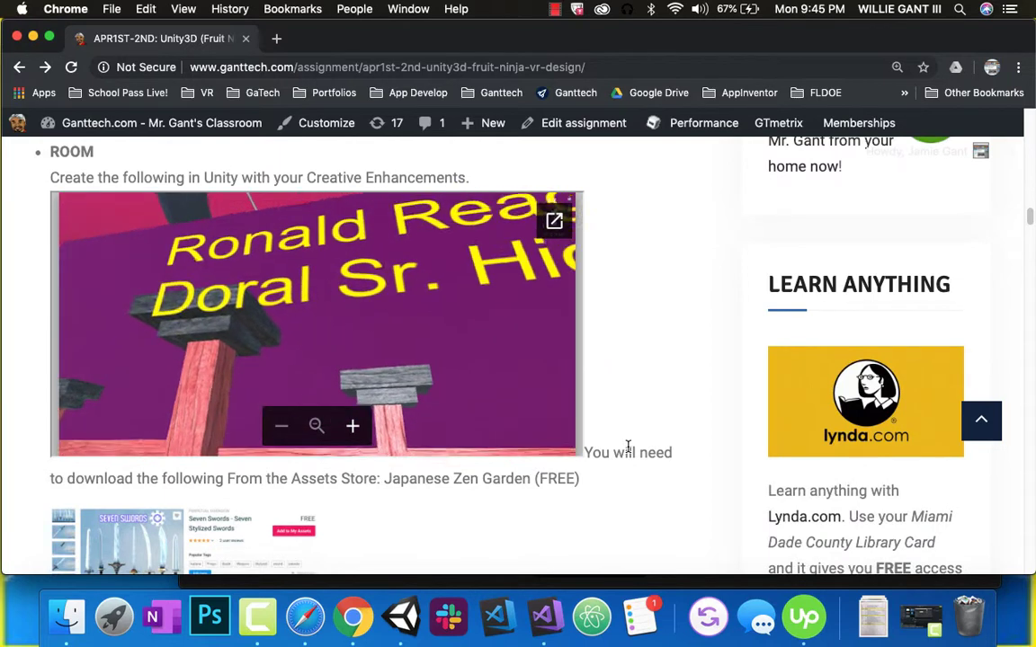
Read through the Customize Your Room instructions on the assignment page.
scroll(627, 446, down, 5)
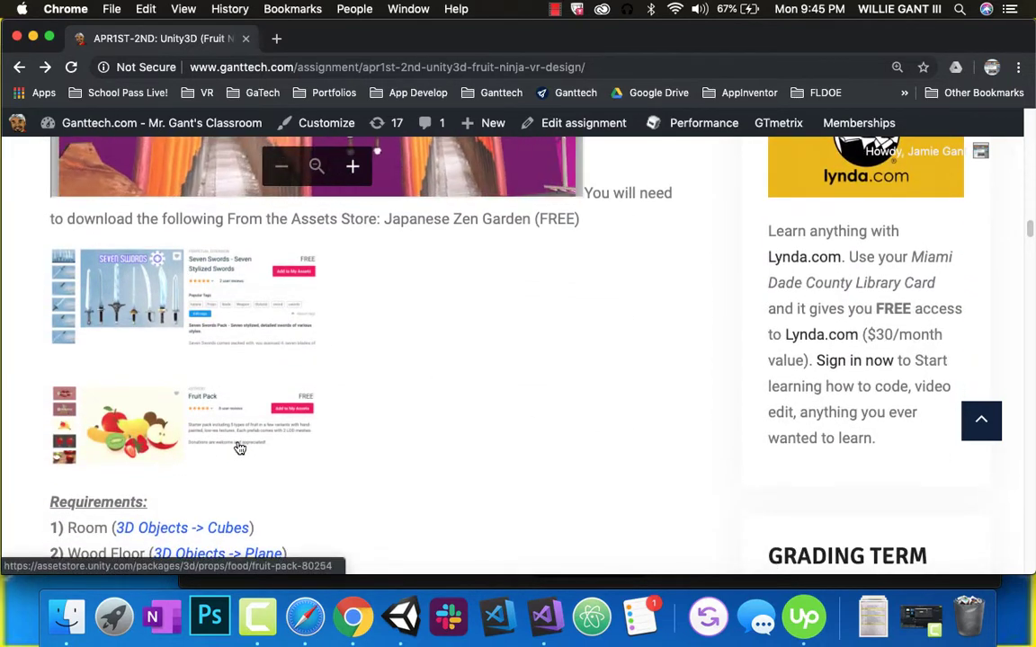
scroll(428, 452, down, 6)
scroll(428, 453, down, 10)
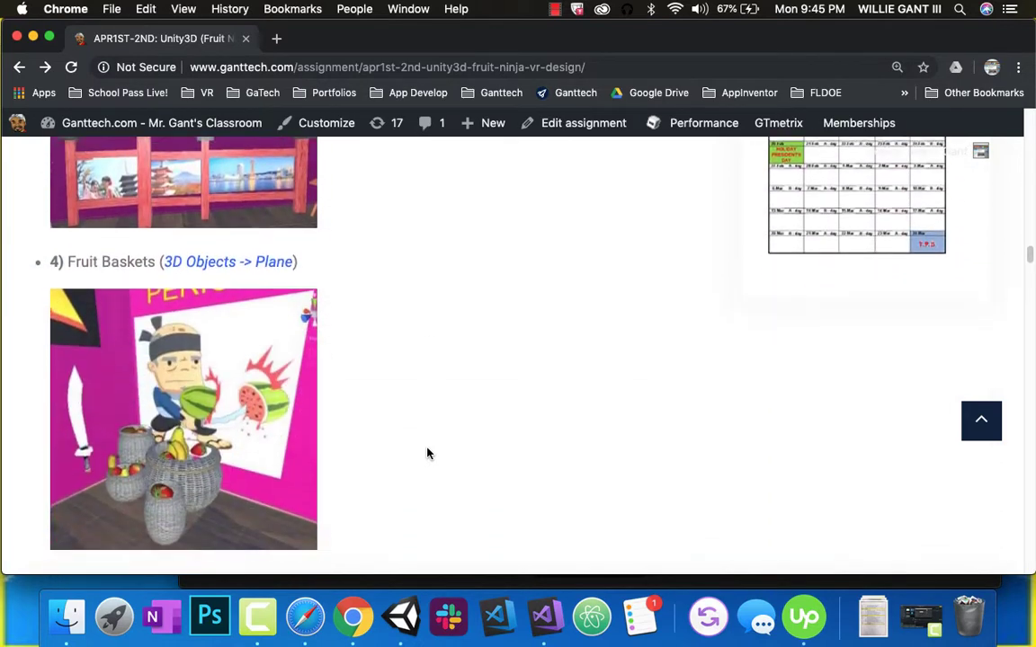
scroll(428, 453, down, 1)
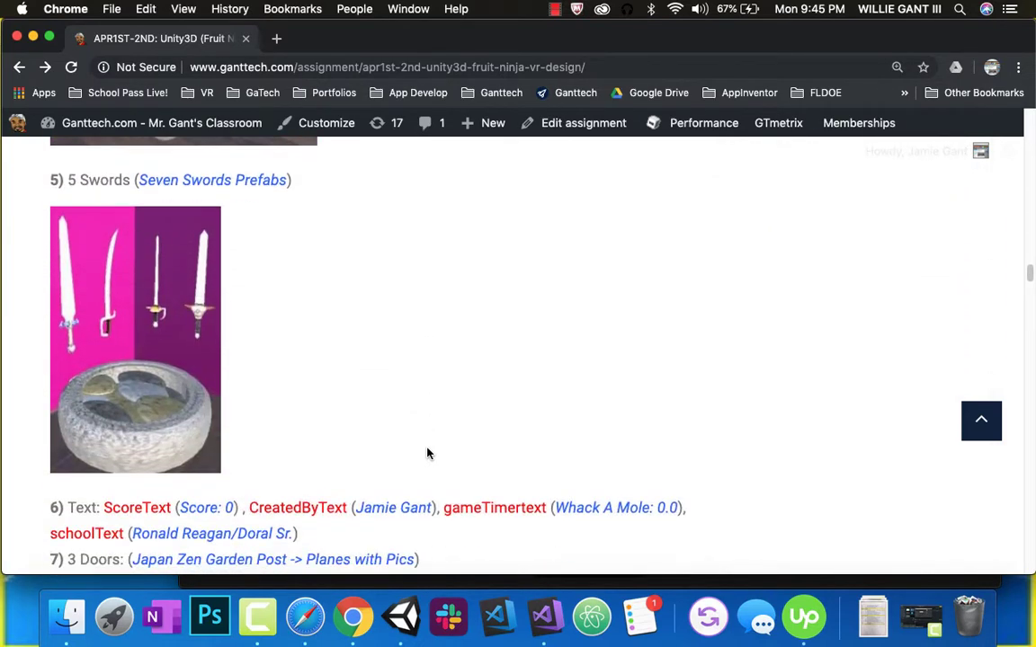
scroll(428, 453, down, 3)
scroll(426, 454, up, 4)
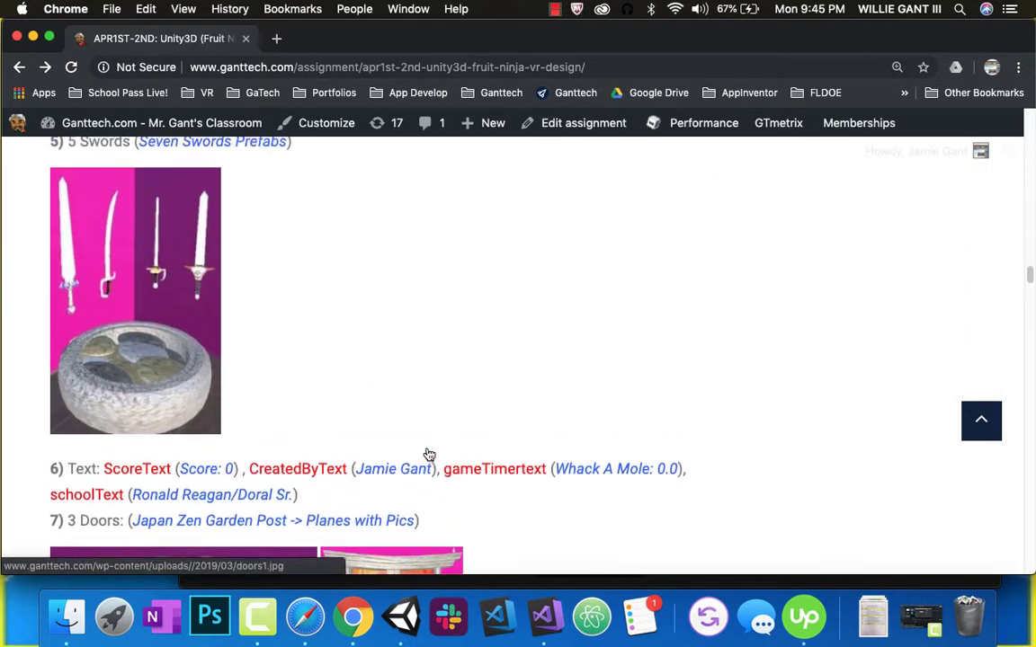
scroll(429, 454, down, 13)
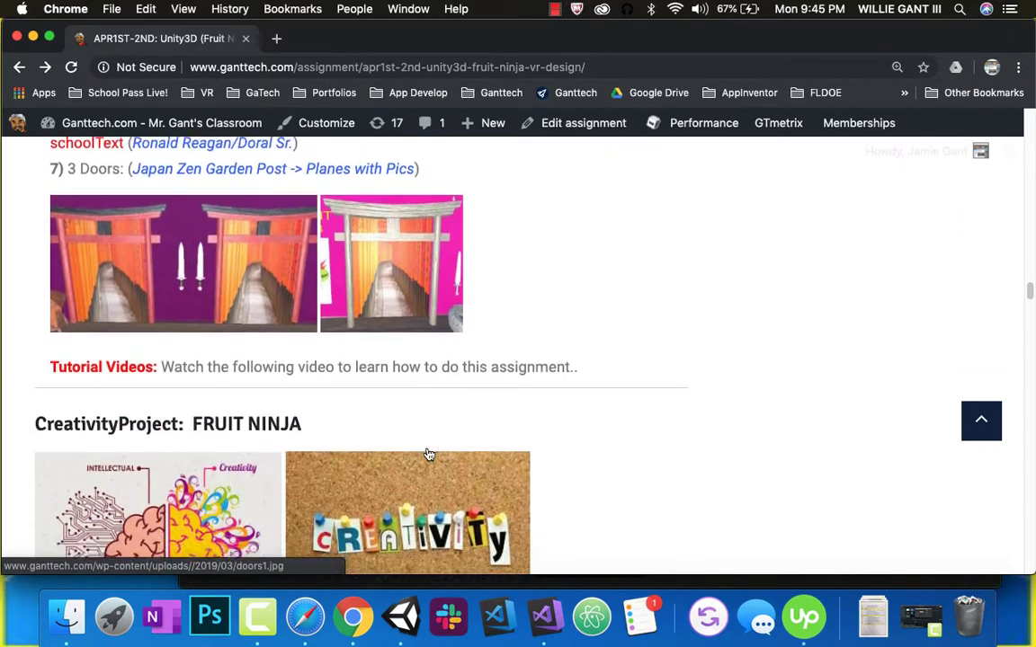
scroll(428, 453, down, 3)
scroll(377, 395, up, 4)
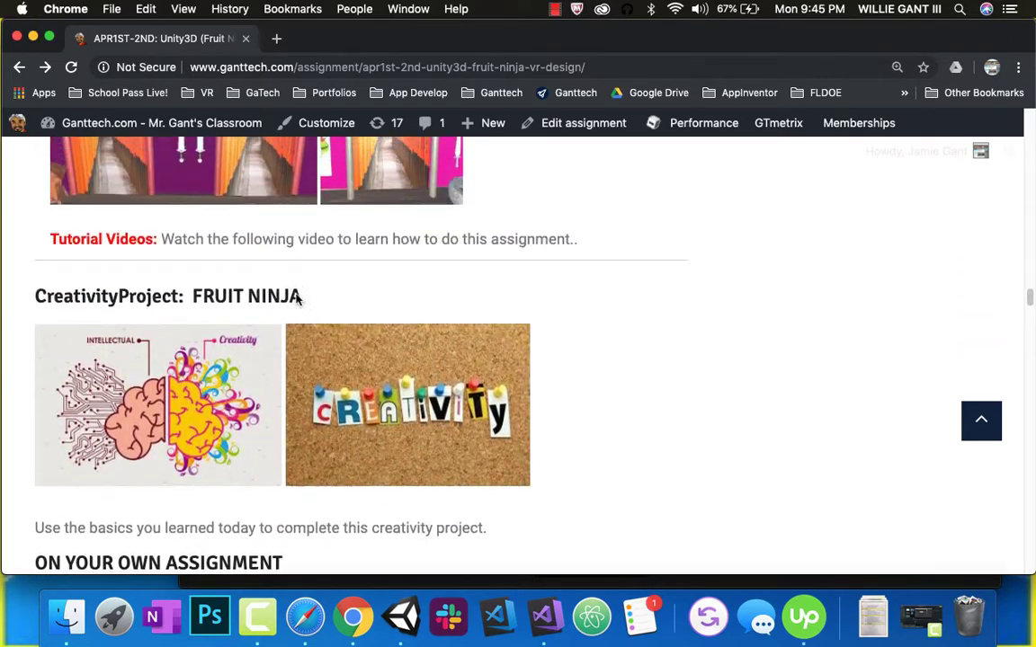
scroll(456, 503, down, 7)
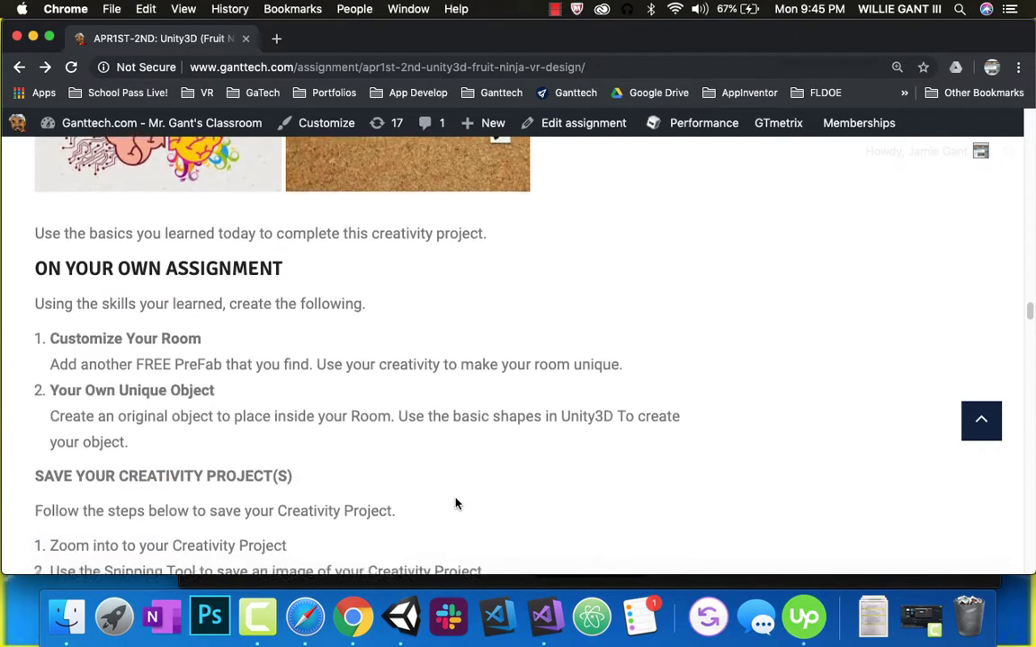
drag(72, 363, 273, 398)
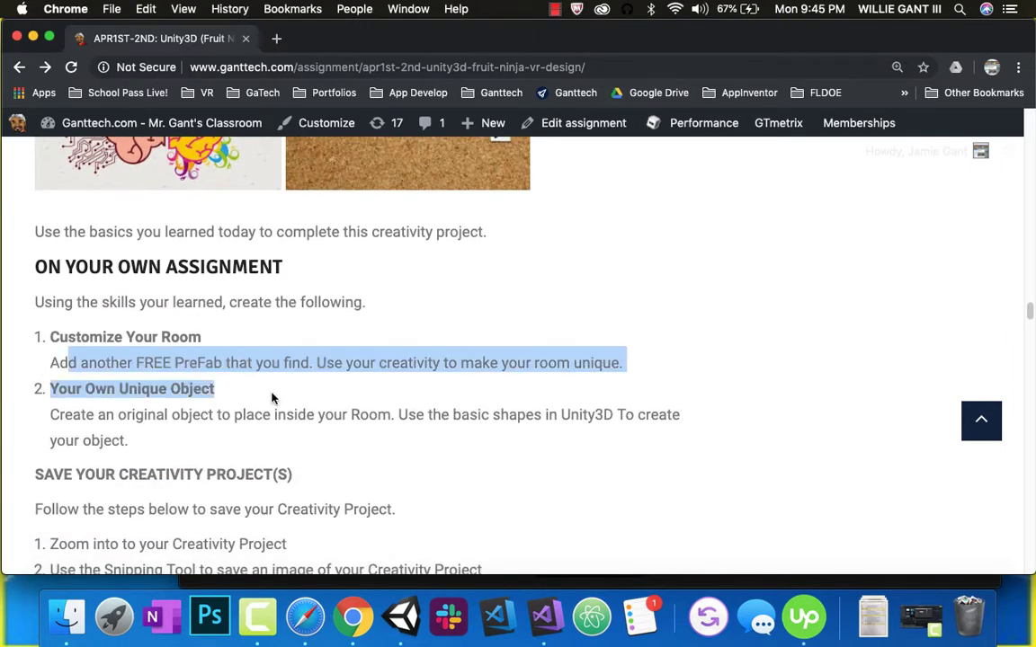
click(187, 359)
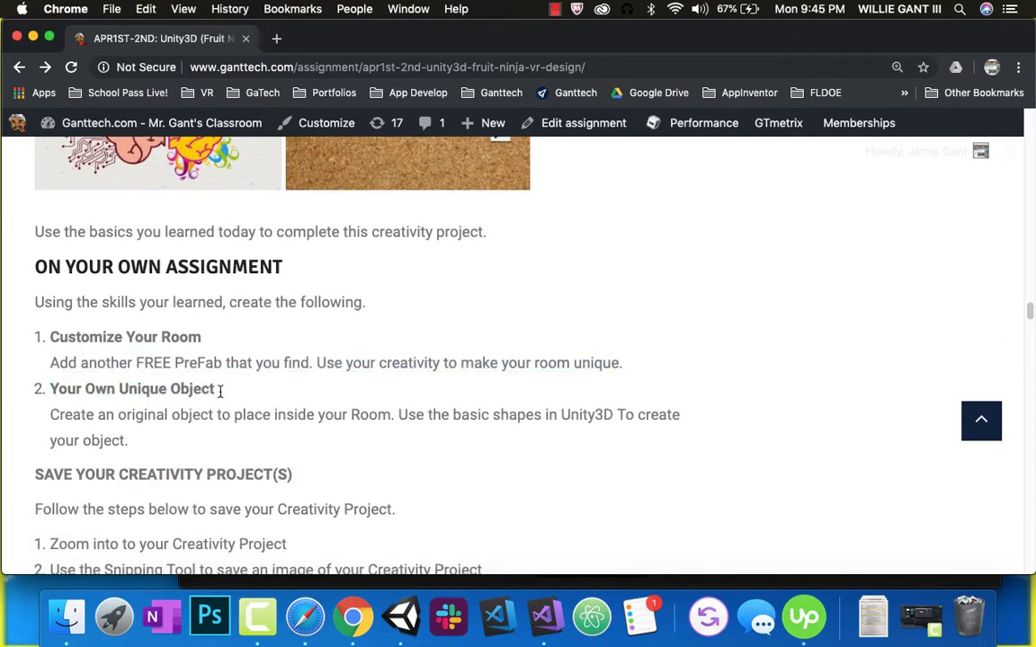
scroll(108, 409, down, 15)
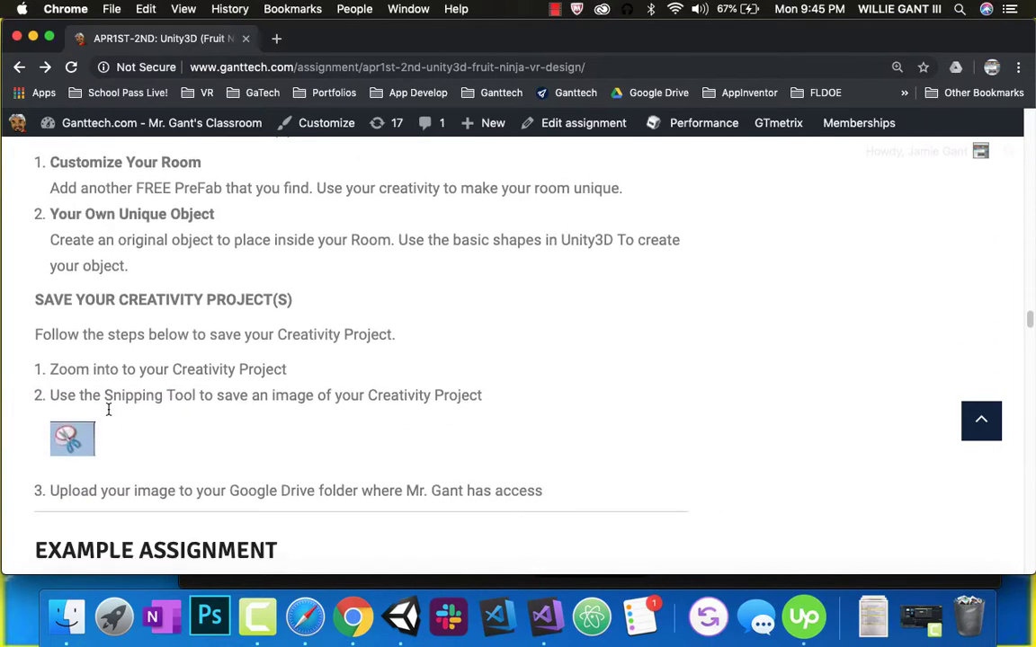
scroll(107, 409, down, 20)
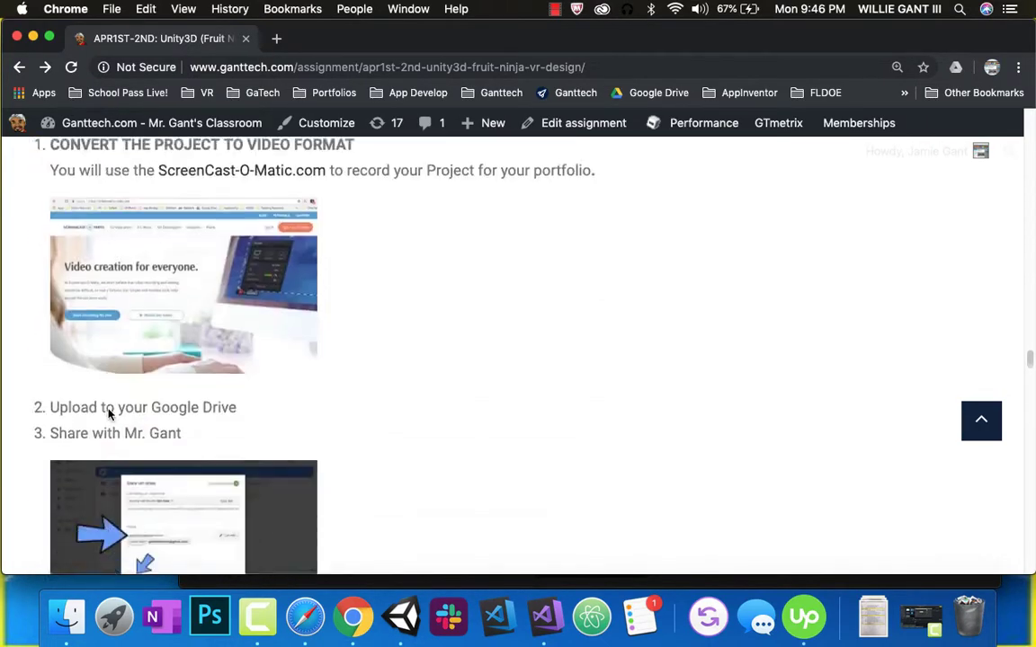
scroll(108, 413, down, 10)
scroll(659, 388, up, 1)
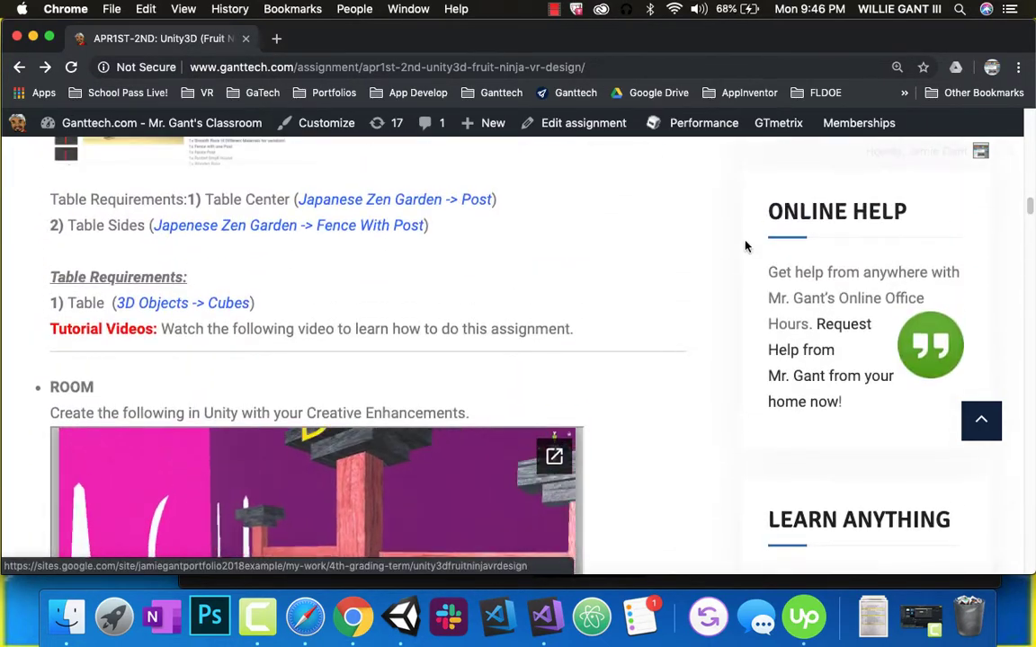
Create a 3D project named 'Fruit Ninja VR' with Unity Analytics turned off.
click(398, 616)
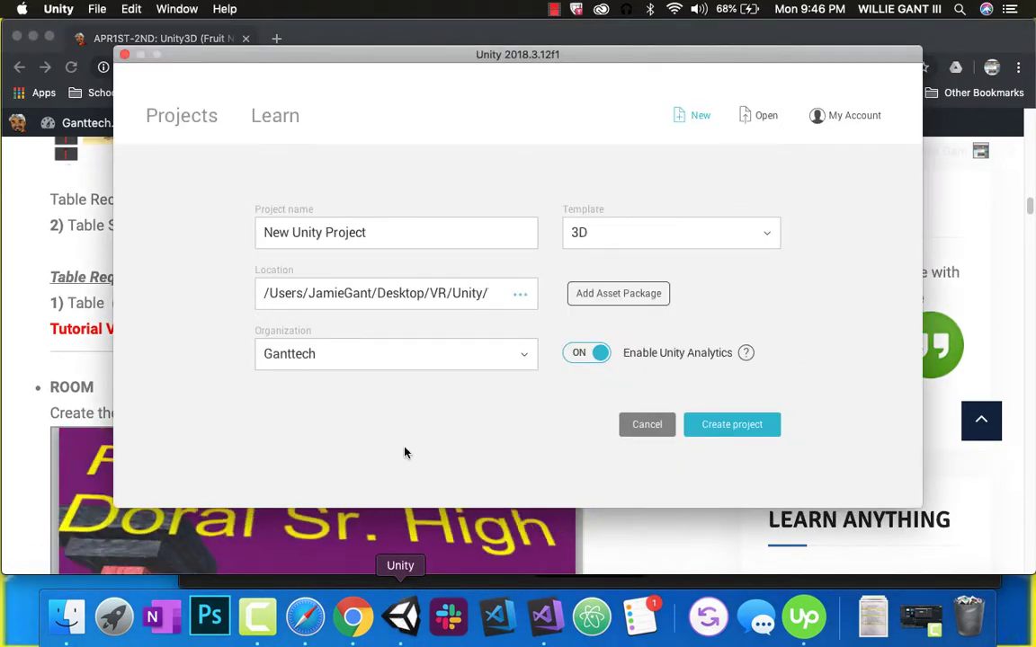
click(372, 236)
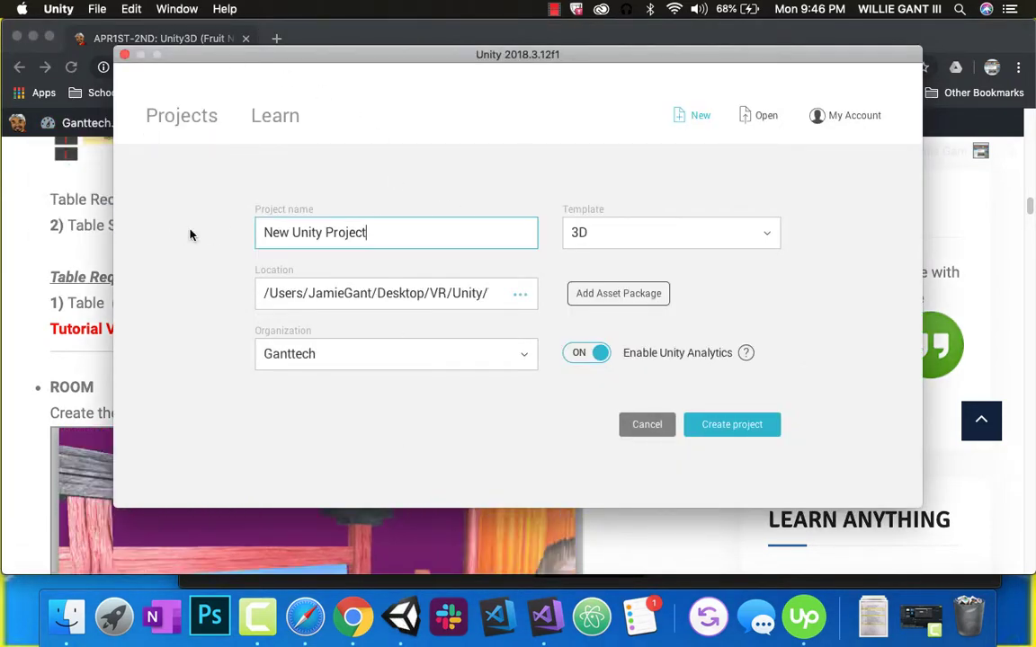
triple_click(321, 234)
text(Fr)
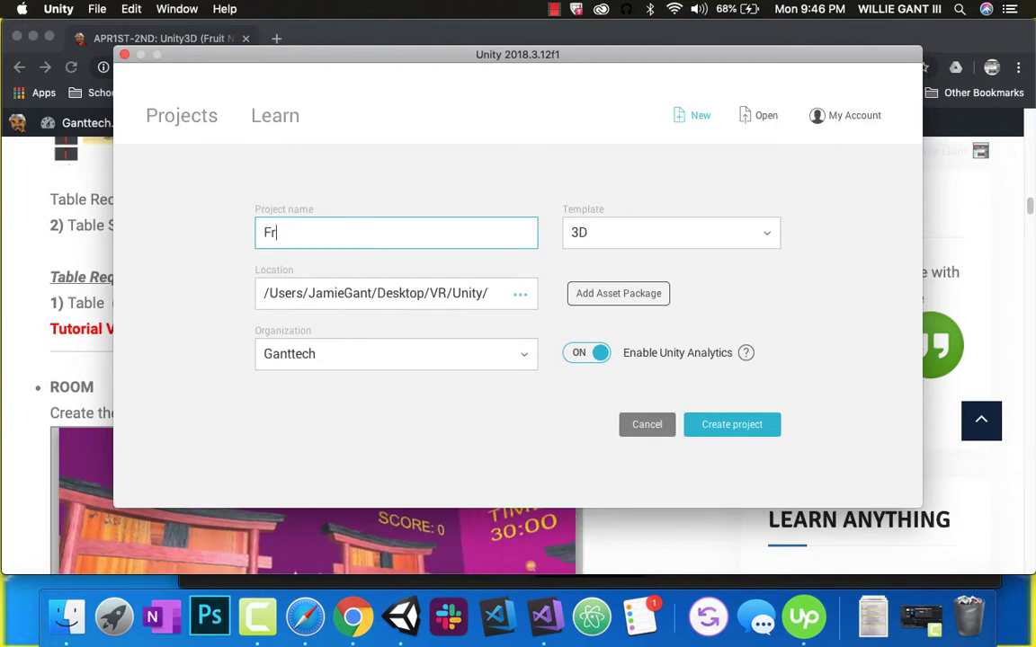
text(uit Ninja VR)
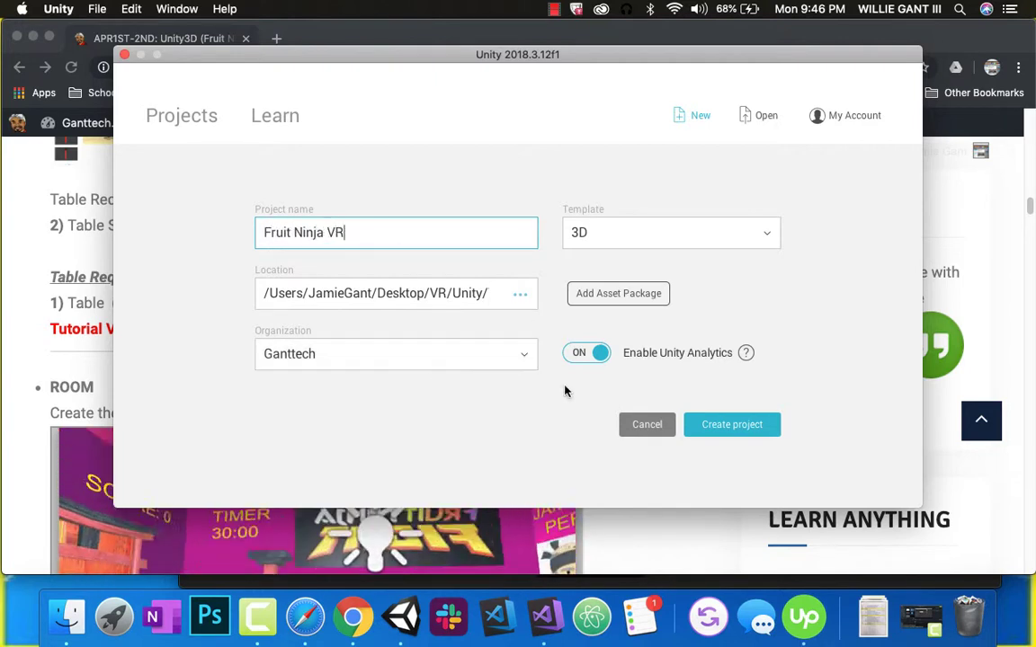
click(589, 357)
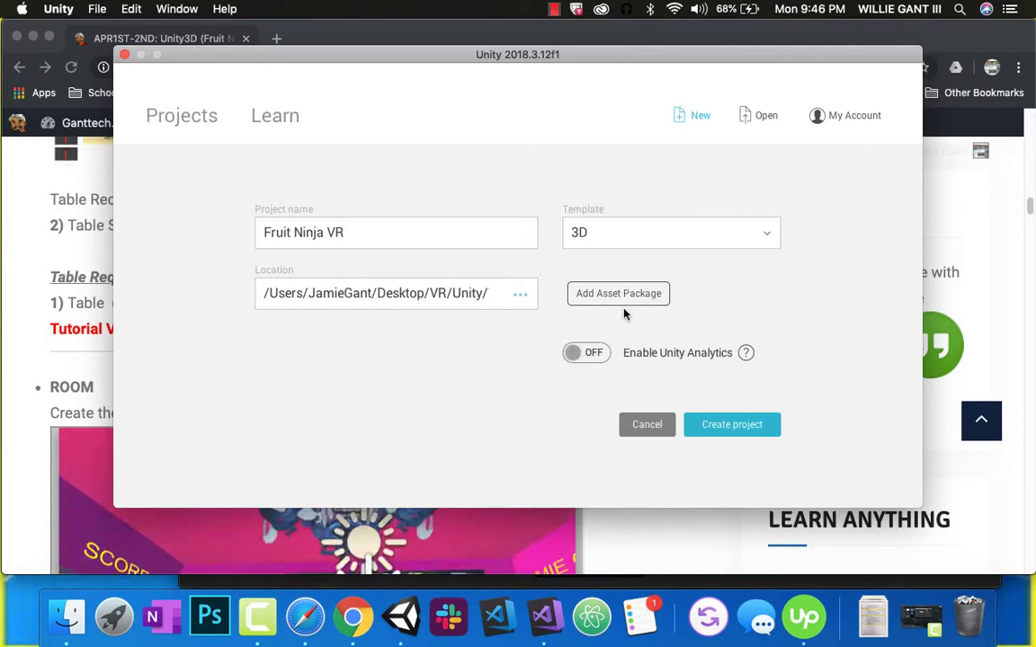
click(740, 425)
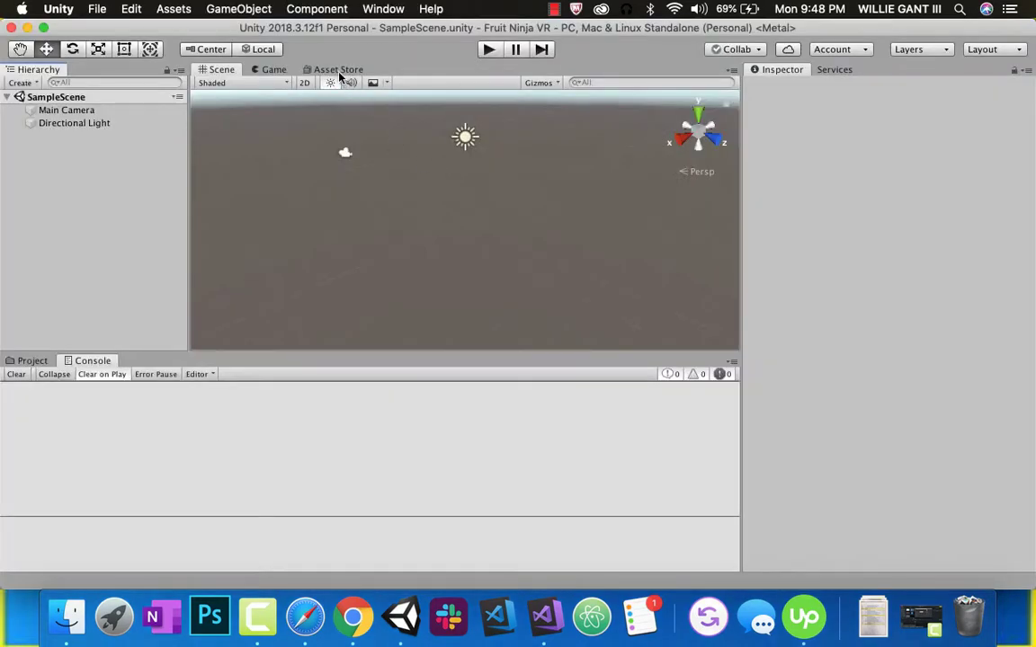
Search the Asset Store for 'japanese zen garden' and open the Japanese Zen Garden Pack.
click(339, 72)
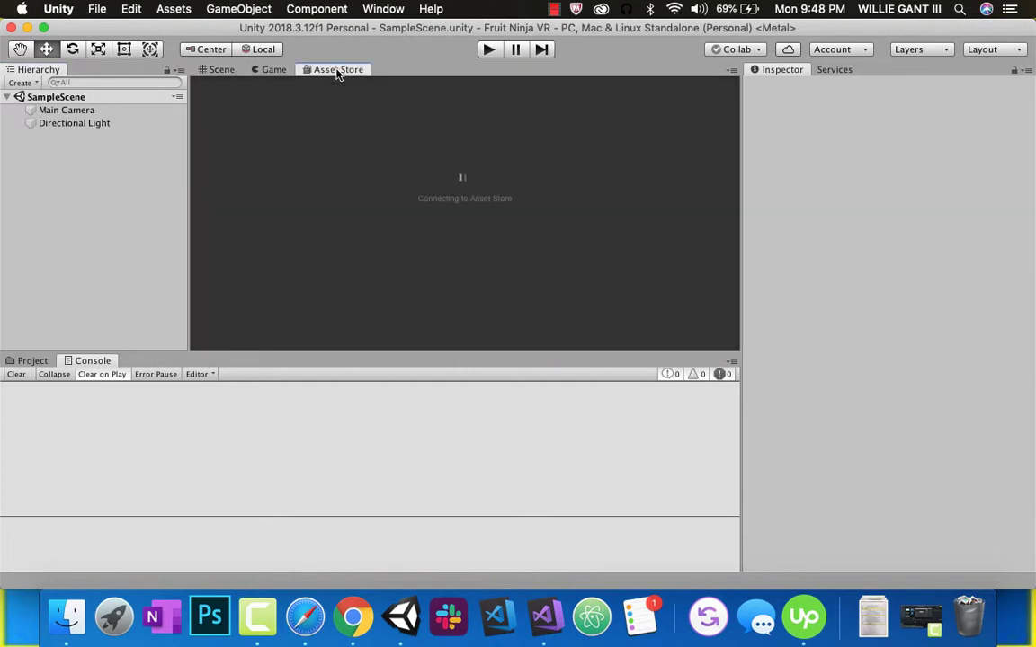
text(jap)
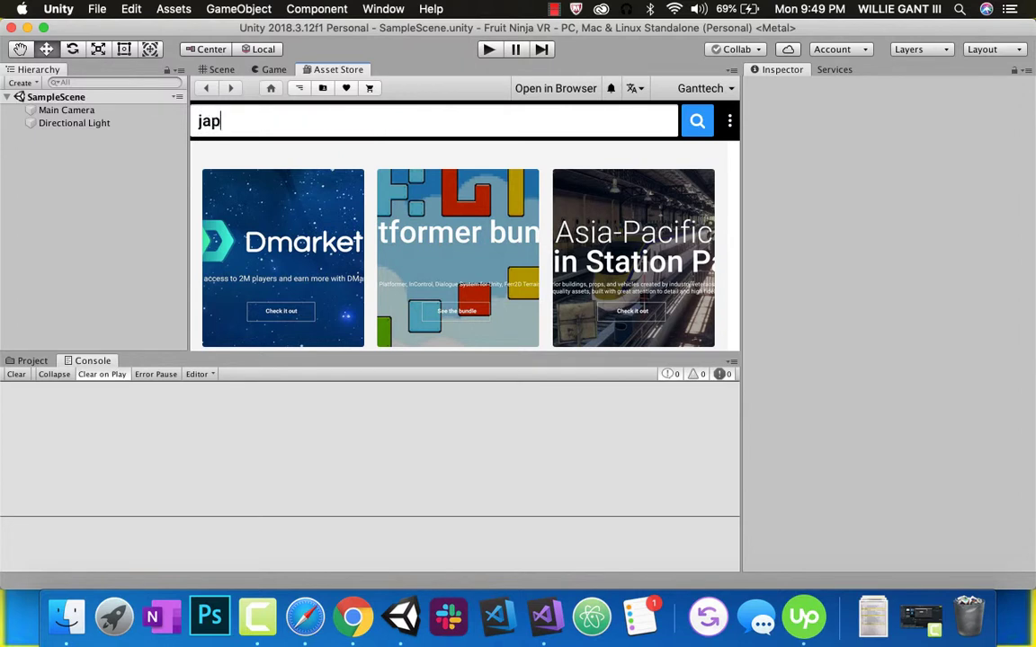
text(anese zen garden)
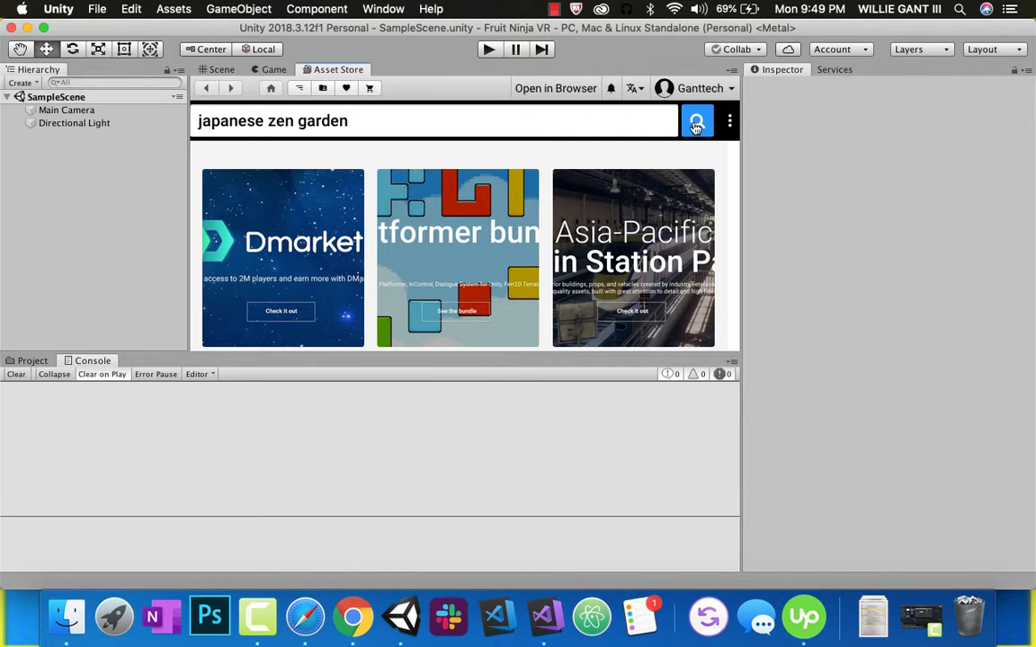
drag(677, 354, 683, 458)
key(Return)
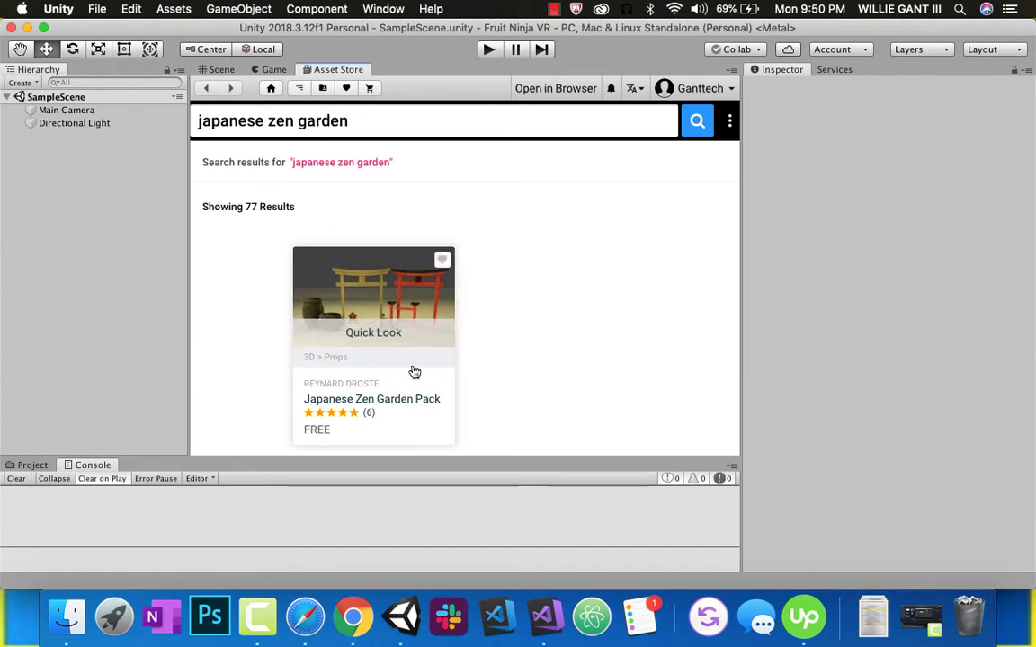
scroll(360, 378, down, 3)
mouse_move(355, 293)
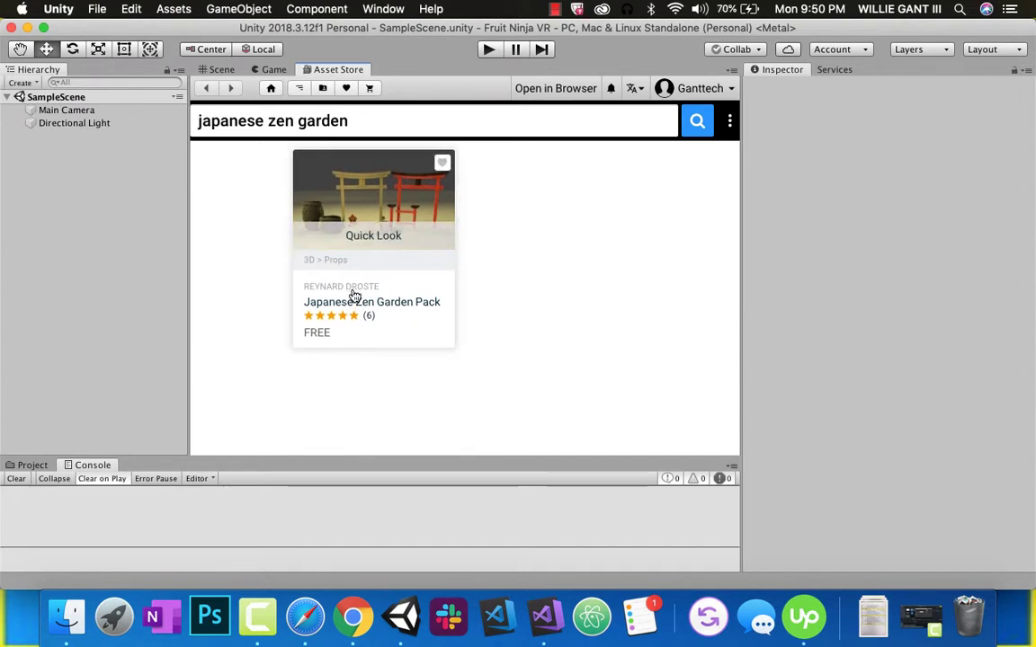
click(354, 296)
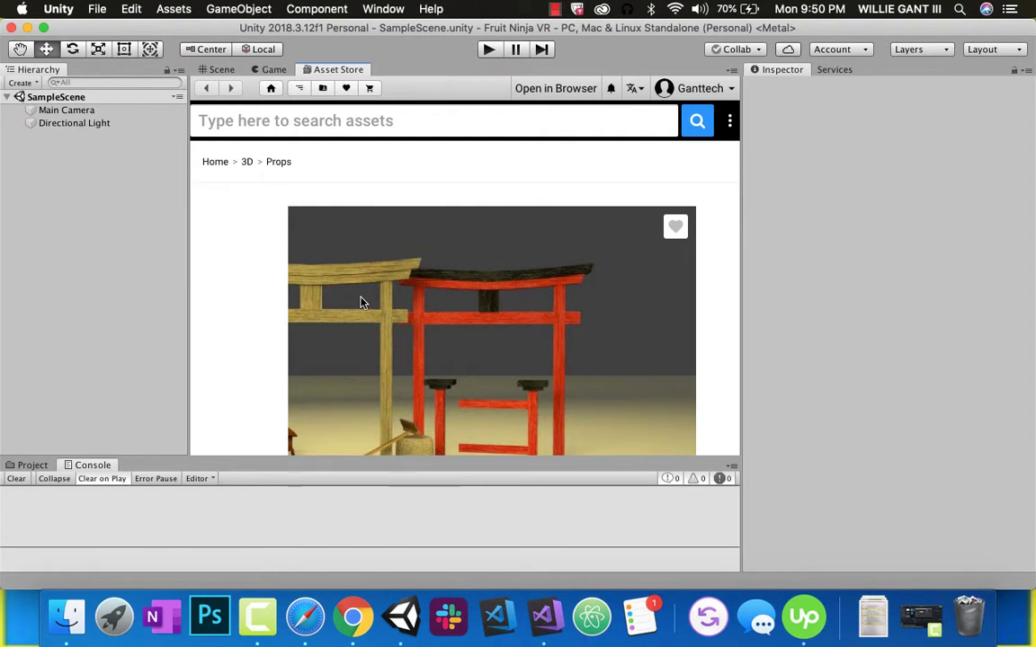
Import the whole pack and open Assets > Japanese Garden Pack > Prefabs.
scroll(493, 359, down, 5)
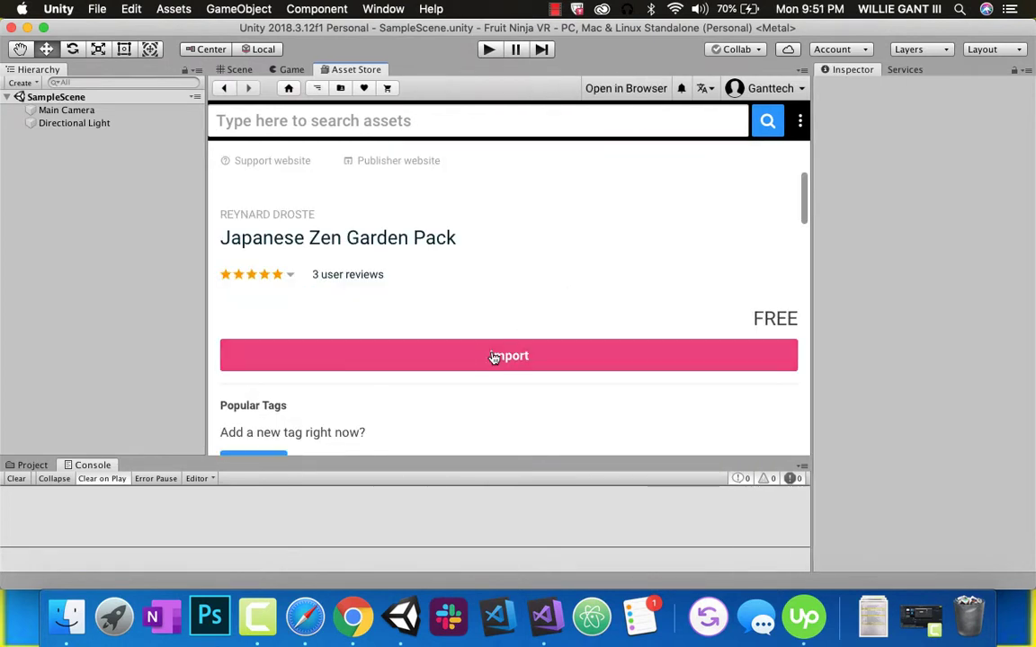
click(485, 359)
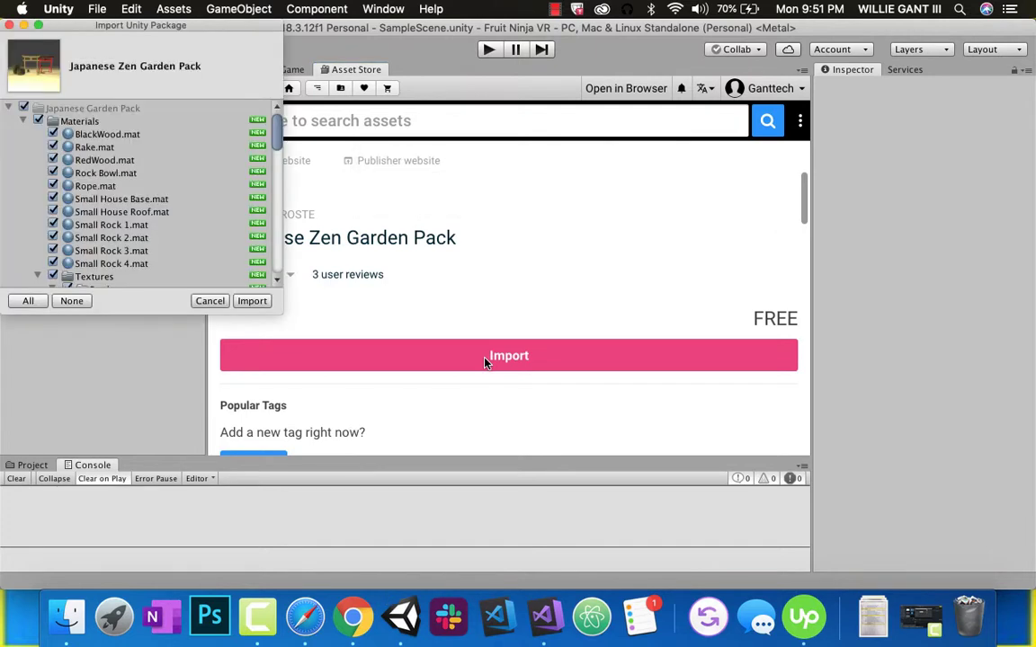
click(253, 301)
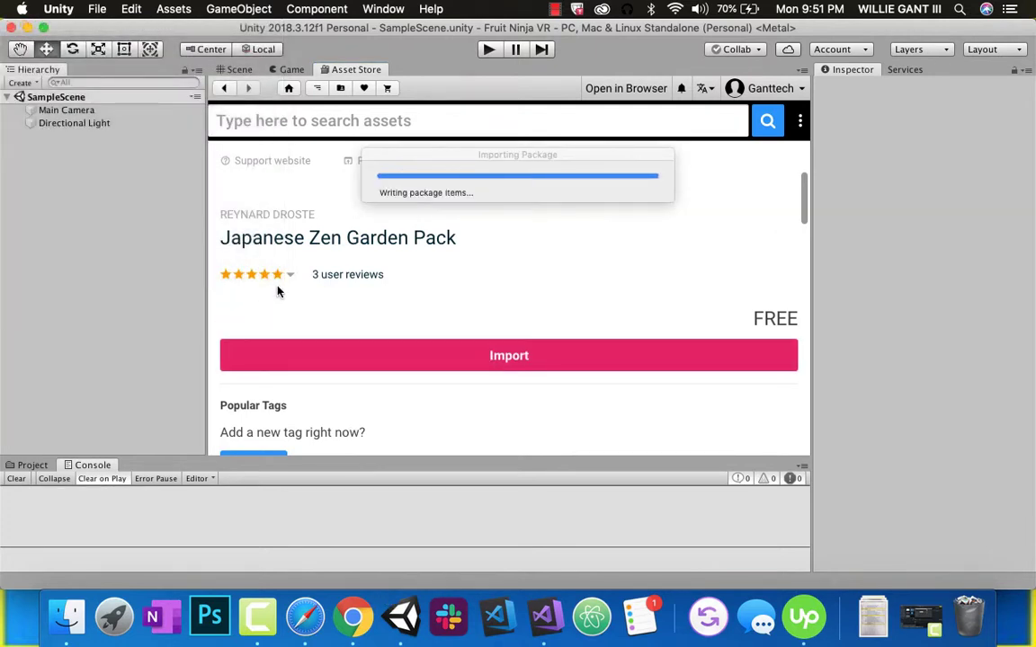
click(30, 466)
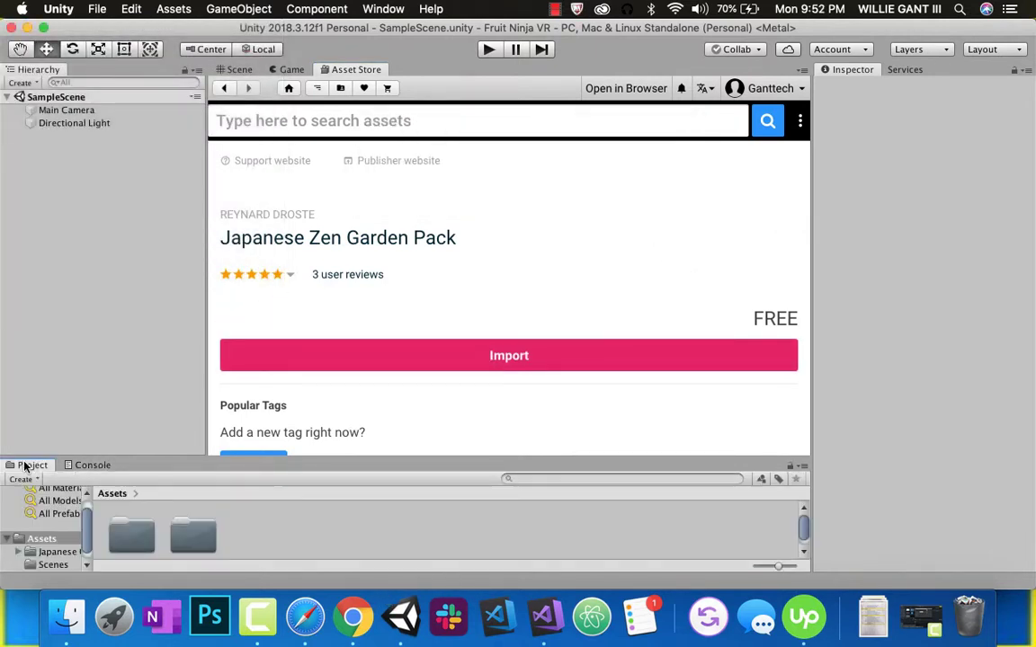
drag(94, 525, 121, 314)
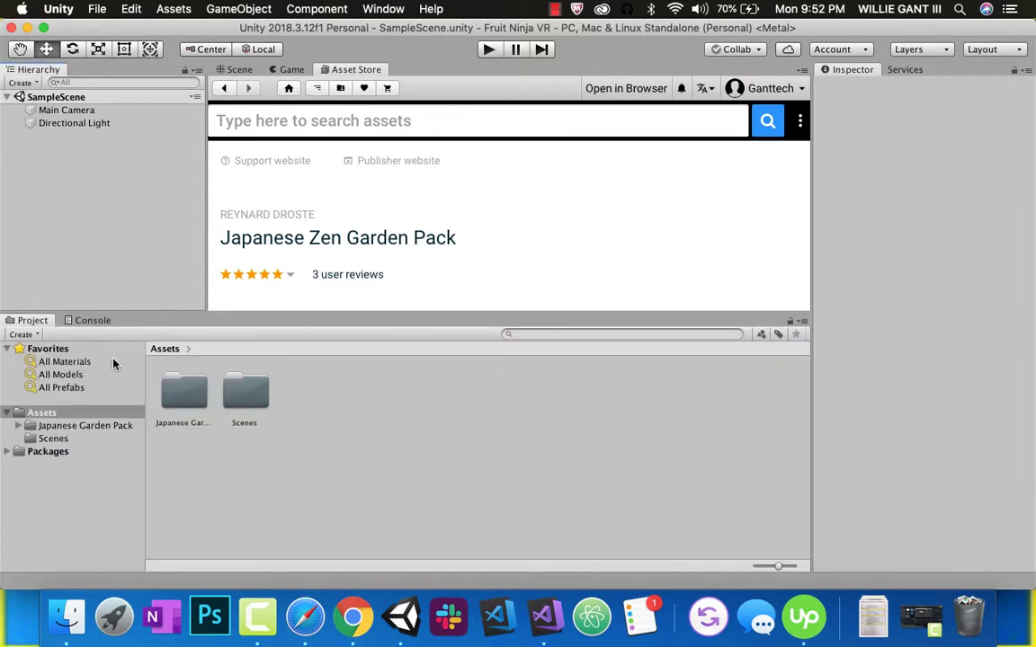
click(36, 426)
double_click(305, 391)
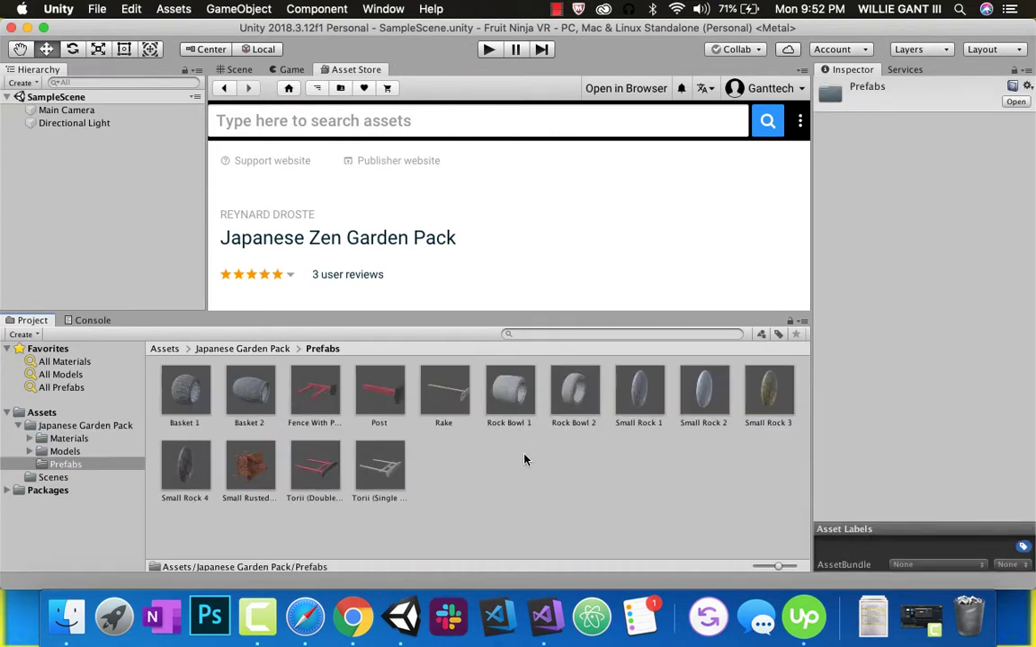
Search the Asset Store for 'Fruit pack' and open the Fruit Pack page.
click(451, 125)
text(Fruit pa)
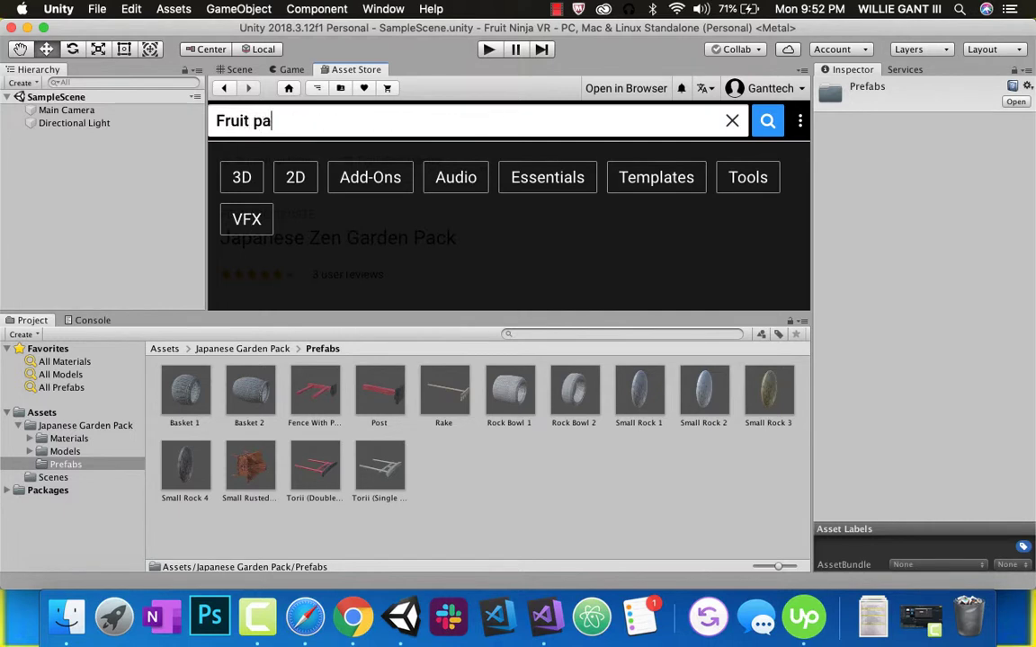
text(ck)
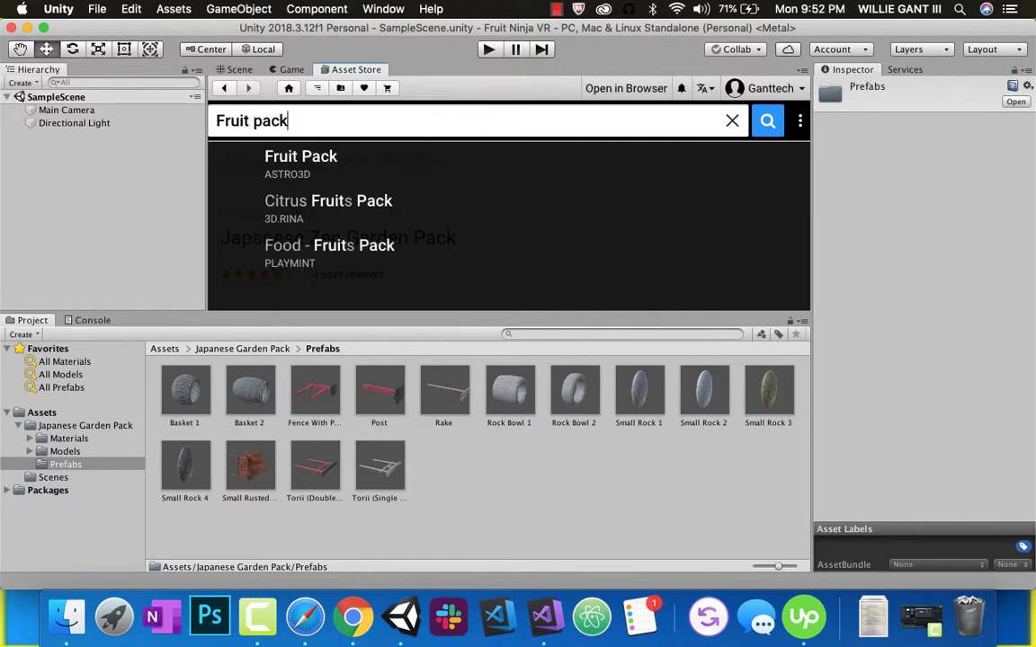
click(308, 167)
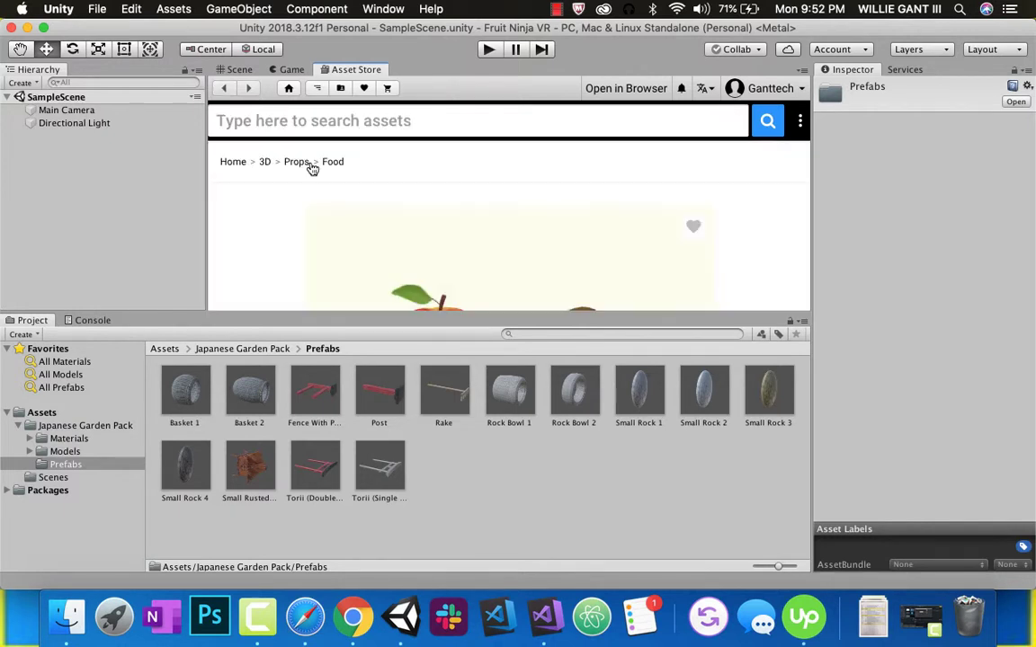
scroll(520, 251, down, 15)
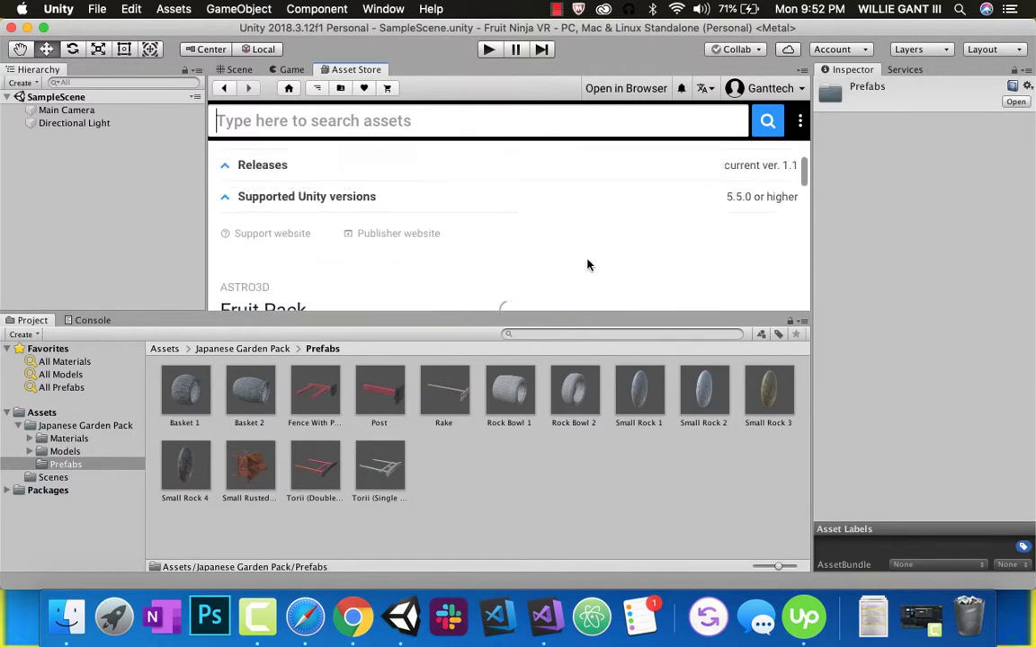
scroll(587, 263, down, 5)
Import all of the Fruit Pack and open Assets > Fruit Pack > Prefabs.
click(485, 254)
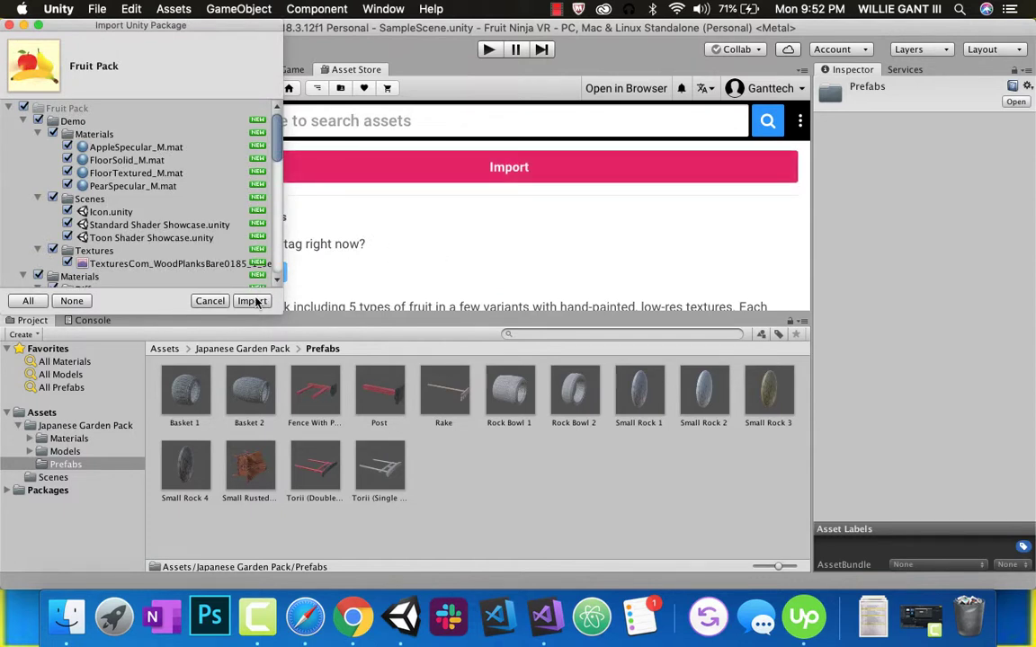
click(251, 301)
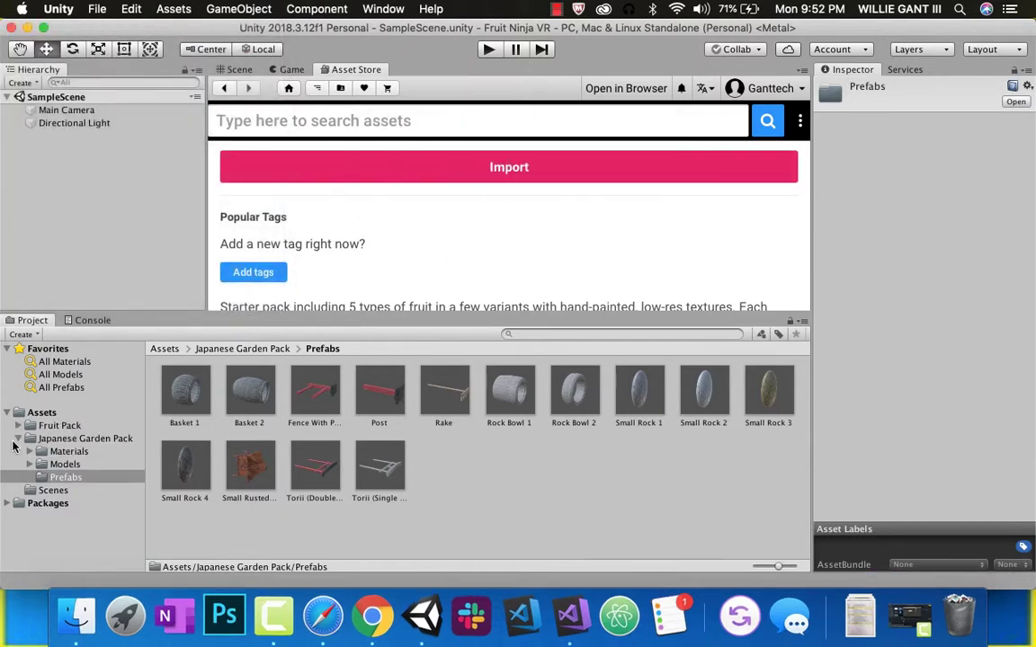
click(17, 439)
click(41, 425)
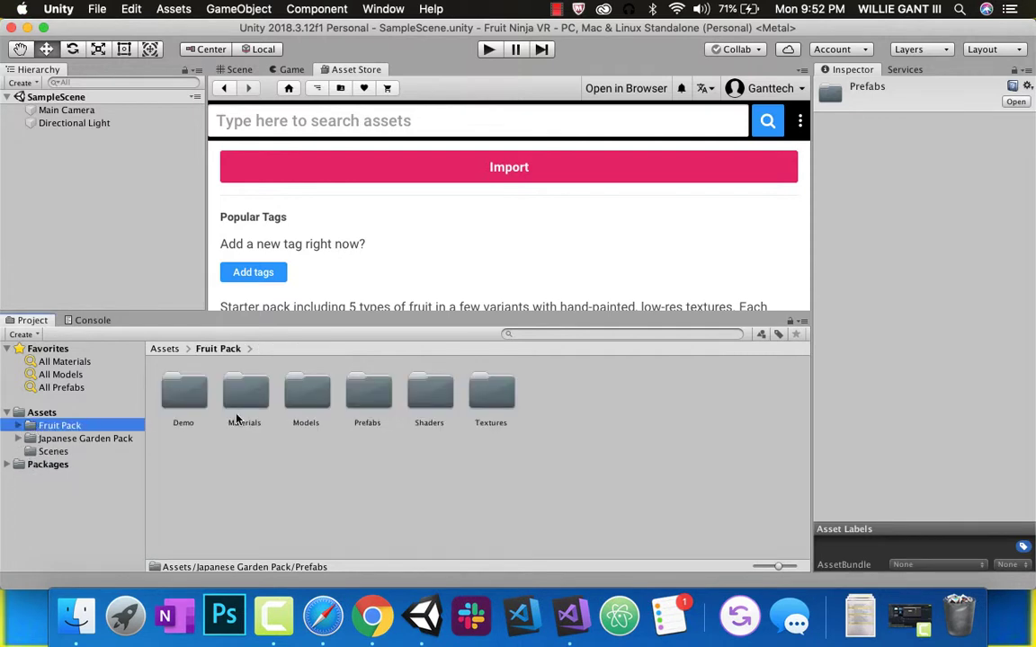
double_click(370, 393)
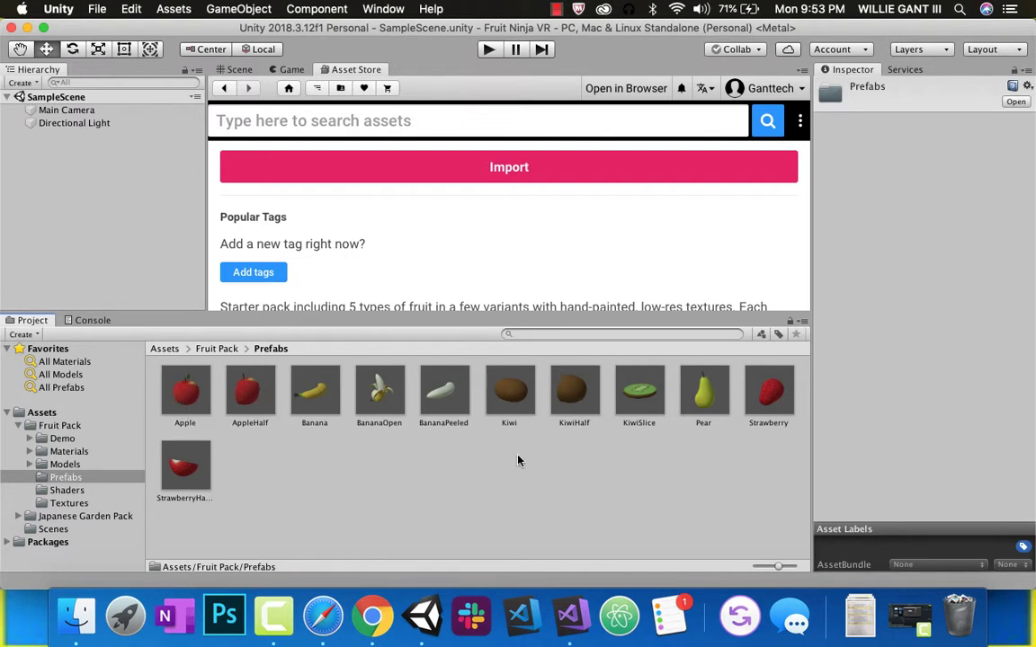
Search the Asset Store for 'seven swords' and open the Seven Swords page.
click(441, 124)
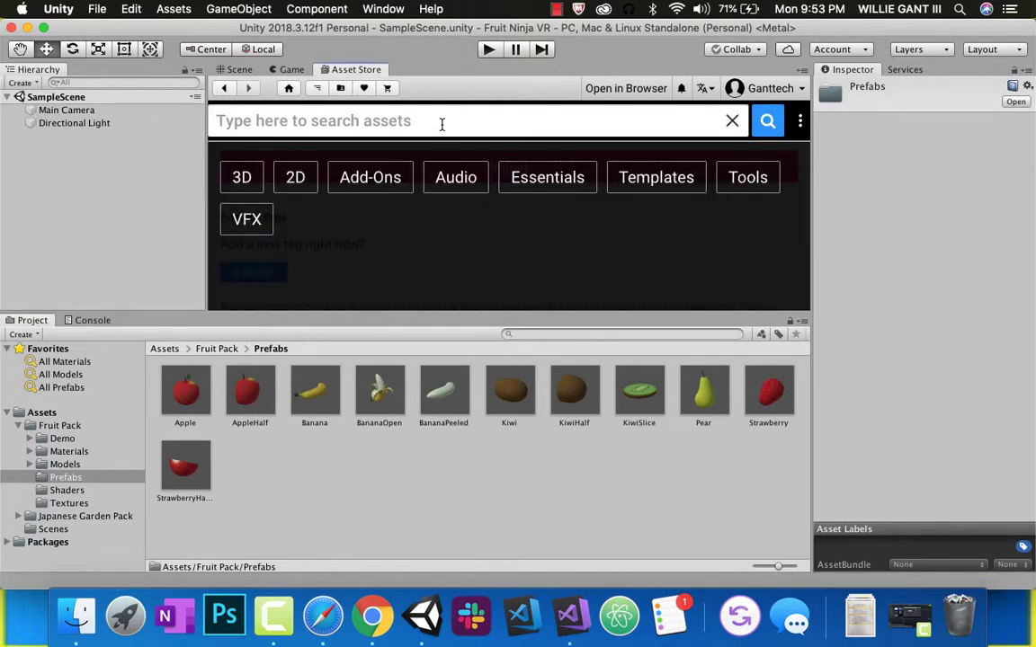
text(se)
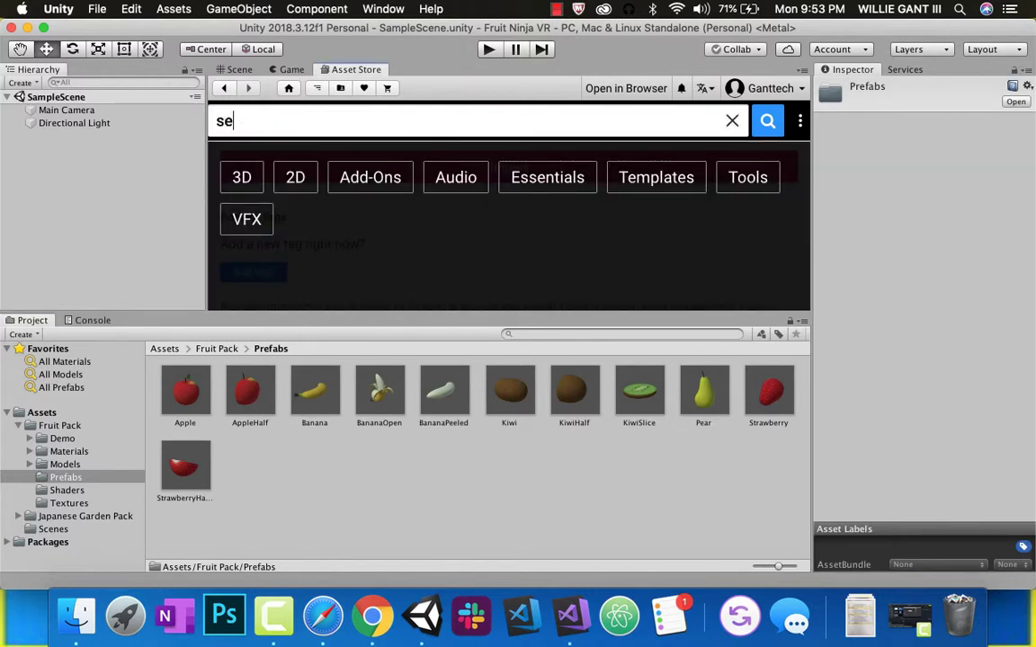
text(ven swords)
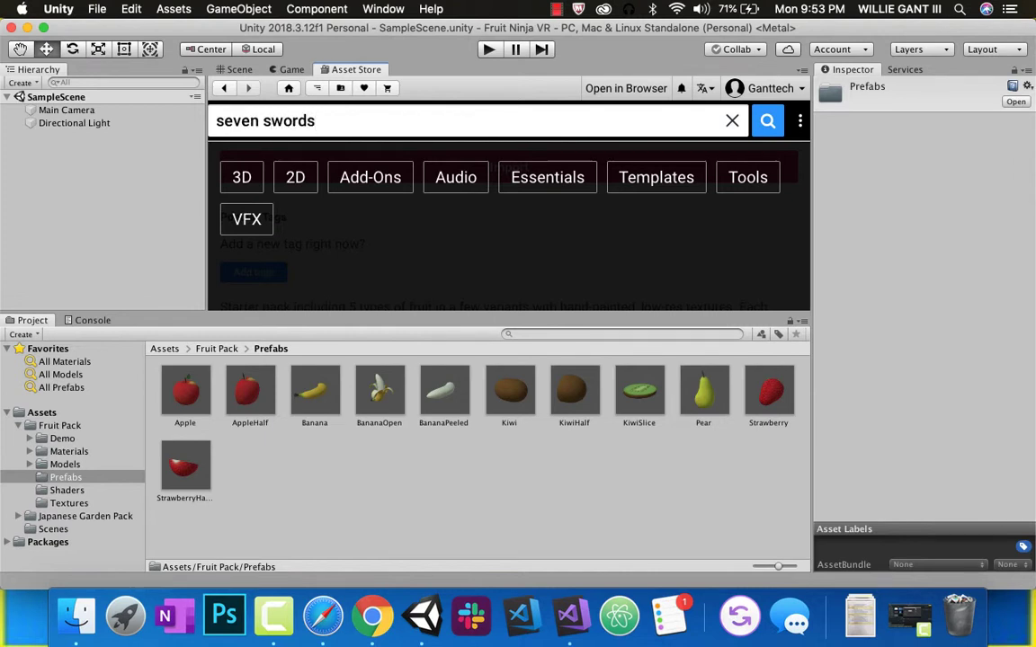
key(Return)
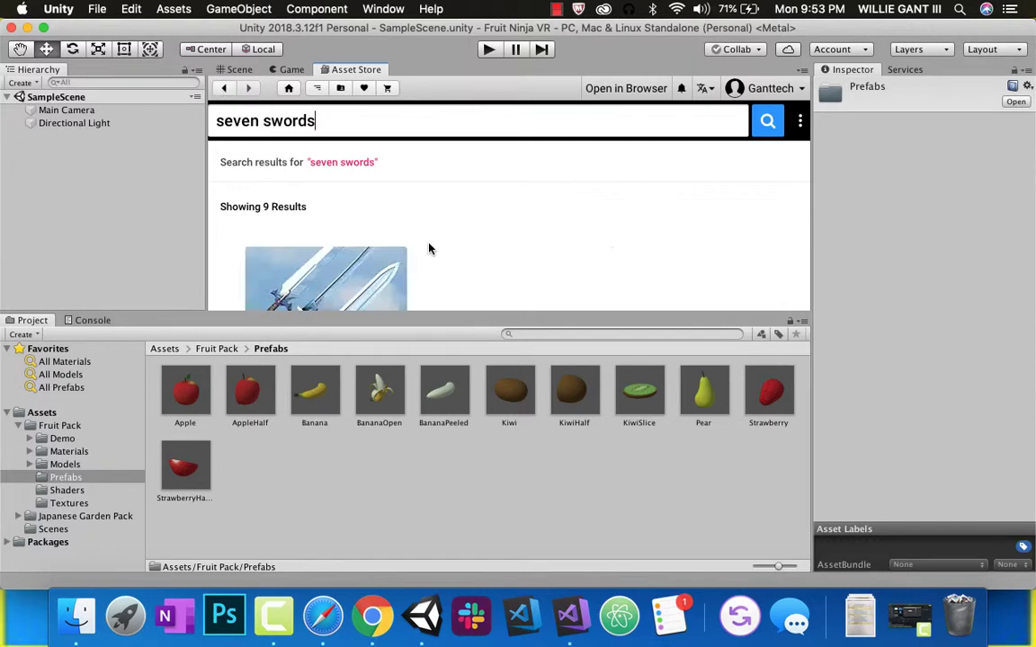
scroll(359, 207, down, 4)
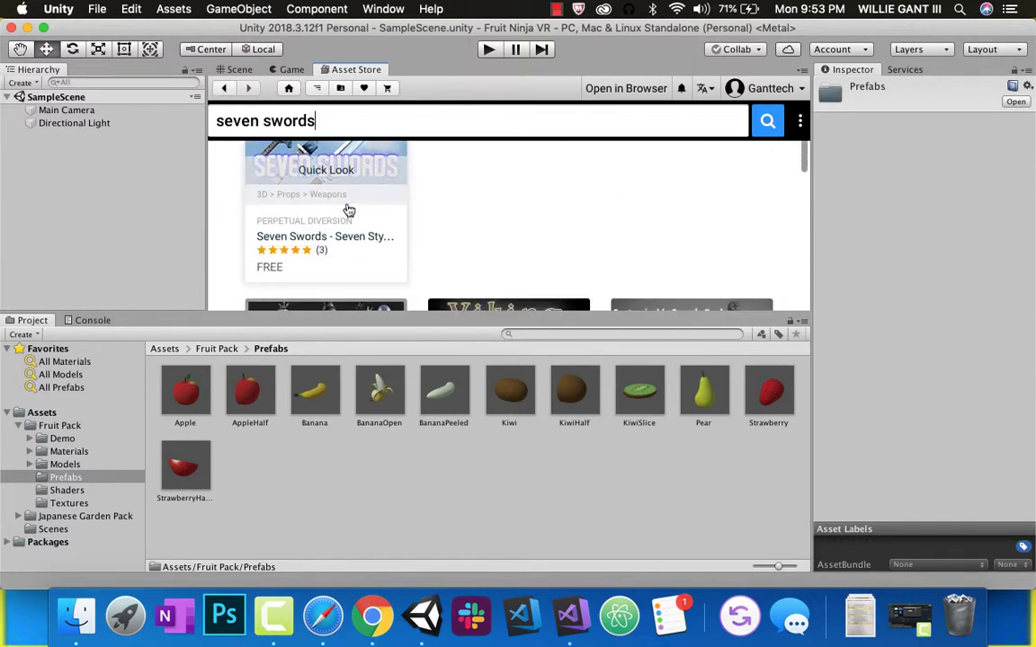
click(288, 238)
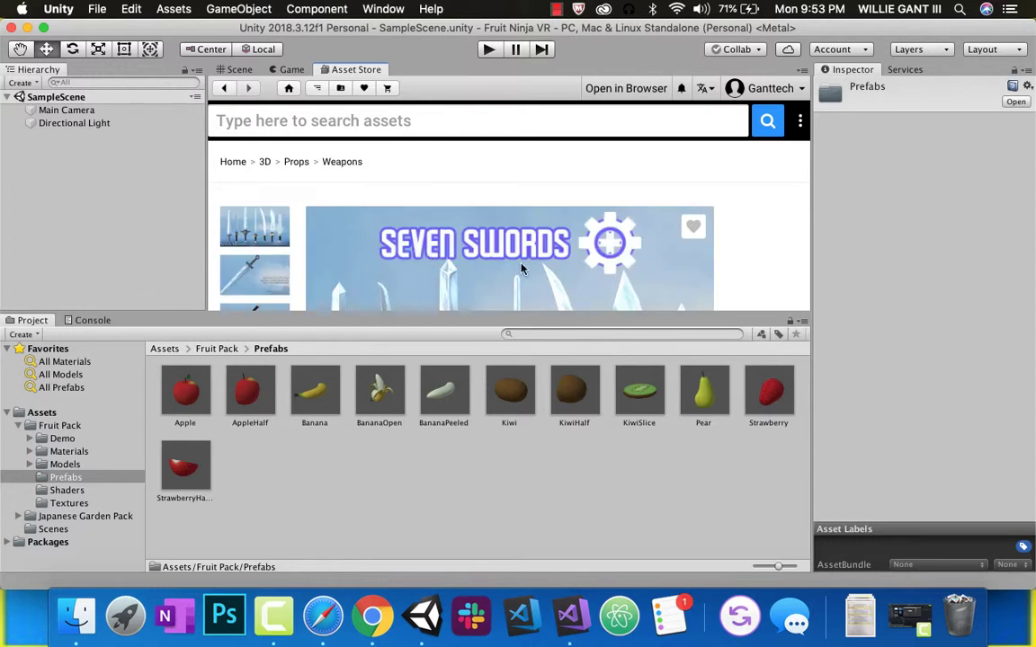
Download the Seven Swords package and import all its sword assets.
scroll(522, 269, down, 10)
scroll(522, 270, down, 8)
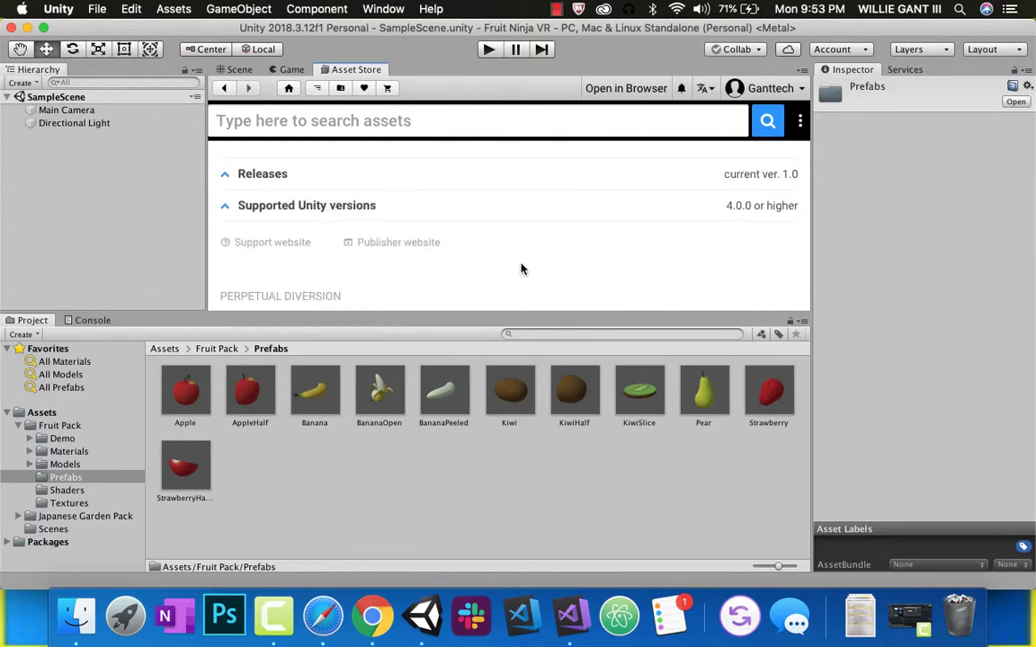
click(468, 219)
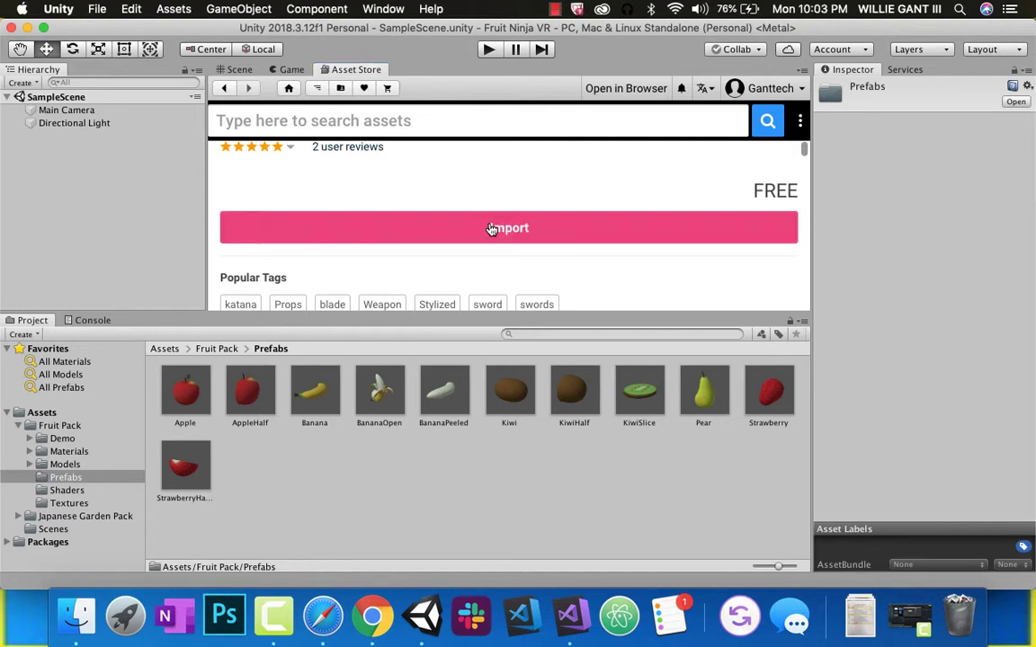
click(491, 228)
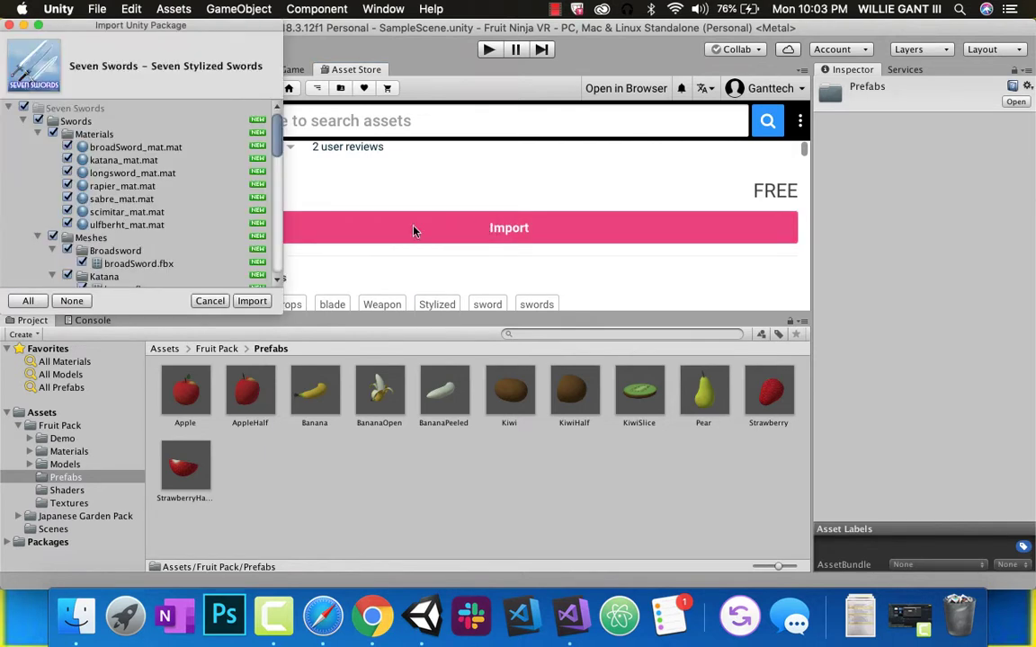
click(248, 301)
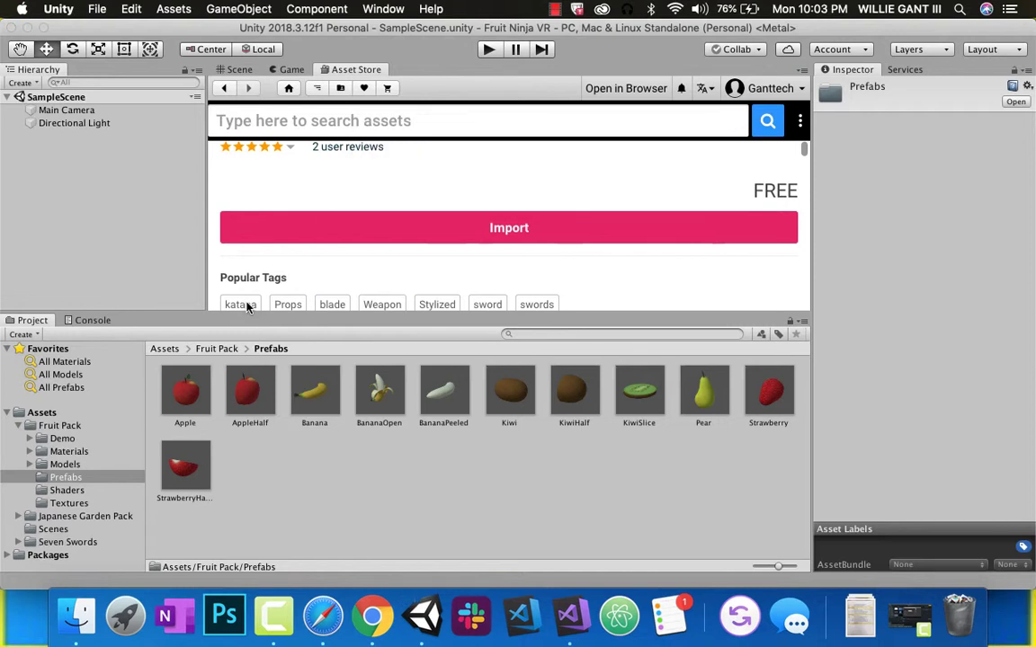
Browse Seven Swords > Swords > Prefabs with Colliders.
click(32, 542)
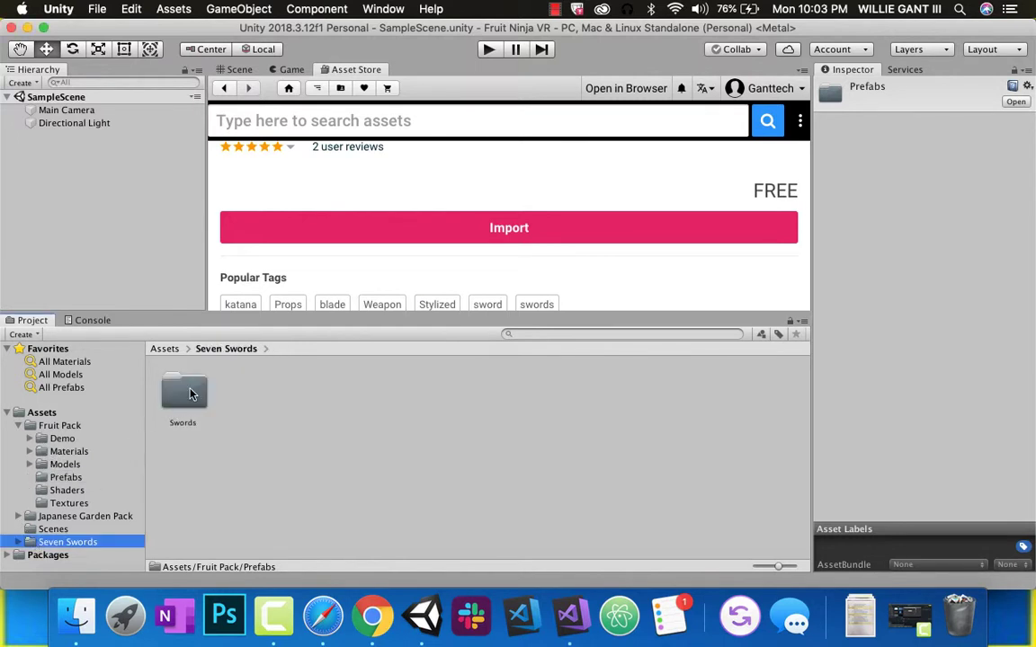
double_click(184, 392)
double_click(310, 395)
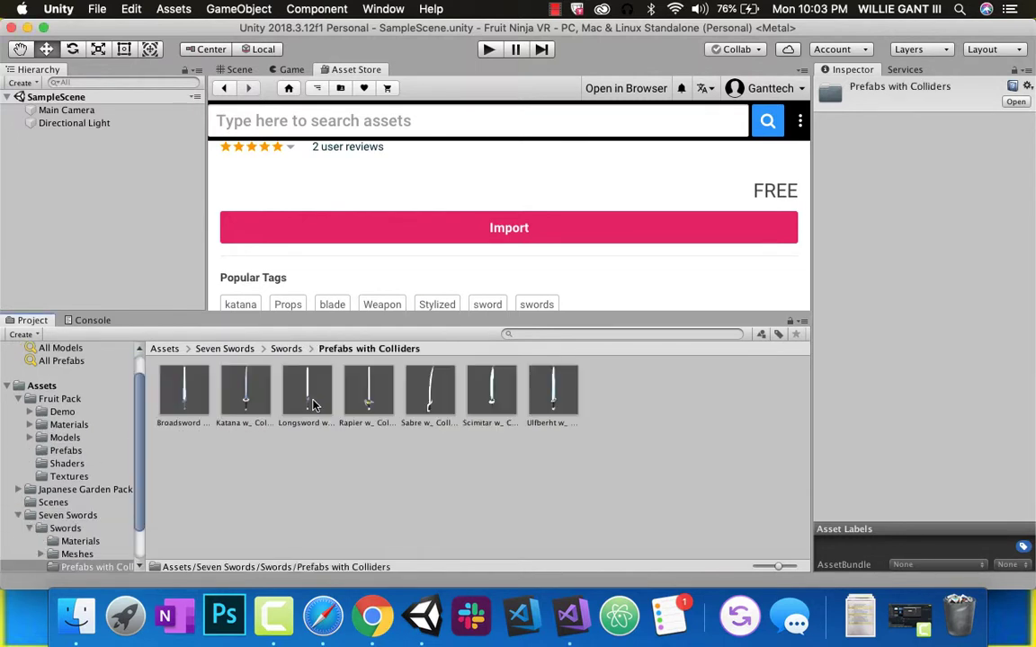
Create a new folder named Images under Assets and open it.
click(19, 399)
click(41, 412)
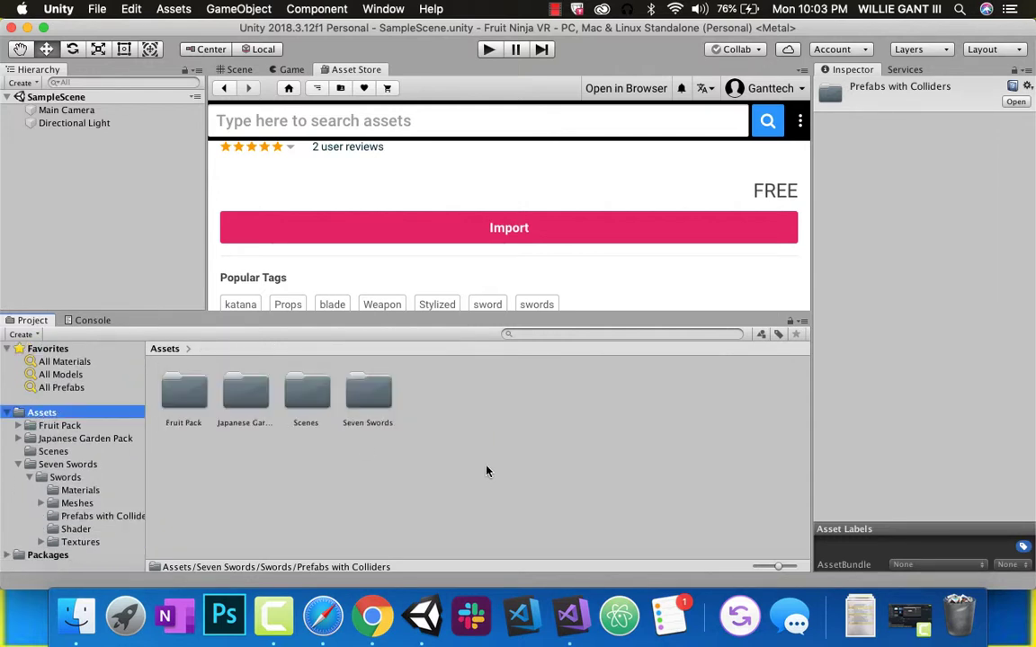
right_click(438, 419)
mouse_move(523, 222)
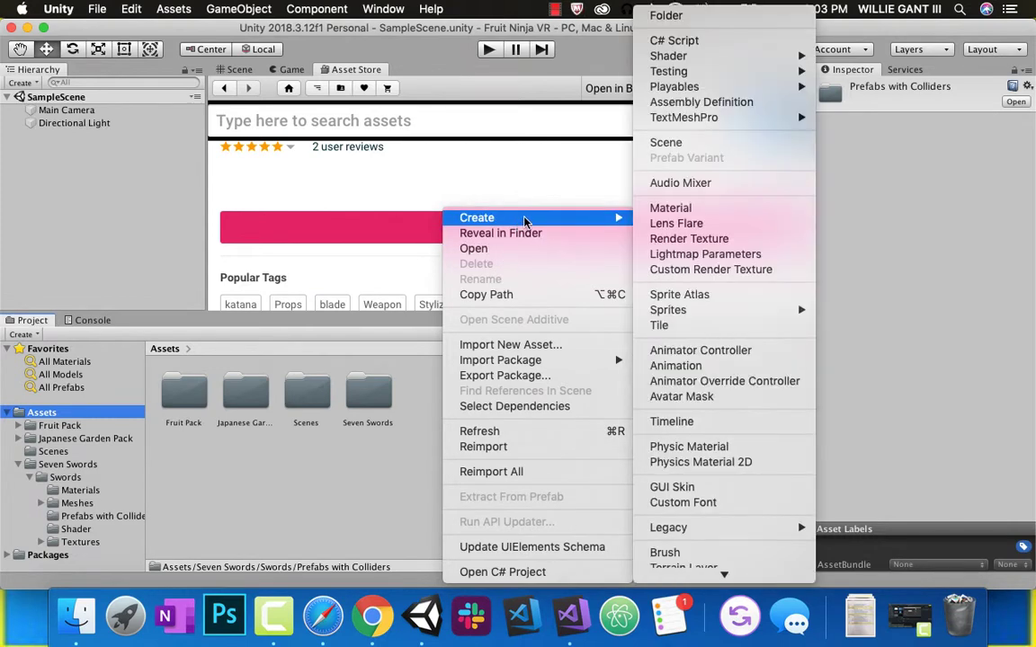
click(661, 17)
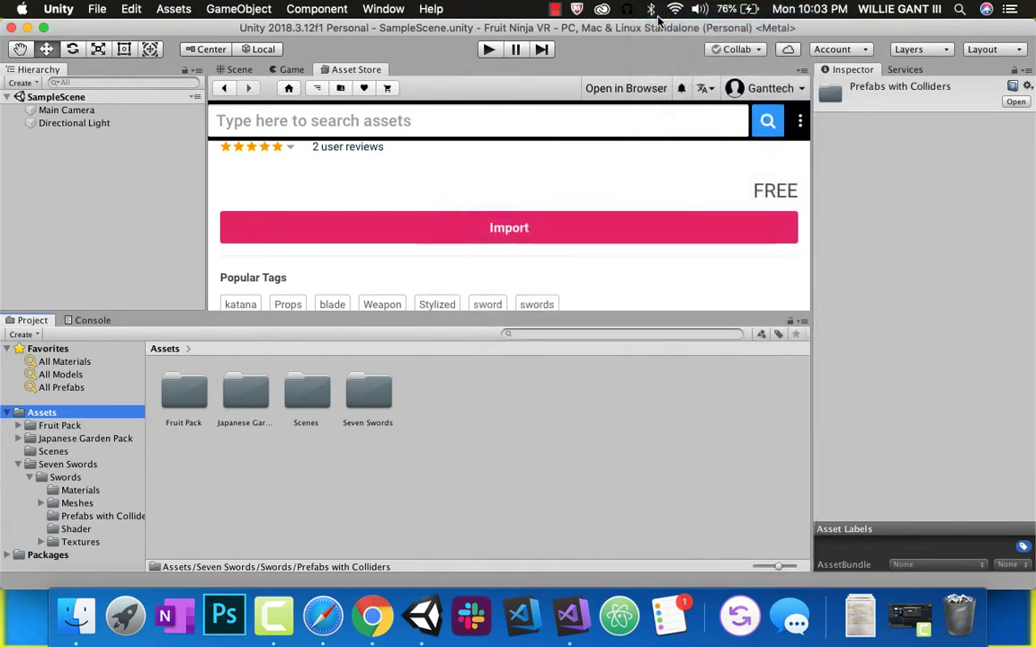
text(Images)
key(Return)
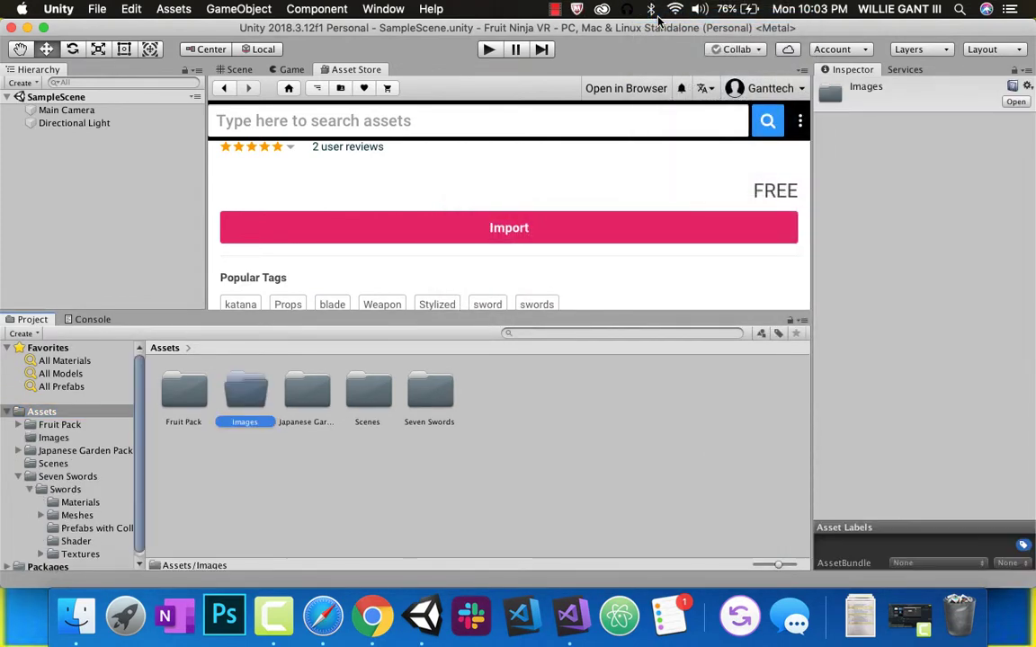
double_click(247, 393)
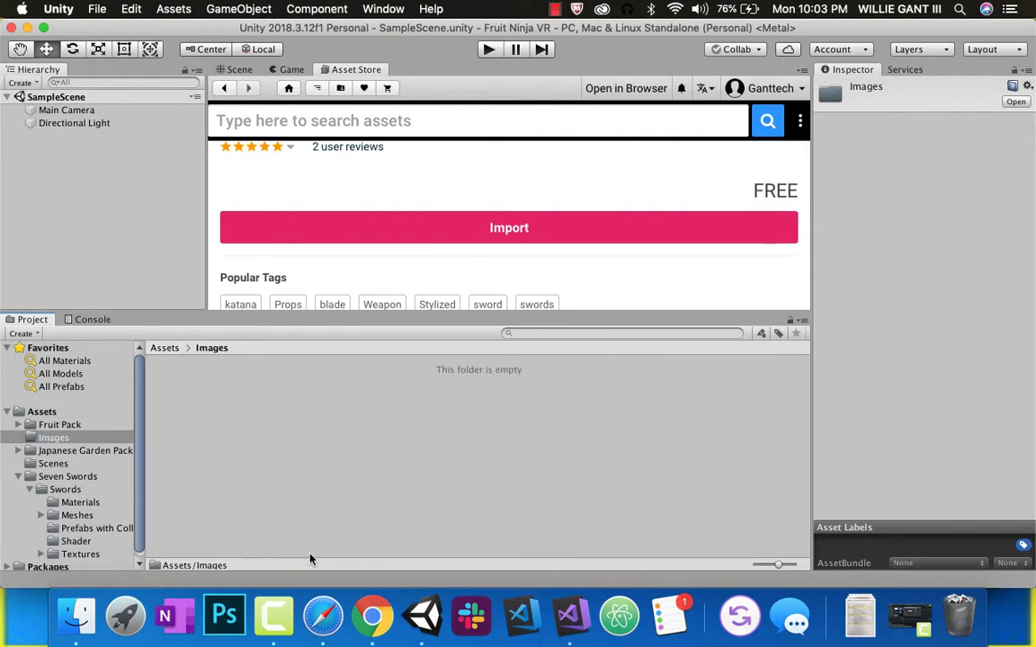
click(372, 616)
Save the Kotaku Fruit Ninja old-man image as fruitNinjaOldMan.jpeg in the Fruit Ninja folder.
scroll(440, 184, up, 4)
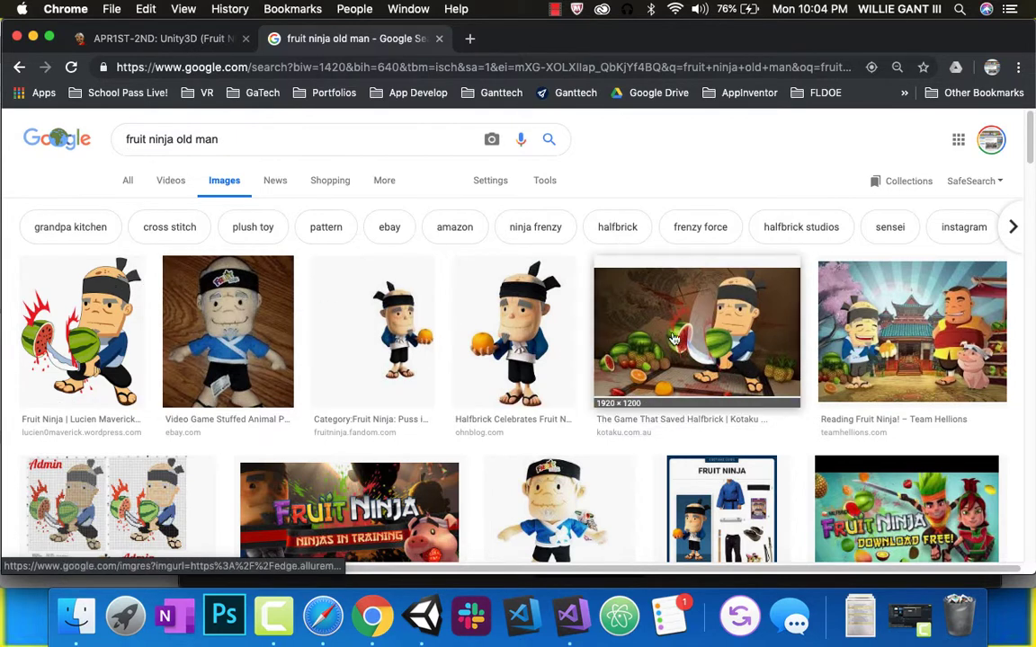
click(708, 362)
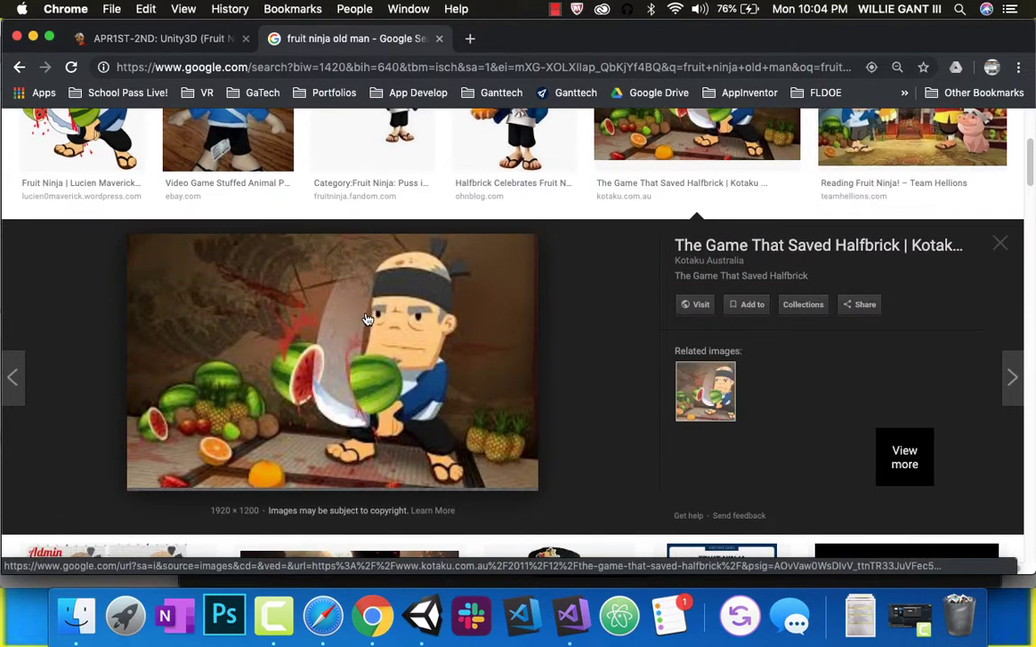
right_click(367, 312)
click(440, 433)
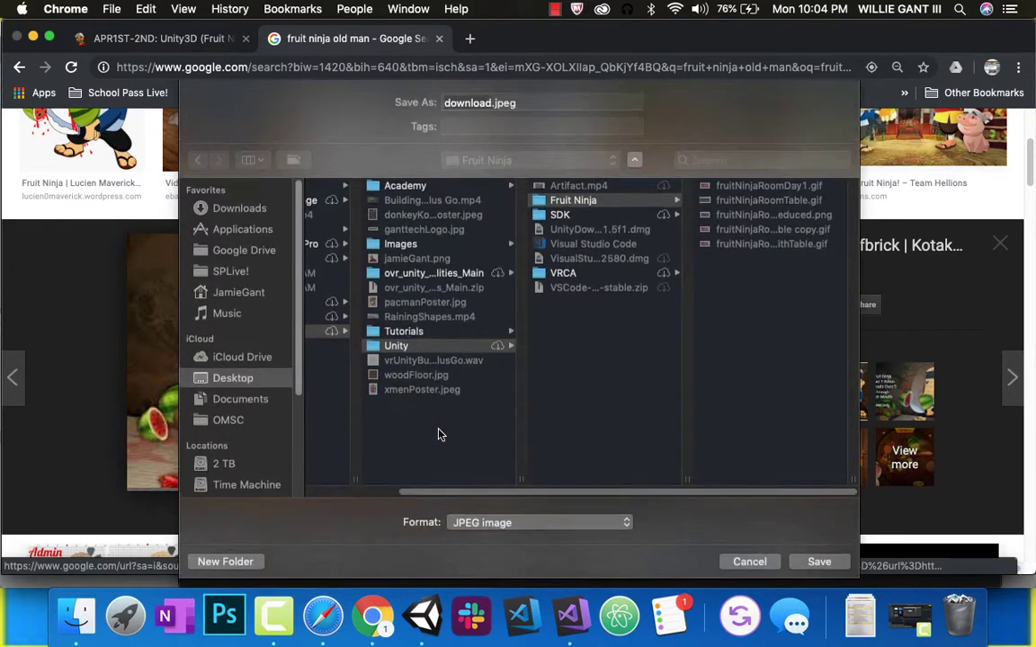
click(486, 105)
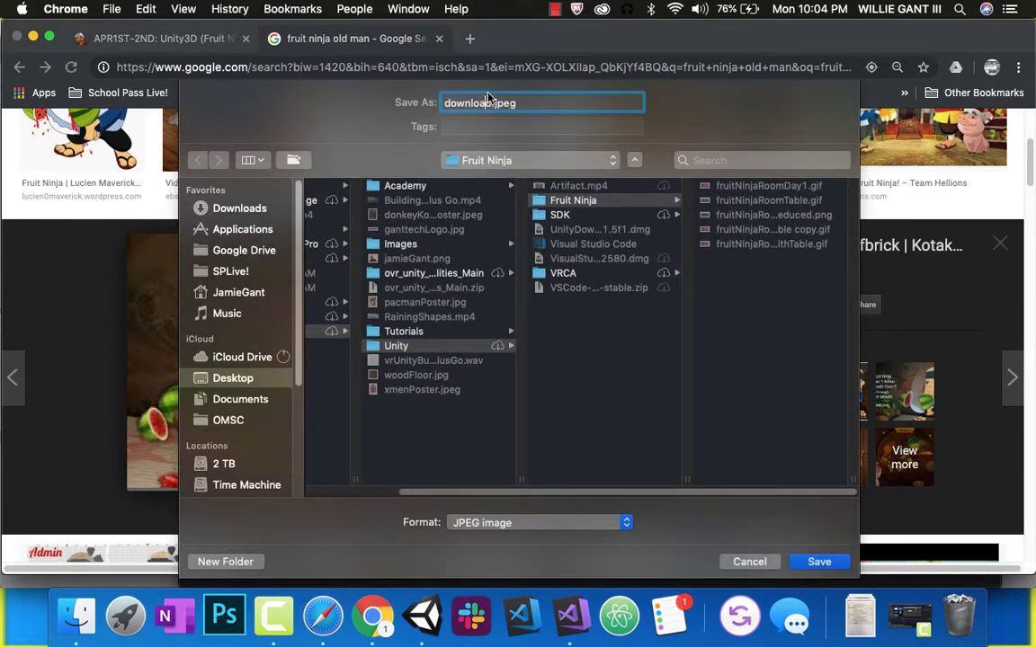
double_click(474, 103)
text(fruitN)
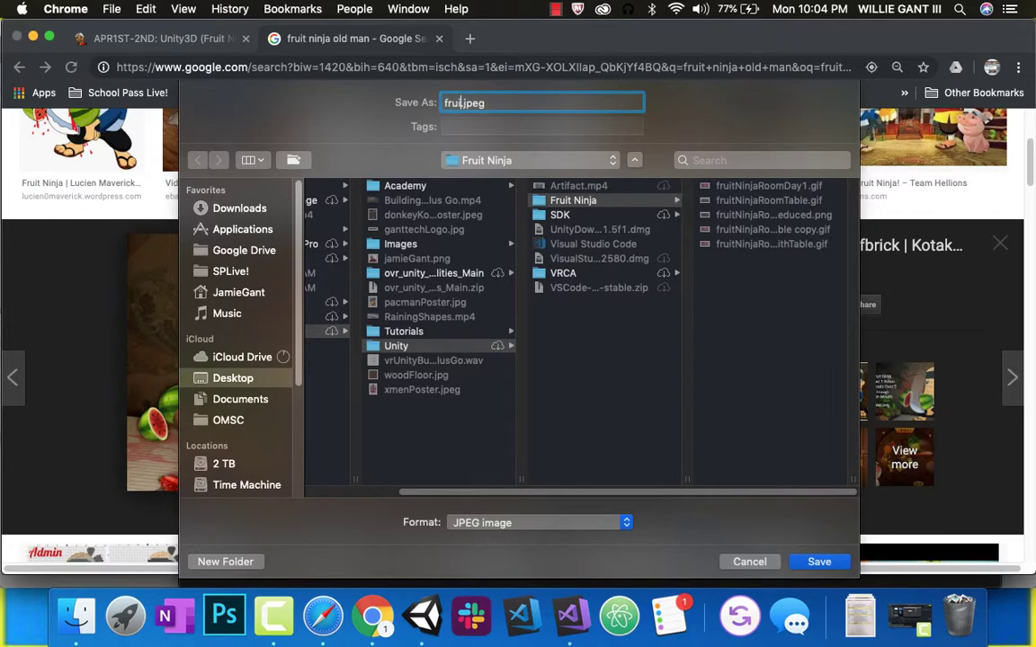
text(injaOld)
text(Man)
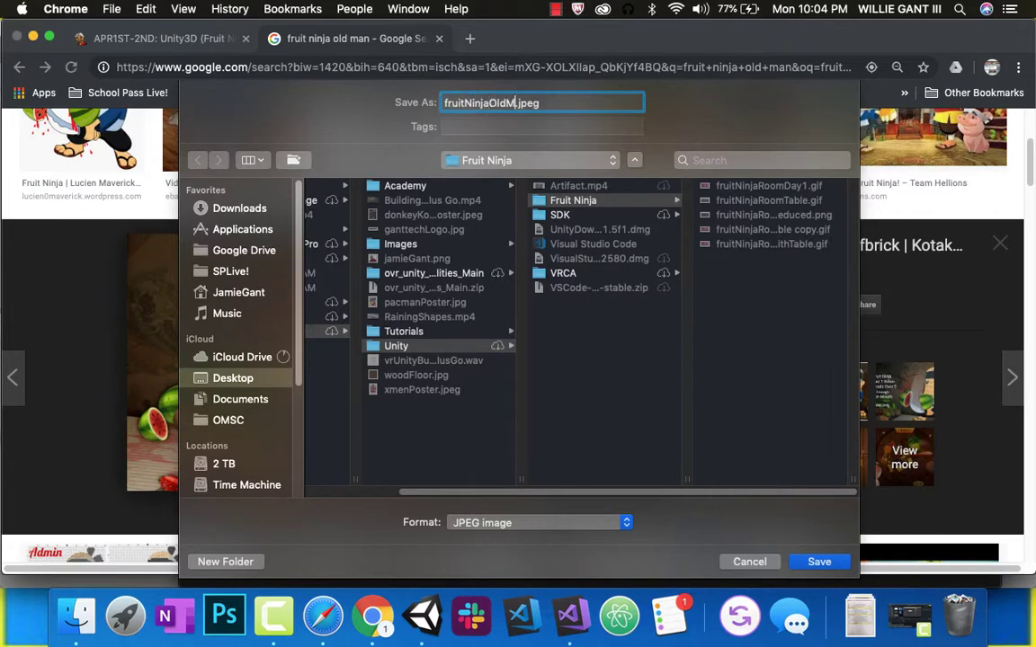
key(Return)
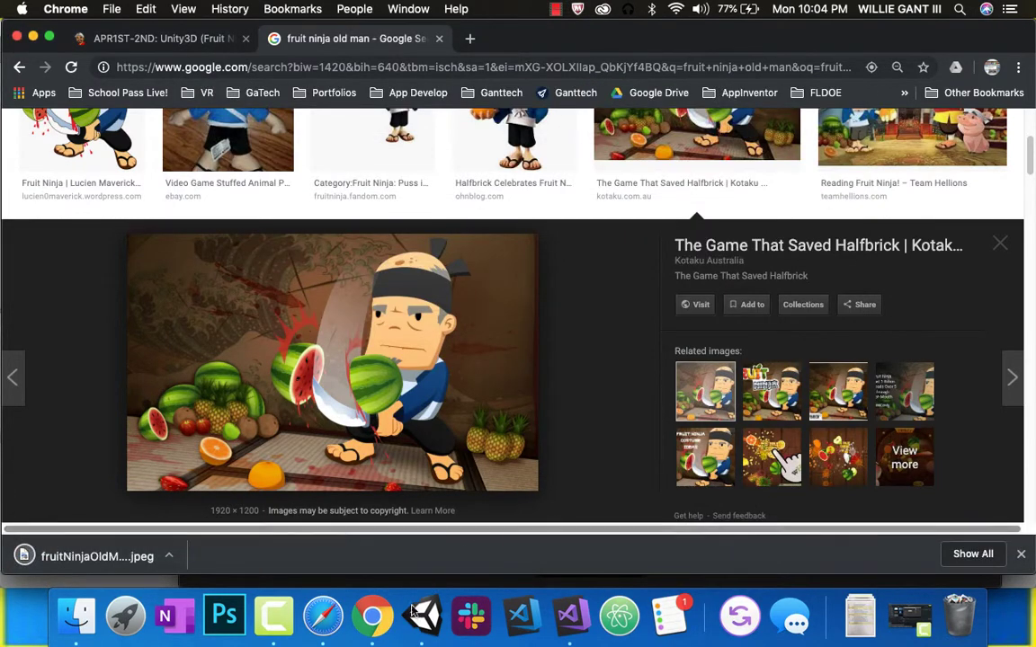
Preview the FruitNinja folder images (japan, japanDoor1–3, japanDowntown, japanDowntownNight) in Gallery view.
click(76, 632)
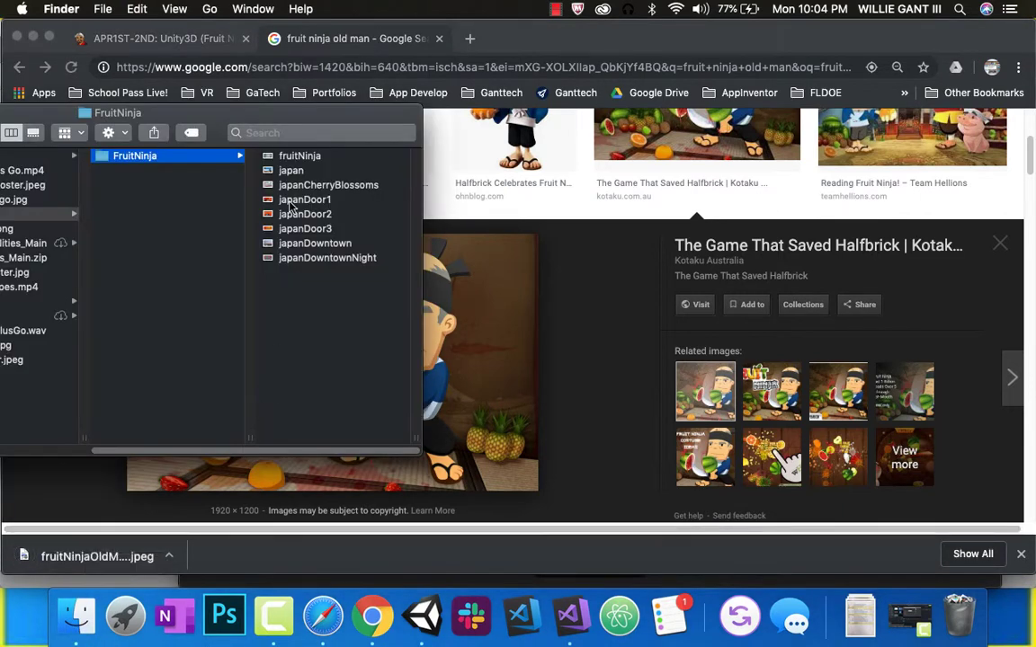
click(285, 158)
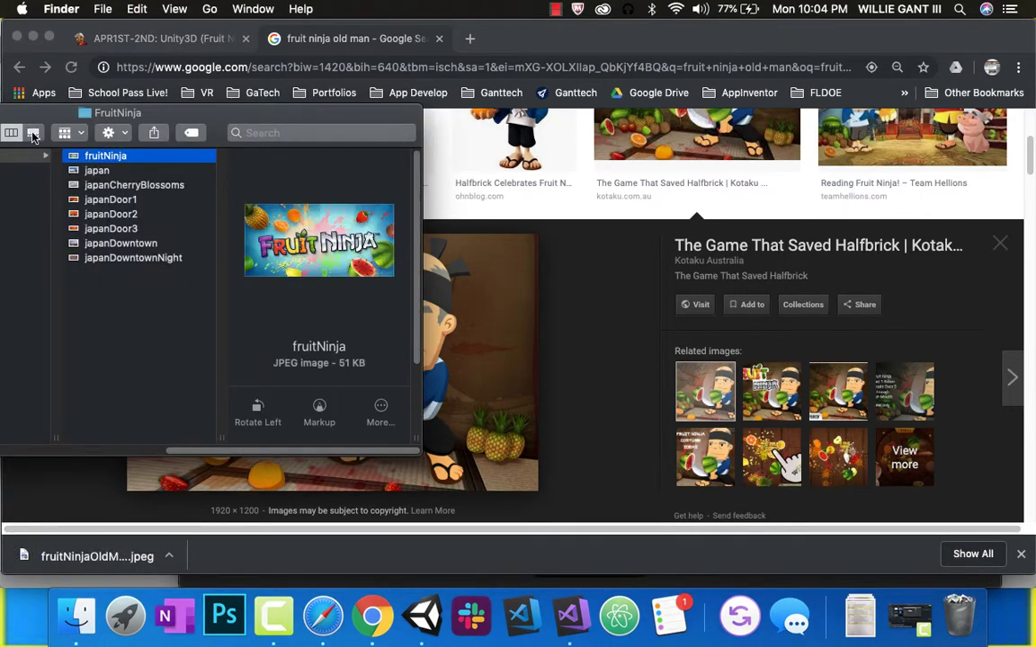
key(super+4)
drag(233, 124, 600, 151)
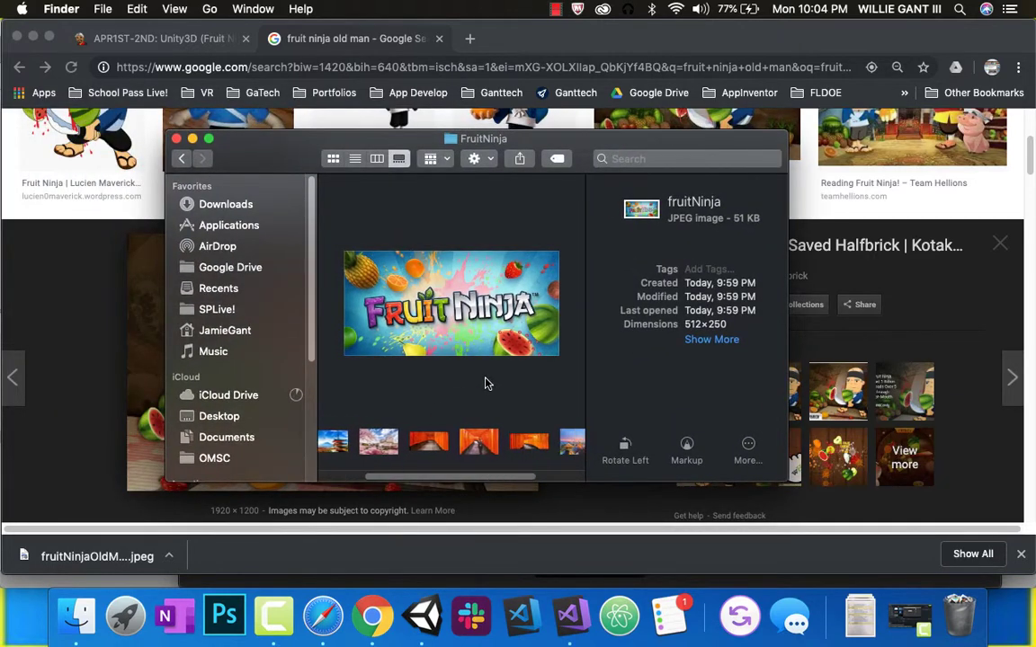
click(386, 459)
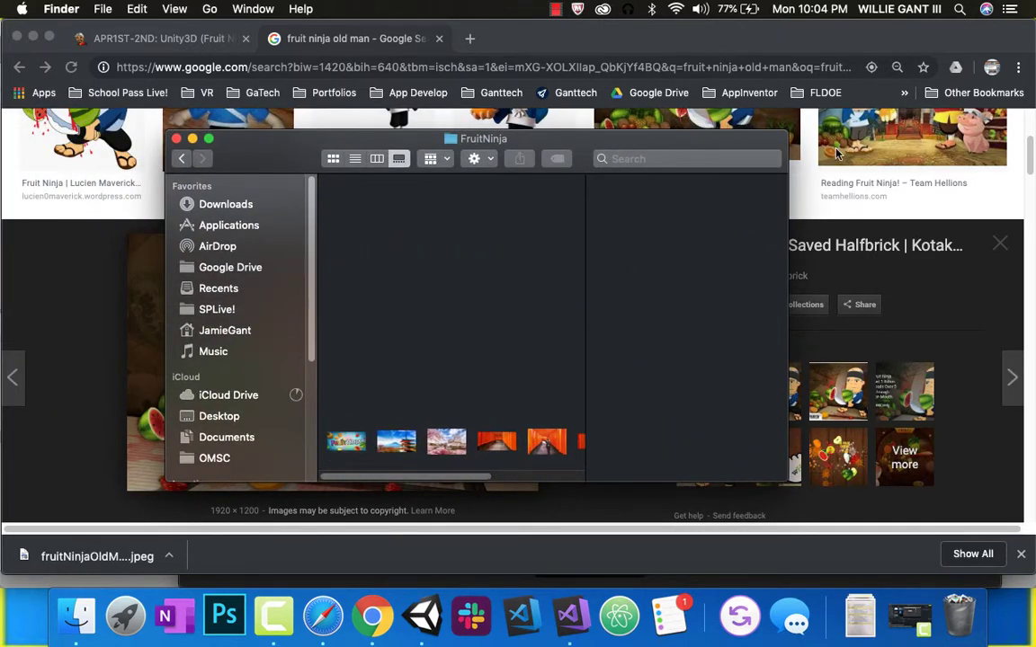
click(397, 440)
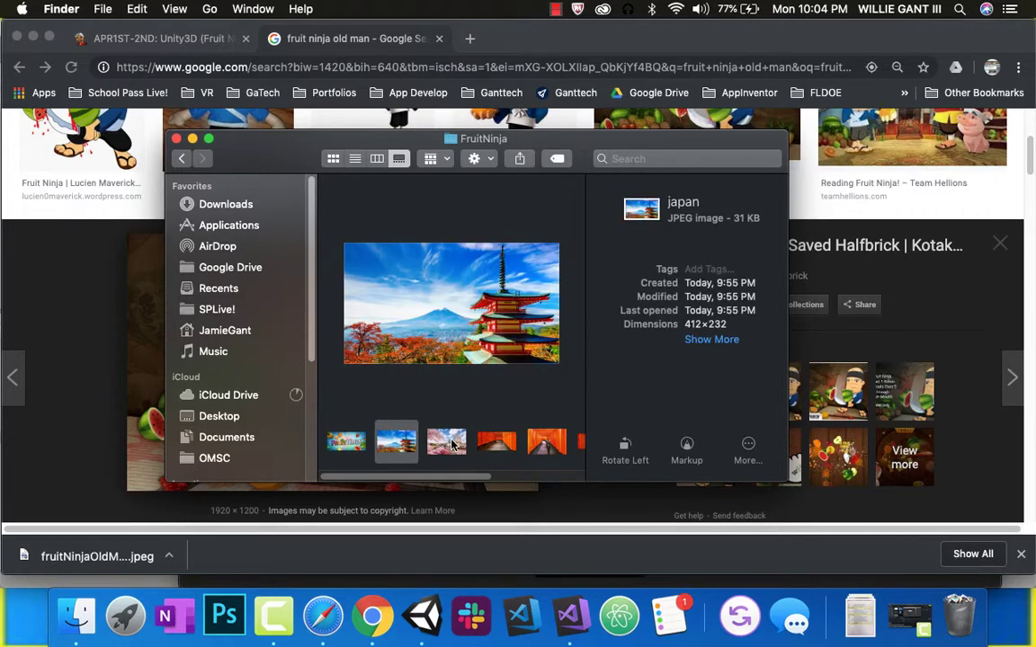
click(446, 440)
click(499, 442)
click(534, 447)
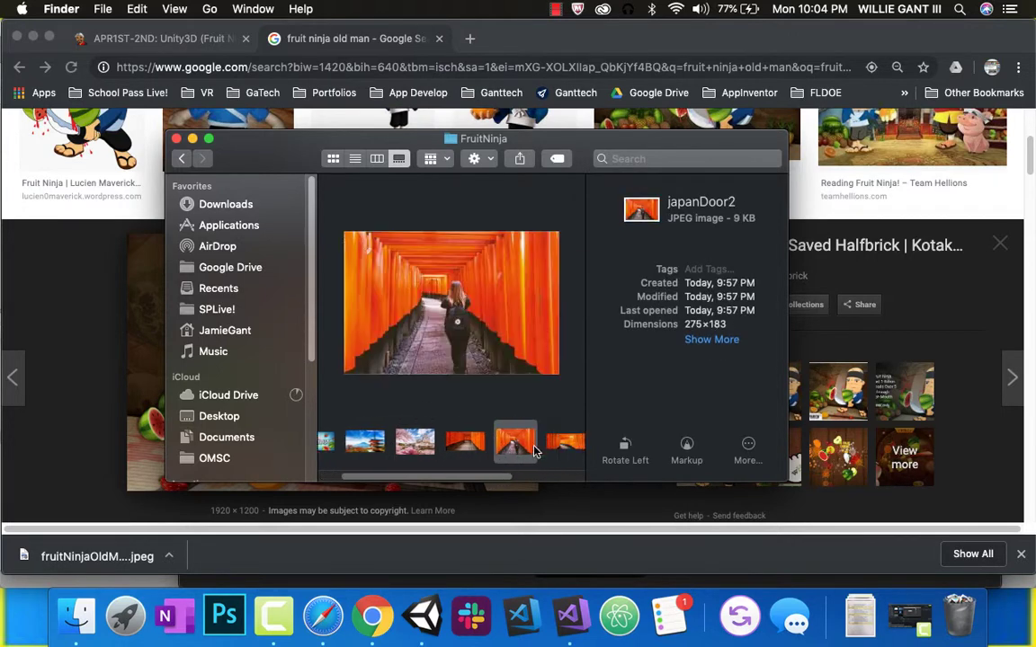
click(477, 441)
click(539, 446)
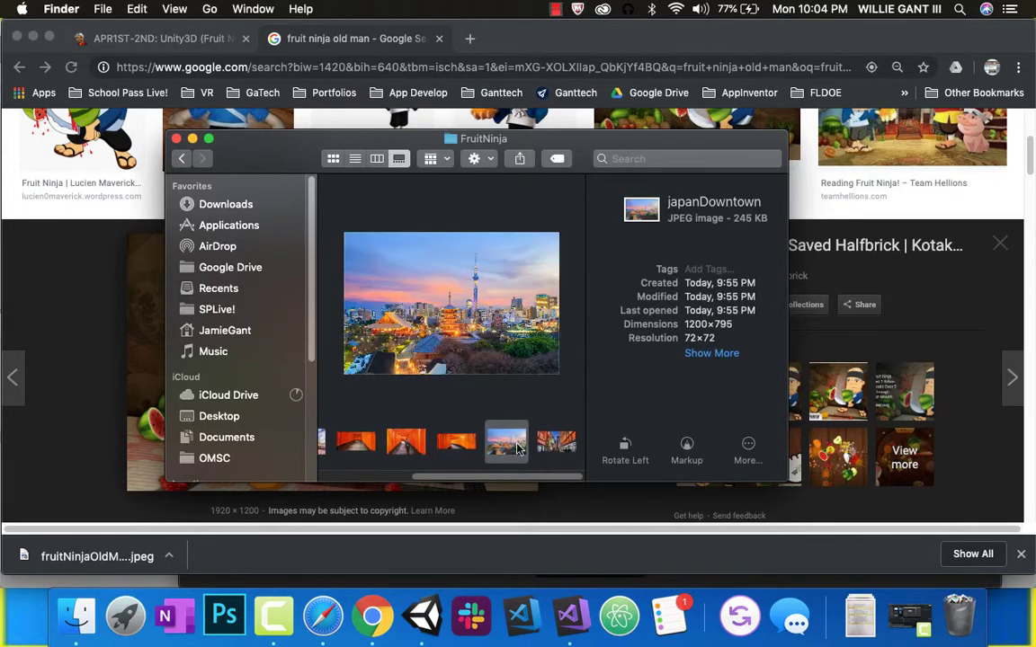
click(546, 445)
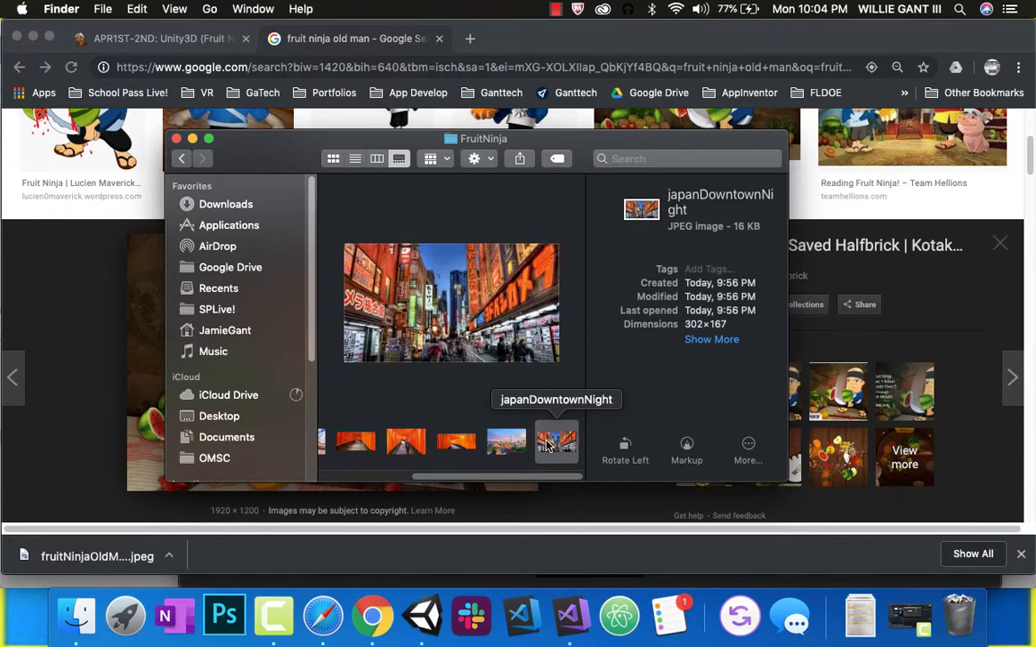
scroll(440, 420, left, 5)
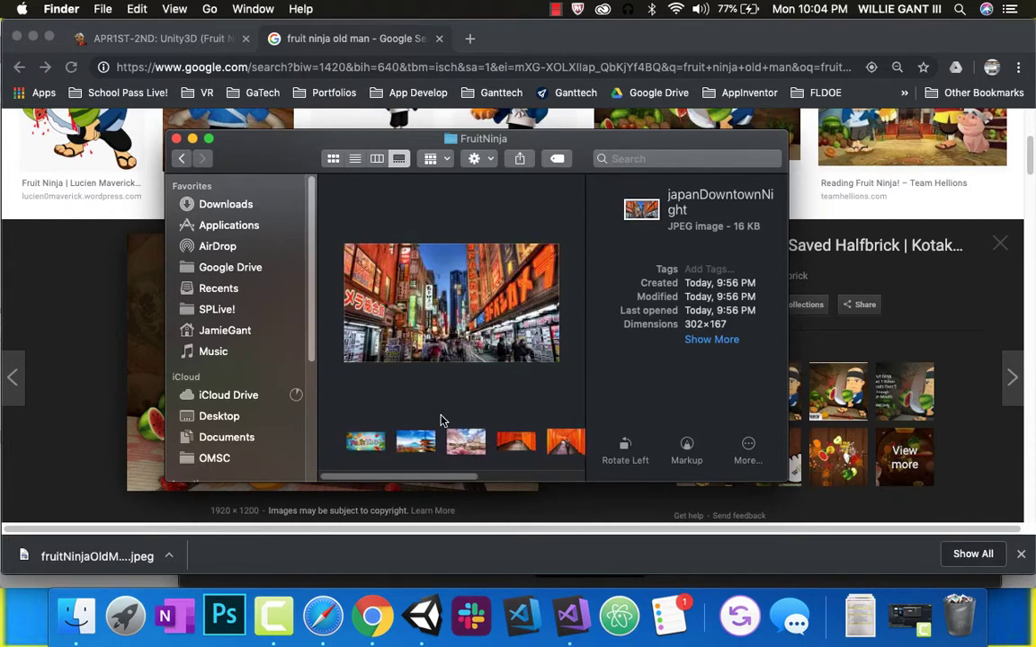
Import all eight images into Unity's Assets/Images folder.
click(420, 615)
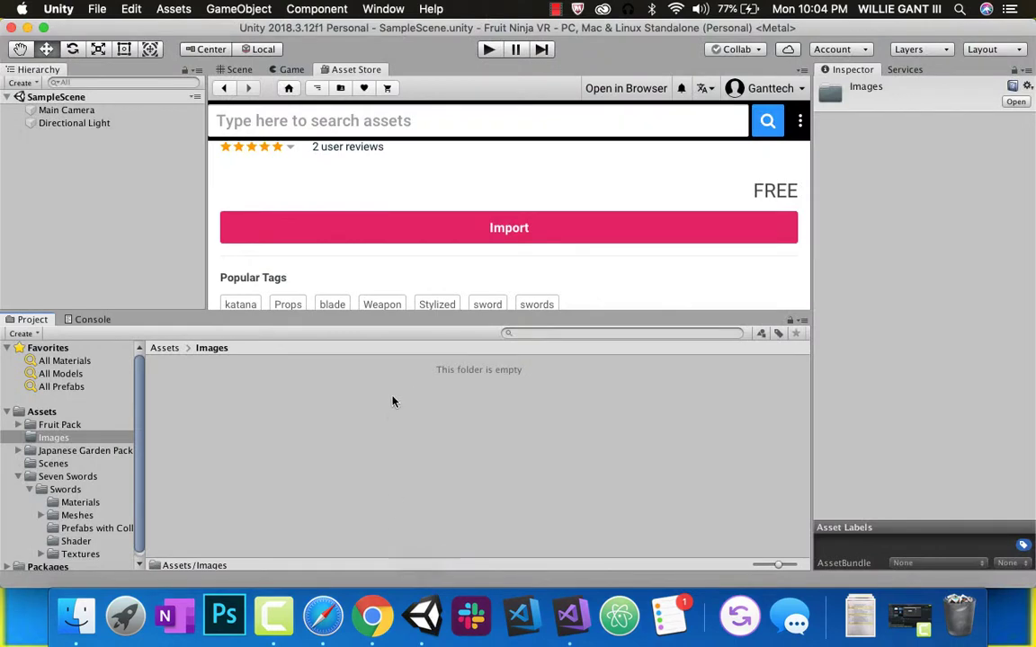
click(77, 616)
scroll(440, 441, right, 3)
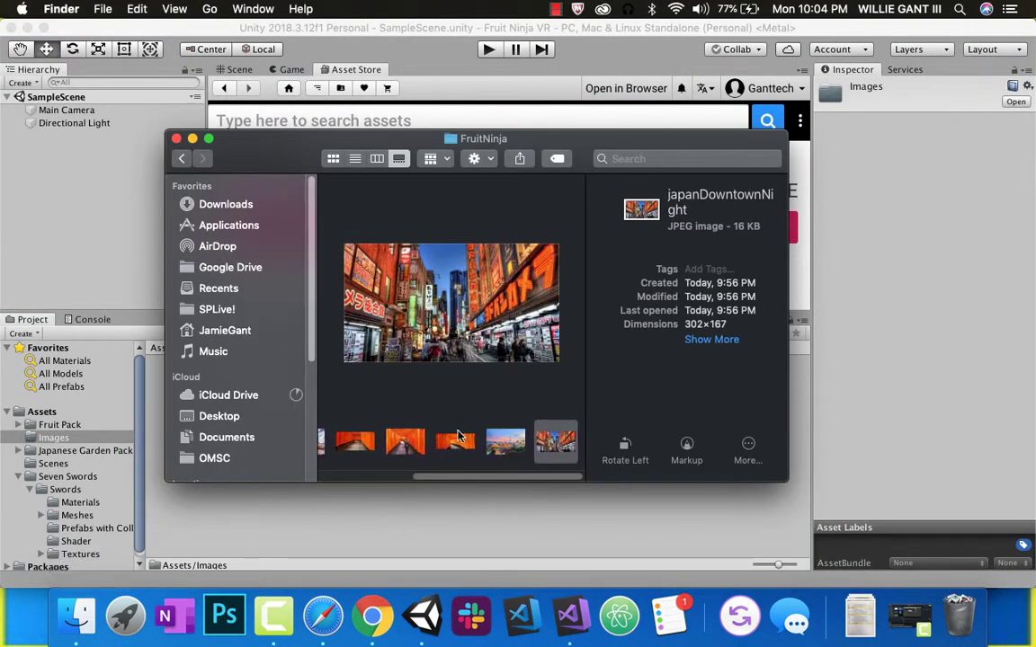
key(super+a)
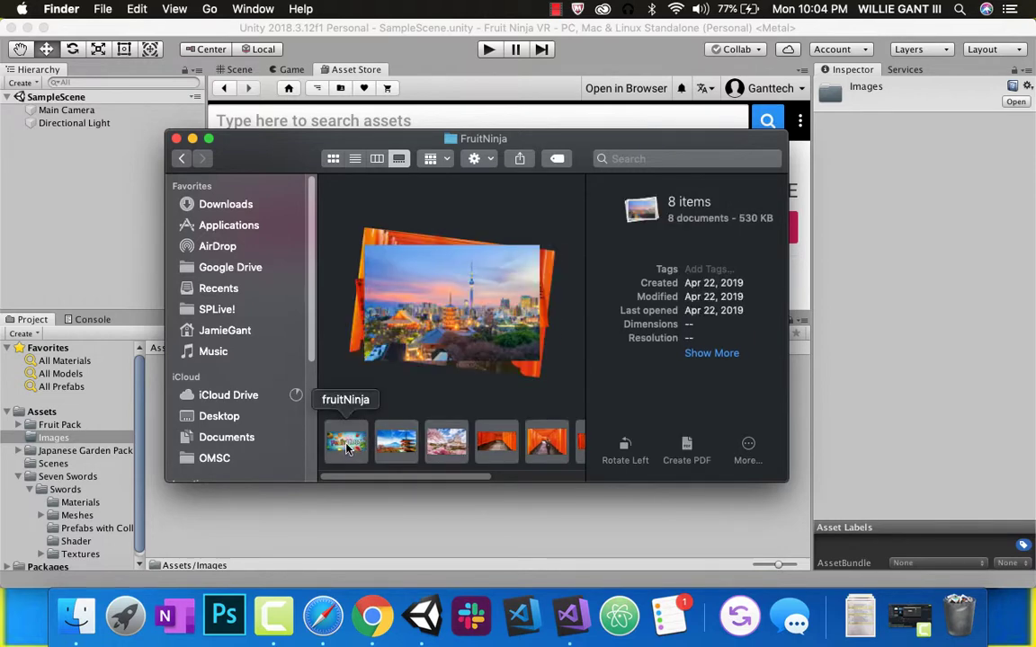
drag(346, 441, 260, 523)
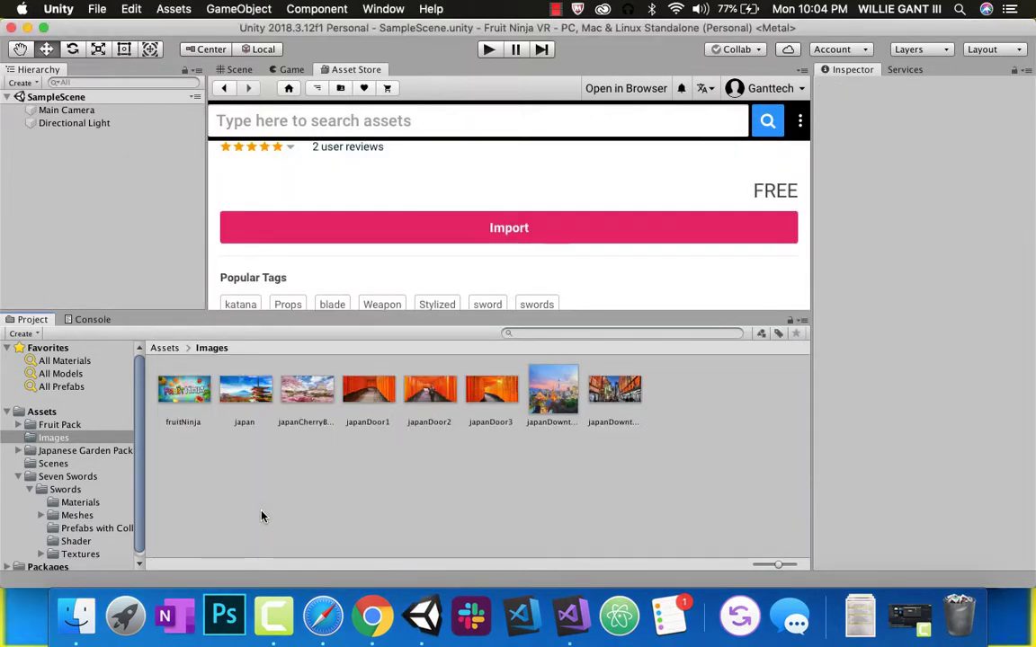
click(42, 412)
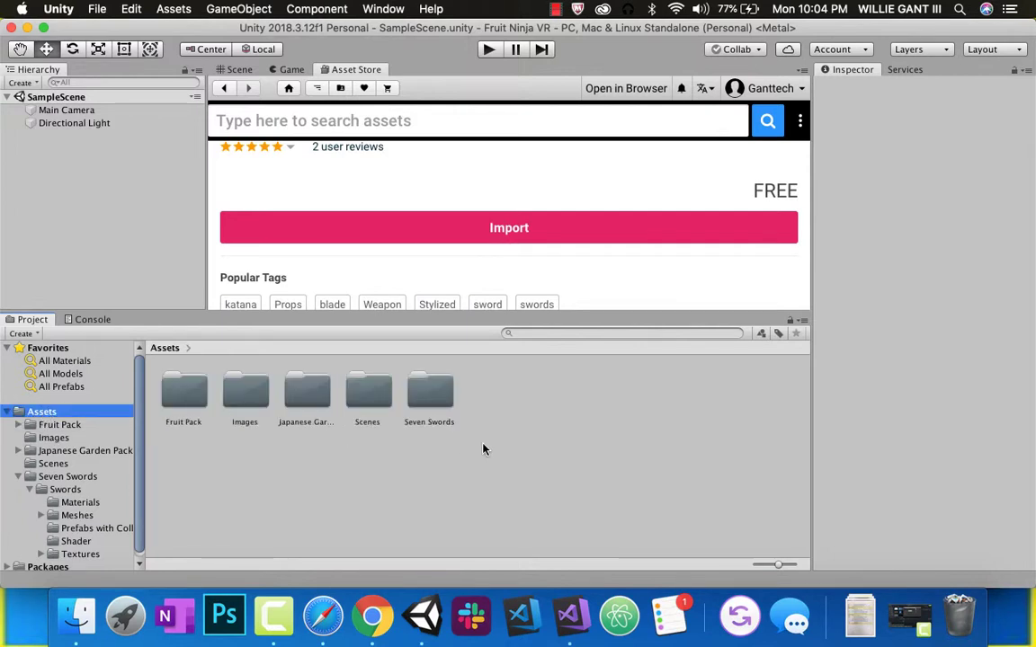
Switch to an enlarged Scene view and save the scene as FruitNinja in Assets.
click(238, 70)
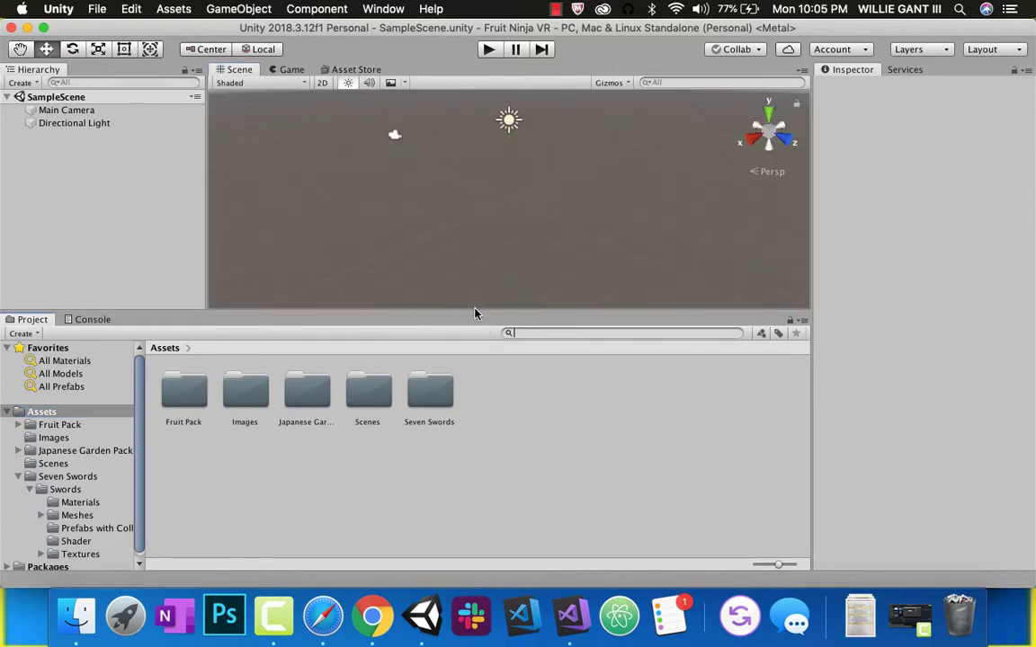
drag(475, 312, 475, 353)
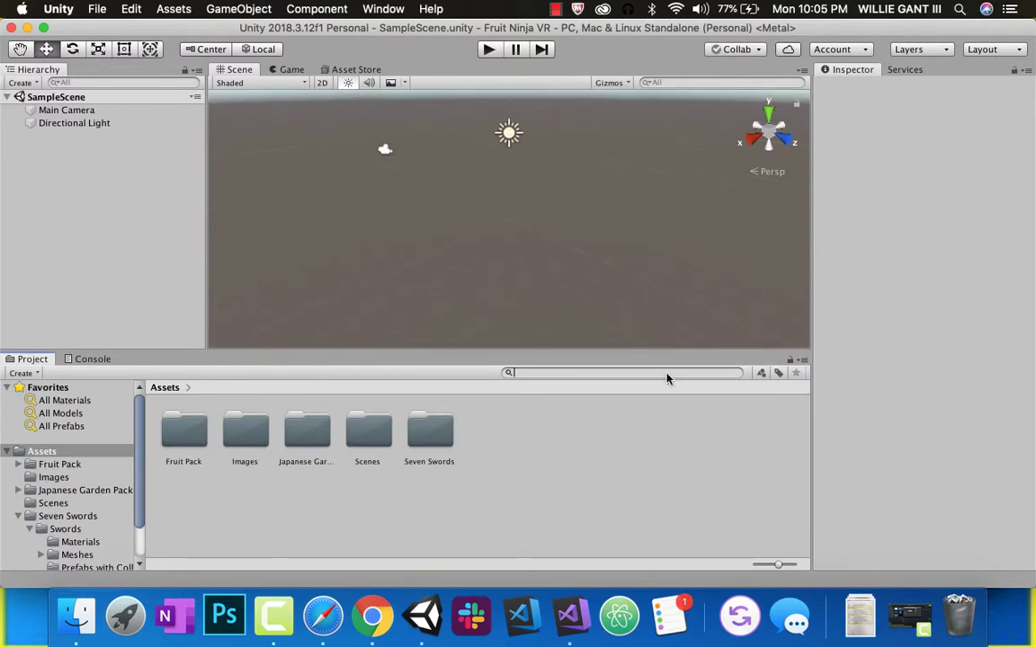
click(93, 9)
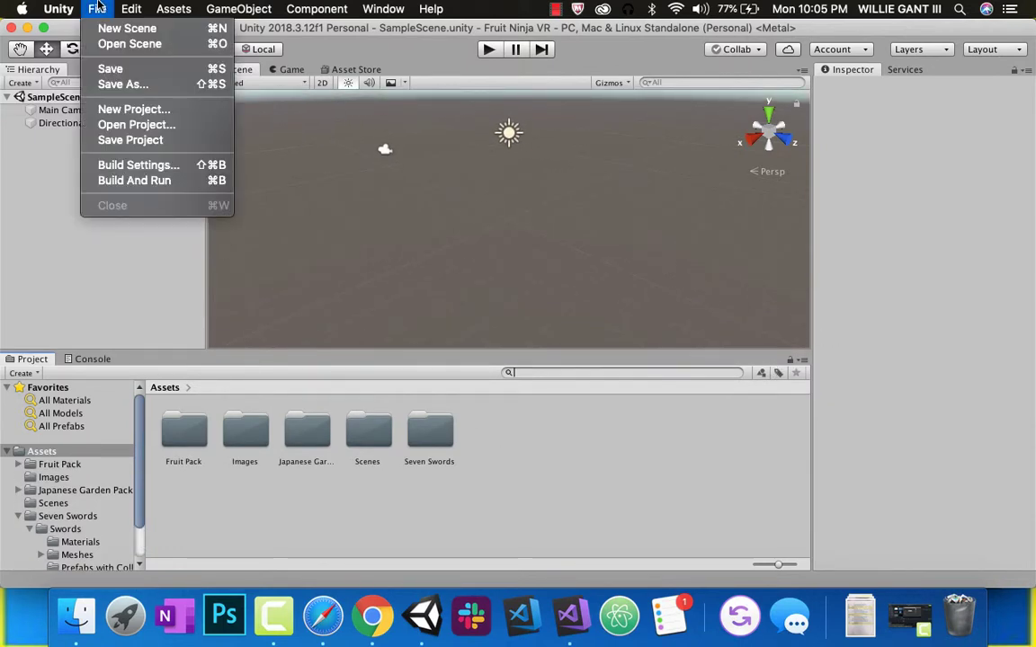
click(110, 69)
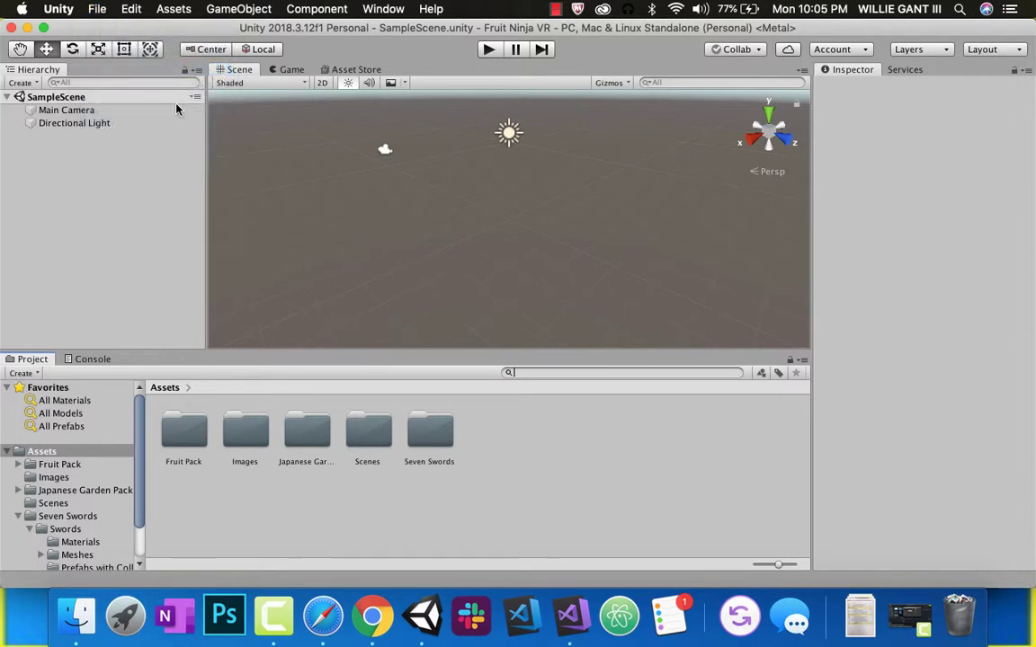
click(96, 9)
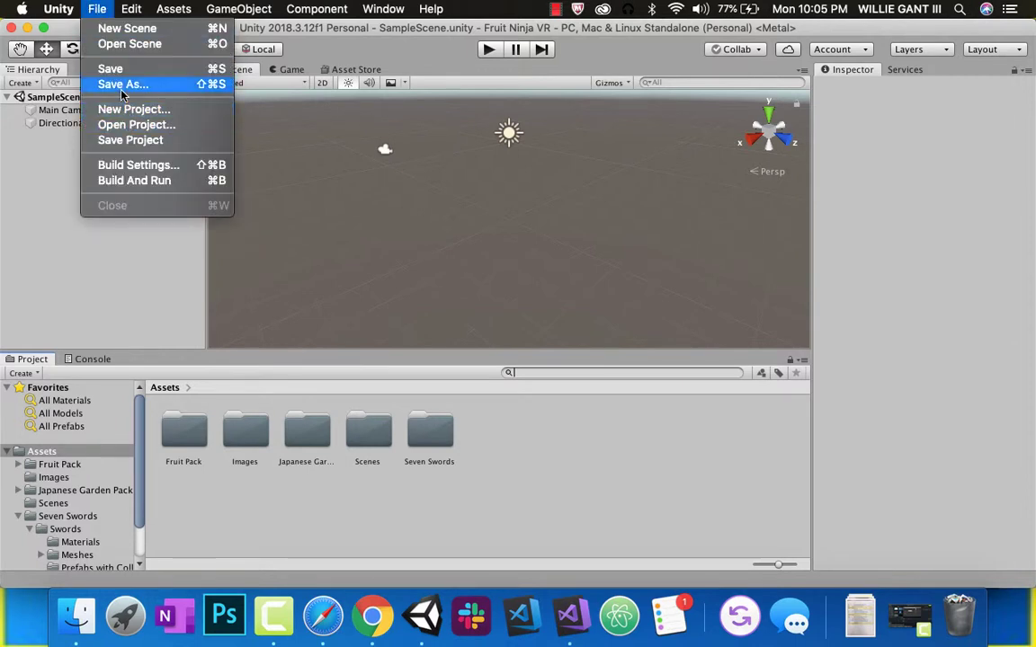
click(122, 85)
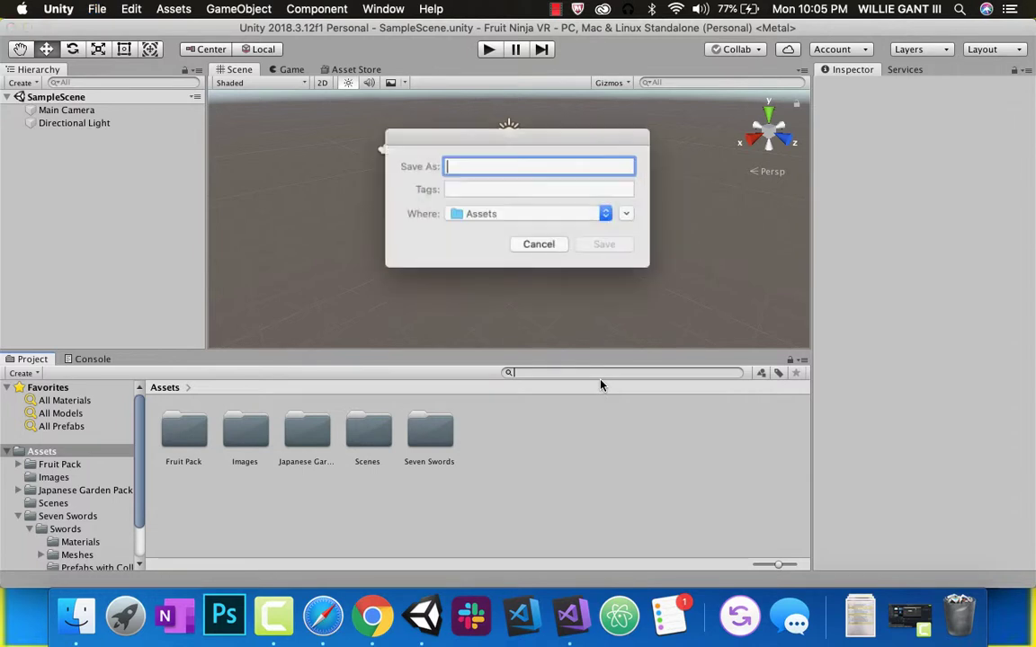
text(FruitN)
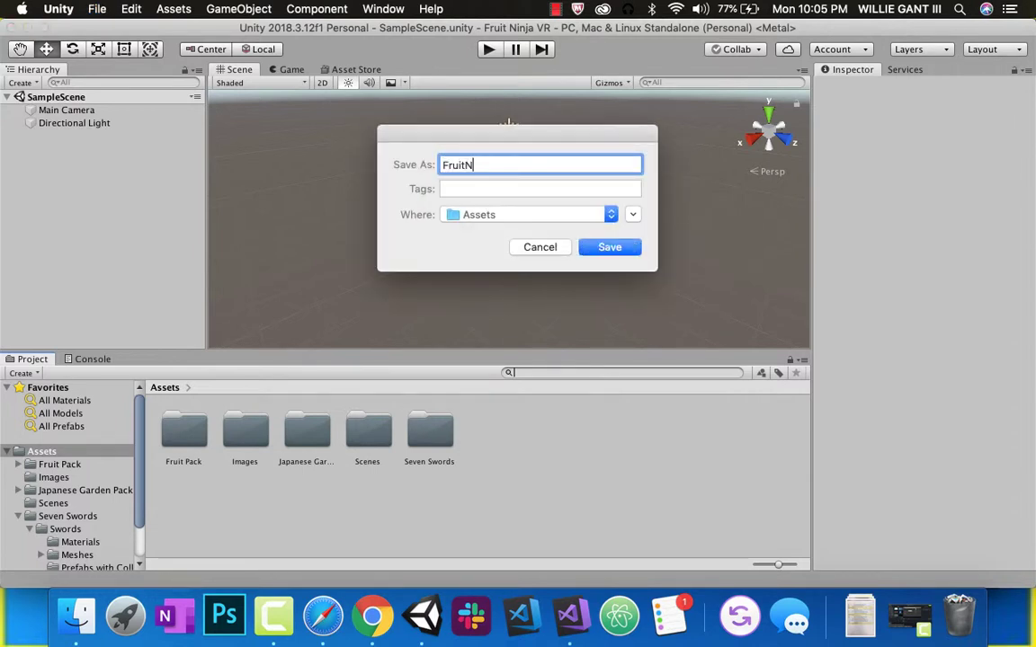
text(inja)
key(Return)
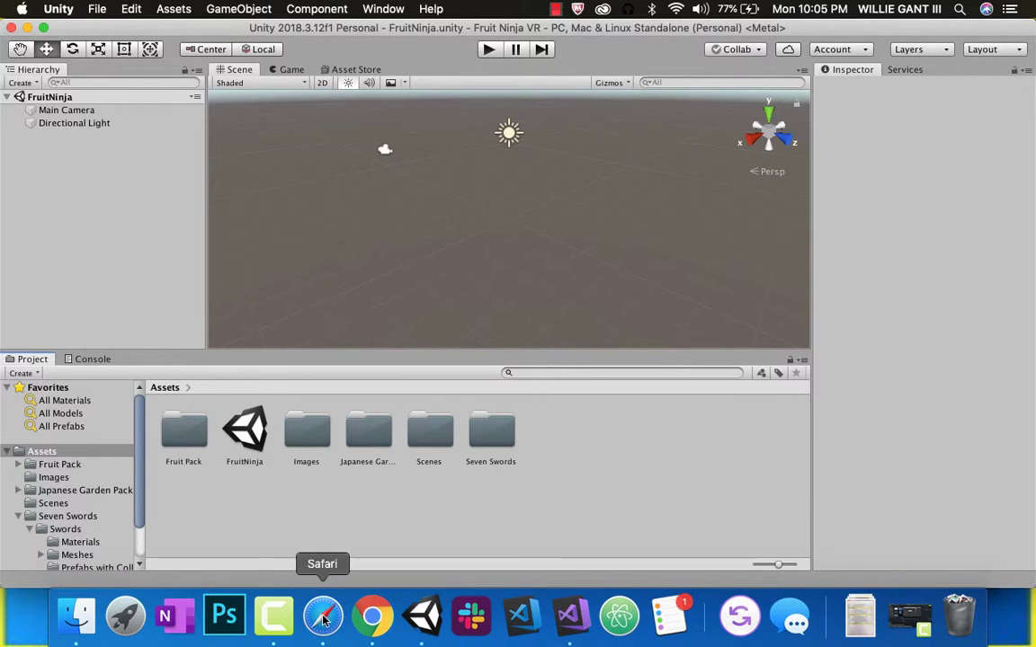
Review the requirements list on the APR1ST-2ND assignment tab in Chrome.
click(372, 617)
click(153, 38)
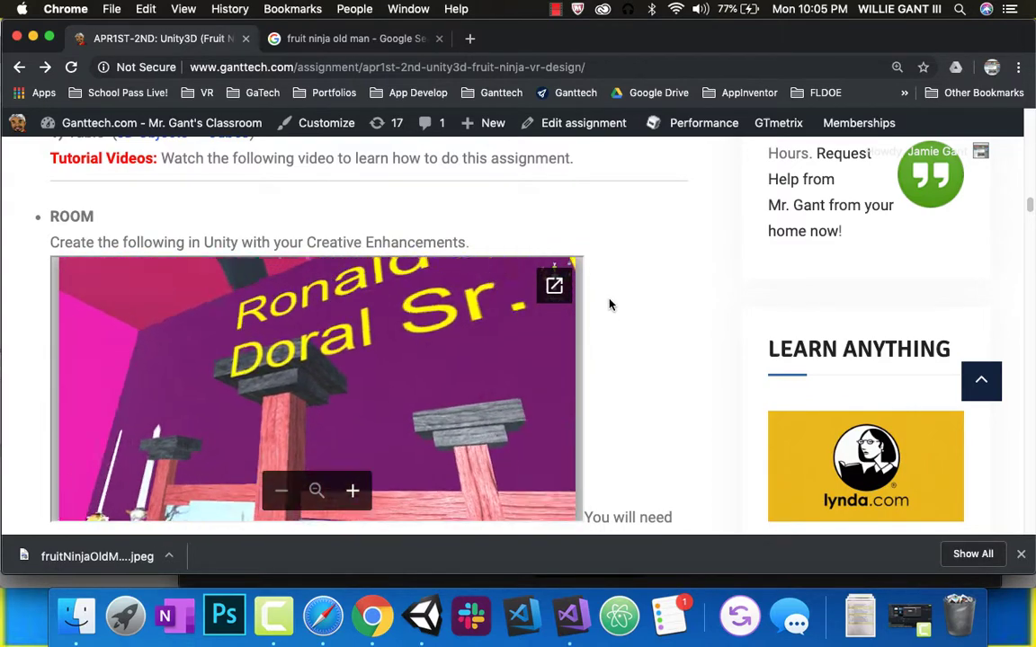
scroll(609, 305, down, 5)
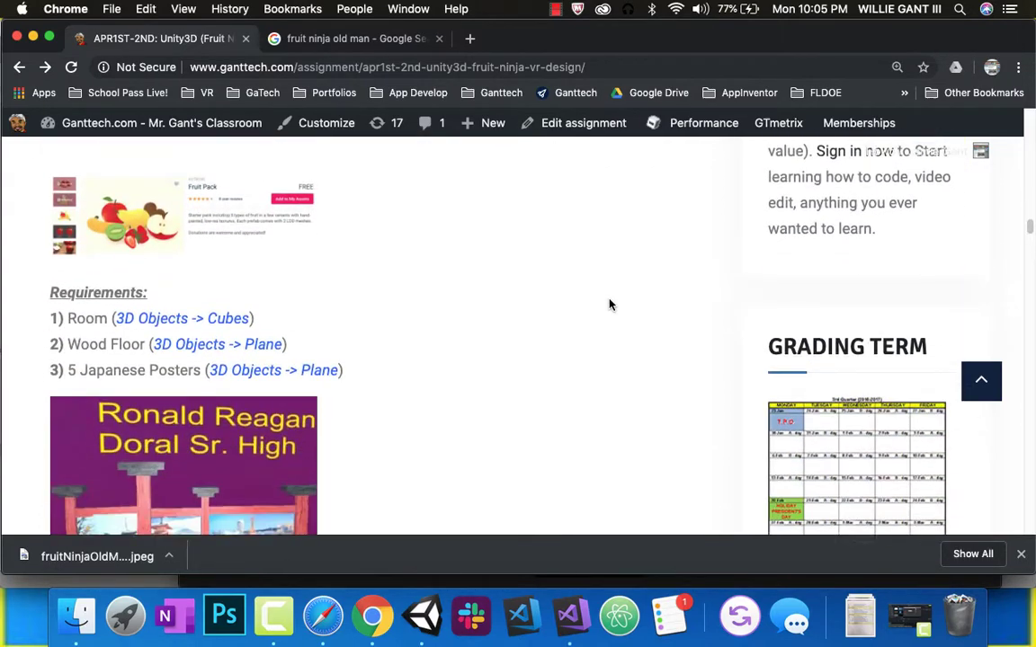
scroll(609, 304, down, 5)
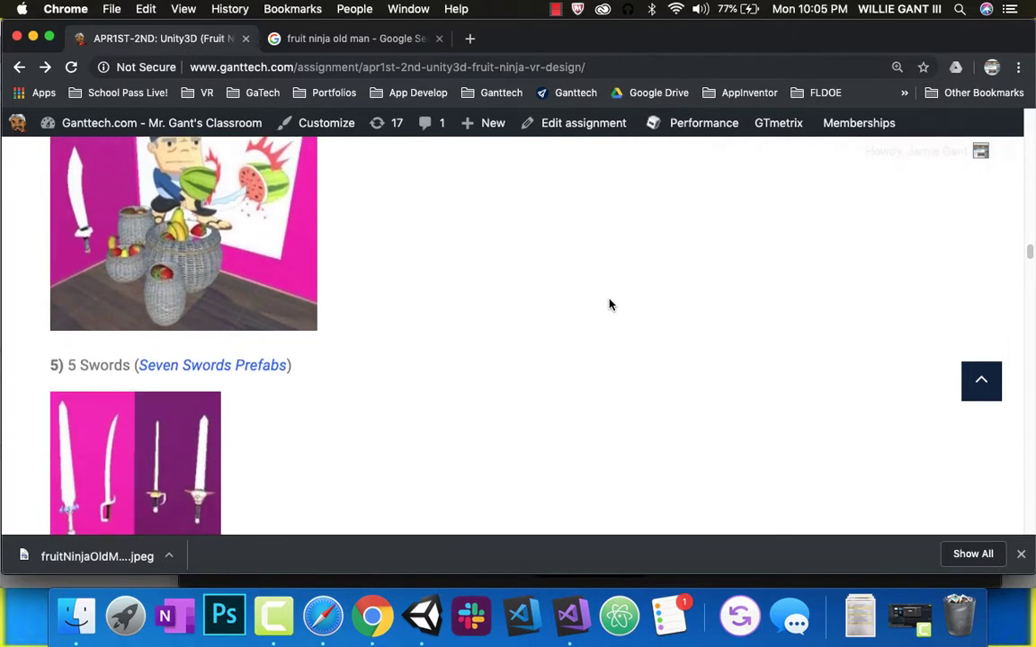
scroll(504, 377, up, 4)
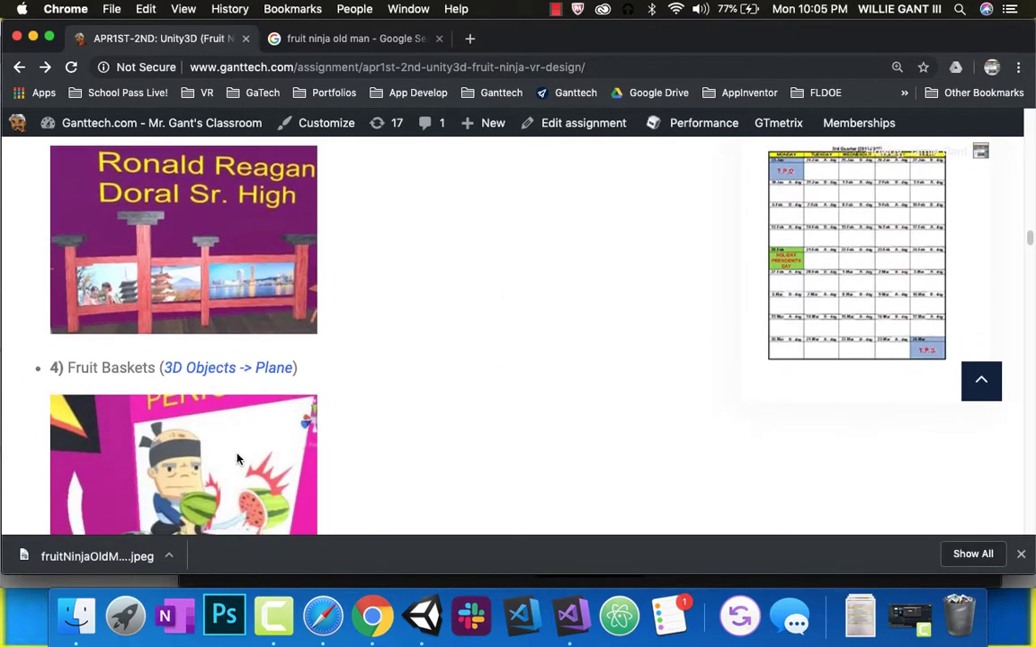
scroll(238, 459, up, 3)
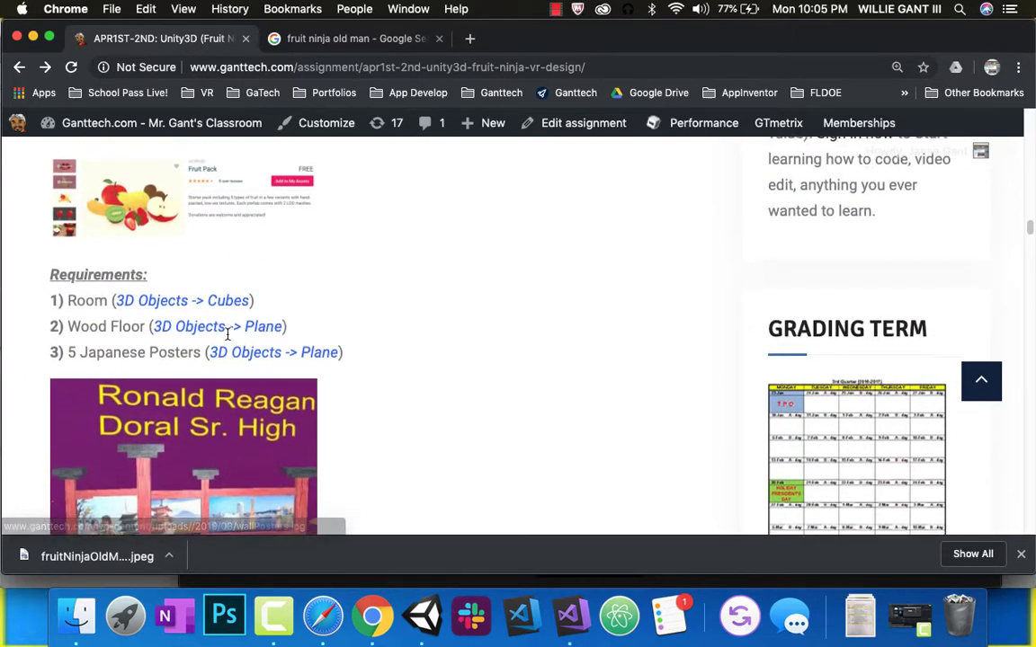
scroll(228, 334, down, 1)
scroll(252, 387, down, 3)
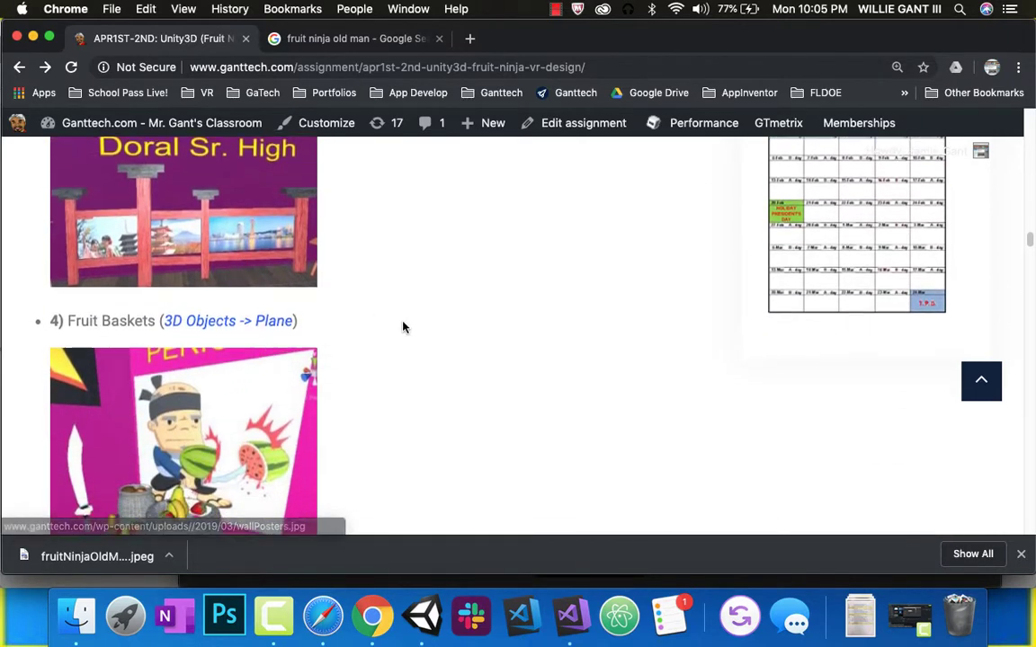
scroll(403, 327, down, 7)
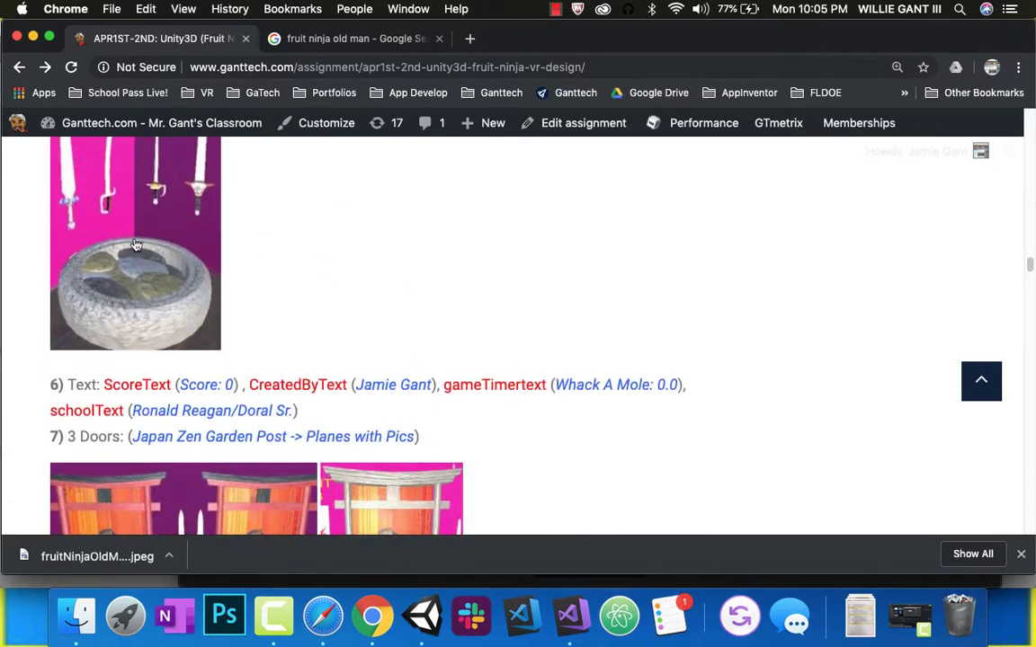
scroll(312, 321, down, 3)
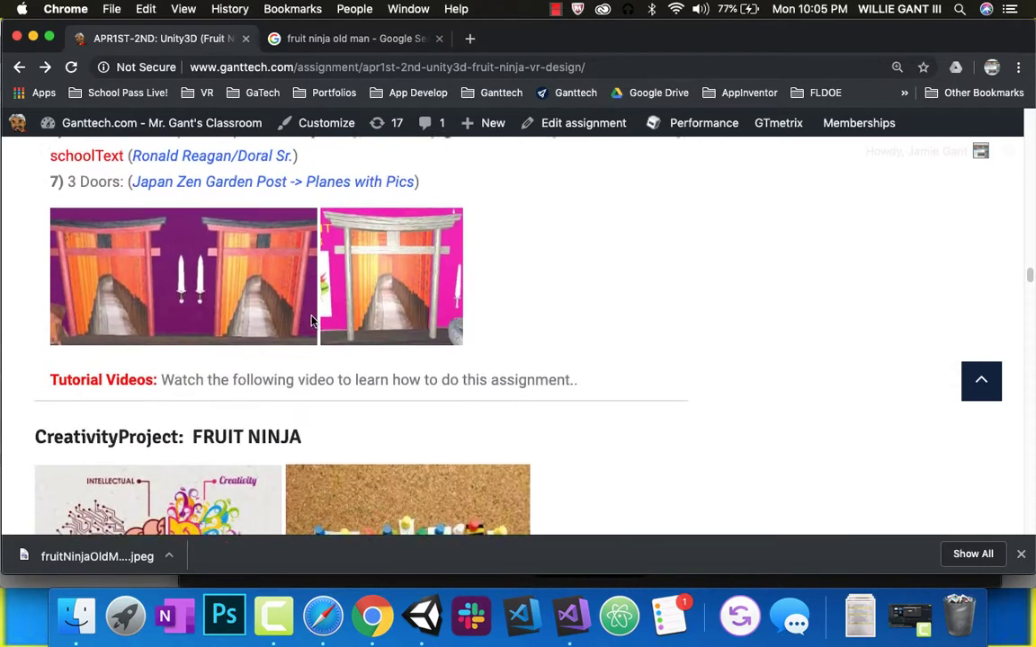
scroll(311, 321, down, 4)
scroll(312, 321, up, 8)
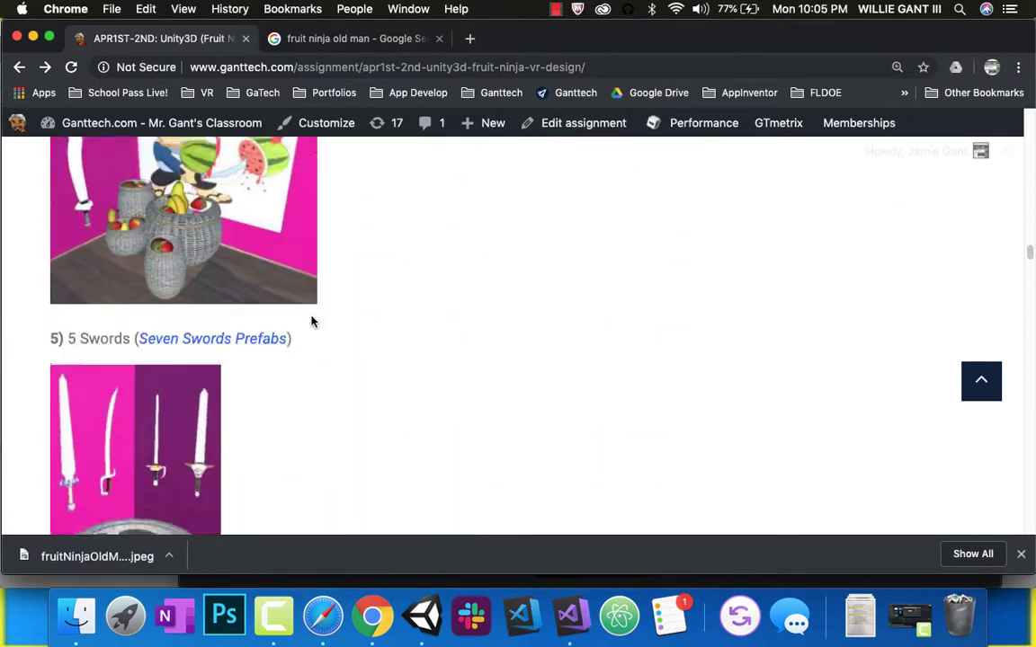
scroll(312, 321, up, 15)
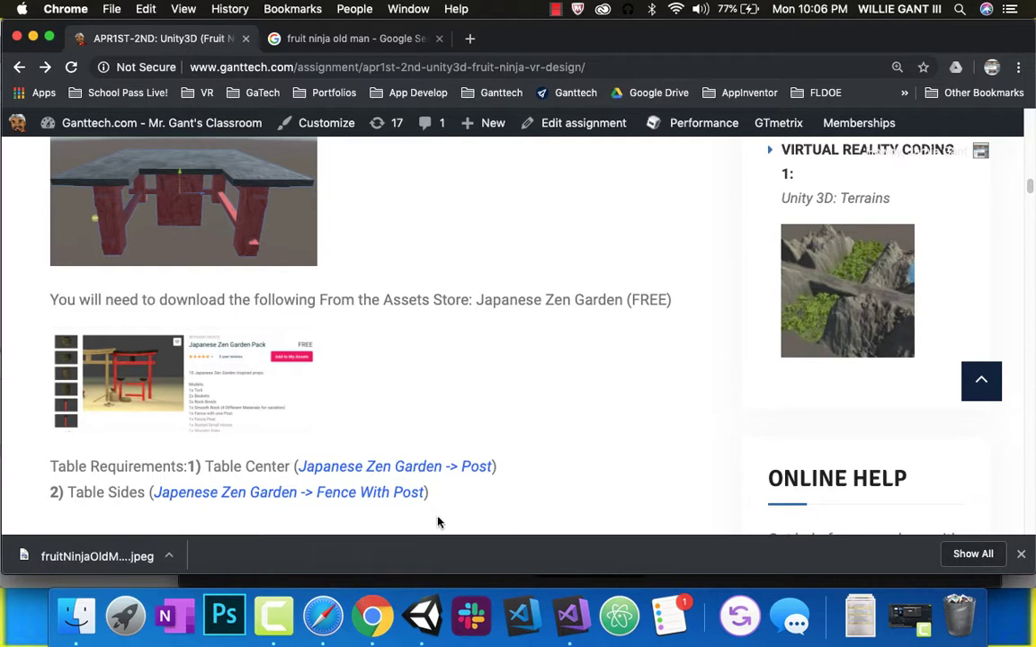
Create an empty object named Room with a child Cube.
click(423, 617)
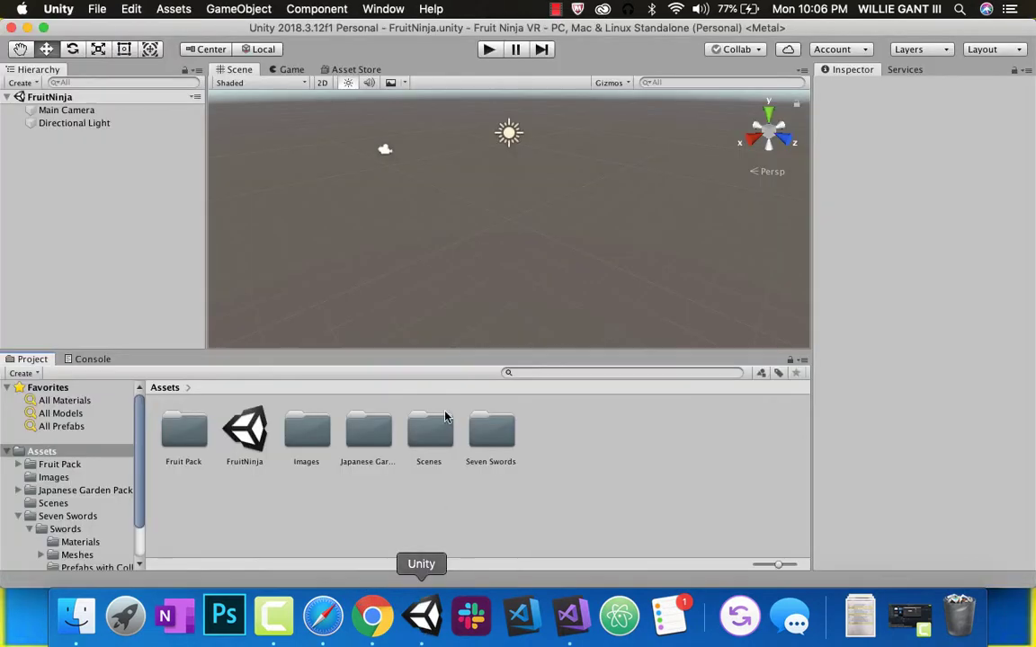
right_click(47, 153)
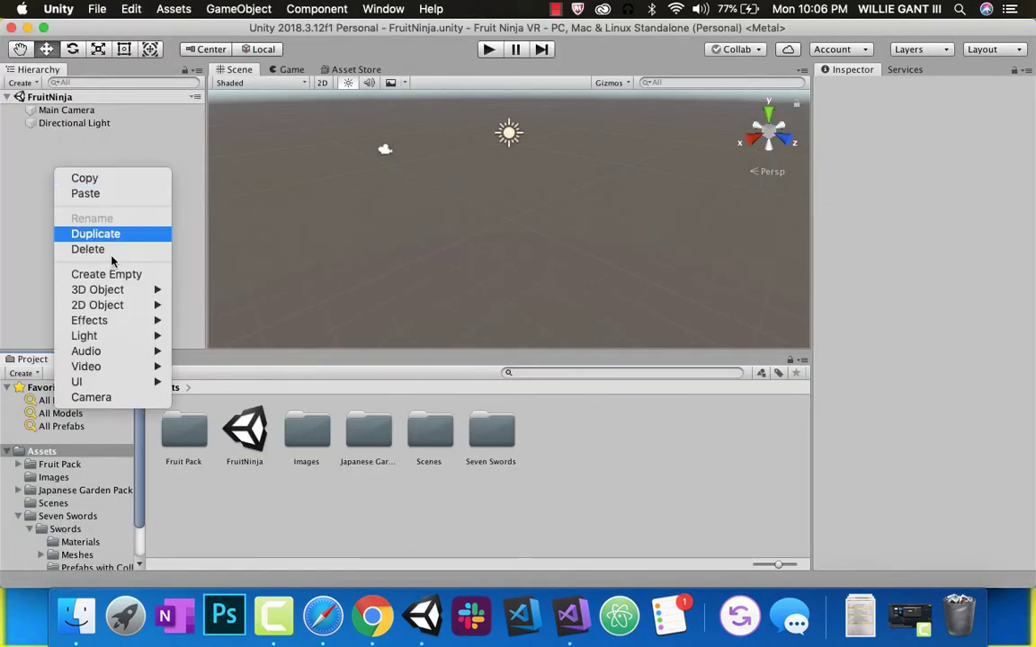
click(667, 243)
key(super+shift+n)
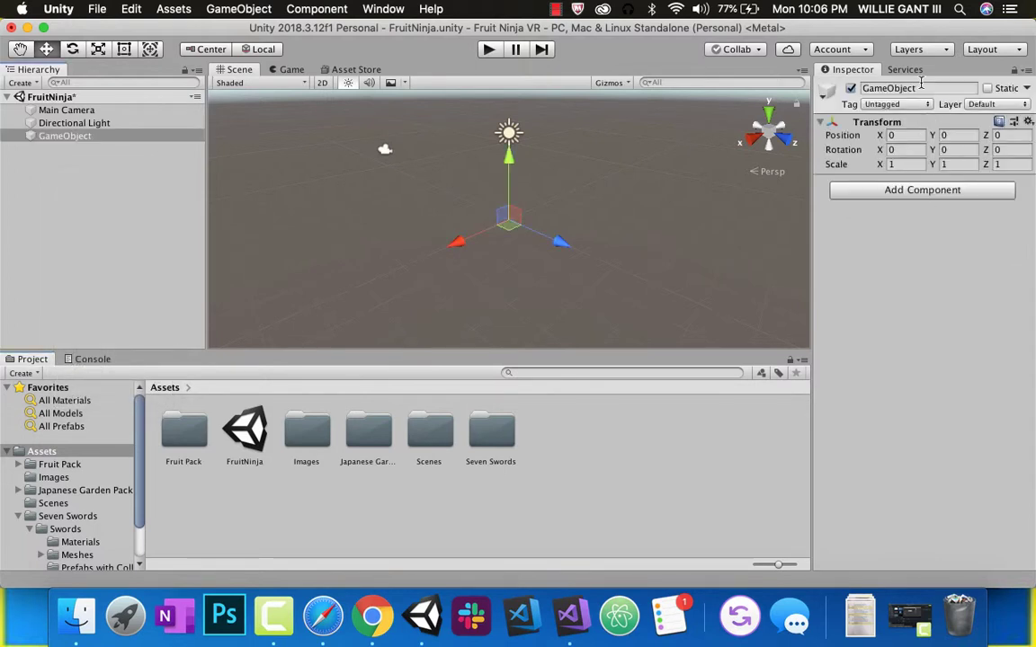
click(921, 84)
text(Room)
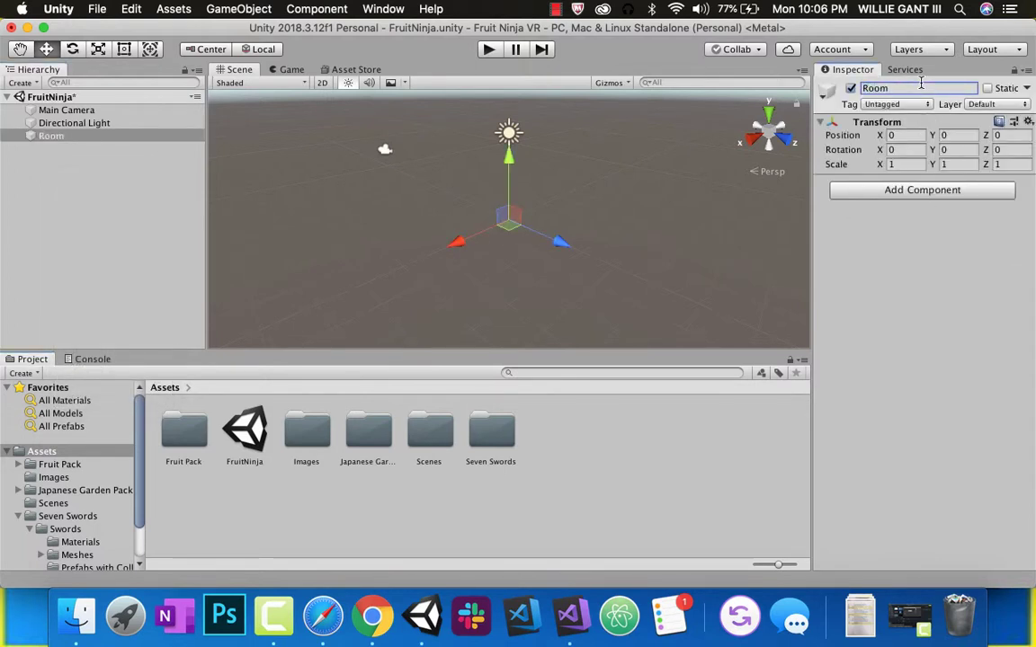
right_click(56, 137)
mouse_move(140, 260)
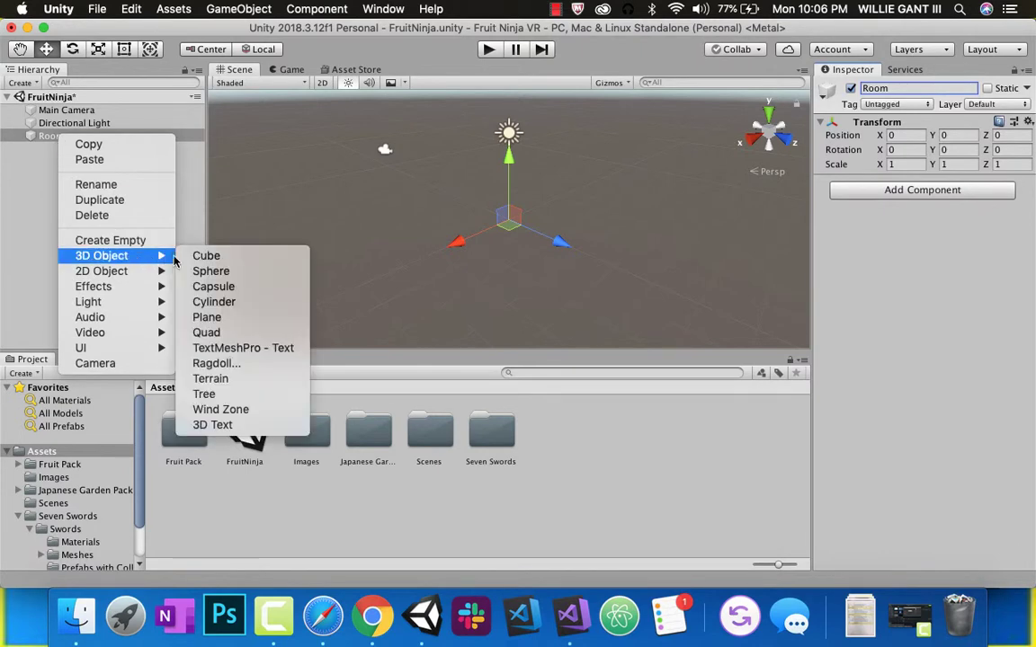
click(193, 255)
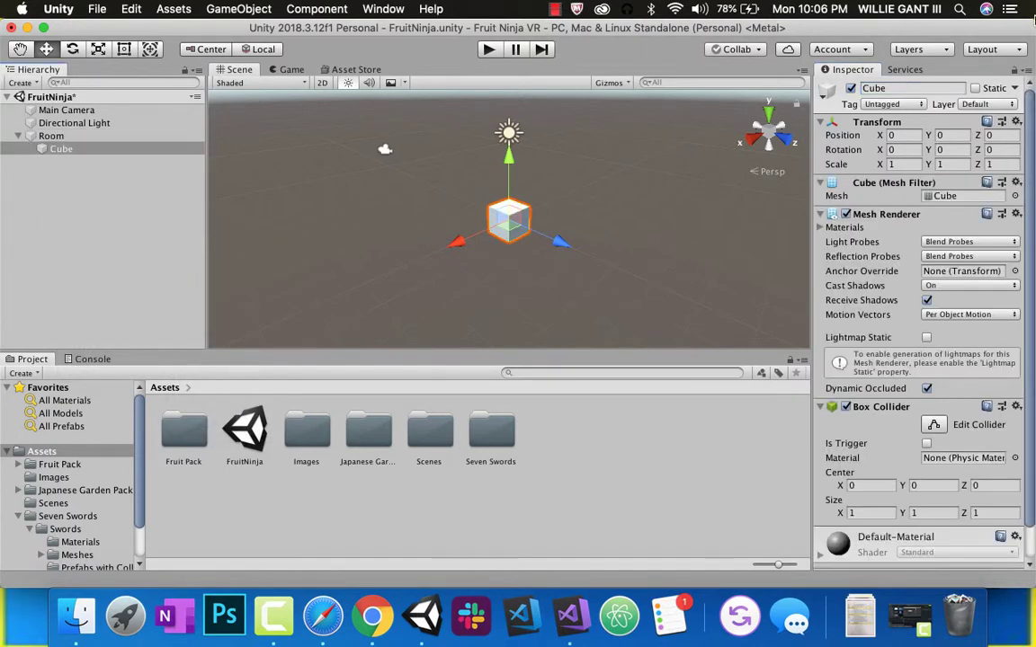
Scale the Cube to X 10, Y 5, Z 10.
click(902, 165)
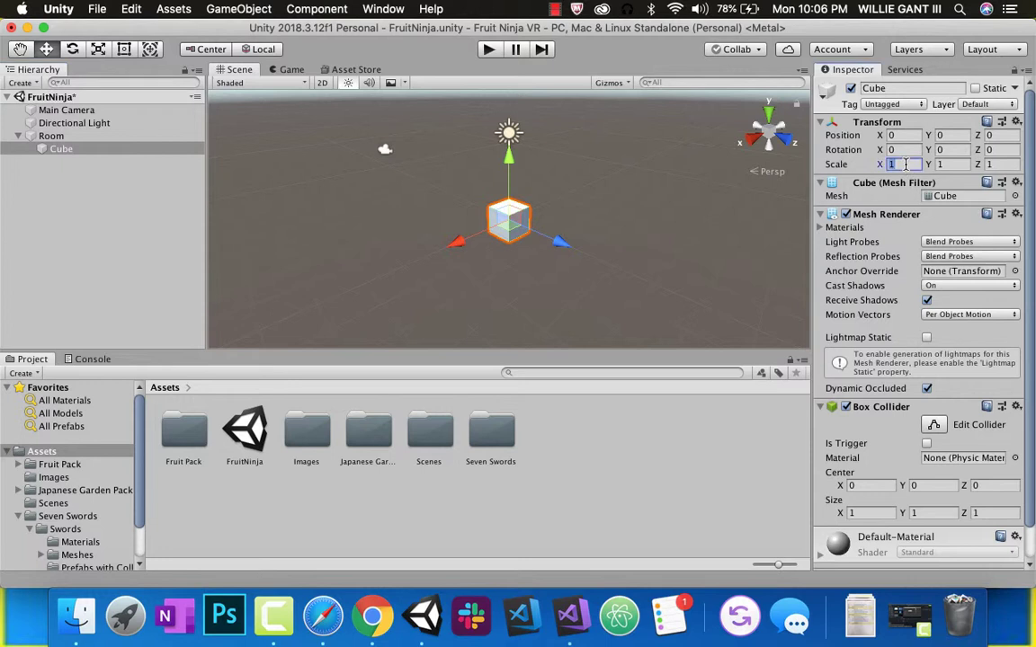
text(10)
key(Tab)
key(BackSpace)
text(10)
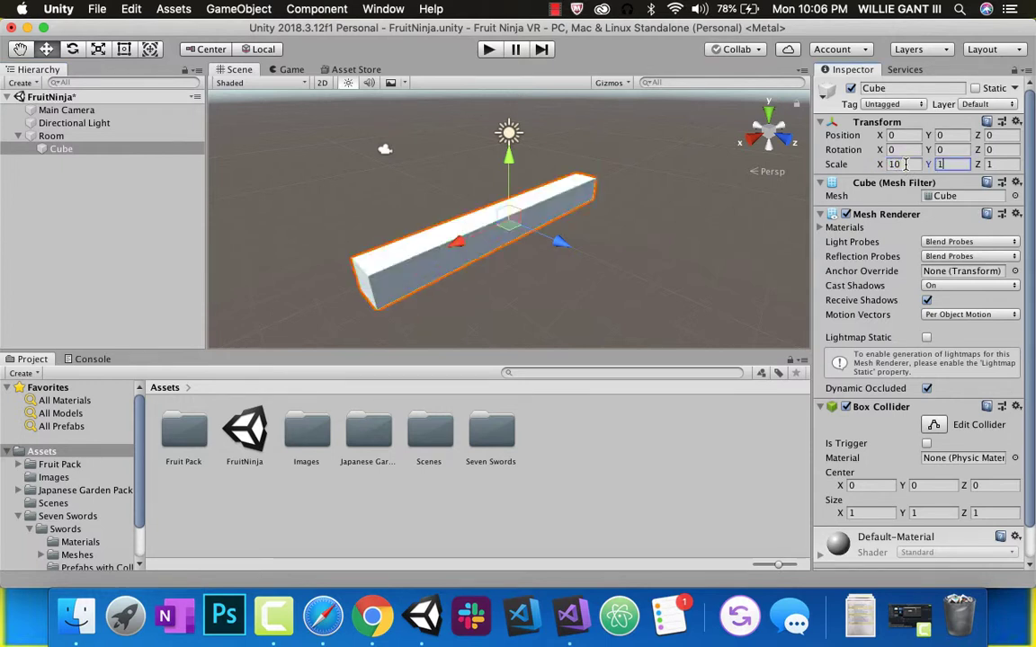
key(Tab)
text(10)
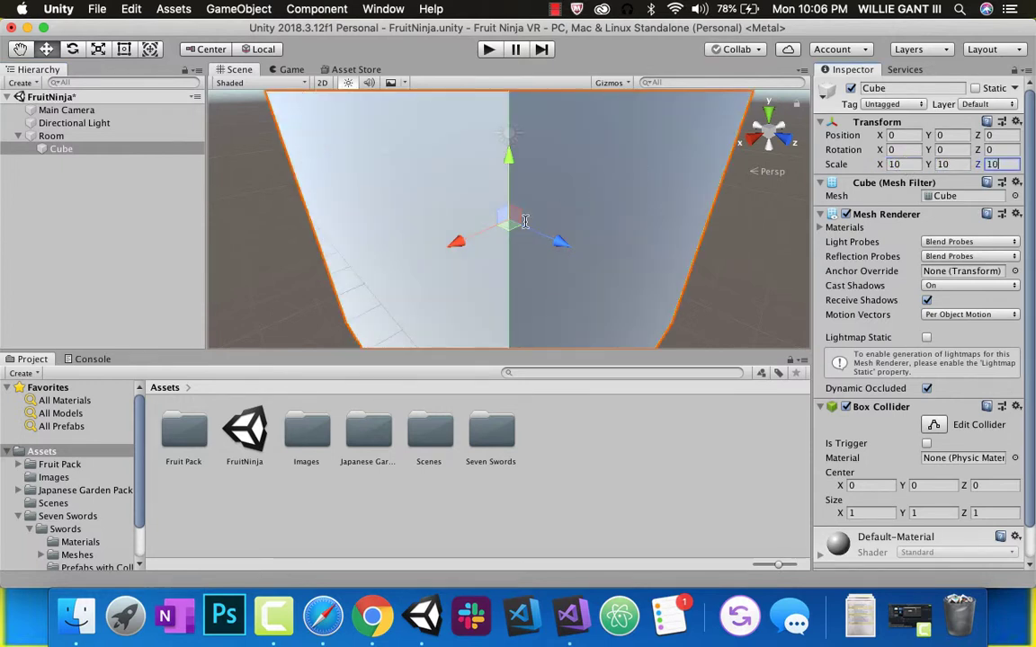
scroll(525, 221, down, 5)
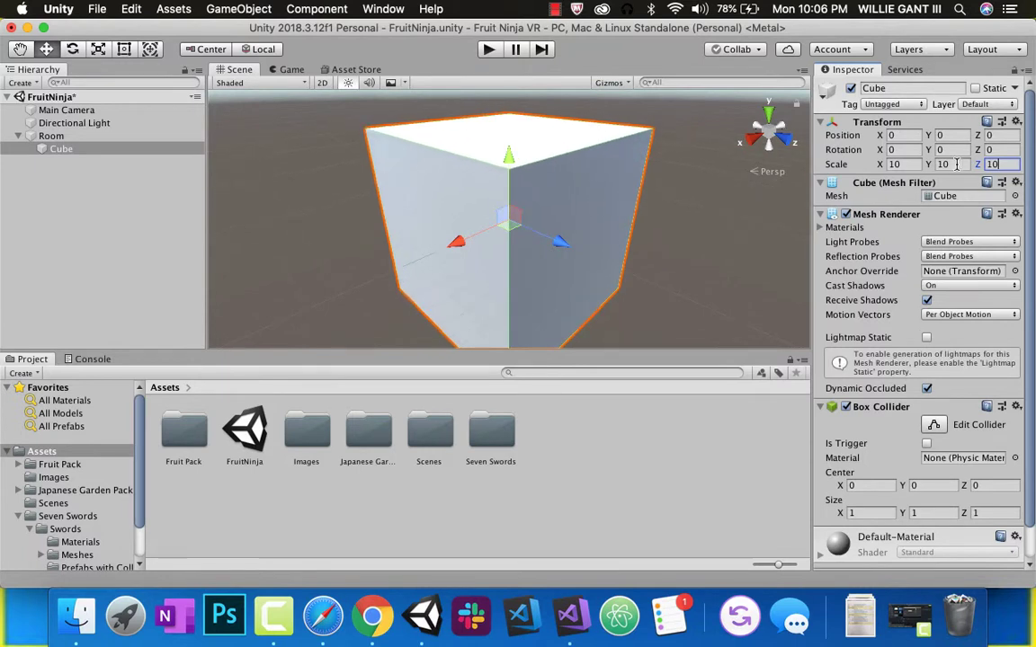
click(957, 164)
text(5)
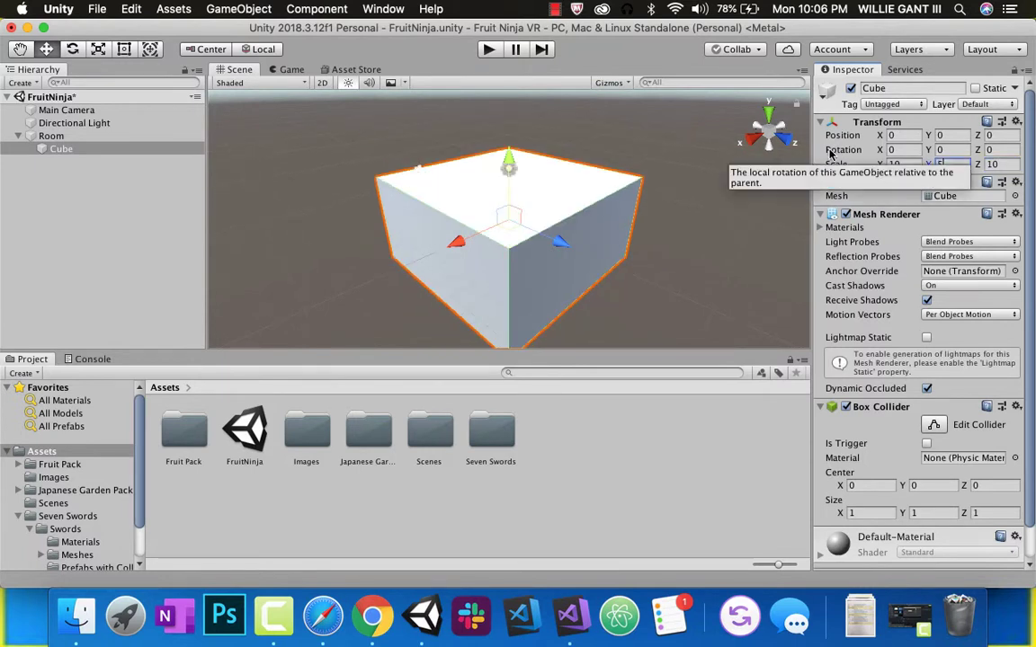
scroll(419, 281, up, 6)
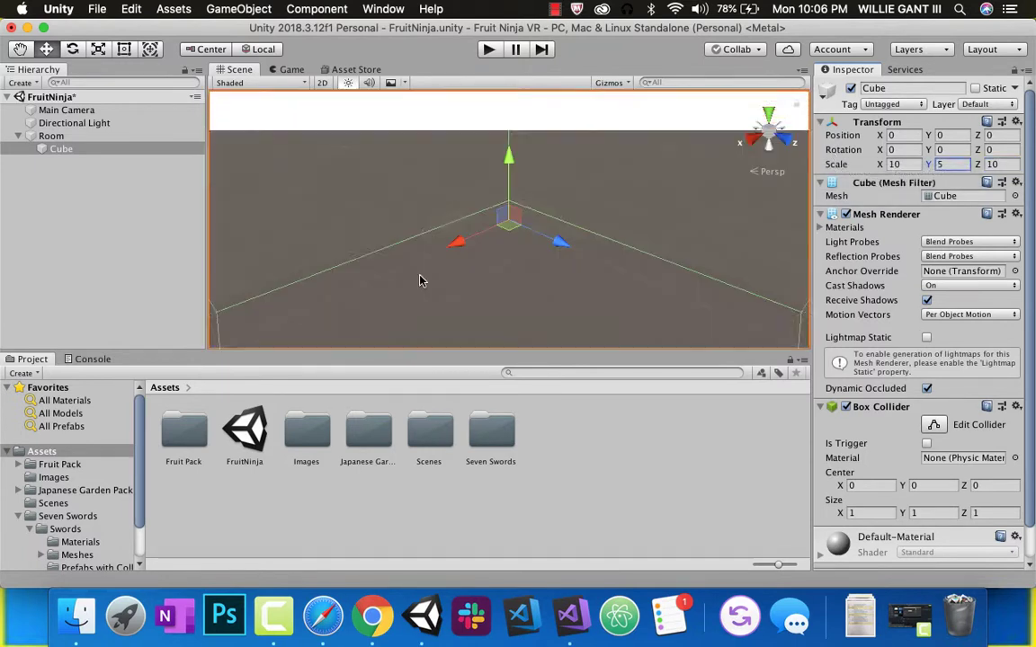
scroll(419, 281, down, 5)
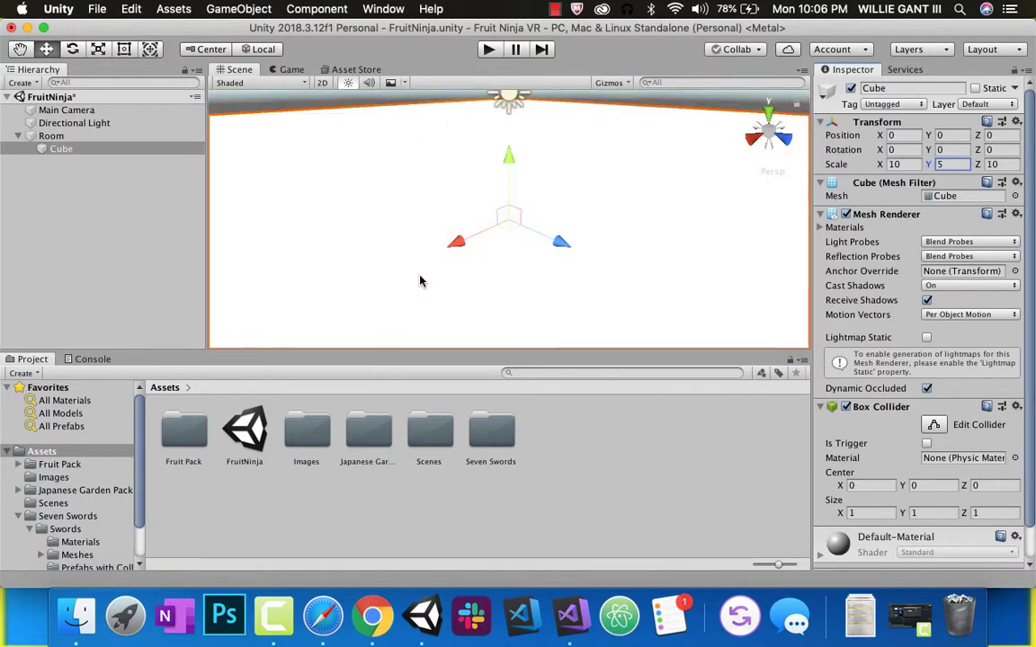
scroll(419, 280, up, 1)
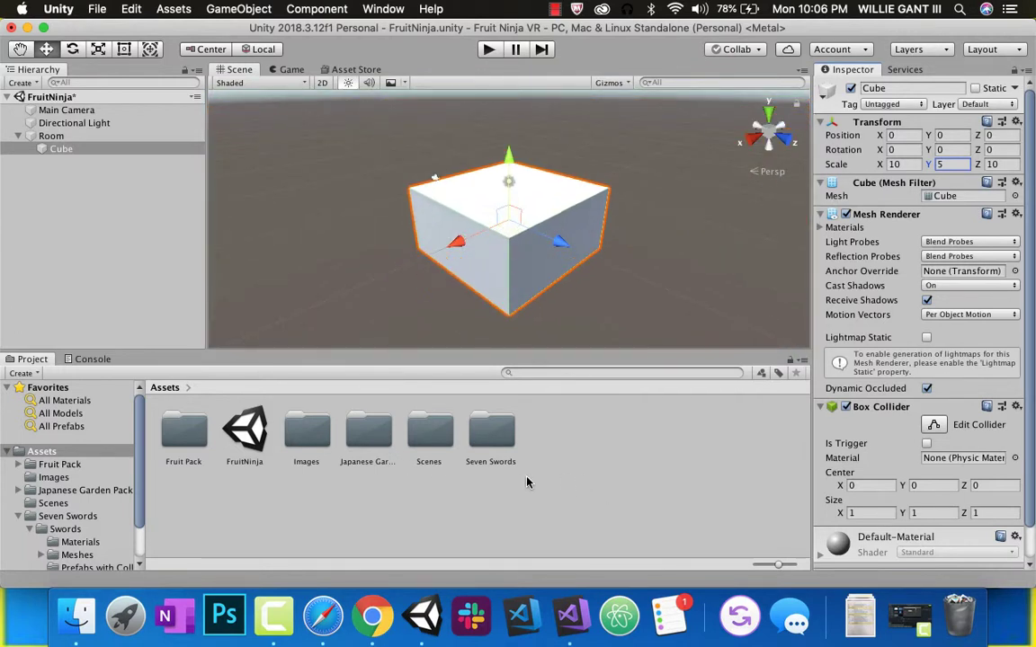
Create a new material in Assets named BuildinColor.
right_click(582, 460)
mouse_move(641, 217)
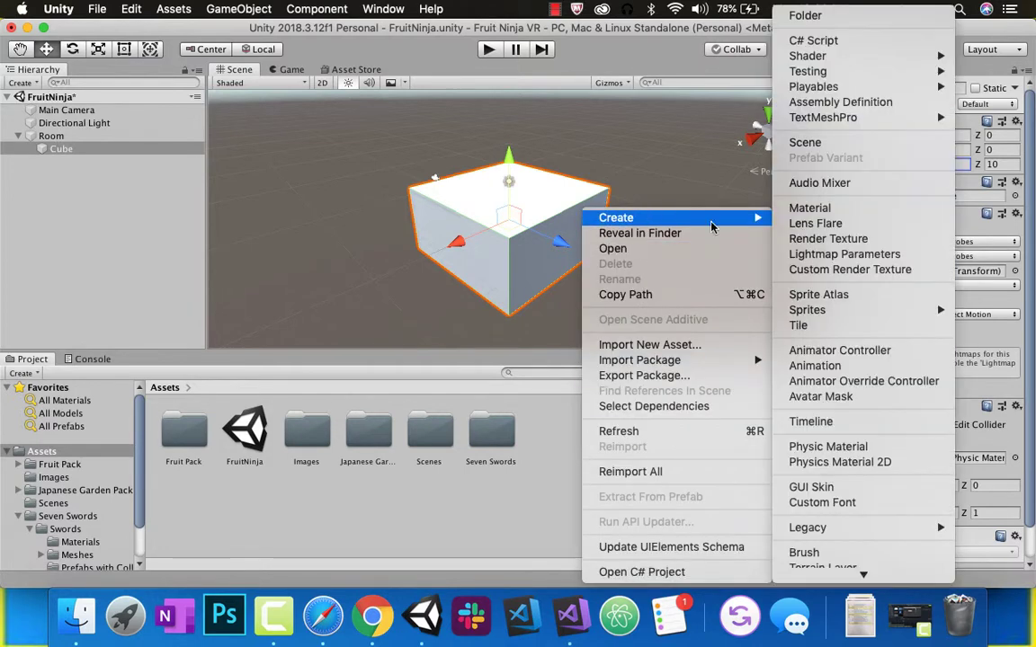
click(809, 209)
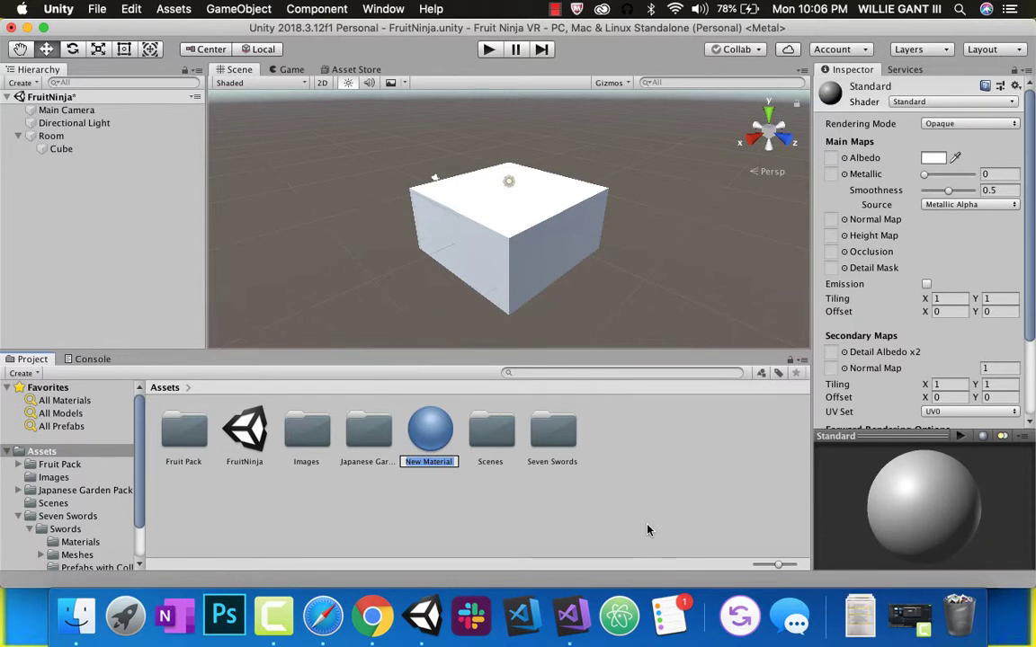
text(Building Col)
key(BackSpace)
key(BackSpace)
key(BackSpace)
text(Color)
key(Return)
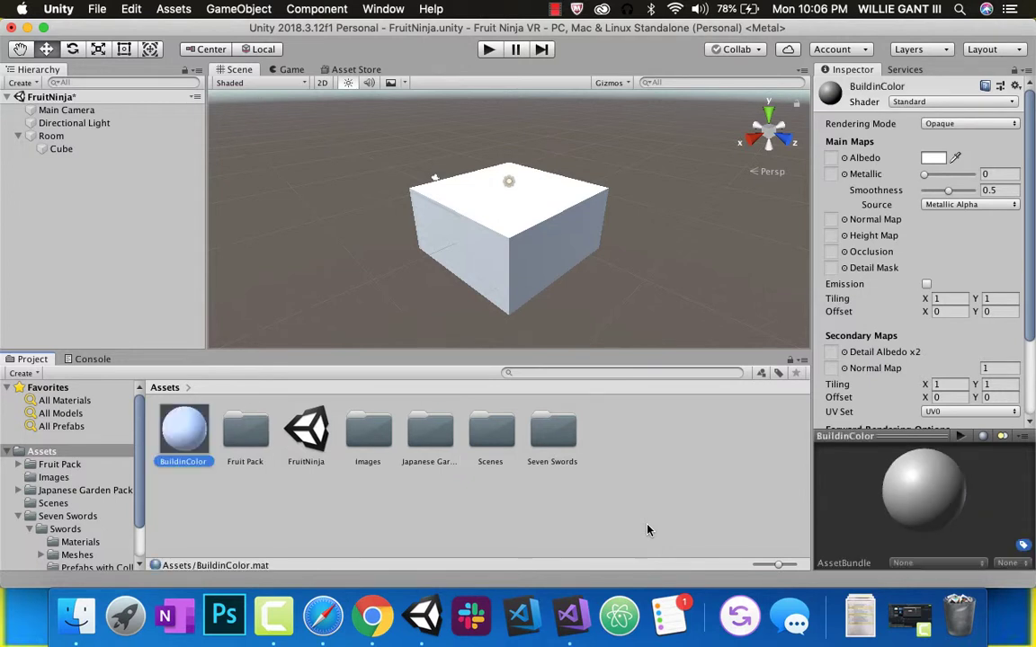
Set its albedo to magenta F112D1 and apply it to the room cube.
click(935, 159)
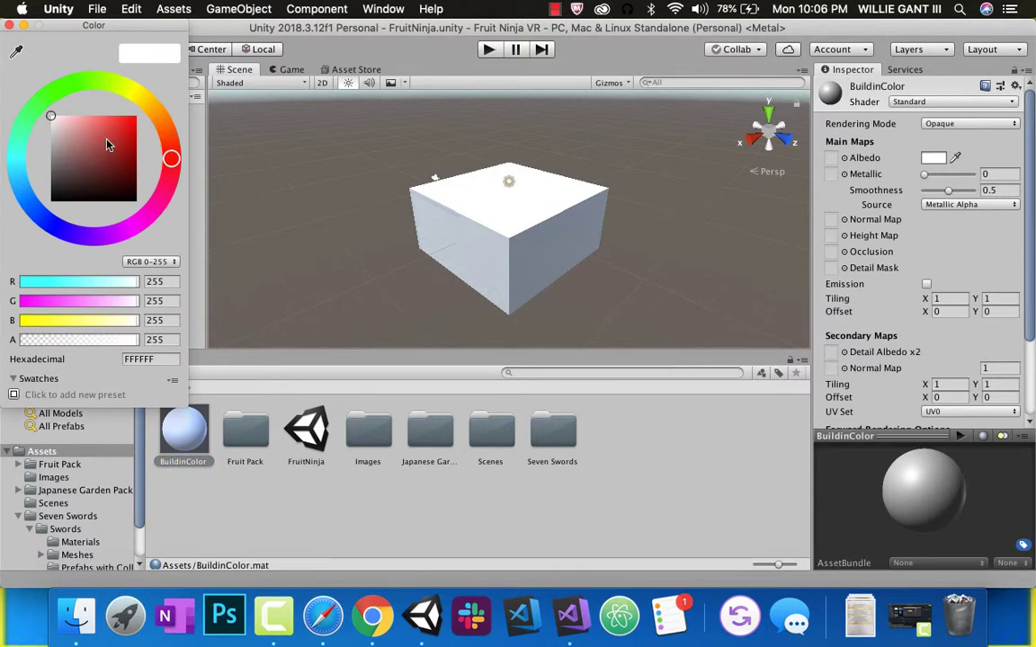
click(140, 216)
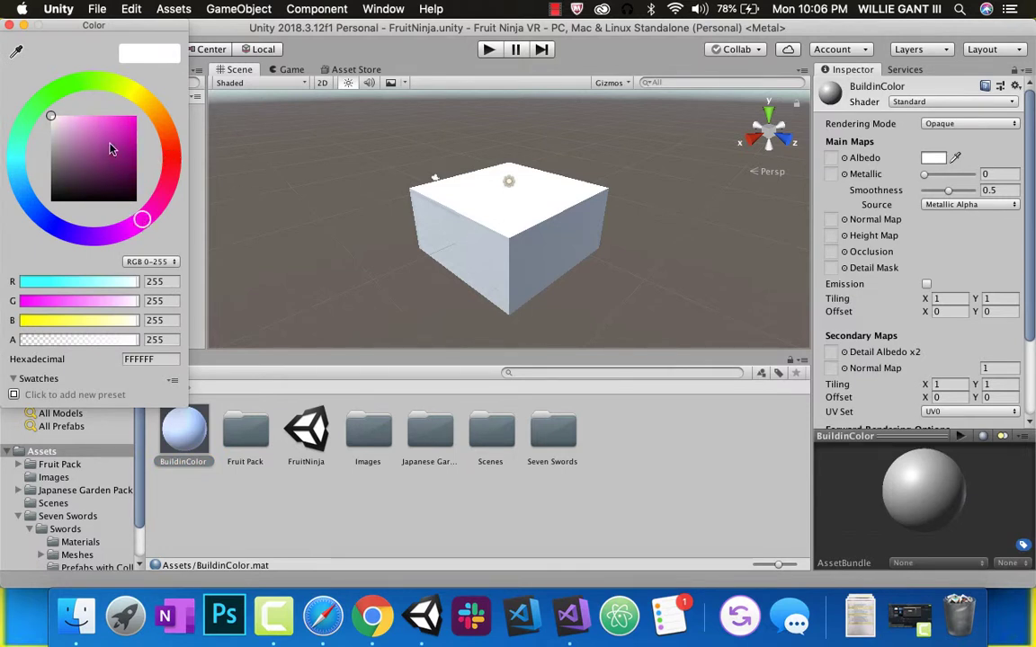
drag(110, 150, 130, 124)
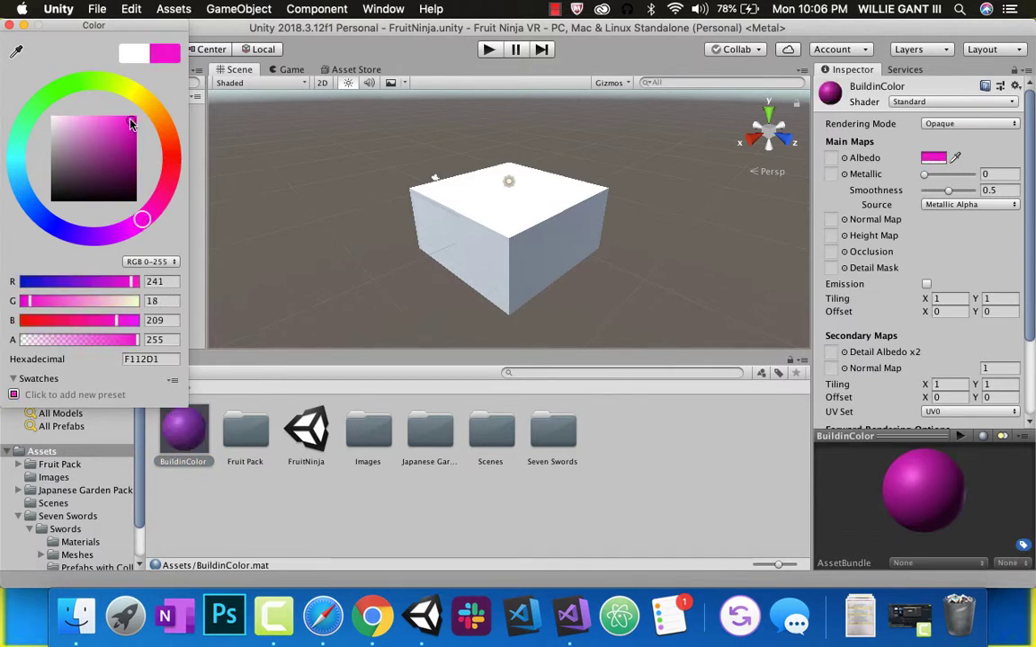
click(9, 28)
drag(192, 438, 504, 262)
Switch BuildinColor to the Particles/Standard Surface shader with Two Sided enabled.
scroll(526, 251, up, 10)
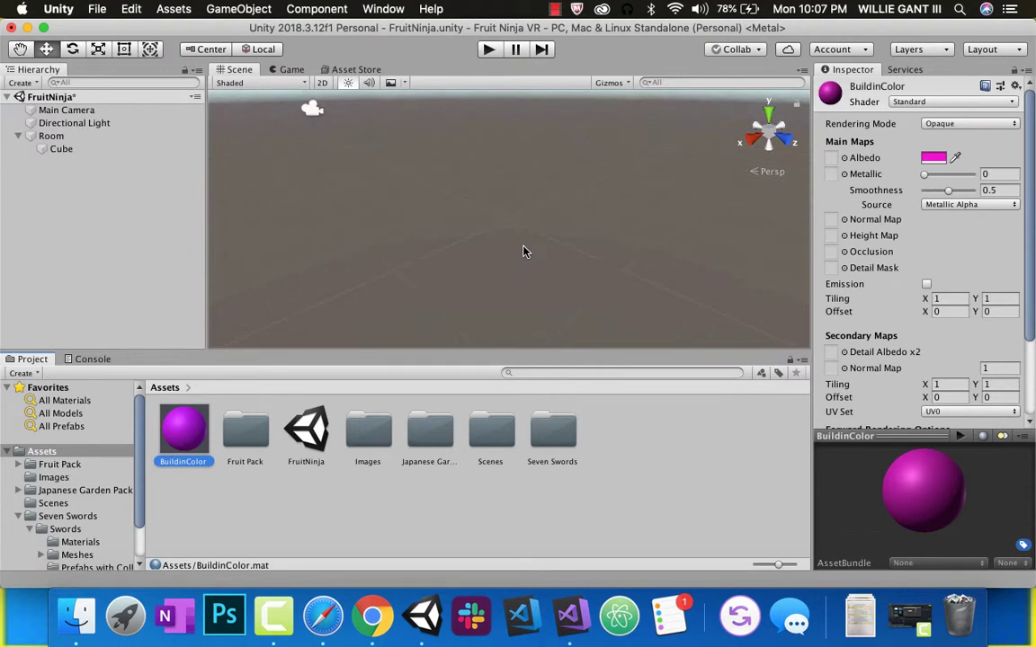
scroll(525, 252, down, 4)
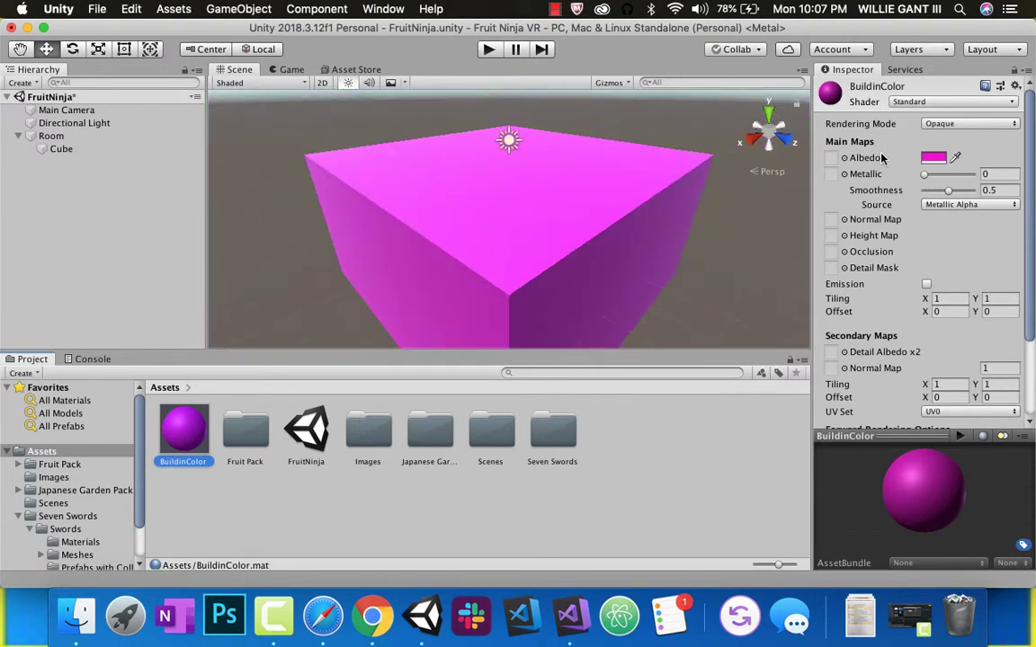
click(930, 103)
mouse_move(912, 212)
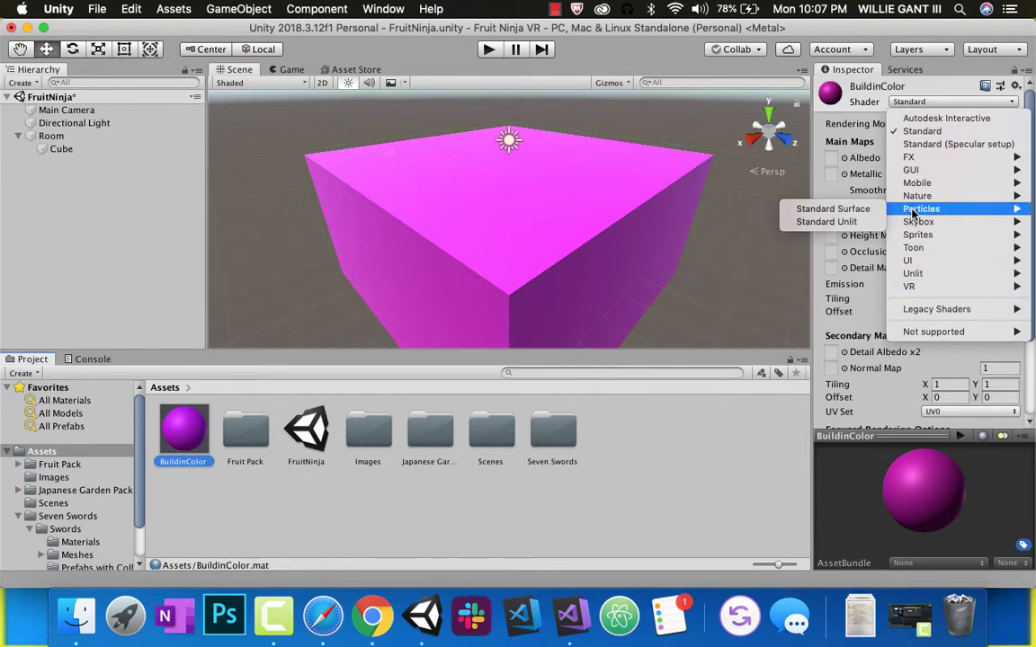
click(866, 207)
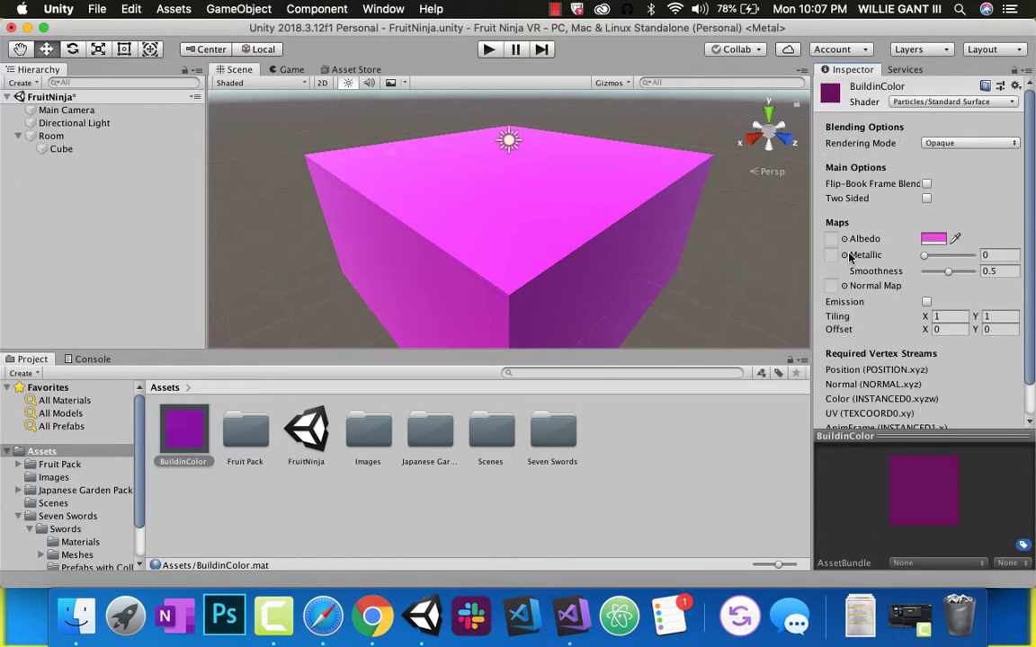
click(926, 199)
Zoom and orbit the Scene view to inspect the magenta inner walls of the room.
scroll(430, 262, up, 5)
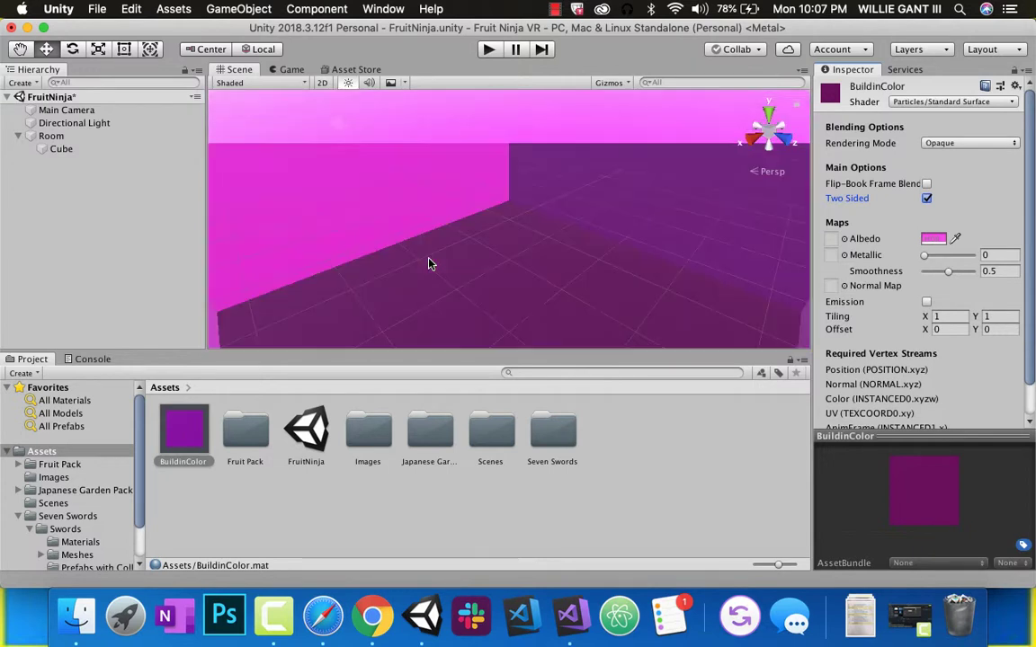
scroll(430, 263, up, 3)
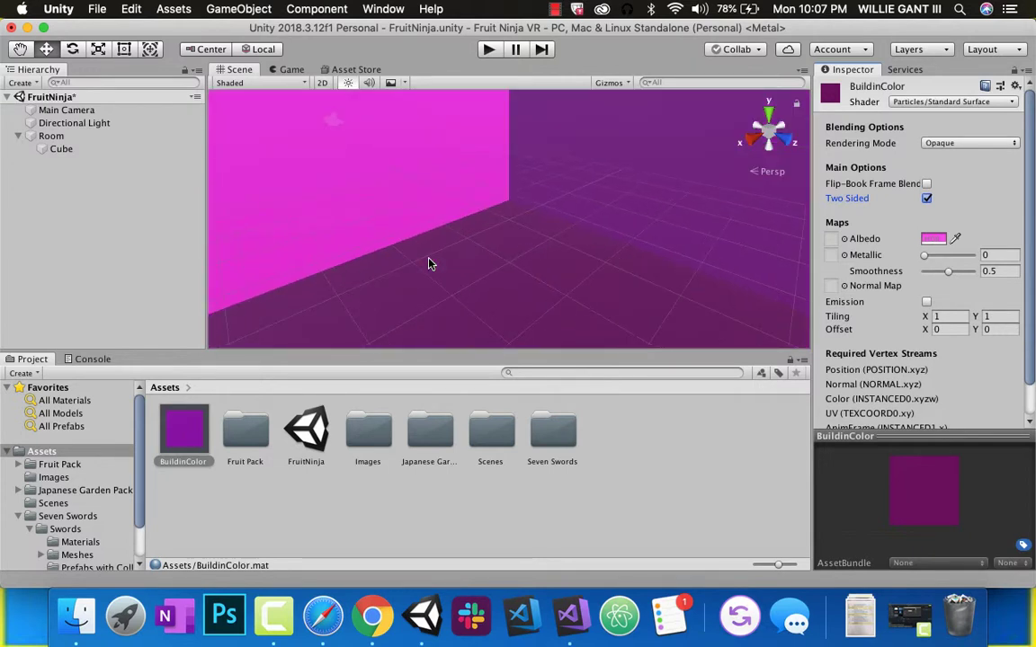
right_drag(481, 284, 479, 228)
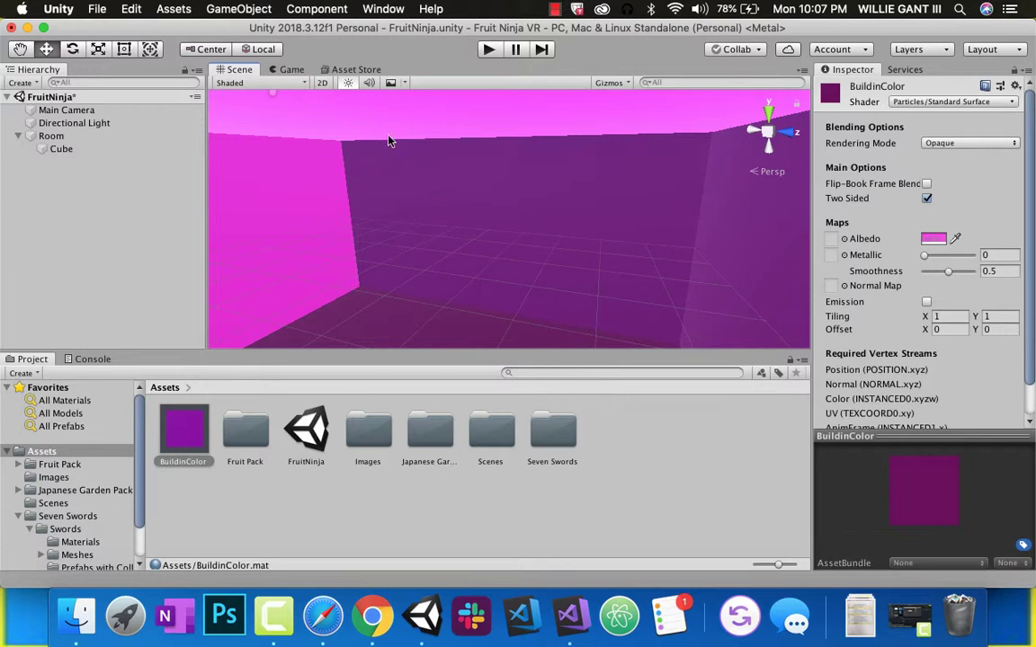
scroll(417, 132, down, 10)
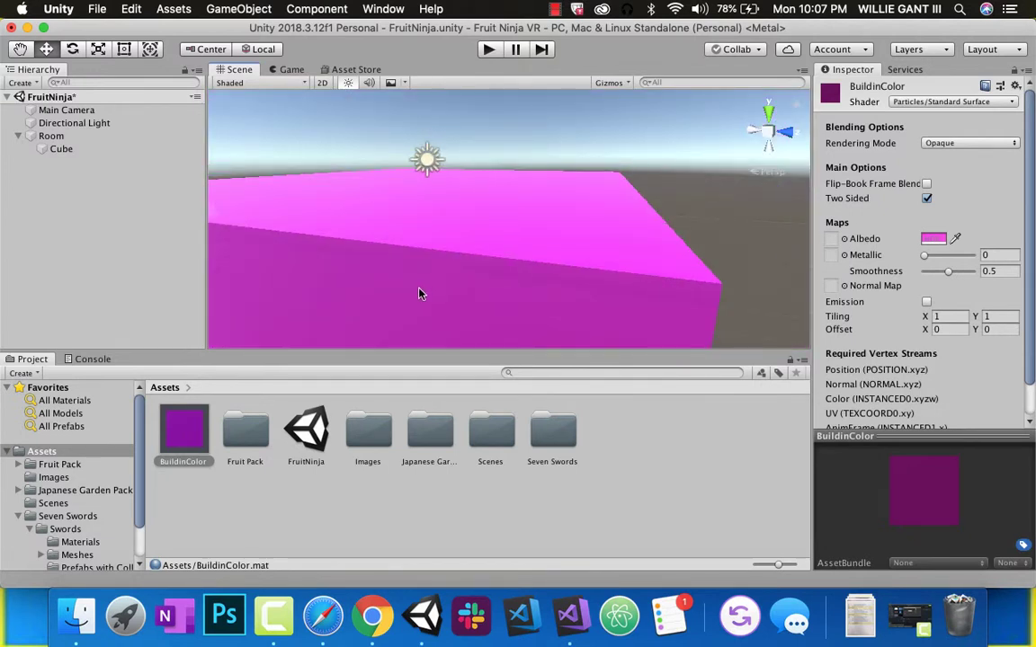
scroll(419, 294, up, 6)
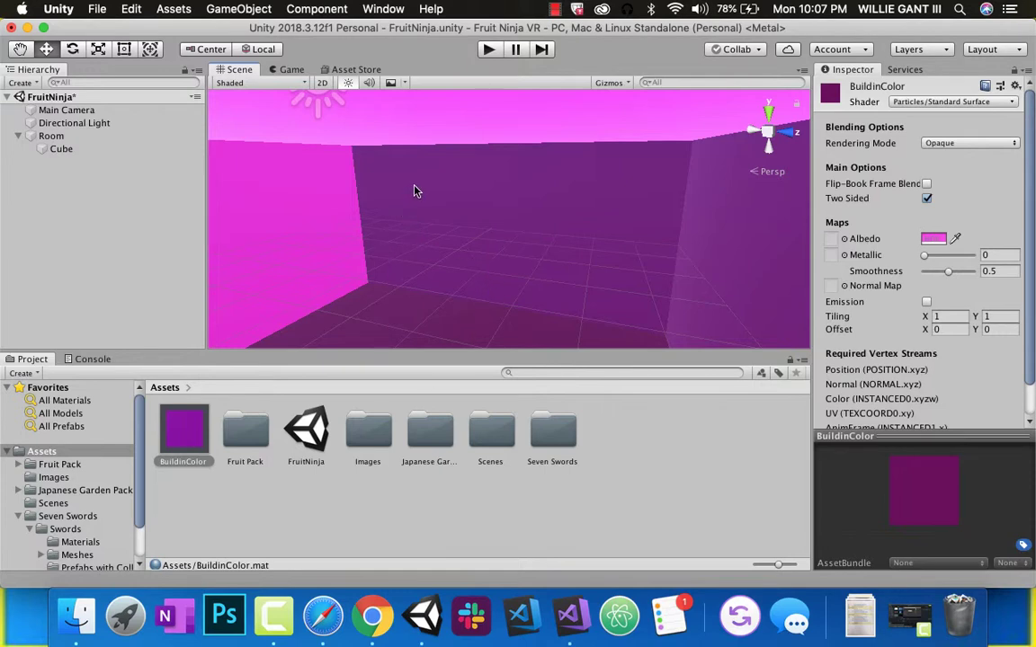
Rename the Cube under Room to Building.
click(61, 149)
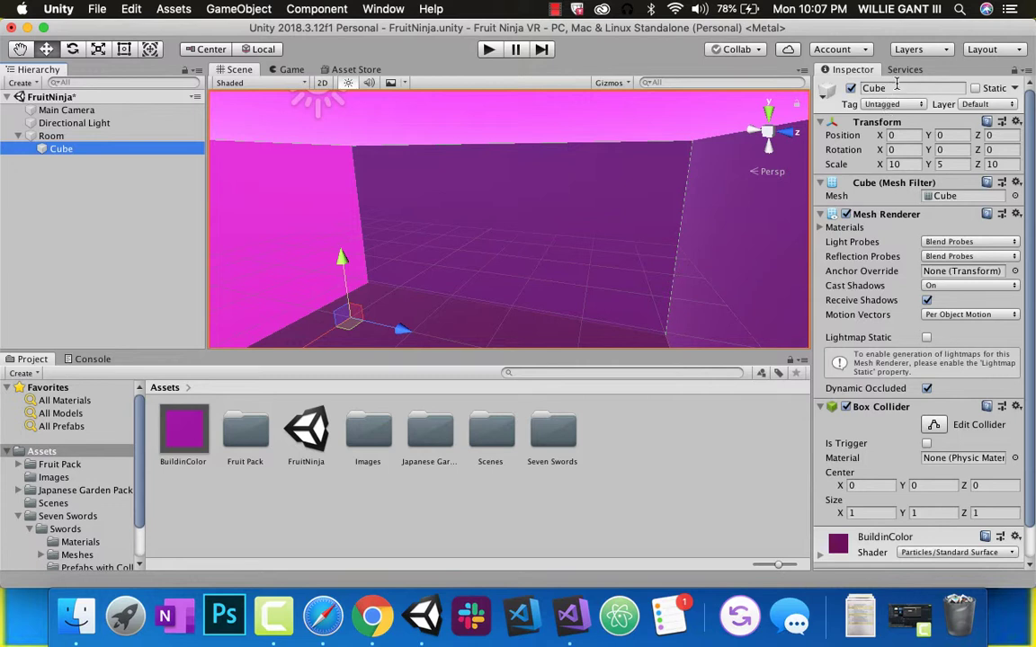
click(897, 85)
text(Building)
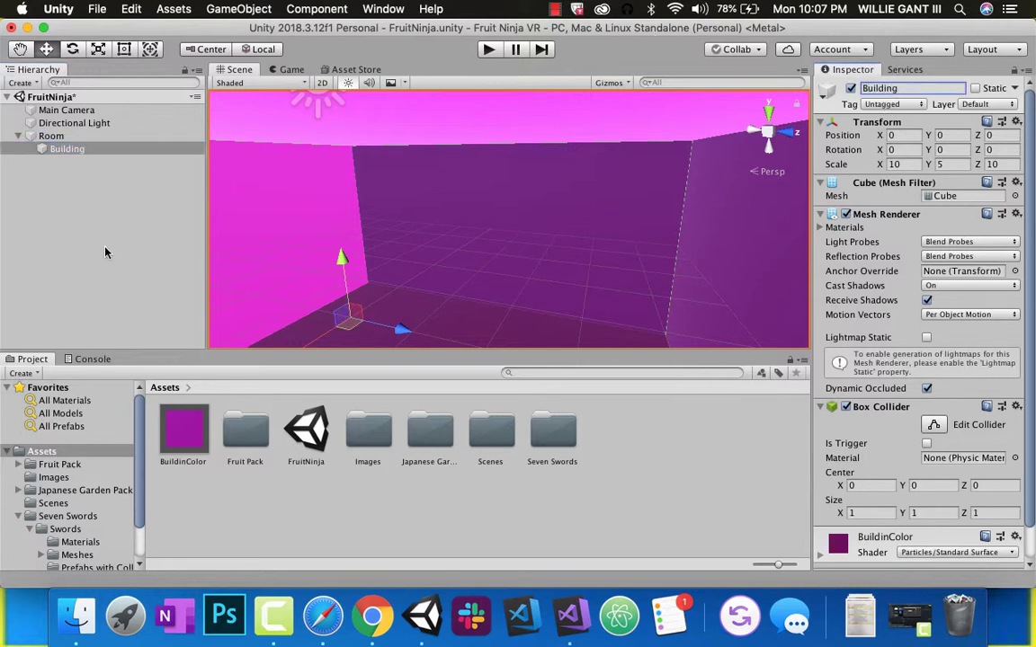
Add a Plane under Room, above Building, and rename it Floor.
right_click(72, 135)
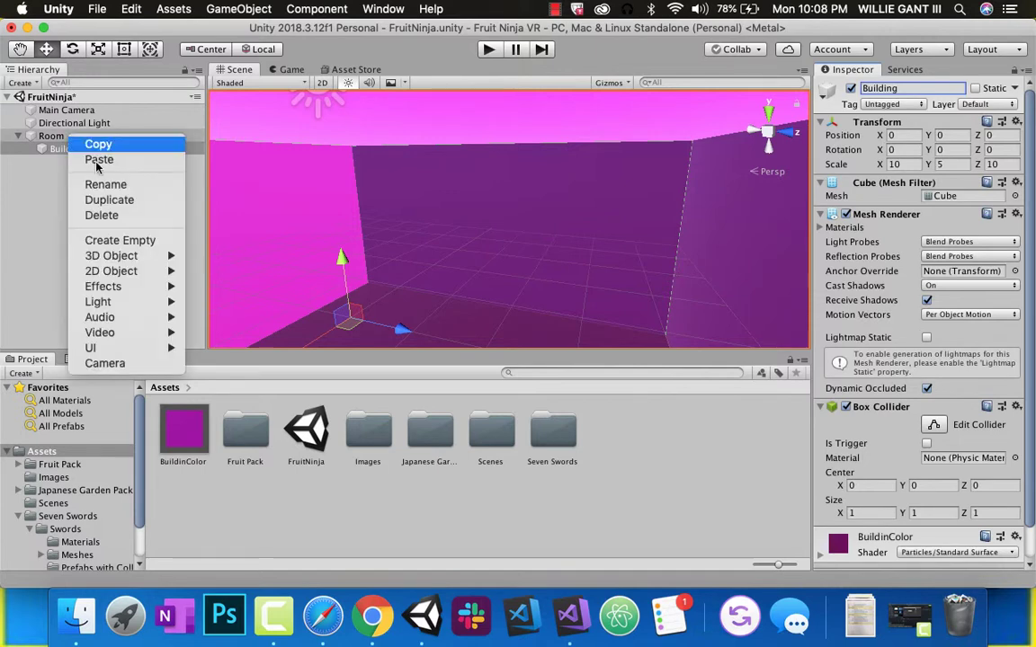
mouse_move(126, 255)
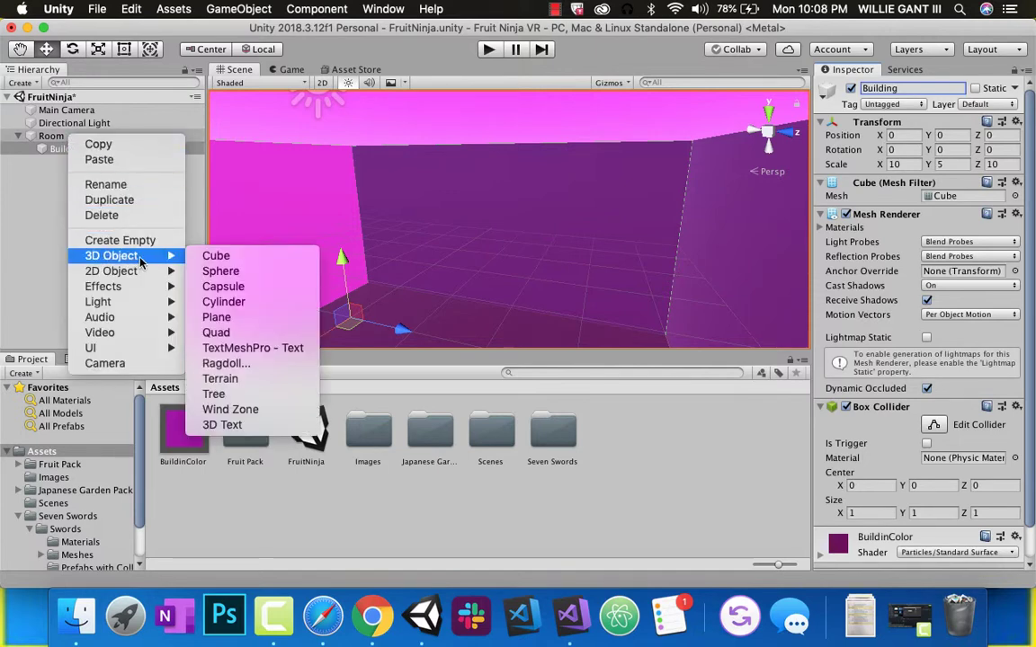
click(218, 318)
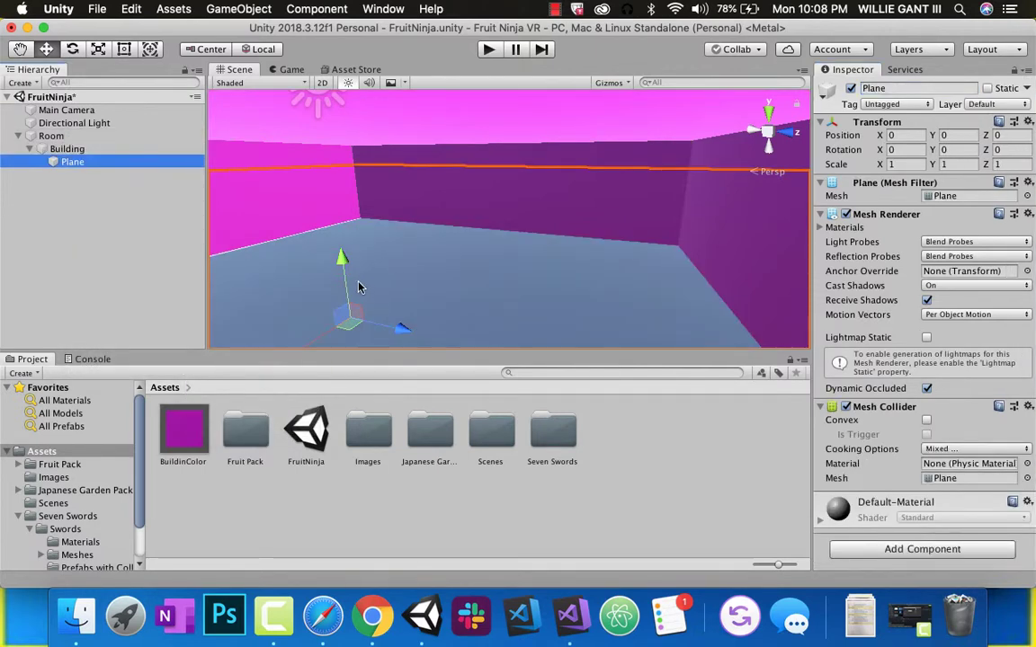
scroll(403, 249, up, 3)
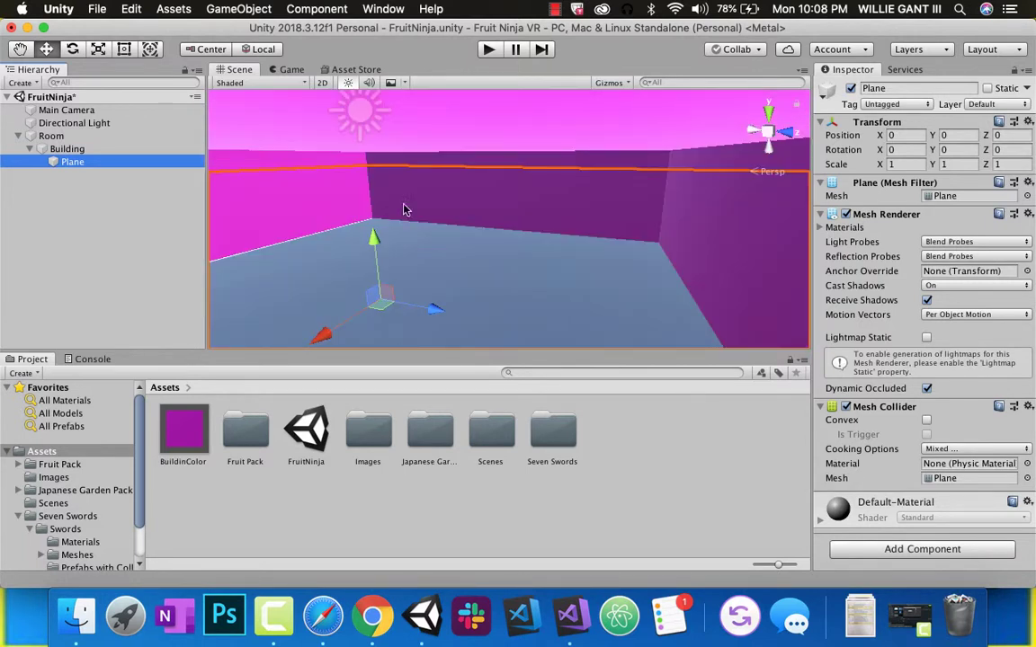
mouse_move(65, 162)
mouse_down()
mouse_move(49, 135)
mouse_move(56, 153)
mouse_up()
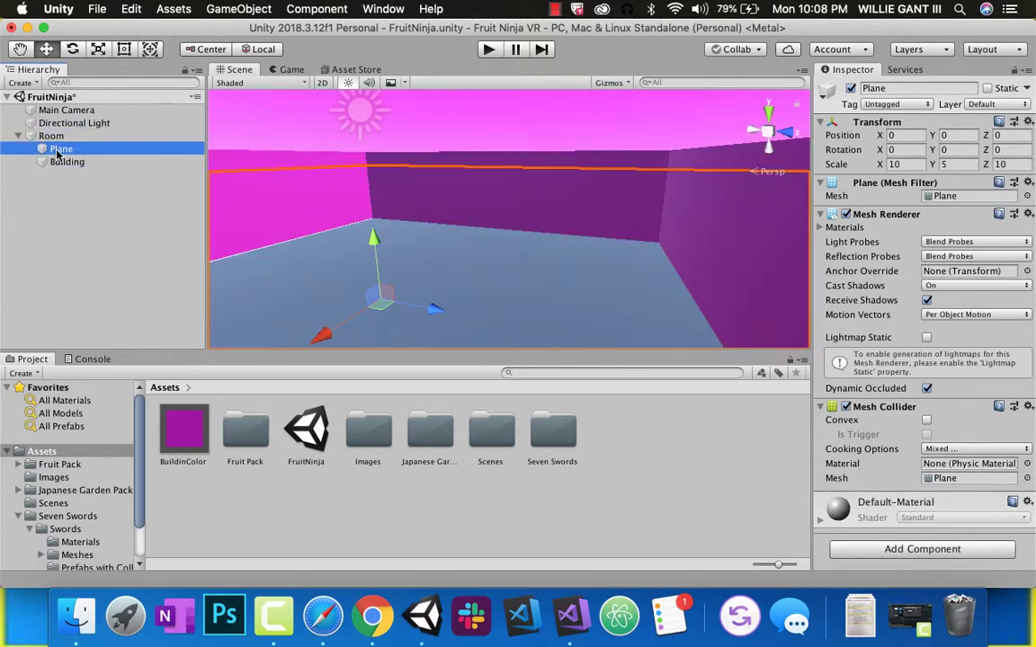
click(887, 87)
text(Floor)
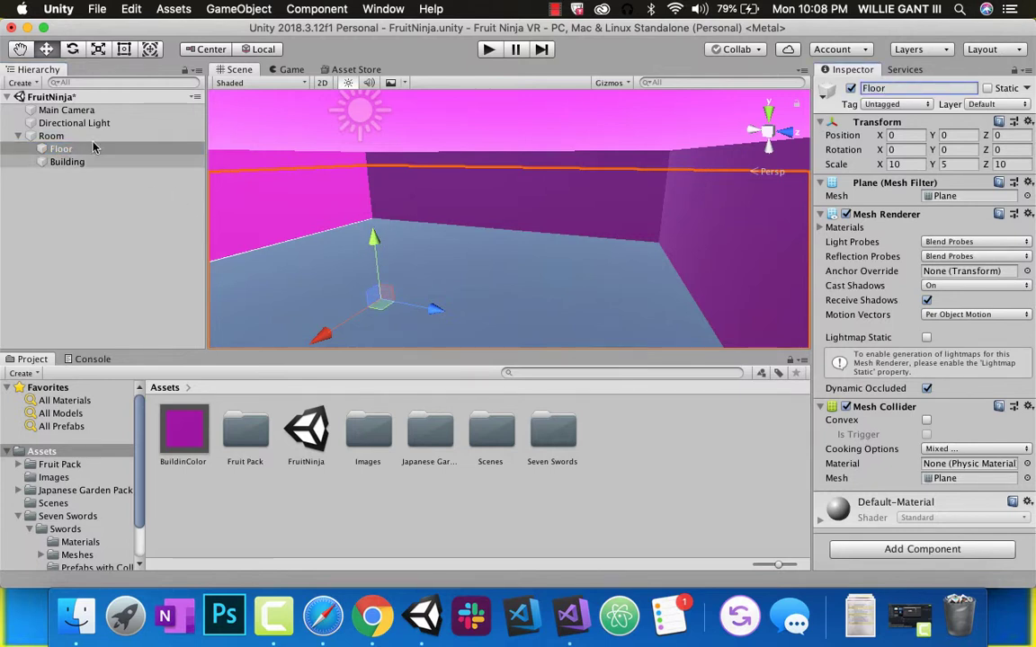
Raise the Building box to Y 2.14.
click(67, 162)
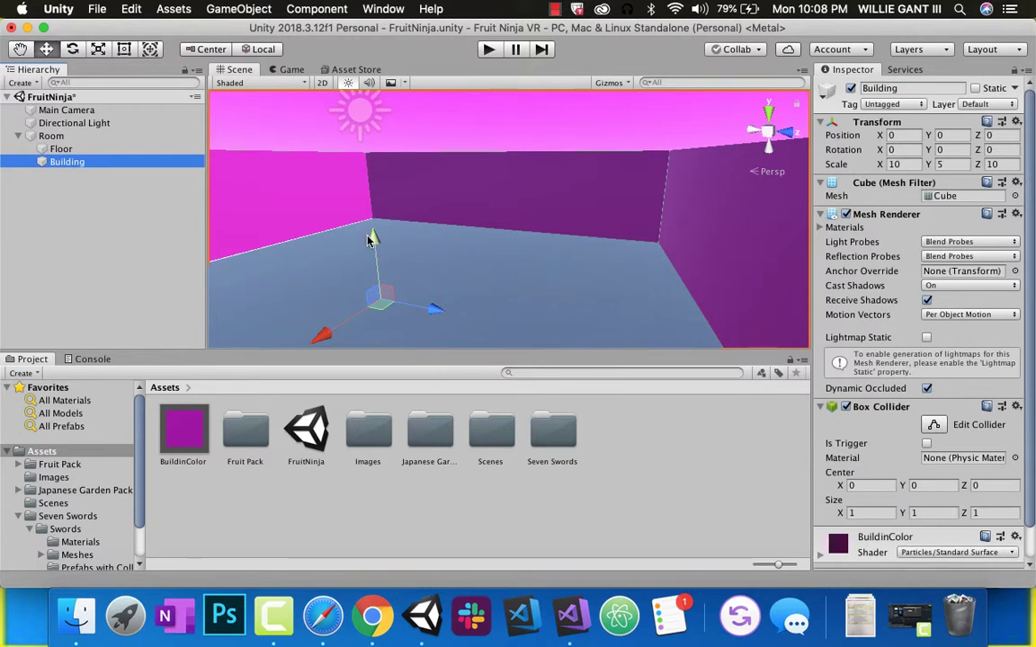
drag(374, 248, 358, 141)
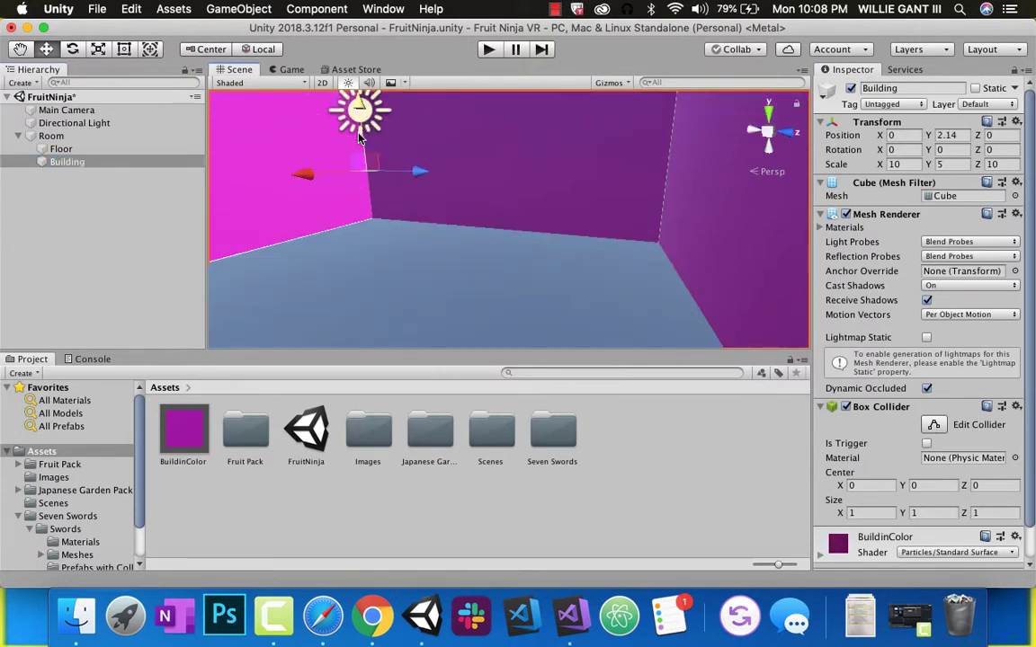
key(super+z)
key(super+z)
key(super+shift+z)
key(super+shift+z)
Search Google Images for 'wood floor texture'.
click(373, 617)
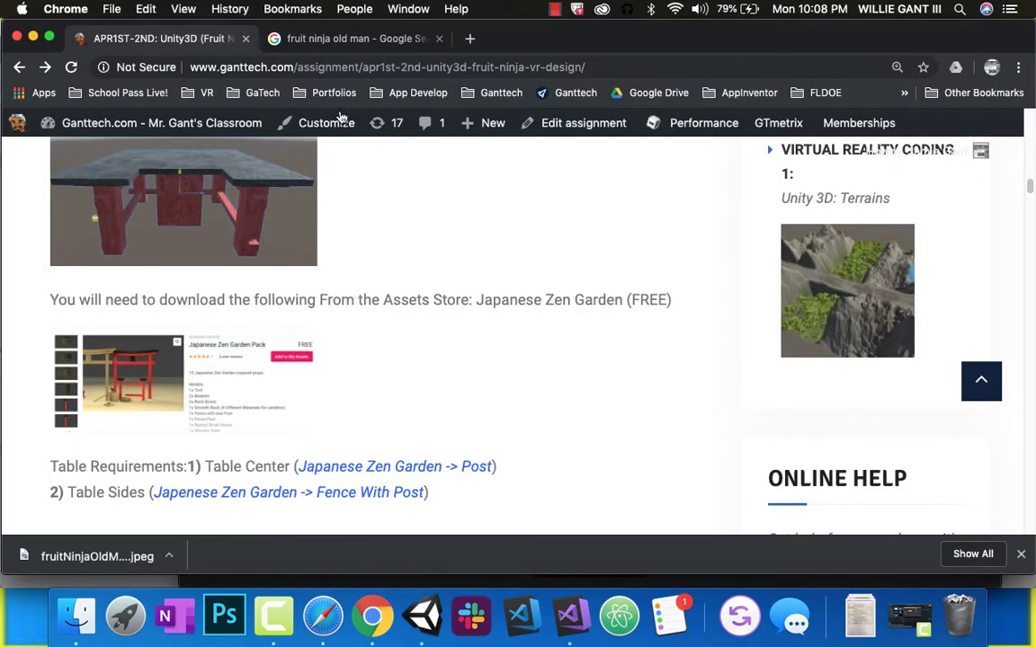
click(325, 38)
scroll(418, 284, up, 5)
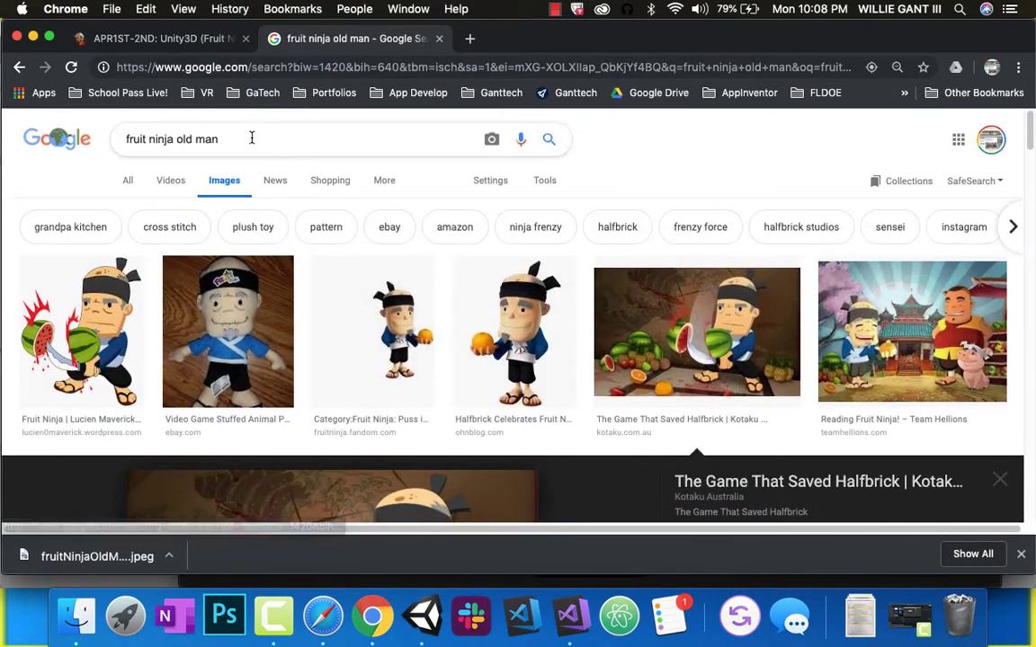
drag(243, 135, 24, 121)
text(wood floor)
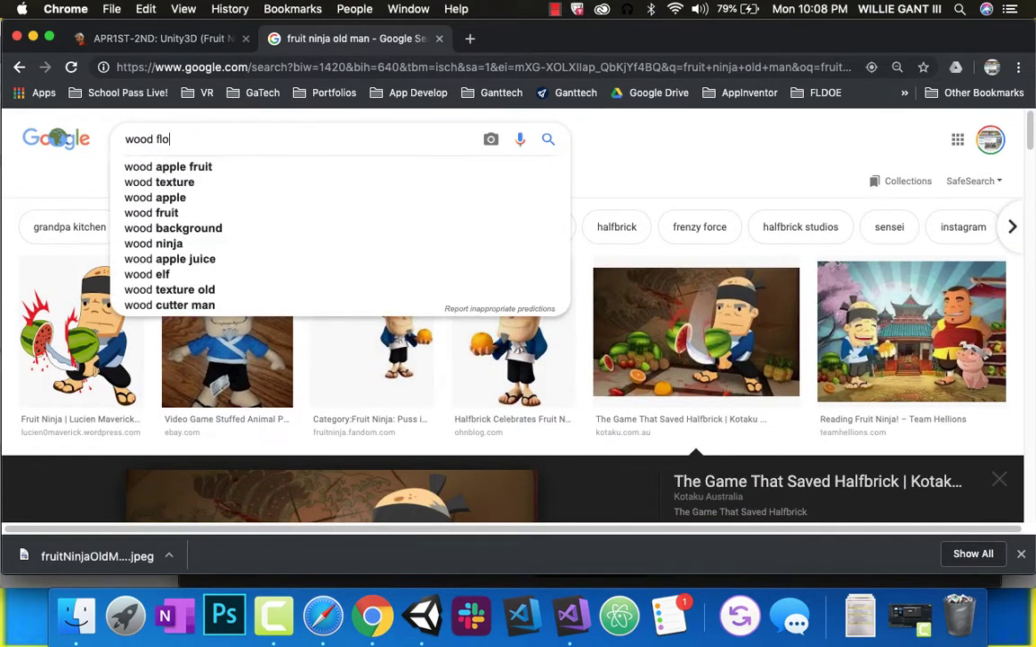
key(Return)
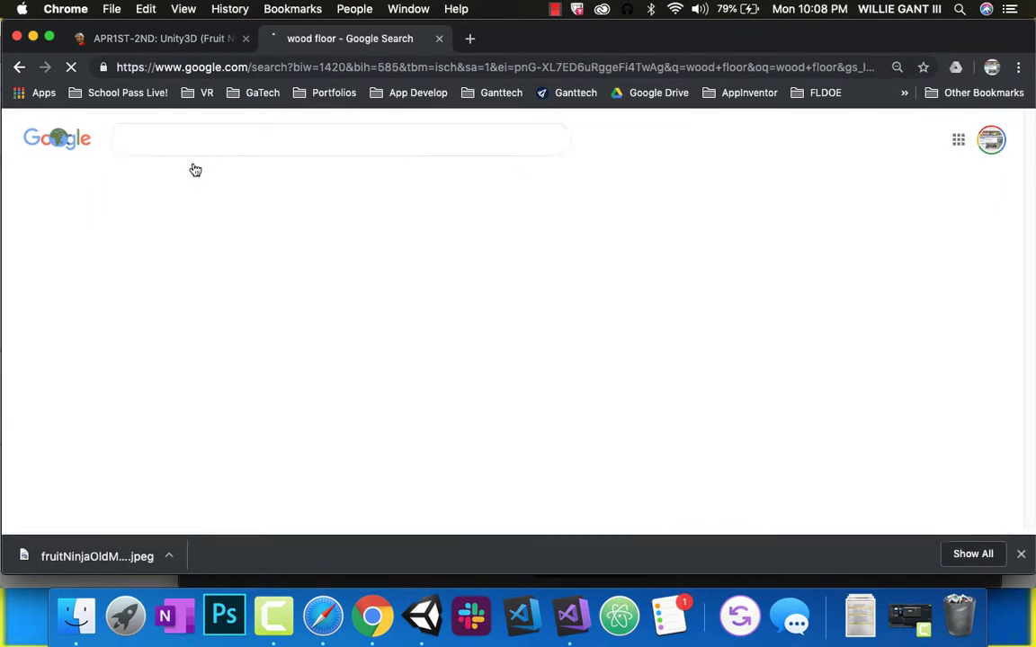
text(texture)
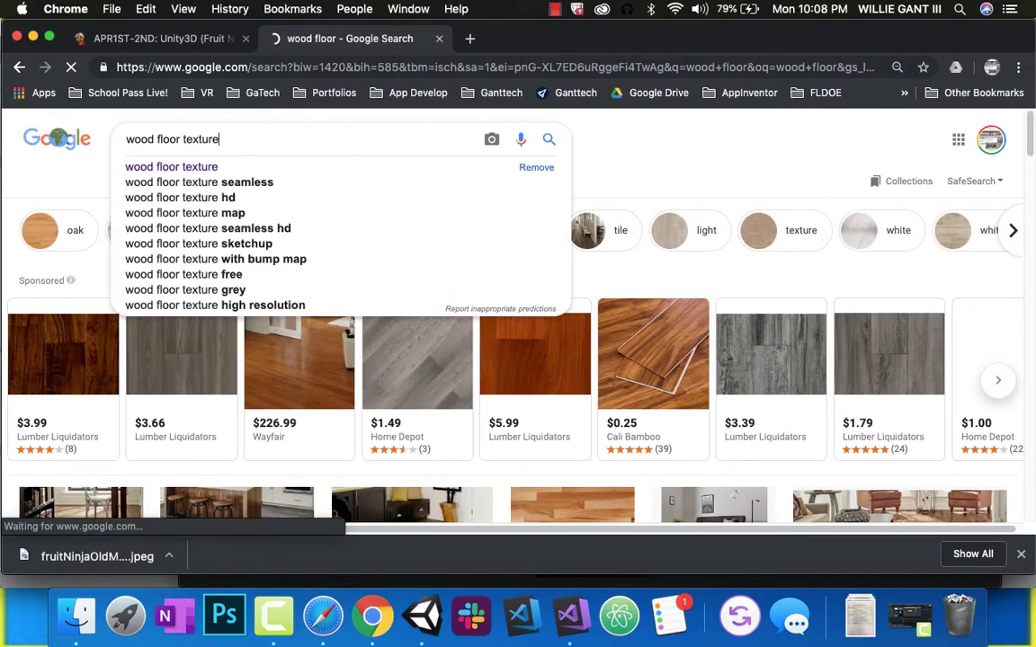
key(Return)
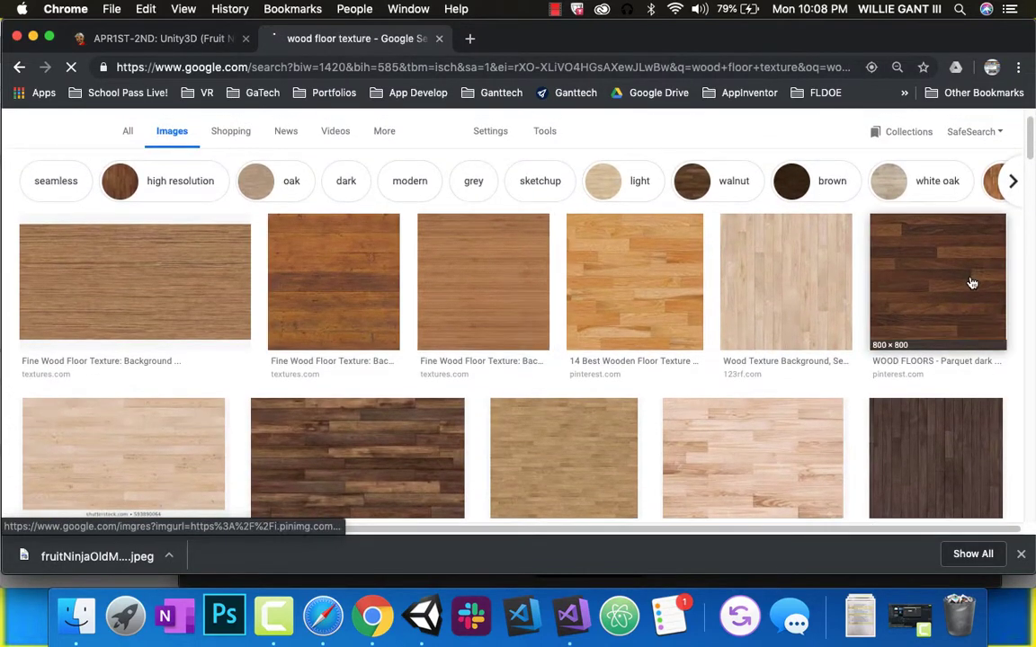
Save the dark parquet floor image as woodFloorTexture and hide the browser.
click(930, 287)
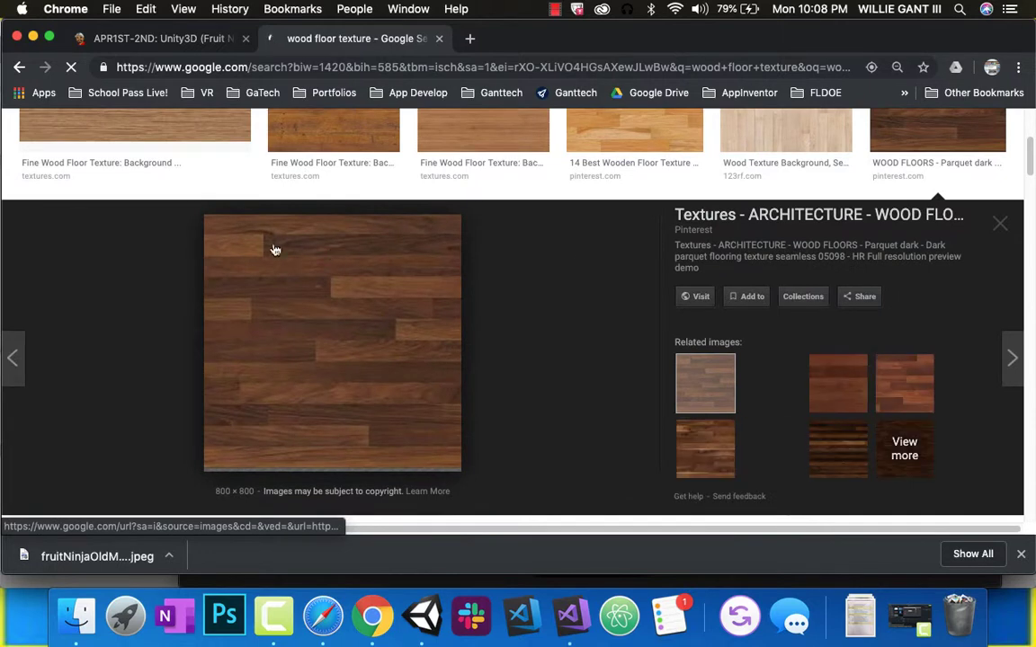
right_click(332, 283)
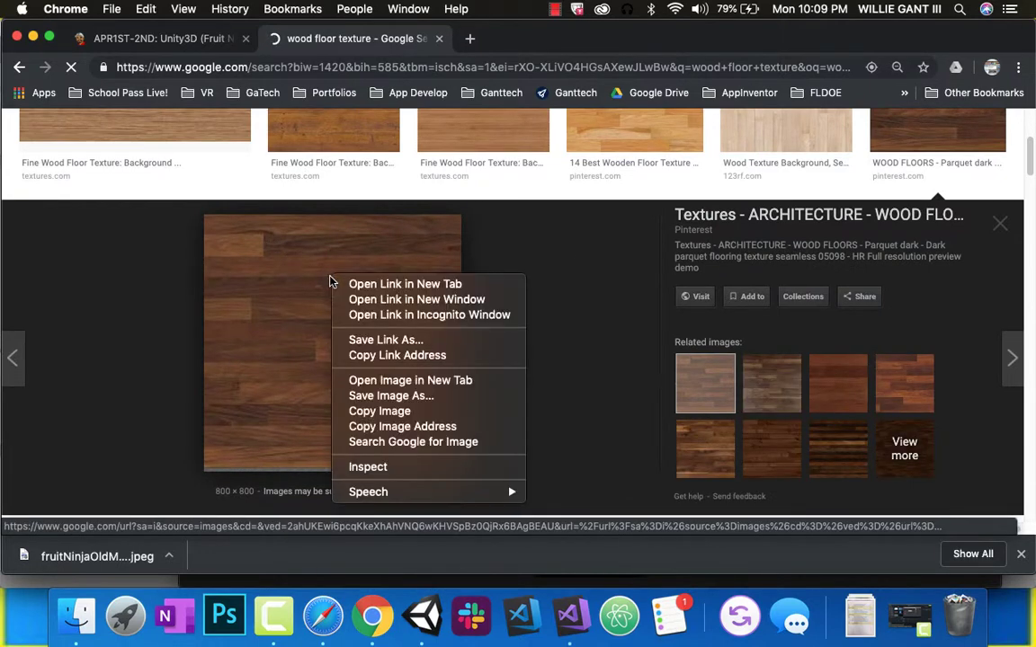
click(411, 402)
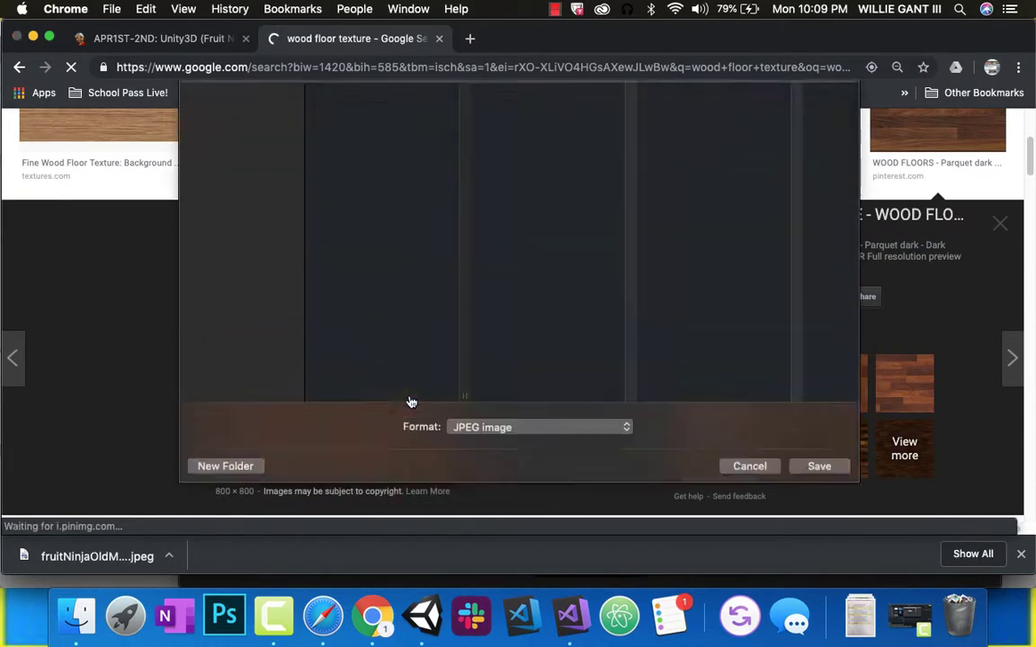
text(woodFloorTexture)
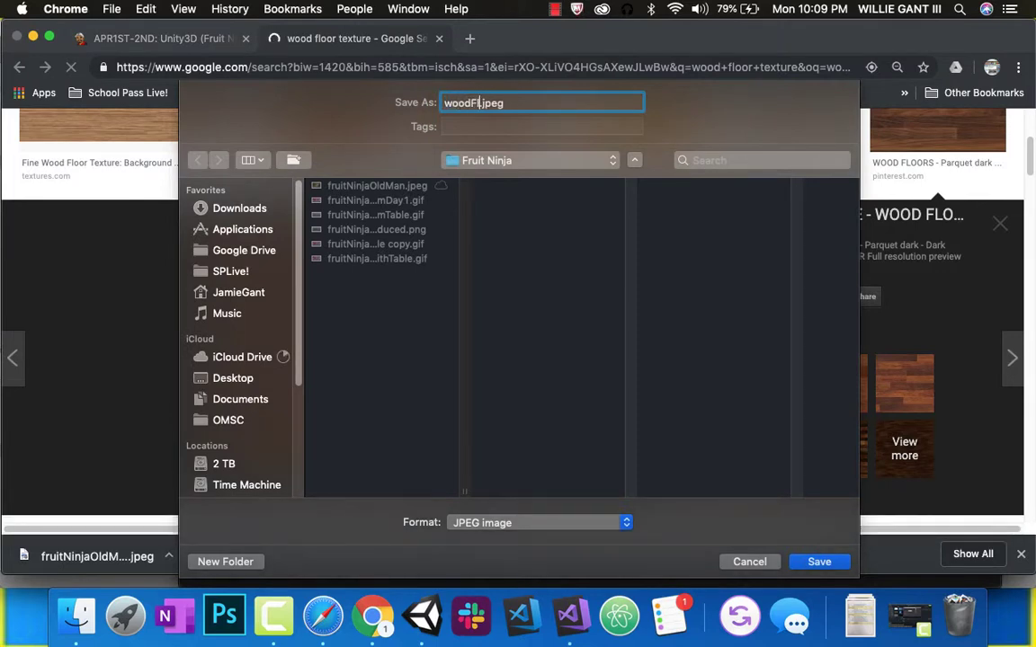
key(Return)
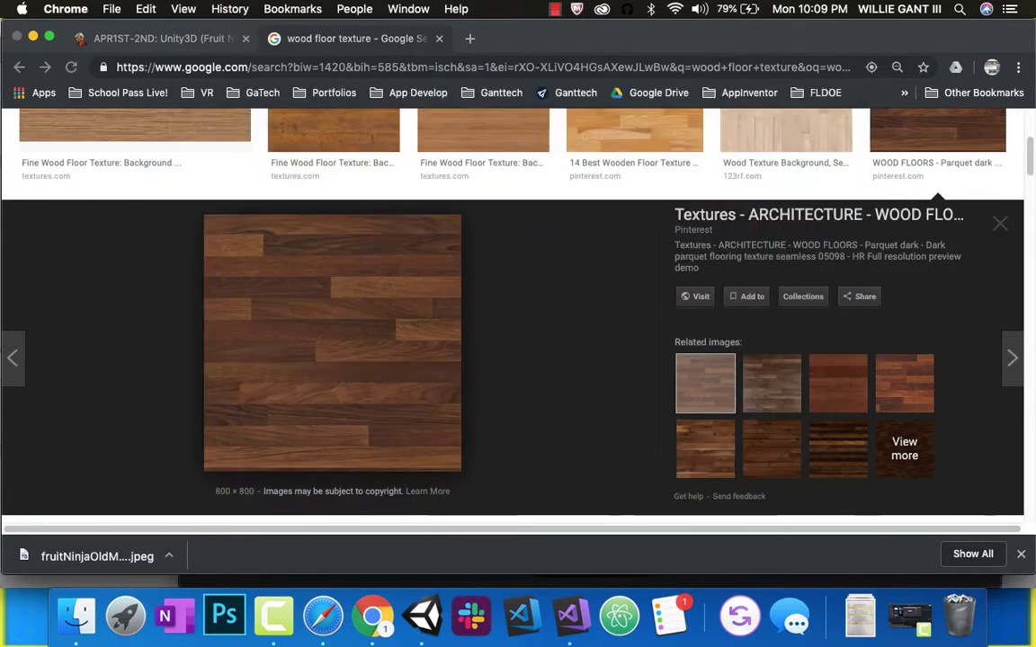
key(super+h)
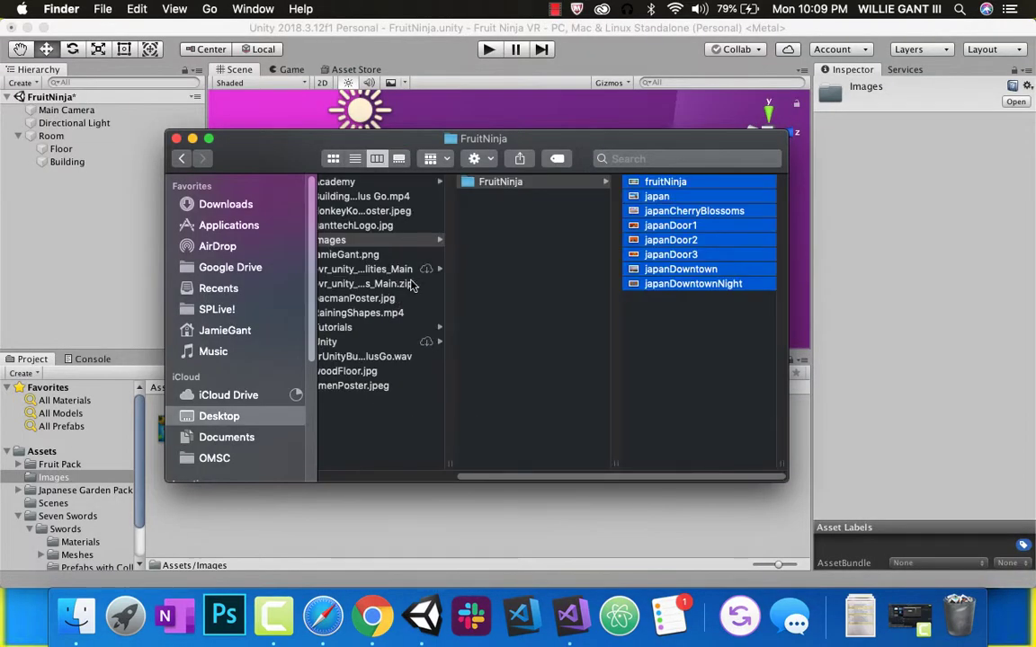
Import woodFloorTexture into Assets/Images and apply it to the Floor plane.
click(673, 315)
drag(689, 300, 685, 534)
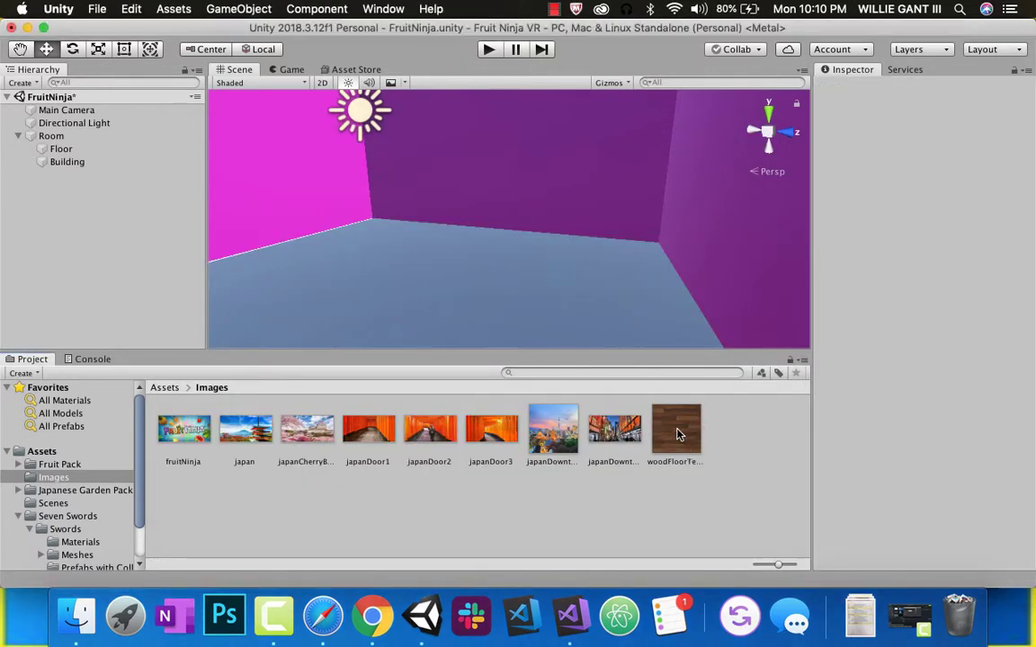
drag(679, 436, 497, 324)
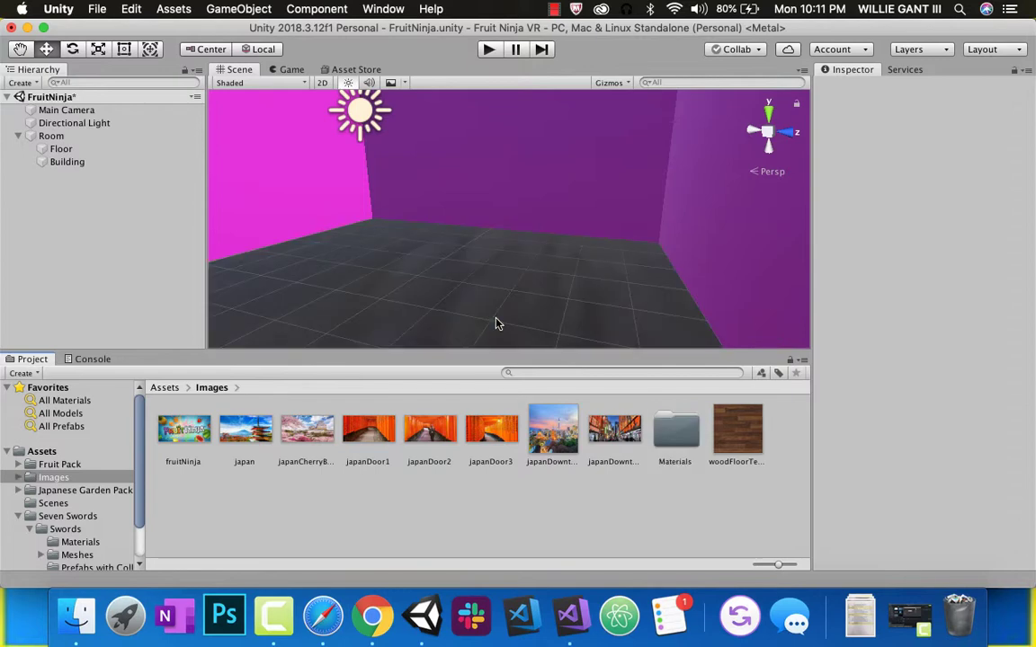
scroll(497, 324, down, 10)
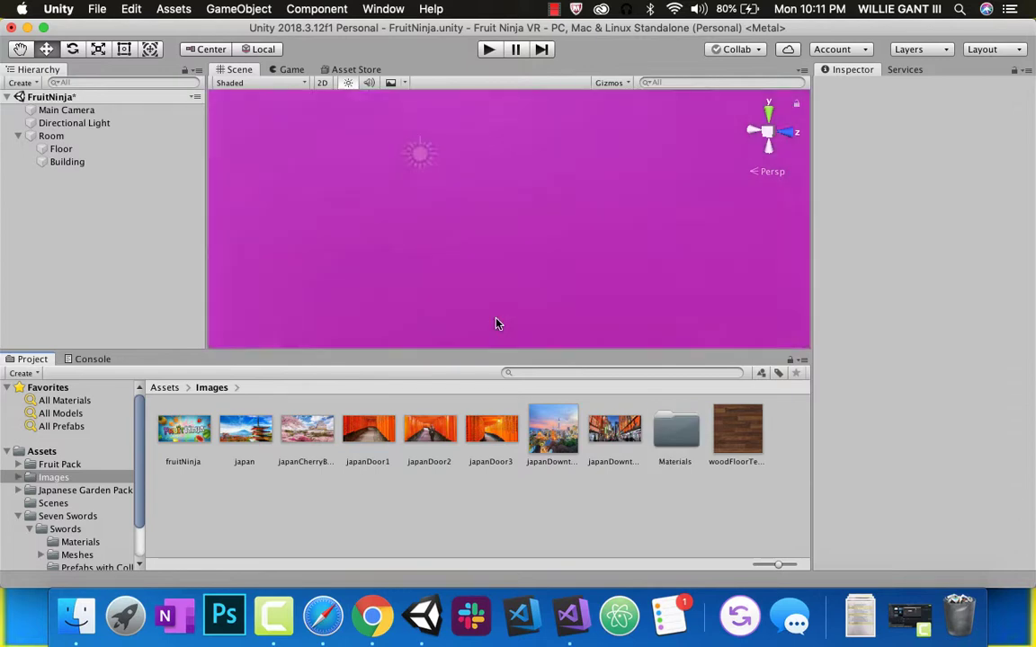
click(520, 214)
scroll(520, 214, up, 5)
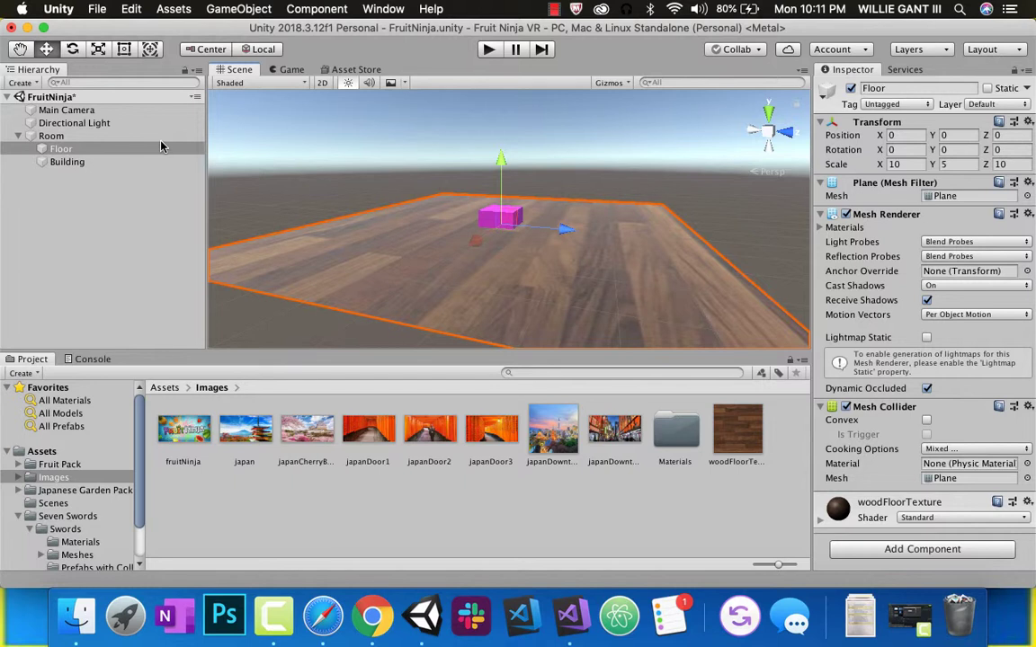
Shrink the Floor along its Z and X axes with the Scale tool.
click(97, 50)
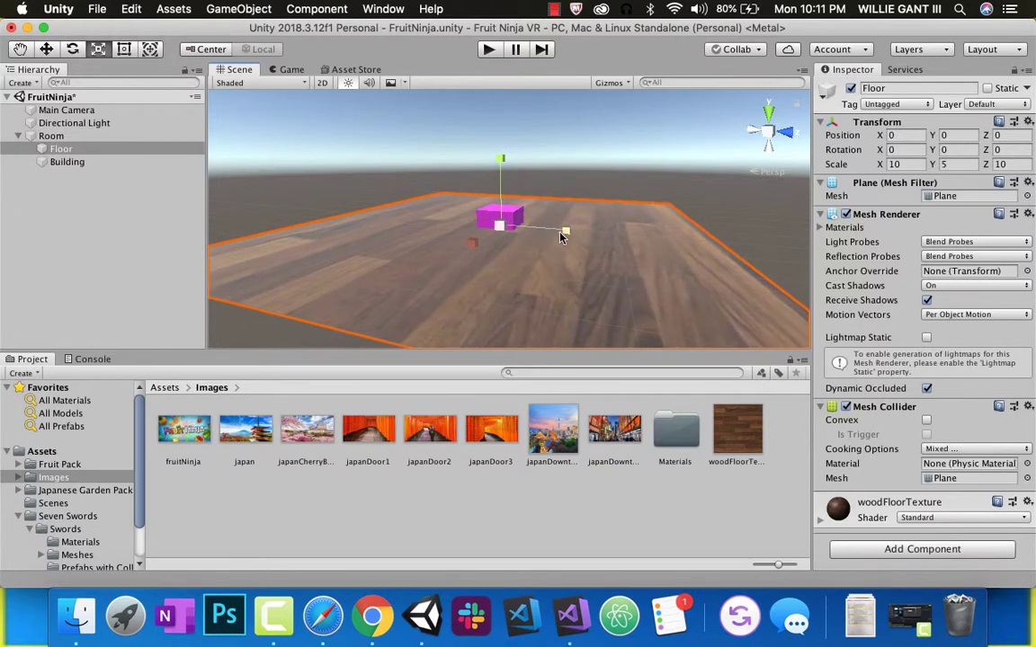
drag(564, 231, 511, 241)
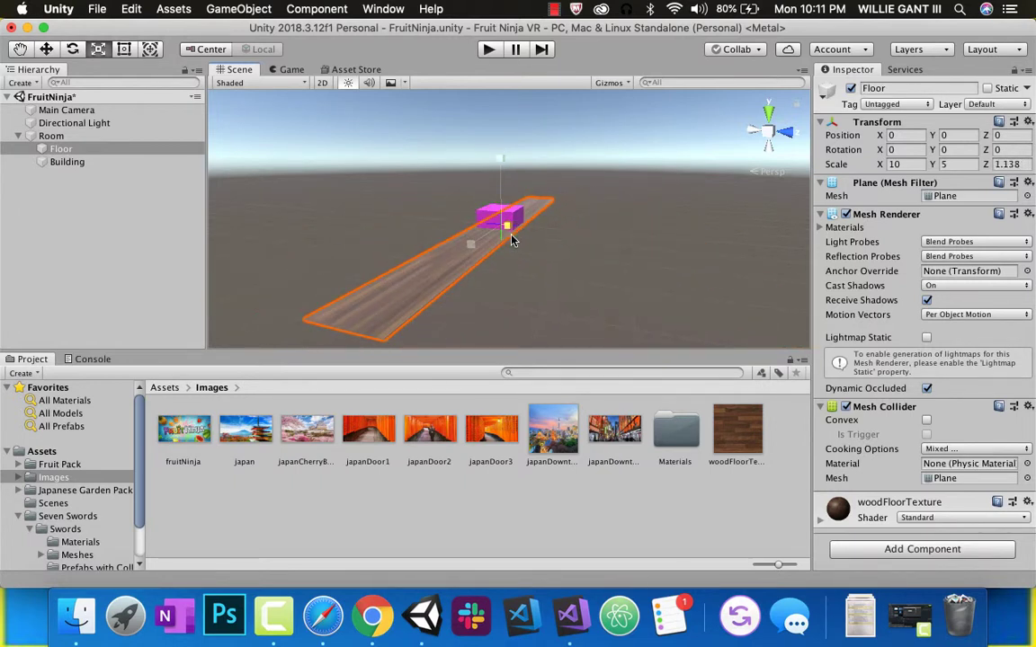
scroll(511, 240, up, 5)
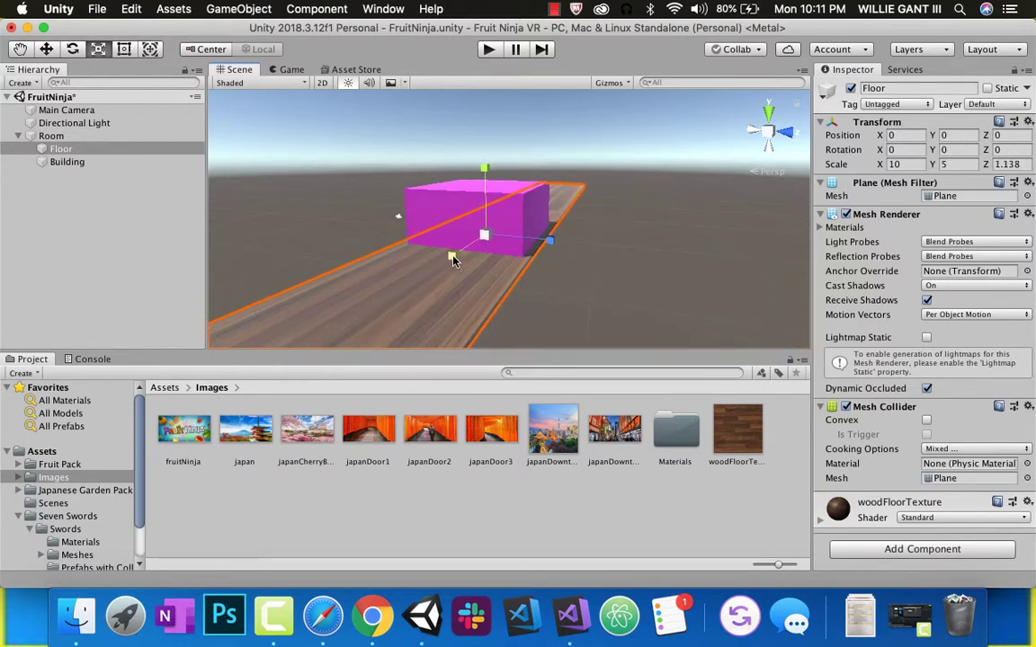
drag(454, 261, 482, 240)
Place a Basket 1 prefab from the Japanese Garden Pack into the room.
scroll(483, 246, up, 5)
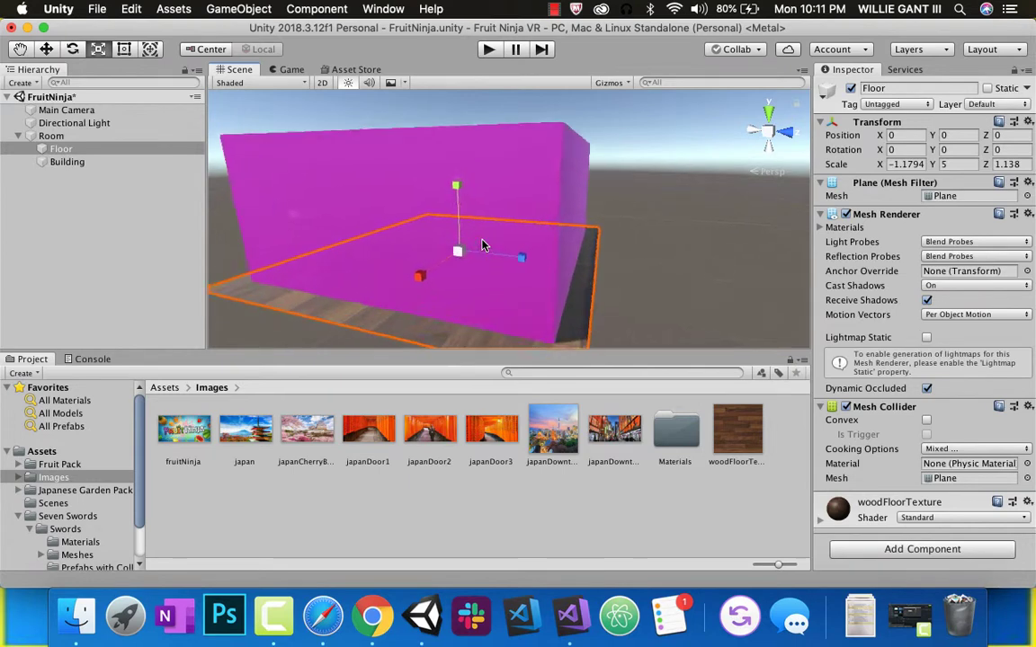
scroll(483, 245, up, 2)
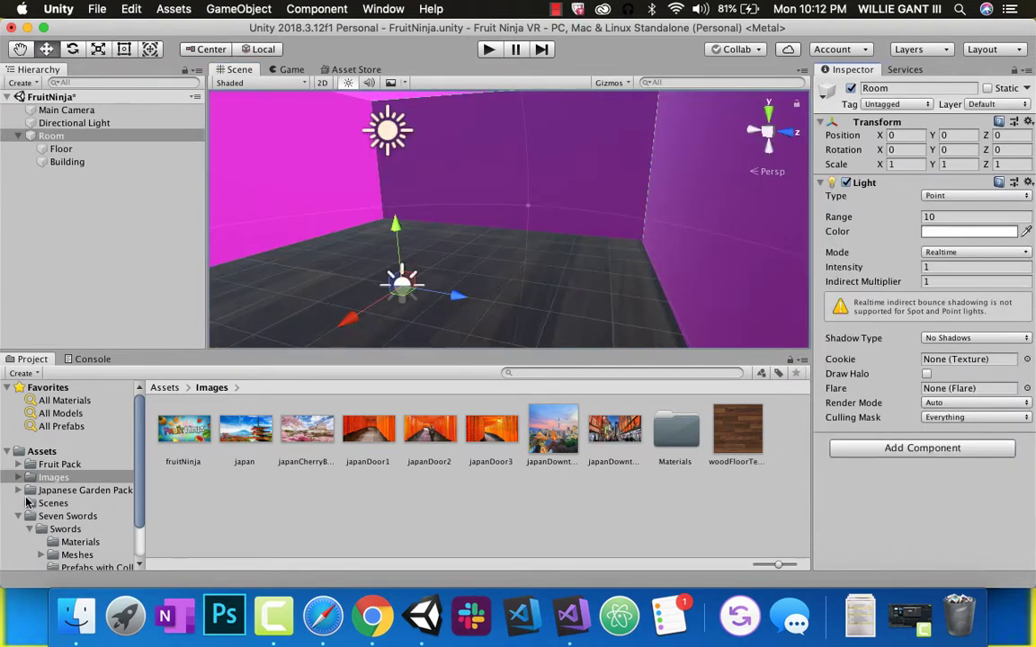
click(38, 493)
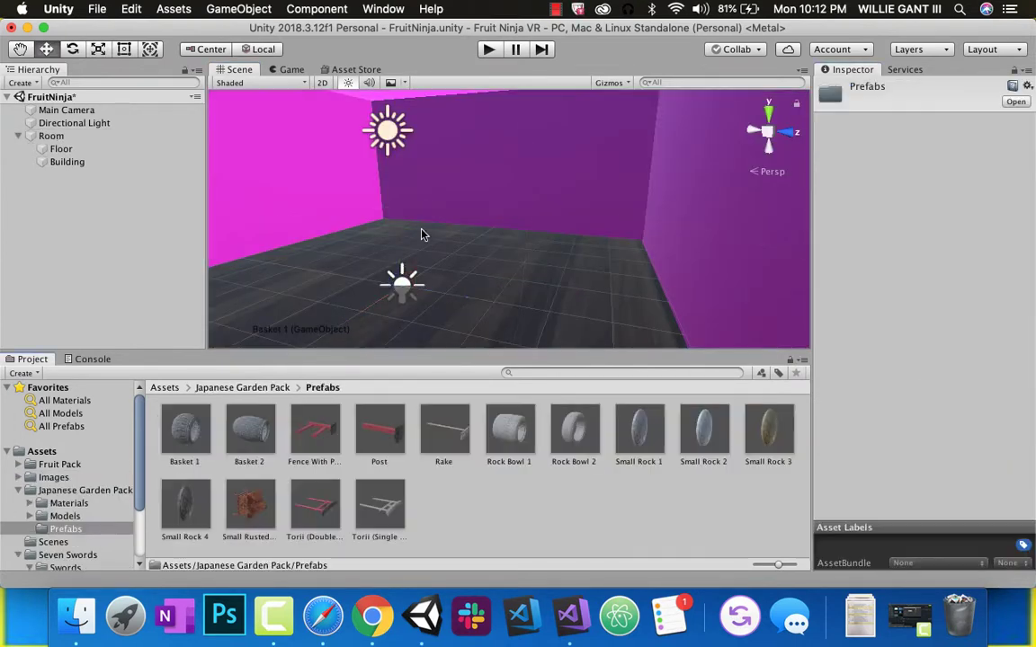
mouse_move(421, 231)
mouse_down()
mouse_move(417, 249)
mouse_move(407, 216)
mouse_up()
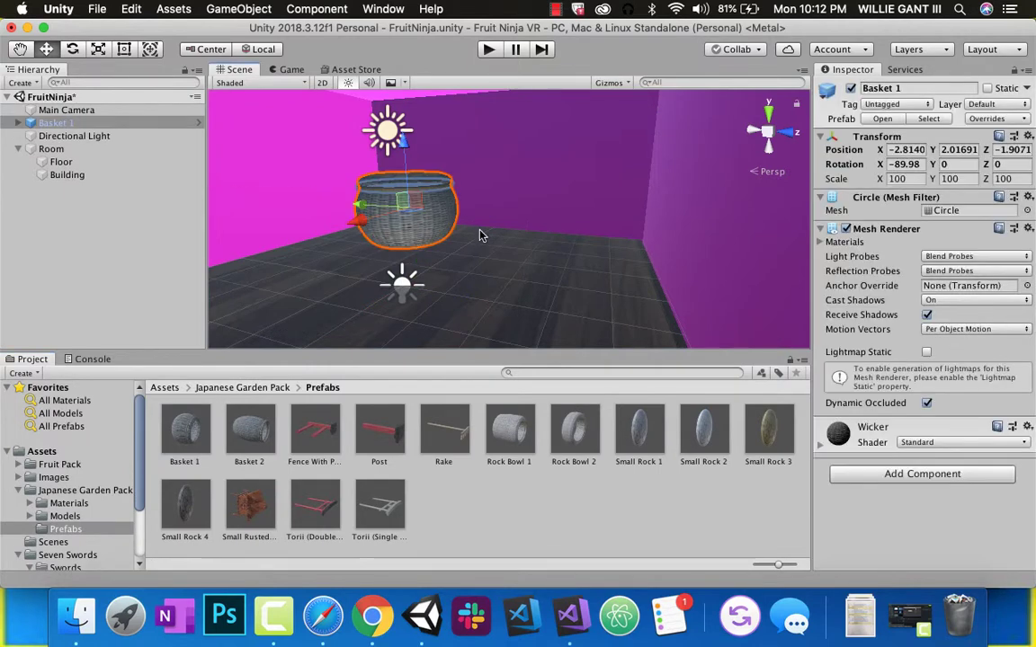
Scale Basket 1 down to about half its size.
click(98, 48)
drag(407, 209, 371, 225)
scroll(374, 228, up, 5)
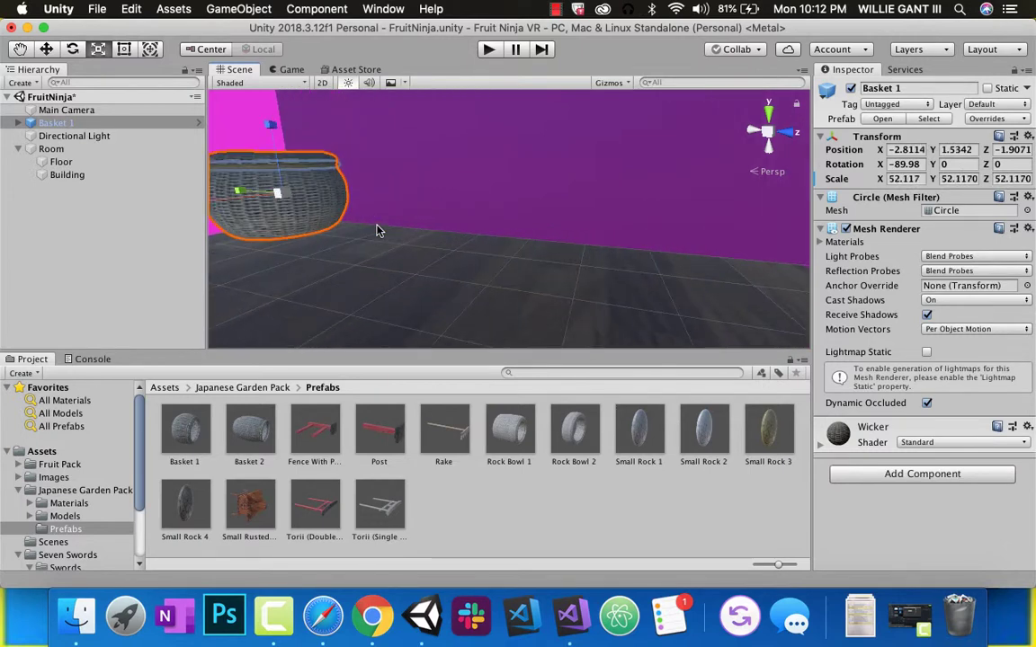
alt+drag(351, 216, 573, 199)
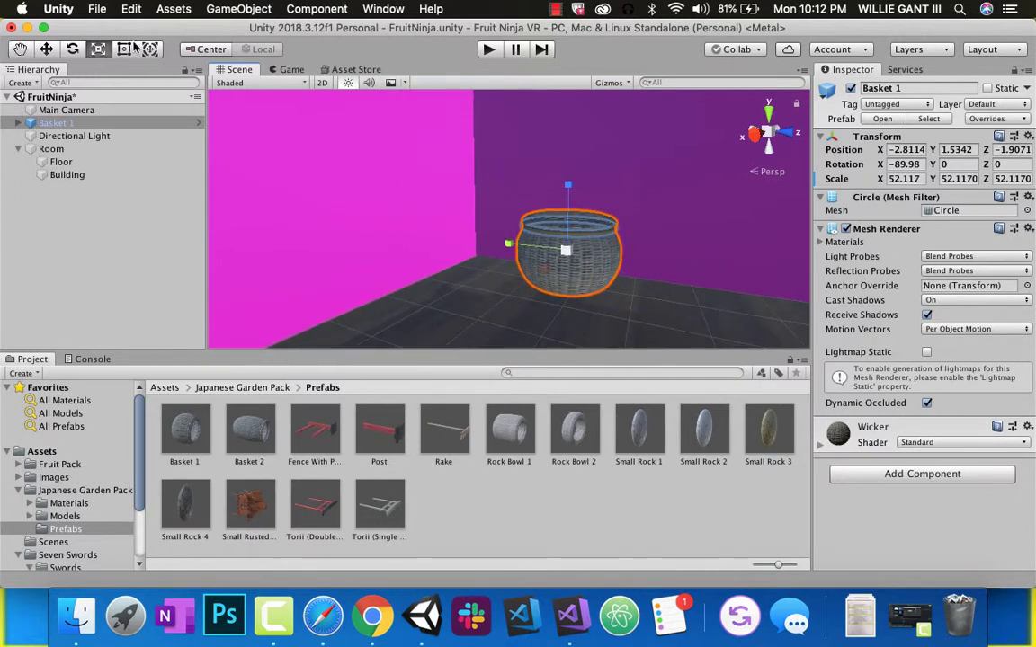
Move the basket down and back to the pink wall, then place a Small Rusted House across the room.
click(46, 48)
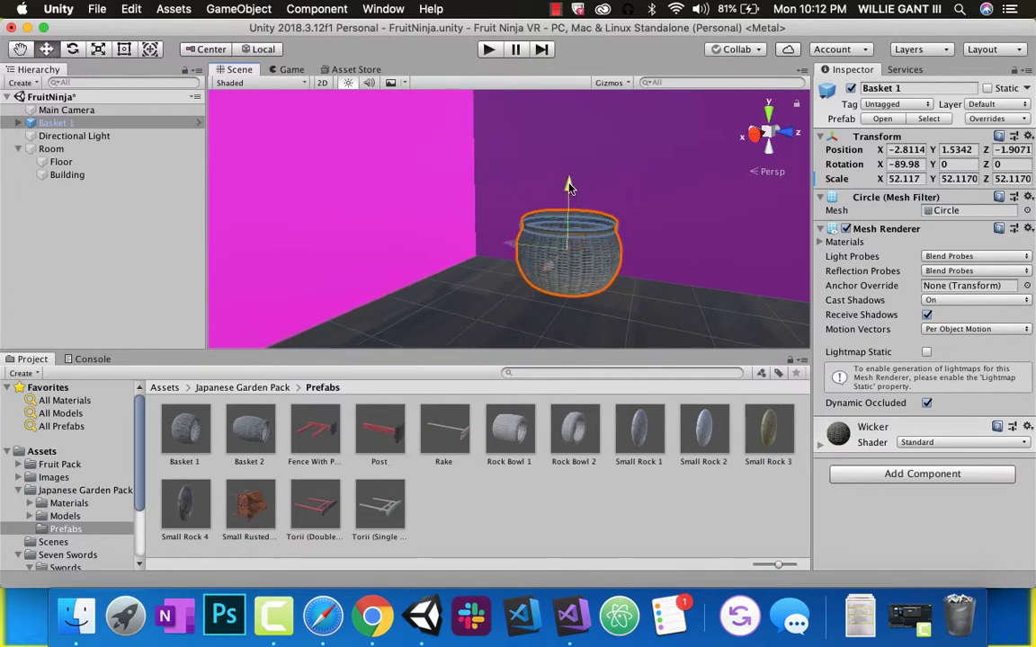
drag(566, 202, 567, 236)
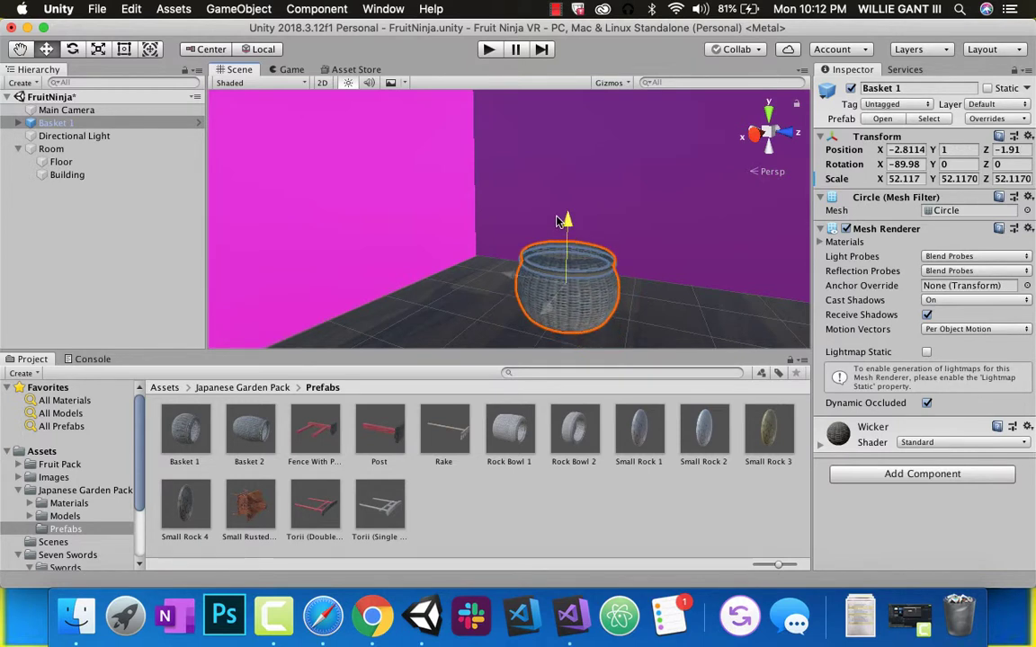
drag(517, 263, 449, 308)
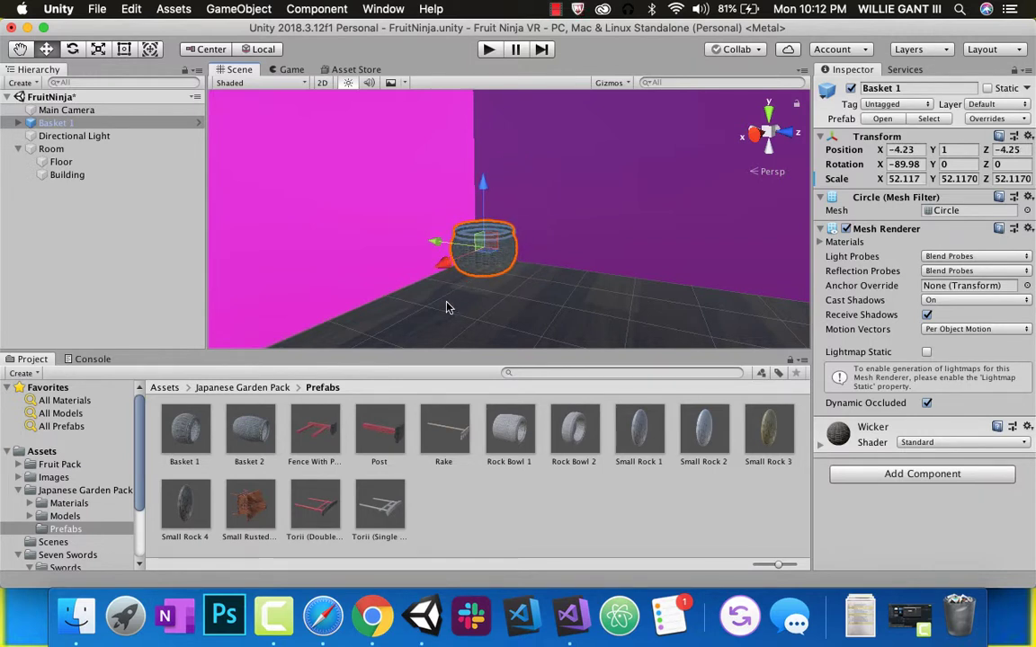
drag(251, 508, 602, 251)
drag(516, 219, 652, 241)
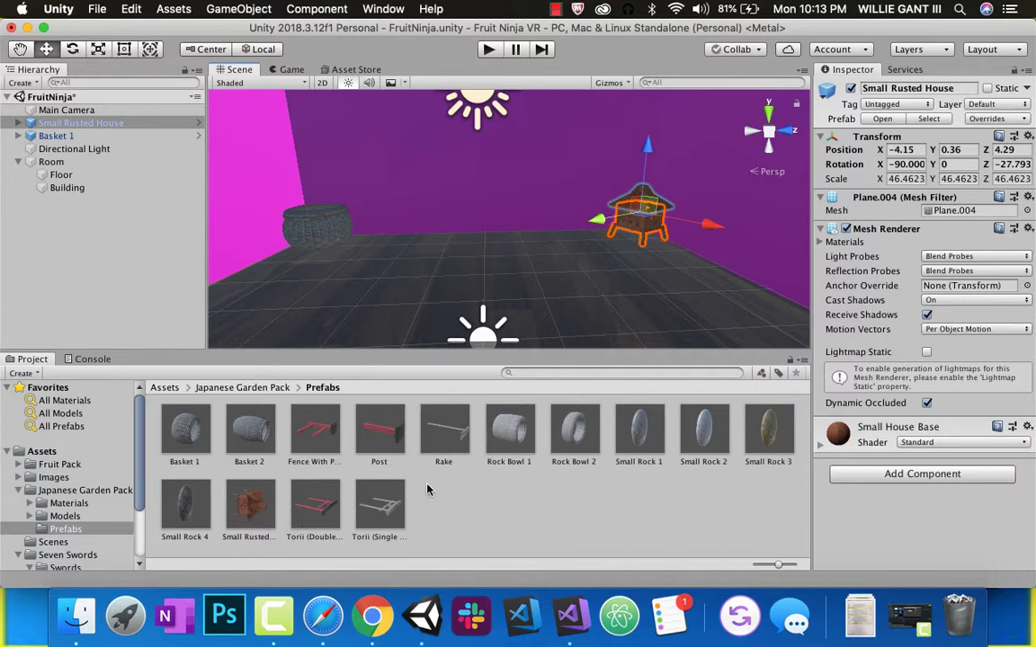
Add a Post prefab to the room and shorten it to about half its length.
scroll(519, 295, down, 2)
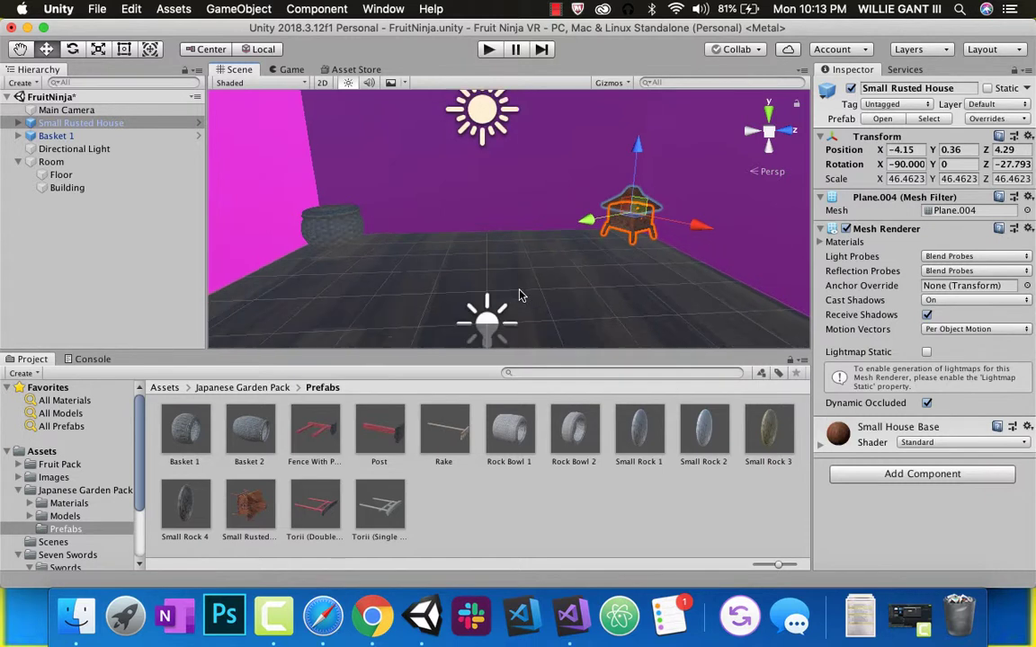
drag(403, 424, 486, 297)
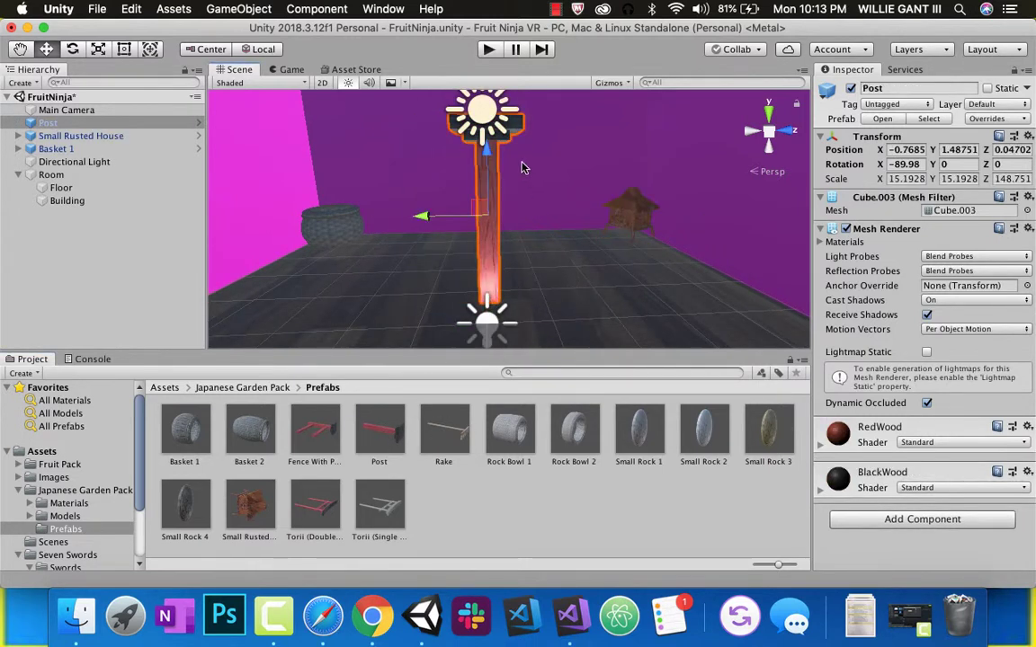
key(r)
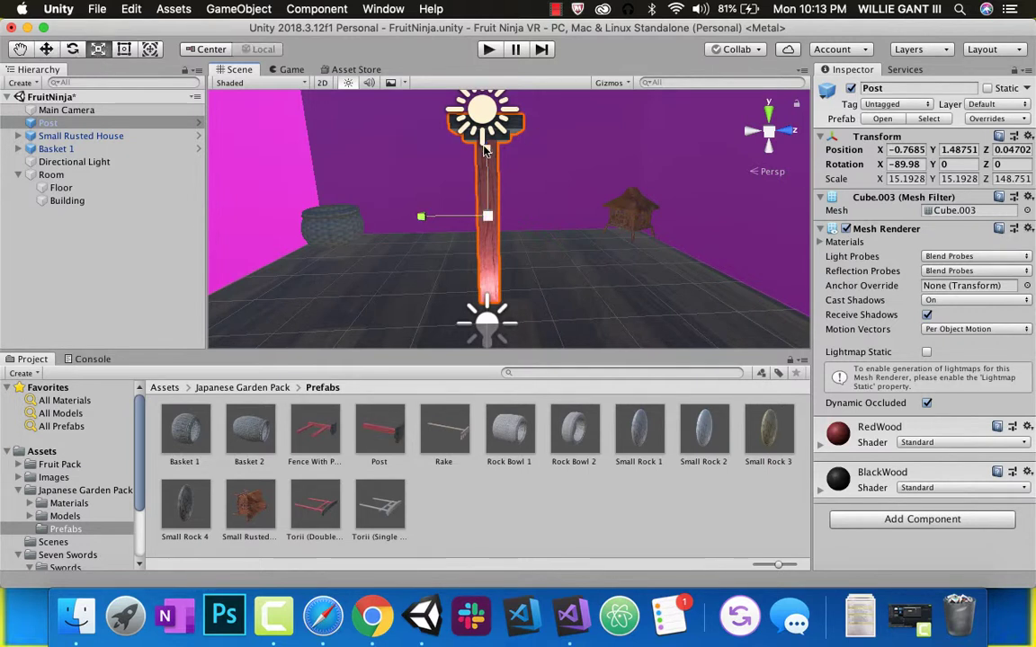
drag(486, 155, 423, 302)
key(w)
Set the post's scale to X 20 and Y 30 in the Inspector.
key(r)
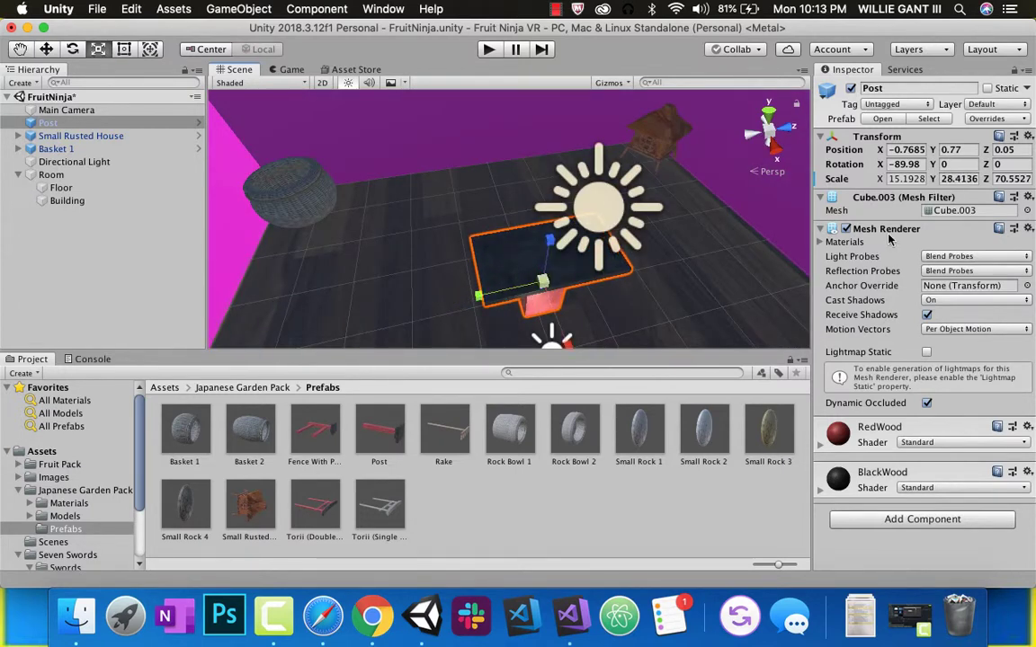
click(962, 179)
text(30)
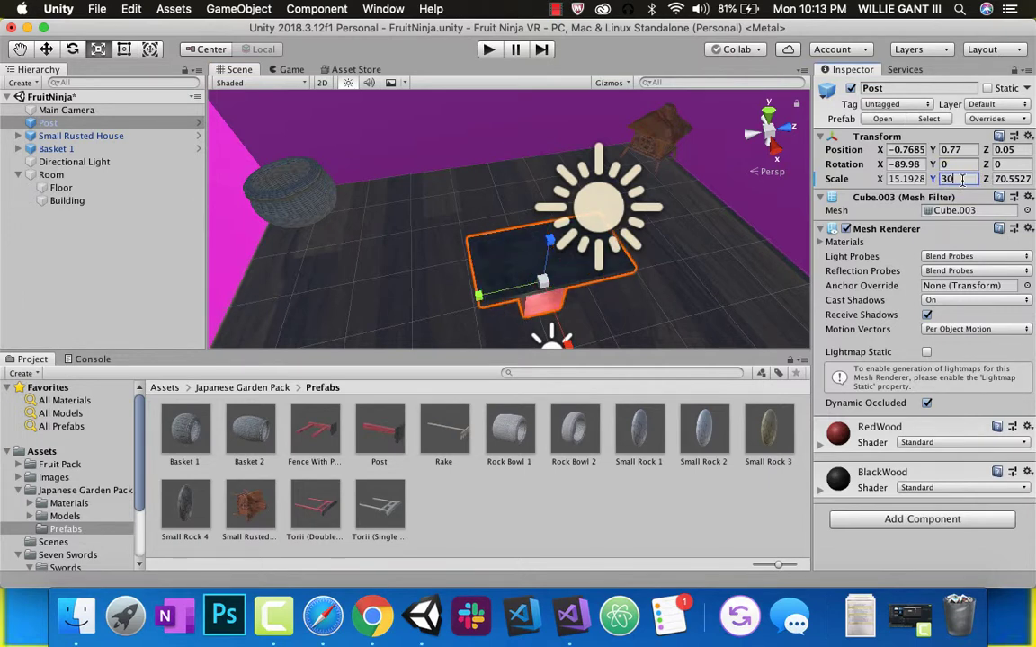
click(910, 179)
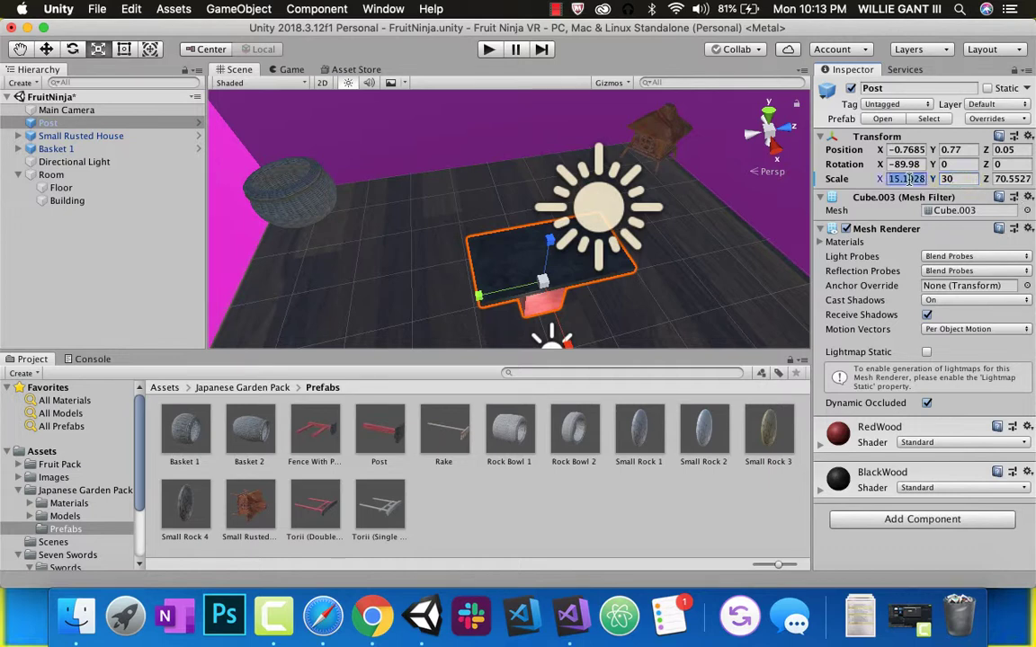
text(30)
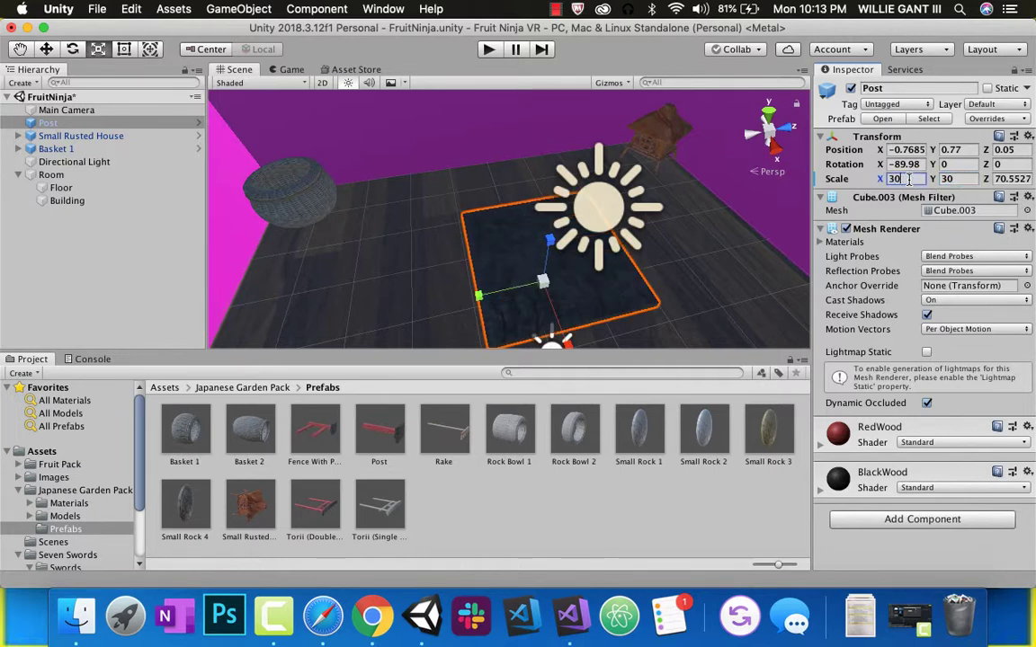
key(BackSpace)
key(BackSpace)
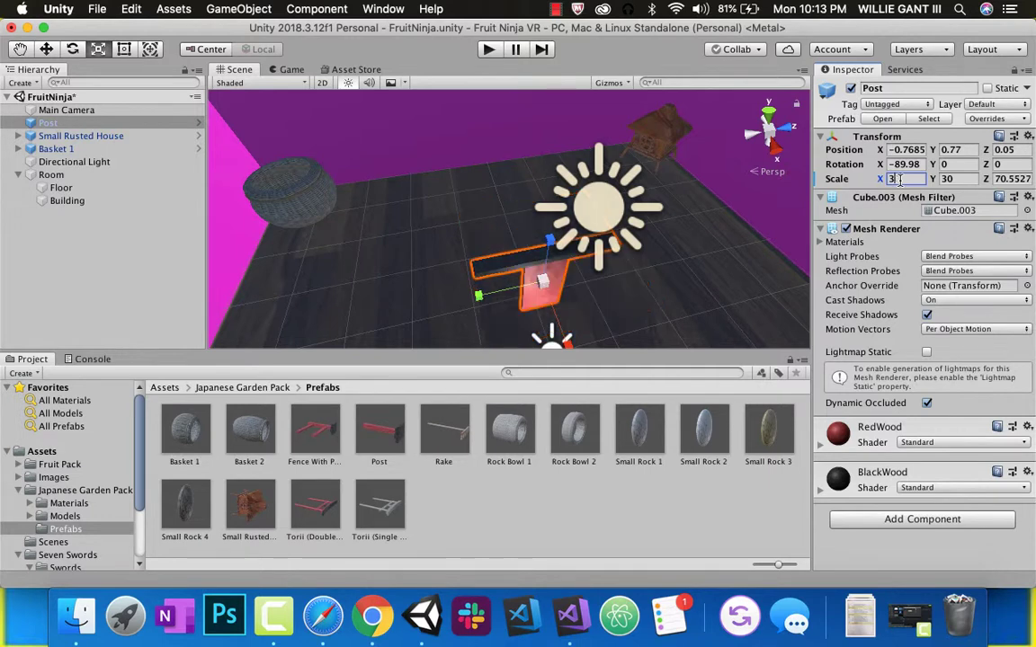
text(20)
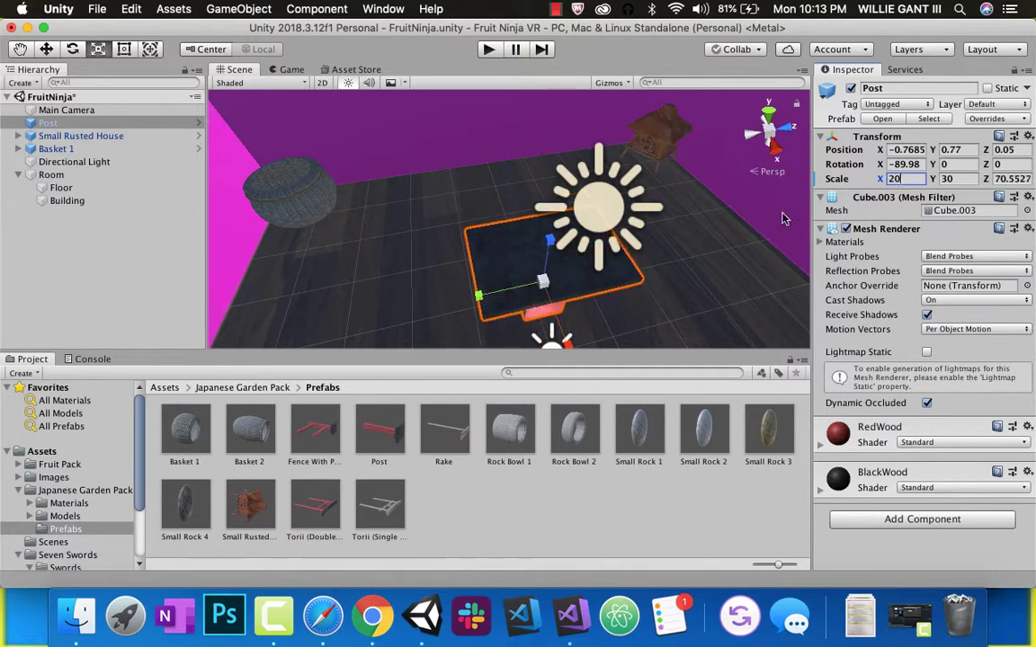
Reduce the post's Z scale to about 49.59, lower it near the floor, and add a Fence With Post prefab.
scroll(557, 258, up, 2)
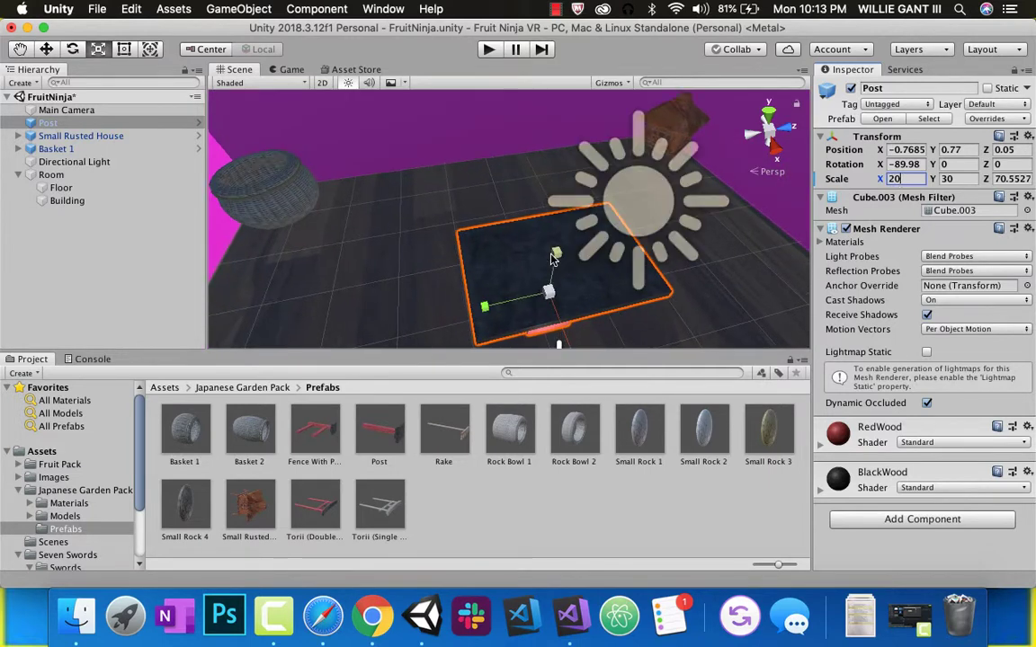
alt+drag(557, 258, 544, 3)
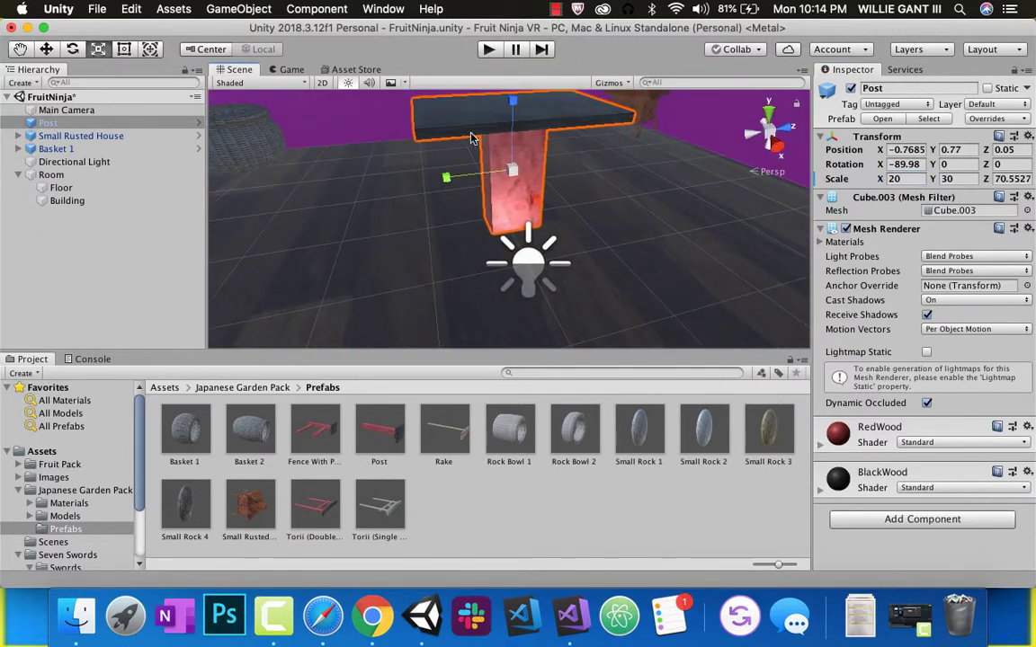
drag(509, 108, 292, 115)
click(45, 49)
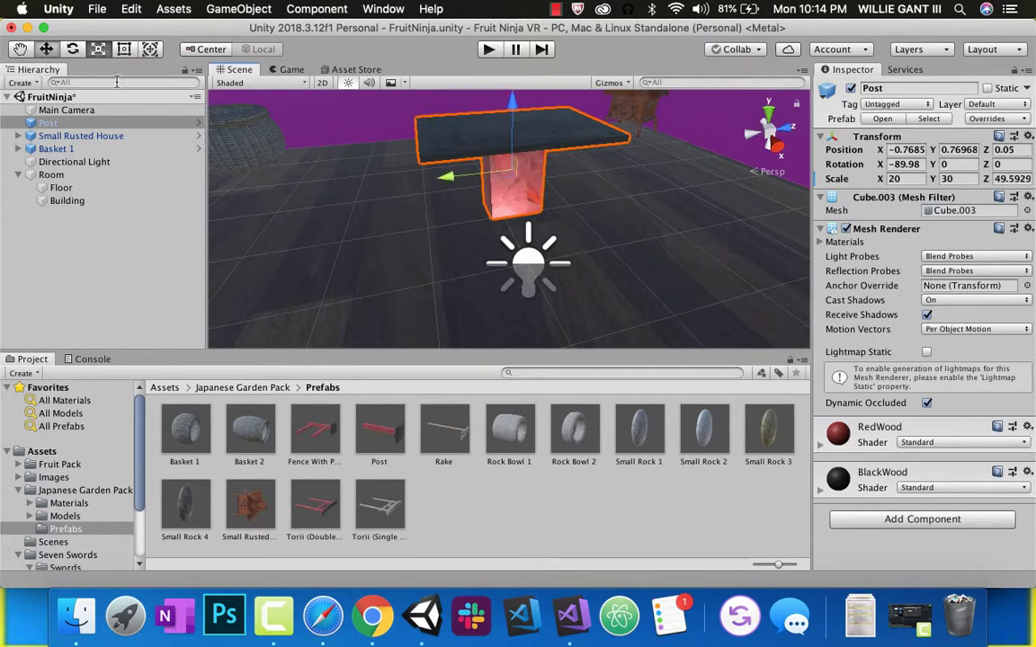
mouse_move(506, 121)
mouse_down()
mouse_move(509, 135)
mouse_move(510, 116)
mouse_up()
scroll(530, 190, up, 3)
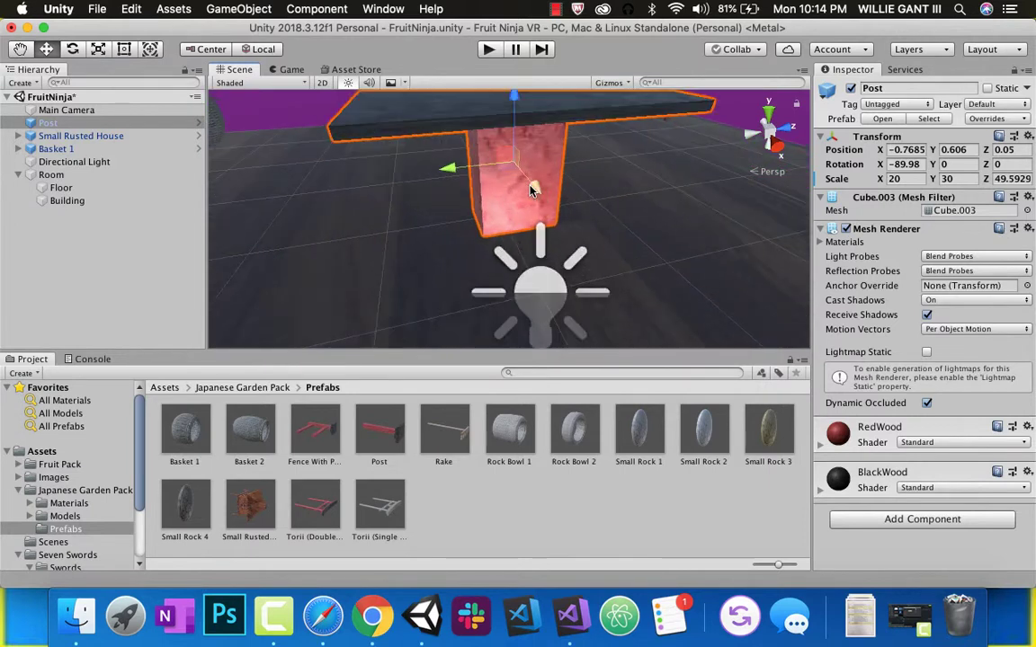
scroll(530, 190, down, 2)
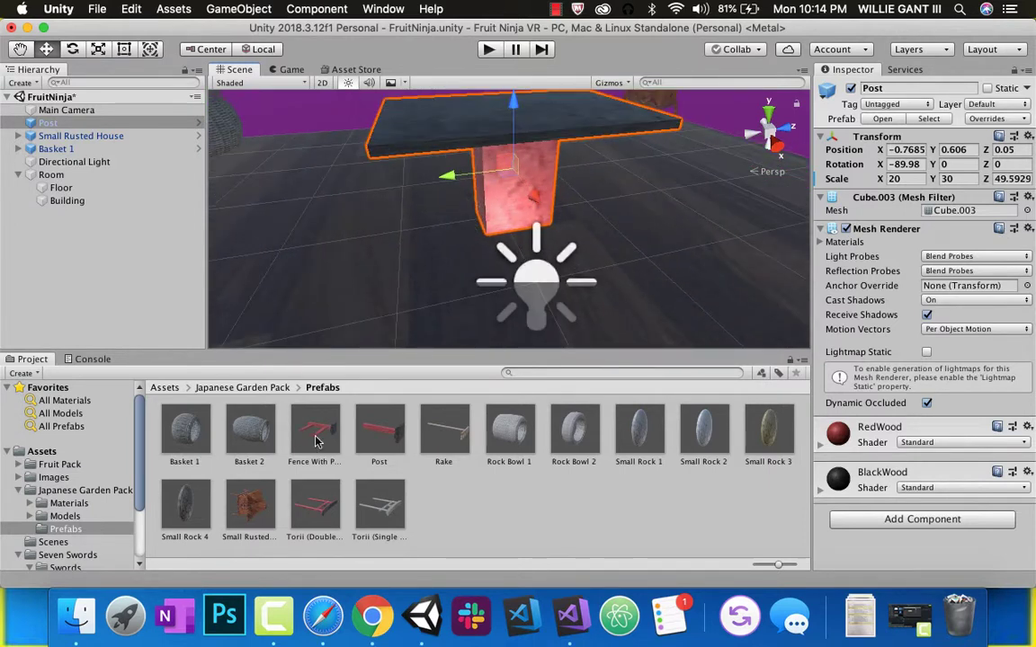
drag(322, 438, 404, 219)
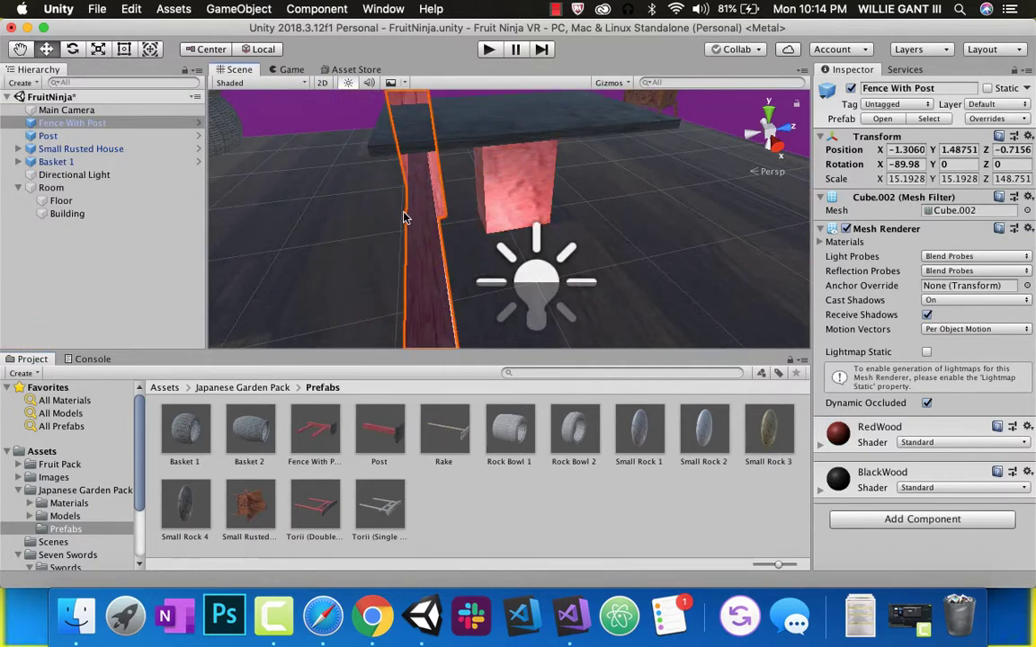
Shrink the Fence With Post to about 5 scale and lower it to Y 0.819 beside the table.
key(f)
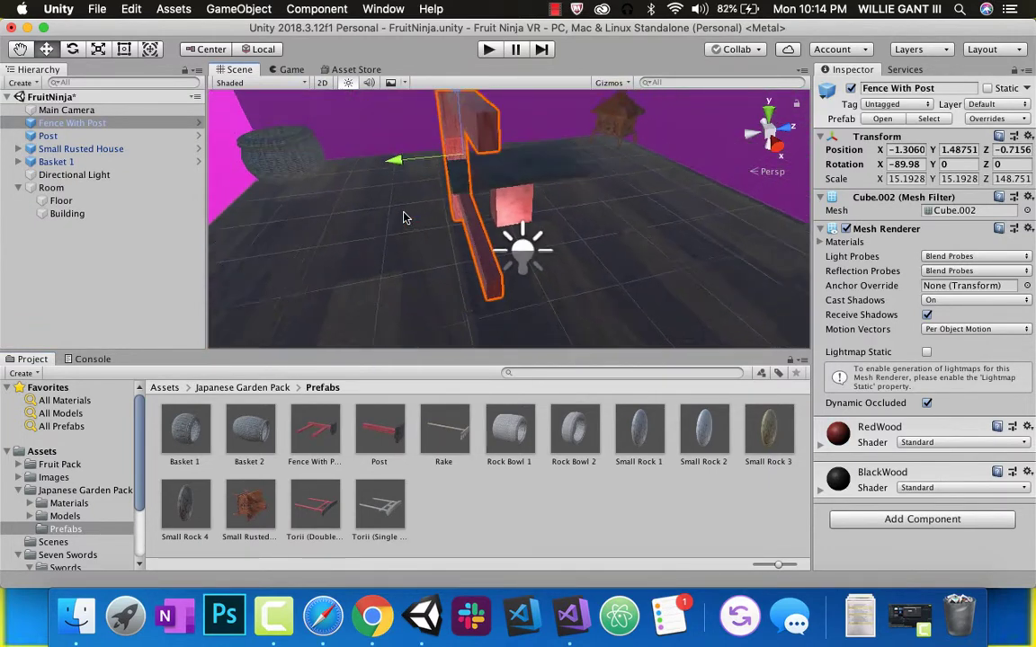
click(98, 49)
mouse_move(477, 178)
mouse_down()
mouse_move(417, 194)
mouse_move(467, 190)
mouse_up()
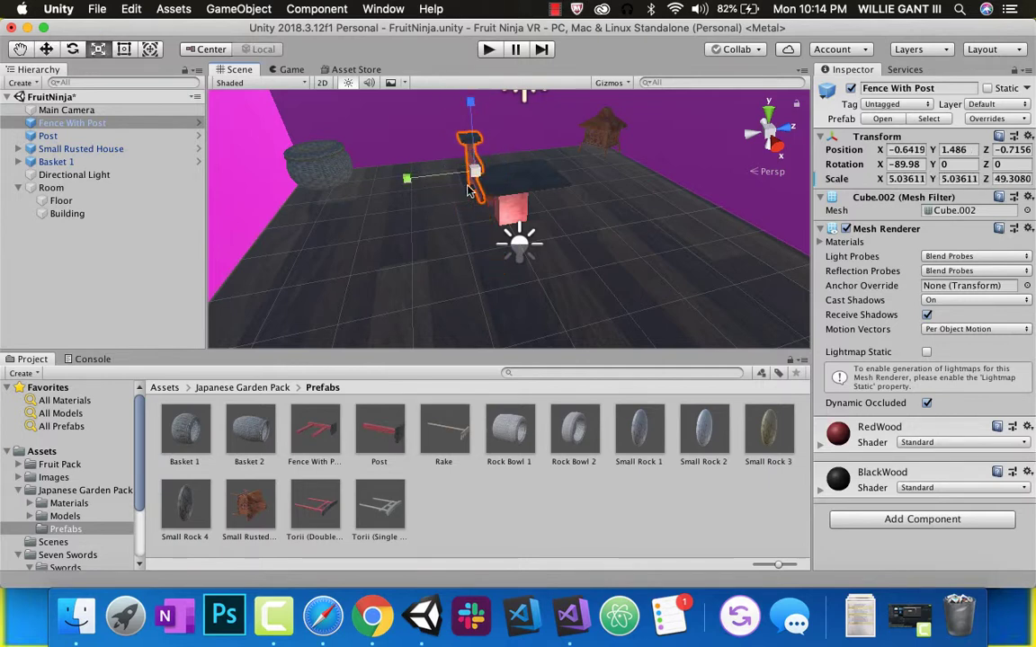
scroll(459, 187, up, 3)
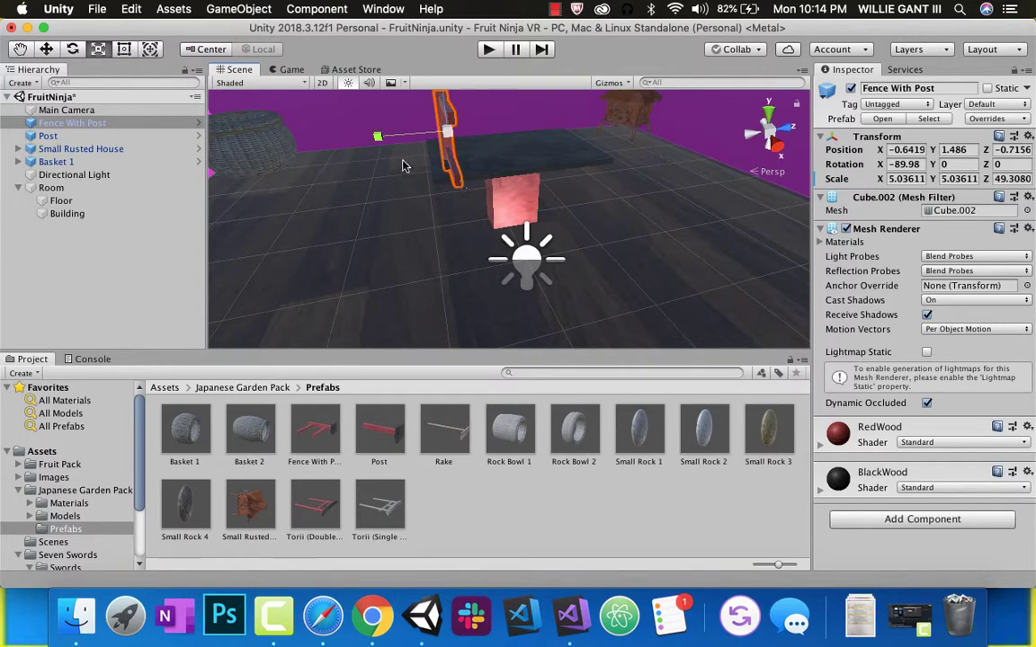
key(w)
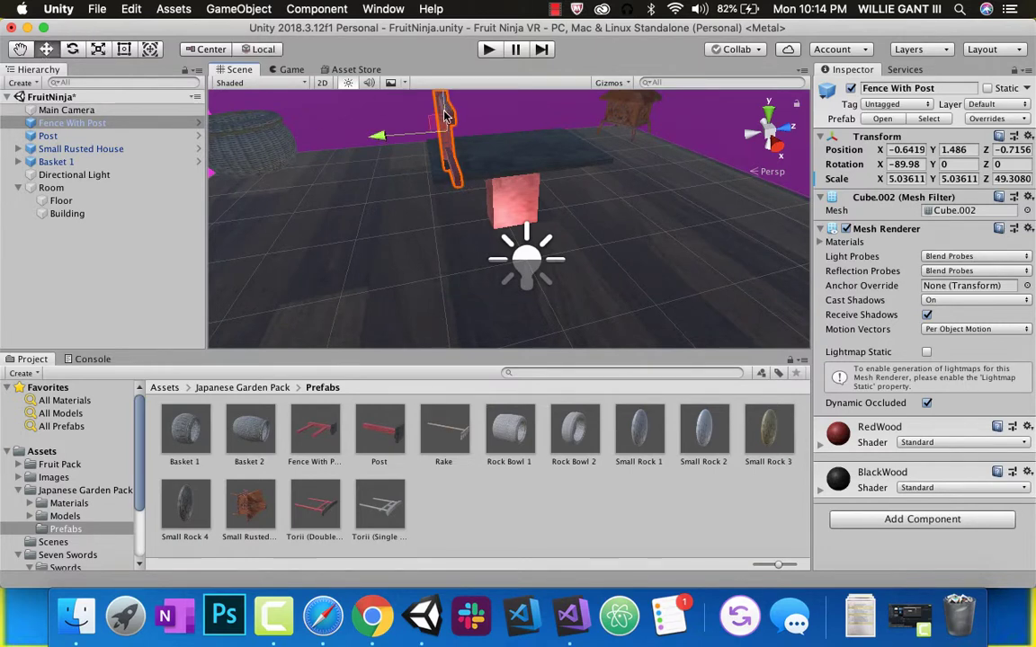
drag(443, 115, 415, 160)
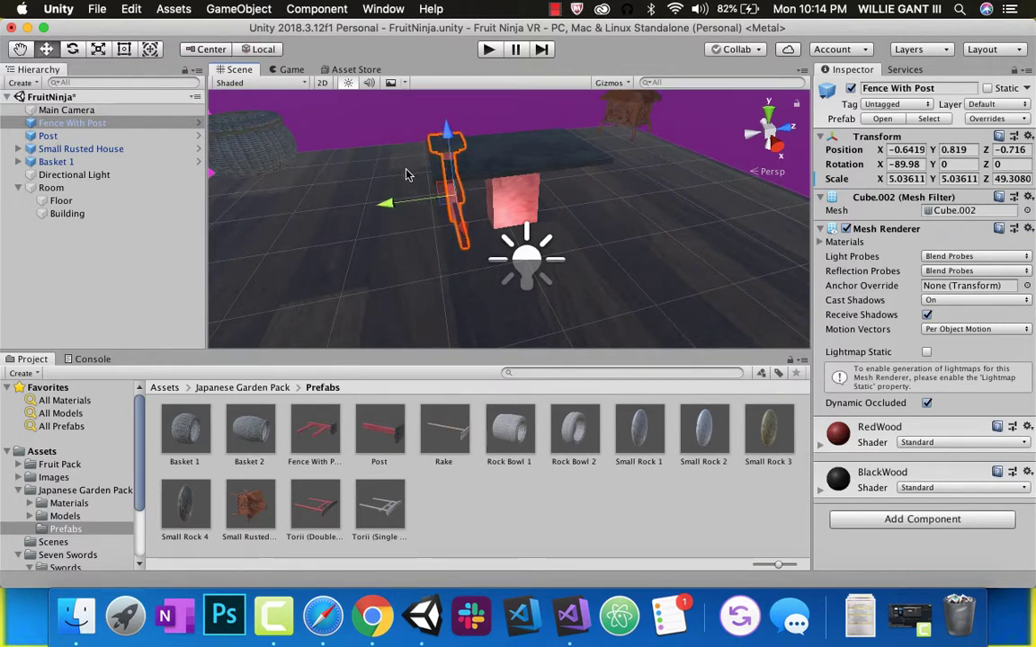
alt+drag(407, 232, 479, 248)
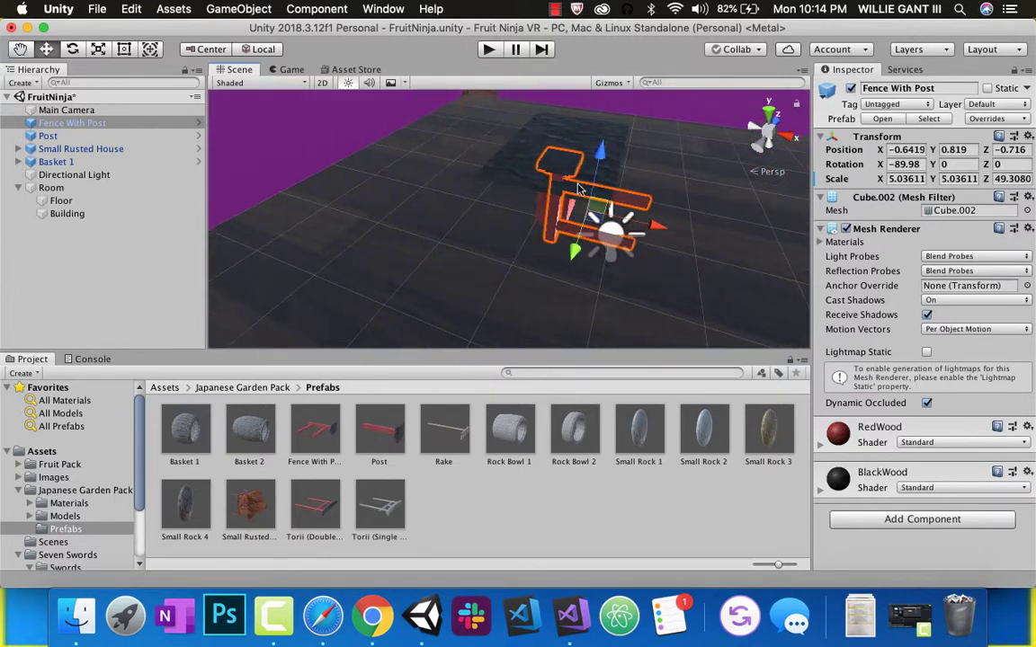
Switch to the Rotate tool and enter trial X and Y rotation values for the fence.
click(71, 49)
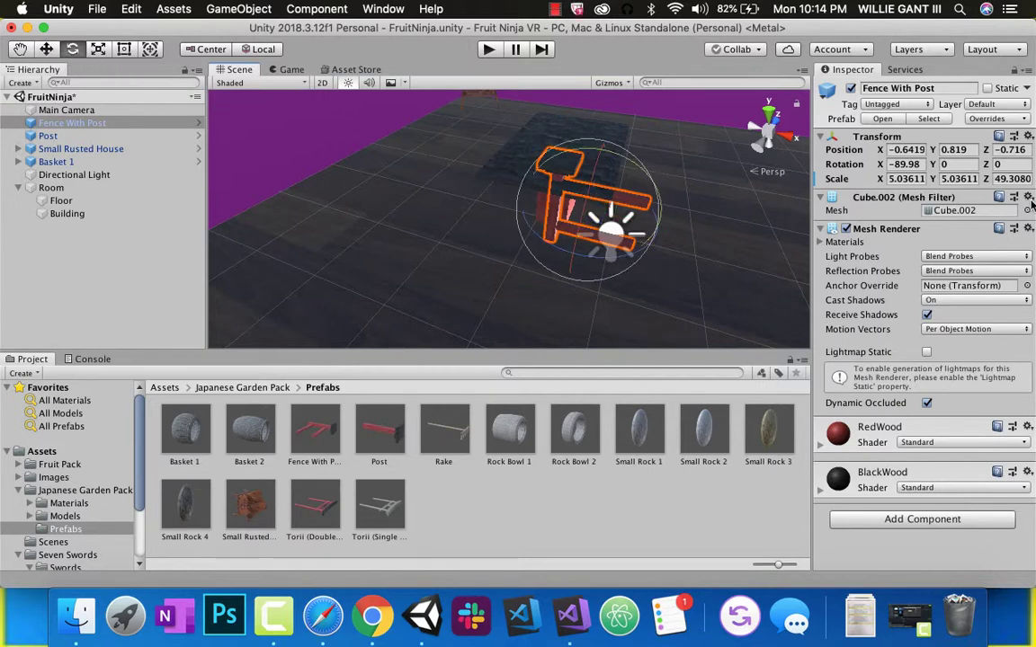
click(954, 166)
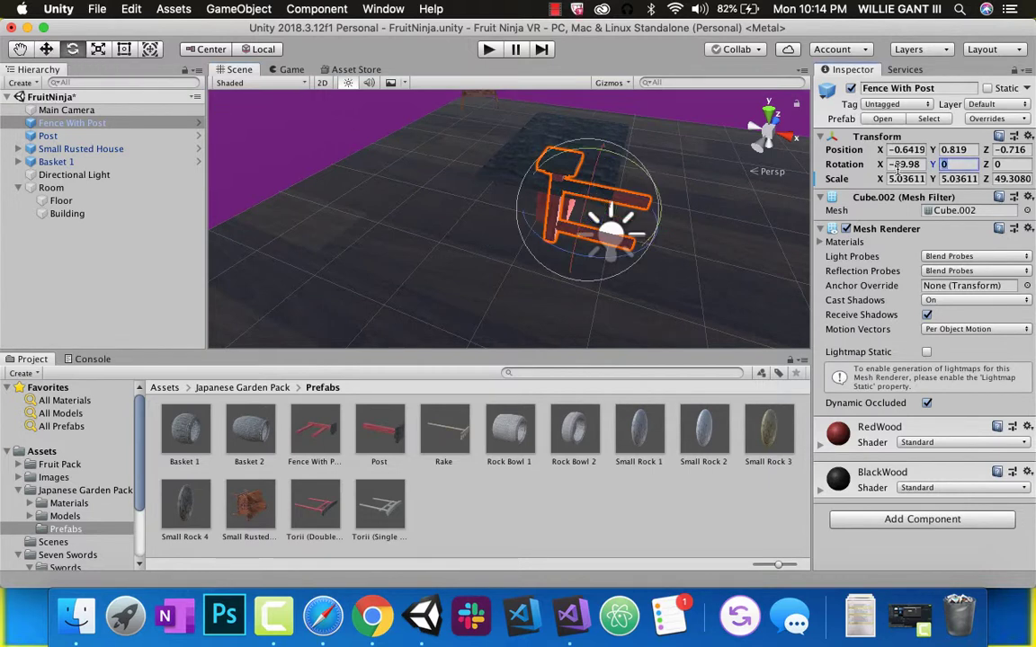
click(908, 165)
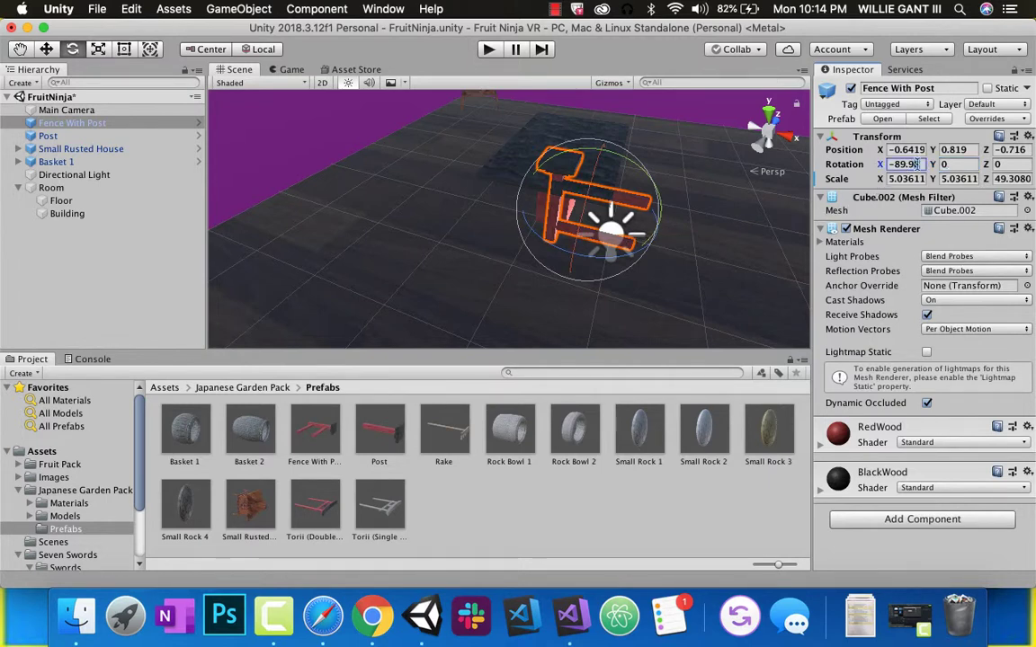
drag(933, 166, 932, 168)
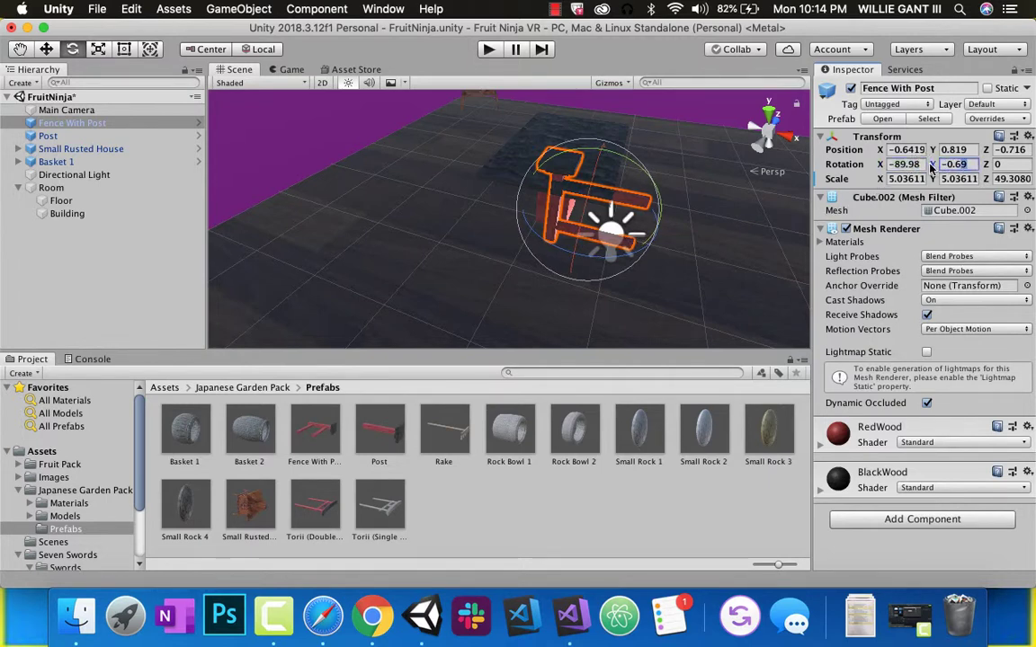
text(0)
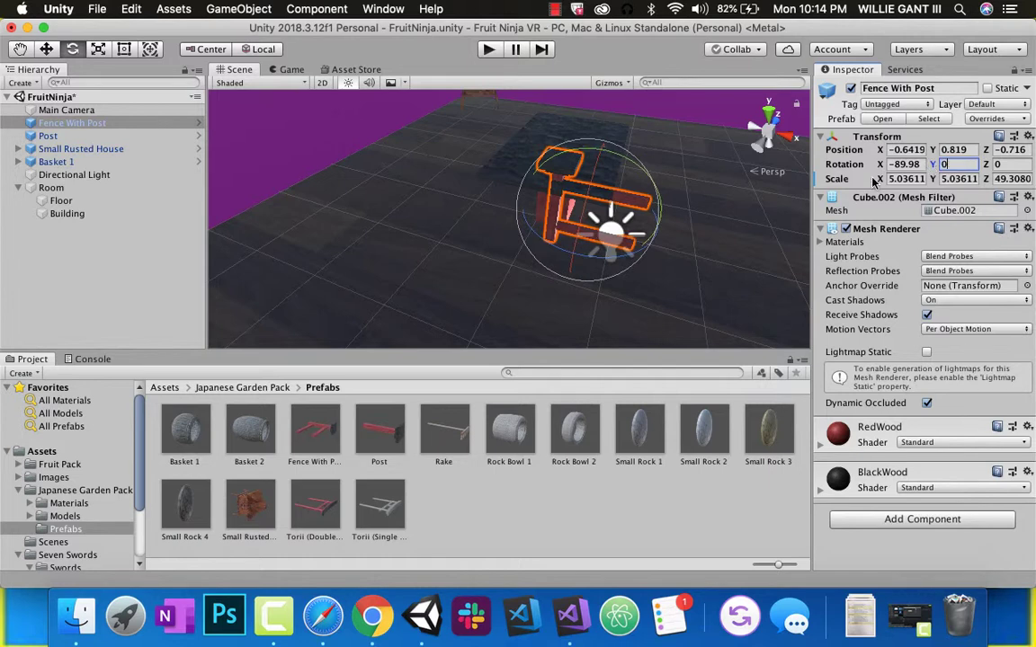
click(903, 167)
text(180)
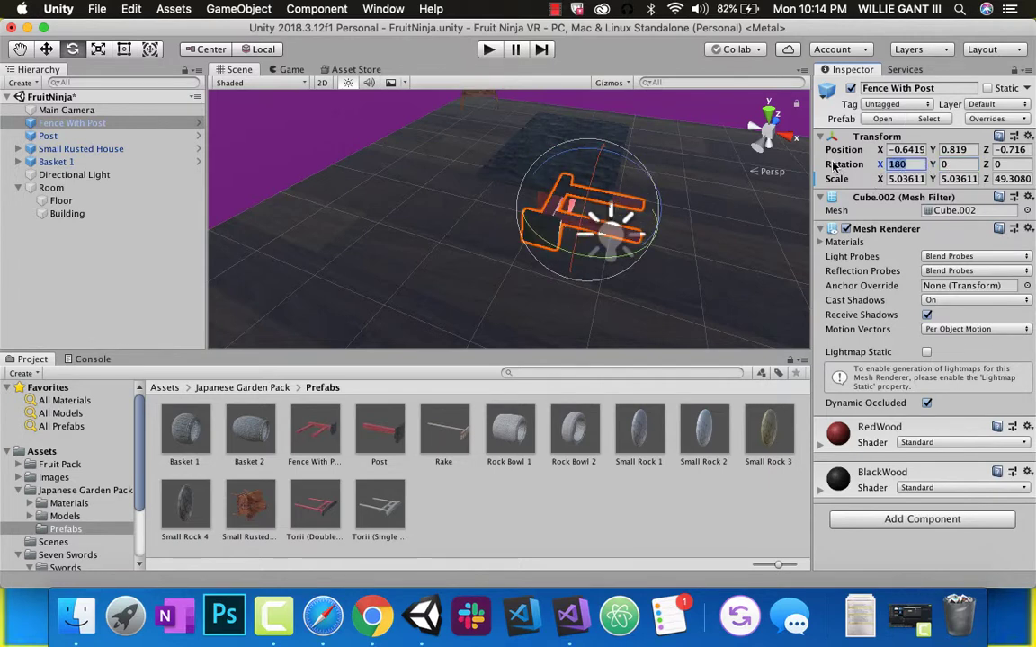
text(0)
key(Tab)
text(180)
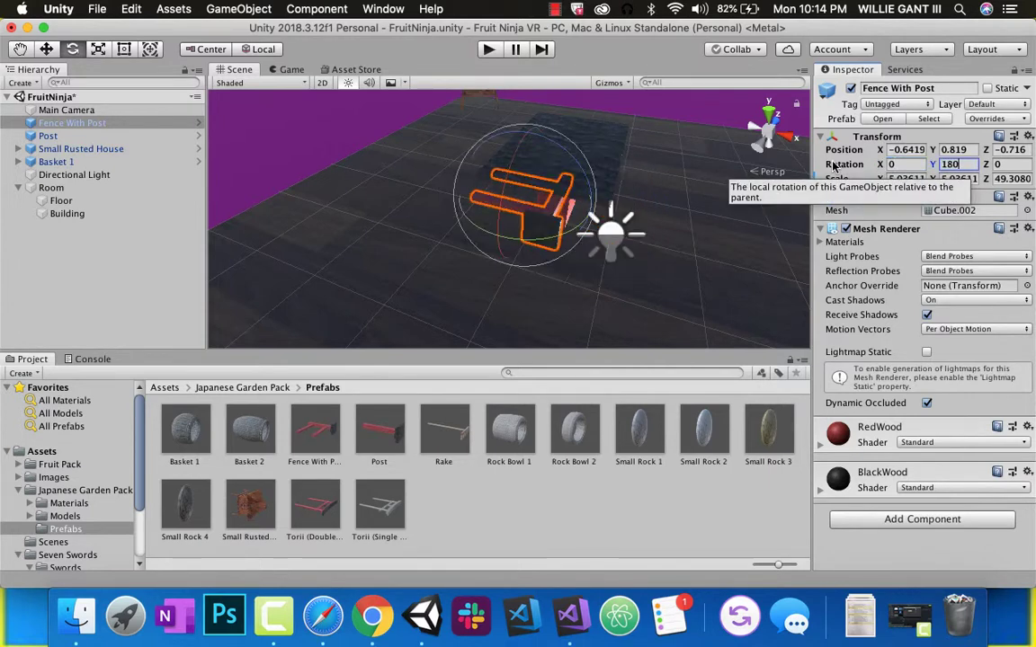
key(BackSpace)
key(BackSpace)
key(BackSpace)
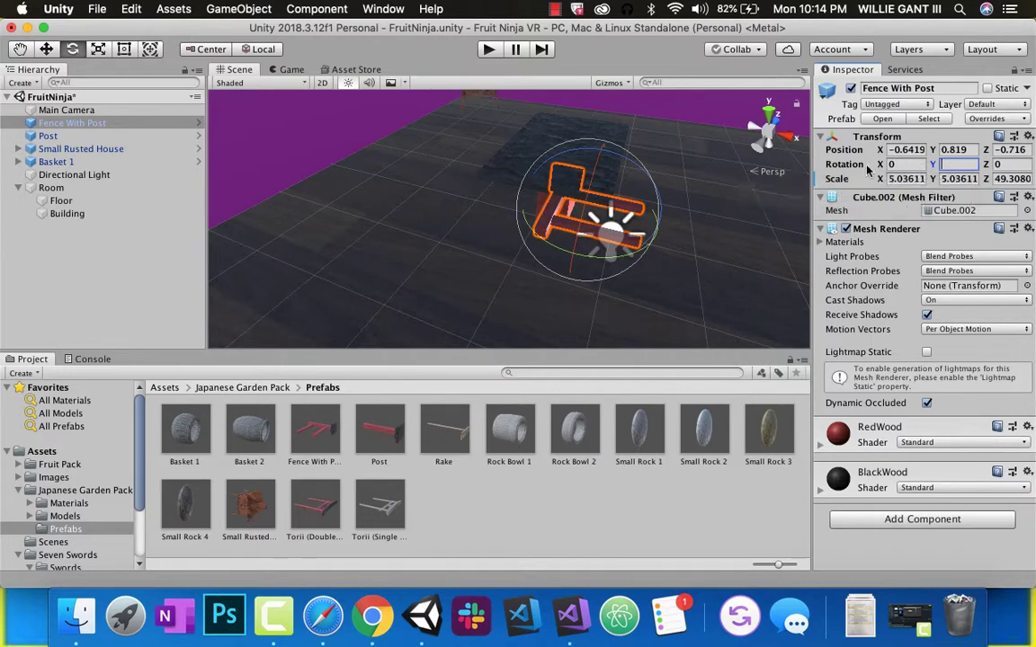
Set the fence's rotation to X -90, Y 180.
click(902, 165)
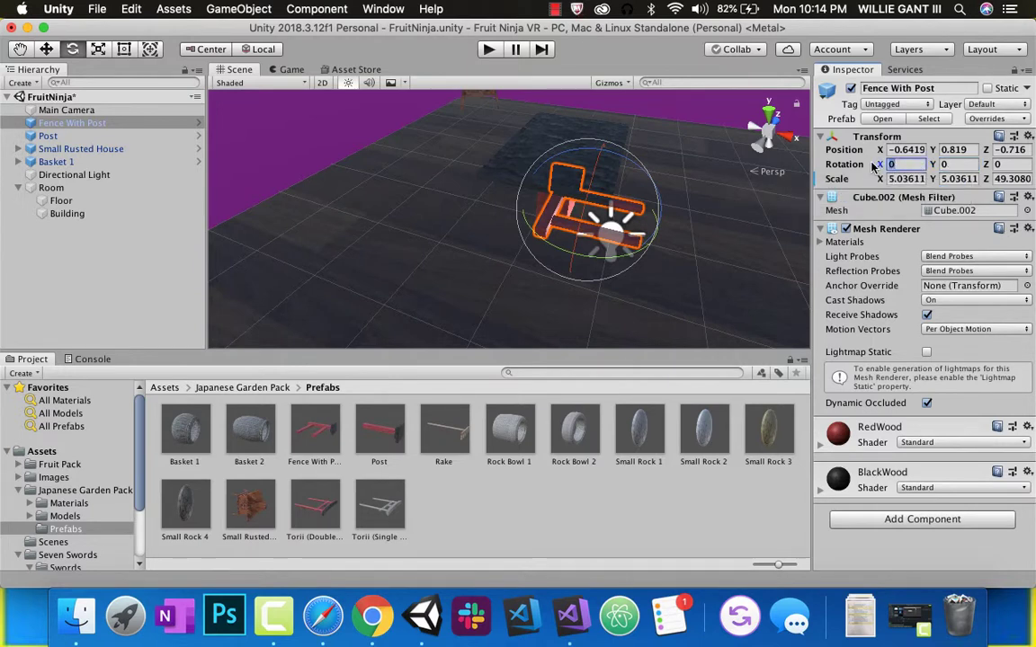
text(-90)
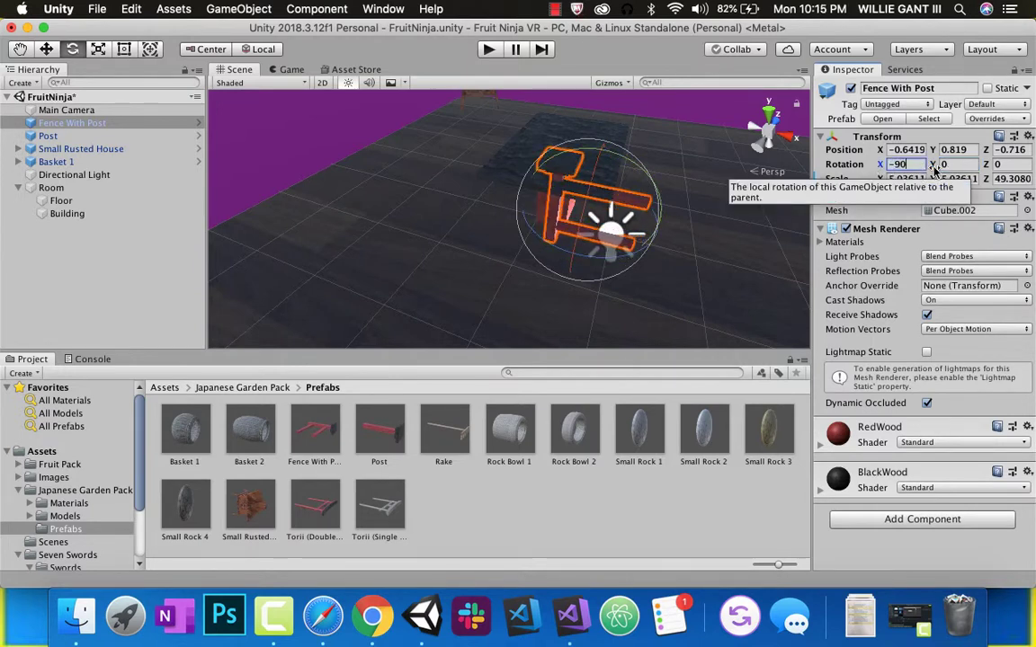
key(Tab)
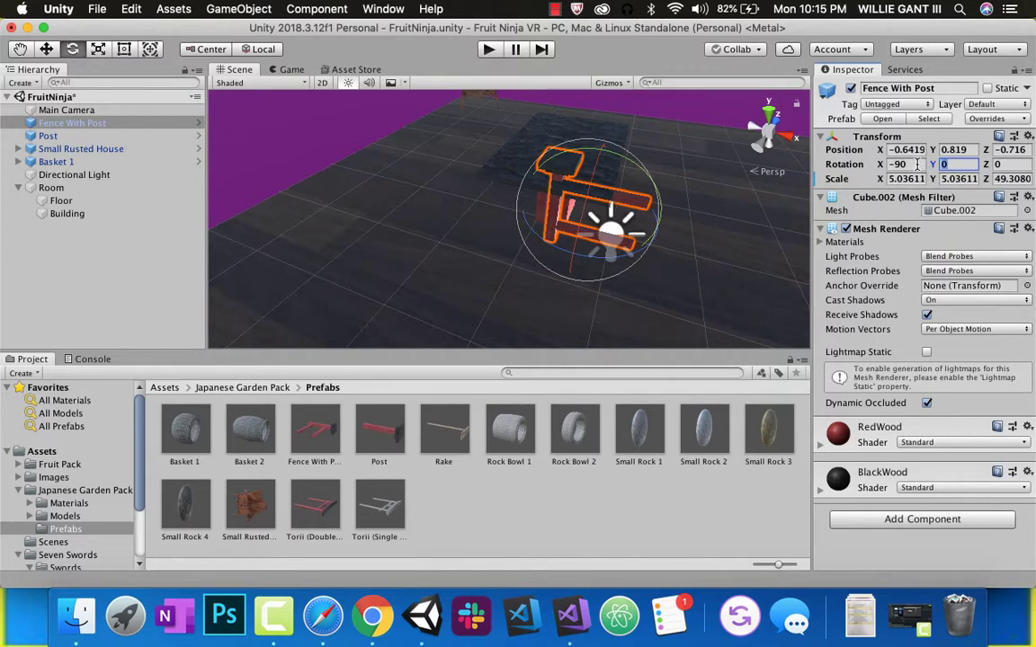
text(180)
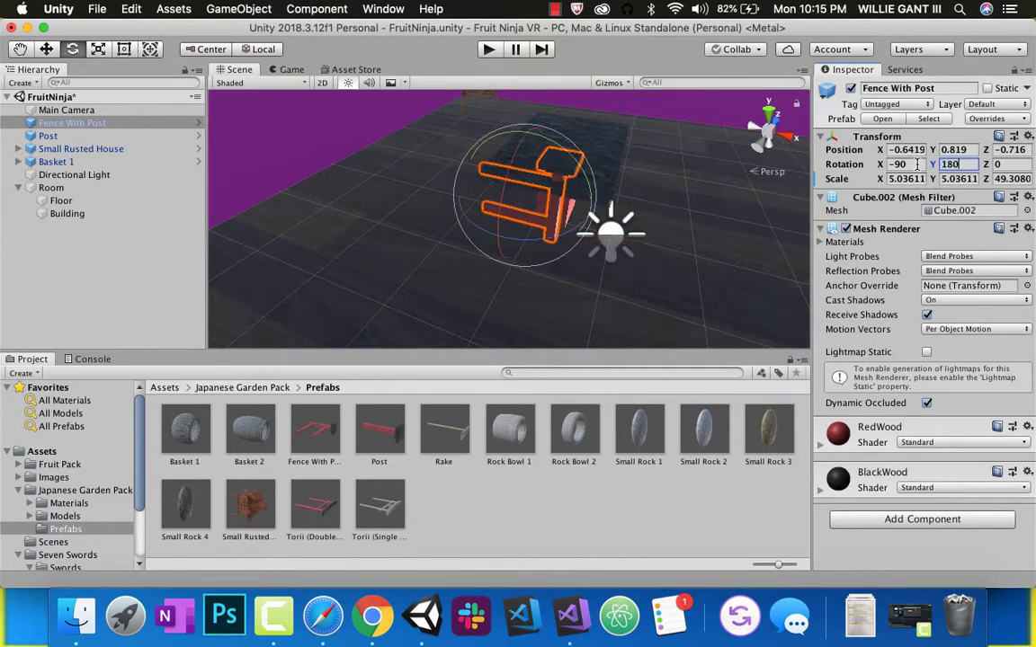
Select and frame the Fence With Post in the Scene view.
click(567, 183)
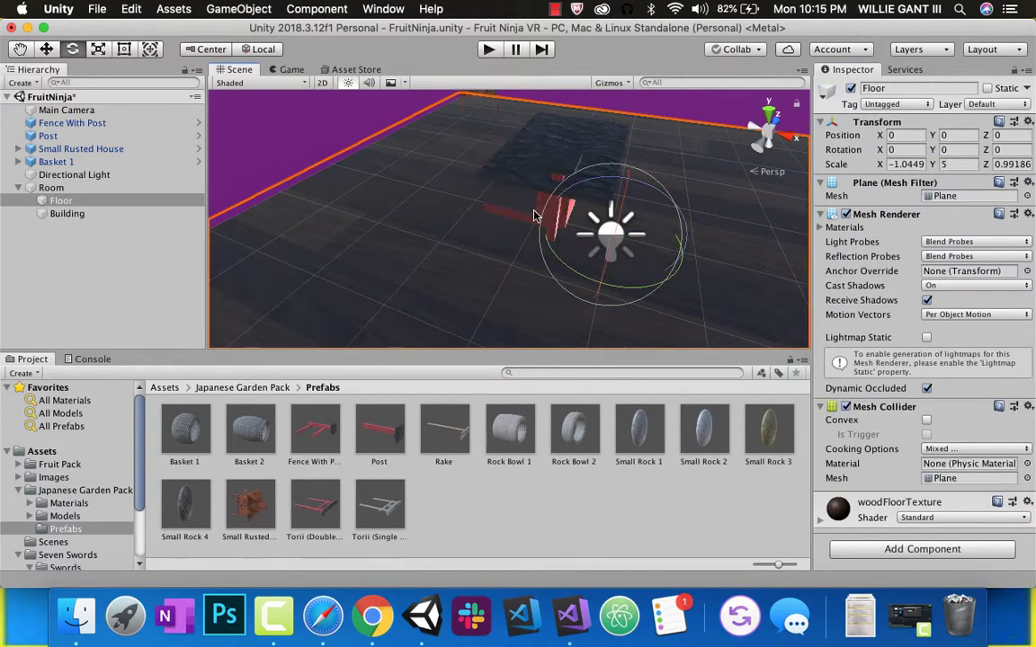
drag(559, 166, 561, 172)
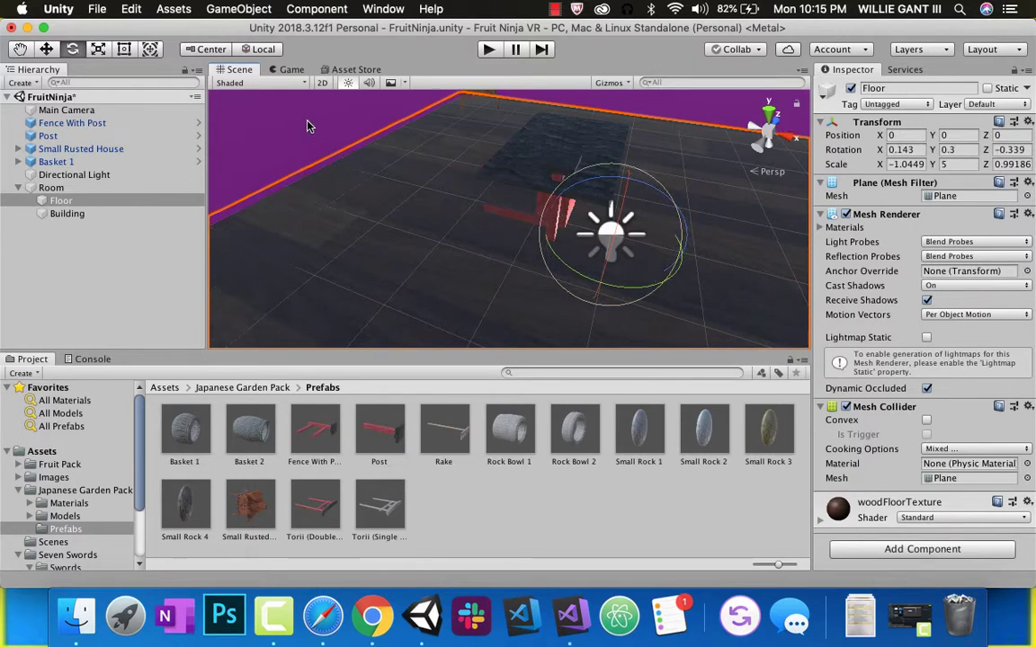
drag(79, 205, 71, 128)
double_click(71, 124)
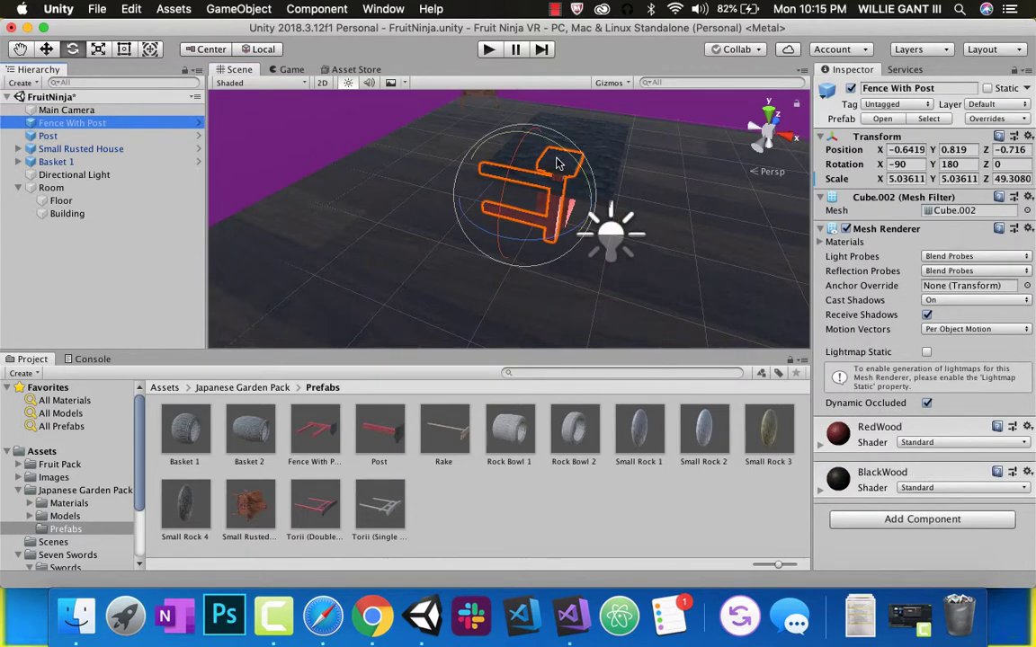
scroll(556, 163, up, 4)
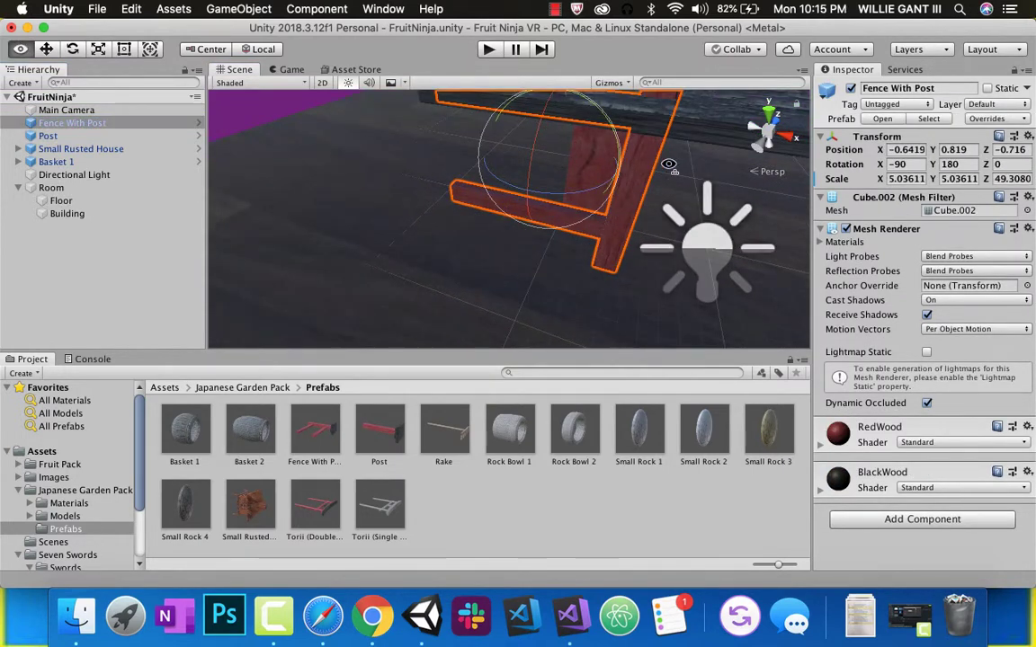
Shorten the Fence With Post along Z to a scale of 37.8498.
alt+drag(555, 162, 407, 136)
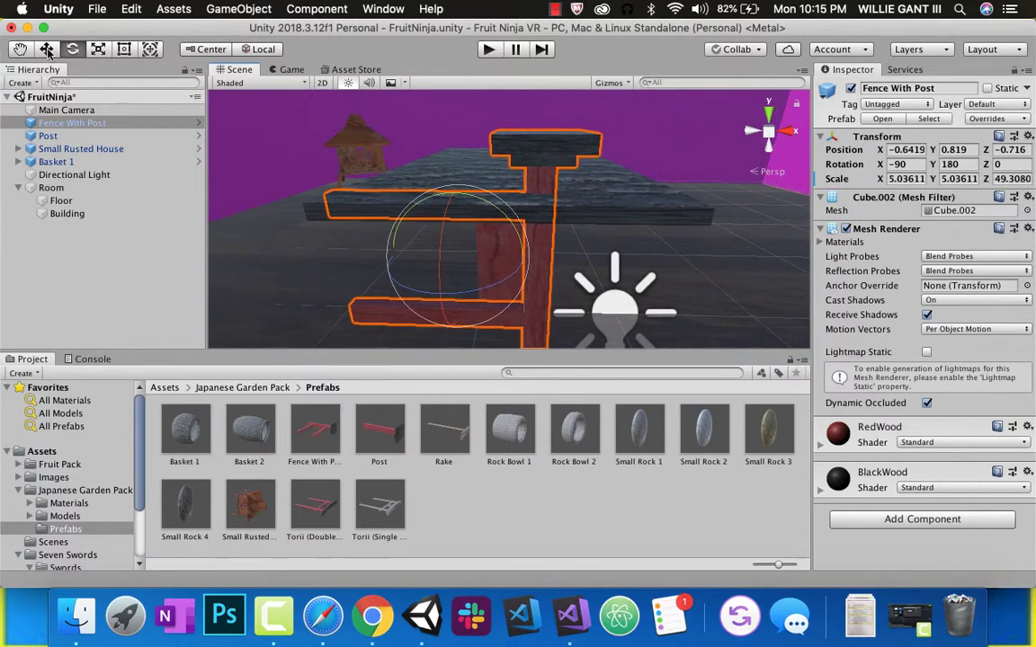
click(98, 50)
mouse_move(452, 196)
mouse_down()
mouse_move(455, 226)
mouse_move(450, 207)
mouse_up()
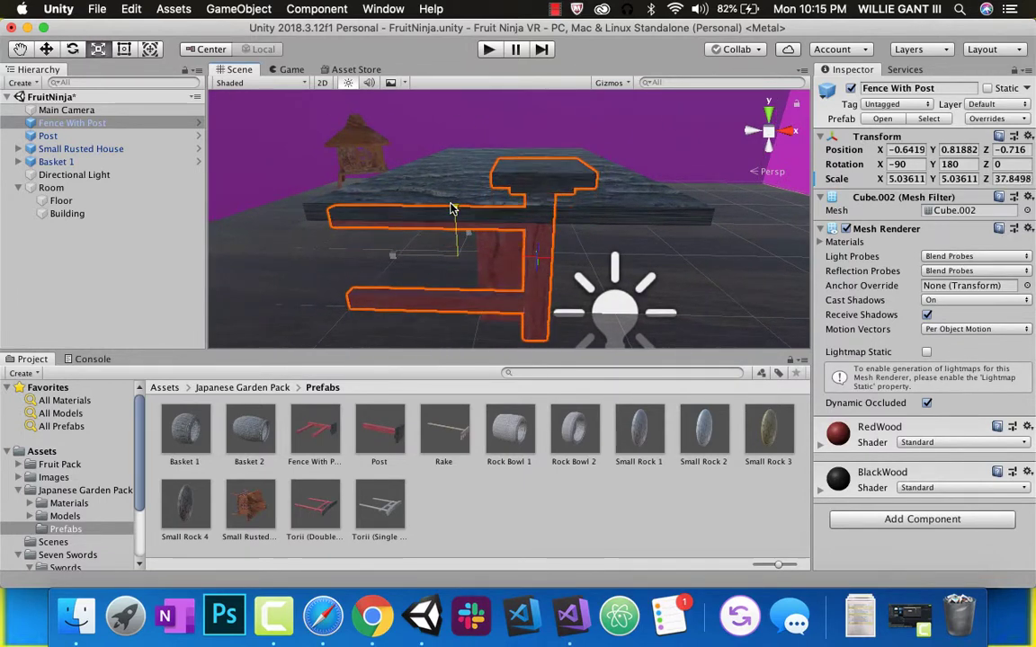
Move the fence under the table top to X -0.334, Y 0.681 as a leg.
click(46, 49)
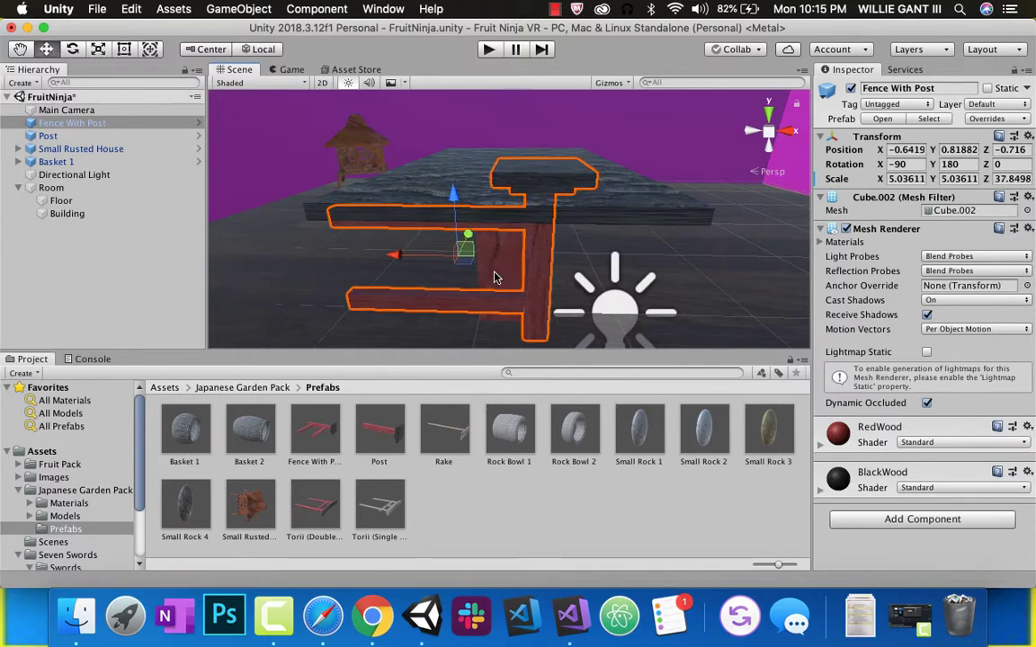
drag(431, 263, 559, 247)
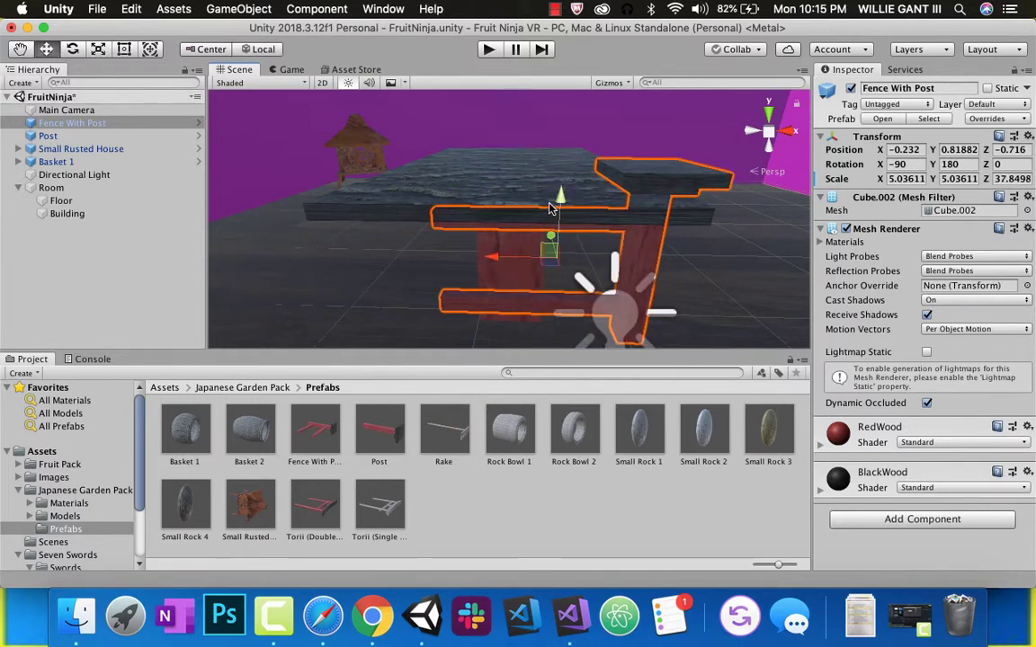
drag(551, 208, 534, 271)
key(w)
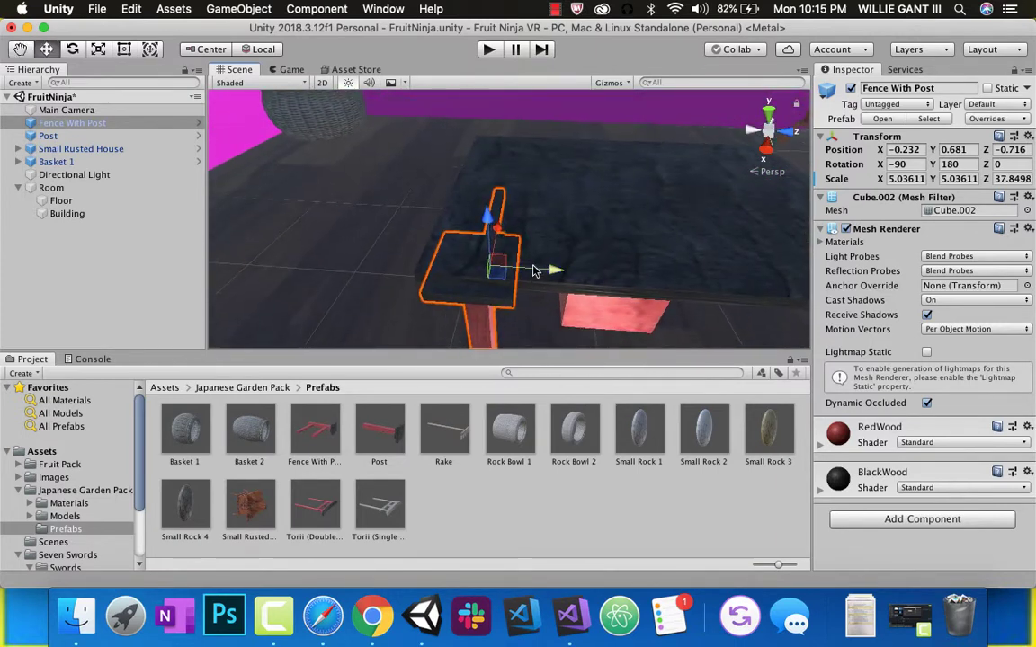
drag(501, 234, 564, 238)
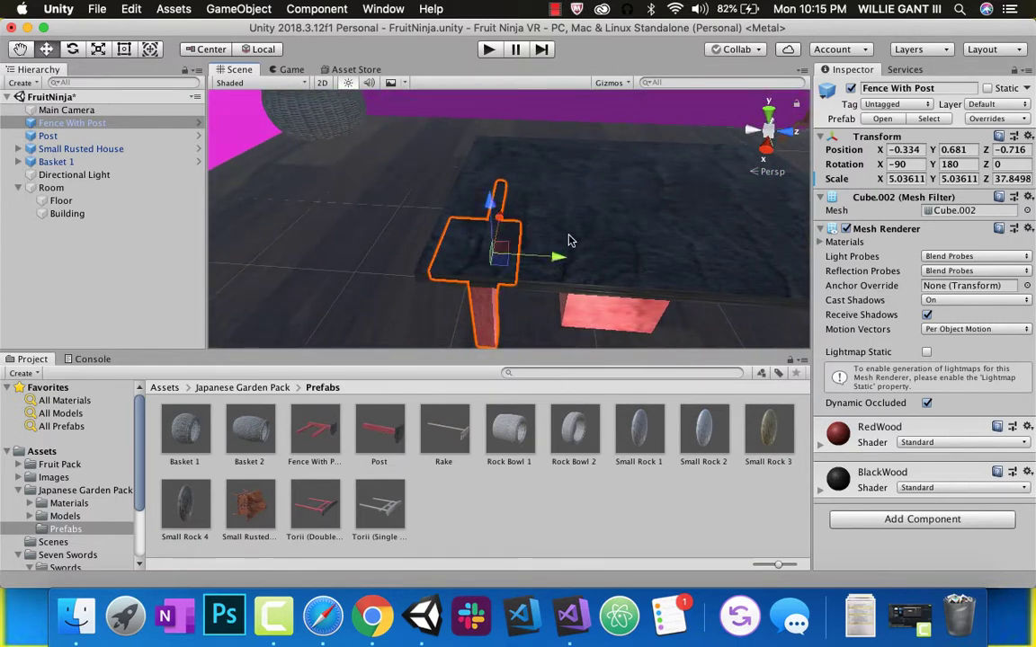
middle_drag(564, 238, 514, 151)
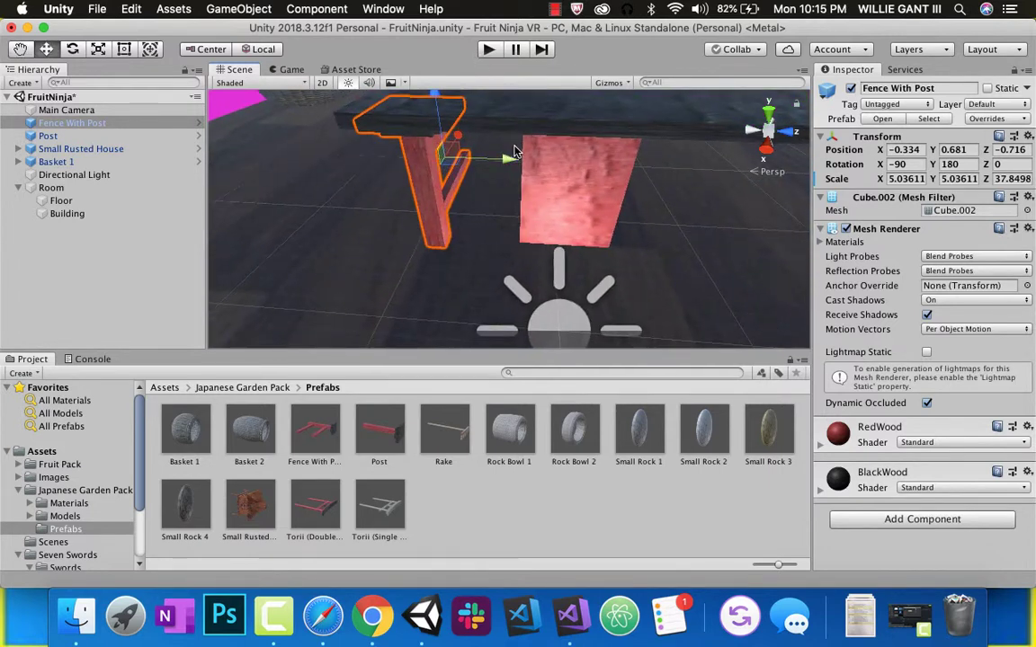
Duplicate Fence With Post and slide the copy to Z 0.839 at the table's far end.
right_click(63, 117)
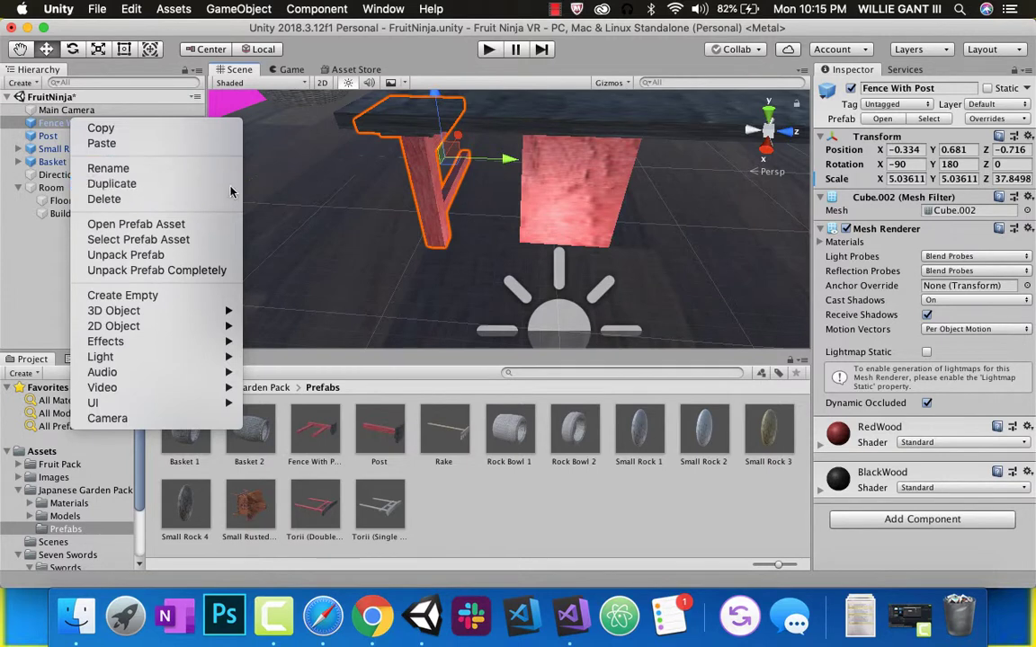
click(109, 184)
drag(503, 163, 775, 177)
middle_drag(450, 228, 308, 224)
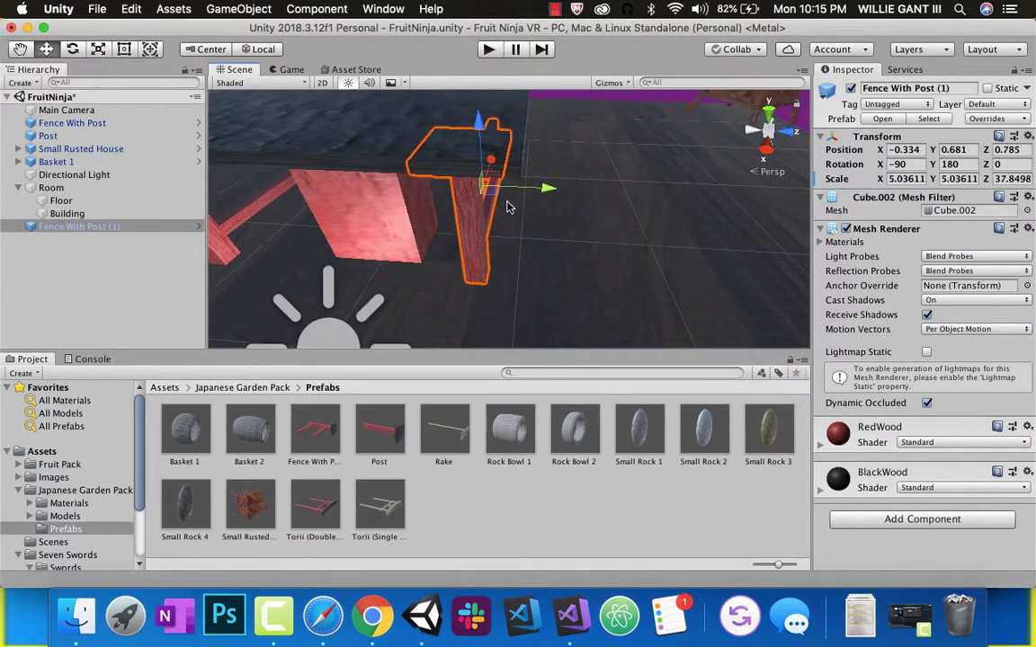
drag(537, 196, 558, 194)
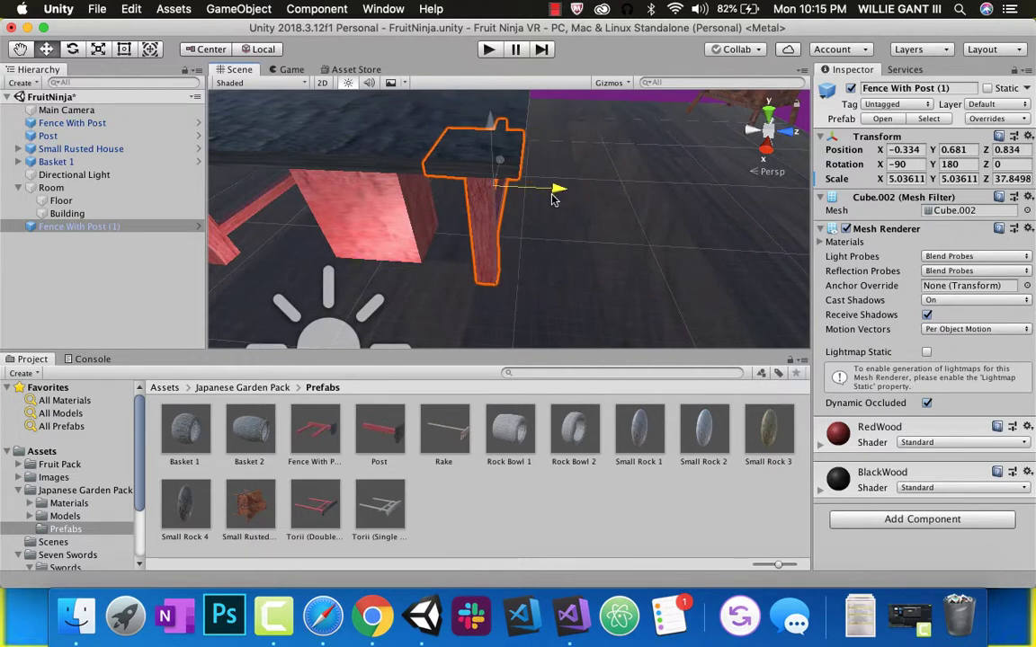
middle_drag(482, 219, 620, 220)
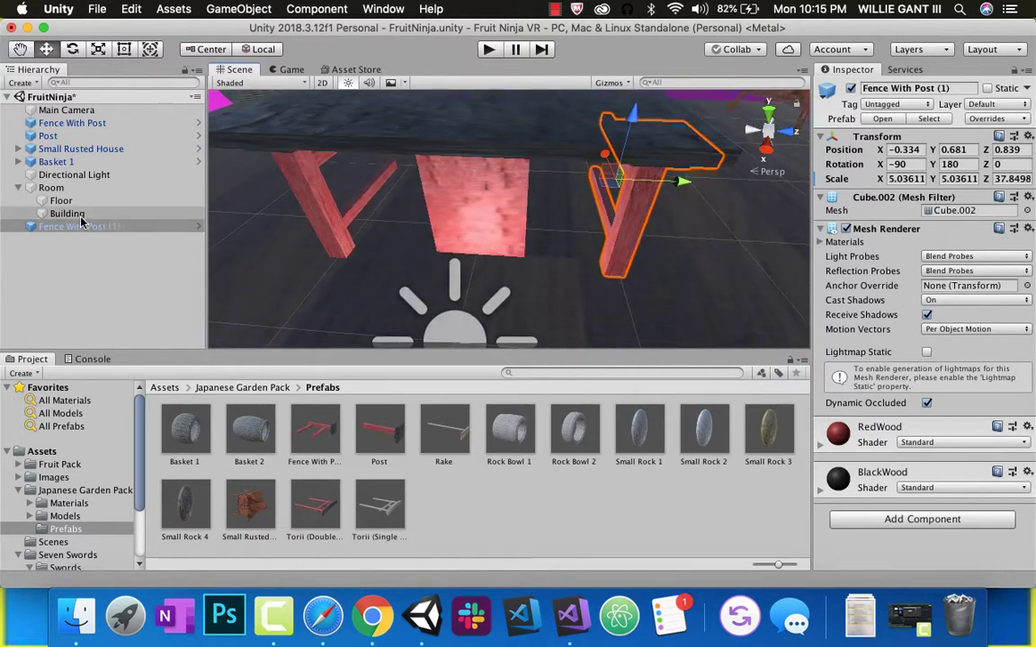
Create an empty object under Room named Table.
right_click(42, 193)
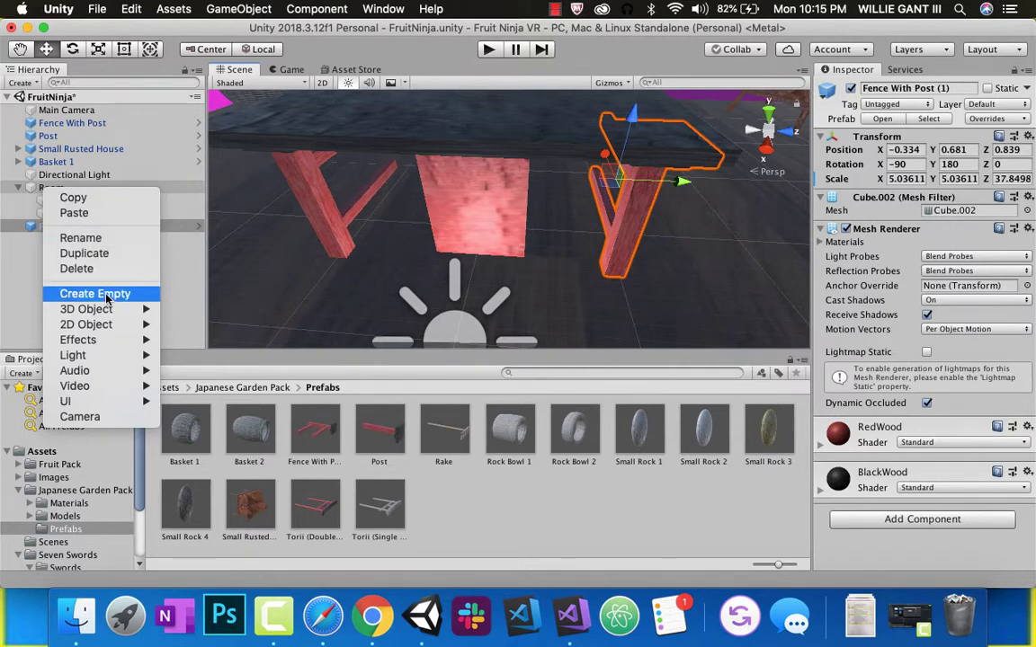
click(99, 294)
click(902, 87)
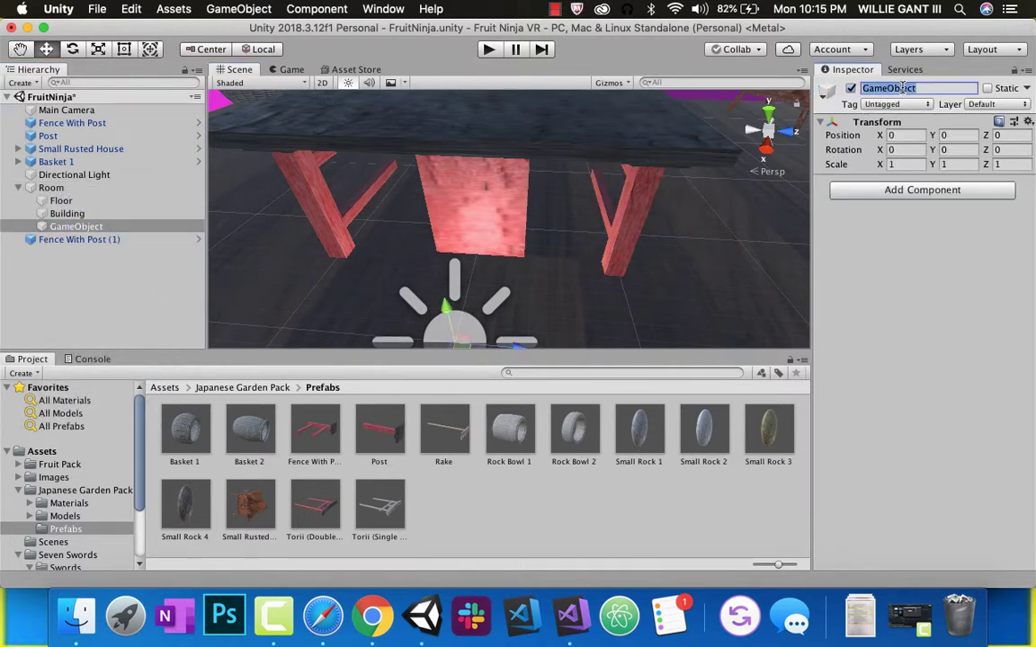
text(Table)
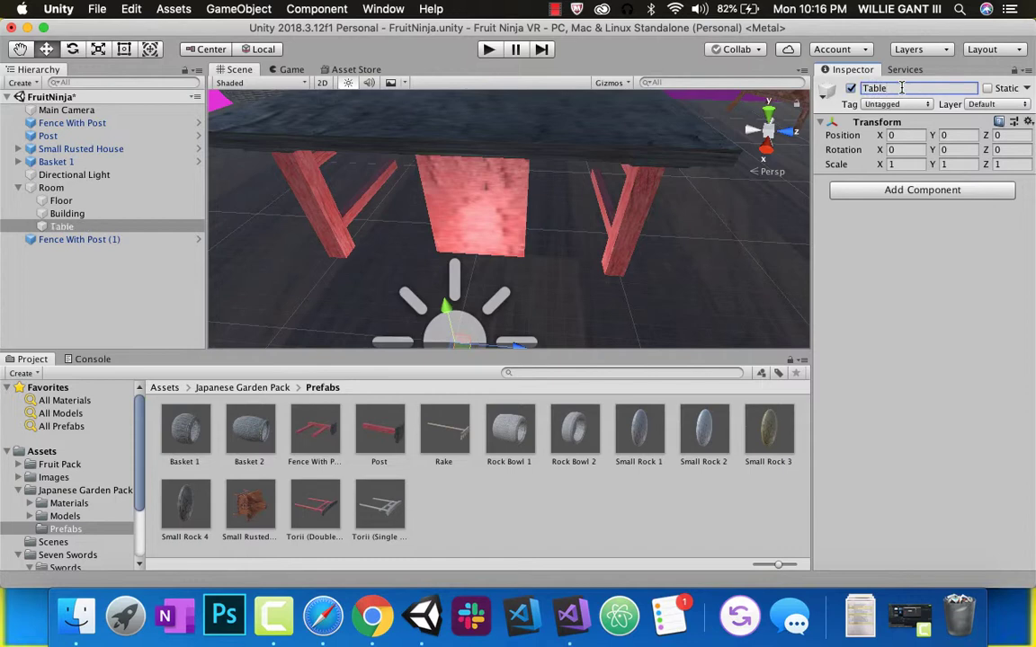
Parent both Fence With Post legs and the Post into Table, then collapse the group.
drag(90, 238, 59, 228)
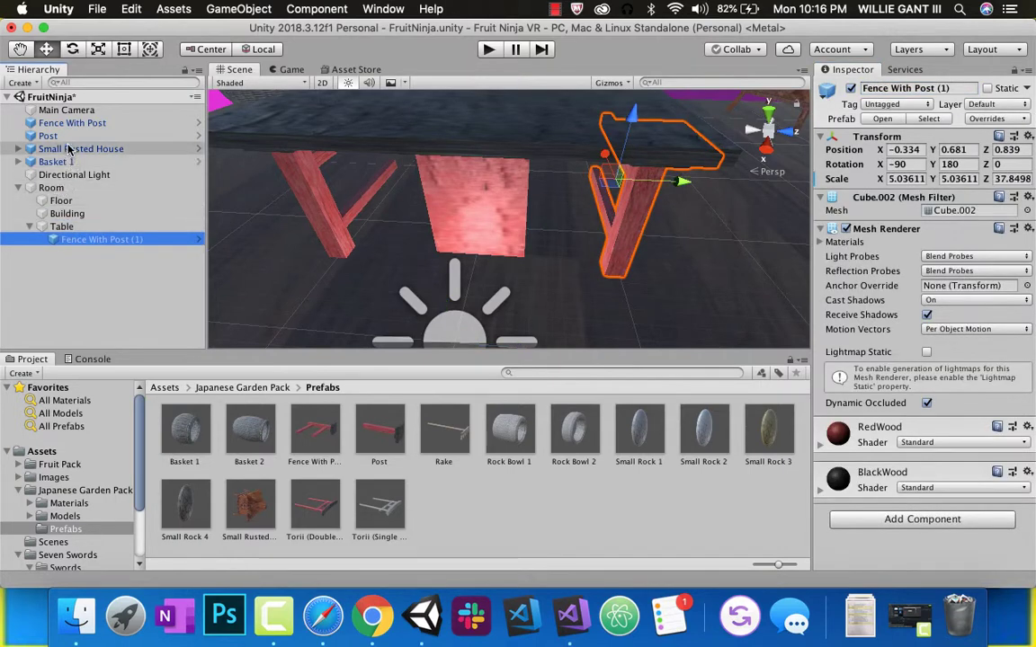
drag(72, 123, 63, 227)
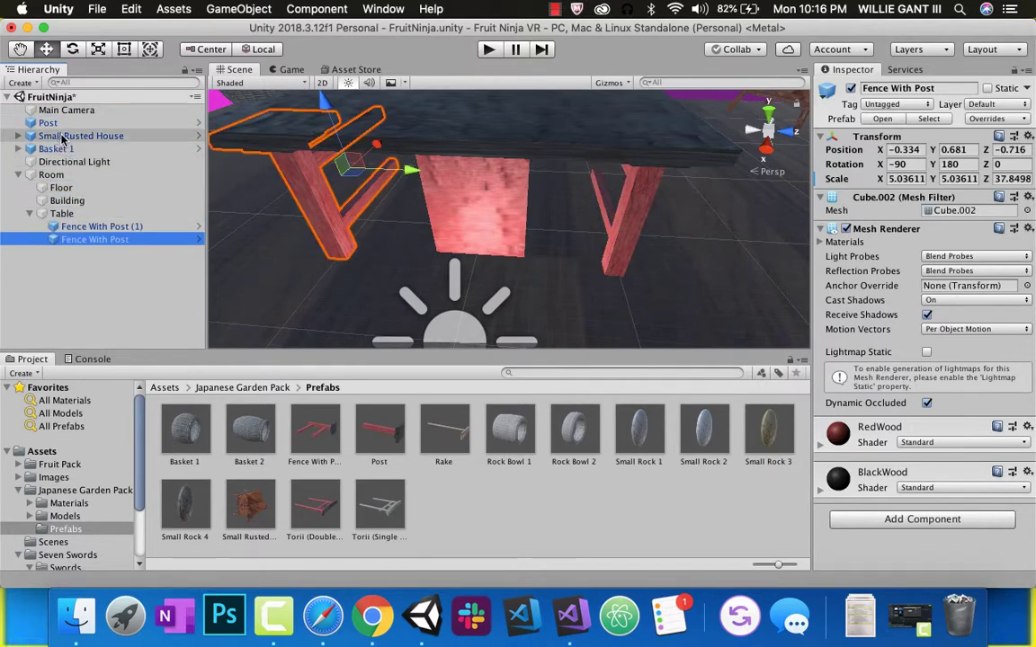
click(54, 136)
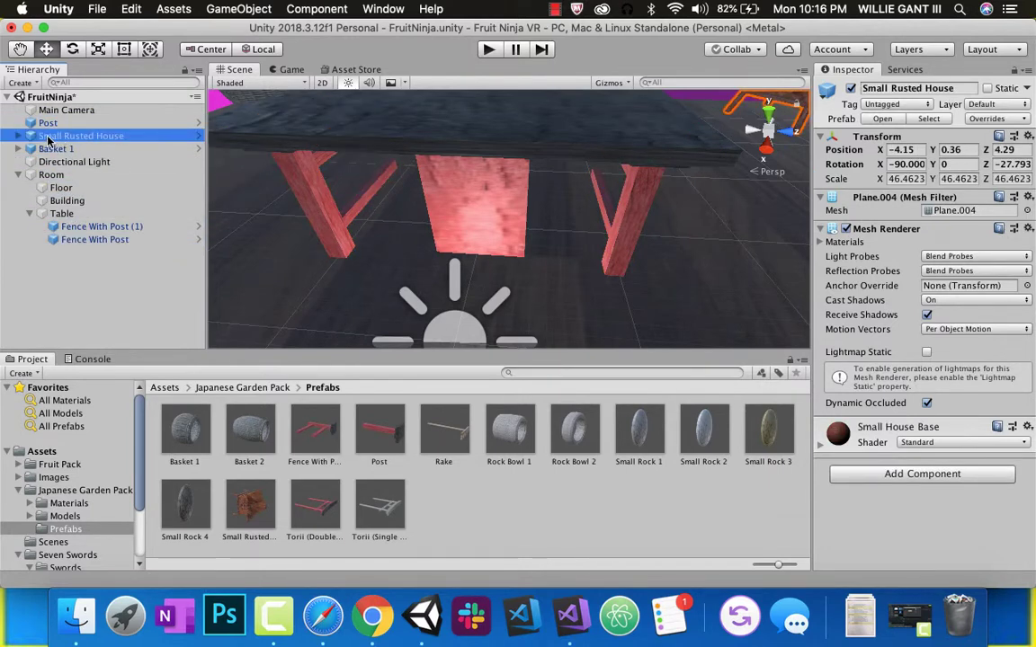
drag(45, 123, 51, 198)
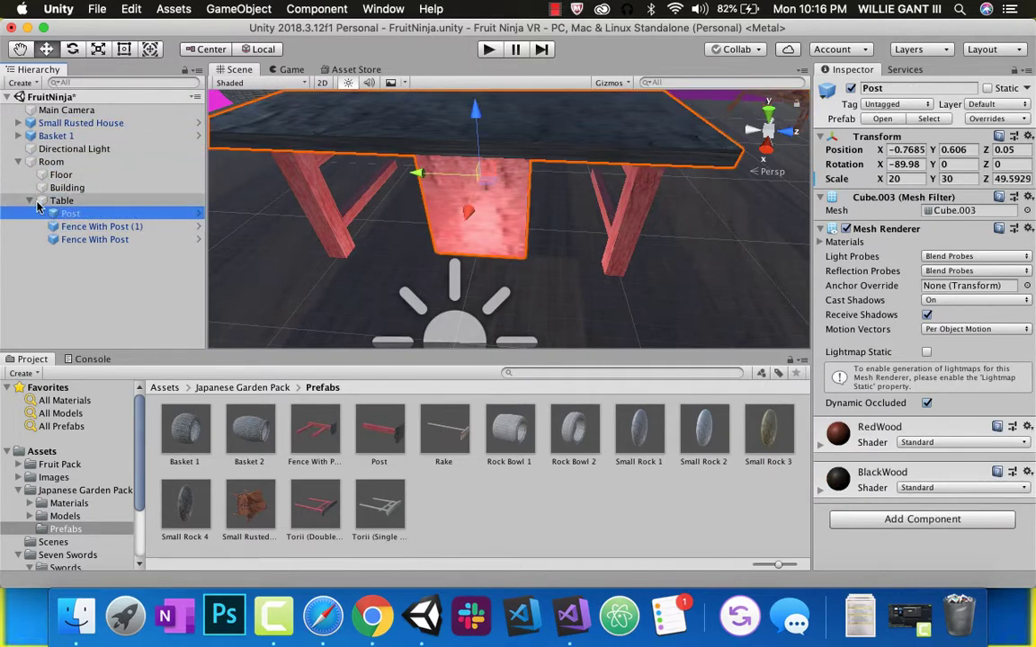
click(31, 200)
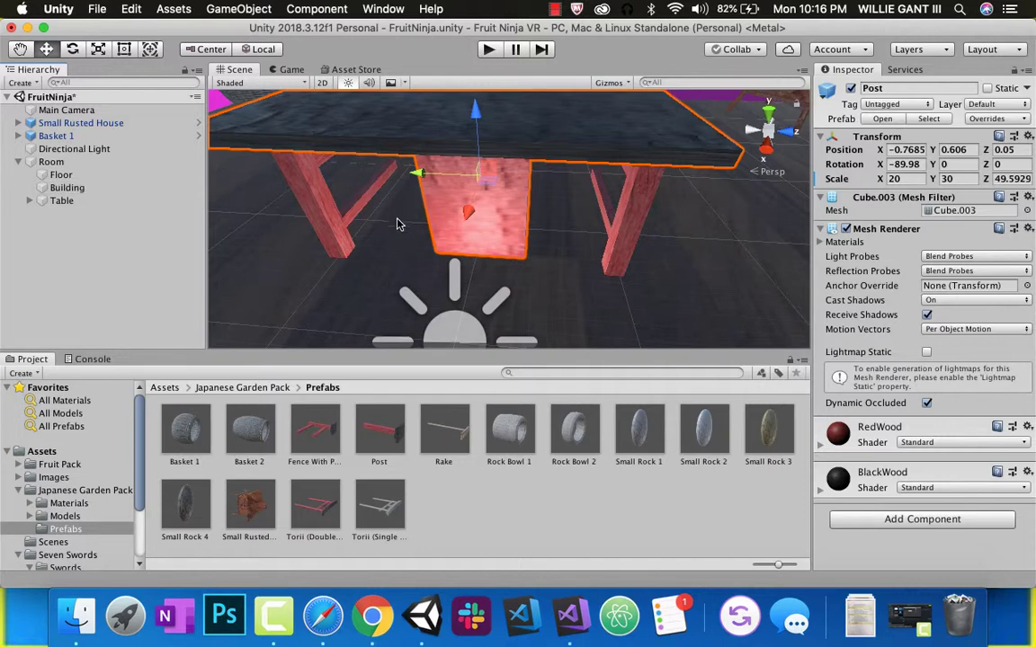
scroll(409, 189, down, 5)
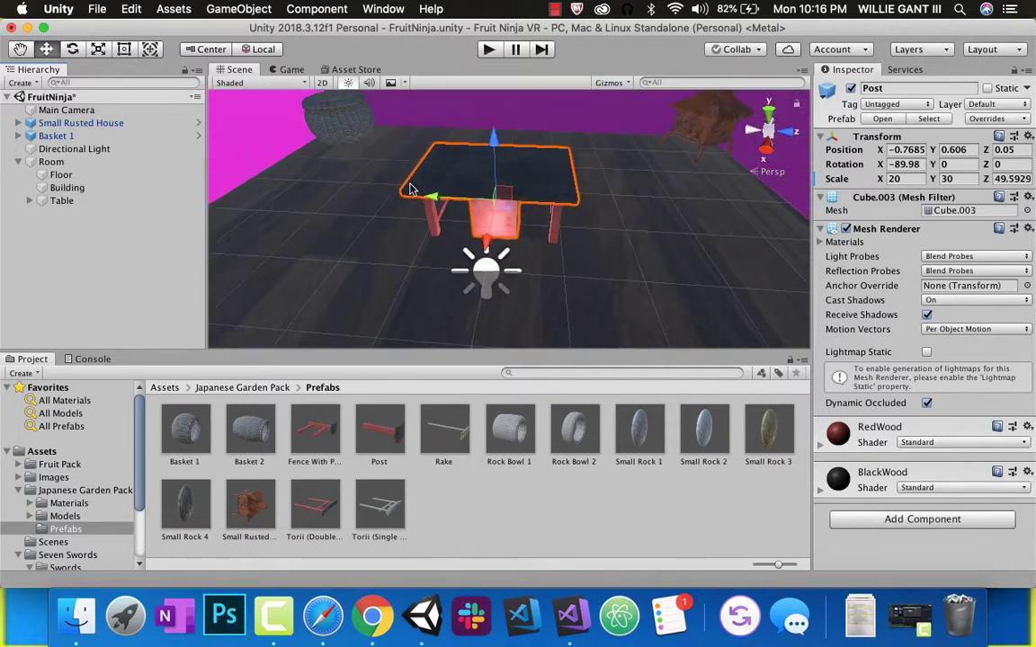
alt+drag(327, 212, 355, 225)
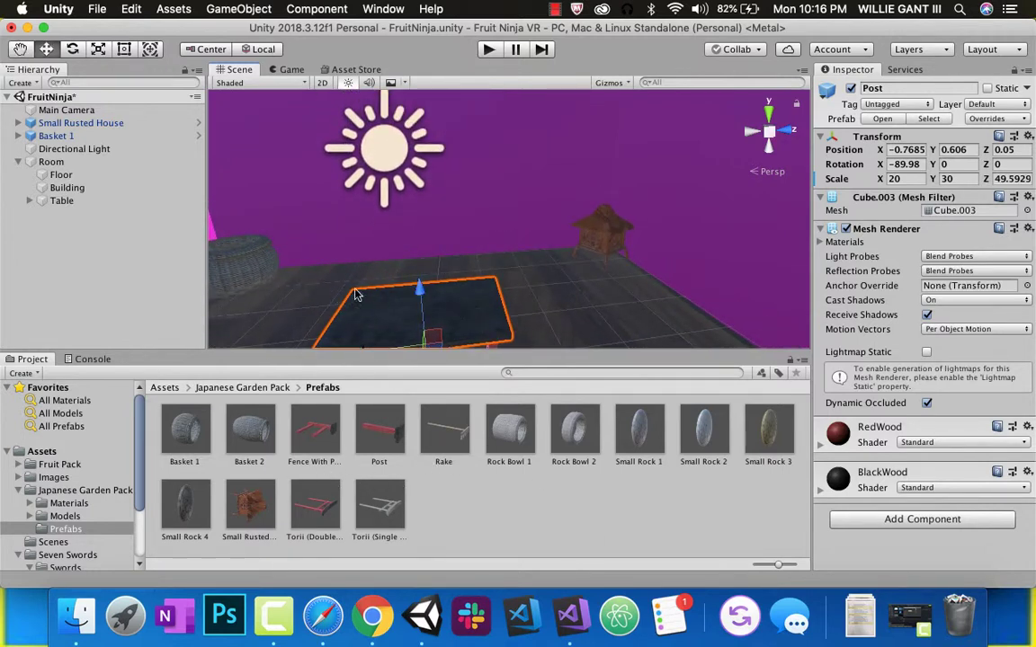
alt+drag(356, 294, 390, 250)
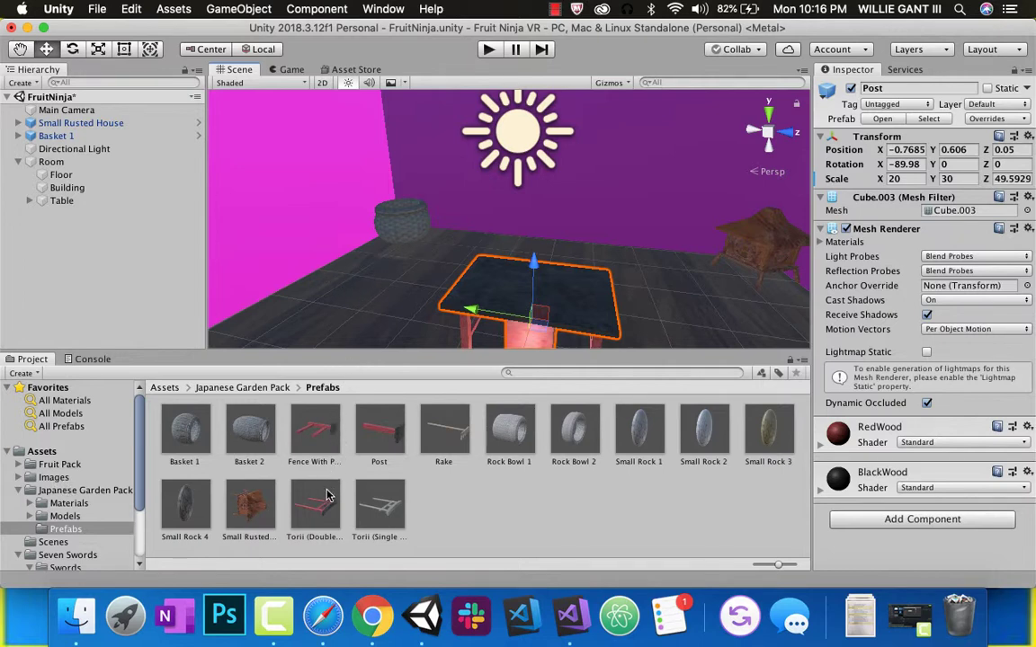
Place a Torii (Single Color) gate in the room and scale it to about half size.
drag(389, 510, 375, 263)
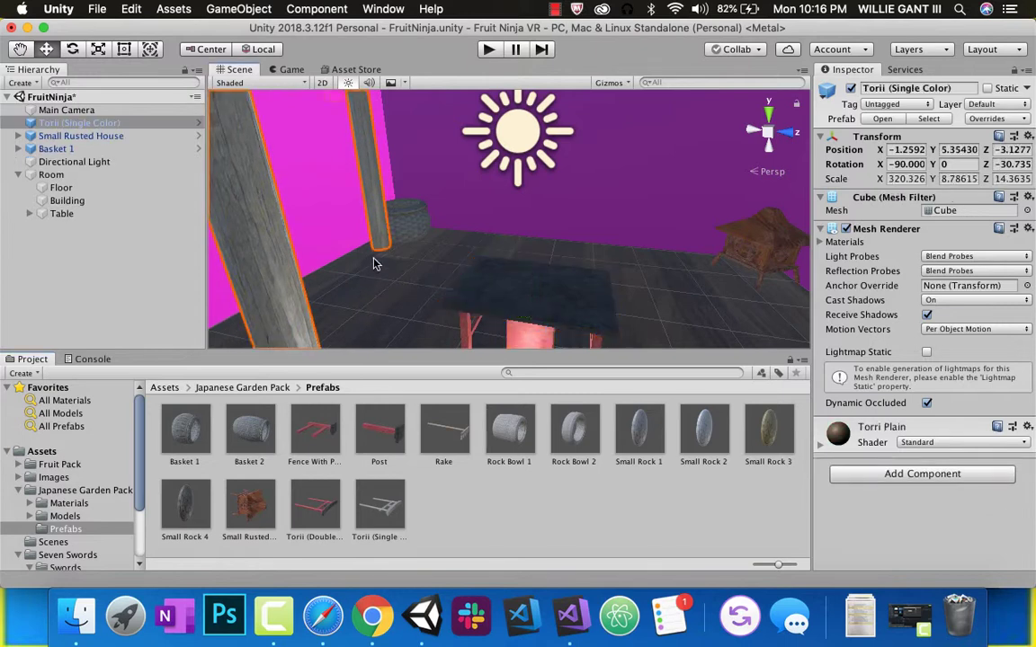
key(f)
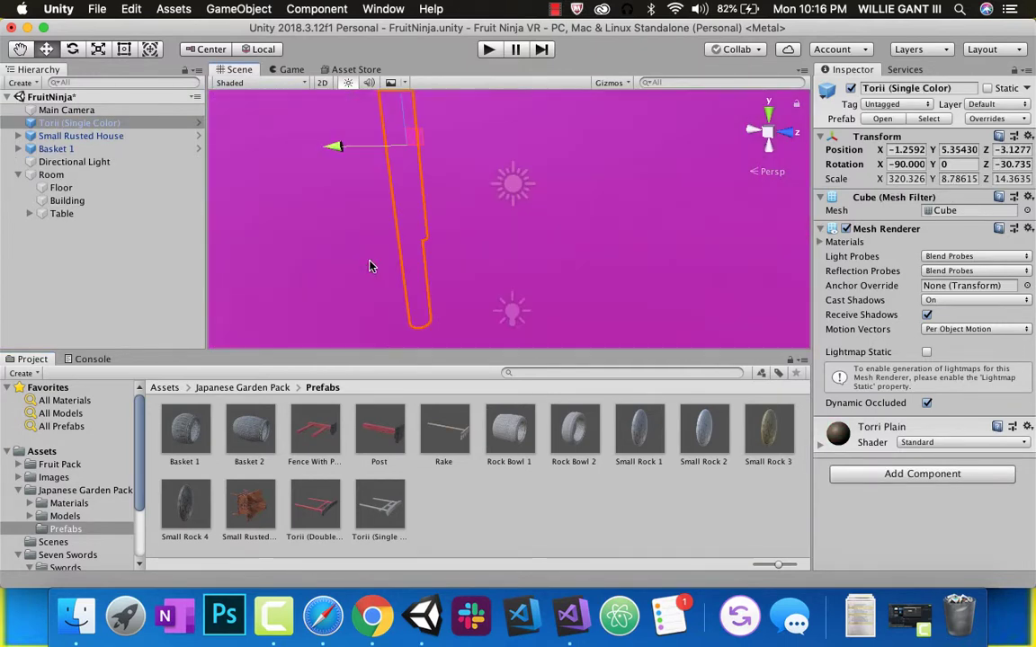
click(95, 48)
drag(398, 148, 579, 199)
click(46, 49)
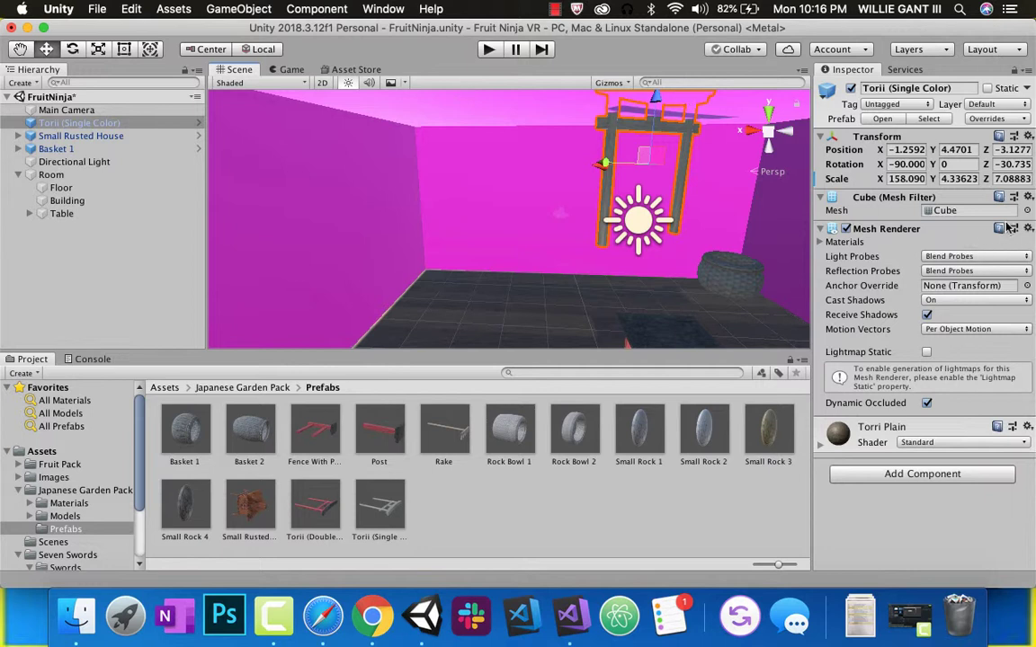
Set the gate's Z rotation to 0 and position it on the floor at X 0.52, Y 2.49.
click(1018, 166)
text(0)
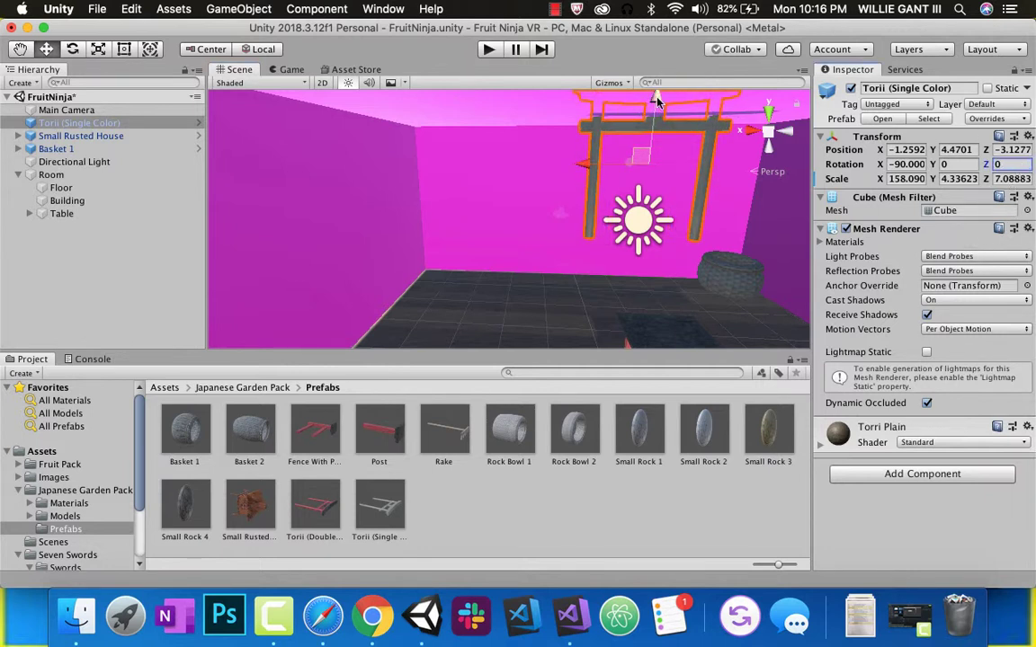
drag(657, 102, 649, 158)
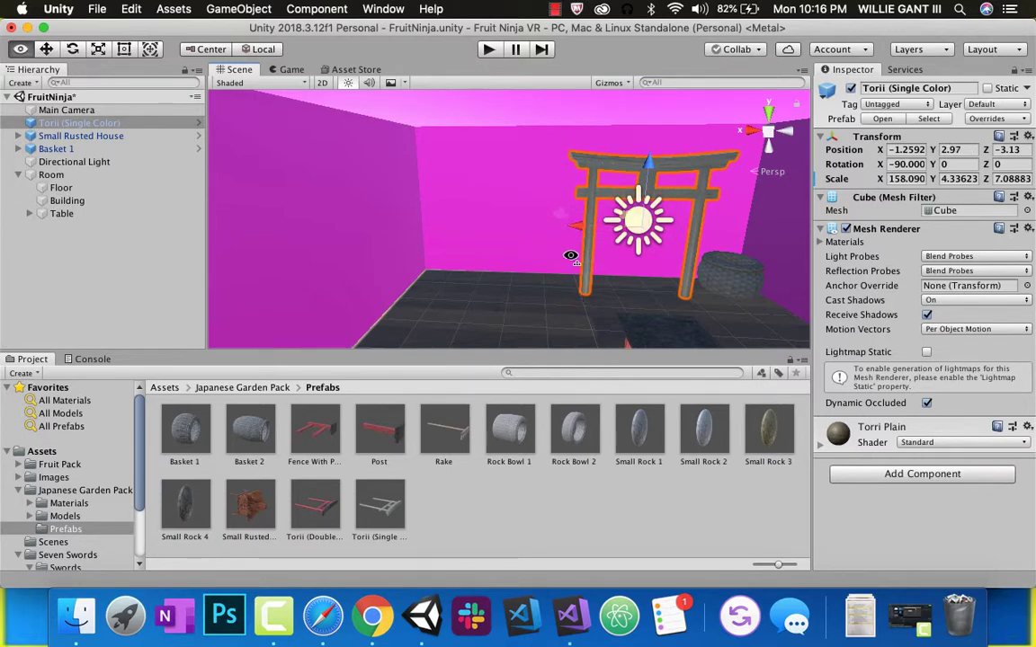
alt+drag(570, 256, 563, 214)
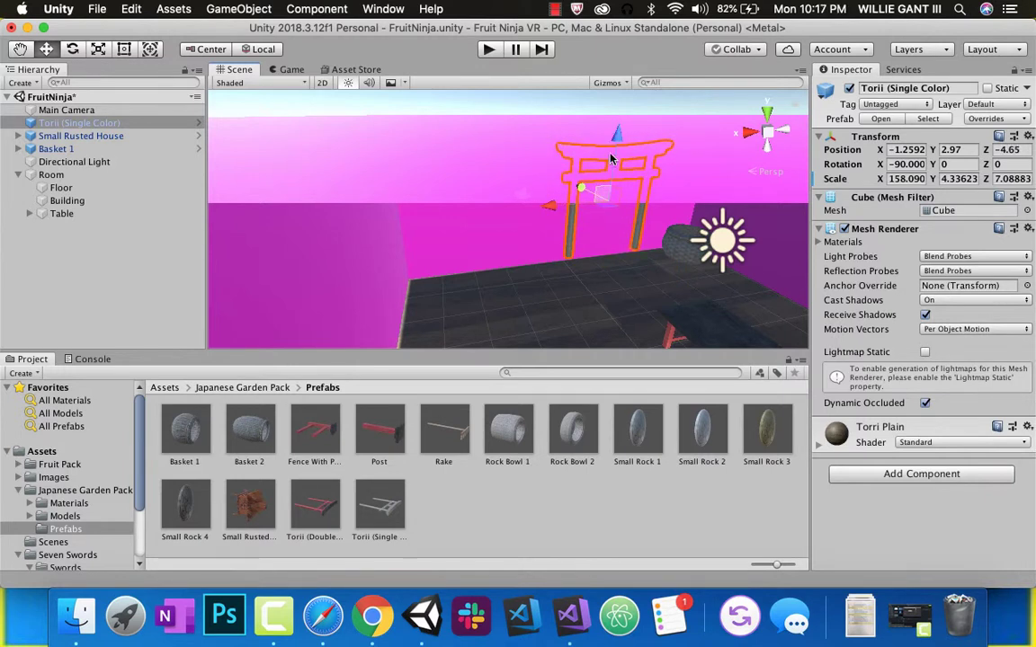
drag(582, 161, 628, 203)
middle_drag(628, 203, 475, 189)
drag(434, 191, 378, 191)
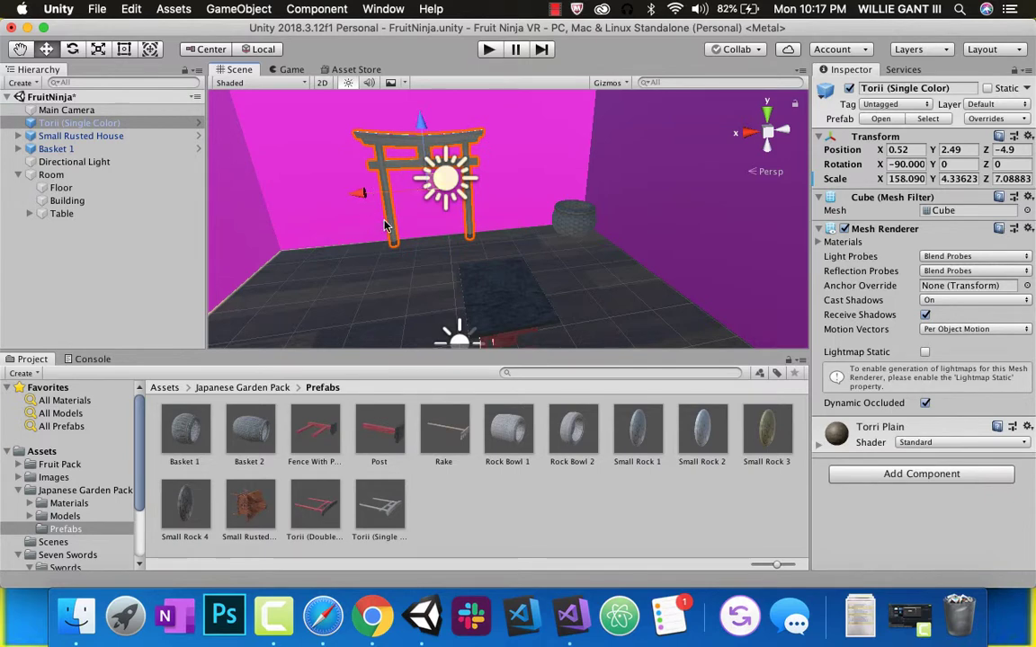
right_drag(385, 225, 297, 169)
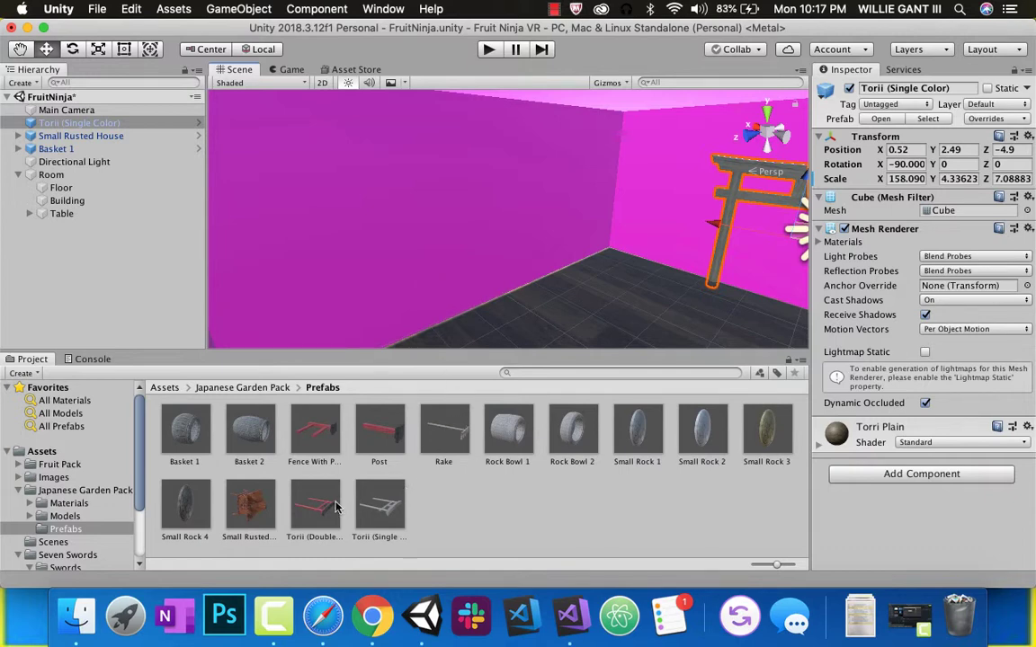
Place a Torii (Double Color) gate and set its rotation to -90, 0, -90.
drag(337, 520, 542, 232)
right_drag(542, 232, 689, 256)
alt+drag(621, 243, 534, 194)
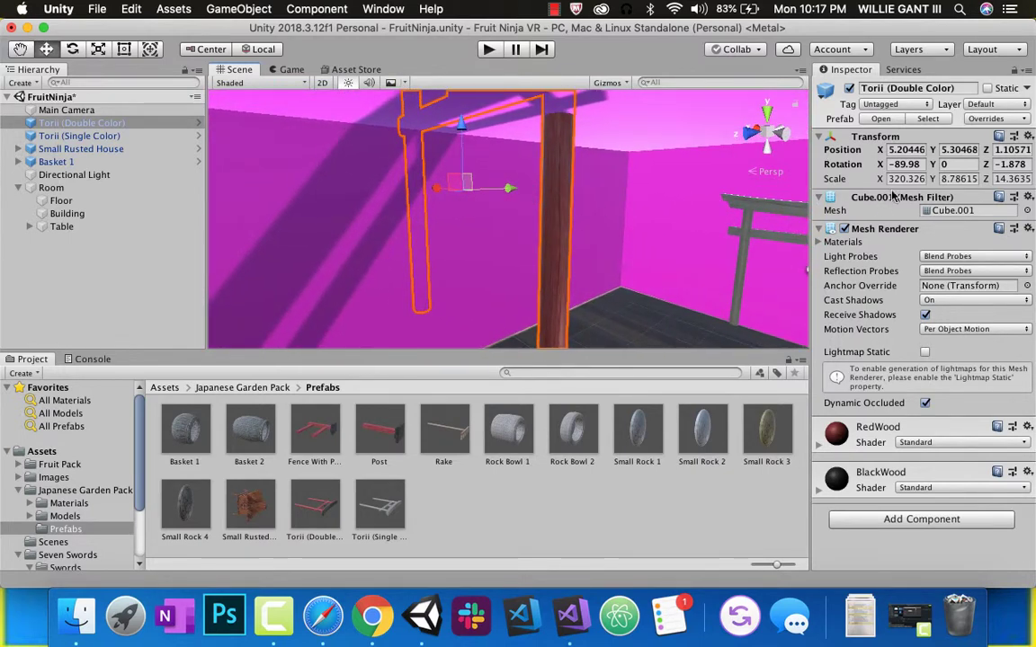
double_click(906, 166)
text(0)
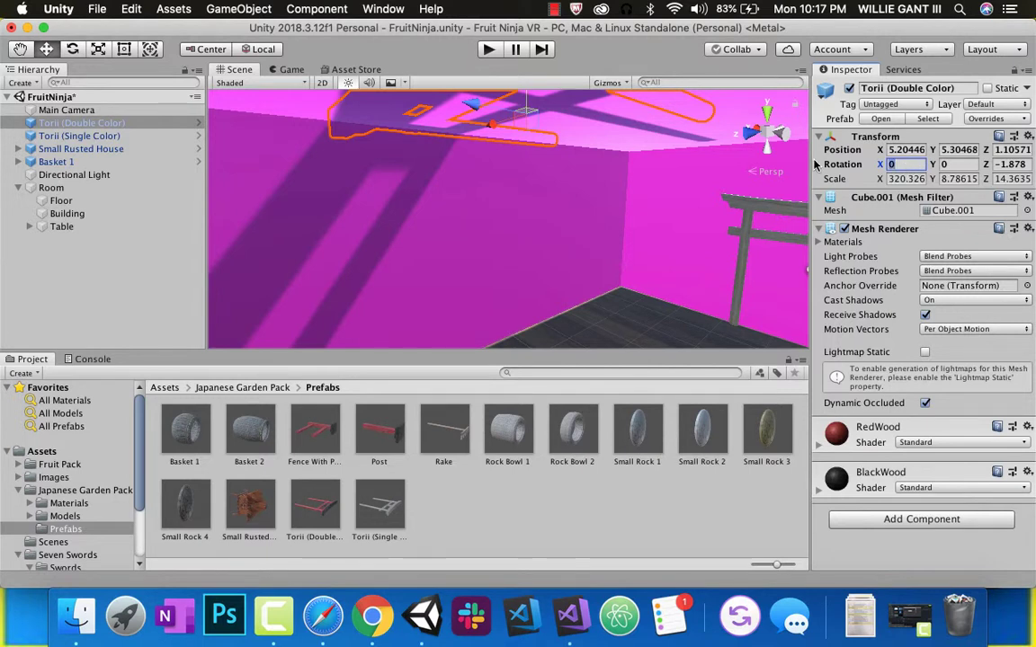
text(-90)
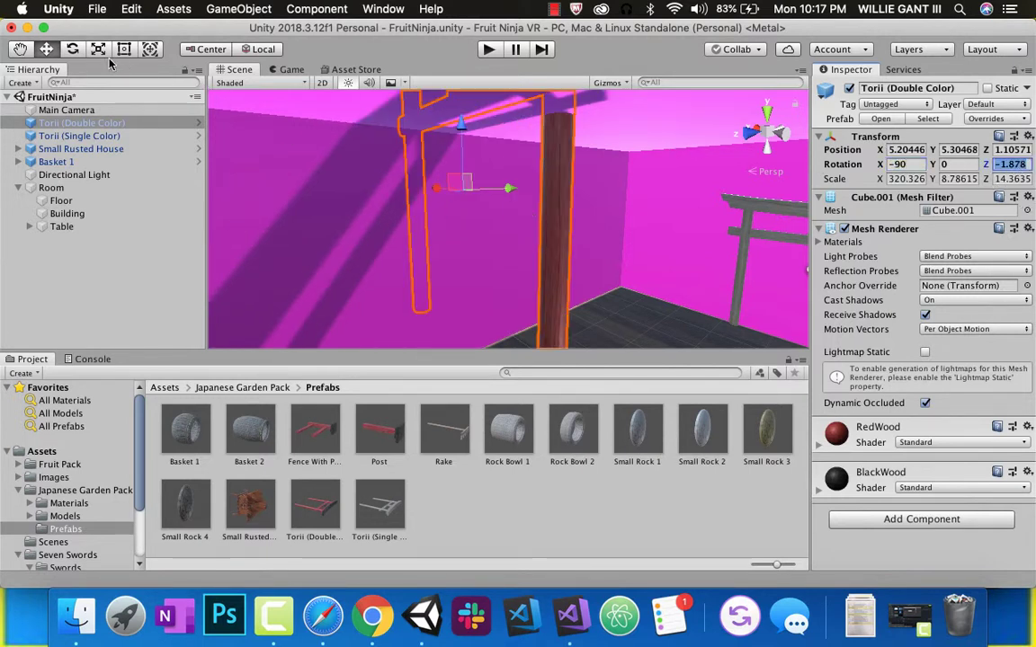
click(73, 50)
drag(461, 198, 596, 172)
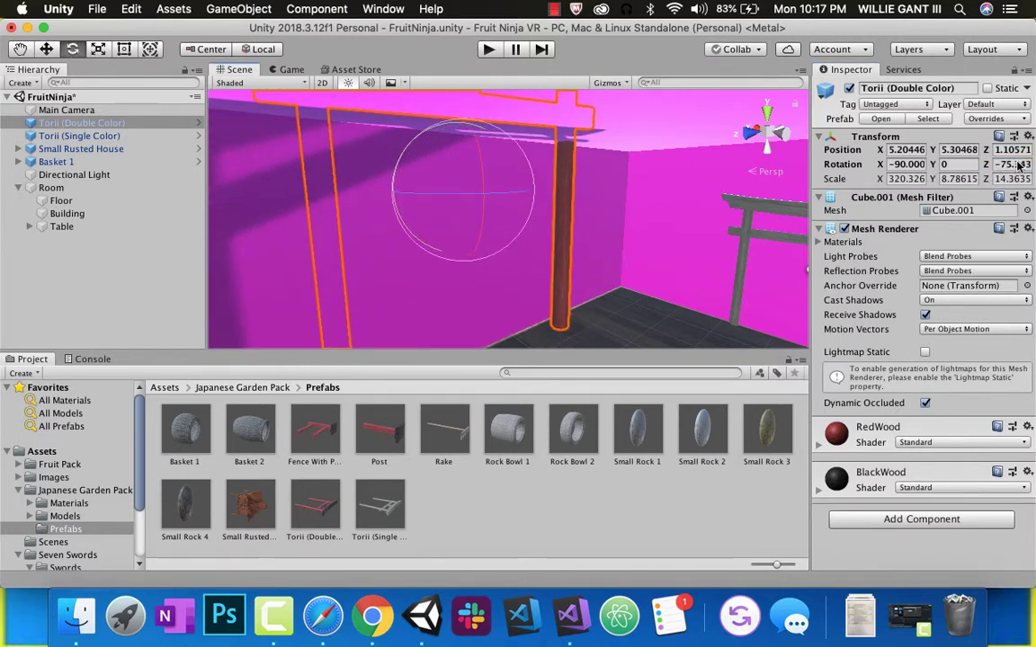
text(-90)
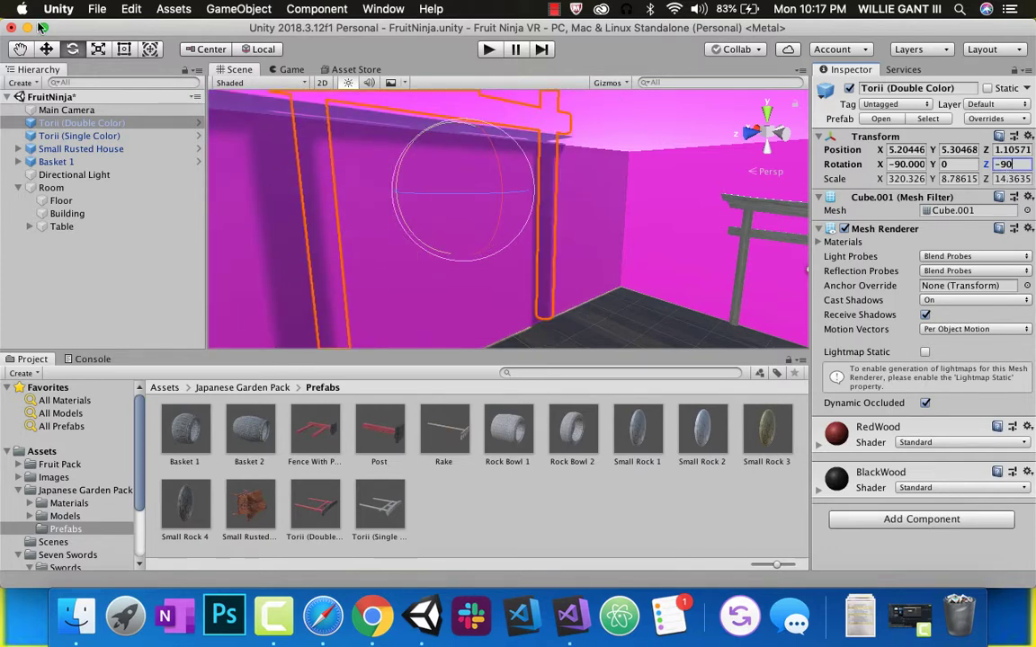
Scale the gate to about half size and lower it onto the floor near the wall.
click(98, 49)
drag(465, 193, 444, 196)
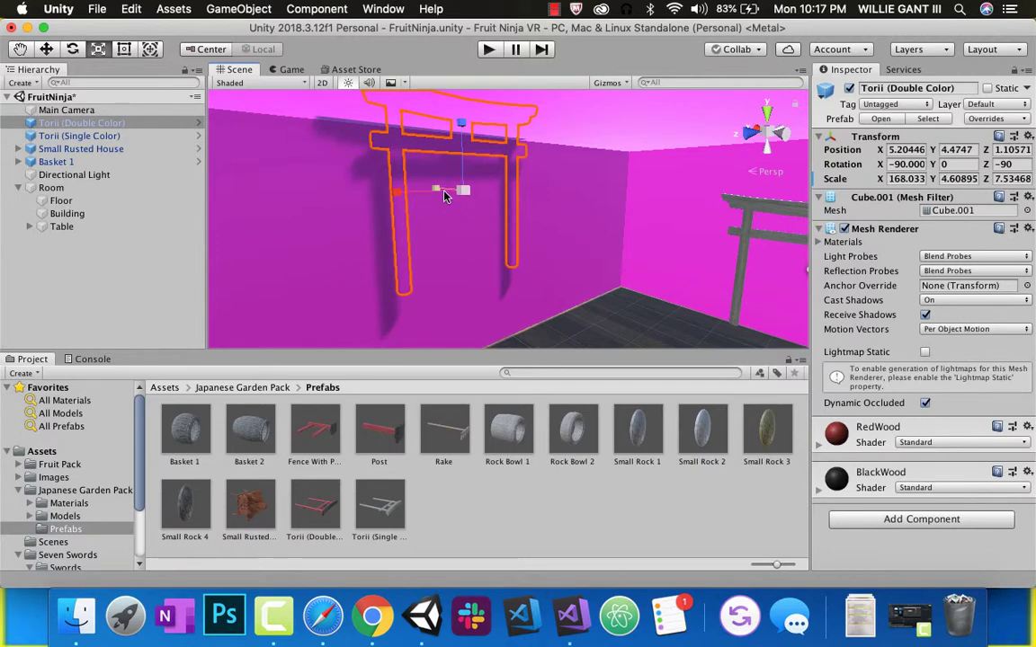
click(47, 49)
mouse_move(458, 128)
right_down()
mouse_move(463, 140)
mouse_move(472, 112)
right_up()
drag(474, 110, 319, 280)
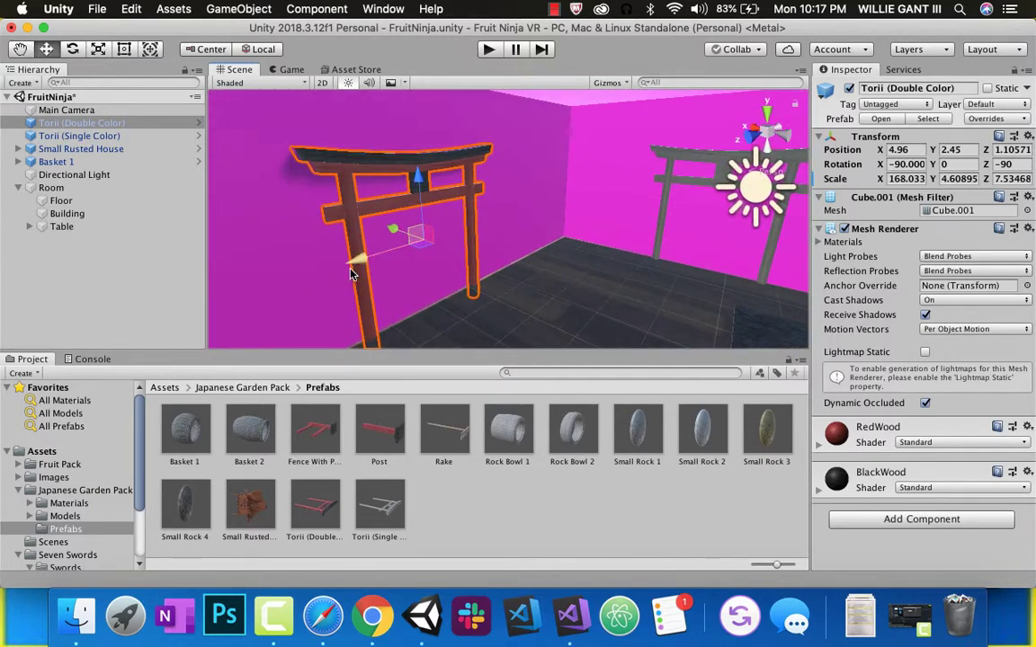
drag(315, 241, 548, 247)
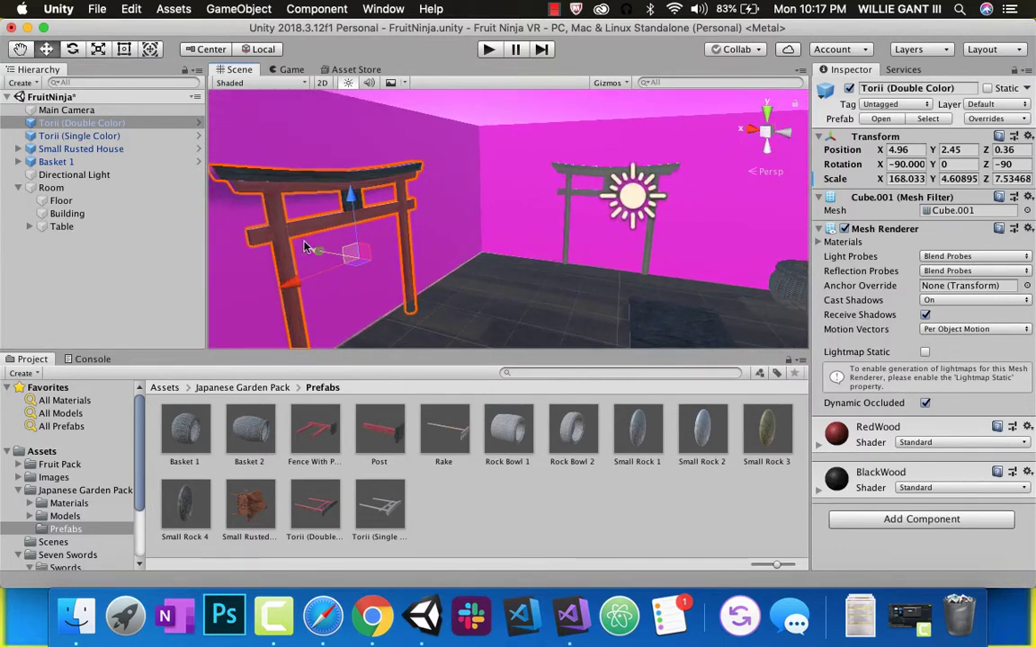
Duplicate Torii (Double Color) and move the copy across the room to X -5.13.
right_click(88, 122)
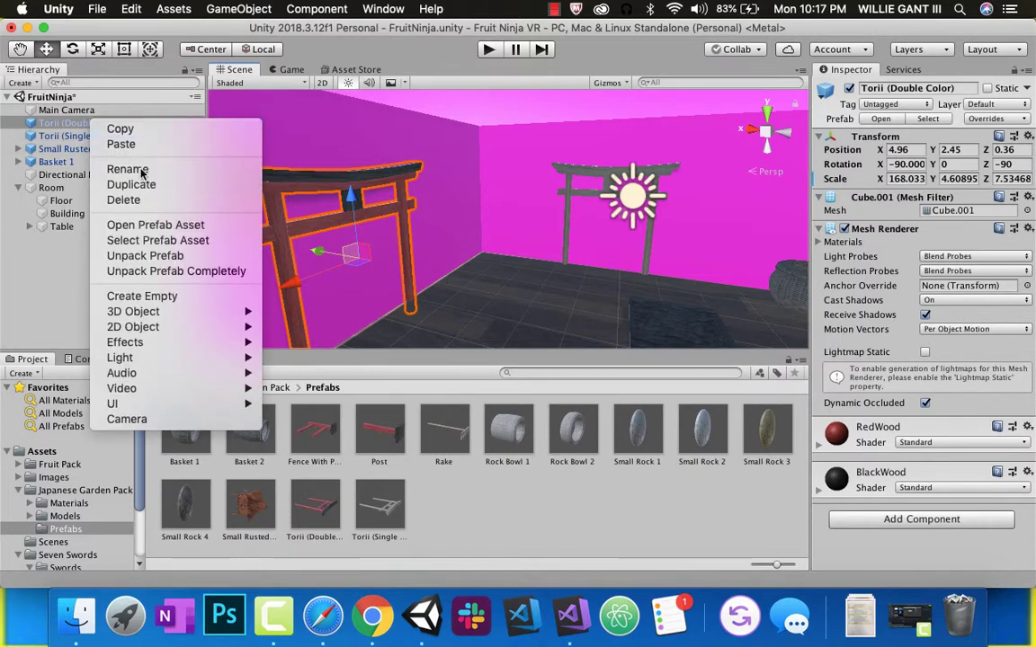
click(149, 187)
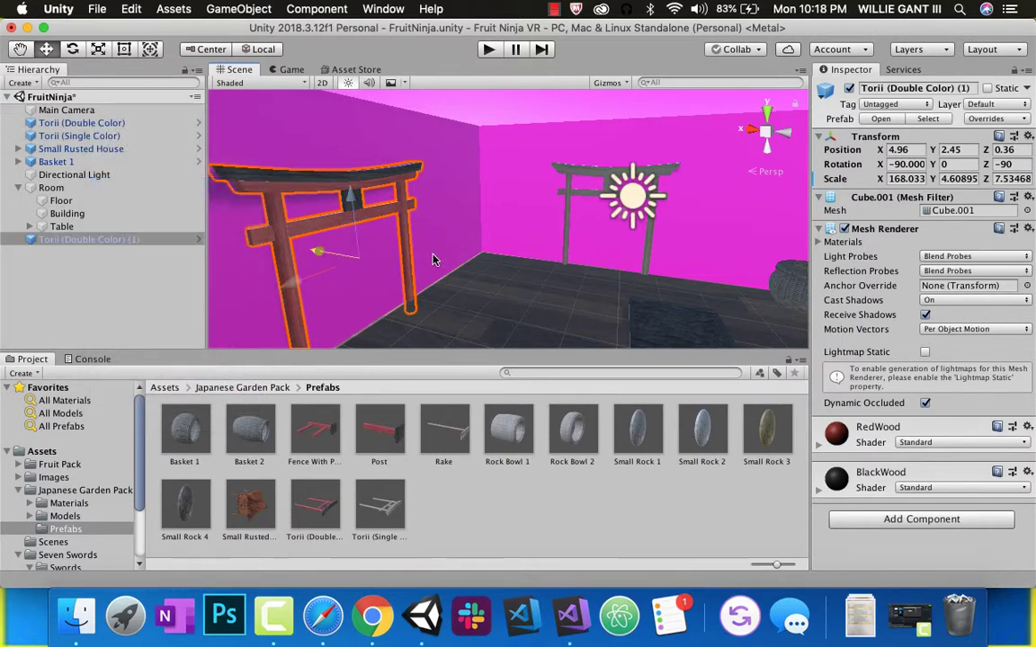
alt+drag(432, 260, 269, 181)
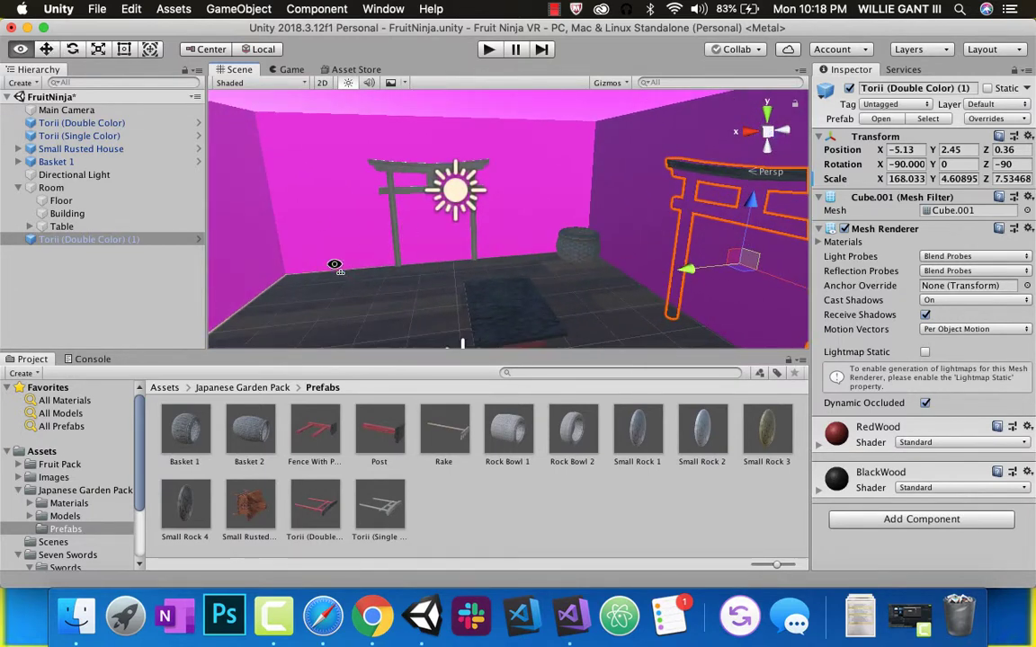
alt+drag(302, 240, 371, 214)
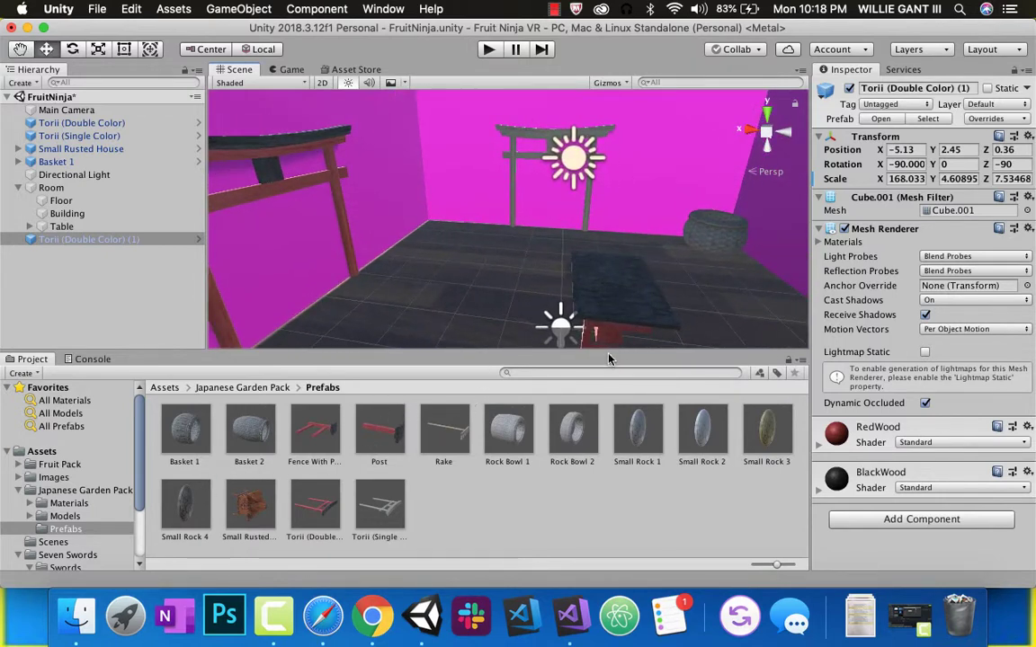
Place Rock Bowl 2 on the floor and drop Small Rocks 1–4 into it.
drag(568, 440, 450, 241)
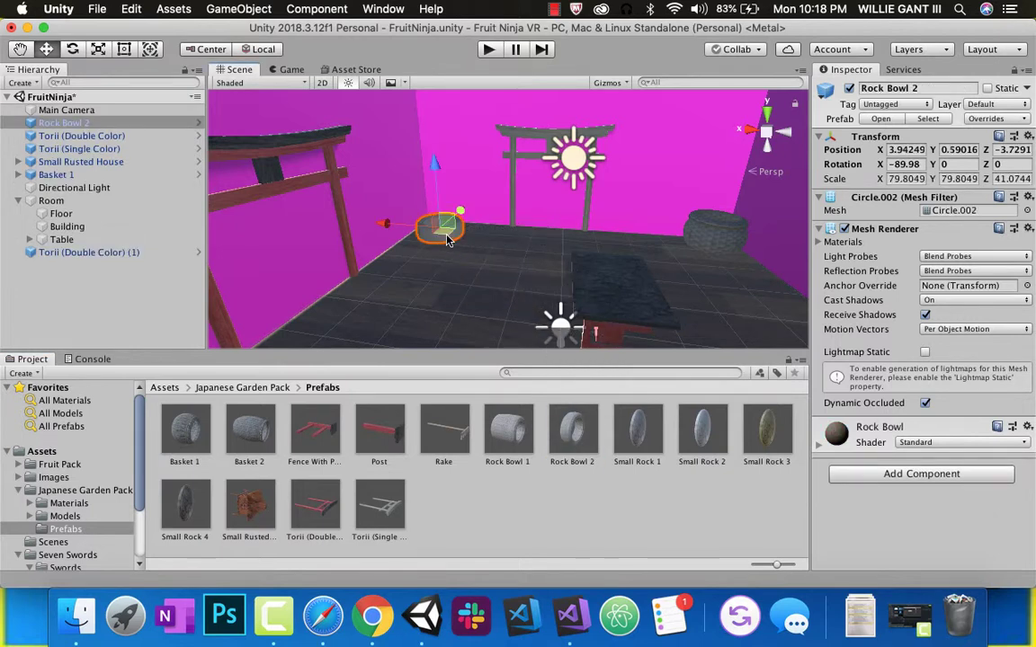
key(f)
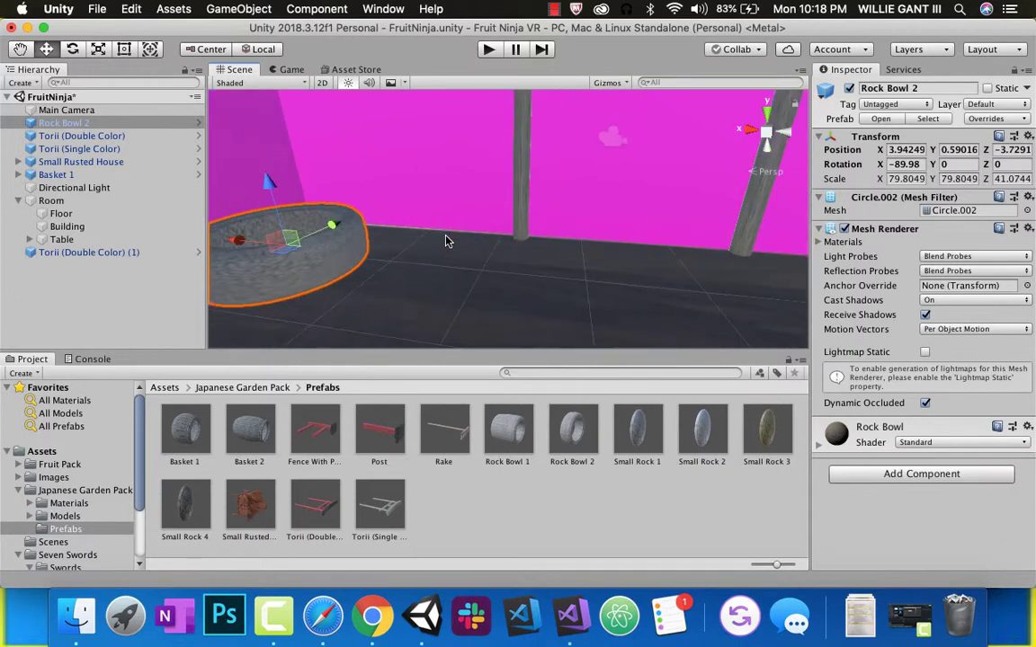
alt+drag(447, 241, 603, 318)
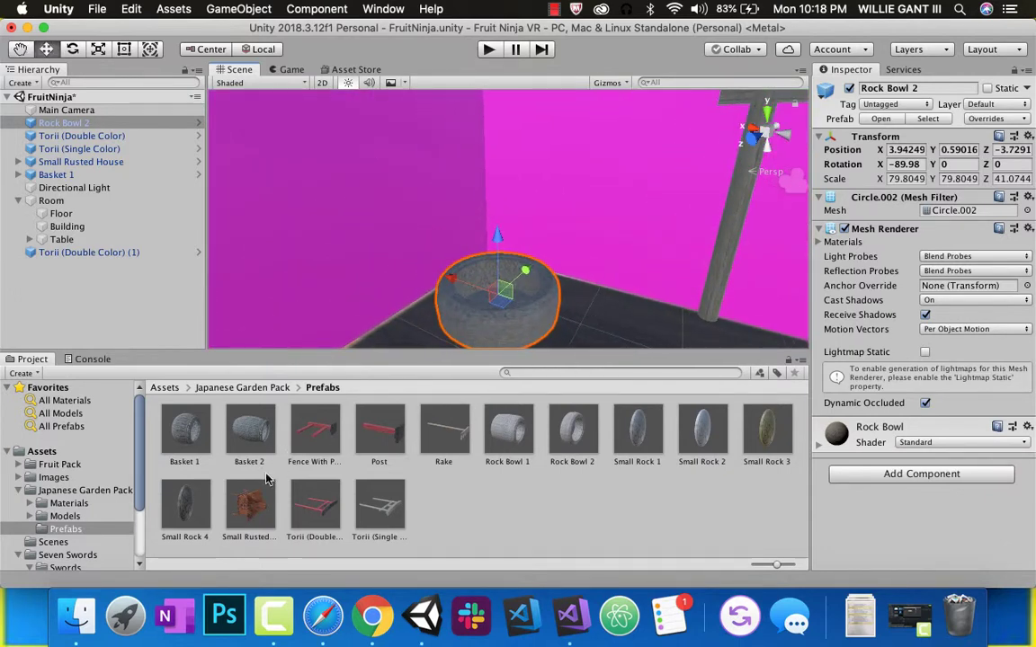
drag(196, 505, 490, 305)
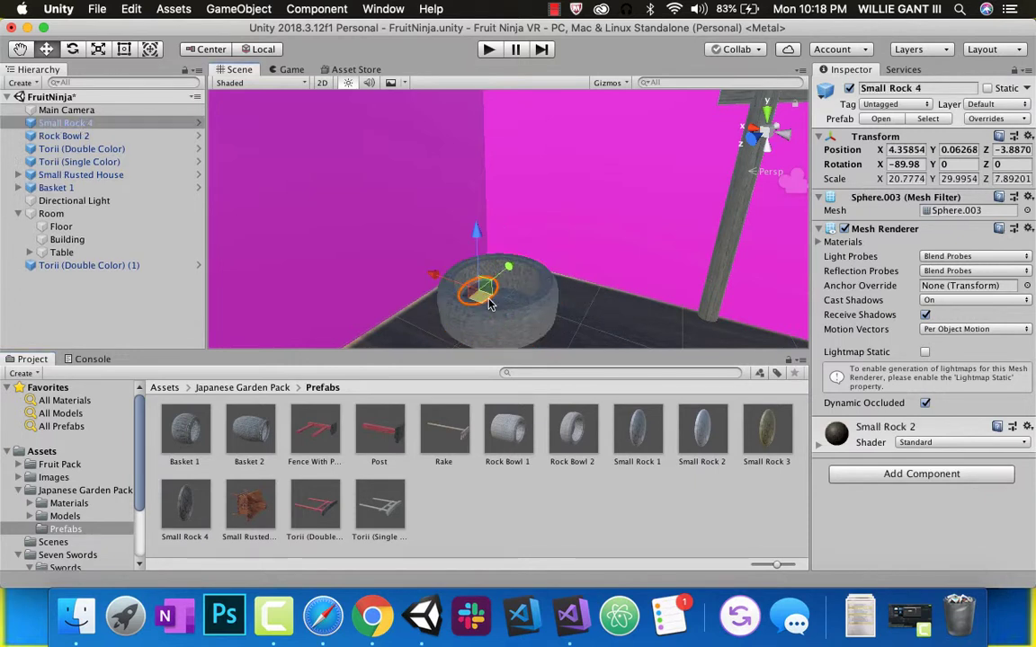
drag(636, 426, 503, 286)
drag(717, 434, 493, 301)
drag(778, 434, 529, 295)
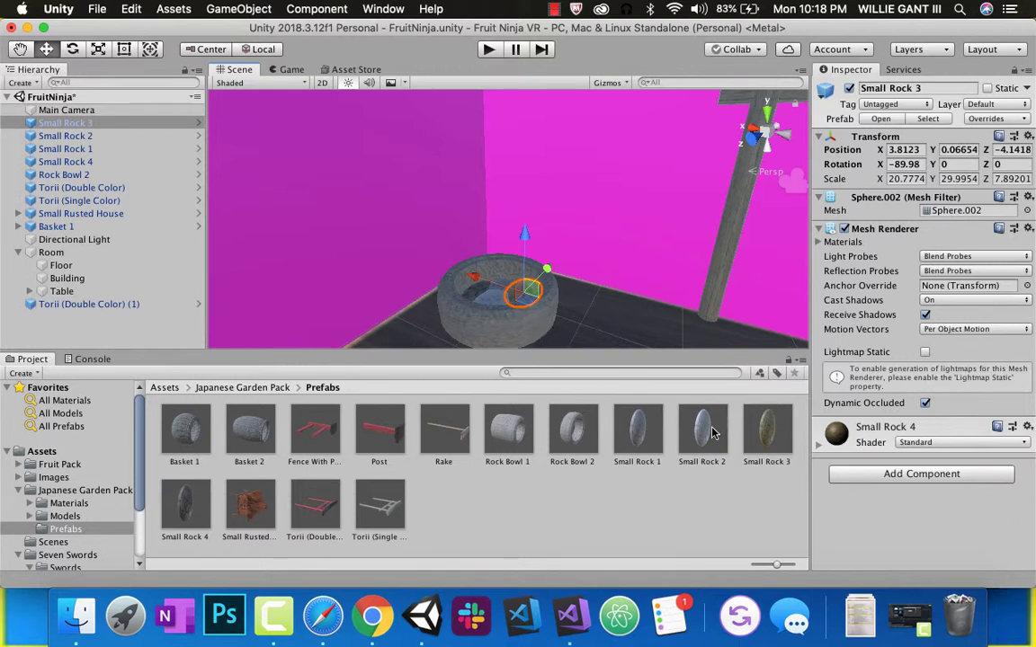
Add extra Small Rock 2, 3 and 4 copies to the bowl, adjusting their positions.
drag(712, 434, 495, 297)
click(496, 230)
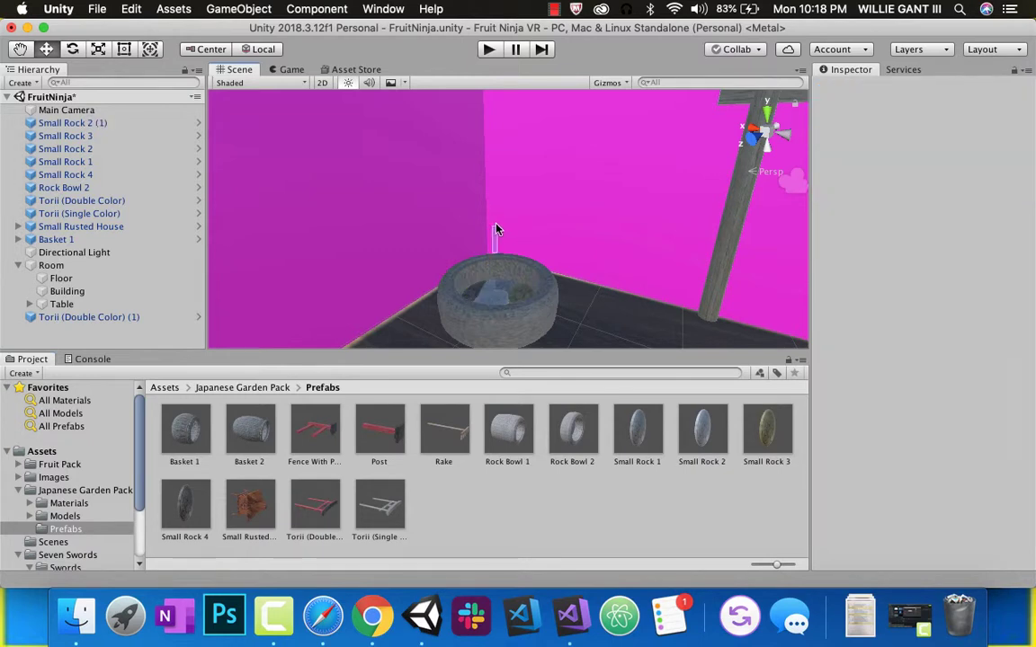
click(493, 294)
drag(487, 241, 487, 216)
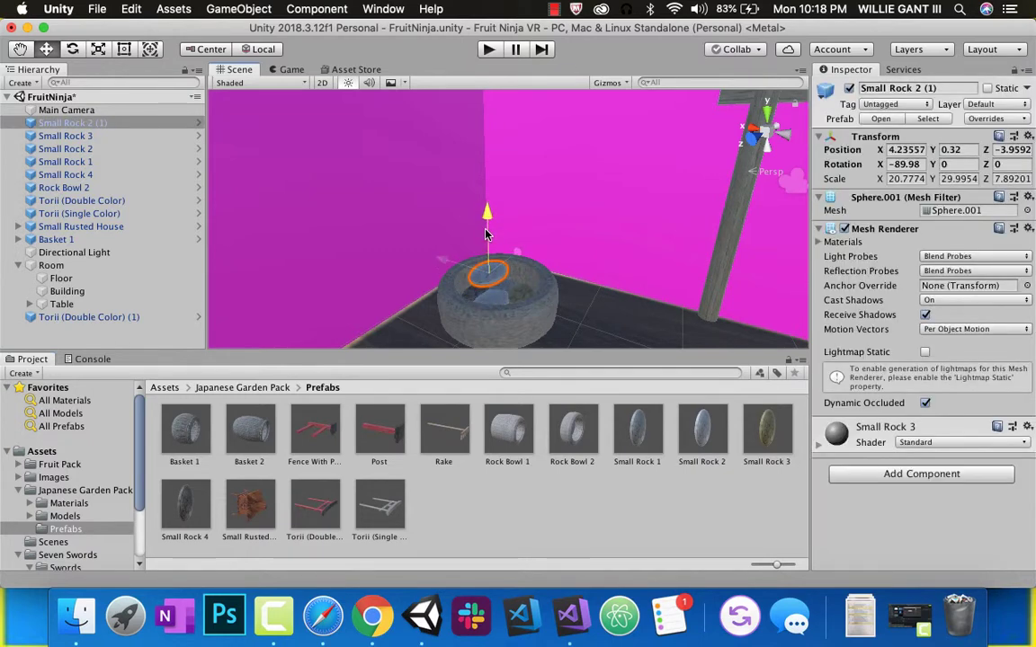
drag(766, 429, 482, 301)
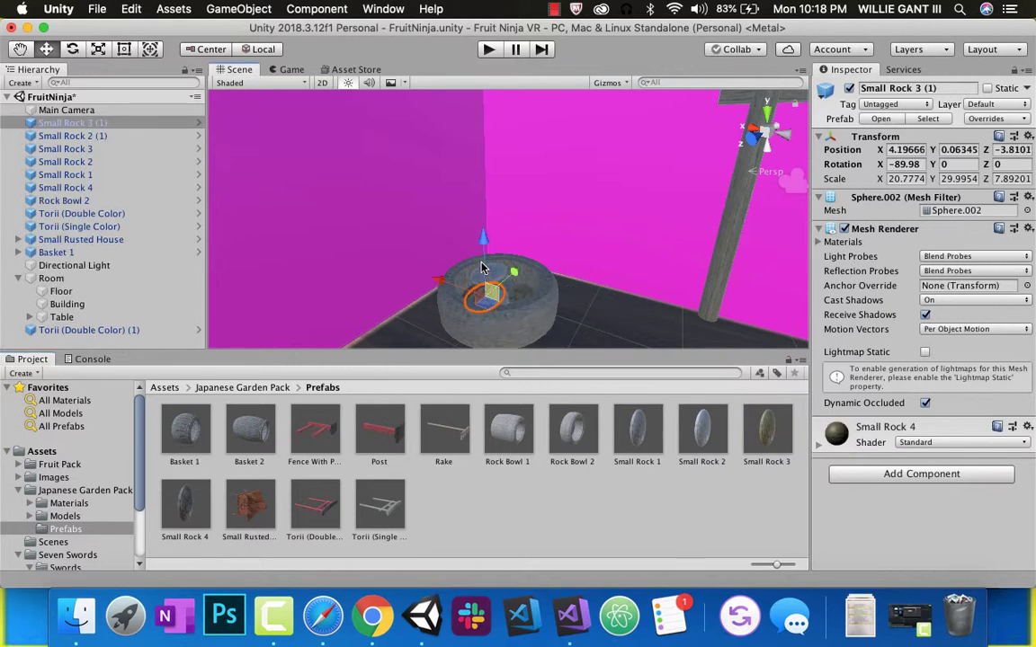
drag(481, 241, 481, 243)
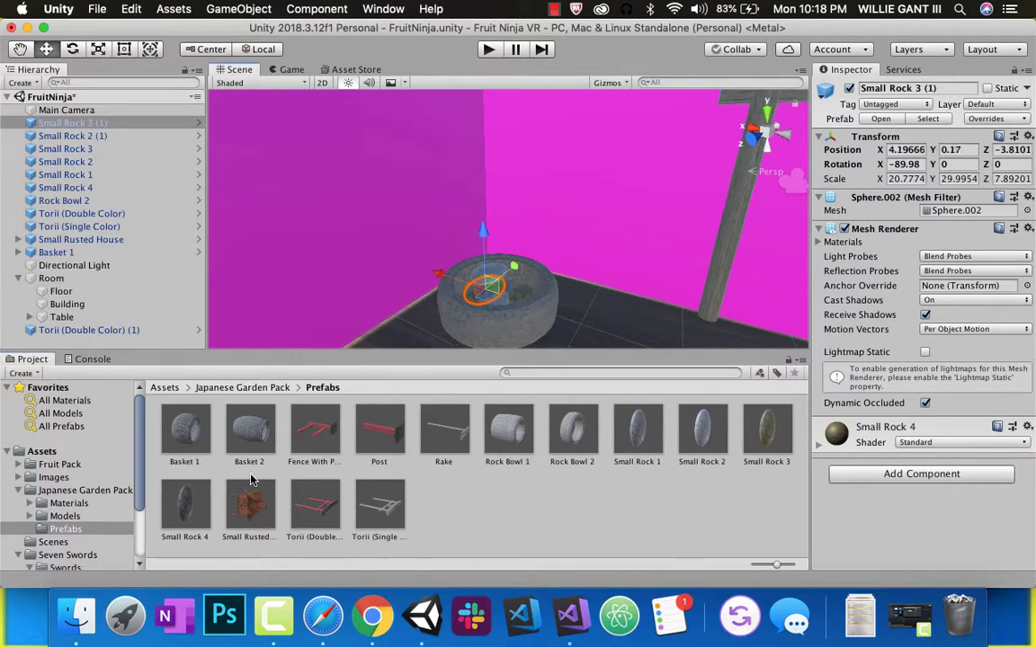
drag(186, 504, 464, 208)
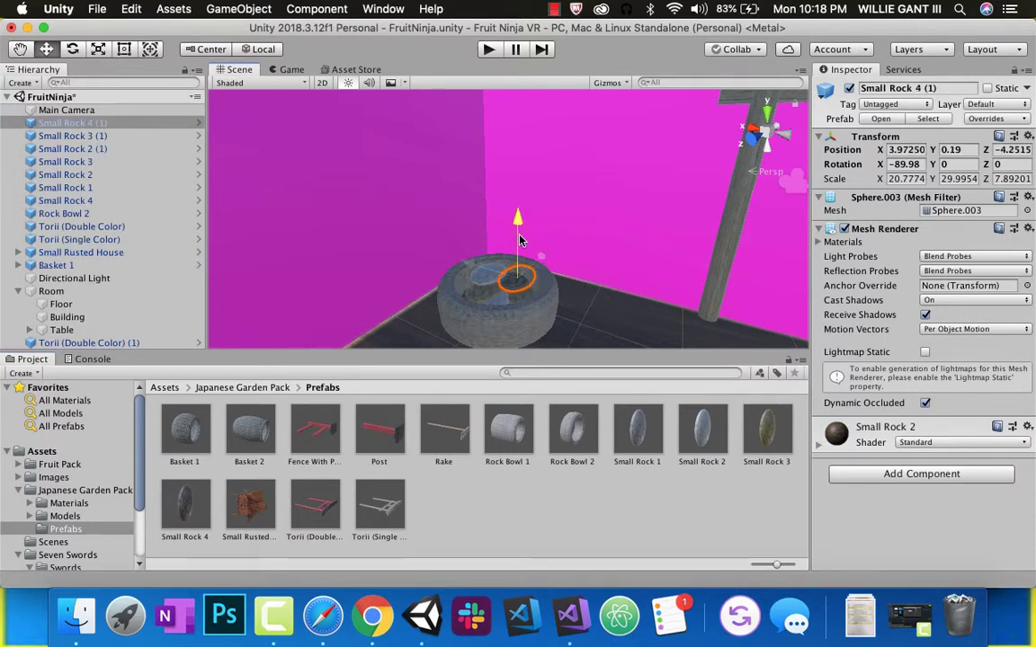
drag(469, 263, 519, 277)
right_drag(539, 312, 534, 181)
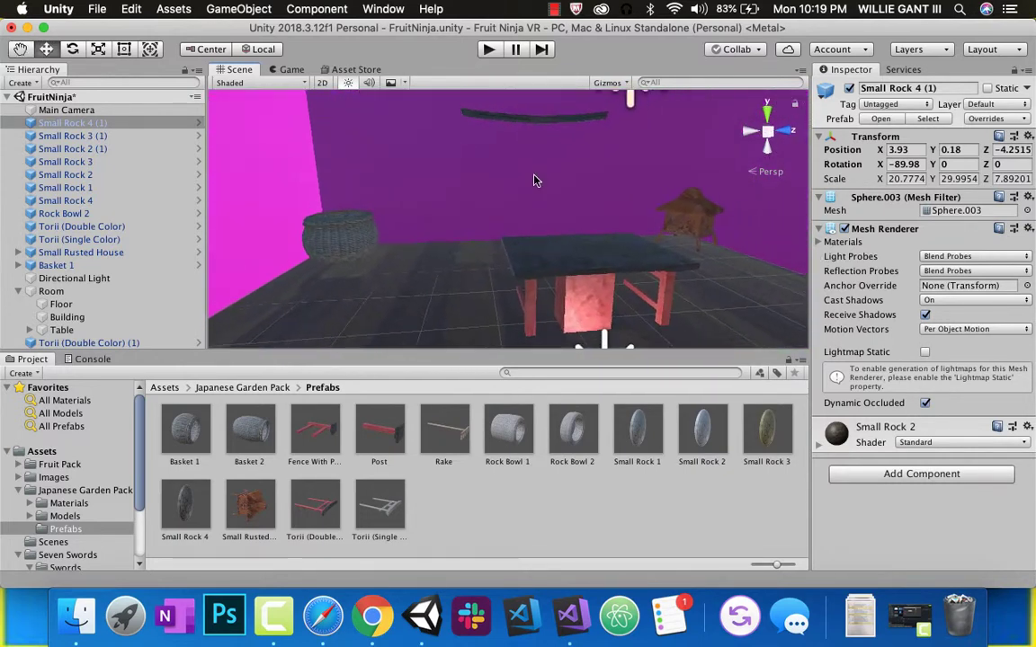
Nudge Torii (Double Color) (1) to X -4.88 and show the Images folder contents.
click(536, 117)
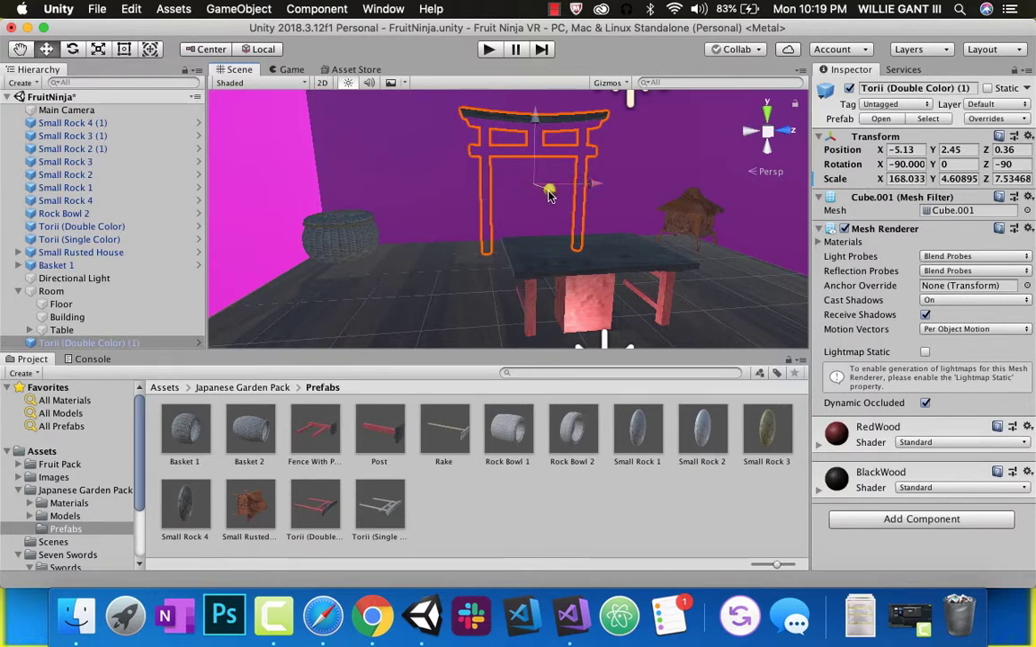
drag(550, 196, 555, 224)
middle_drag(554, 224, 453, 160)
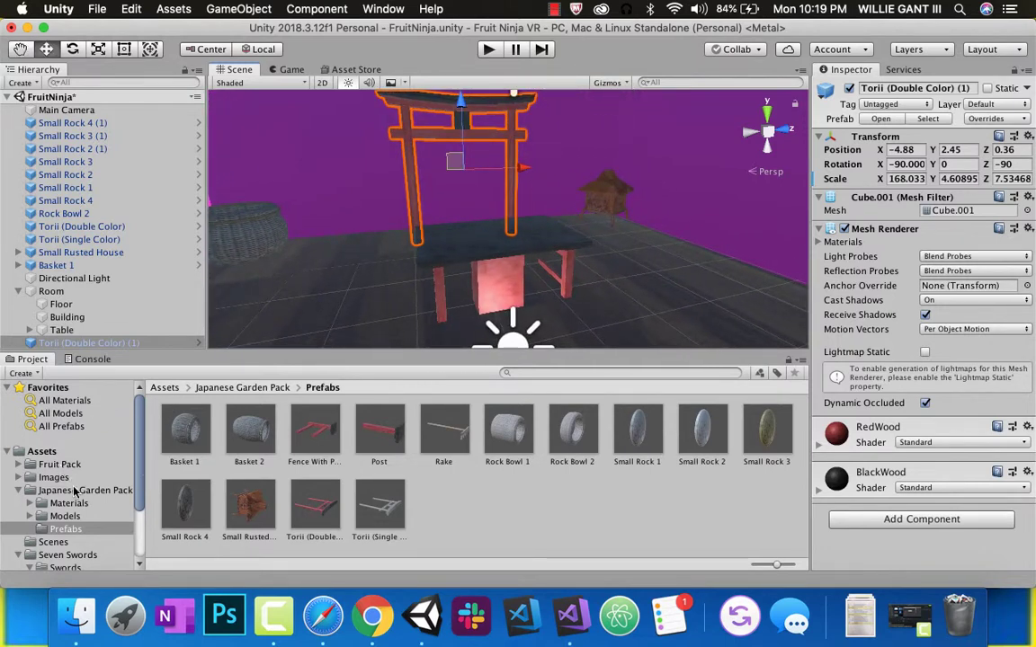
click(43, 477)
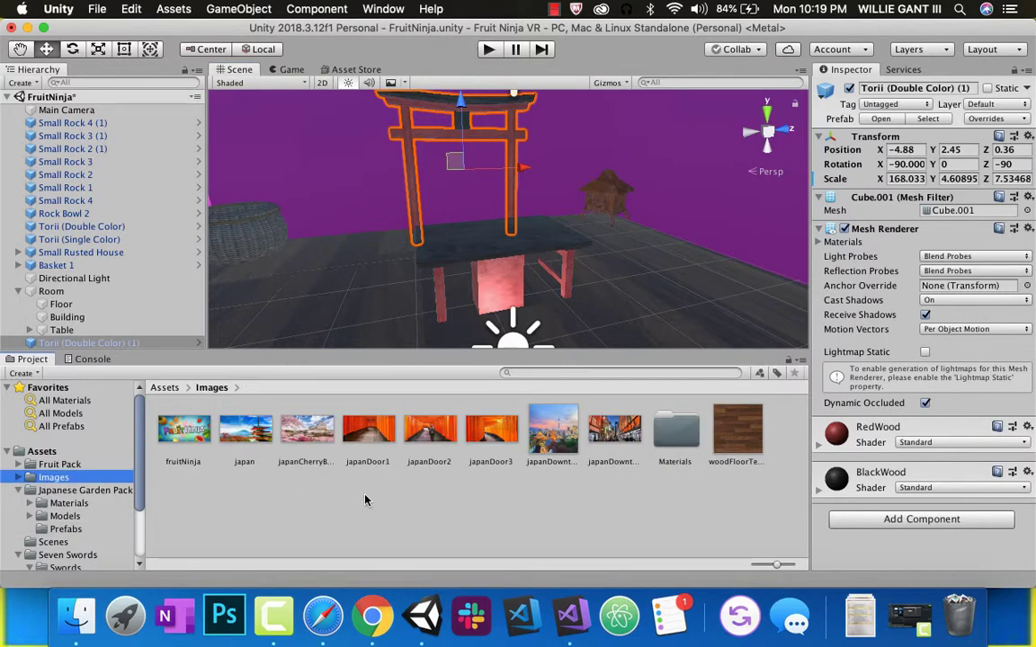
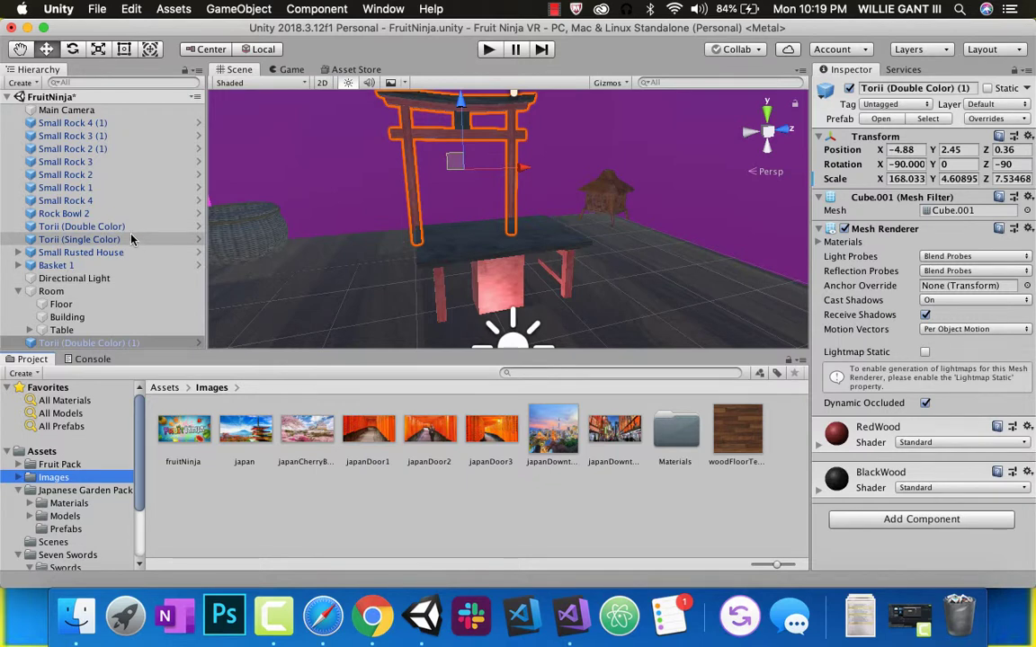
Create an empty object under Room and name it RockGarden.
right_click(39, 293)
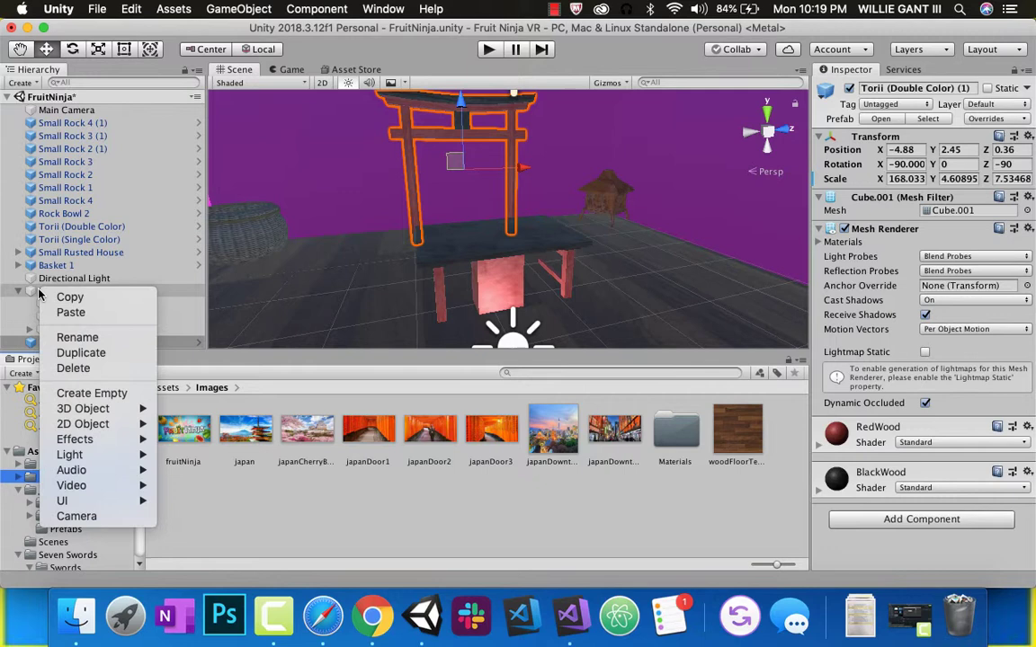
click(85, 393)
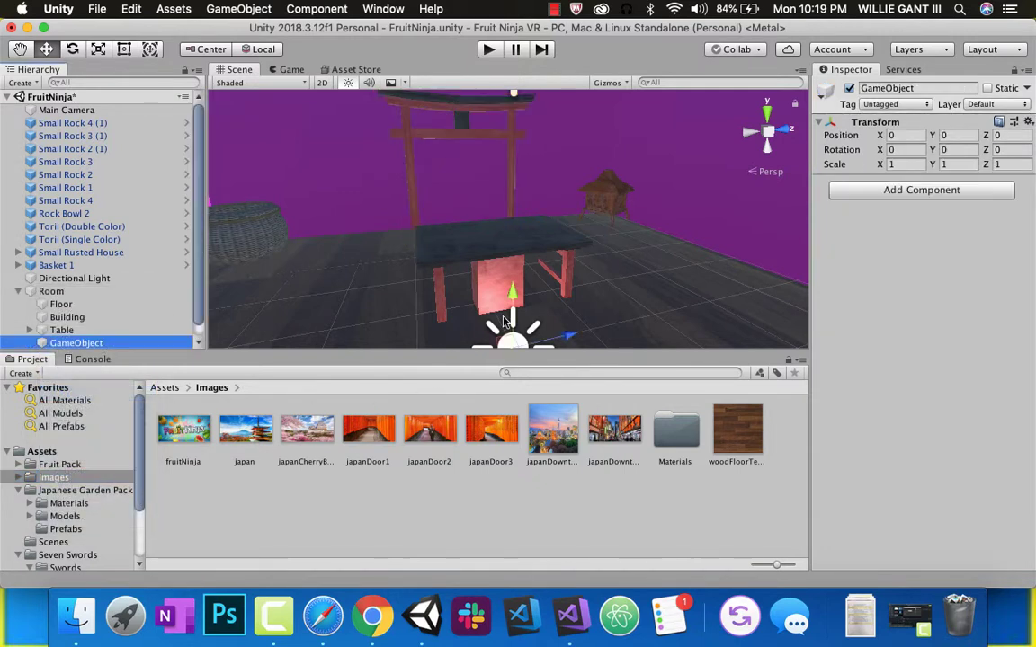
click(915, 88)
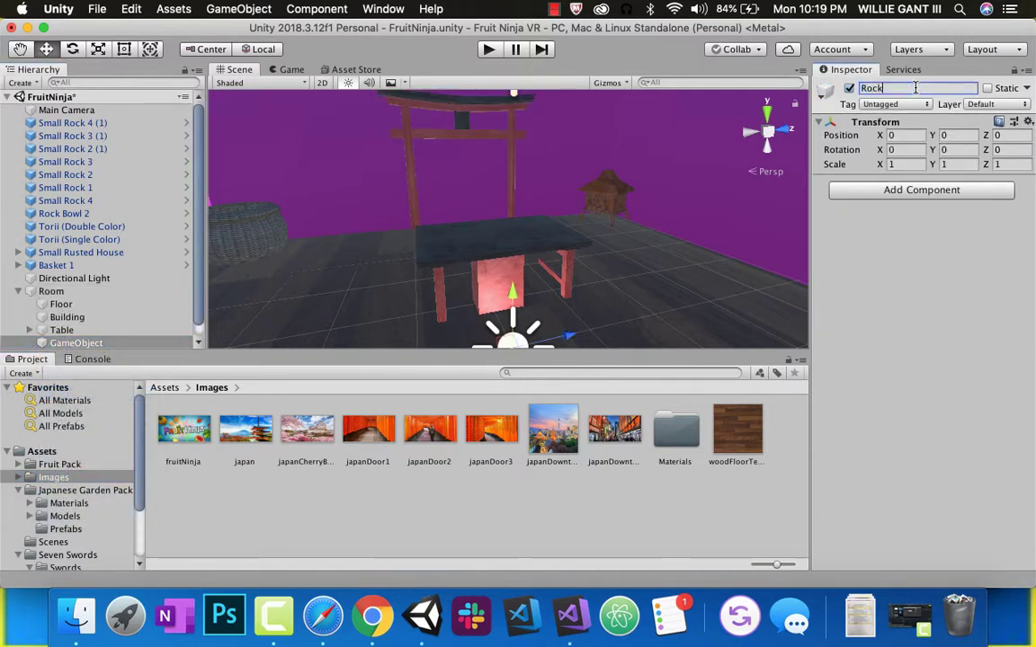
text(Rock Gar)
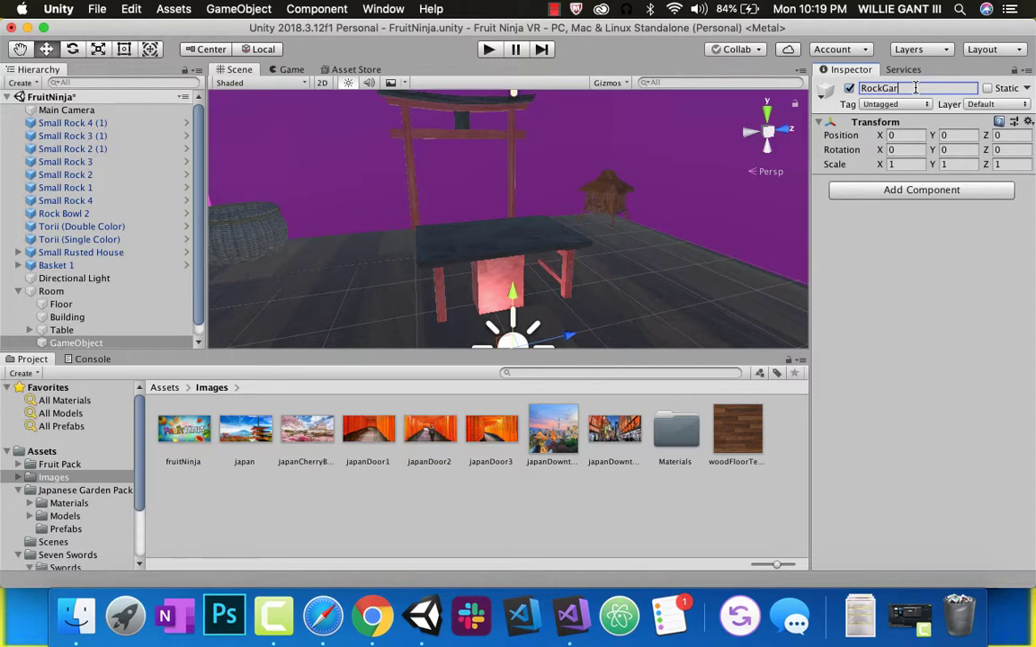
Move Small Rock 4 (1) through Rock Bowl 2 into RockGarden and collapse it.
click(70, 122)
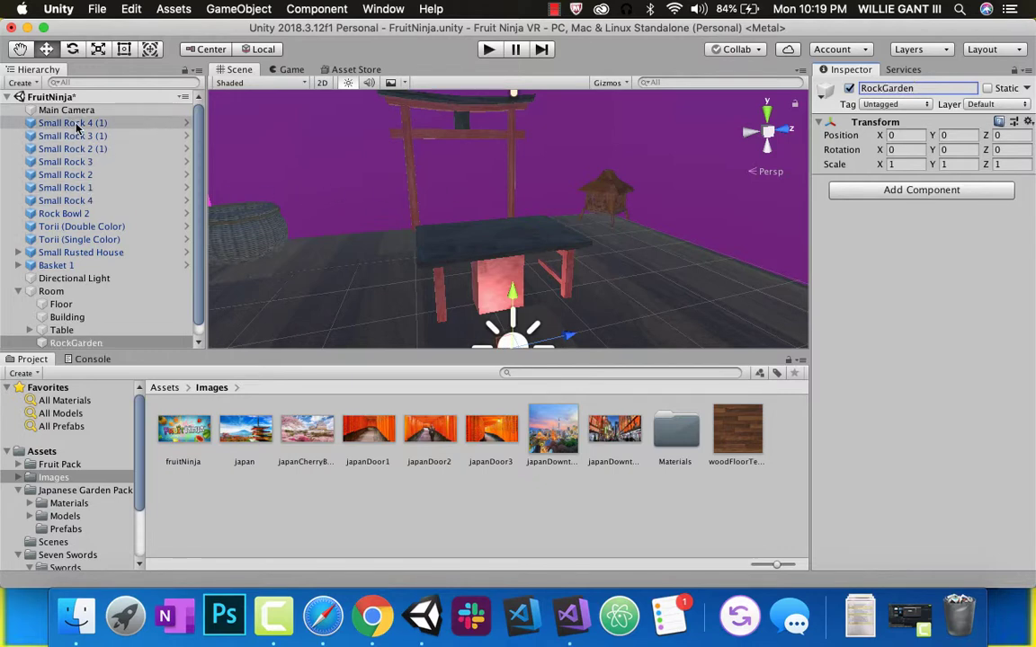
shift+click(70, 213)
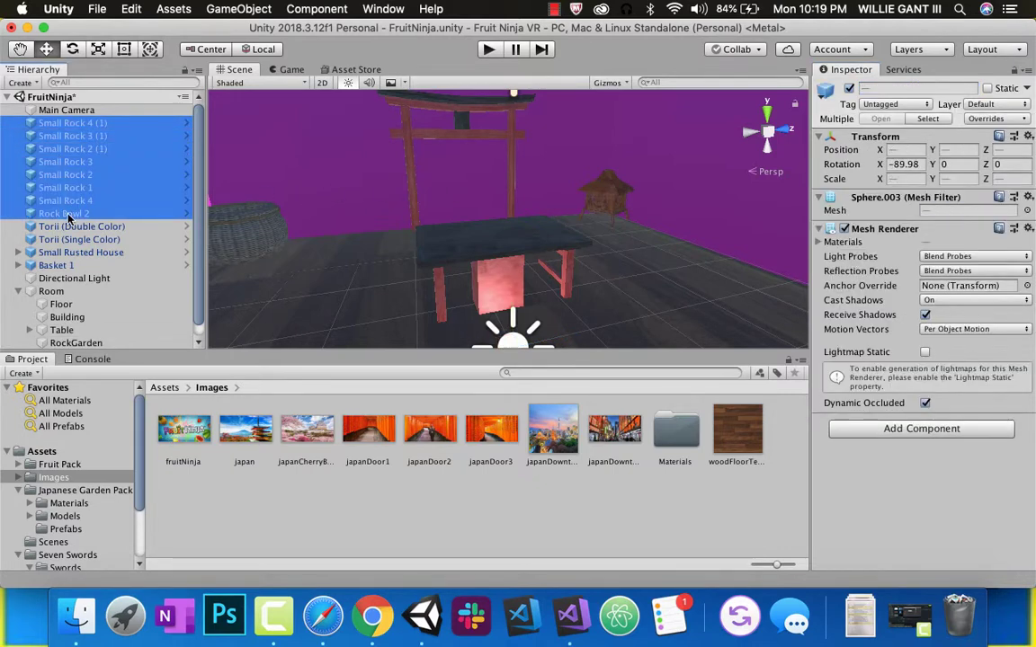
drag(71, 213, 65, 332)
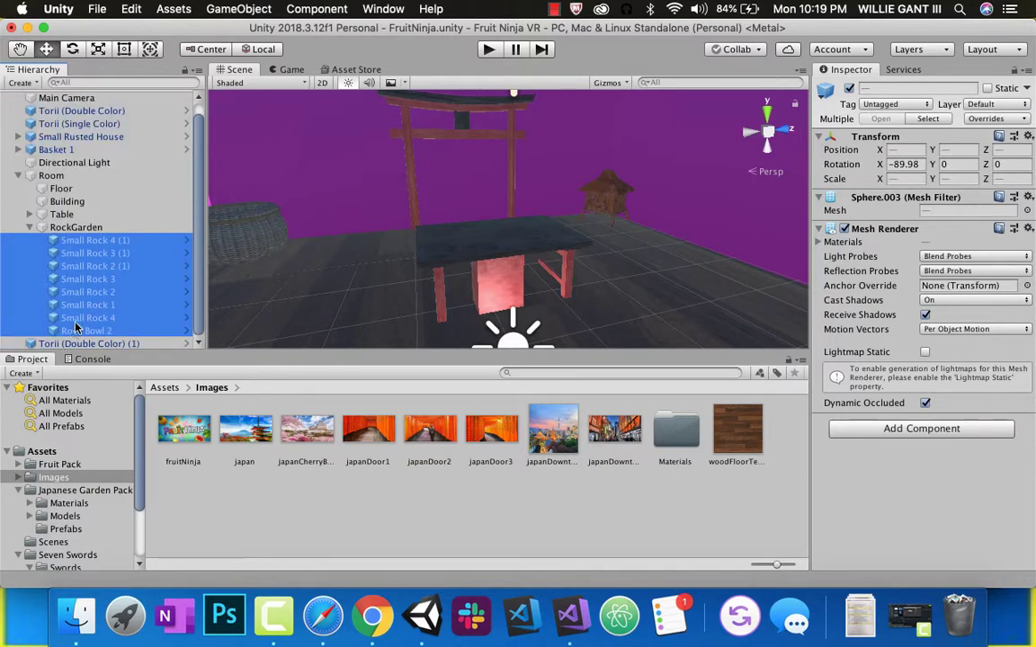
click(30, 227)
Reposition Torii (Double Color) (1) in the Hierarchy.
click(60, 255)
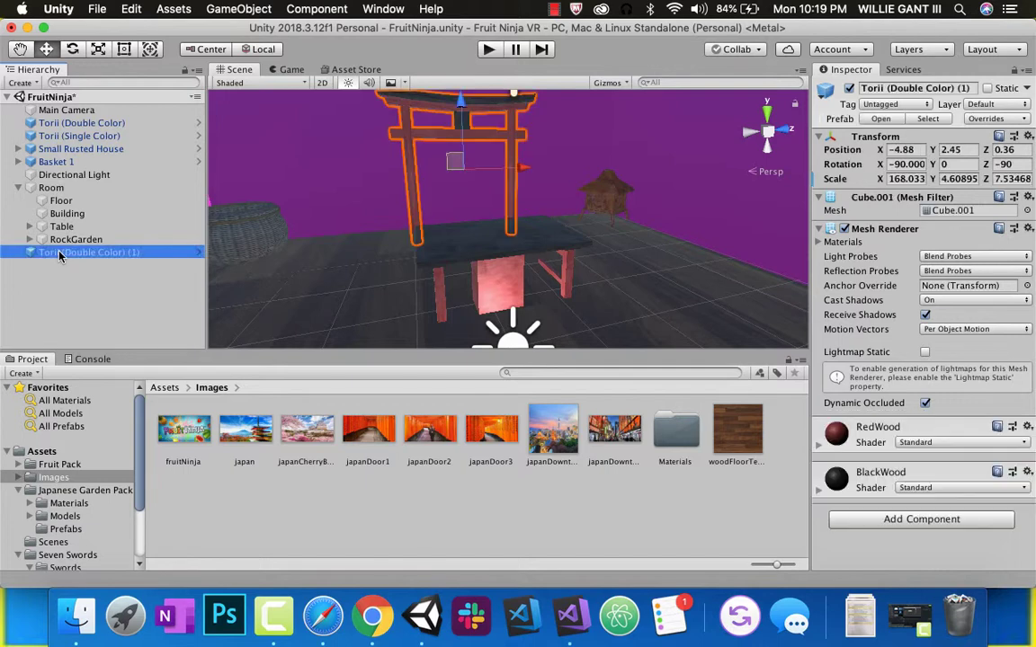
drag(60, 256, 75, 153)
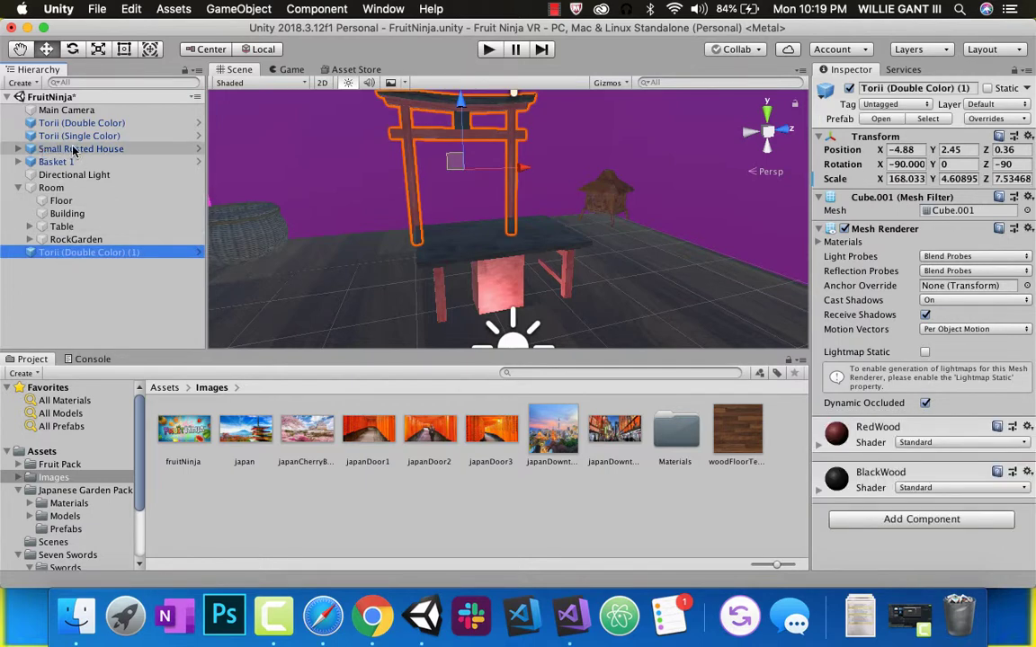
drag(158, 153, 115, 262)
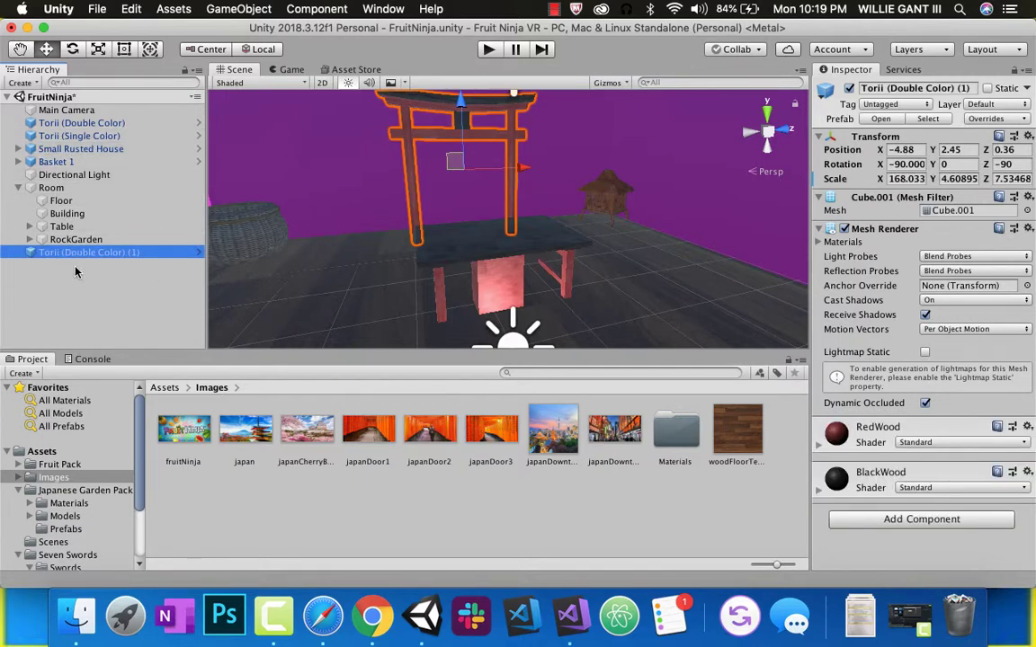
Create another empty object under Room named Doors.
right_click(52, 187)
click(108, 295)
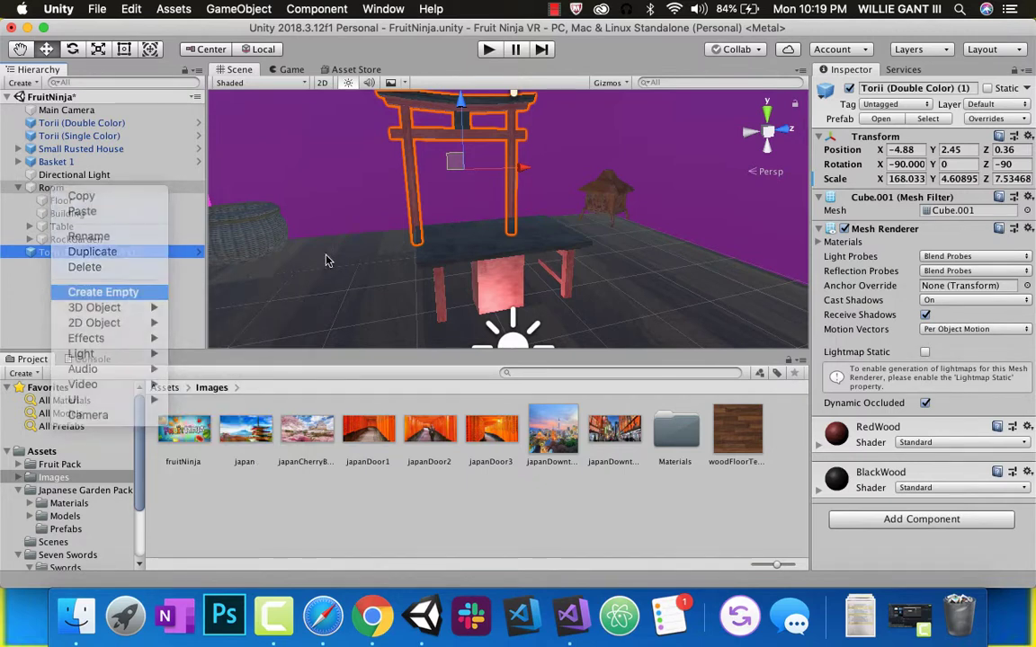
click(911, 88)
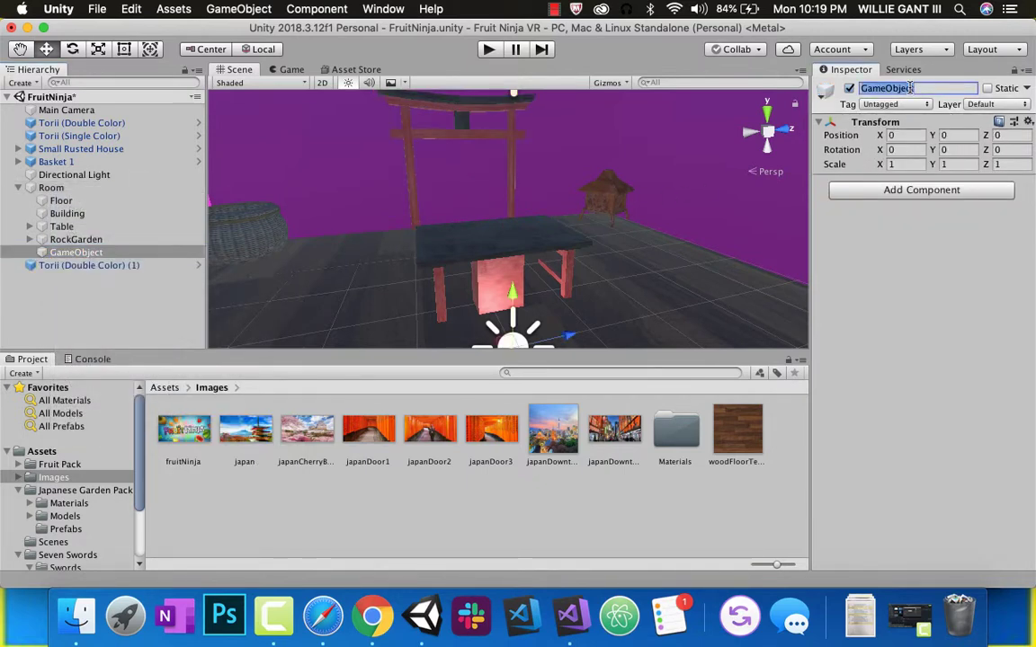
text(Doors)
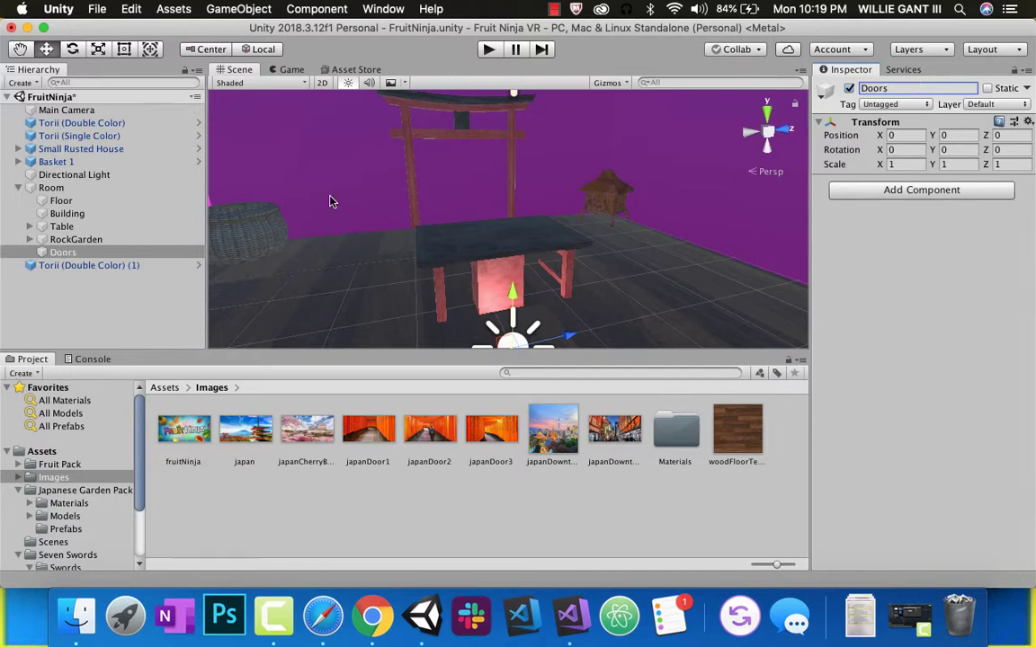
Move Torii (Double Color), Torii (Single Color) and Small Rusted House into Doors.
click(81, 122)
shift+click(74, 153)
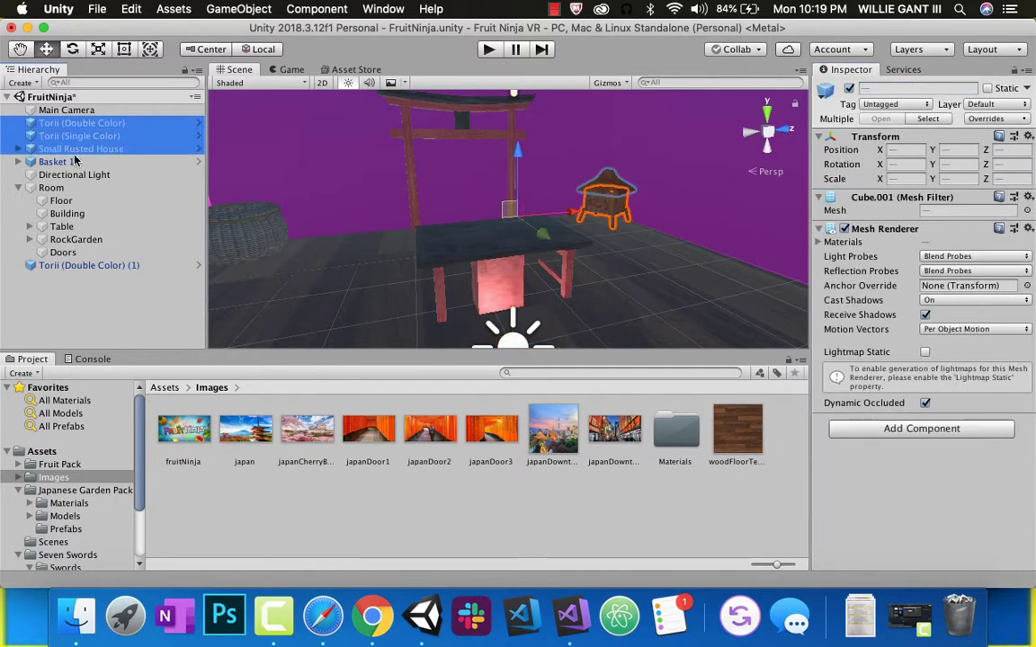
drag(74, 156, 90, 272)
right_click(77, 271)
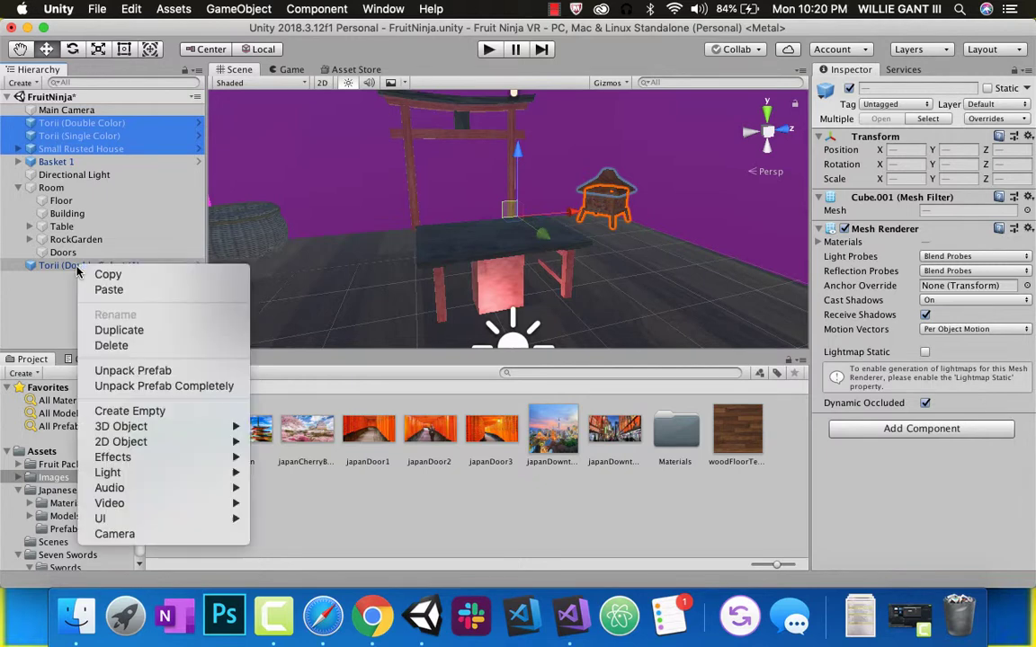
click(72, 128)
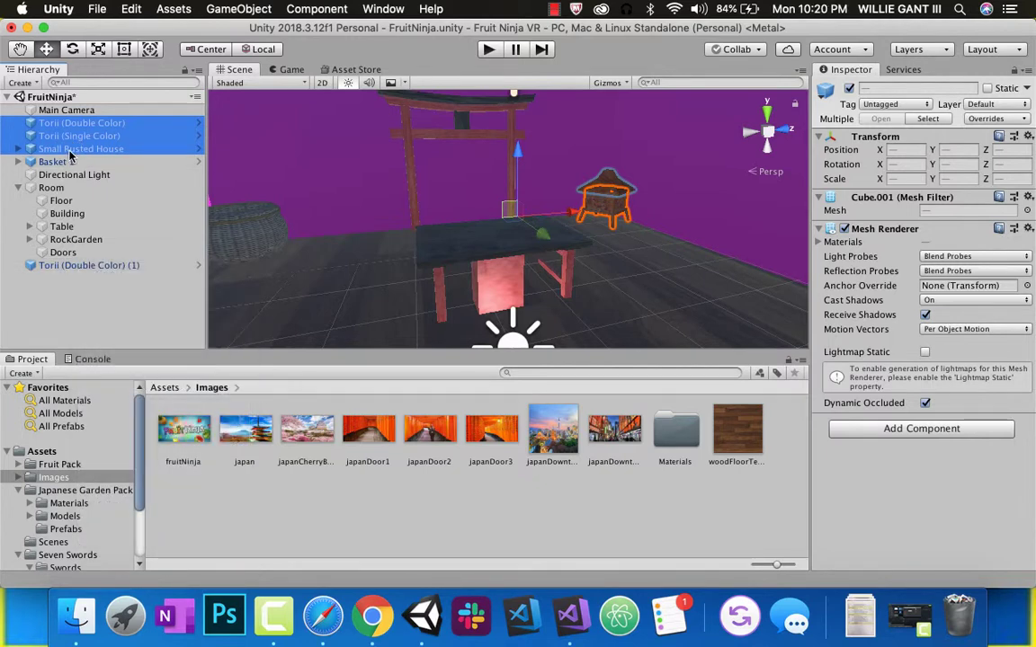
drag(66, 155, 72, 253)
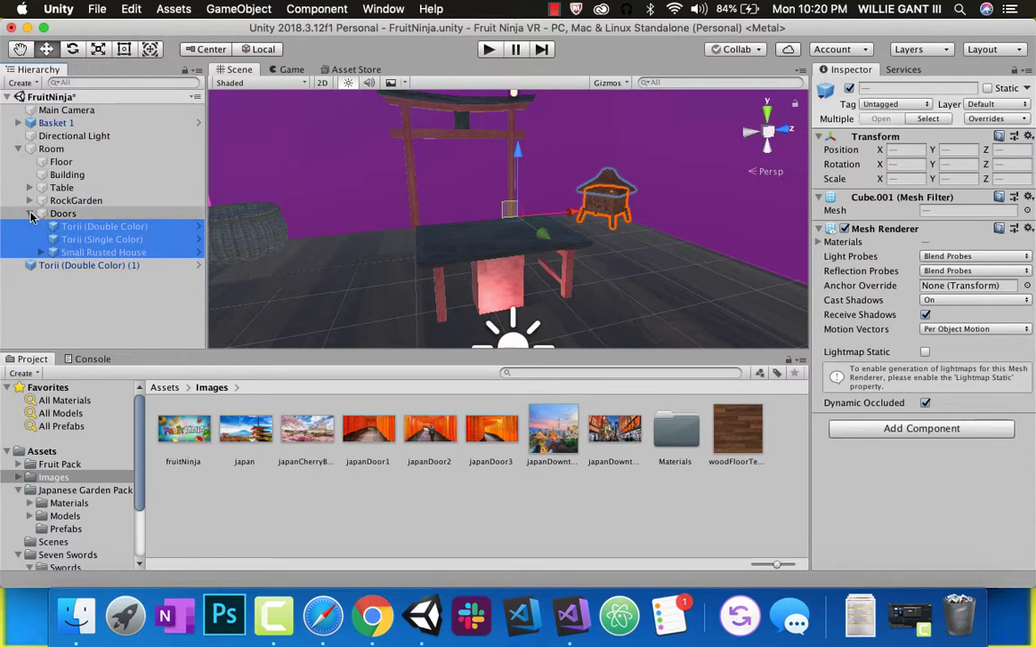
click(30, 213)
Move Torii (Double Color) (1) into Doors as well.
click(77, 228)
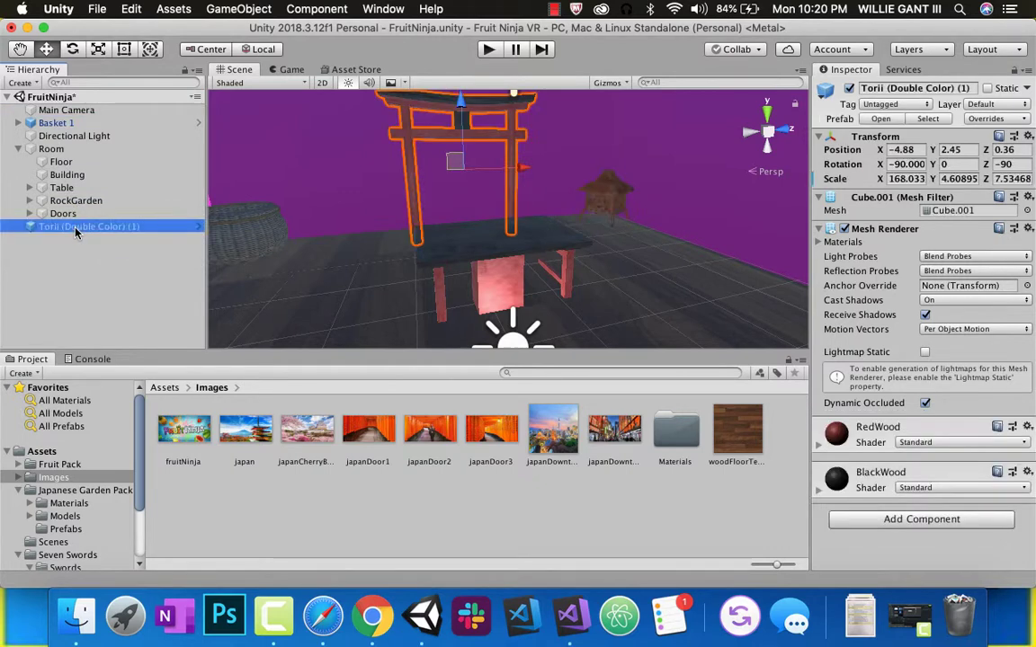
click(54, 124)
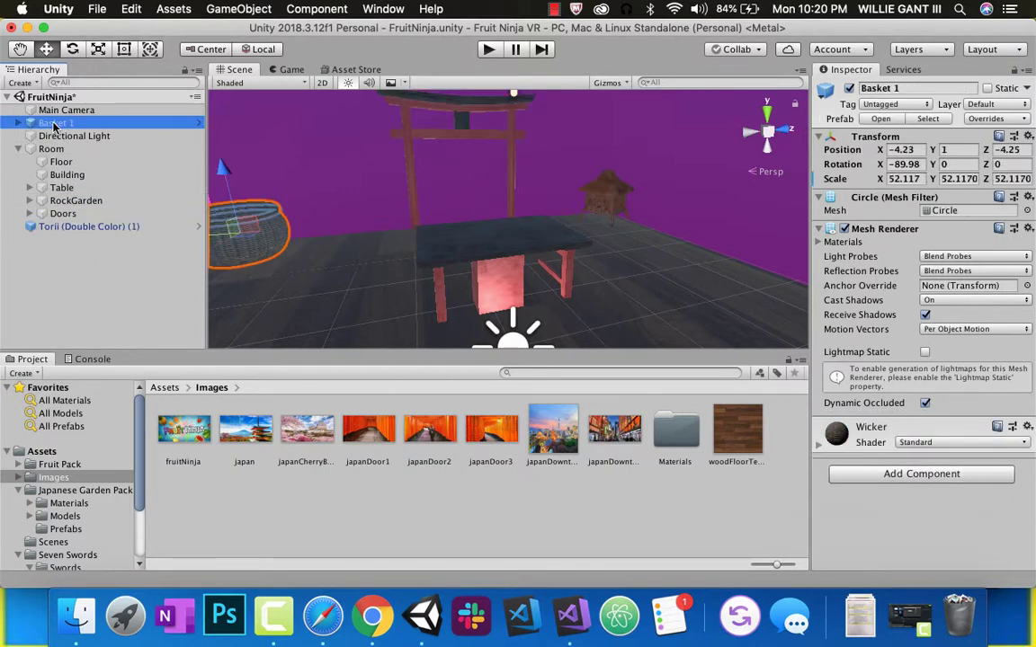
click(83, 228)
drag(76, 227, 63, 212)
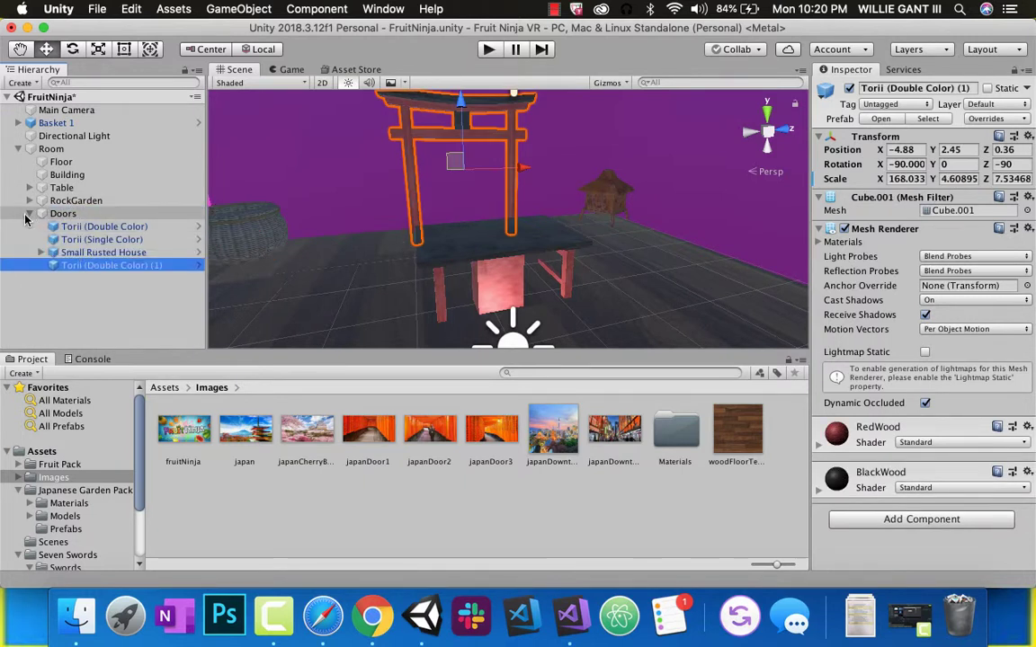
click(29, 214)
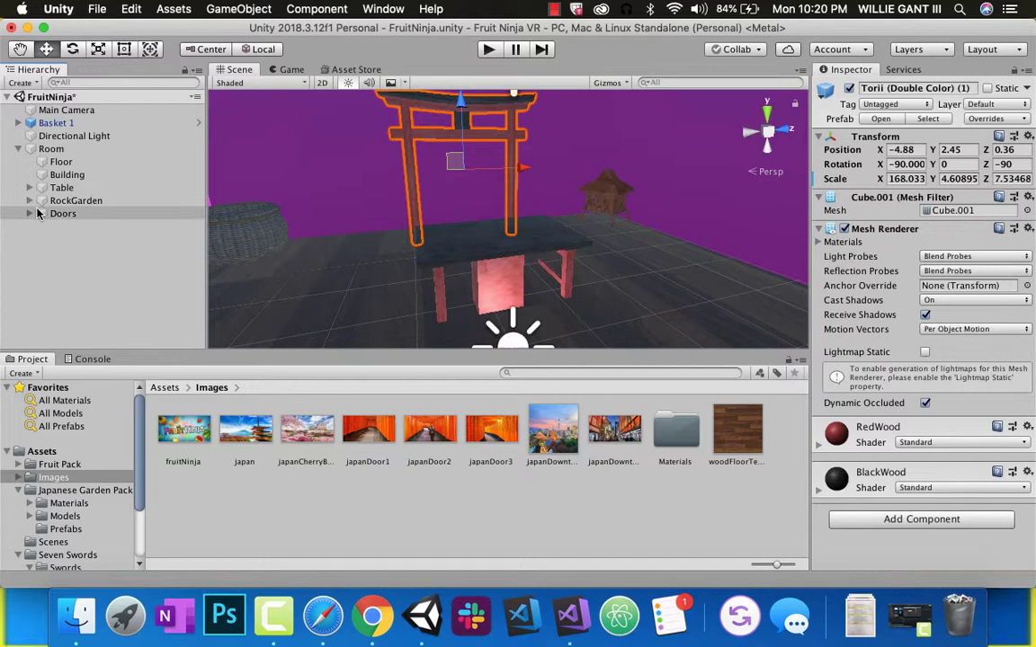
Orbit the scene and select Torii (Double Color) inside Doors.
click(54, 123)
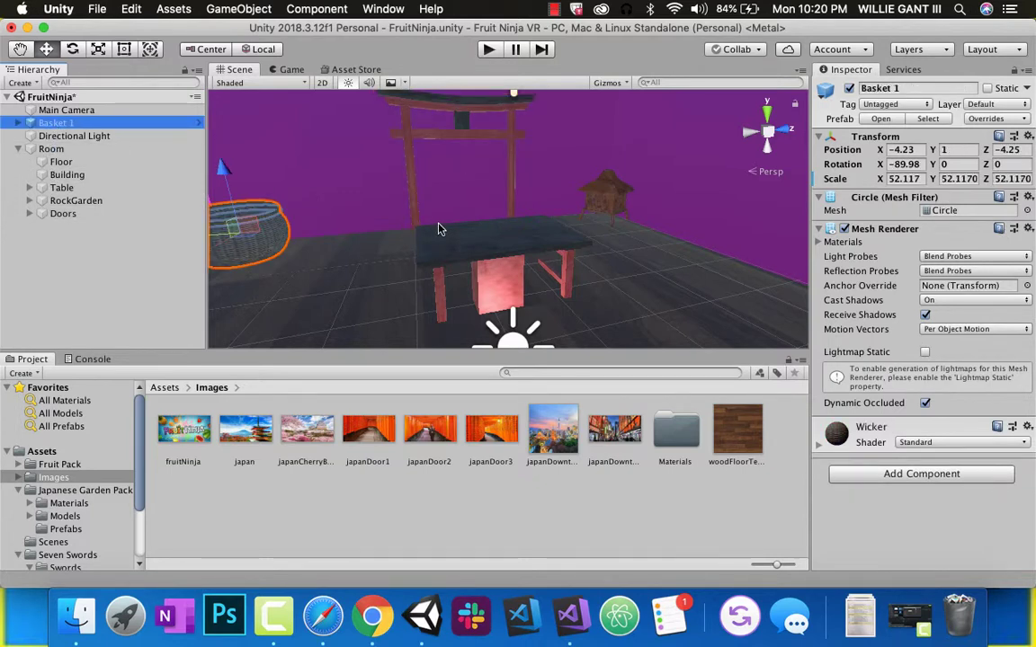
right_drag(438, 229, 496, 194)
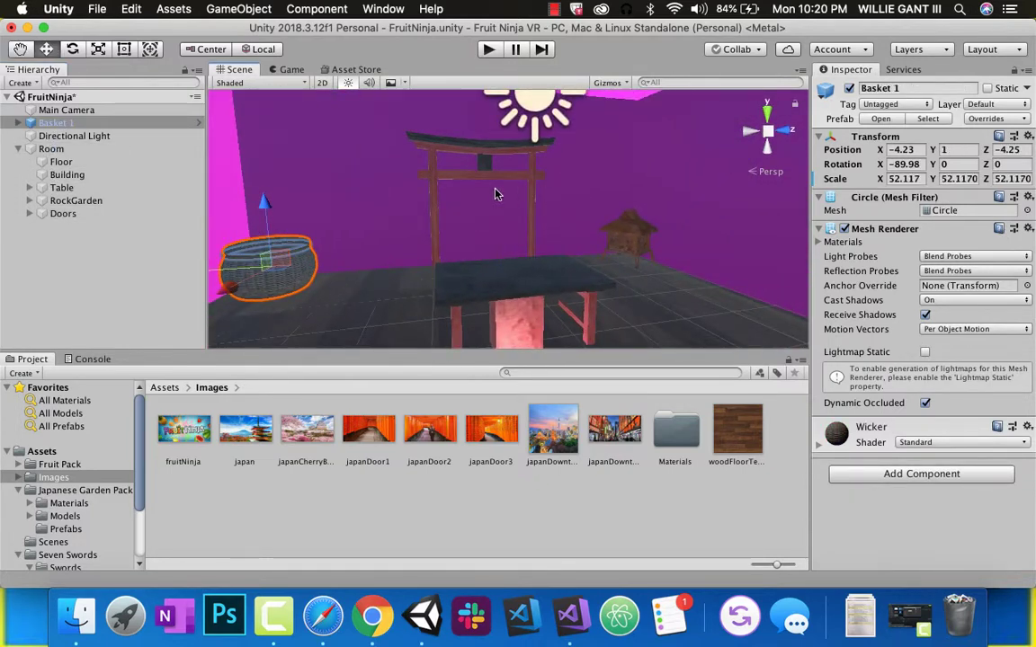
click(30, 214)
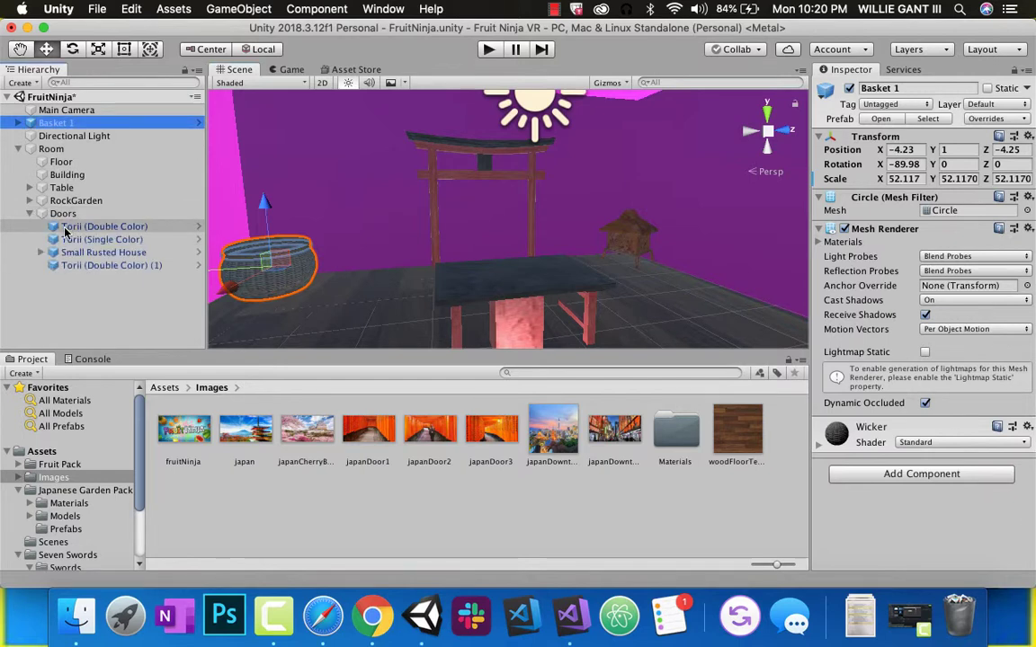
click(65, 227)
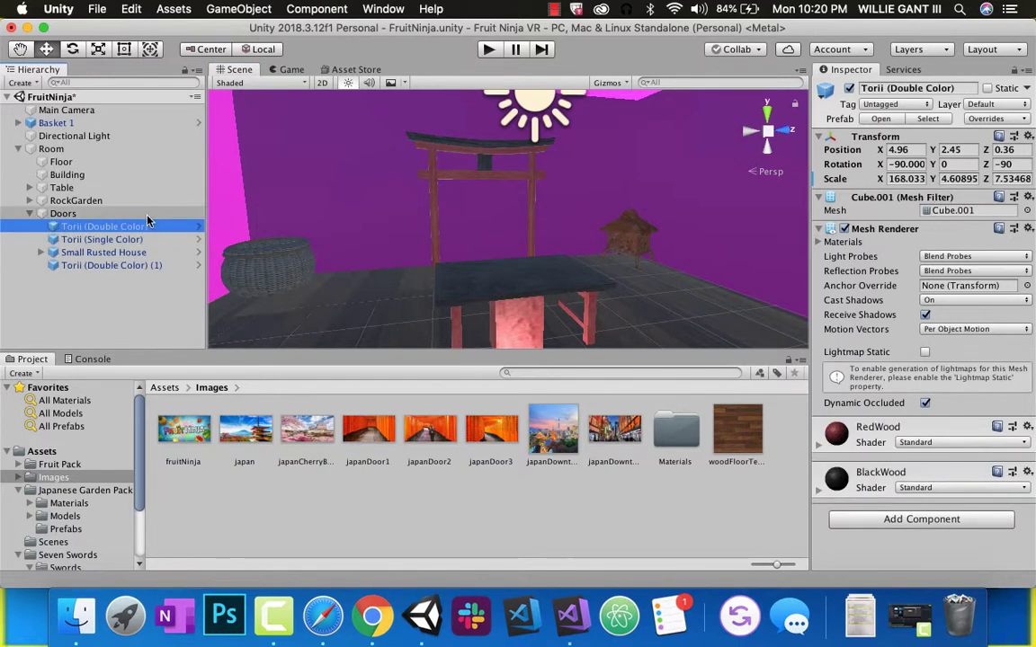
Add a 3D Plane as a child of Torii (Double Color).
right_click(61, 230)
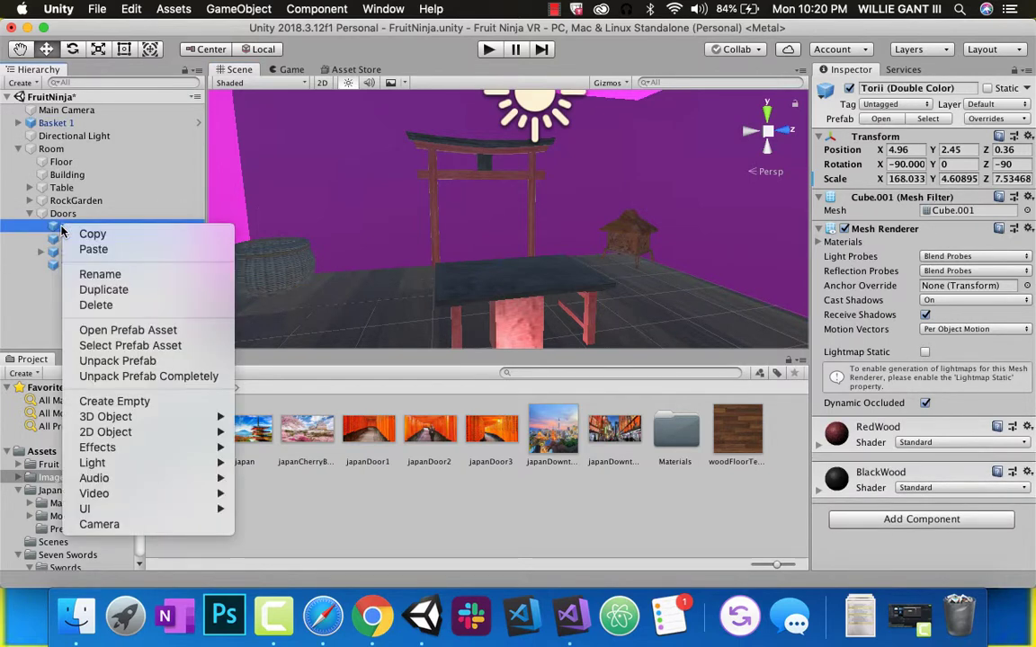
mouse_move(149, 415)
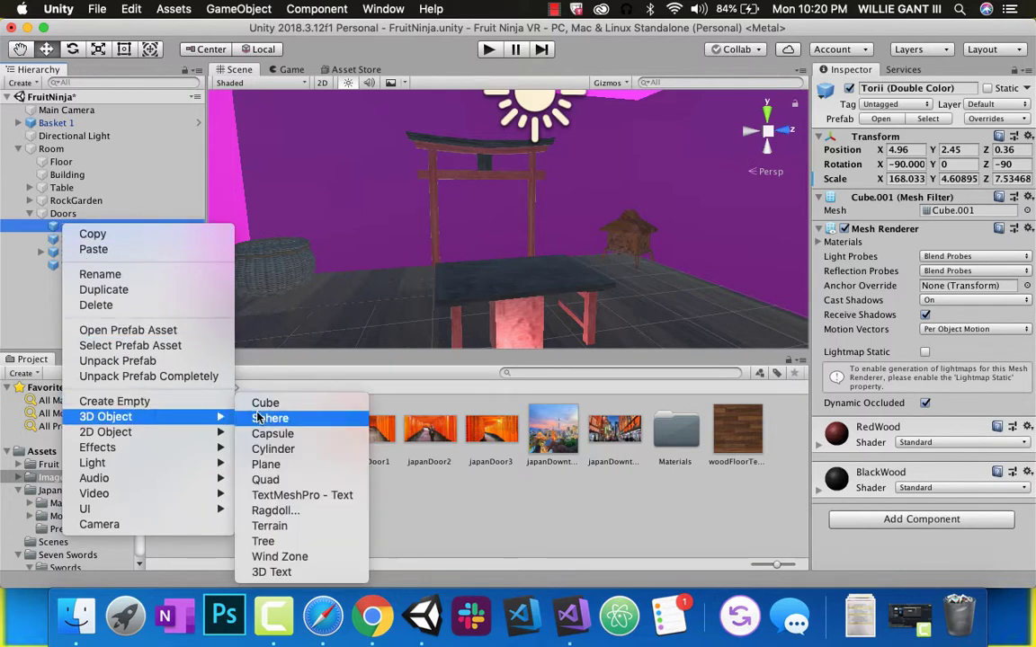
click(266, 464)
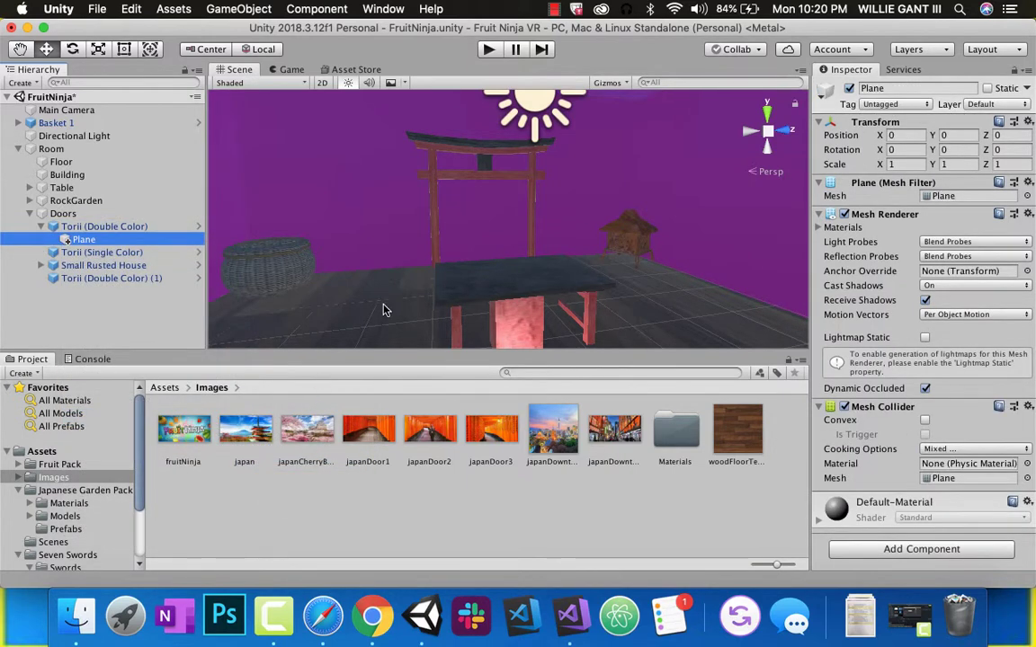
right_drag(438, 247, 174, 234)
Frame the Torii (Double Color) gate in the Scene view and select its child Plane.
click(144, 227)
right_drag(435, 227, 508, 265)
key(f)
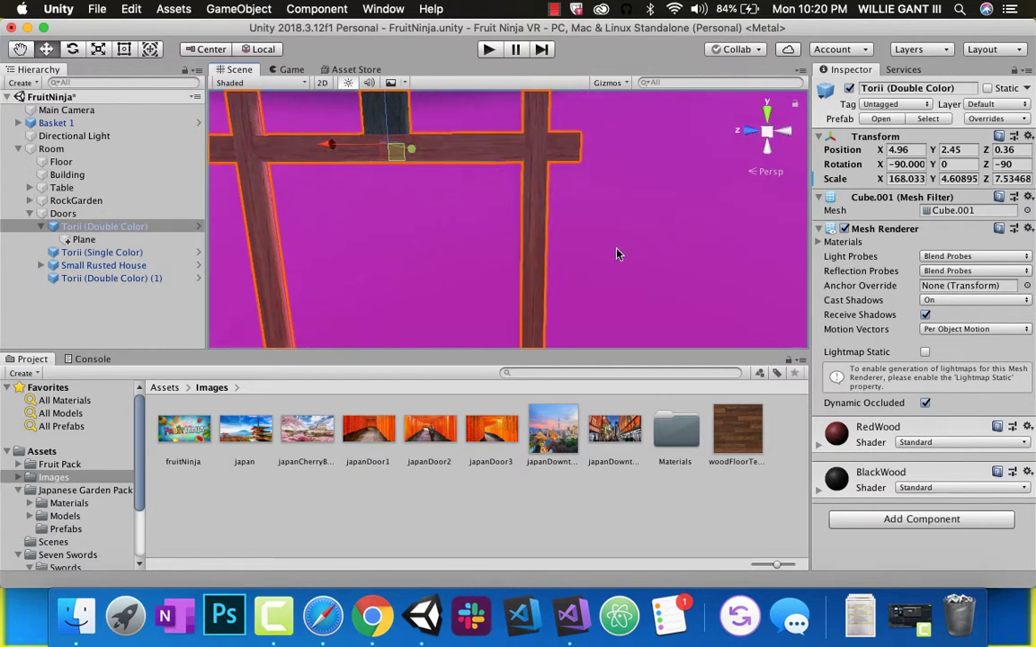
scroll(616, 254, down, 4)
scroll(617, 254, down, 3)
scroll(616, 254, up, 5)
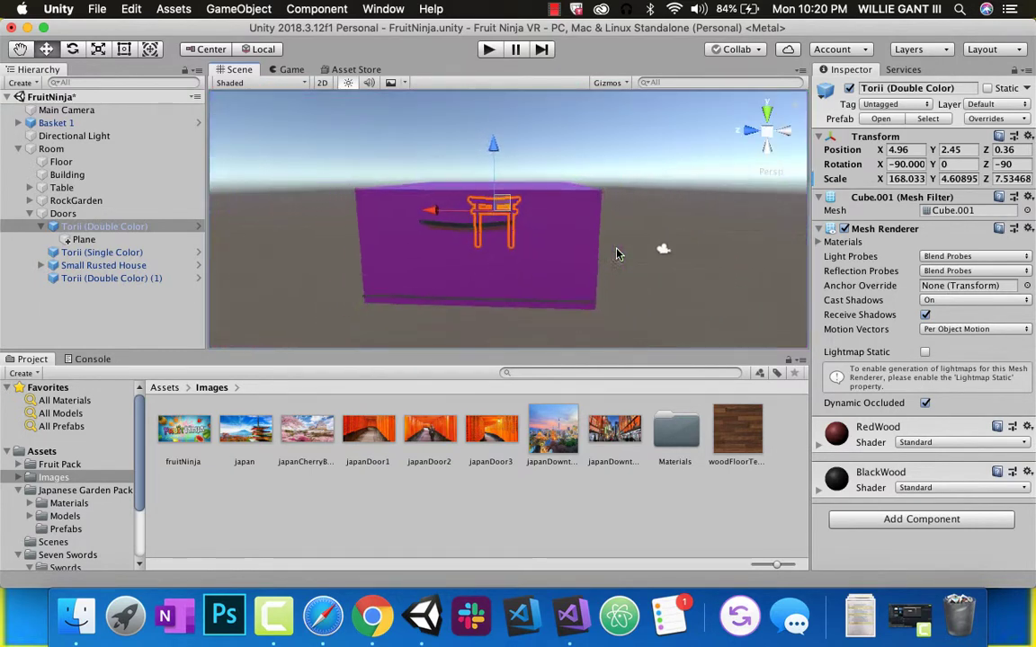
scroll(617, 255, up, 6)
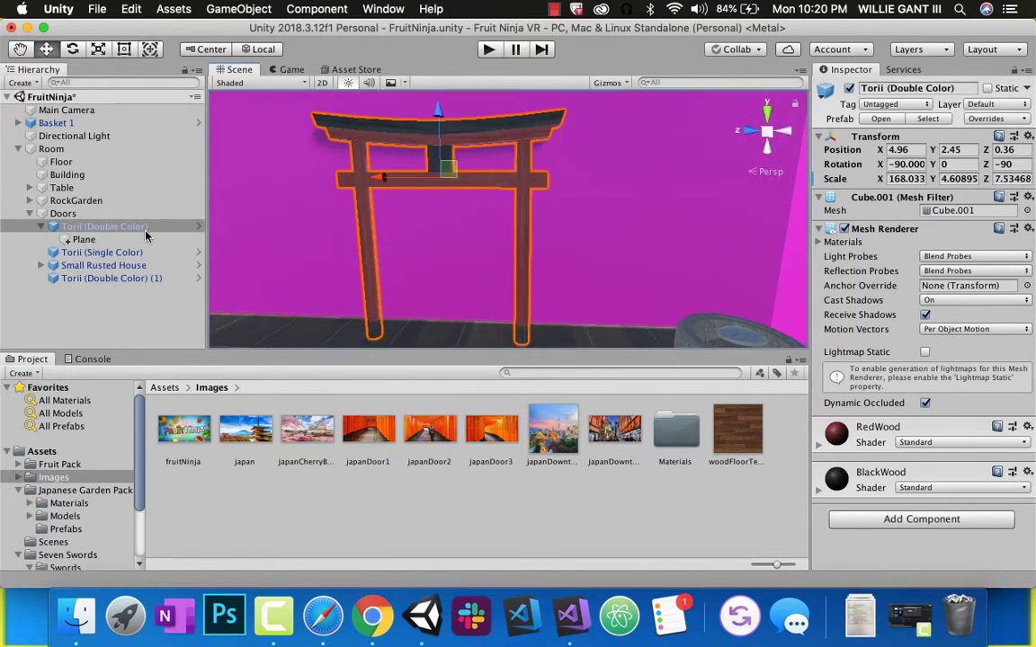
click(86, 239)
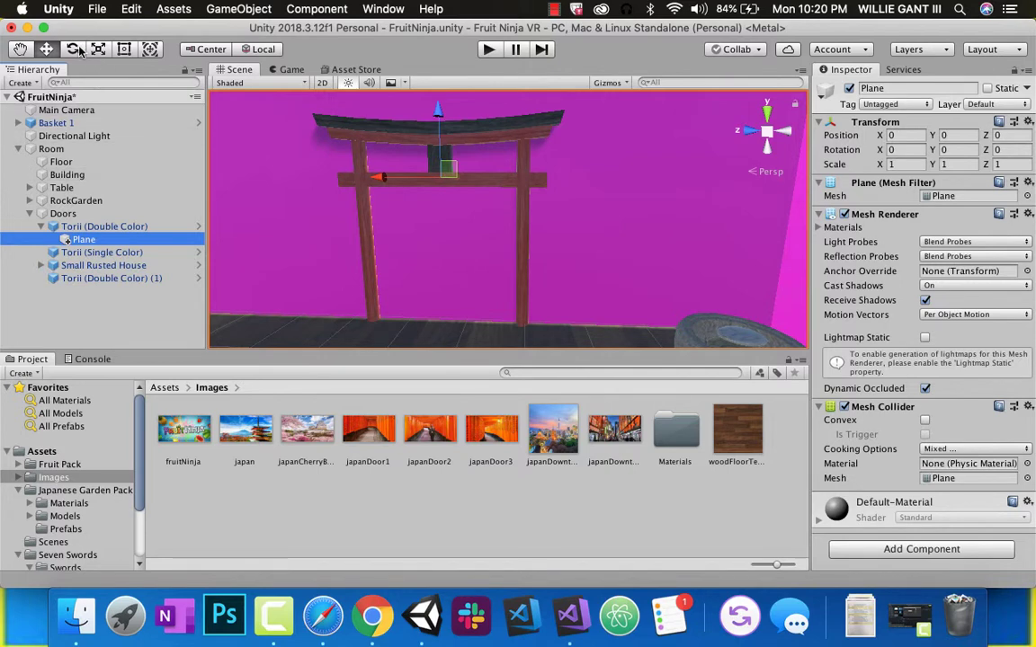
right_drag(360, 149, 474, 168)
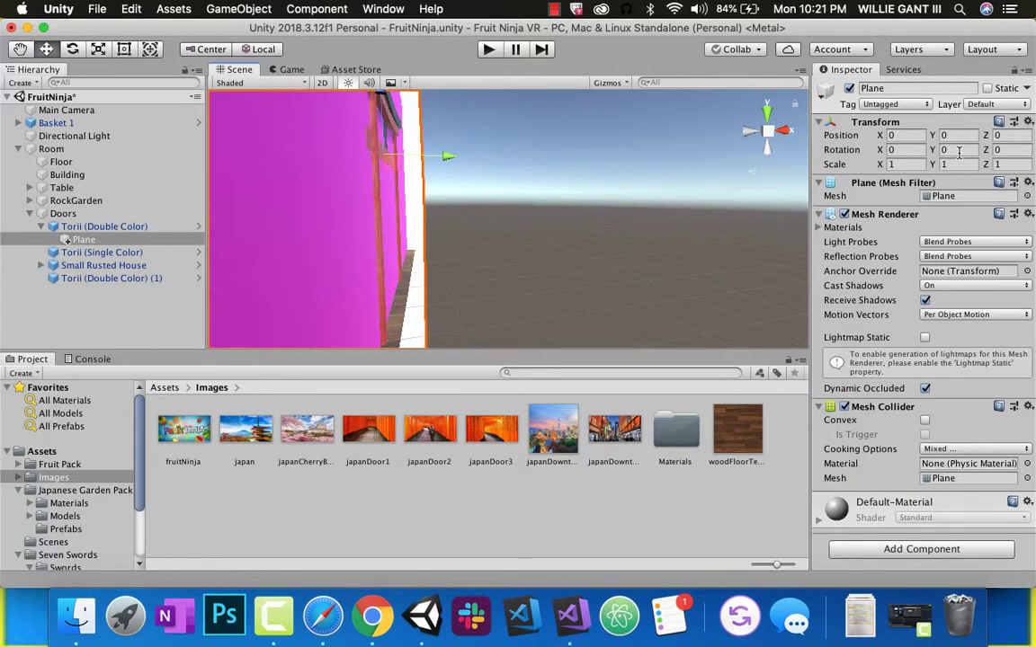
Set the Plane's Rotation X to 180 and view the torii gate front-on.
click(910, 151)
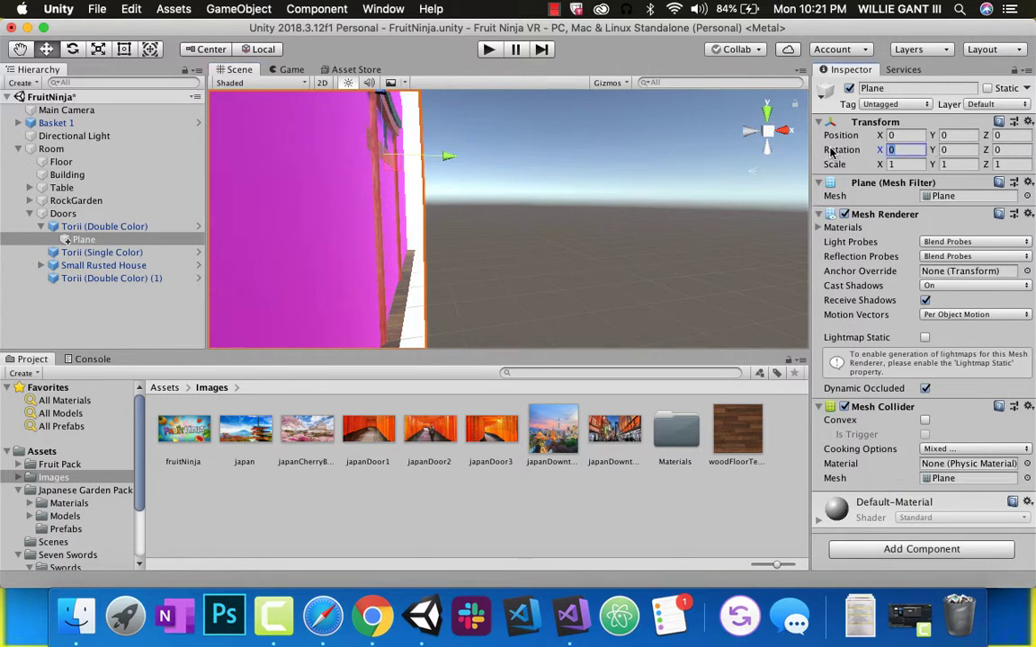
text(18)
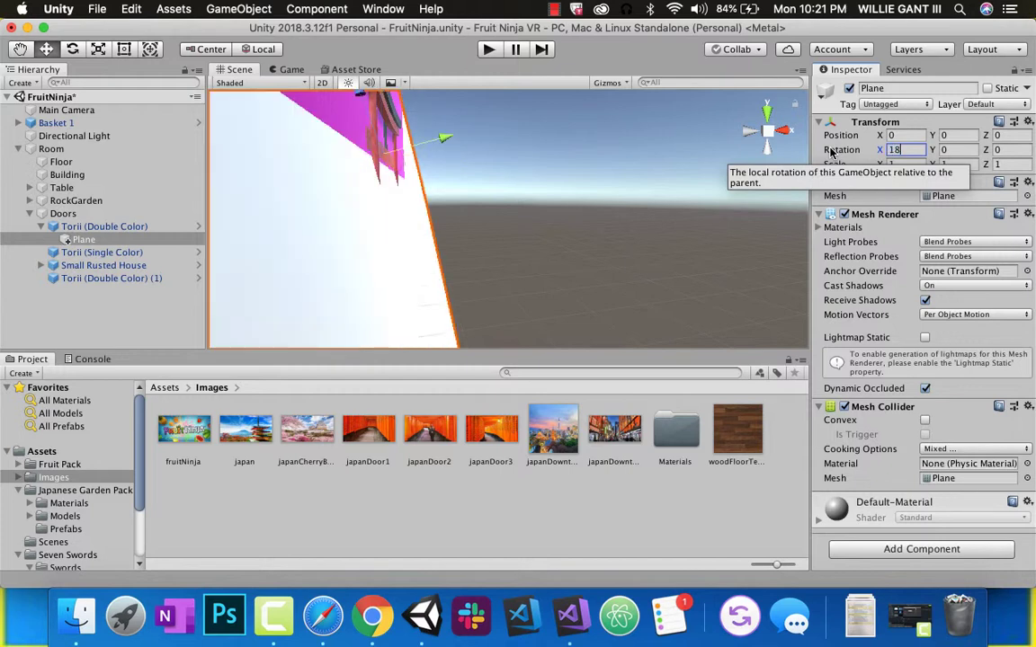
text(0)
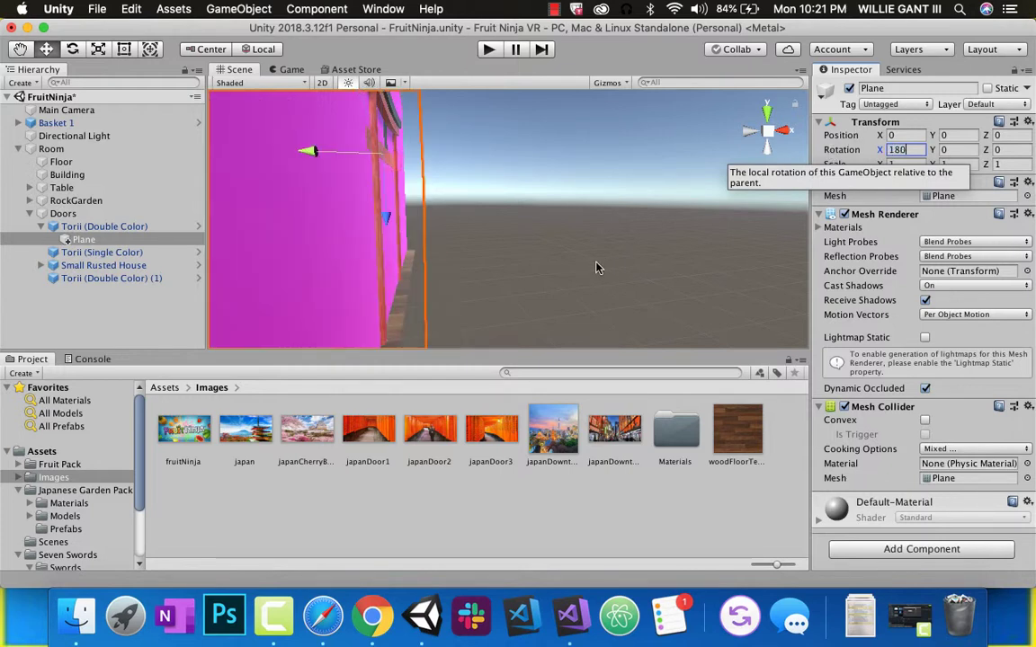
middle_drag(596, 266, 354, 238)
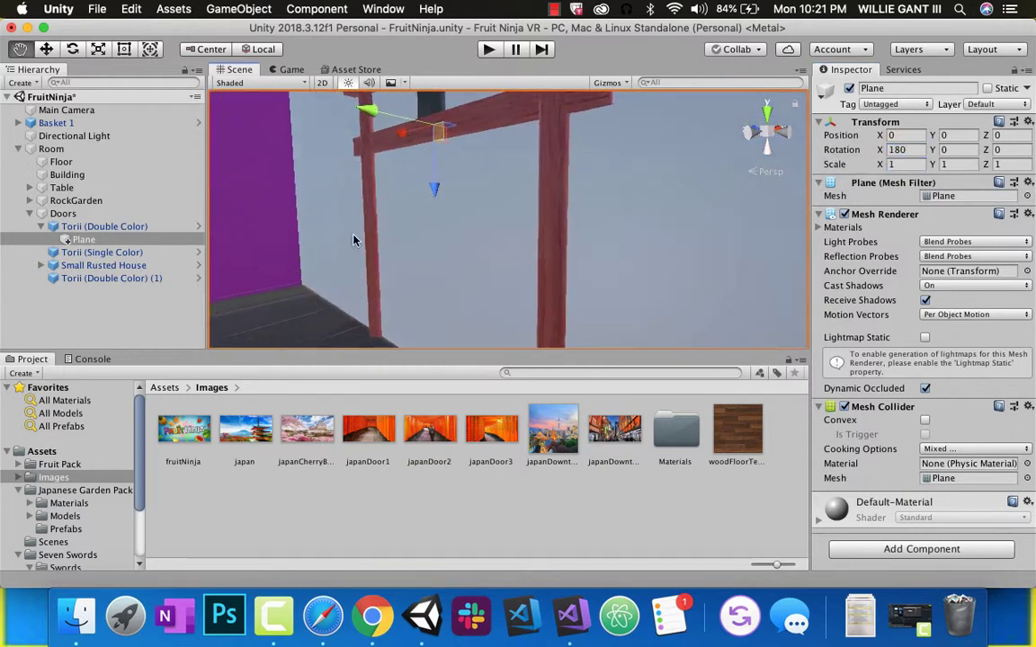
right_drag(353, 239, 470, 203)
scroll(471, 202, down, 5)
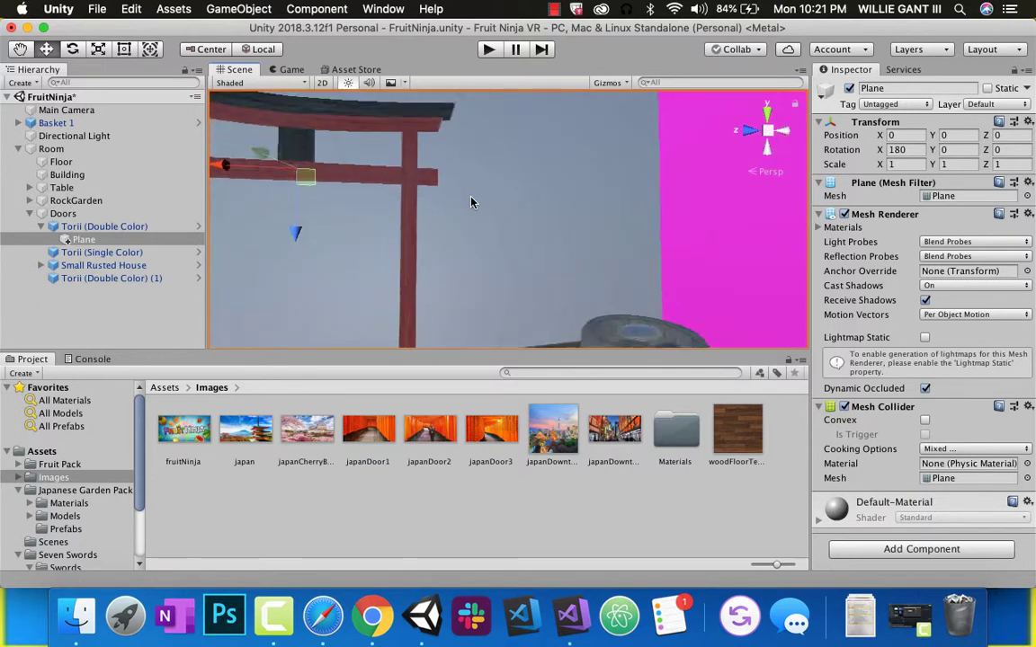
middle_drag(297, 199, 319, 243)
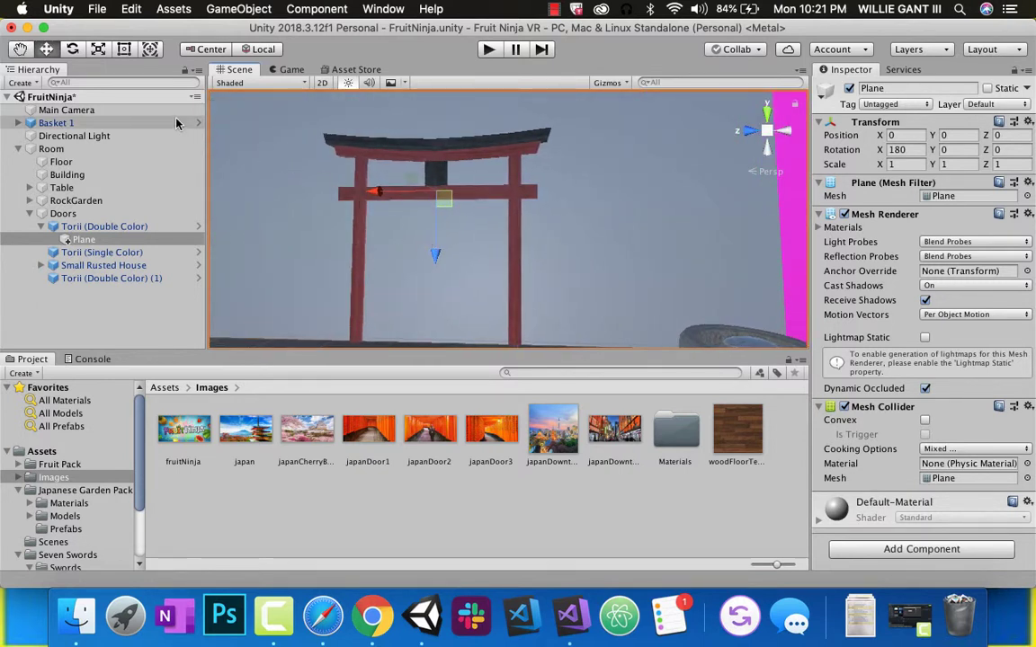
Scale the Plane down into a thin panel fitting between the gate posts.
click(98, 49)
drag(378, 195, 459, 214)
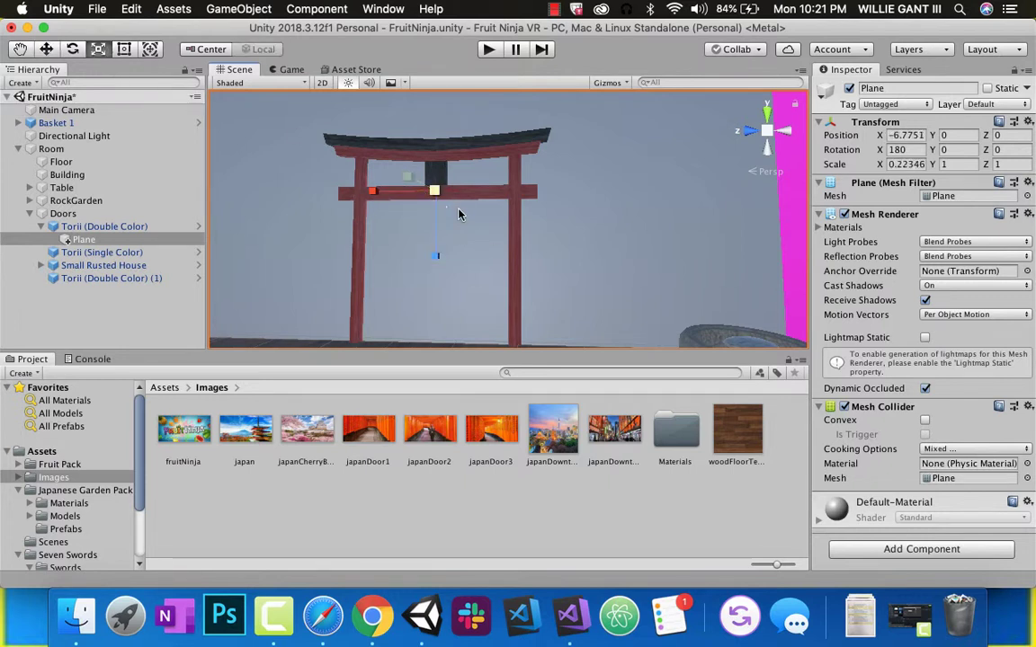
drag(437, 260, 432, 207)
scroll(382, 261, down, 5)
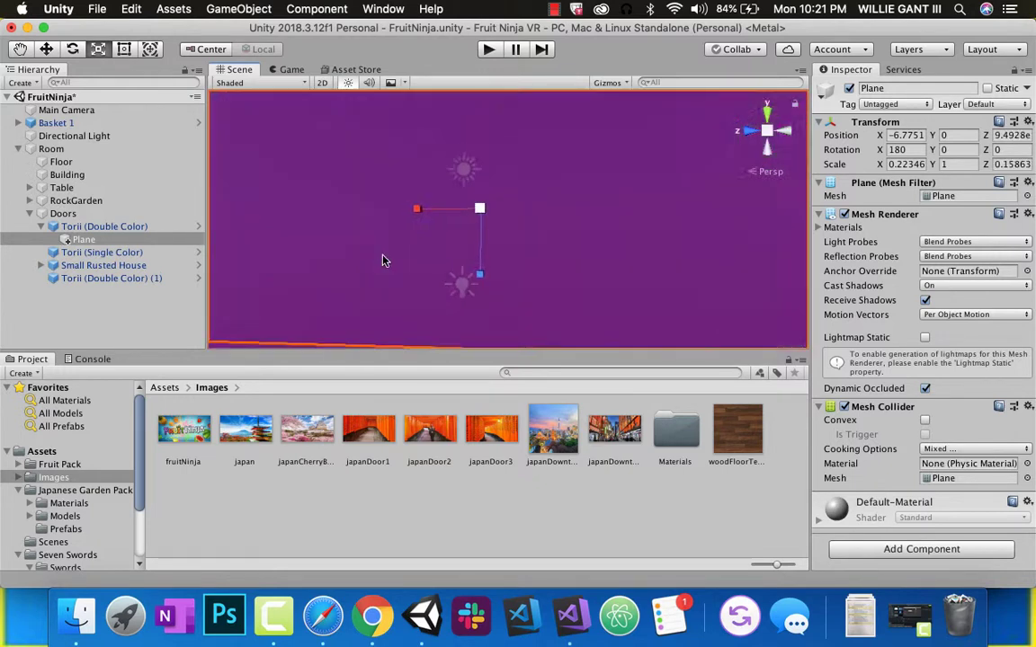
scroll(382, 261, up, 3)
scroll(382, 261, up, 2)
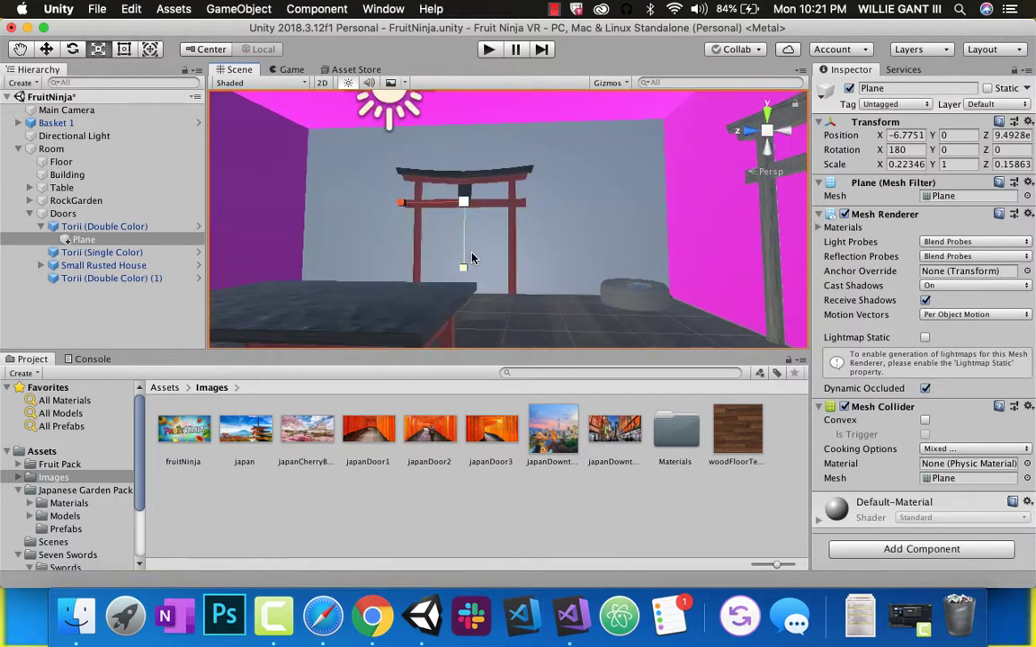
drag(464, 270, 440, 204)
scroll(501, 203, up, 3)
scroll(401, 202, up, 4)
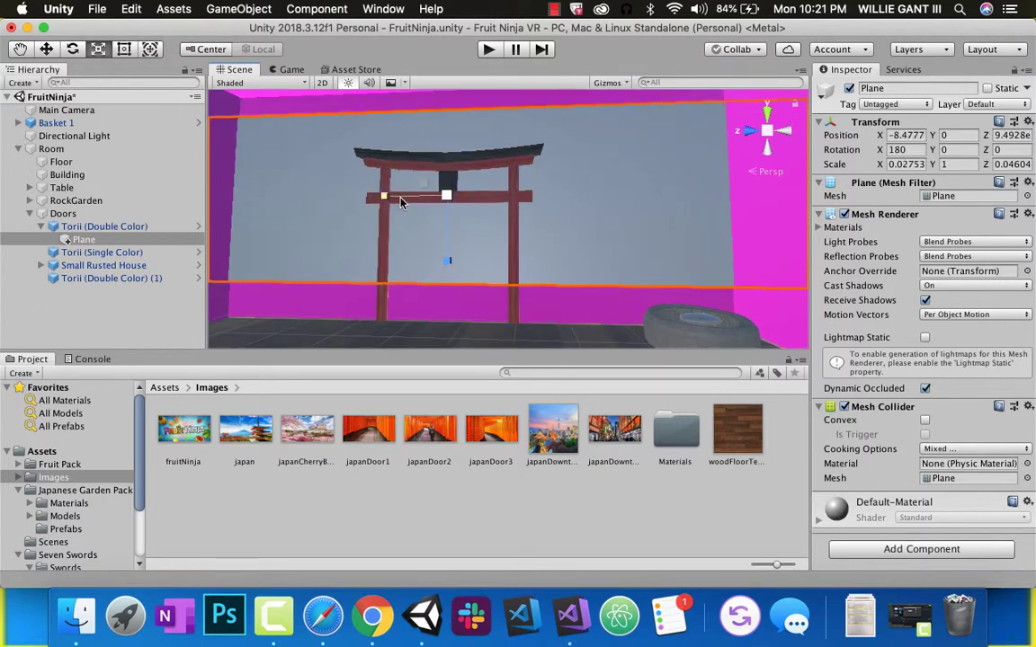
middle_drag(401, 202, 584, 290)
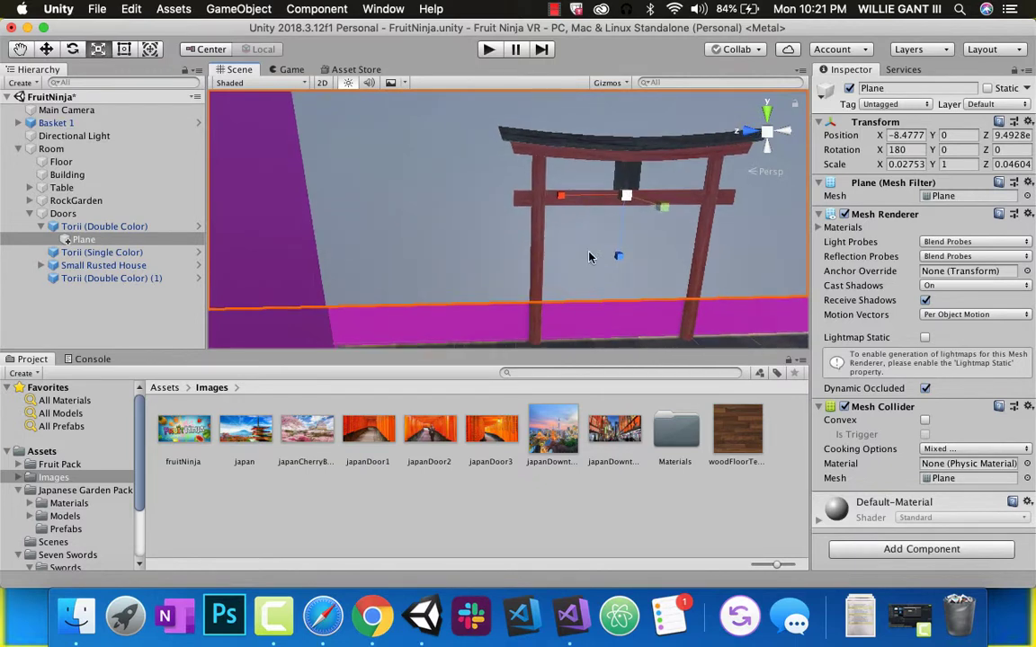
drag(562, 197, 621, 199)
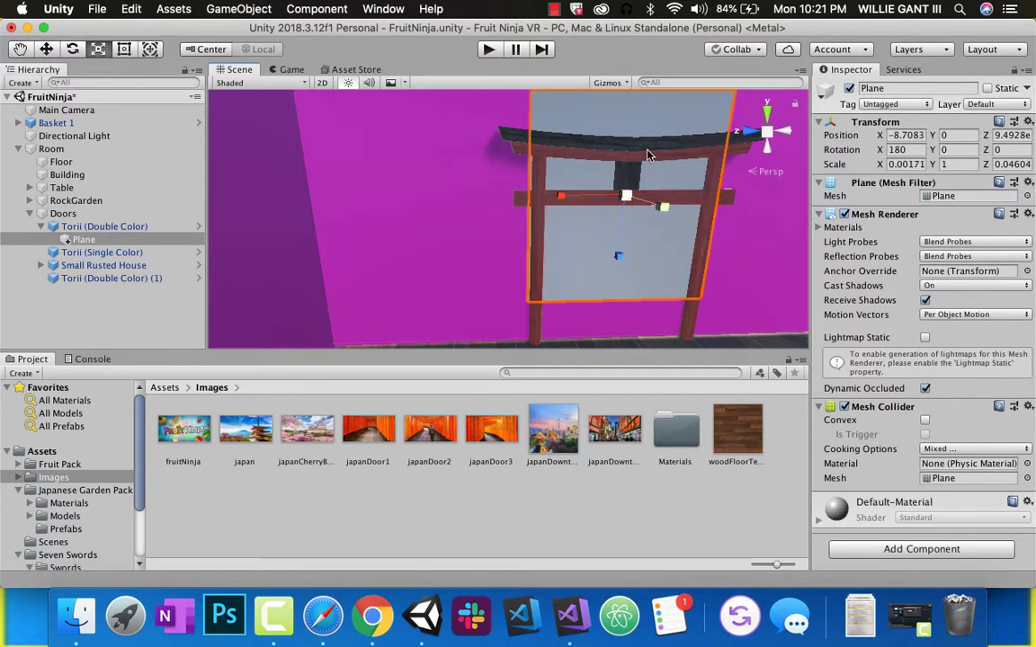
Slide the Plane down into the torii gate's opening.
key(w)
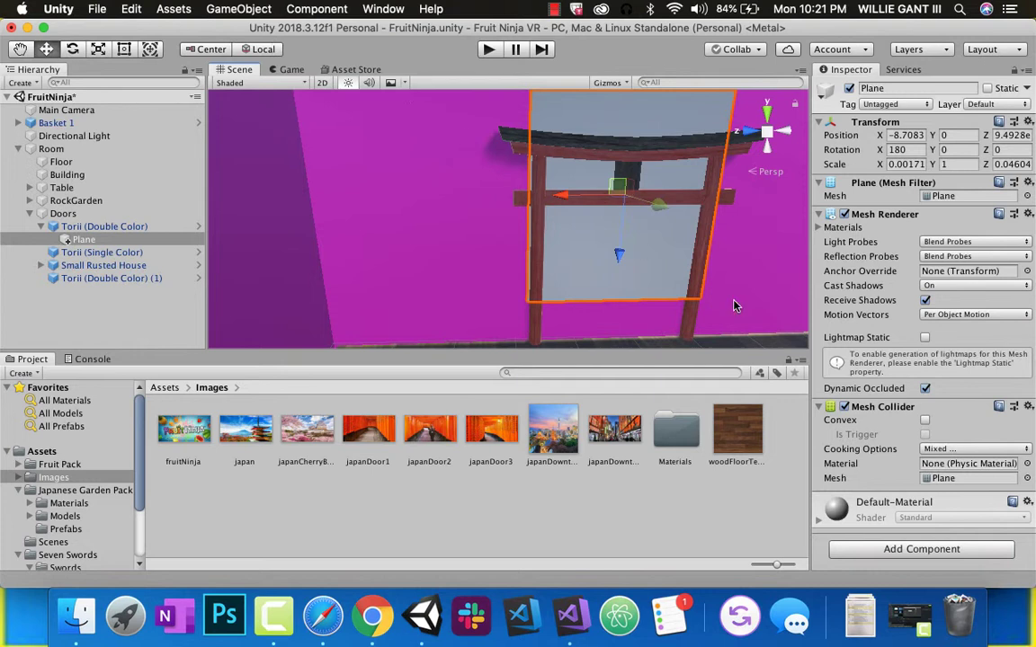
drag(620, 254, 622, 315)
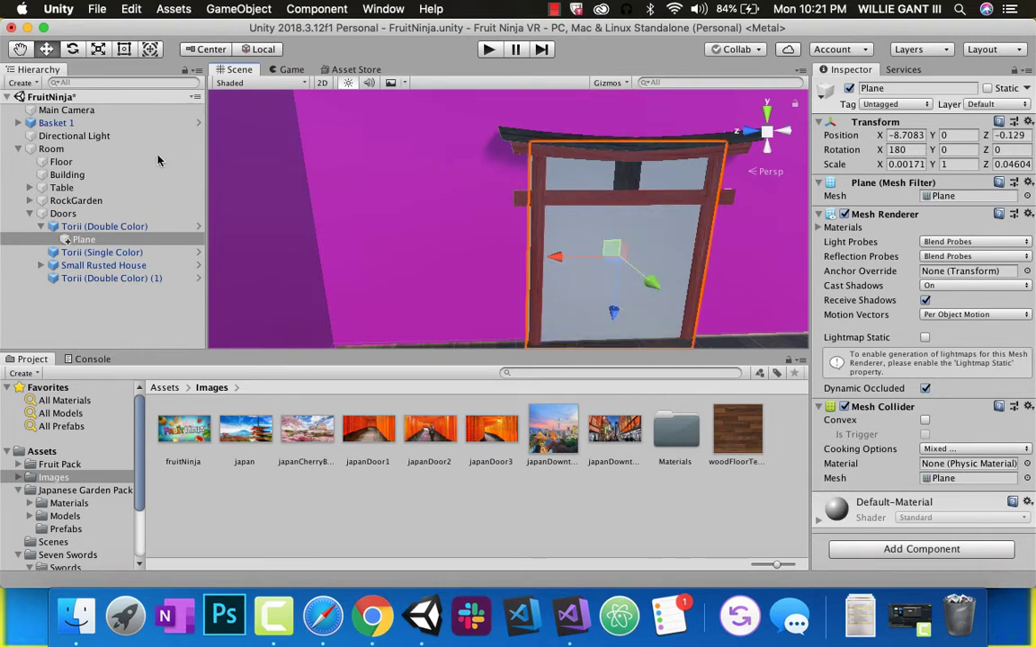
click(98, 48)
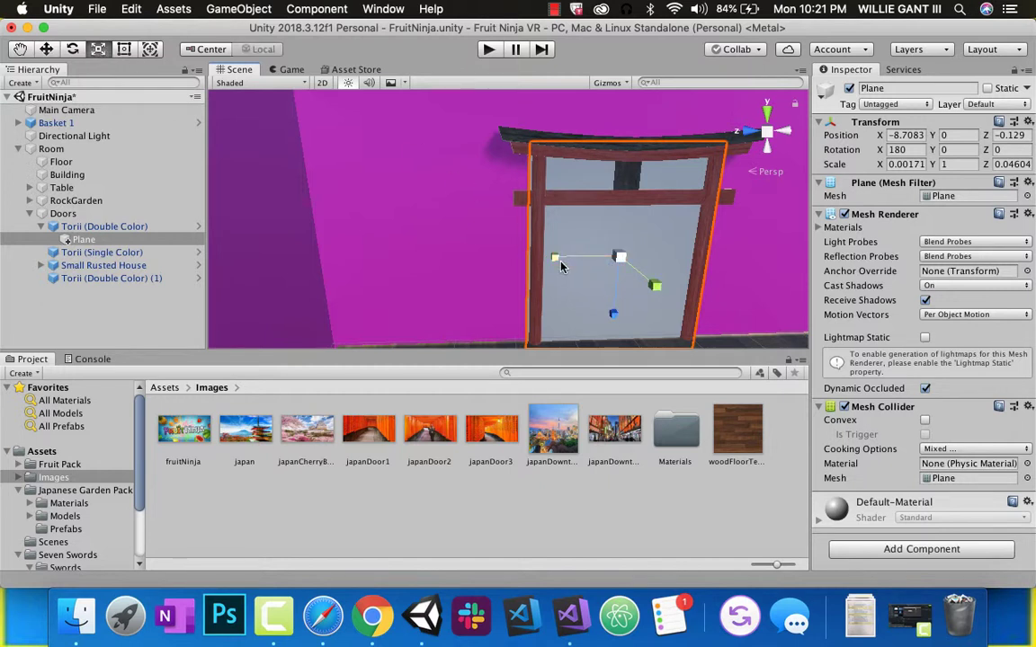
Narrow the Plane to 0.00155 wide and apply the japanDoor2 image to it.
drag(557, 262, 564, 261)
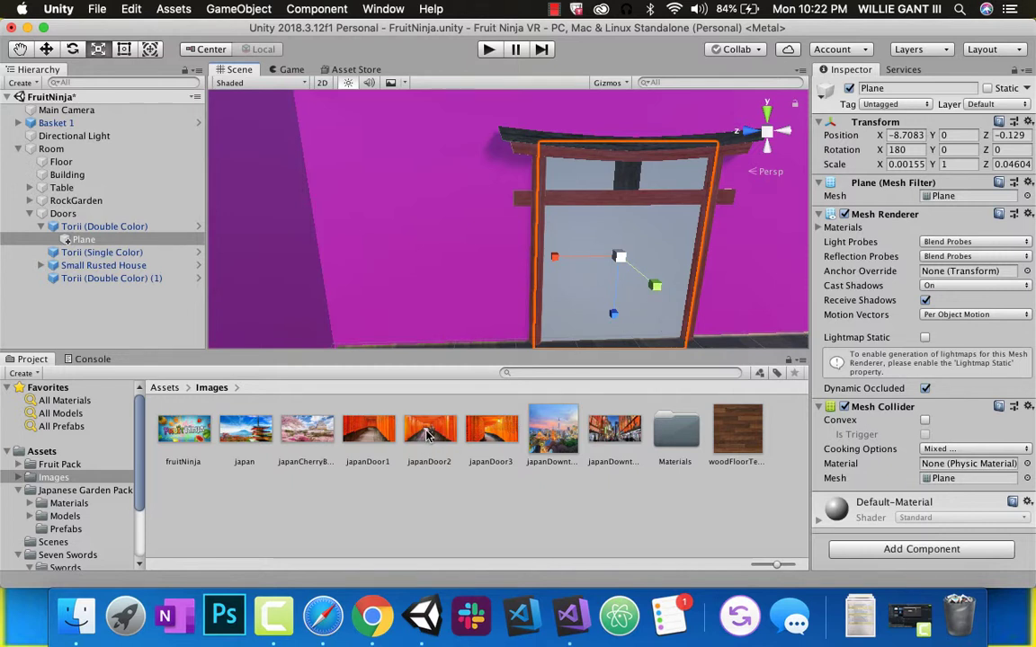
drag(427, 435, 572, 306)
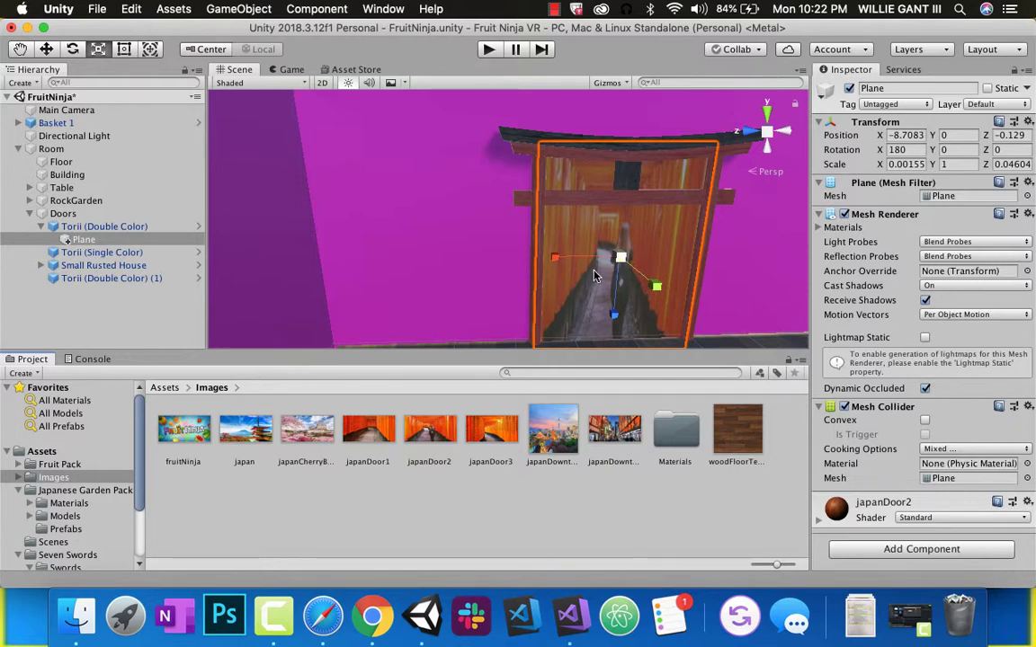
scroll(590, 274, down, 3)
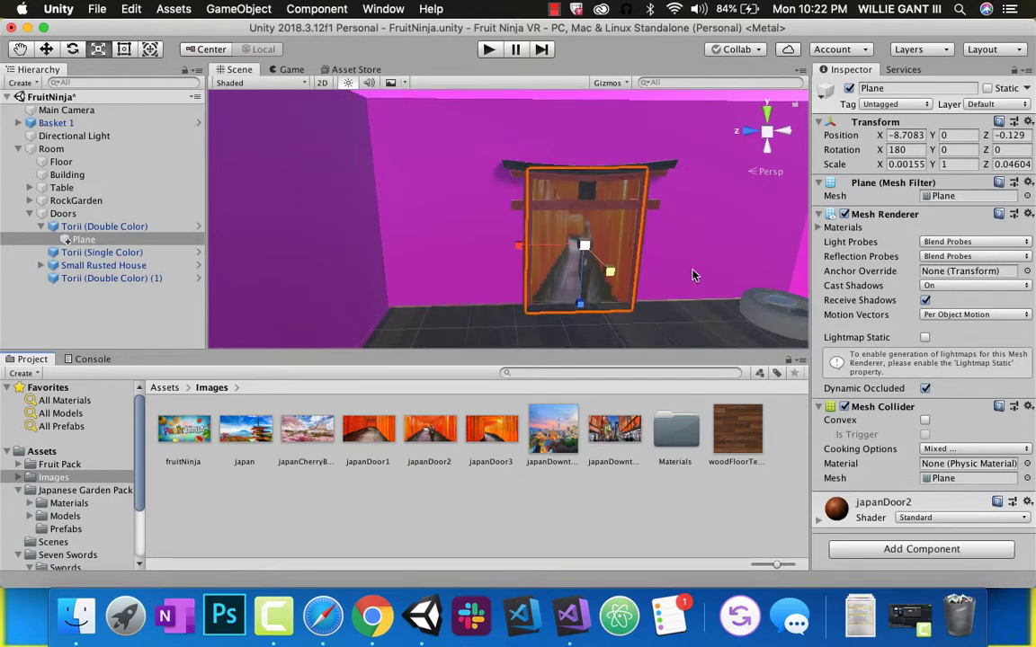
click(619, 334)
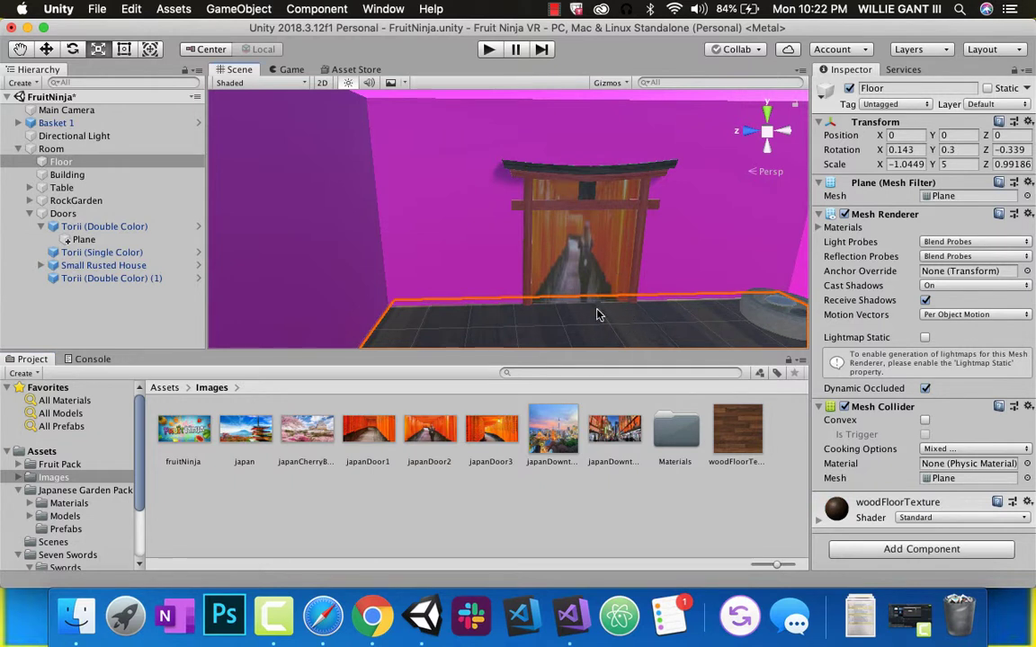
click(580, 243)
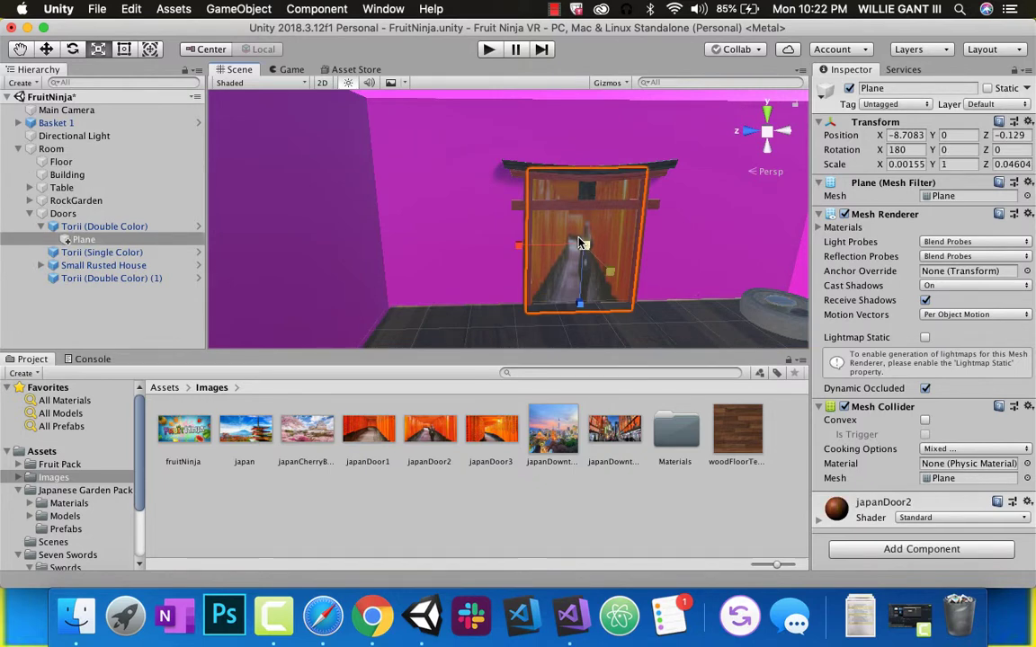
Duplicate the Plane as Plane (1) and move it toward the other torii gate.
right_click(75, 239)
click(120, 302)
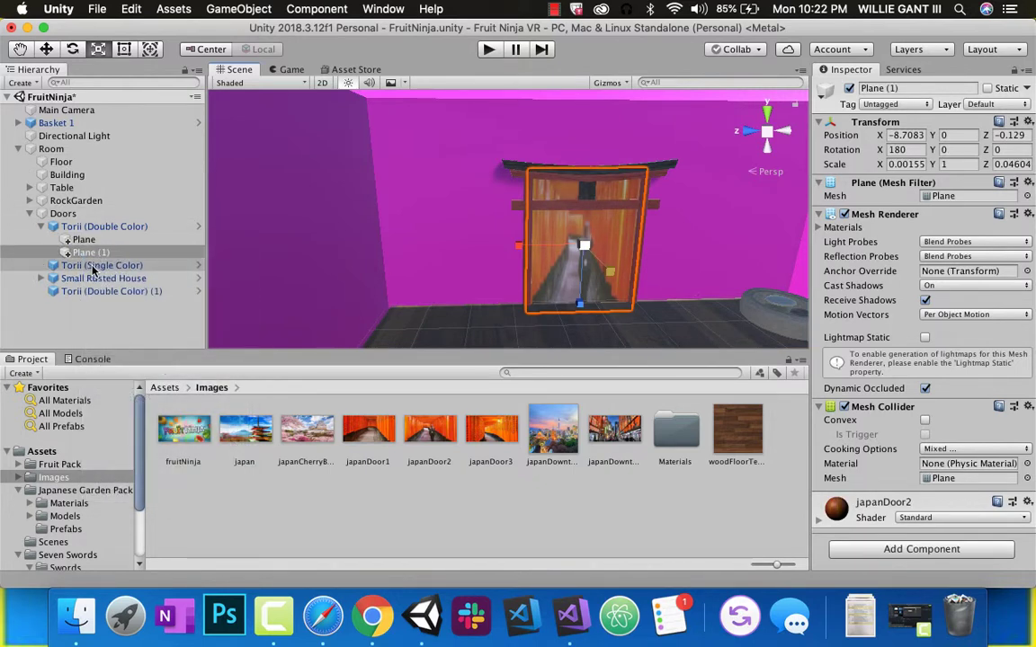
drag(74, 253, 72, 252)
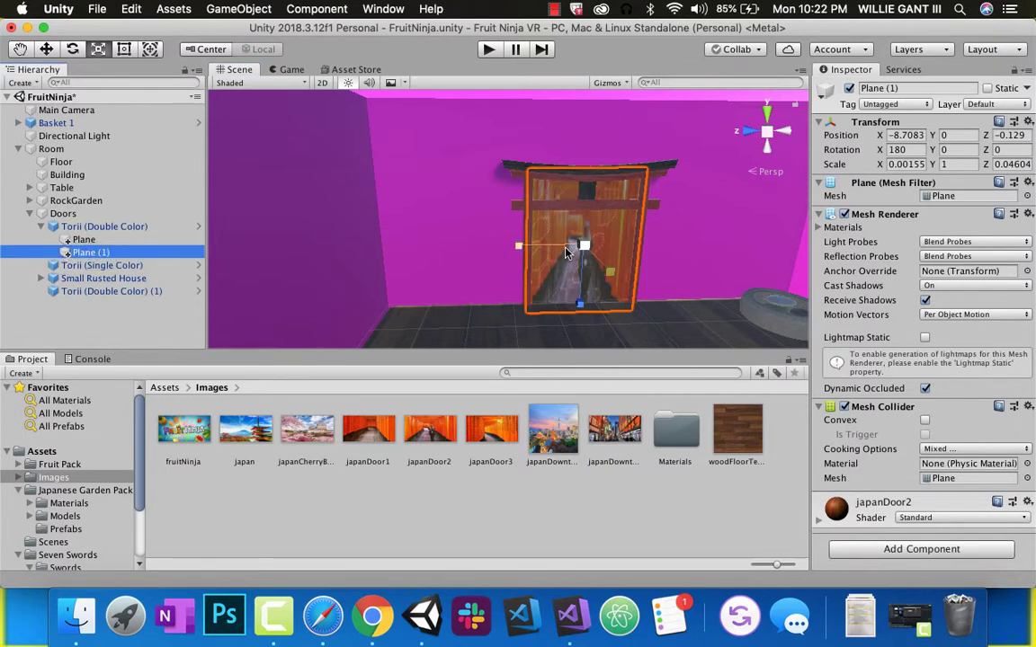
right_drag(539, 261, 649, 243)
click(46, 49)
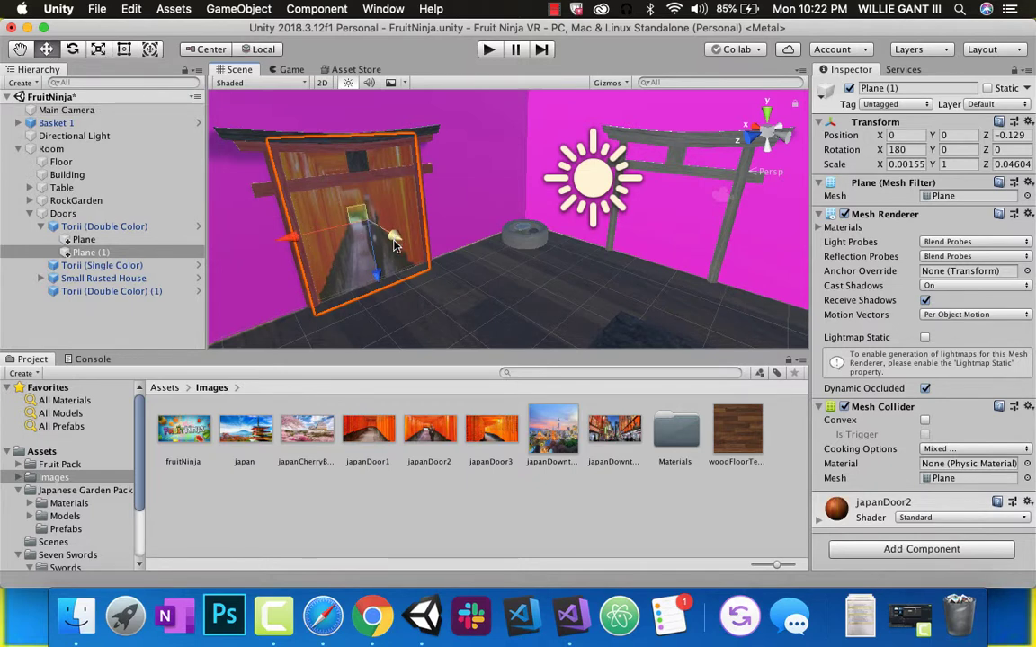
drag(367, 225, 477, 236)
key(f)
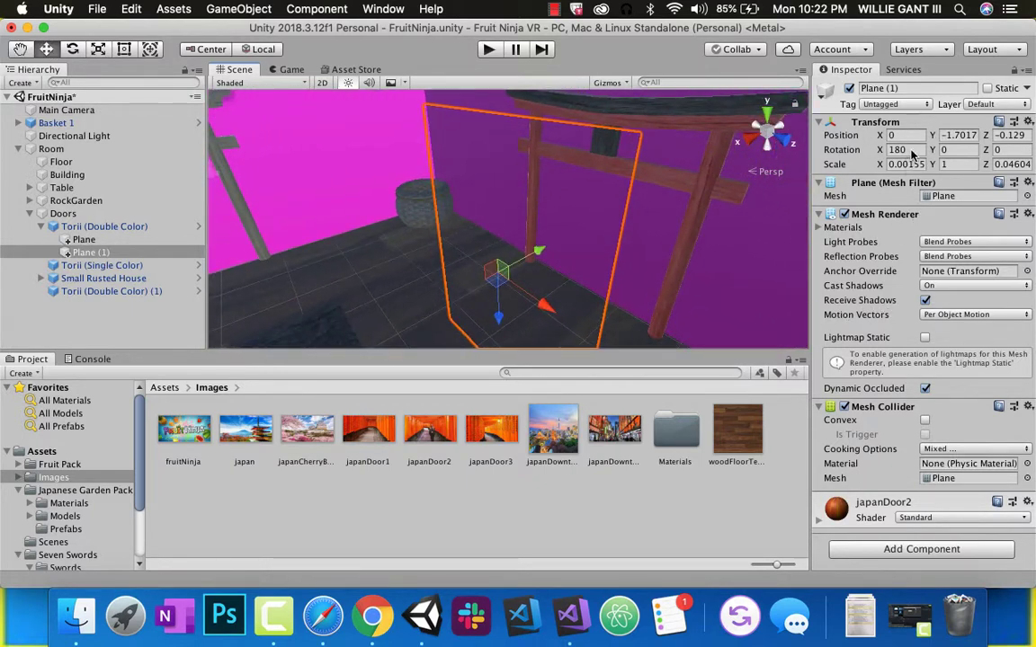
Set Plane (1) rotation to X 0, Y 180 and slide it onto the torii frame.
click(908, 150)
text(0)
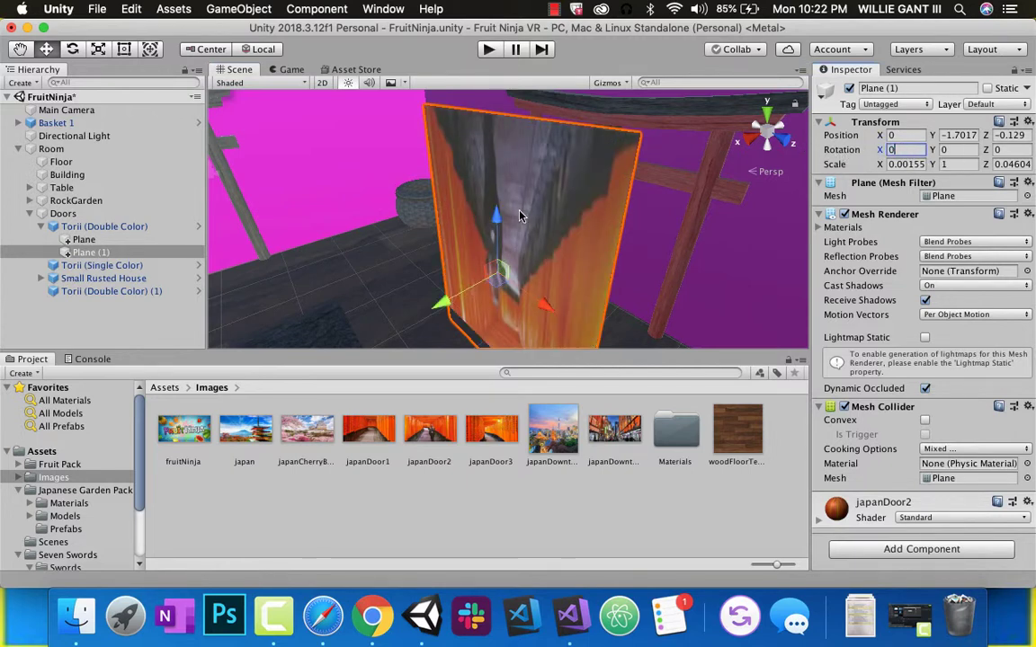
click(956, 150)
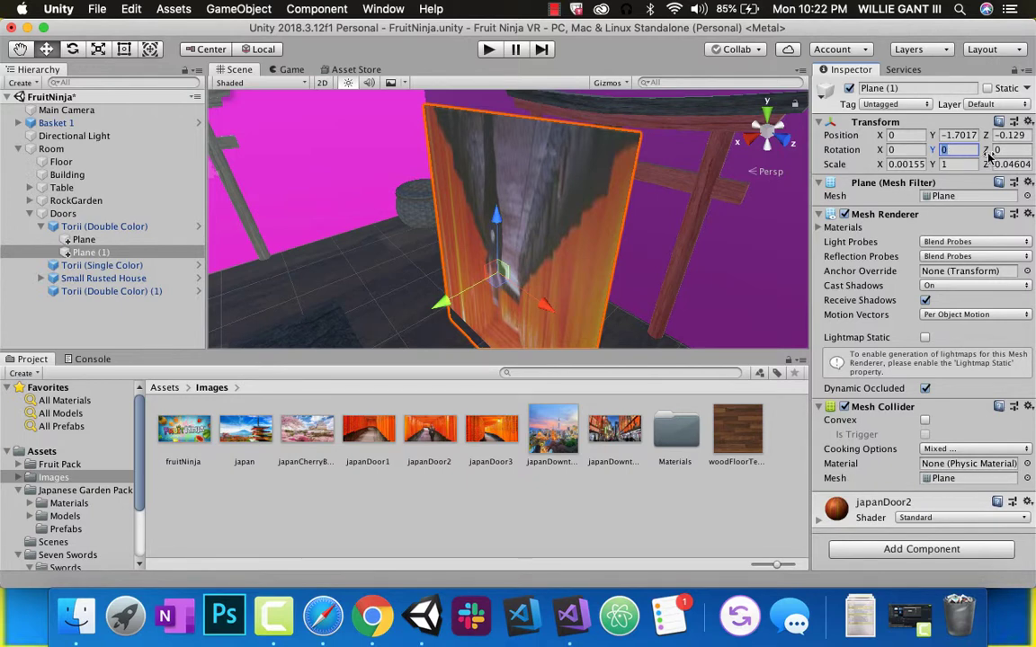
text(90)
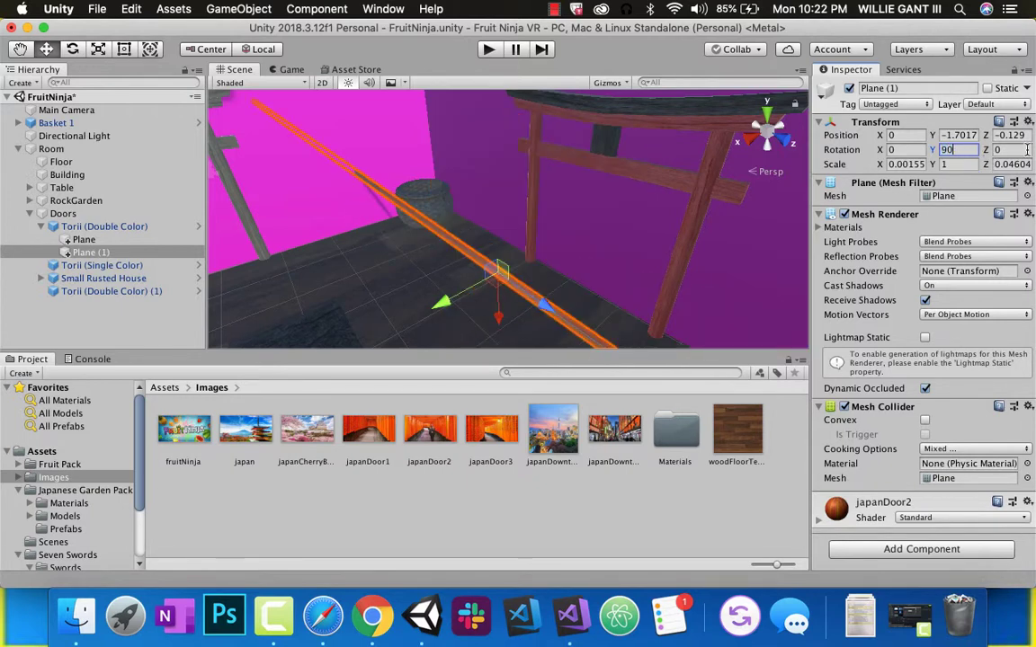
key(BackSpace)
key(BackSpace)
text(180)
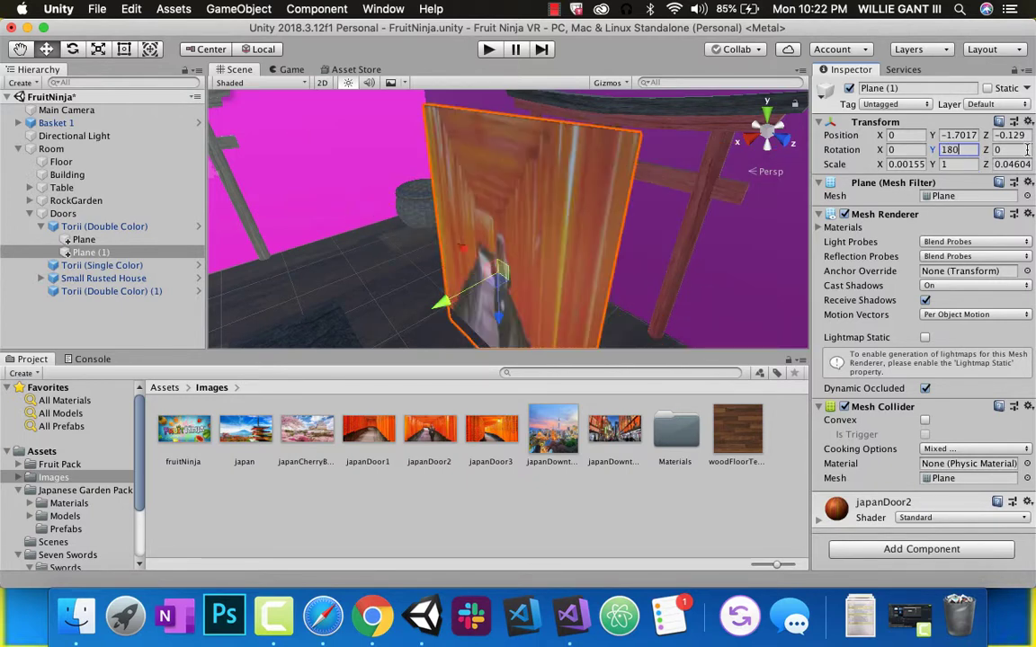
drag(479, 296, 592, 291)
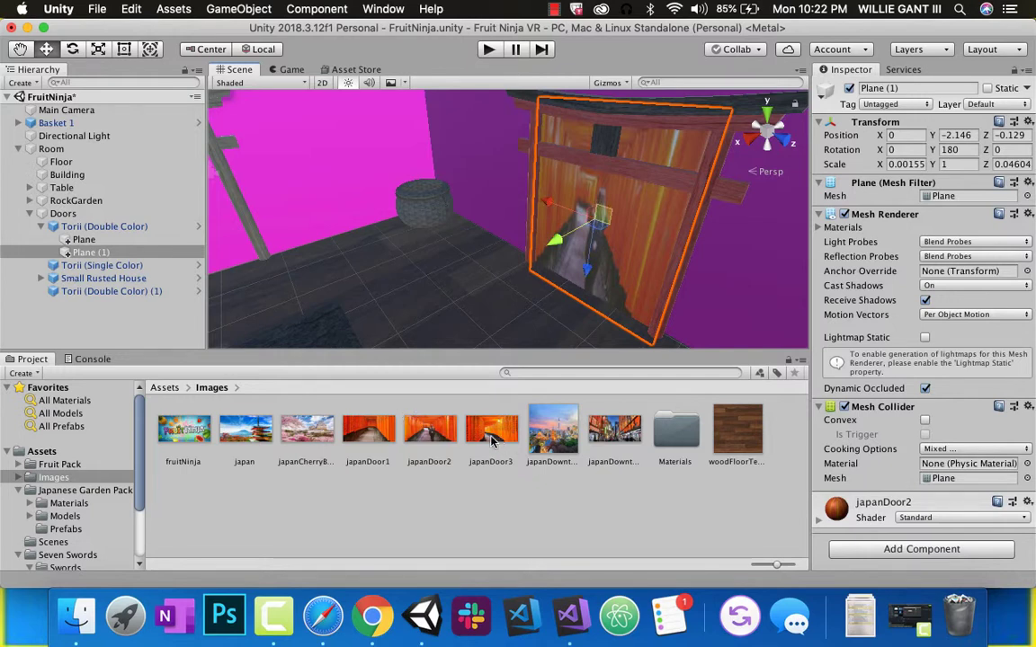
Apply the japanDoor3 image to Plane (1).
drag(492, 440, 629, 265)
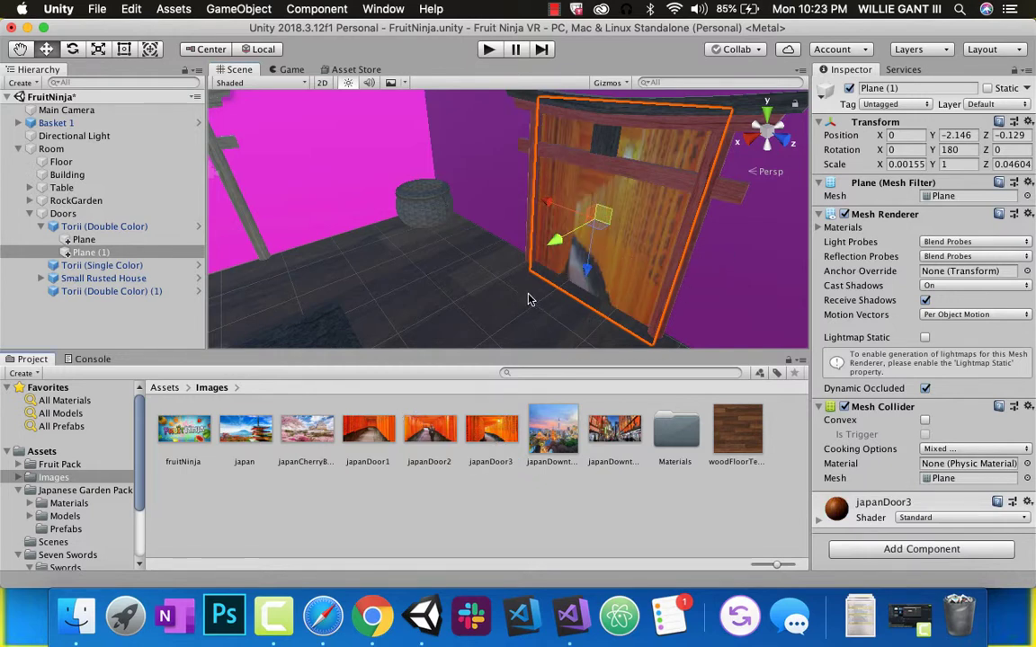
alt+drag(478, 270, 412, 244)
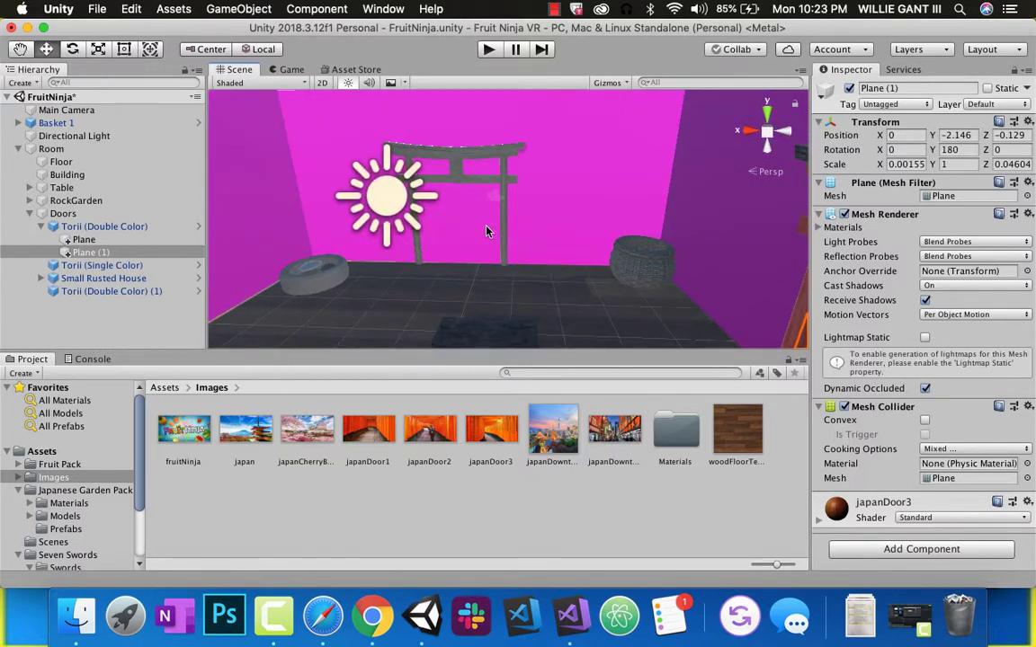
alt+drag(509, 338, 608, 322)
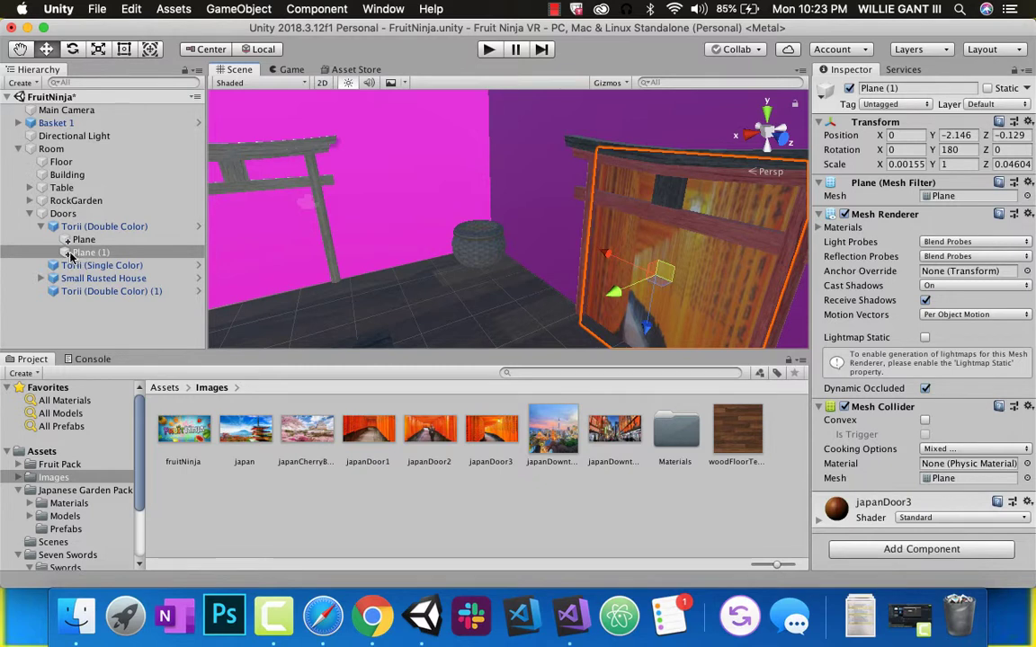
Duplicate Plane (1) as Plane (2), try a 45° Z rotation, then reset it to 0.
right_click(77, 256)
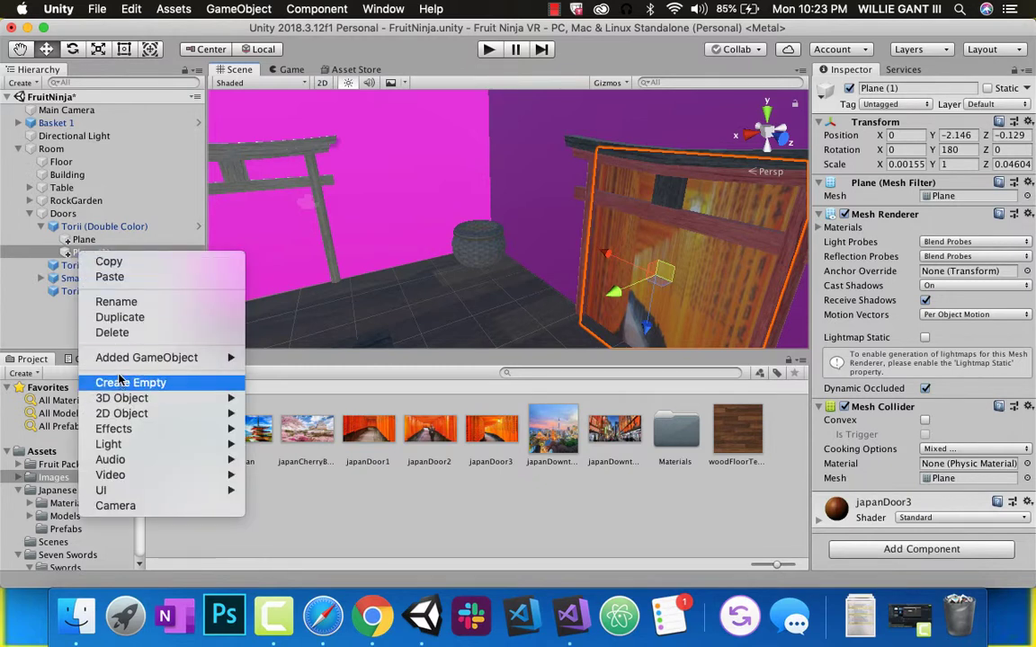
click(197, 316)
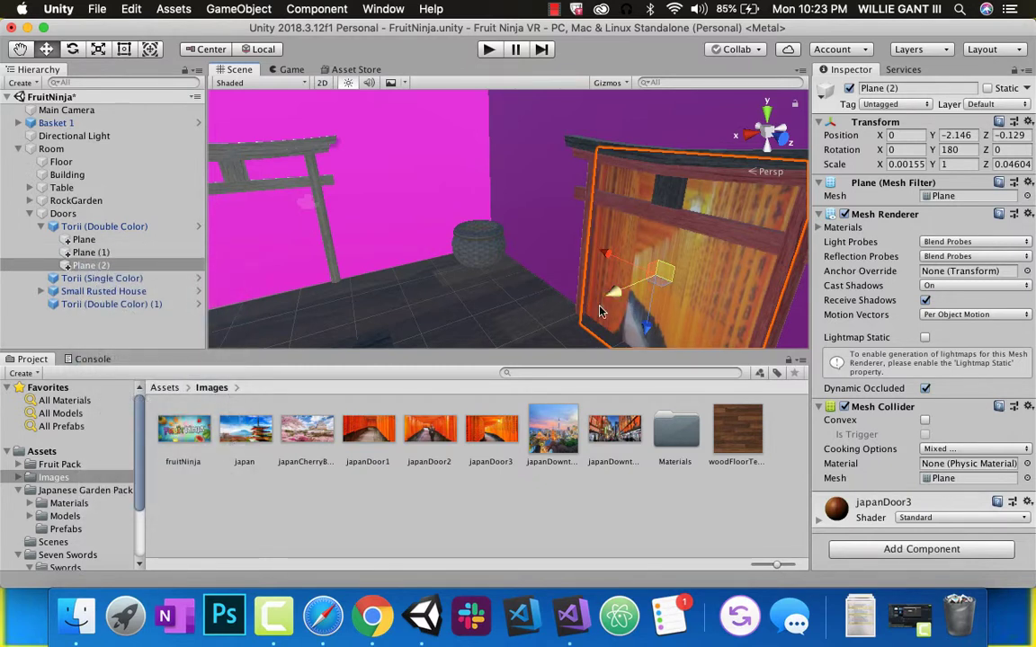
drag(601, 311, 550, 329)
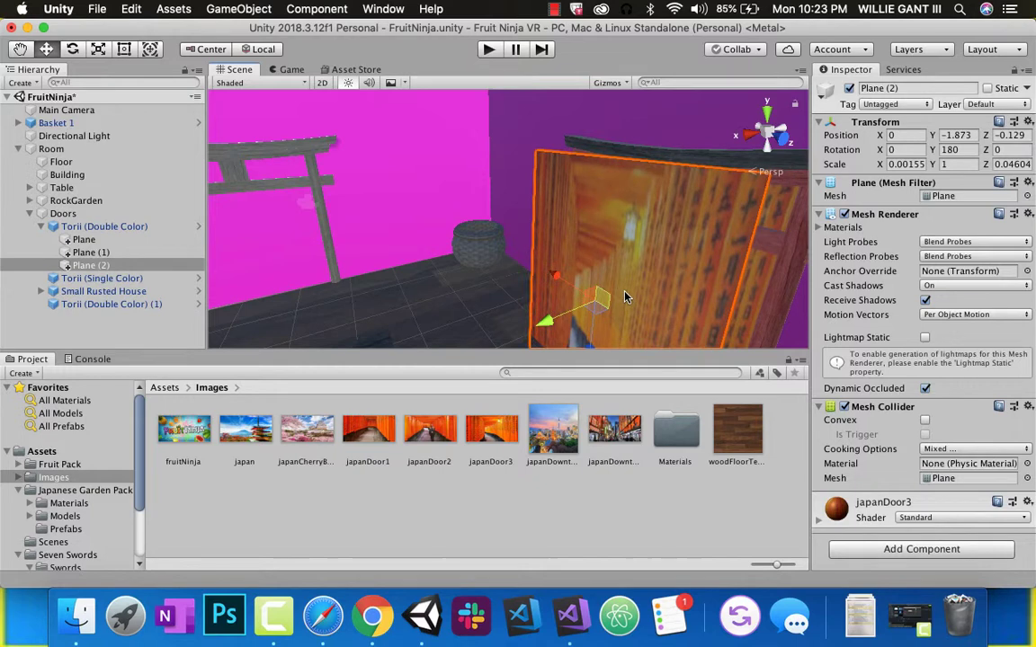
click(1003, 150)
text(45)
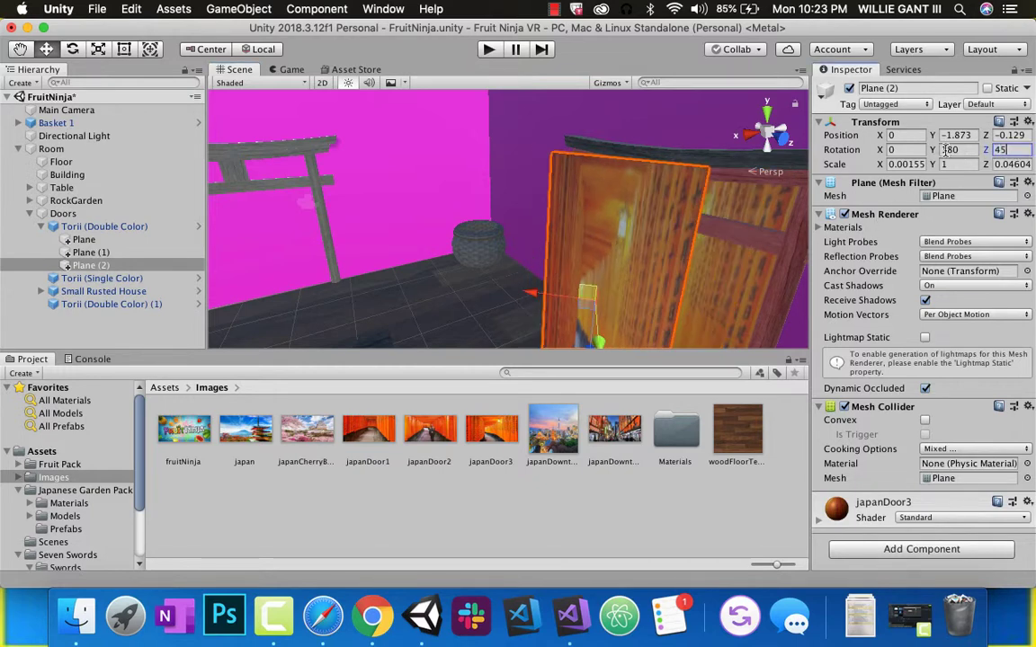
right_drag(718, 220, 590, 263)
click(1019, 151)
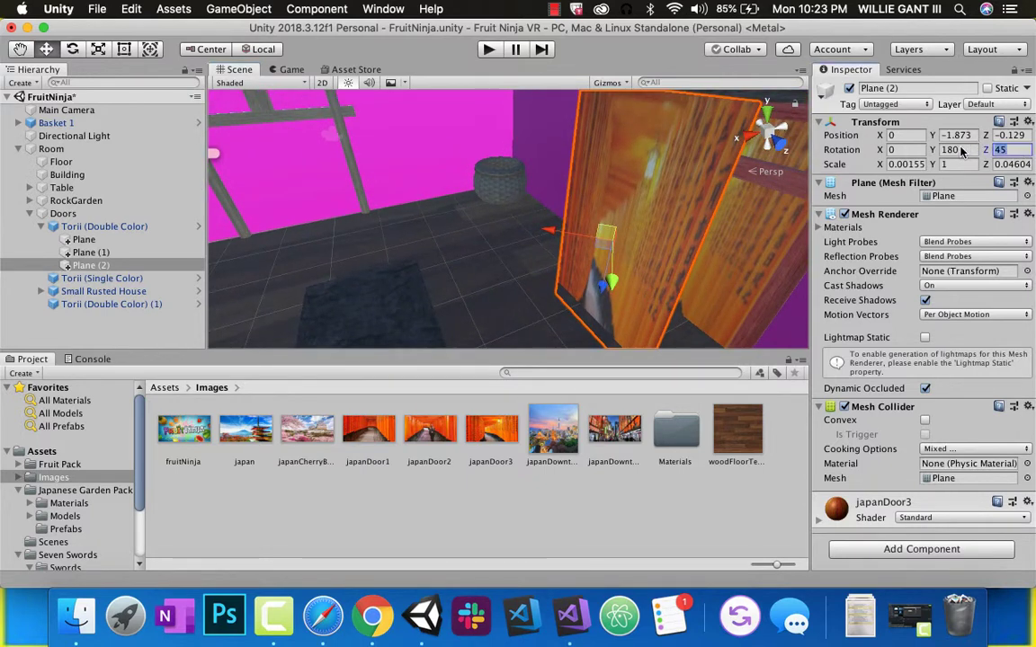
text(0)
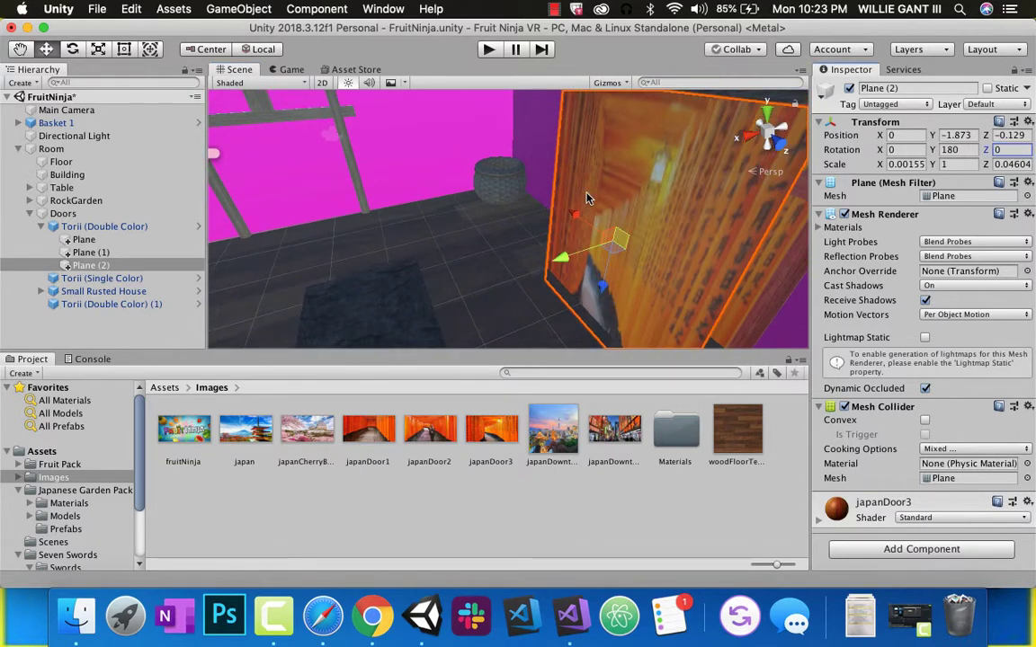
Tilt Plane (2) with the Rotate tool, then reset its Z rotation to 0.
click(73, 50)
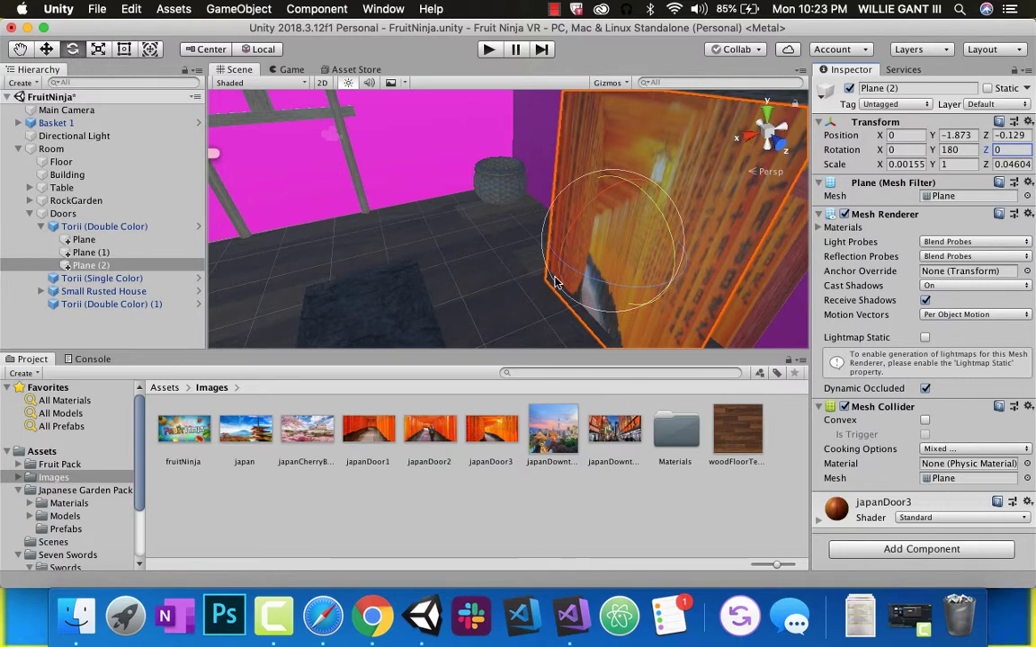
drag(646, 294, 539, 182)
middle_drag(538, 182, 567, 210)
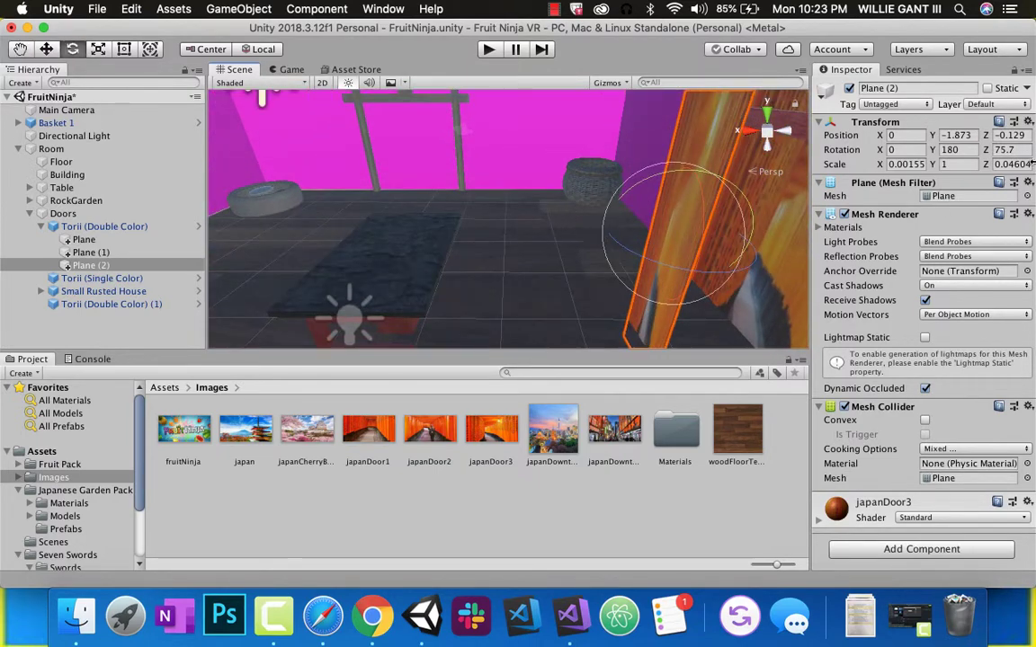
click(1011, 150)
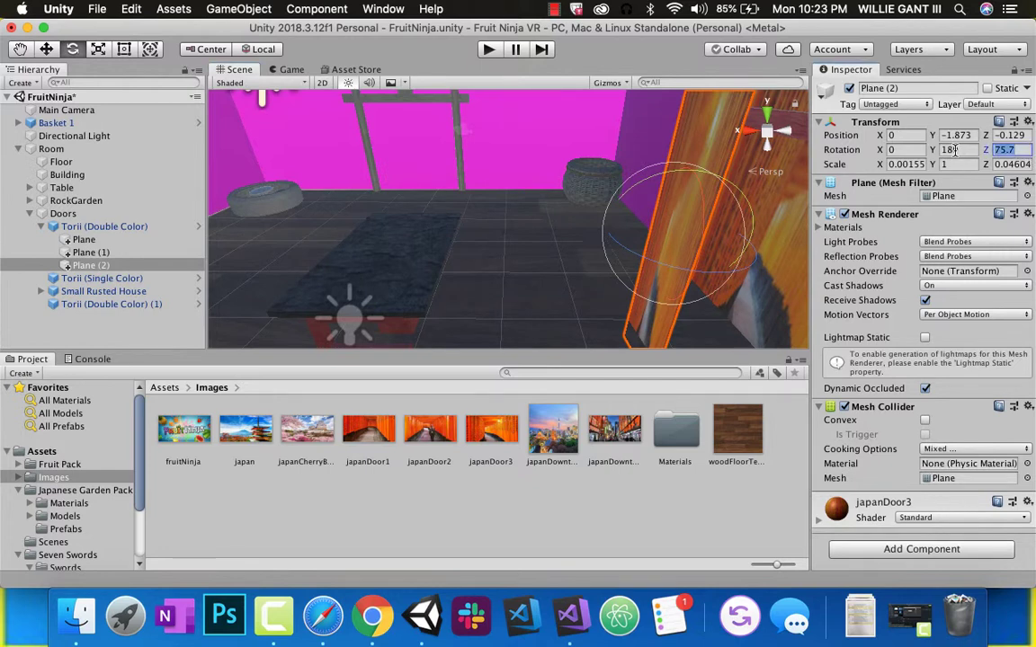
text(0)
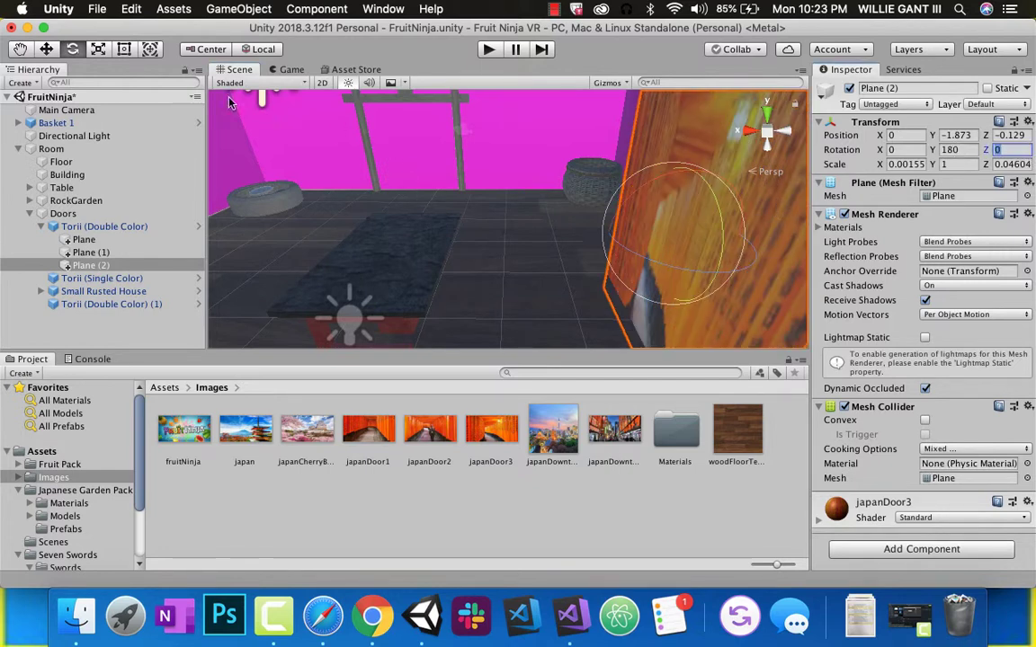
text(w)
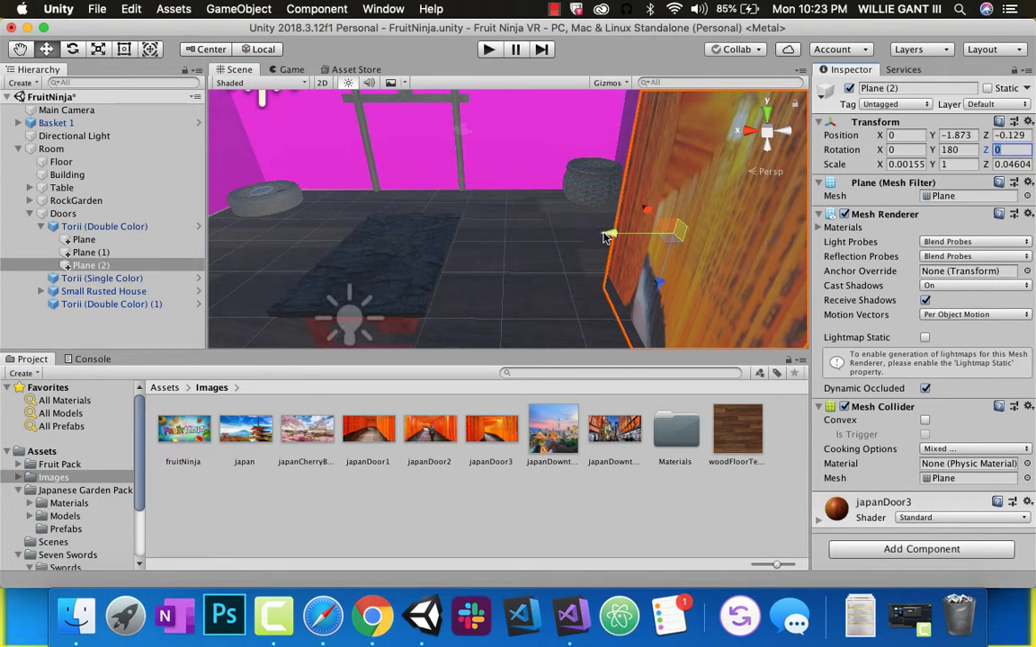
Move Plane (2) across the room and set its Rotation Z to 90.
drag(604, 236, 264, 232)
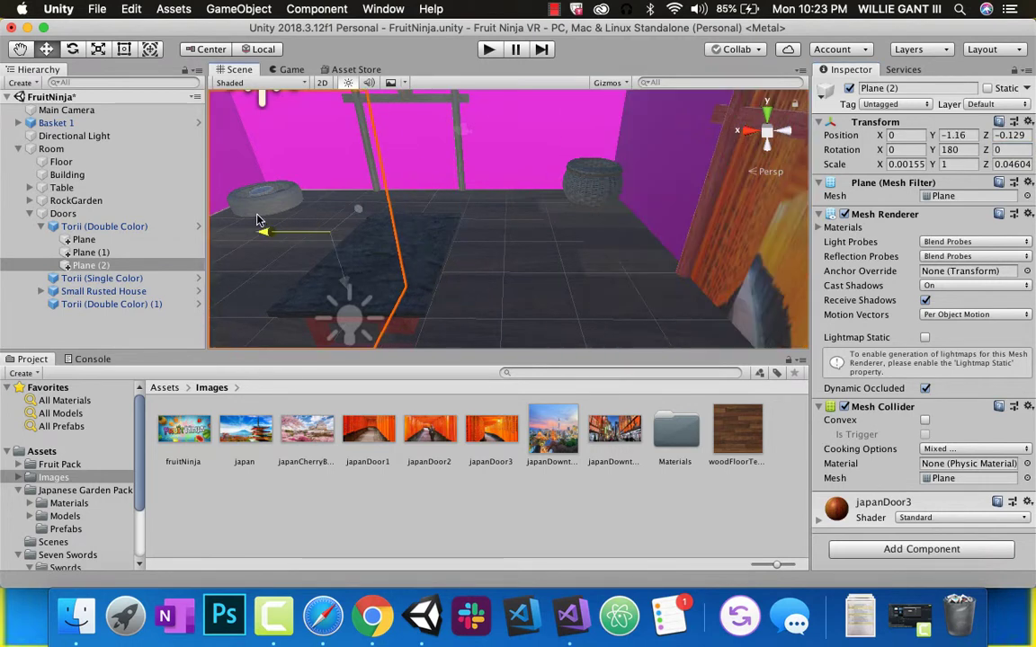
click(73, 48)
drag(324, 273, 601, 223)
click(1018, 151)
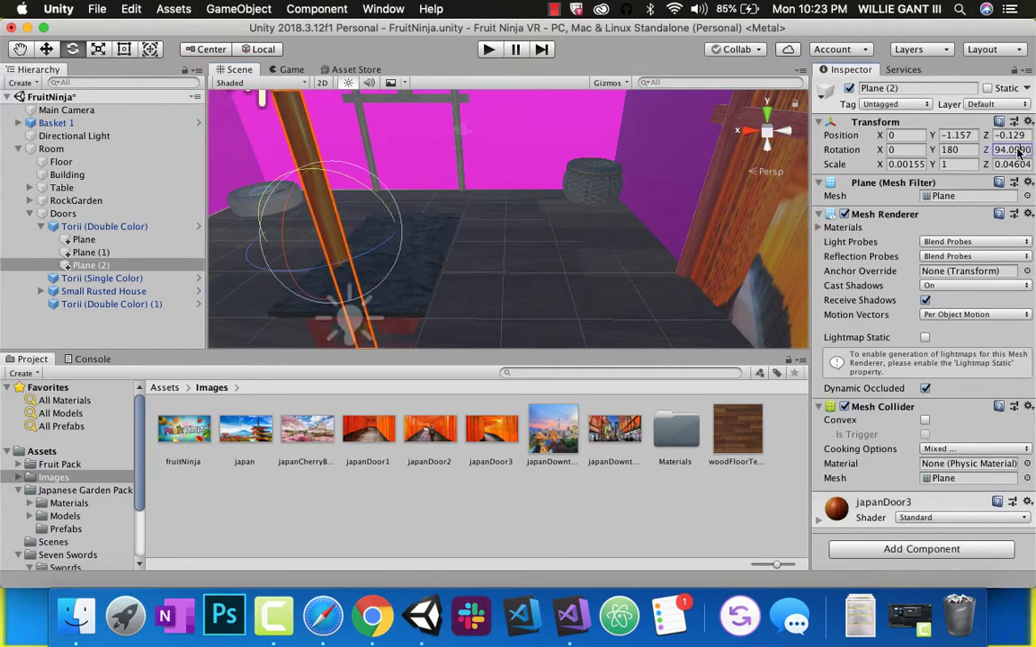
text(90)
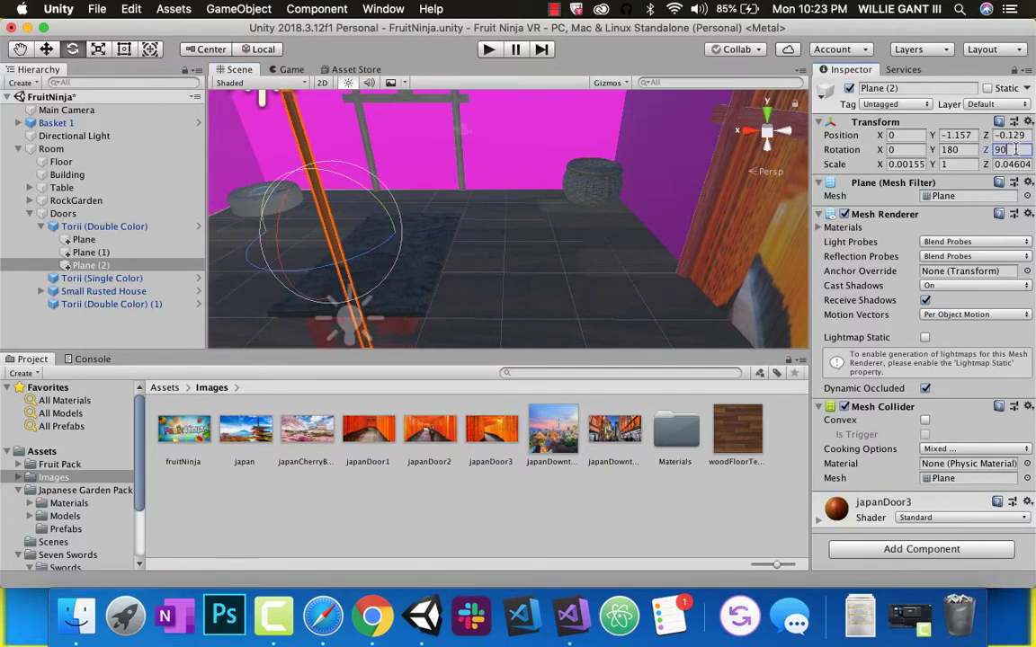
middle_drag(422, 208, 422, 166)
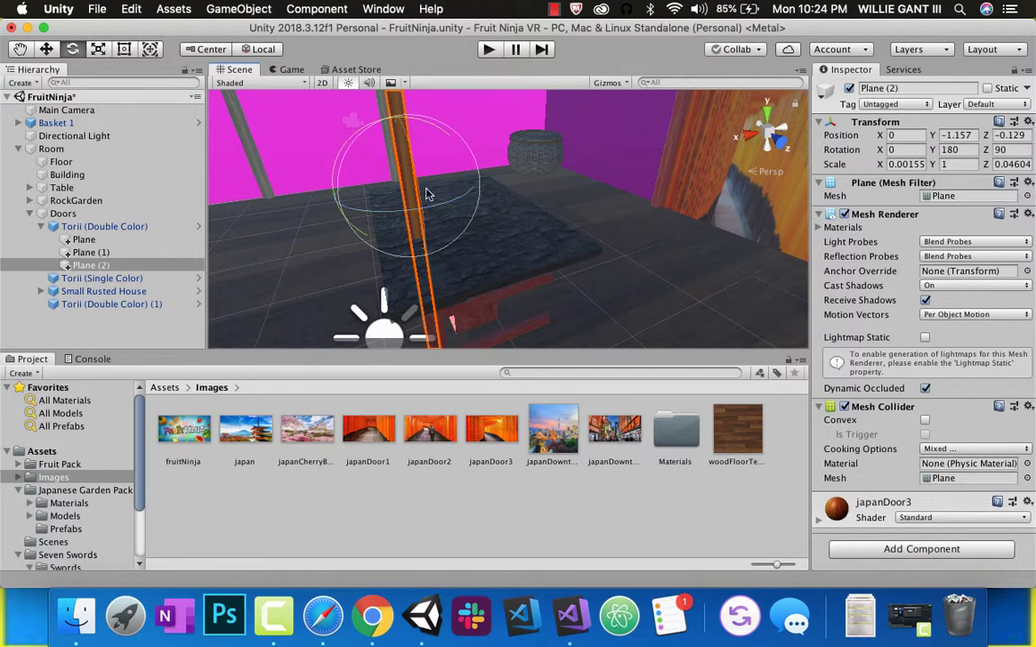
click(87, 254)
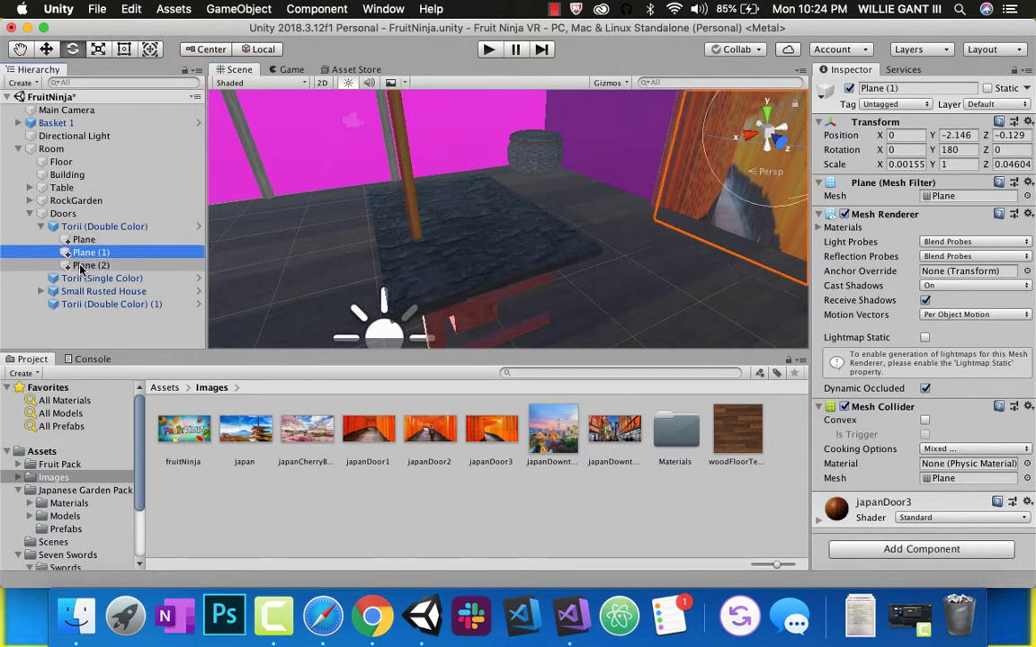
Duplicate Plane (2) into Plane (3) and frame it.
click(81, 267)
right_click(85, 266)
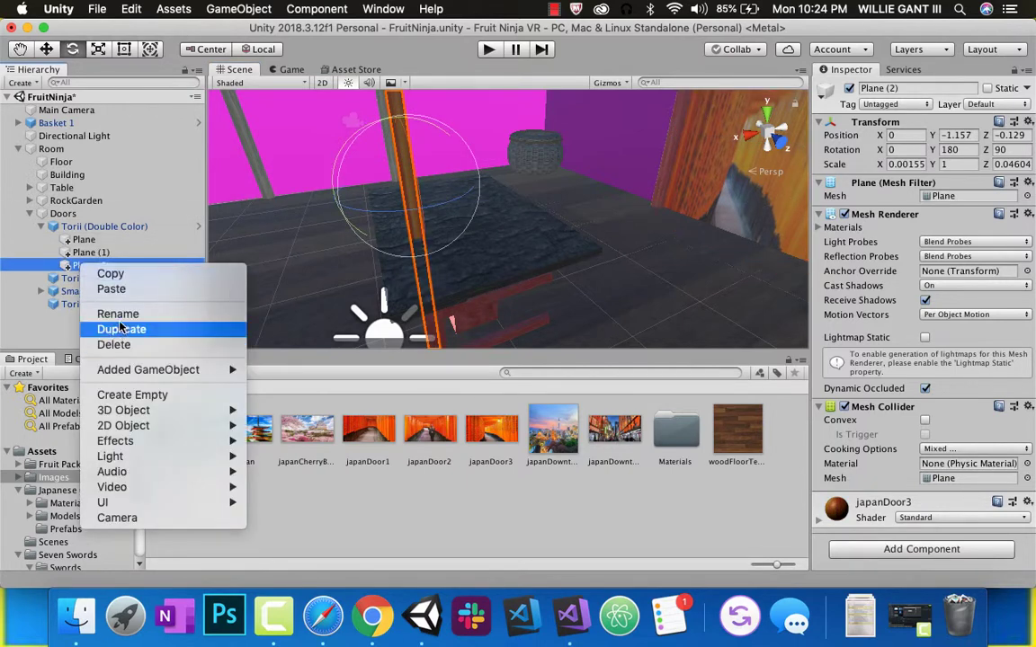
click(120, 330)
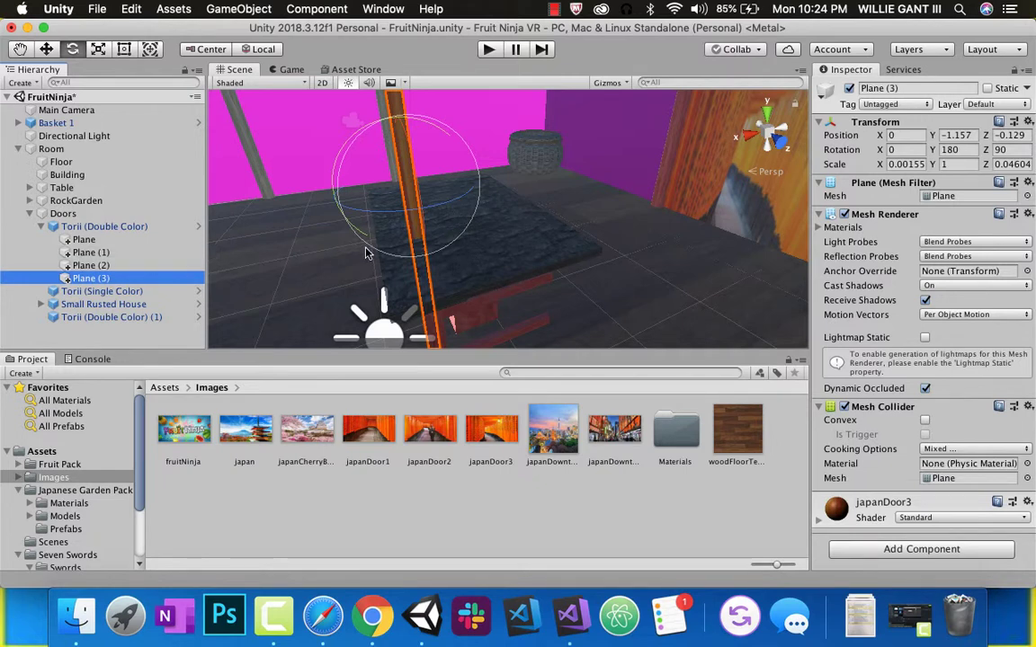
key(f)
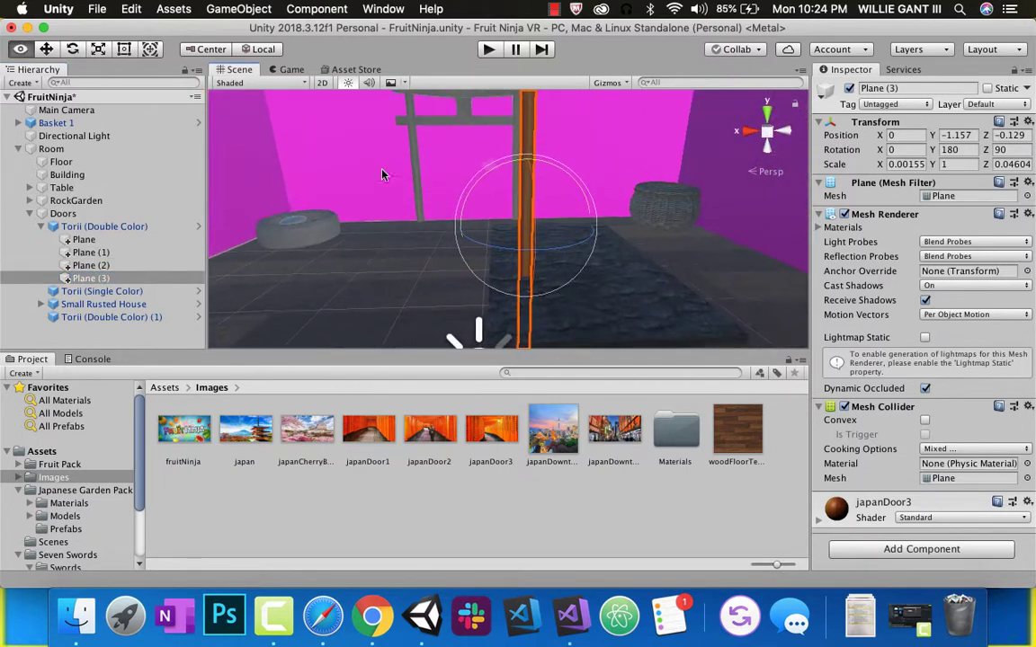
Delete Plane (3) and Plane (2) from the Hierarchy.
click(94, 279)
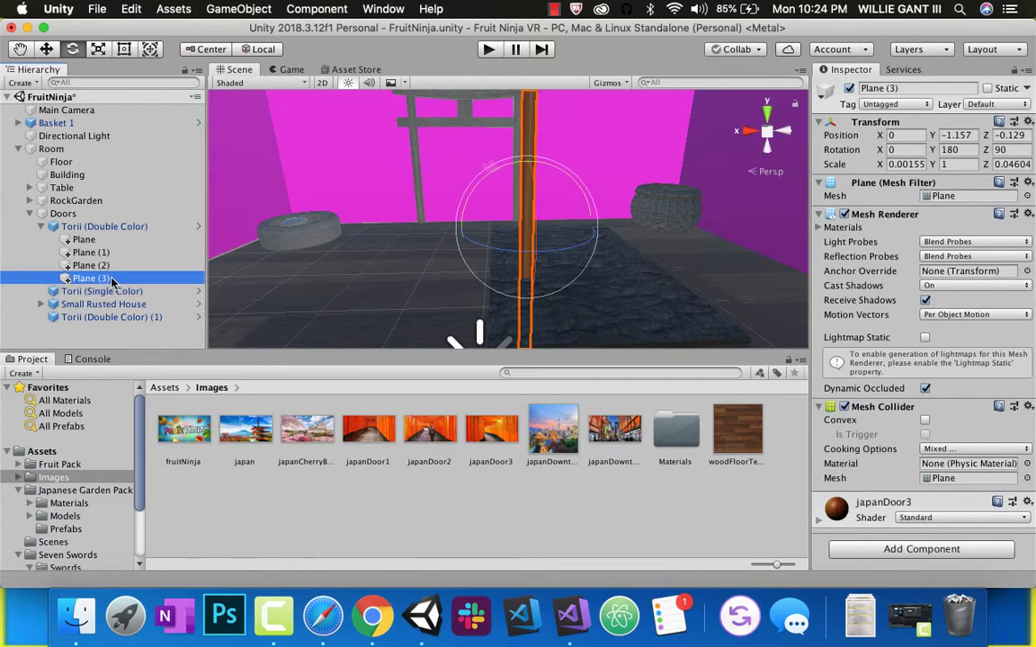
right_click(113, 280)
click(139, 357)
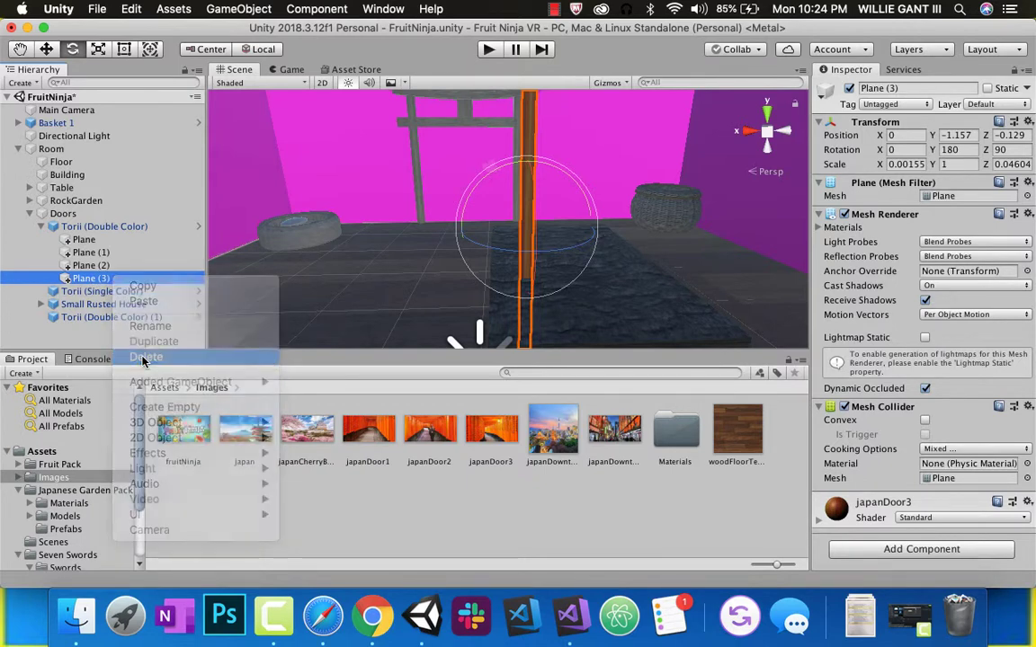
click(526, 180)
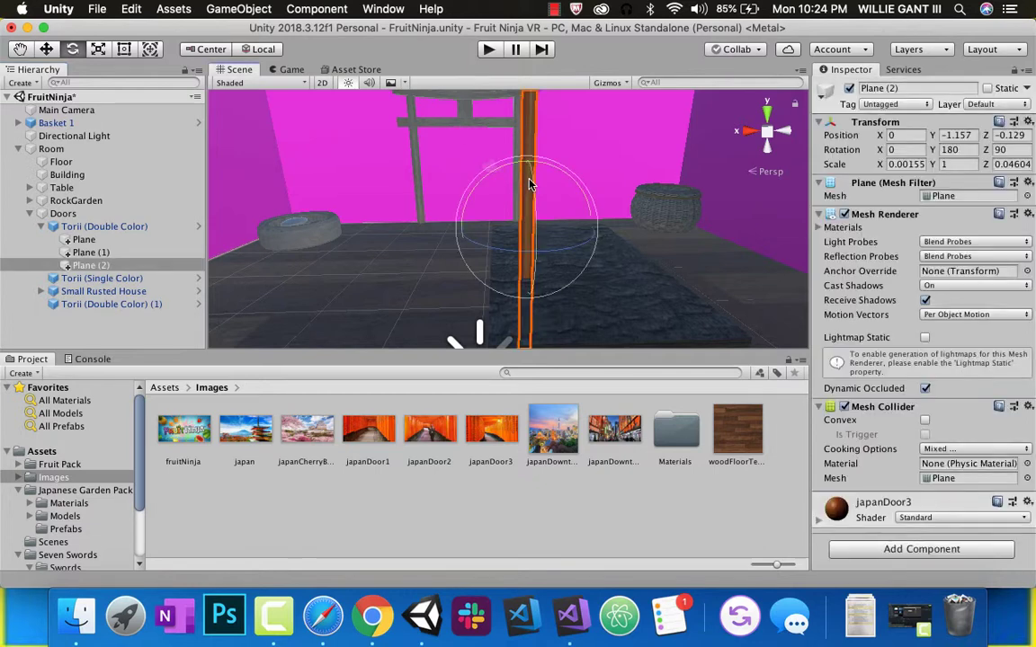
right_click(102, 268)
click(136, 343)
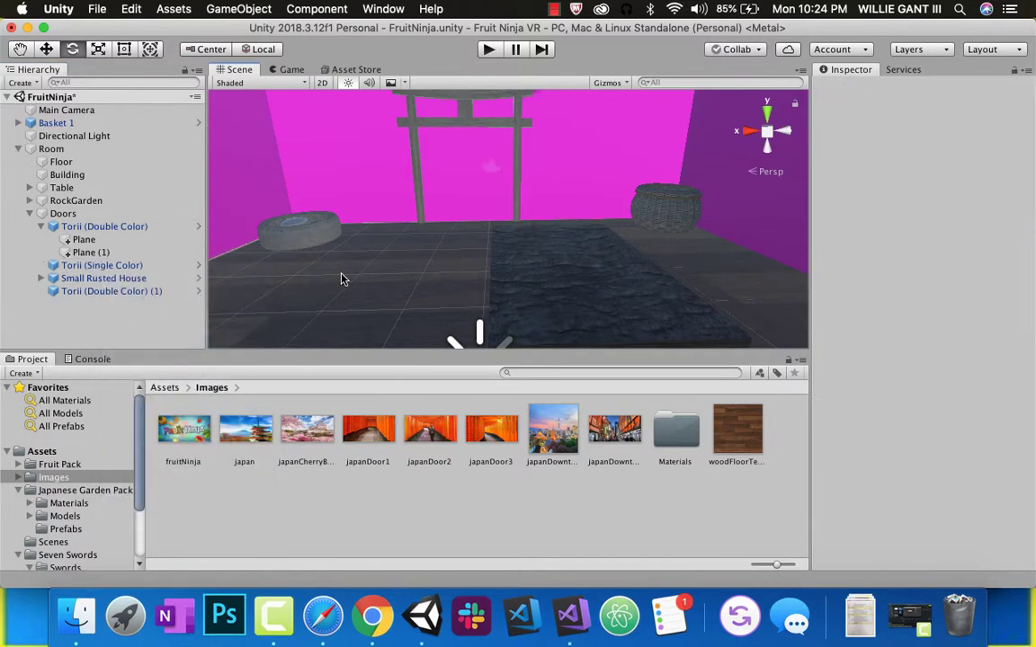
Add a Plane child under Torii (Single Color), lower it and set Rotation X to 180.
click(466, 115)
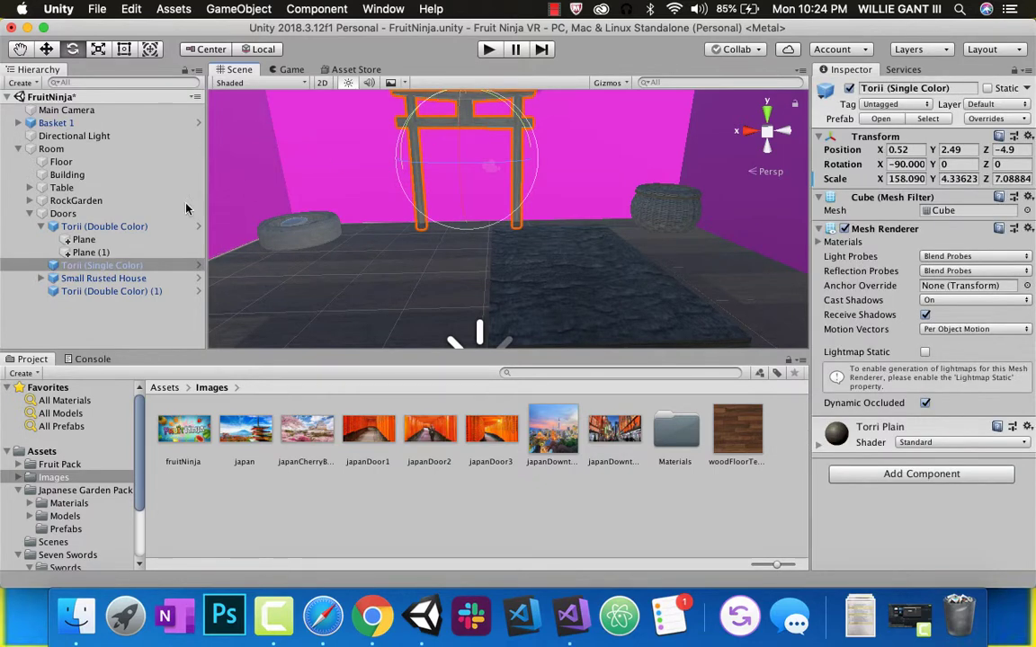
right_click(68, 266)
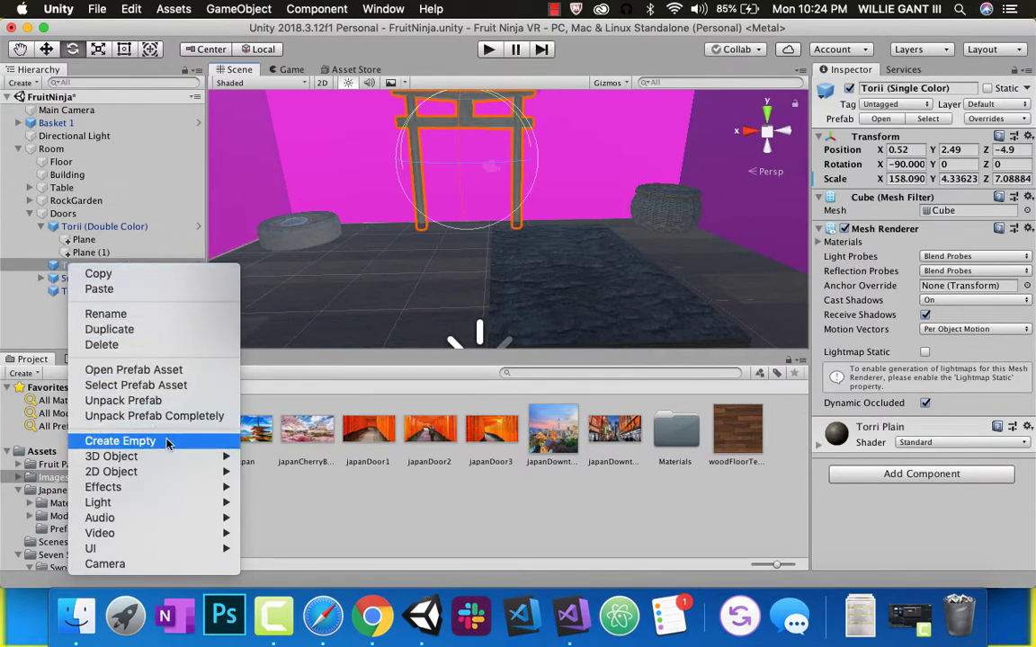
mouse_move(171, 455)
click(268, 464)
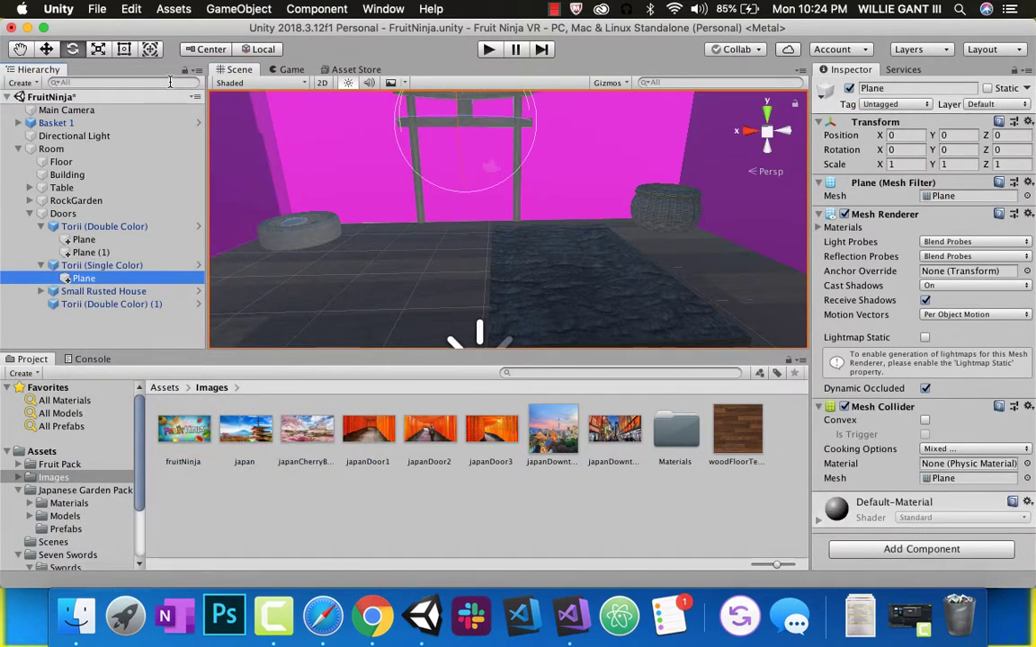
click(48, 52)
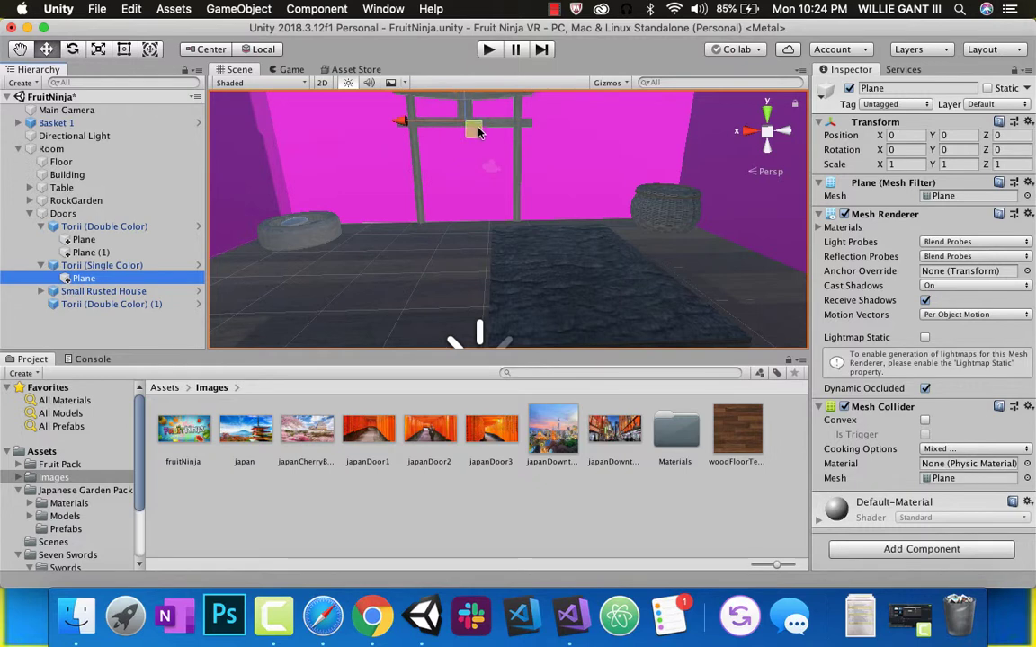
middle_drag(430, 113, 381, 224)
drag(356, 225, 315, 232)
middle_drag(315, 232, 410, 212)
mouse_move(410, 212)
mouse_down()
mouse_move(394, 240)
mouse_move(408, 230)
mouse_up()
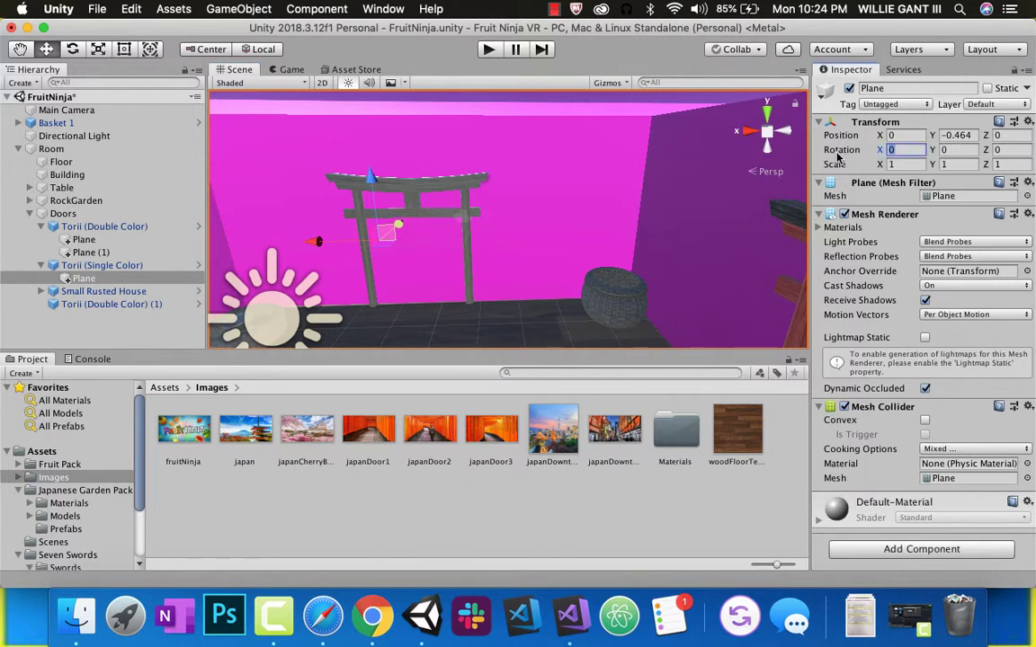
text(180)
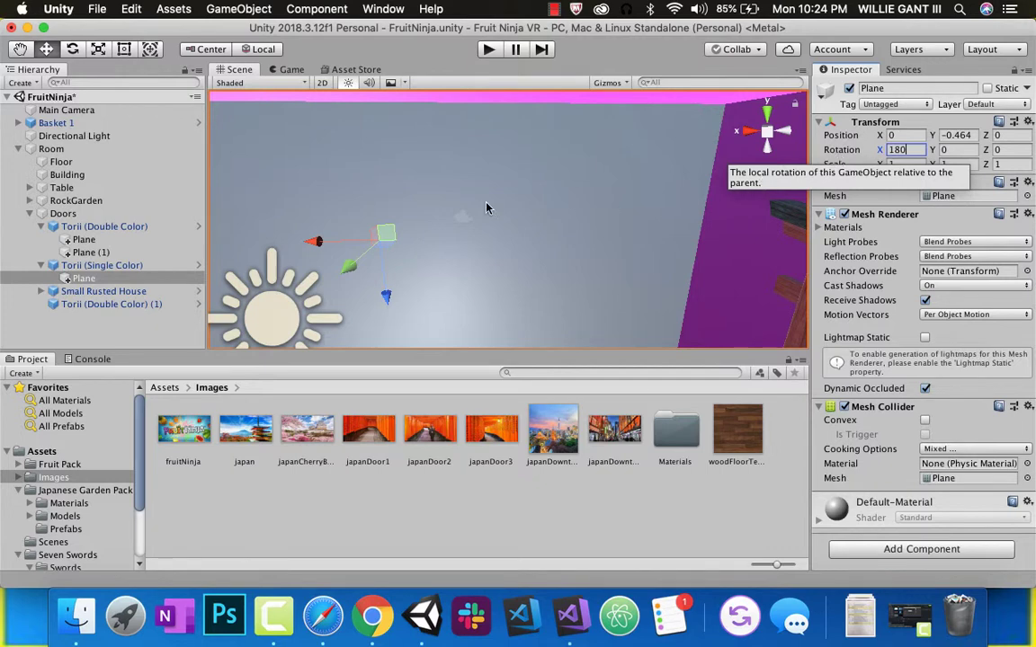
Scale the plane narrow, thin and taller to match the gate opening.
click(98, 49)
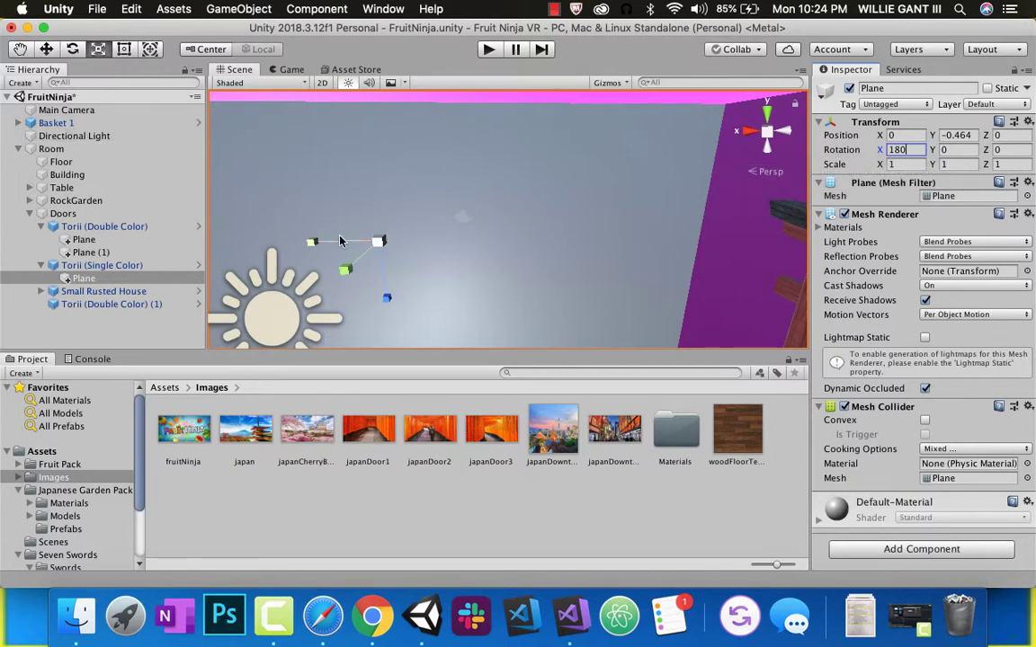
drag(317, 250, 362, 244)
drag(384, 298, 386, 295)
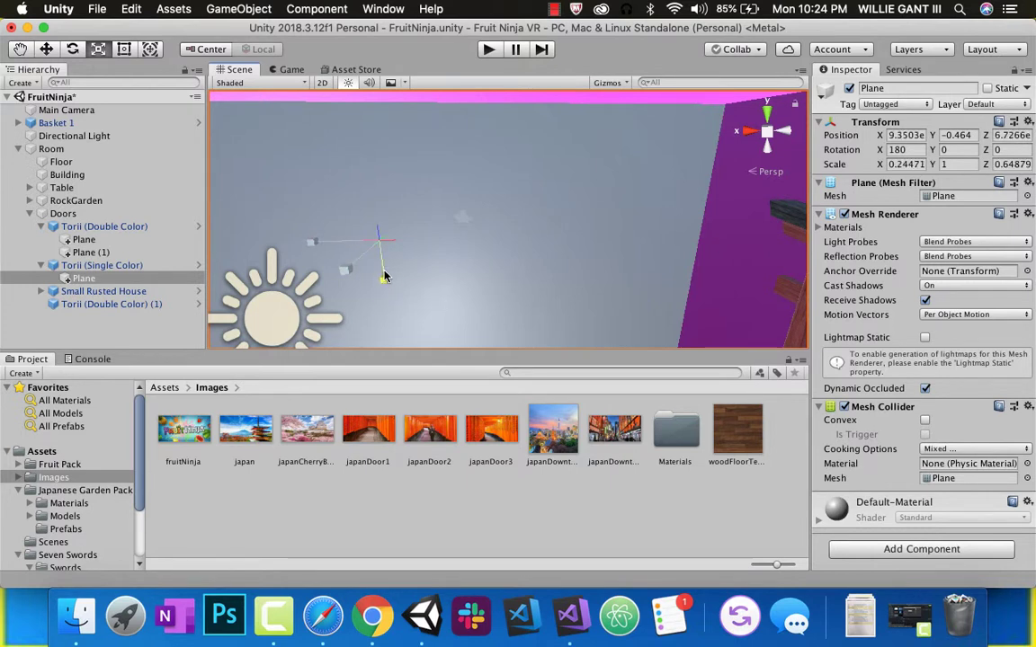
mouse_move(383, 256)
mouse_down()
mouse_move(381, 279)
mouse_move(378, 265)
mouse_up()
middle_drag(377, 265, 404, 238)
drag(434, 236, 409, 178)
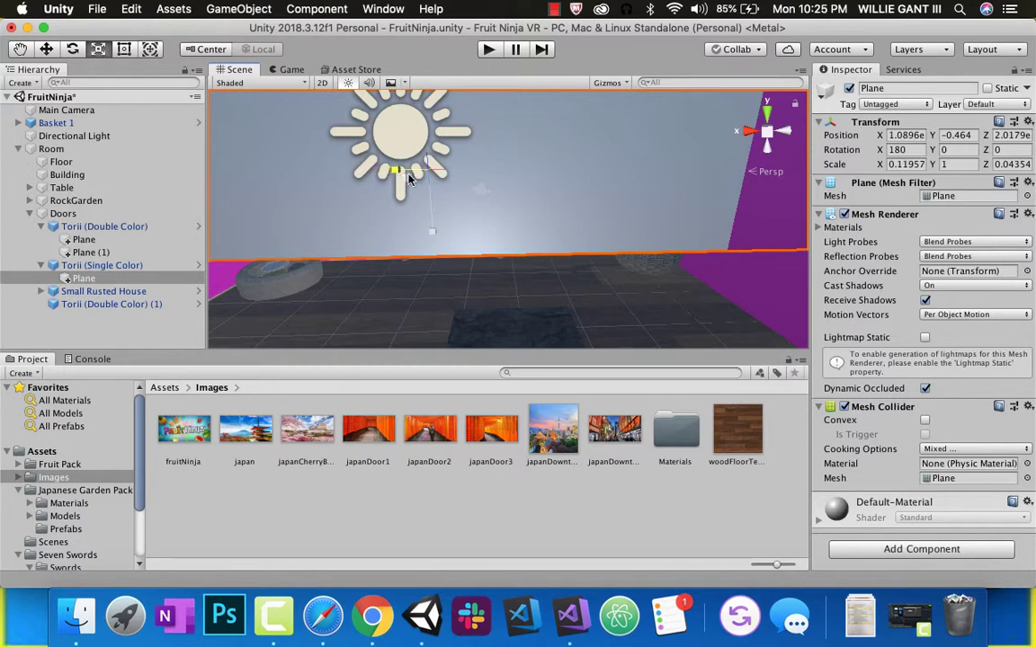
middle_drag(386, 190, 488, 222)
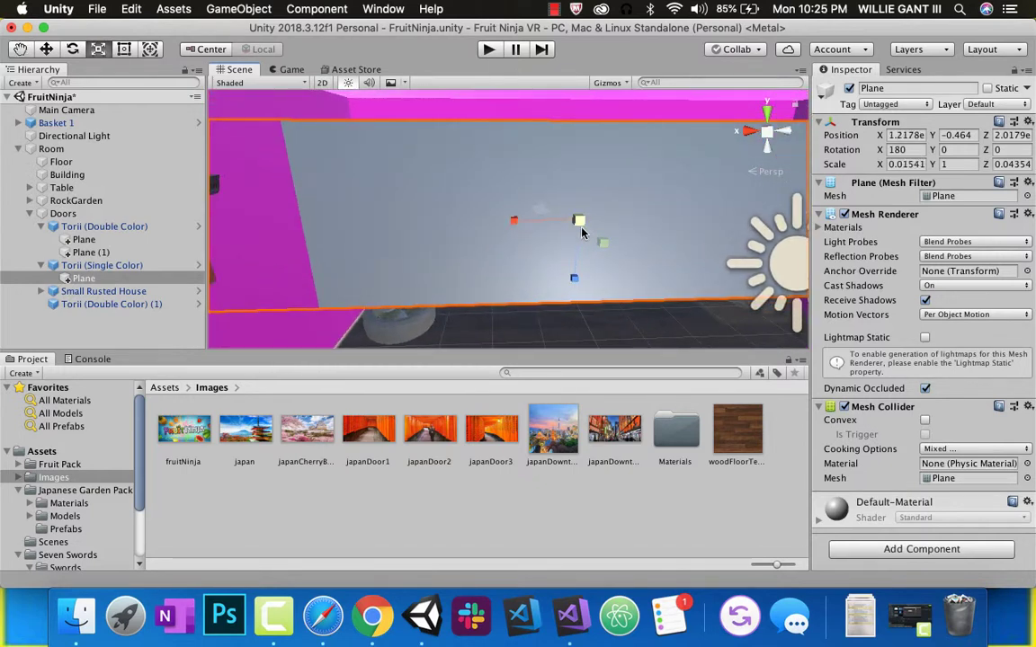
scroll(582, 233, up, 3)
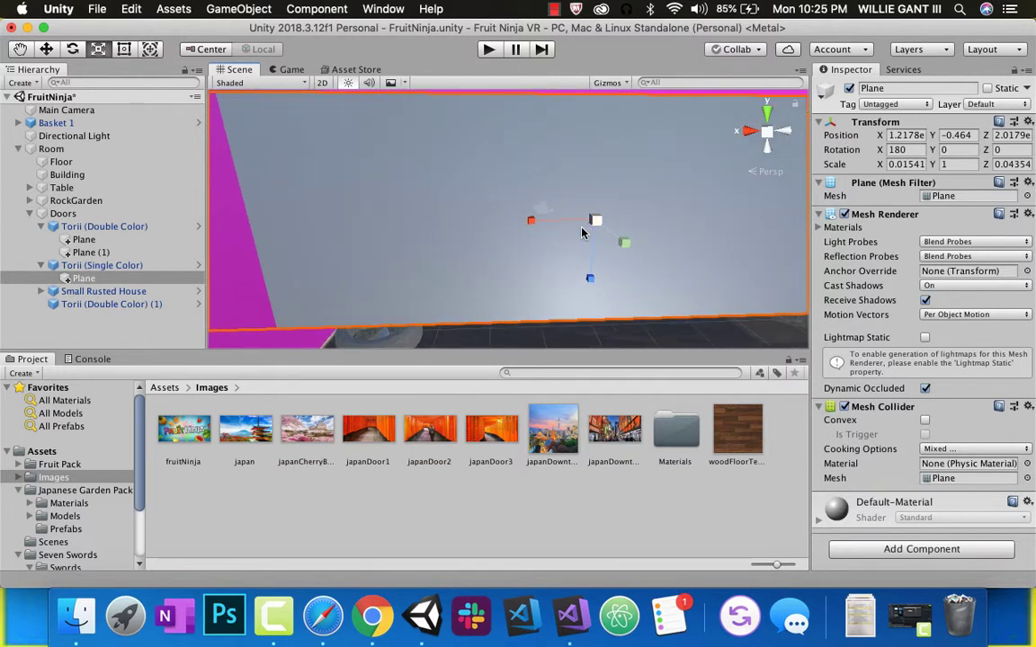
mouse_move(592, 222)
mouse_down()
mouse_move(557, 231)
mouse_move(586, 230)
mouse_up()
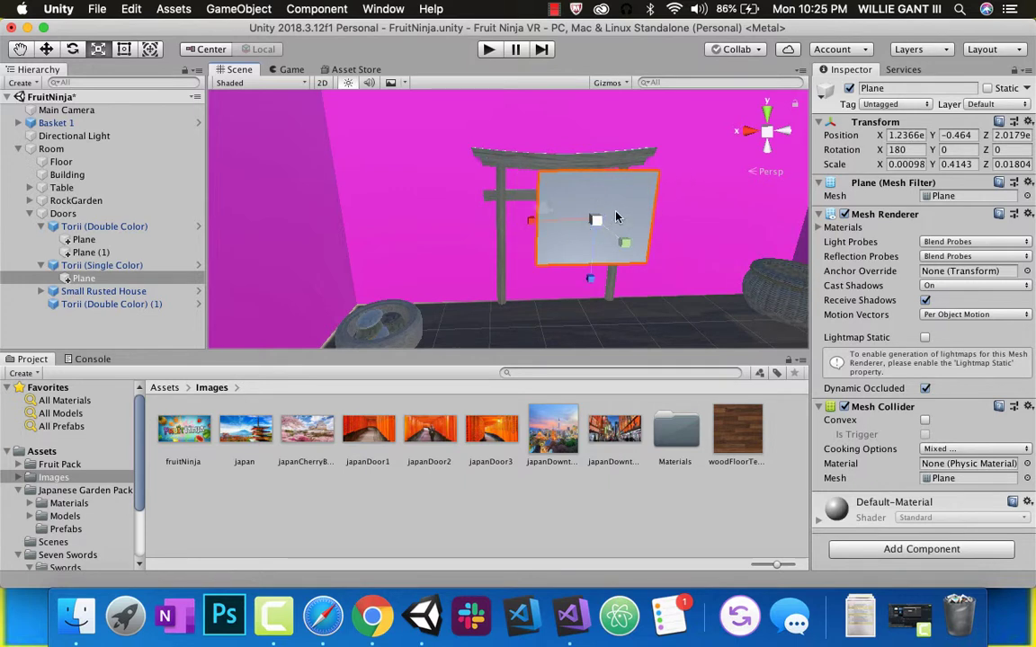
drag(594, 276, 592, 298)
Centre the plane inside the torii opening and make it slightly taller.
click(47, 50)
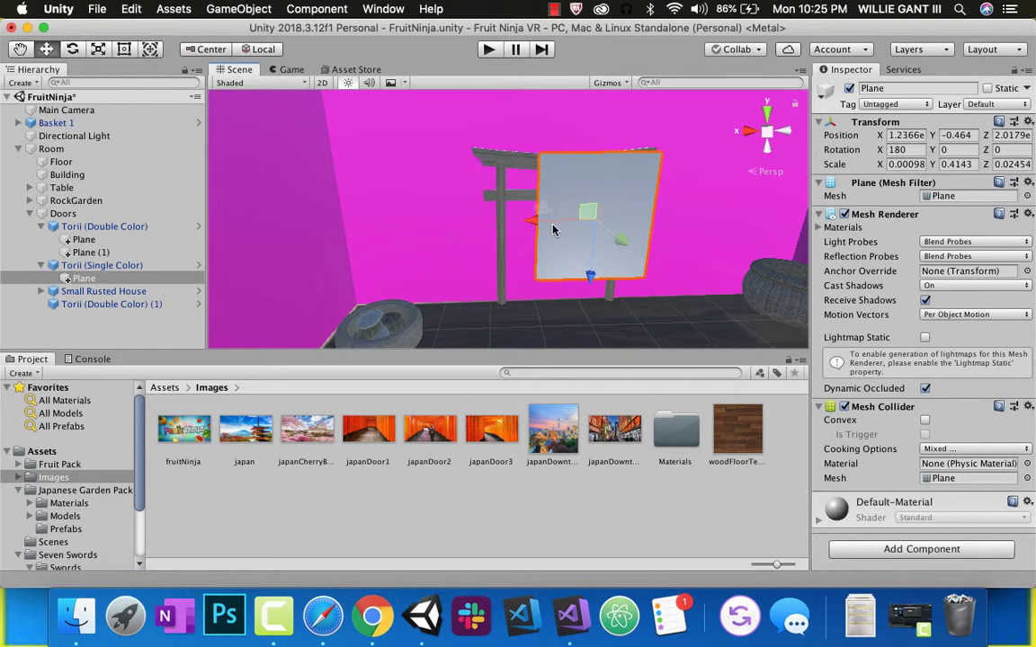
drag(553, 230, 512, 224)
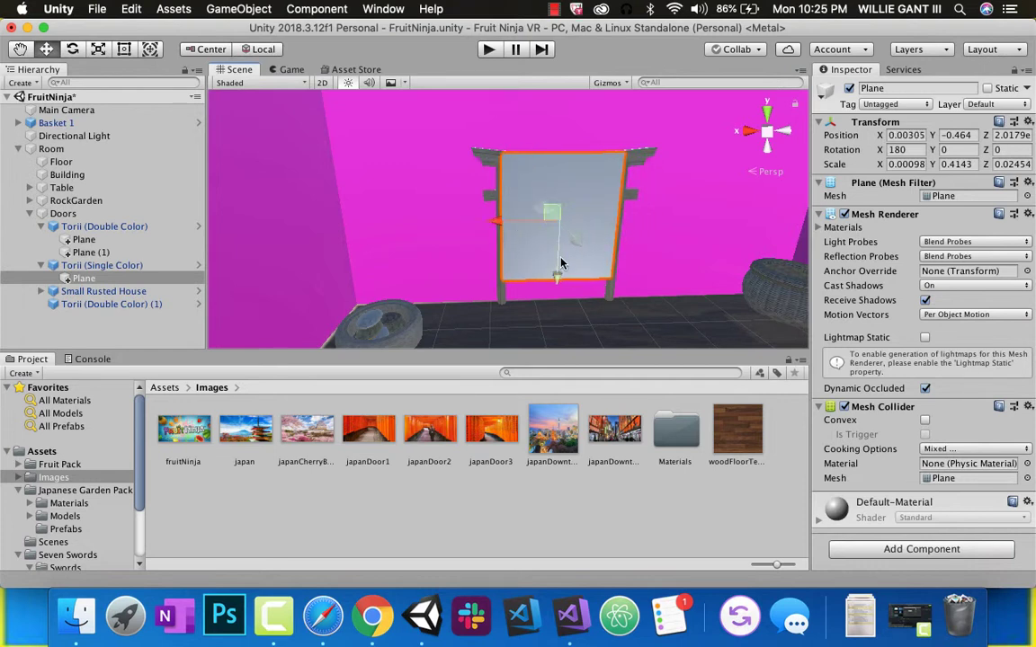
drag(561, 291, 557, 298)
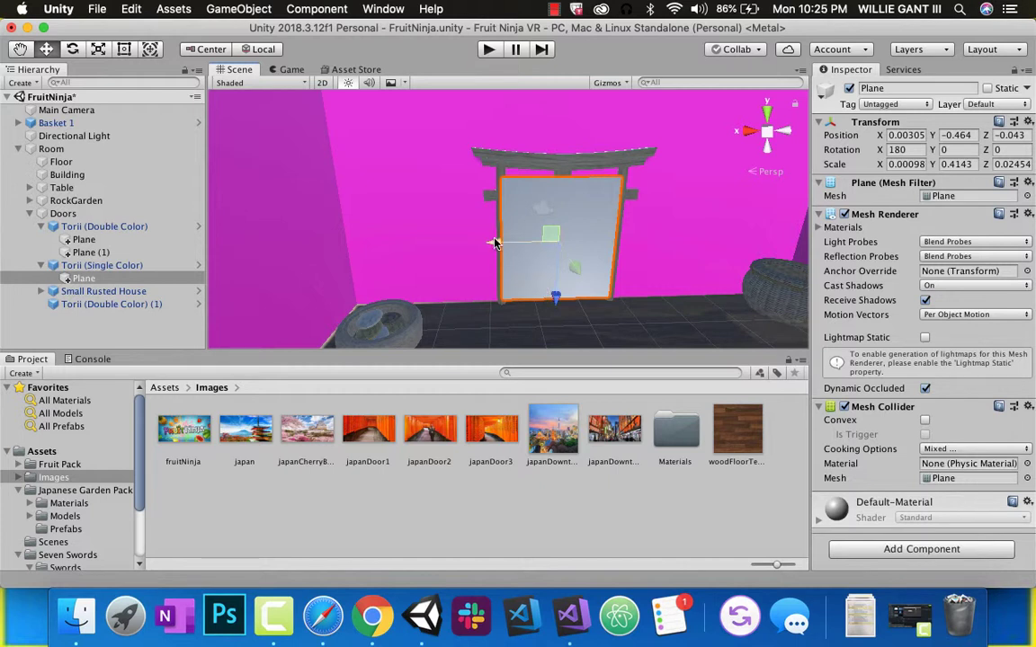
click(99, 51)
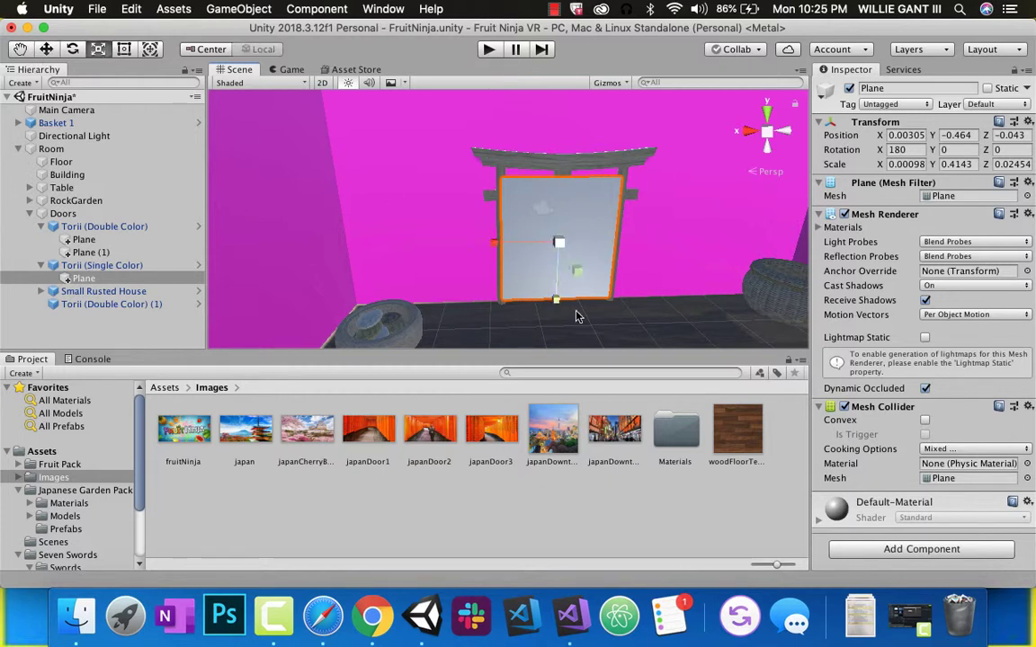
mouse_move(557, 308)
mouse_down()
mouse_move(556, 317)
mouse_move(553, 286)
mouse_up()
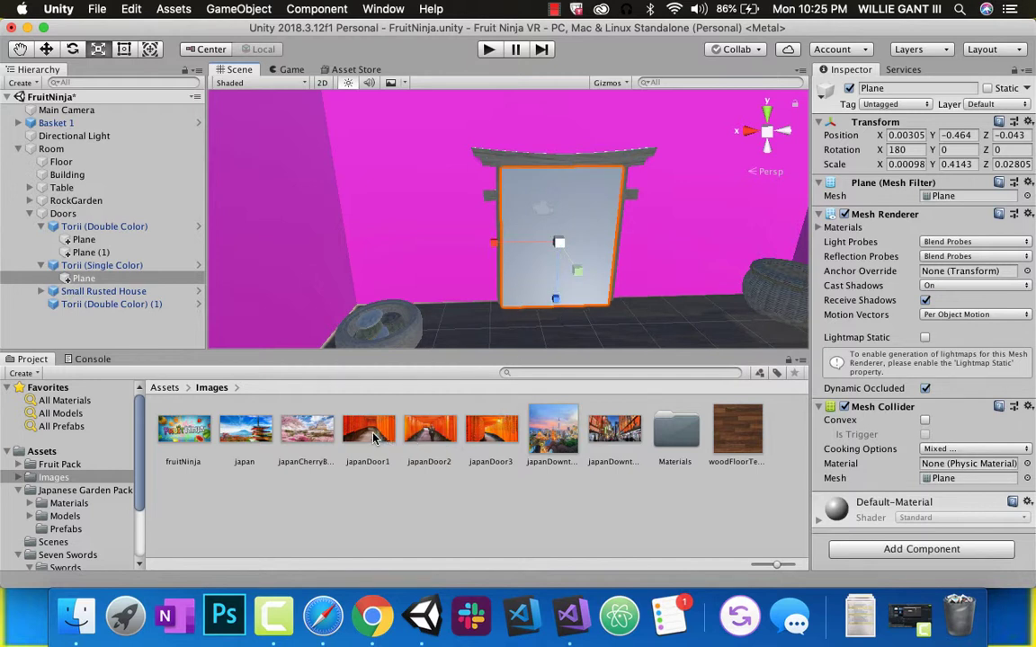
Apply the japanDoor1 texture to the torii plane and raise it within the gate.
drag(373, 438, 580, 248)
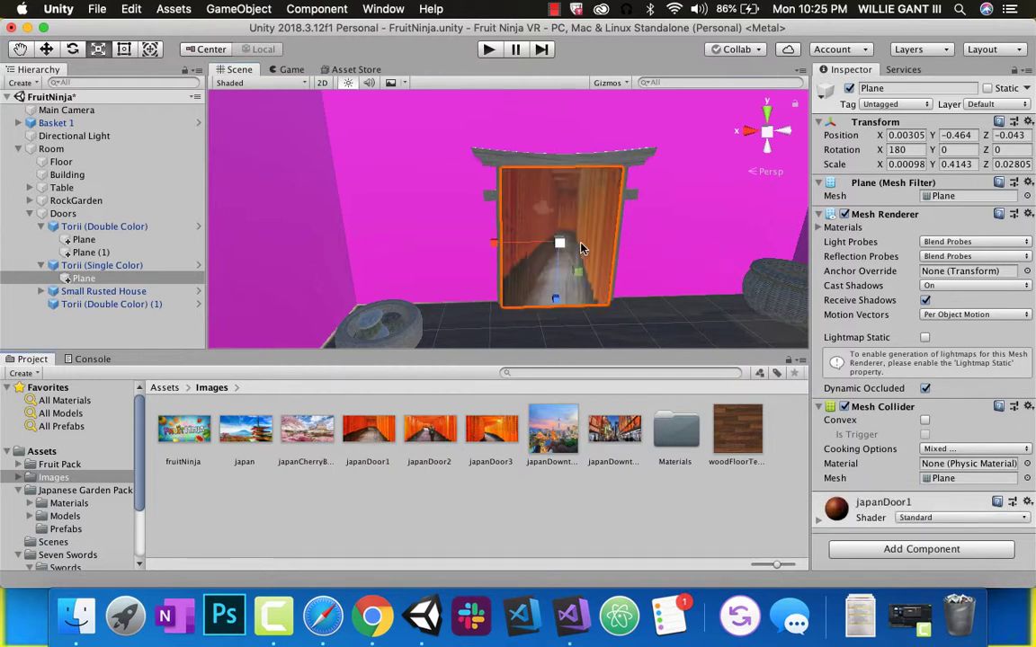
click(42, 48)
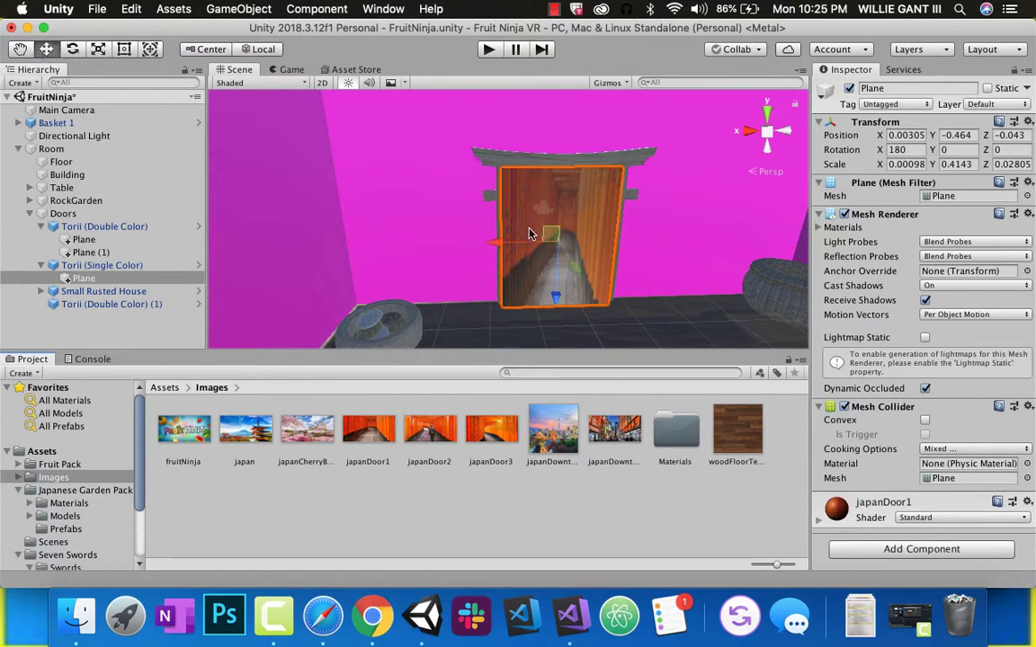
drag(570, 266, 467, 224)
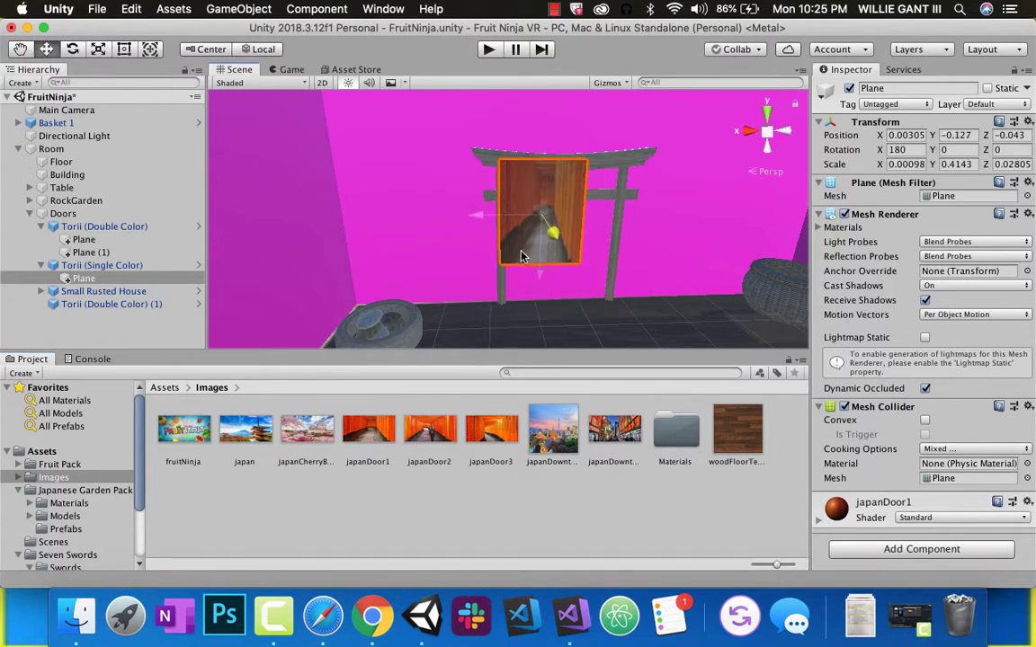
drag(559, 239, 546, 238)
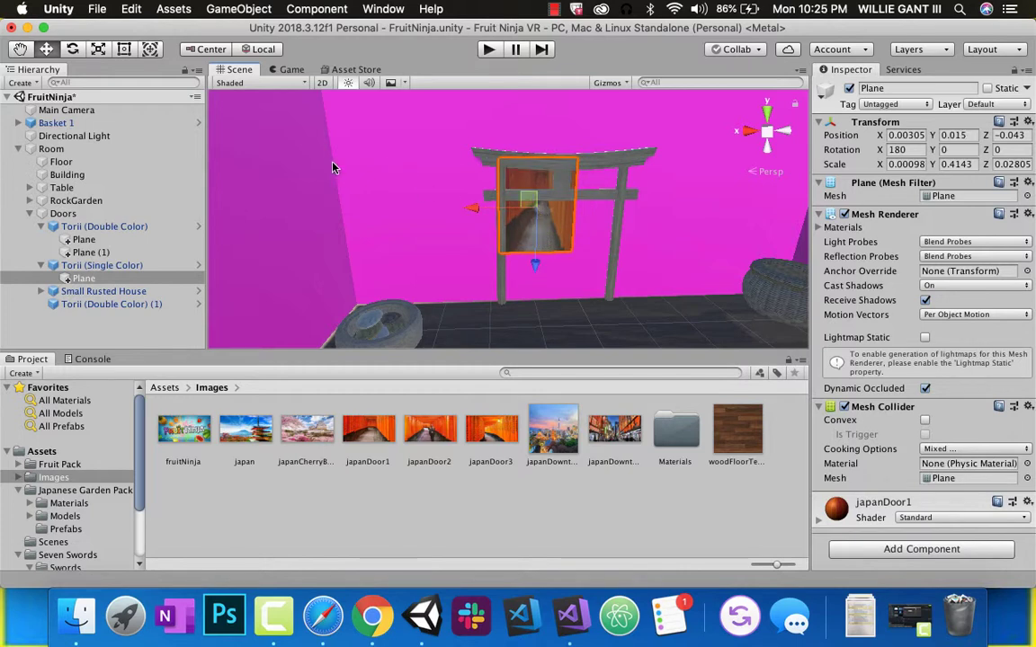
middle_drag(537, 243, 444, 249)
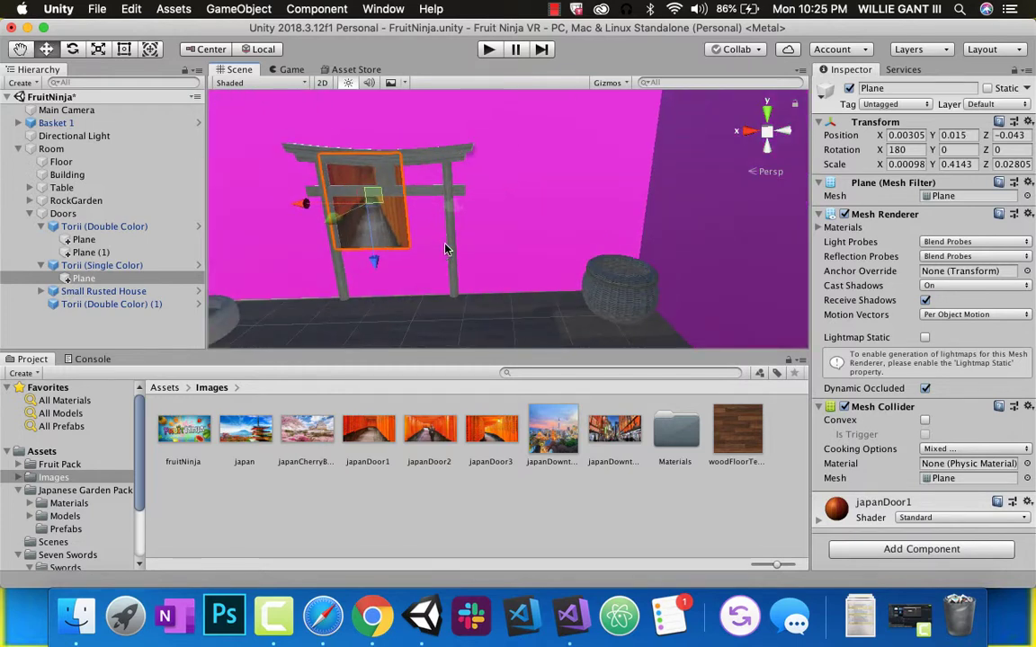
scroll(444, 249, up, 5)
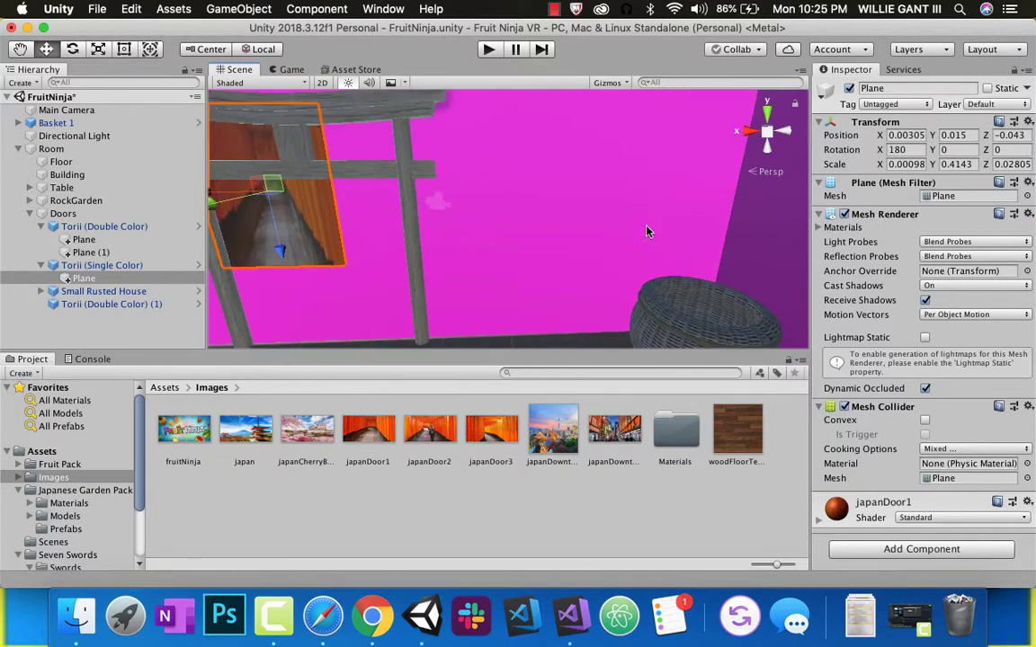
alt+drag(645, 232, 353, 246)
scroll(353, 239, down, 3)
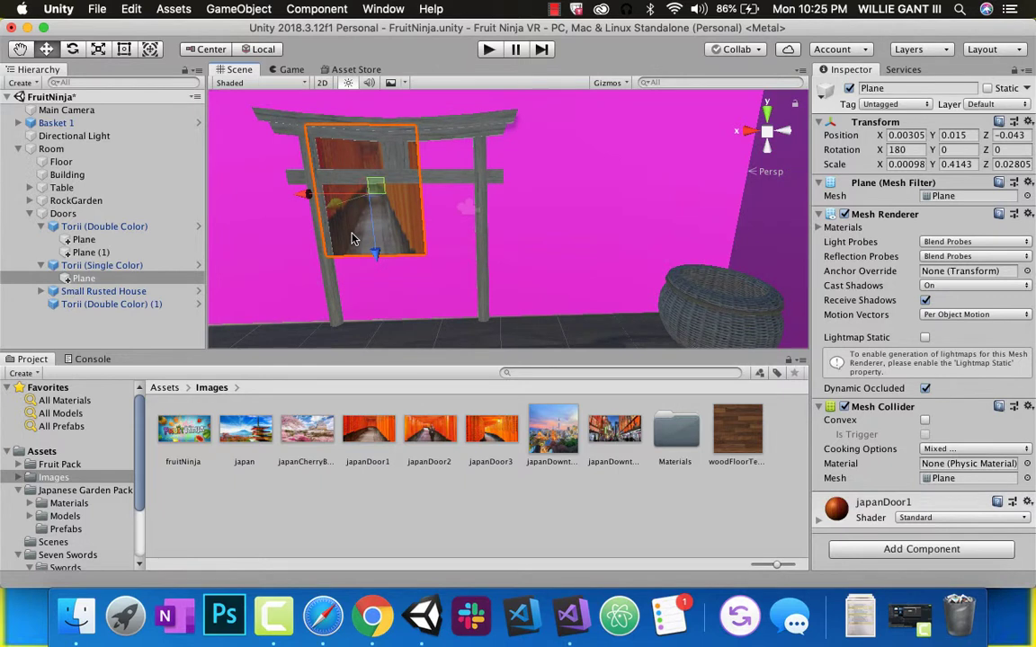
Widen, heighten and centre the door plane so it covers the gate opening.
click(99, 51)
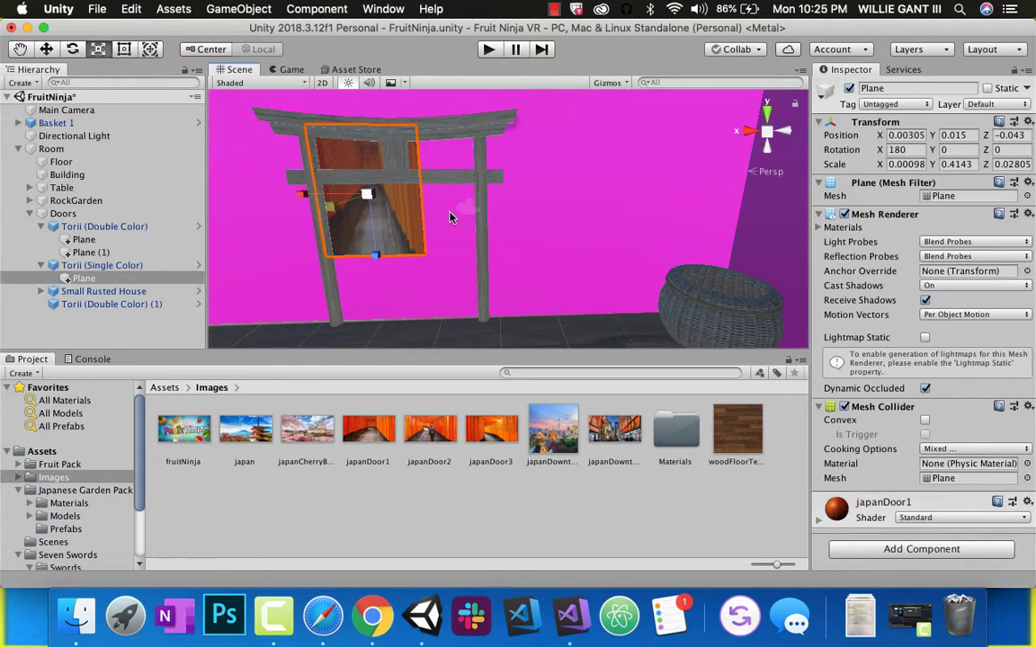
drag(304, 199, 260, 199)
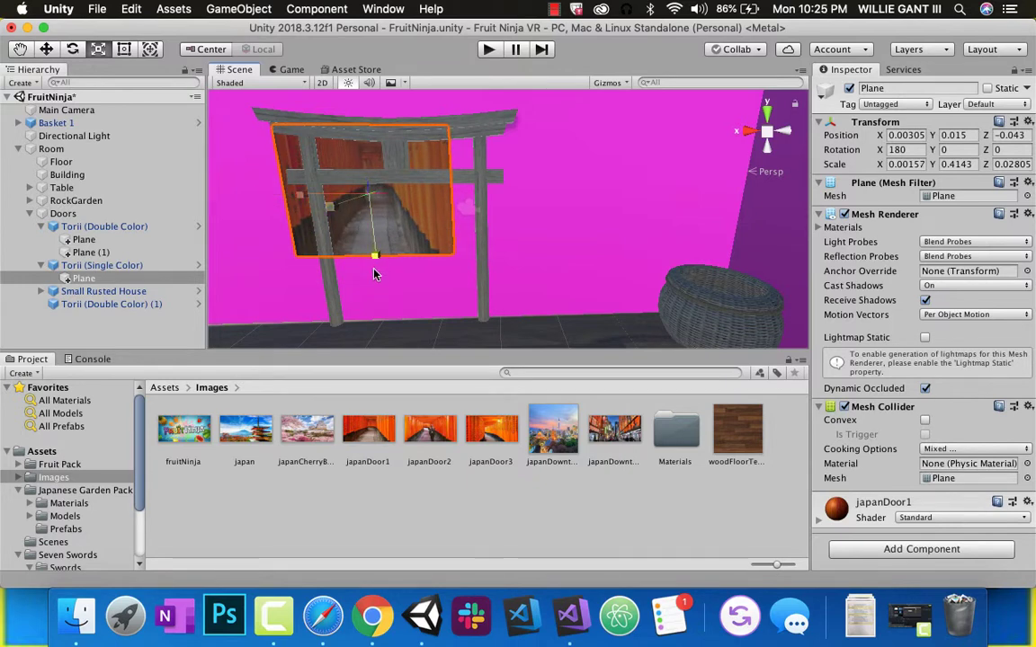
mouse_move(376, 274)
mouse_down()
mouse_move(378, 294)
mouse_move(378, 286)
mouse_up()
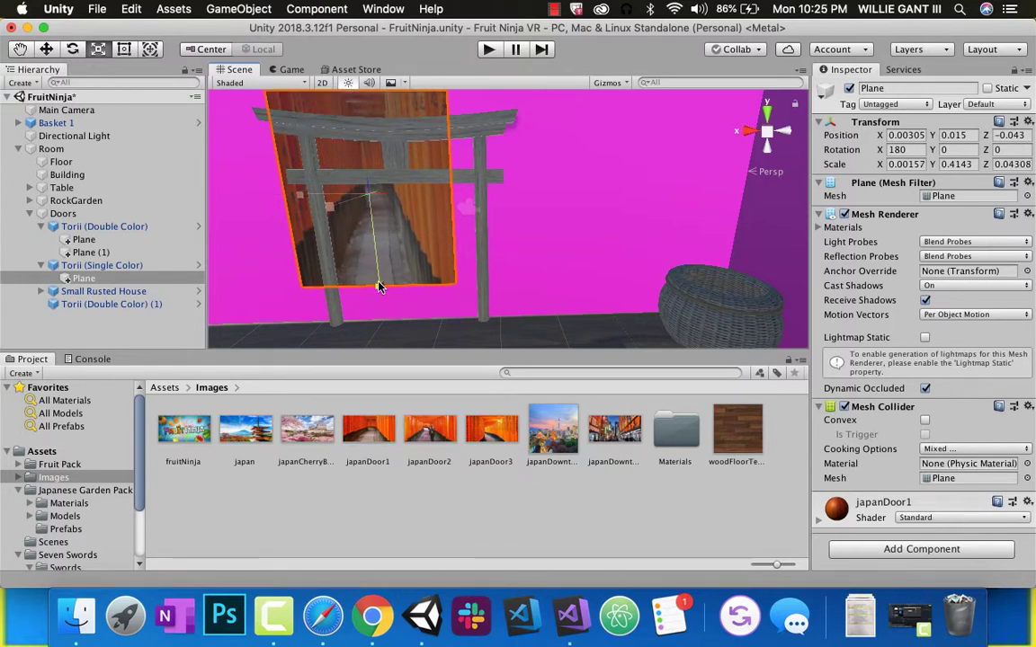
click(47, 50)
drag(305, 195, 404, 293)
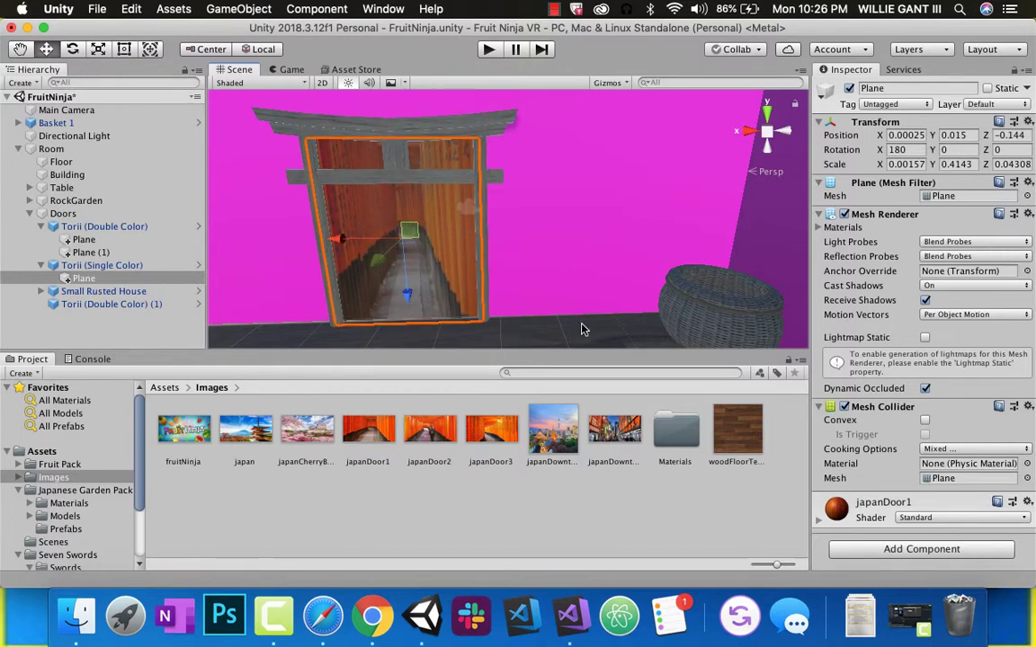
alt+drag(582, 329, 640, 238)
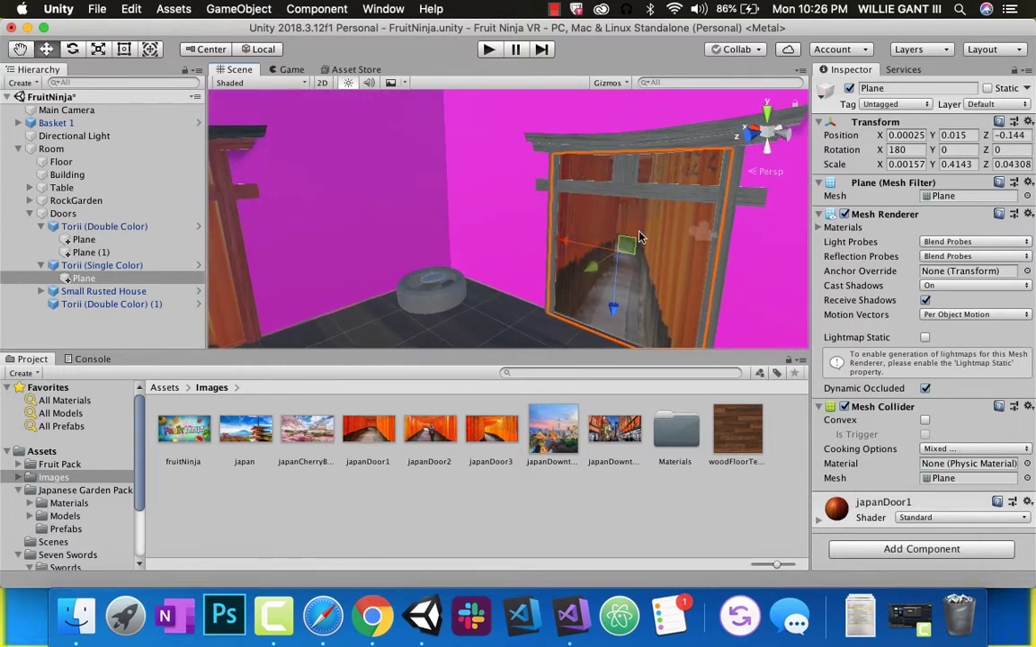
alt+drag(566, 248, 464, 280)
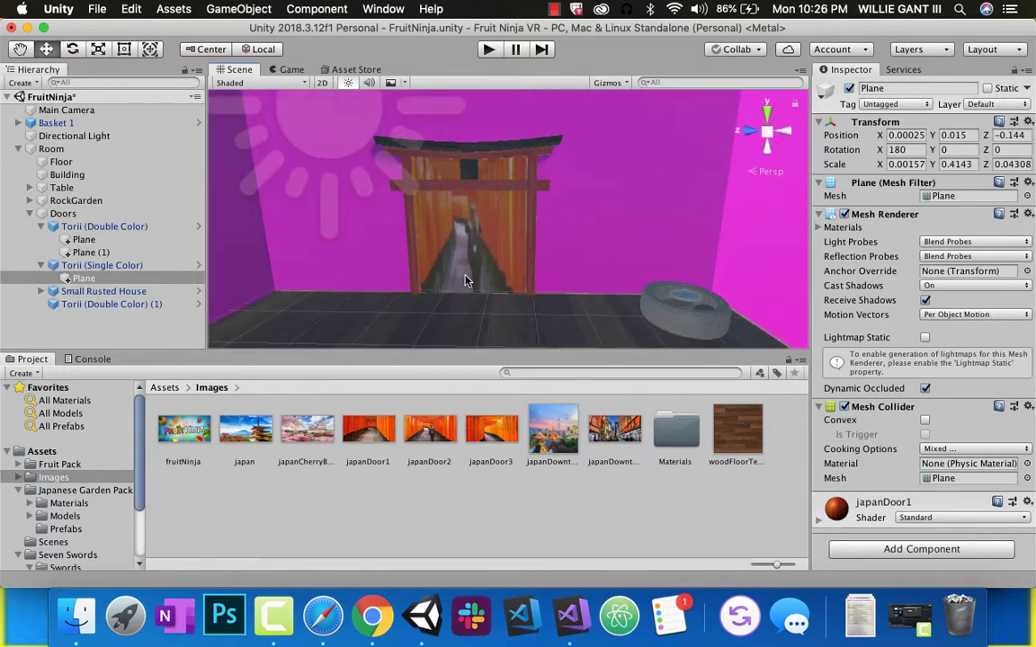
Place a Rake from the Japanese Garden Pack prefabs and scale it to 4.82.
click(80, 490)
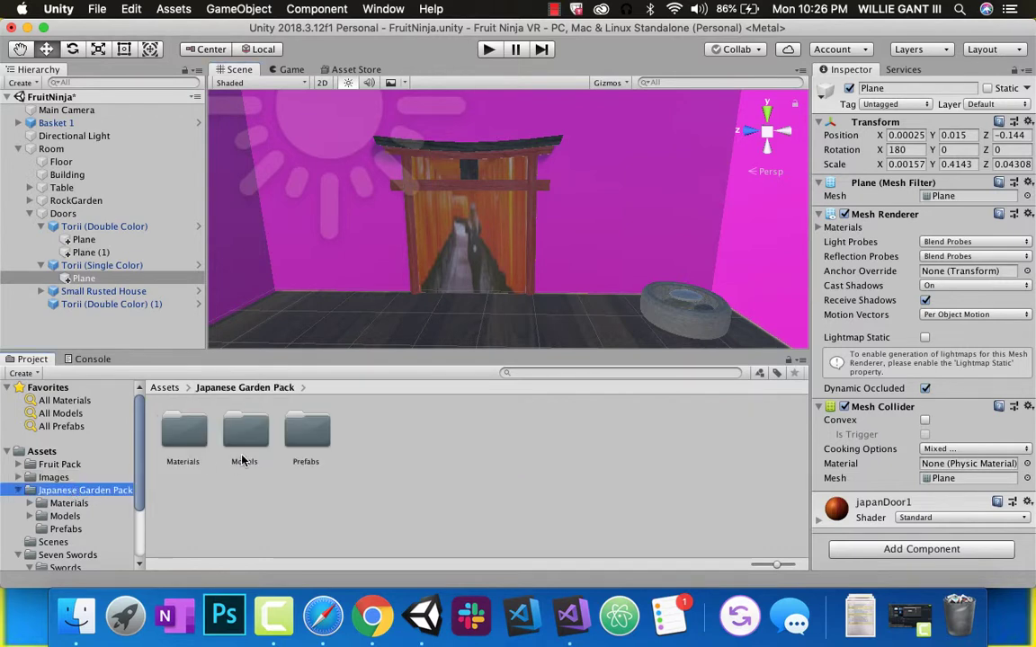
click(310, 437)
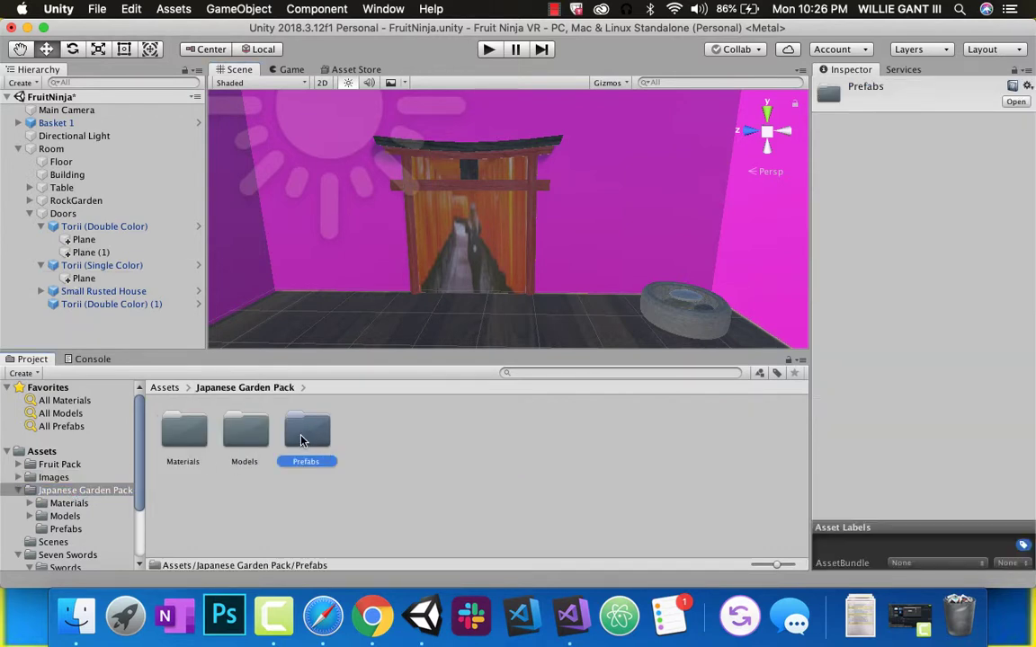
double_click(305, 438)
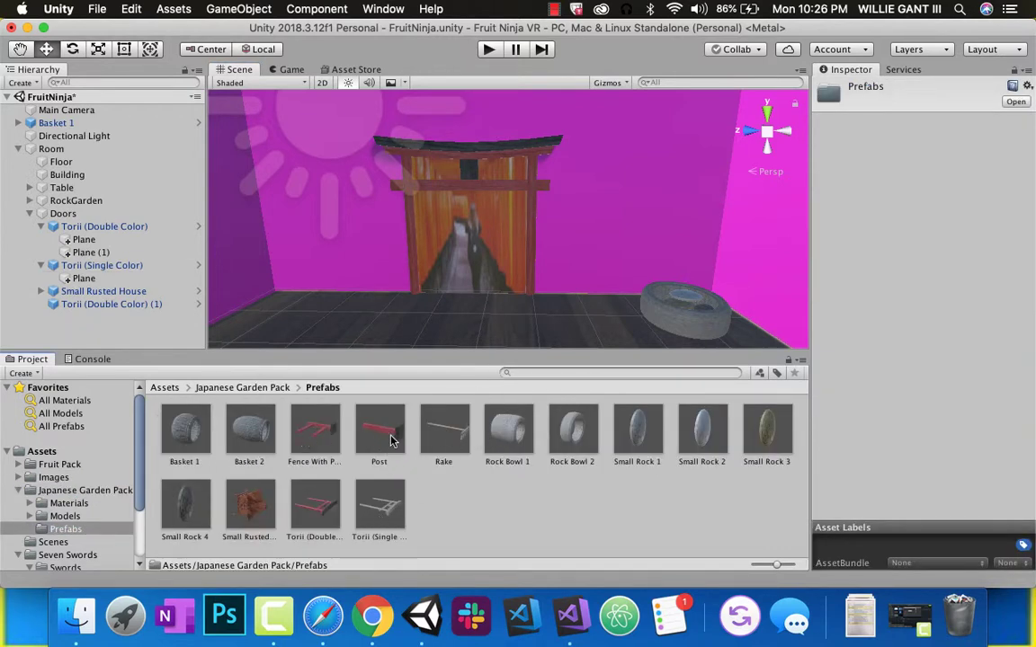
drag(443, 435, 311, 310)
right_drag(312, 310, 266, 304)
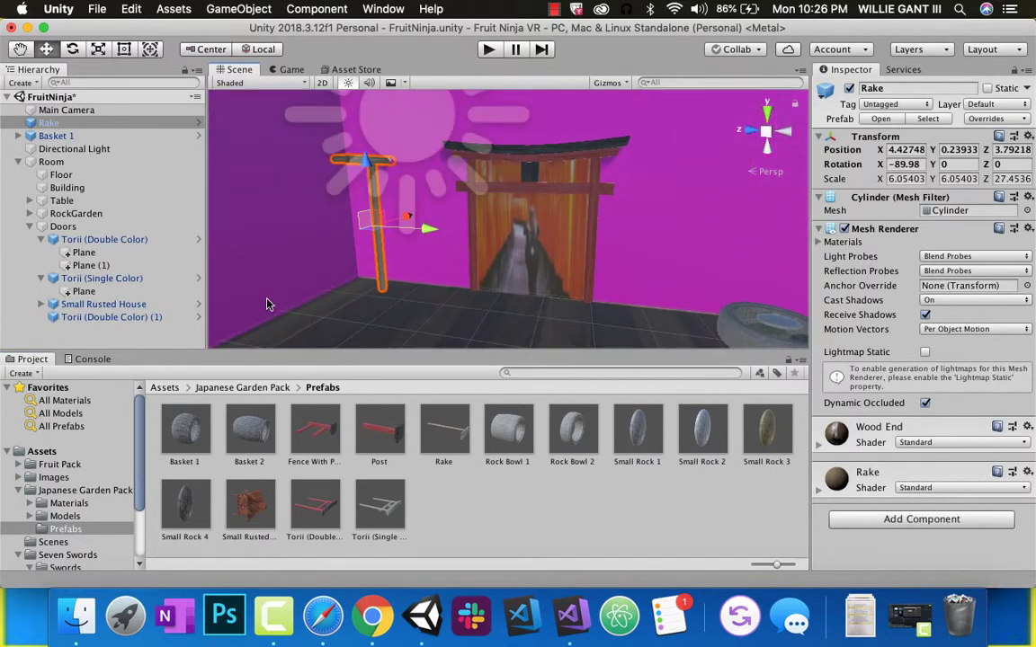
click(98, 50)
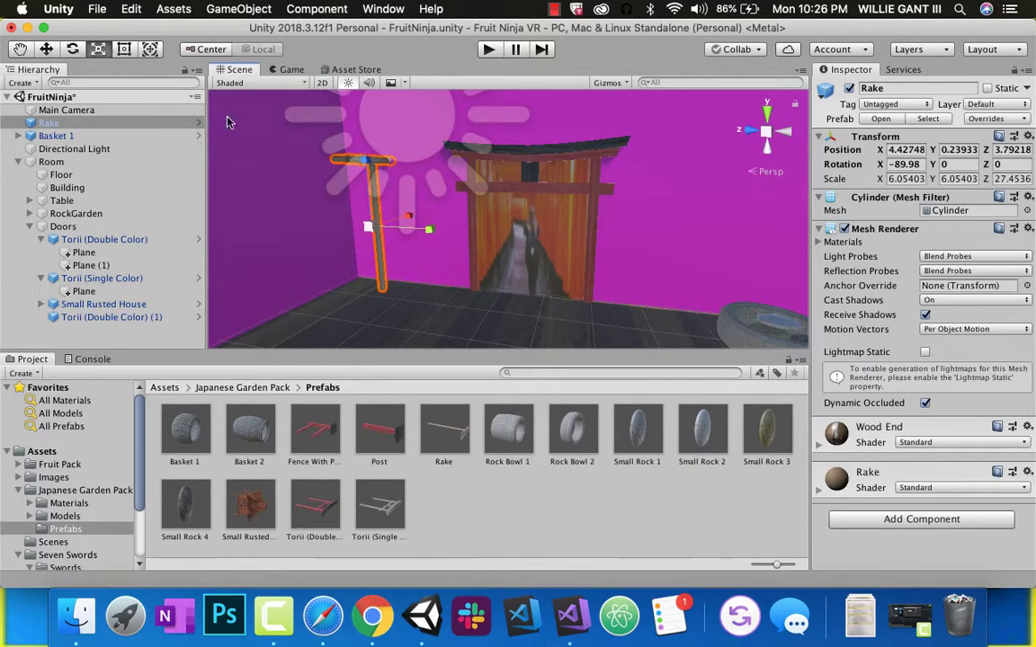
drag(374, 230, 359, 182)
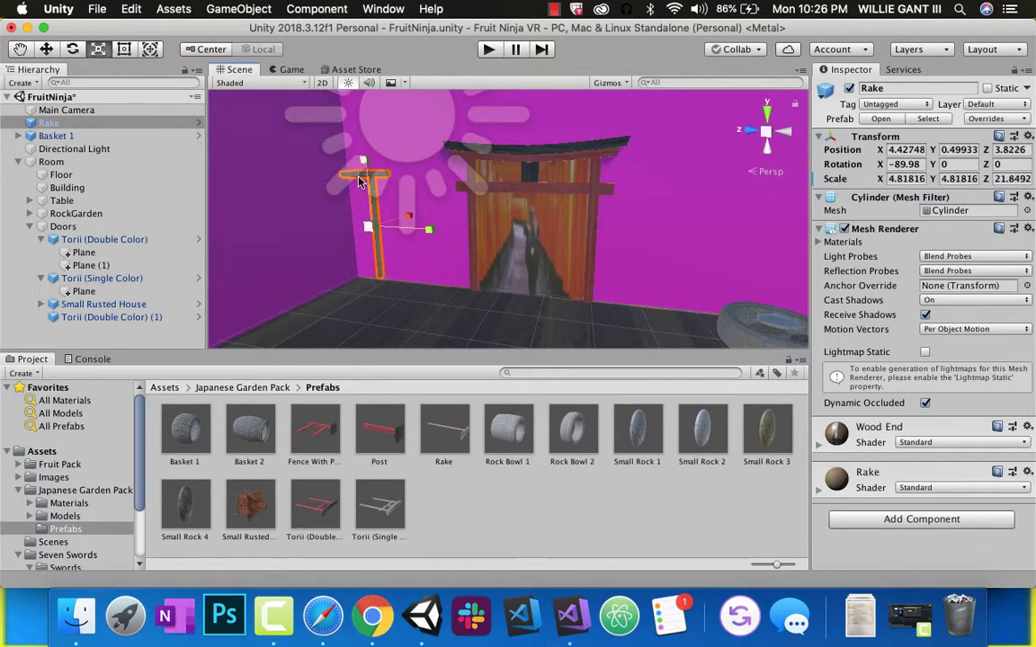
Lower the rake onto the floor, slide it along Z, and drop Rock Bowl 1 in.
click(46, 49)
drag(403, 229, 393, 256)
right_drag(394, 256, 489, 274)
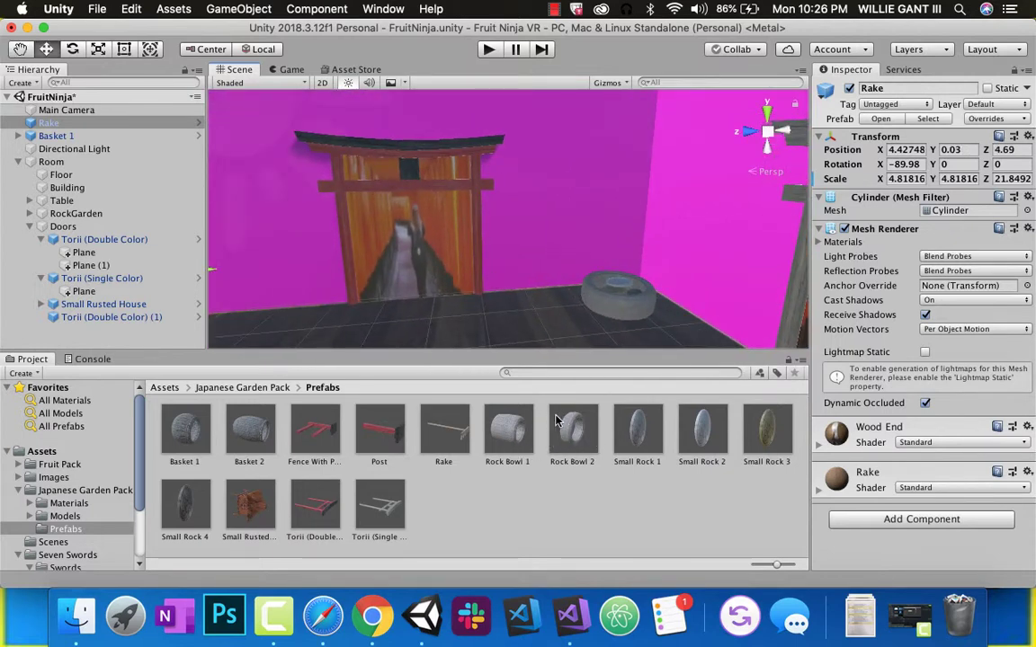
drag(506, 438, 269, 329)
right_drag(388, 325, 411, 235)
Move Rock Bowl 1 toward the left wall and the Rake toward the room's middle.
drag(438, 229, 289, 160)
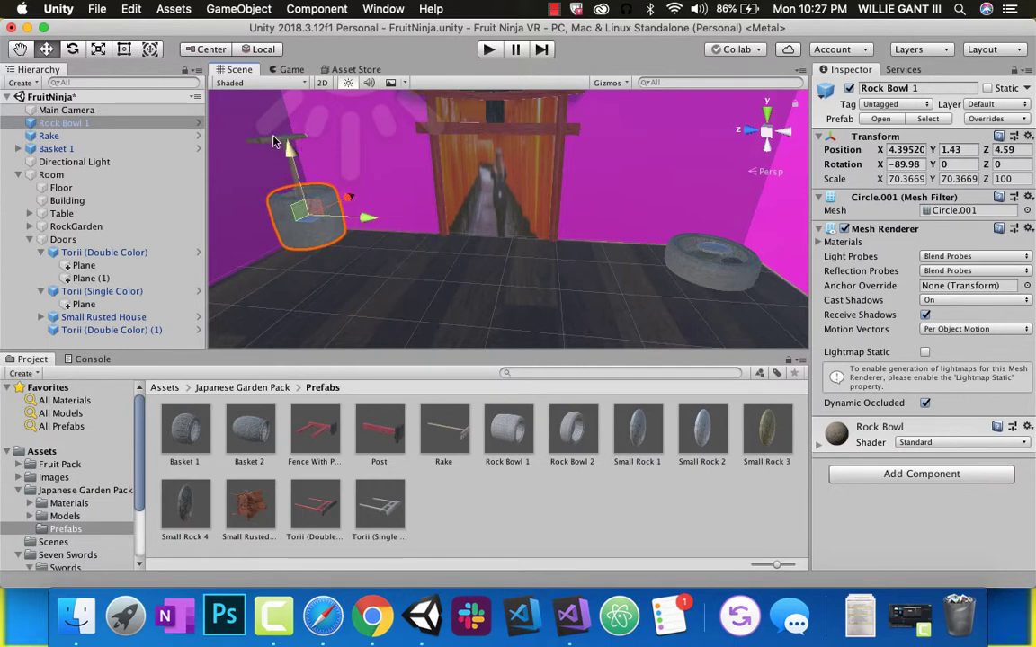
click(275, 142)
drag(306, 175, 687, 245)
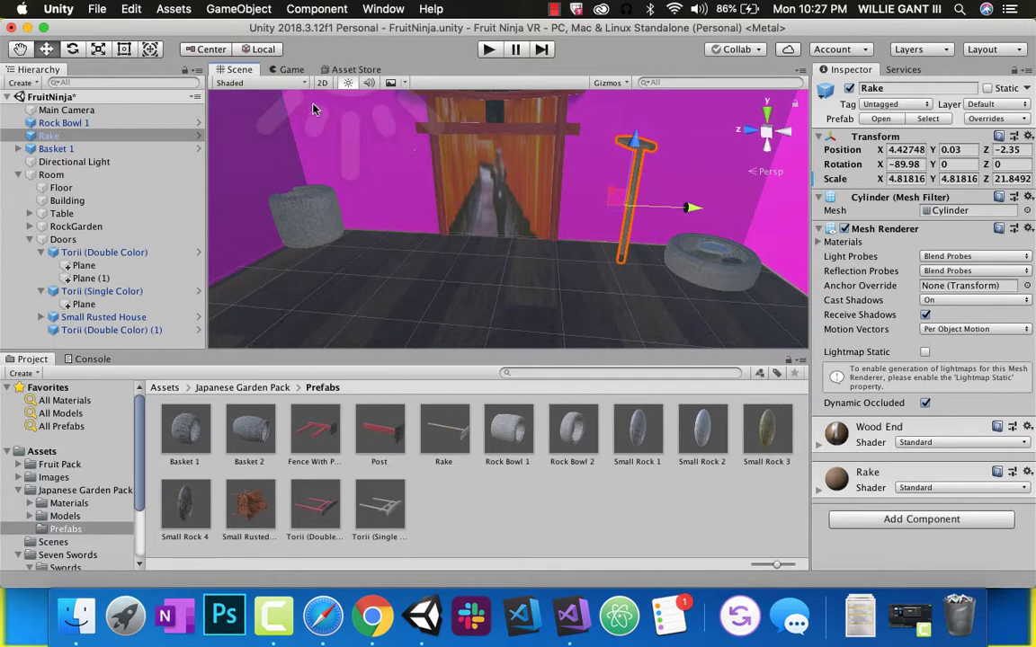
Tilt the rake to rotation 69.508, 28.045, 100.344 so it leans beside the bowl.
click(72, 49)
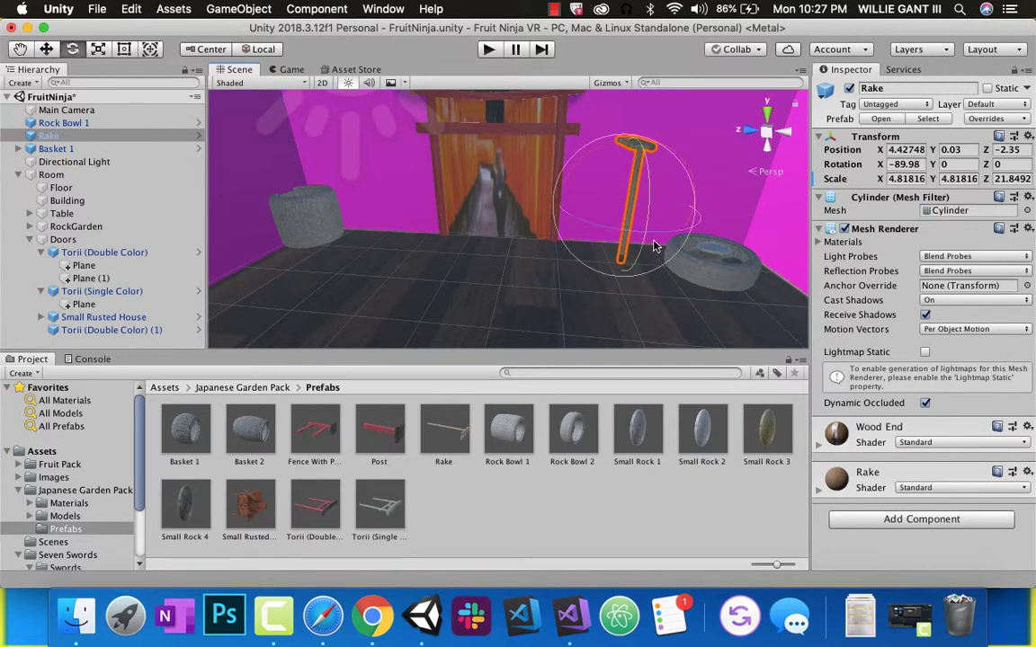
drag(663, 241, 453, 206)
drag(583, 218, 632, 12)
drag(602, 236, 641, 203)
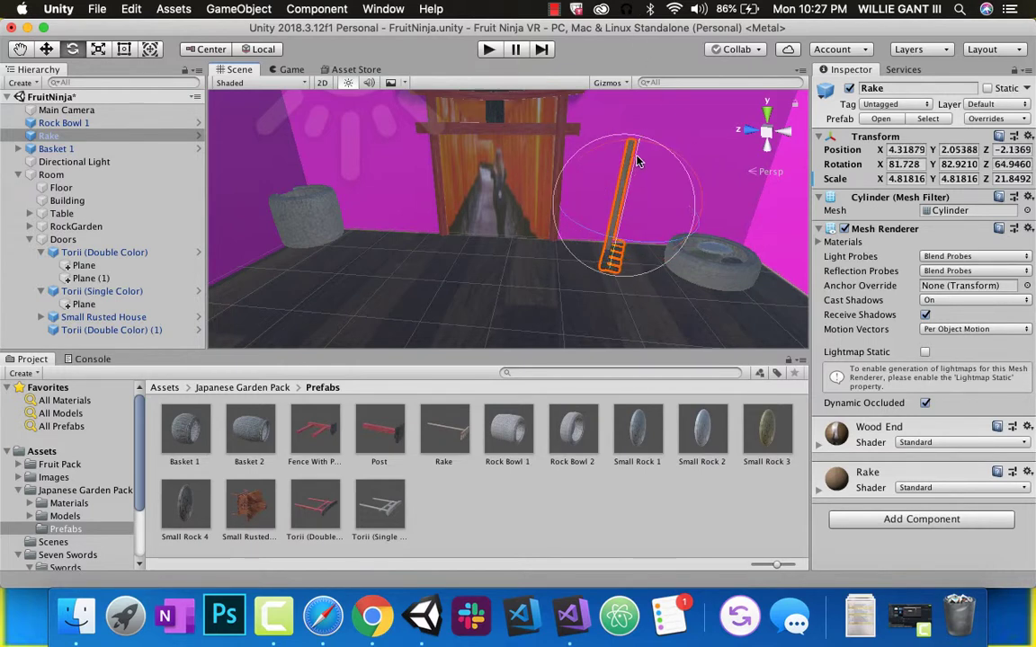
drag(595, 154, 683, 244)
key(w)
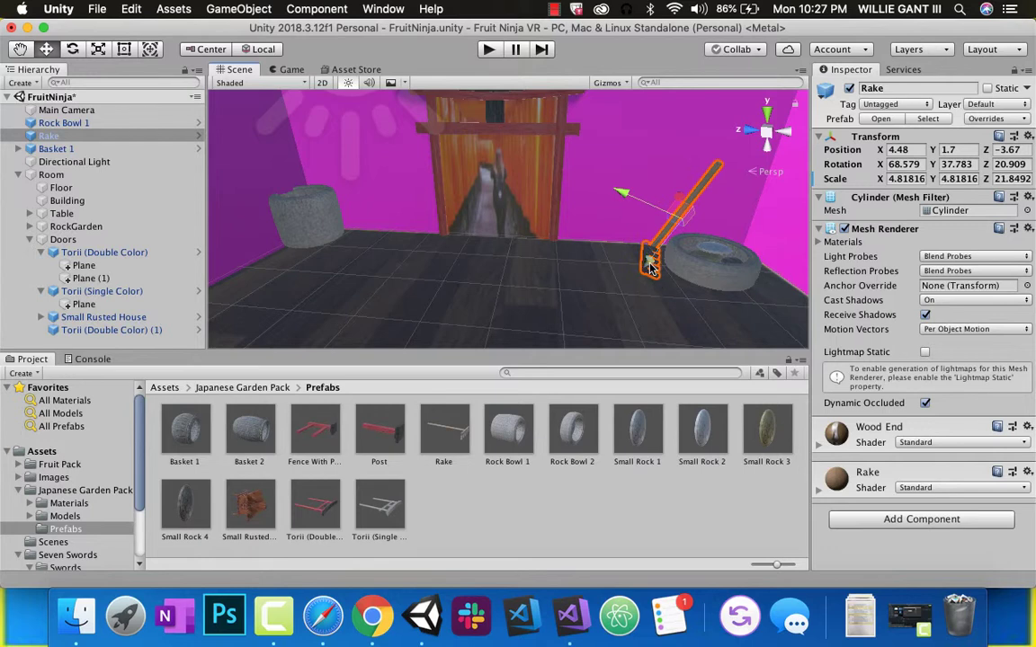
click(72, 48)
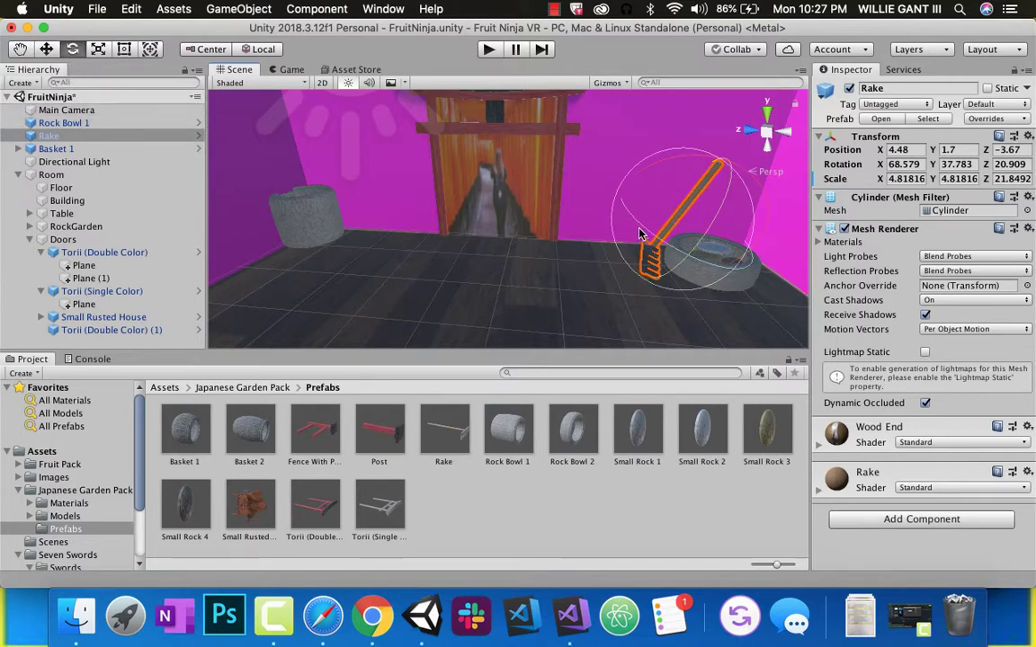
drag(639, 234, 676, 179)
click(48, 50)
Reposition the rake beside the stone bowl and rotate it to Z -146.
drag(607, 158, 510, 152)
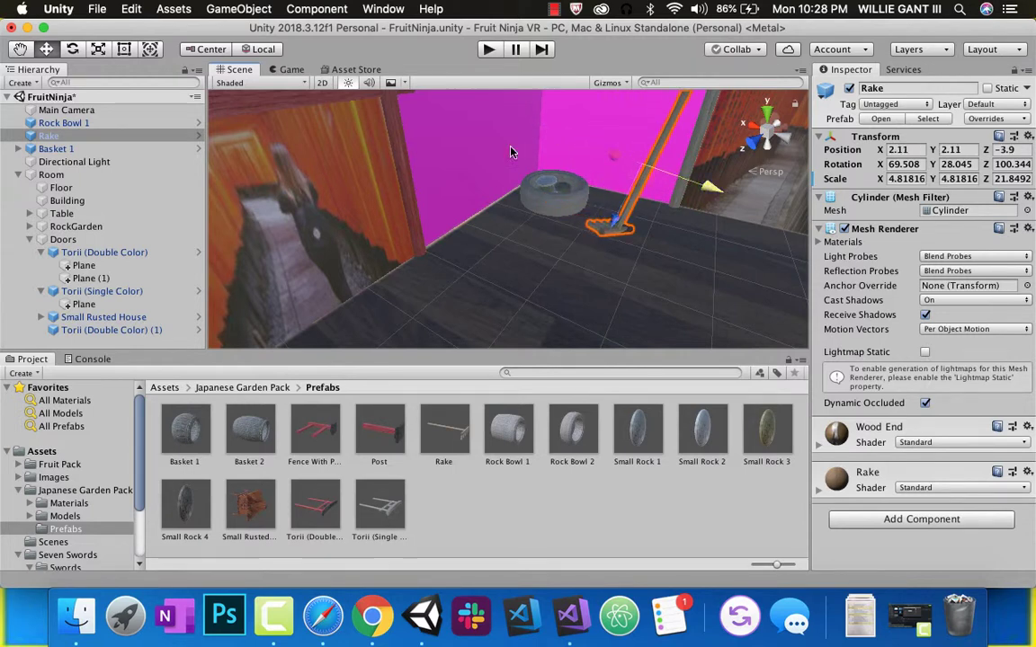
click(72, 50)
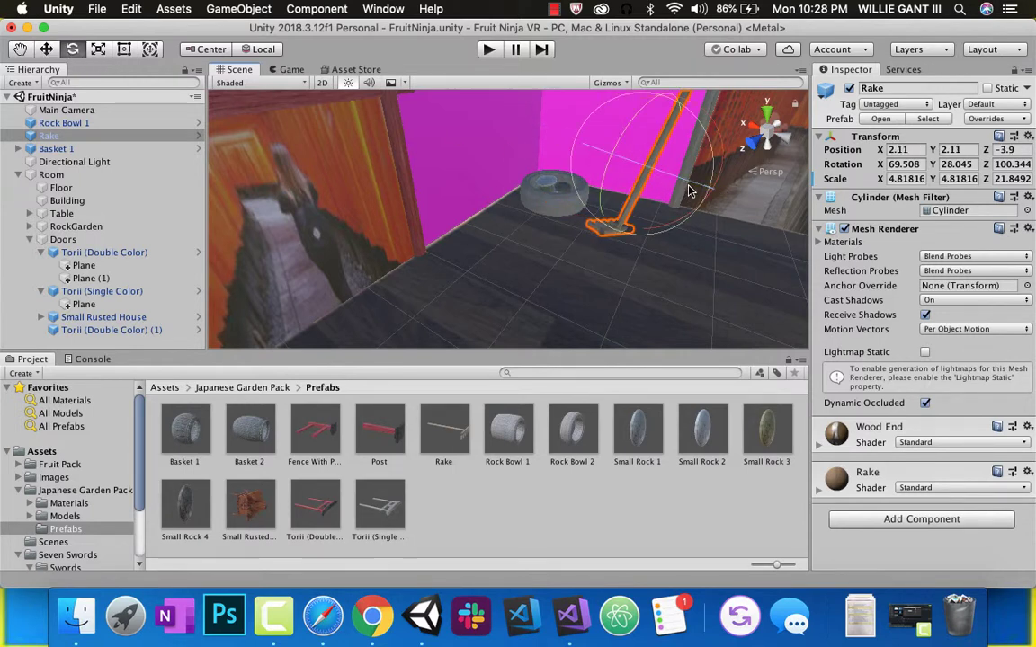
drag(622, 171, 241, 9)
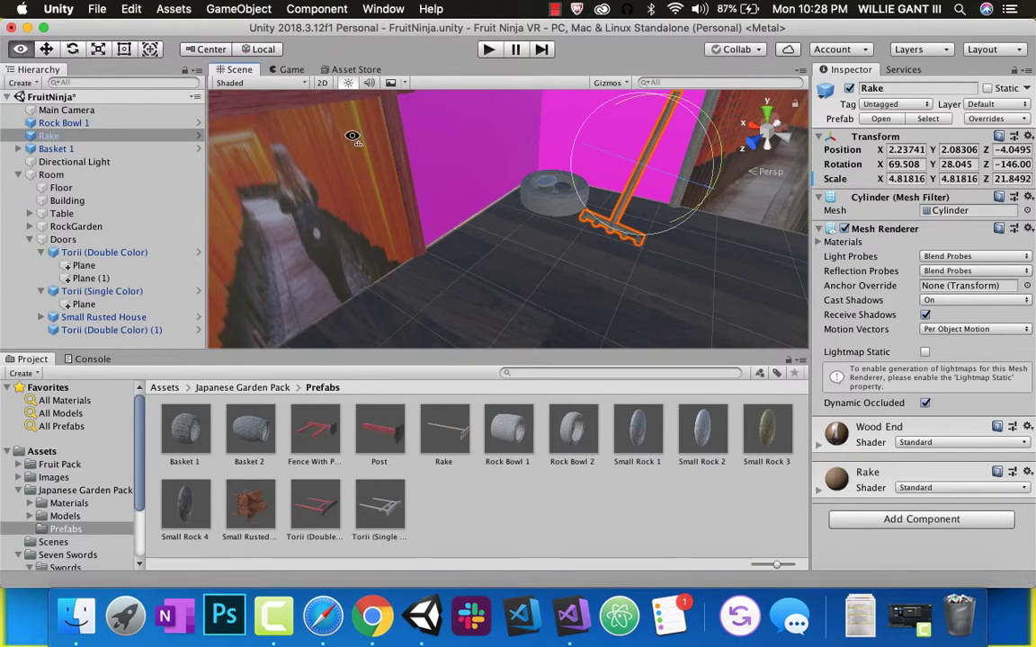
Orbit and zoom the view past the house and torii to face the basket.
alt+drag(683, 112, 542, 257)
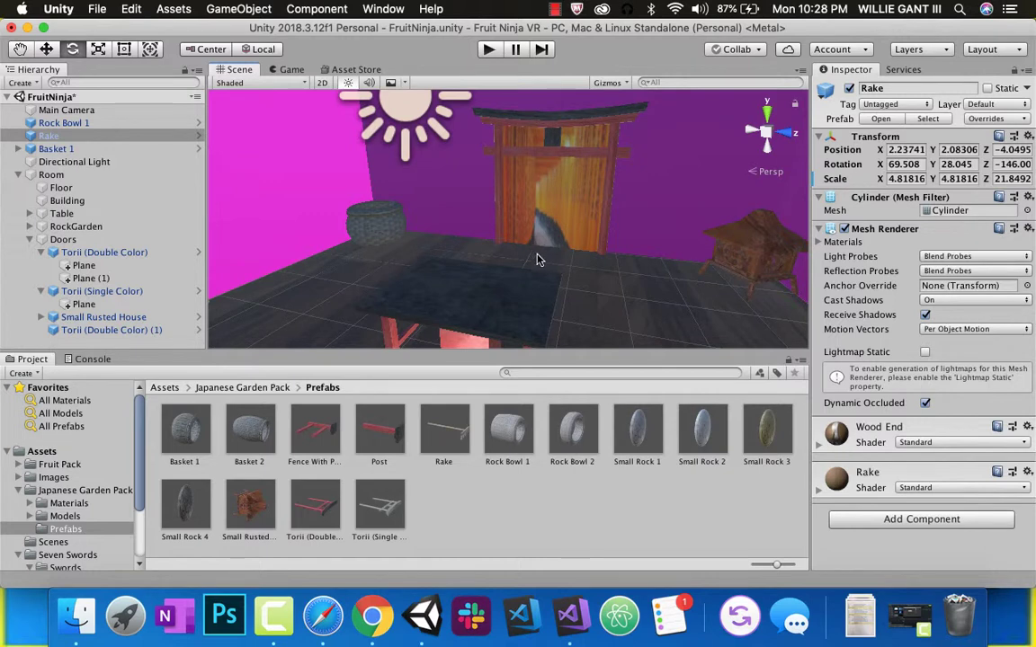
alt+drag(440, 266, 561, 273)
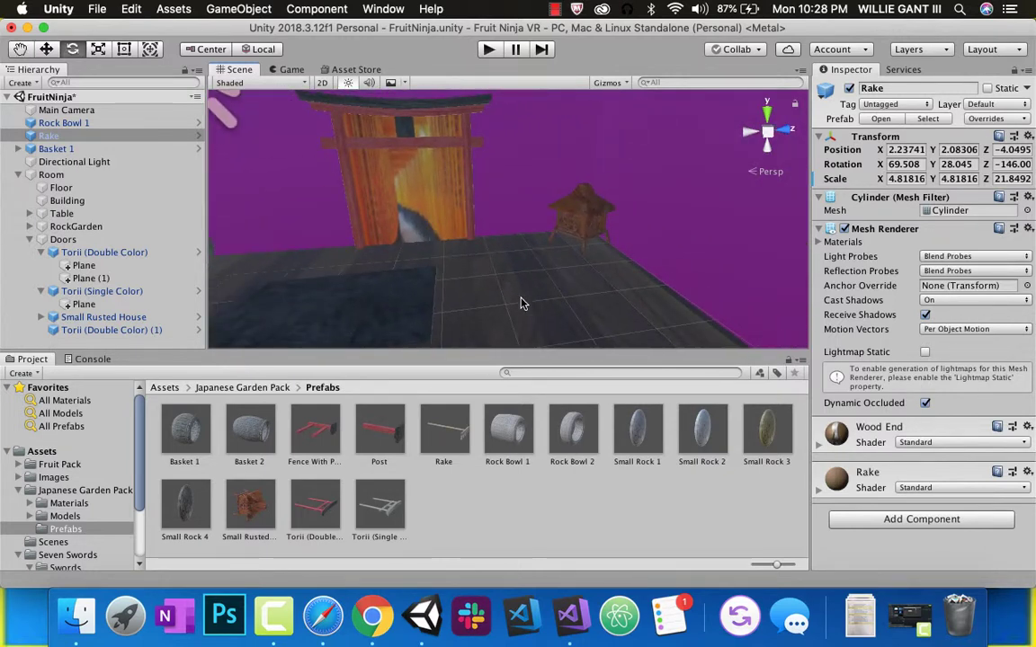
alt+drag(522, 303, 436, 225)
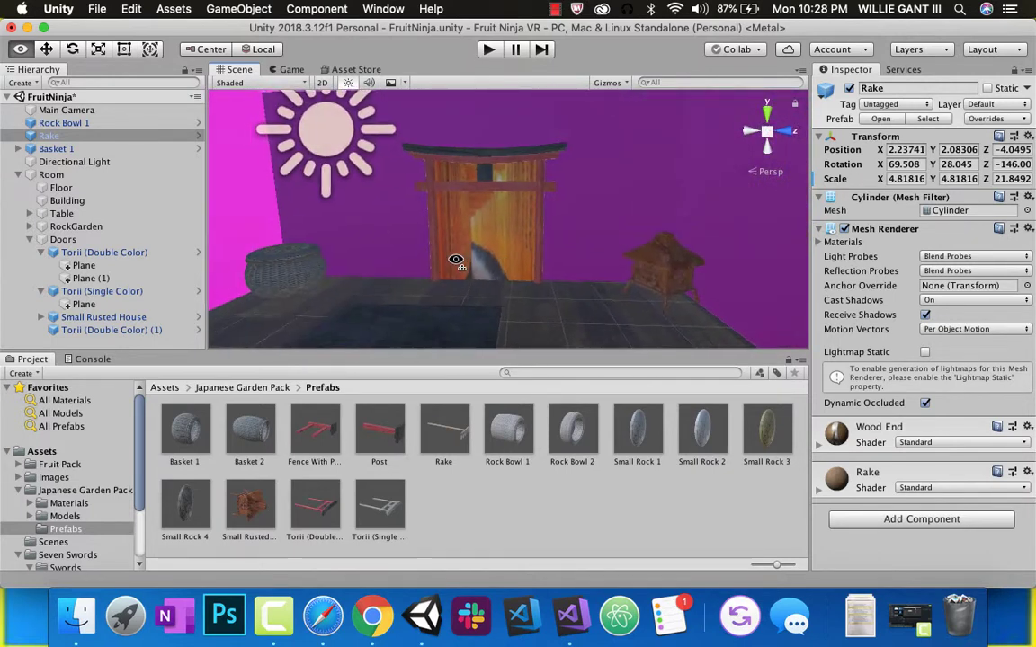
click(581, 219)
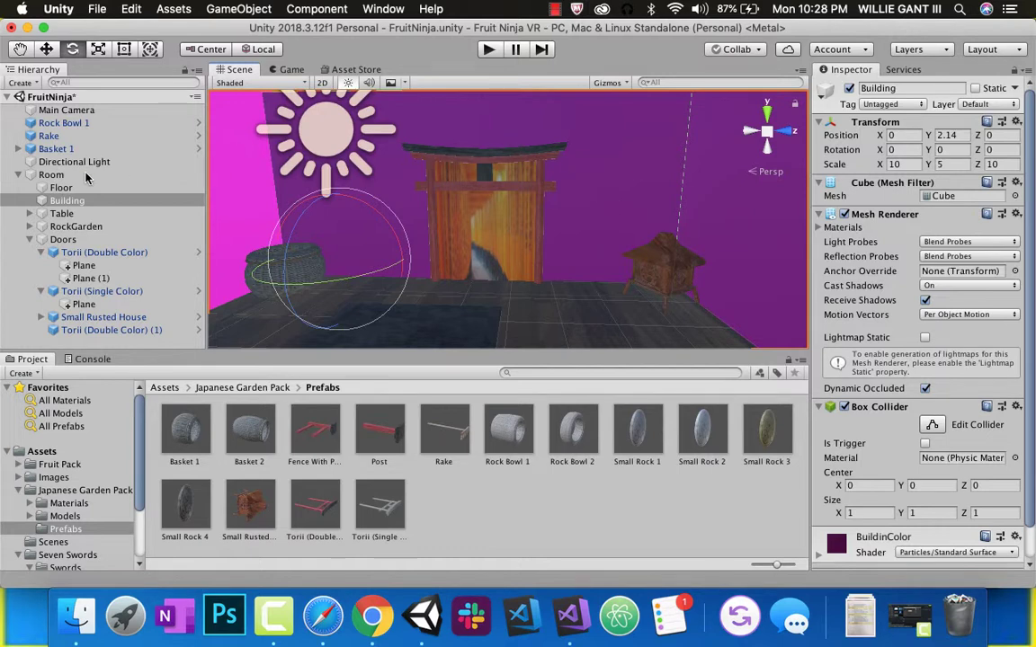
alt+drag(489, 272, 421, 256)
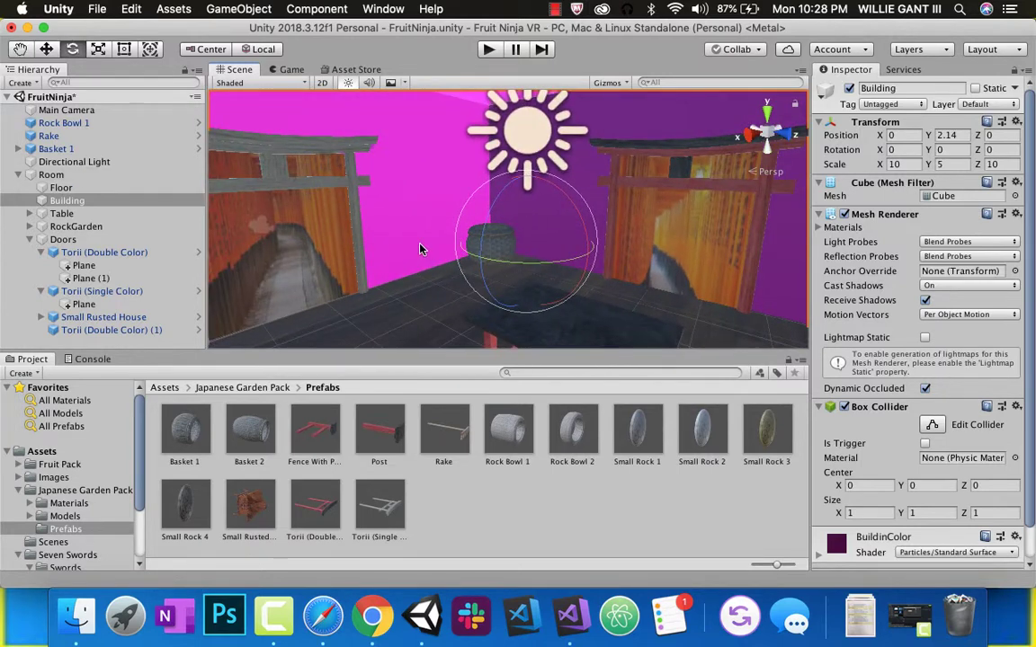
scroll(420, 249, up, 10)
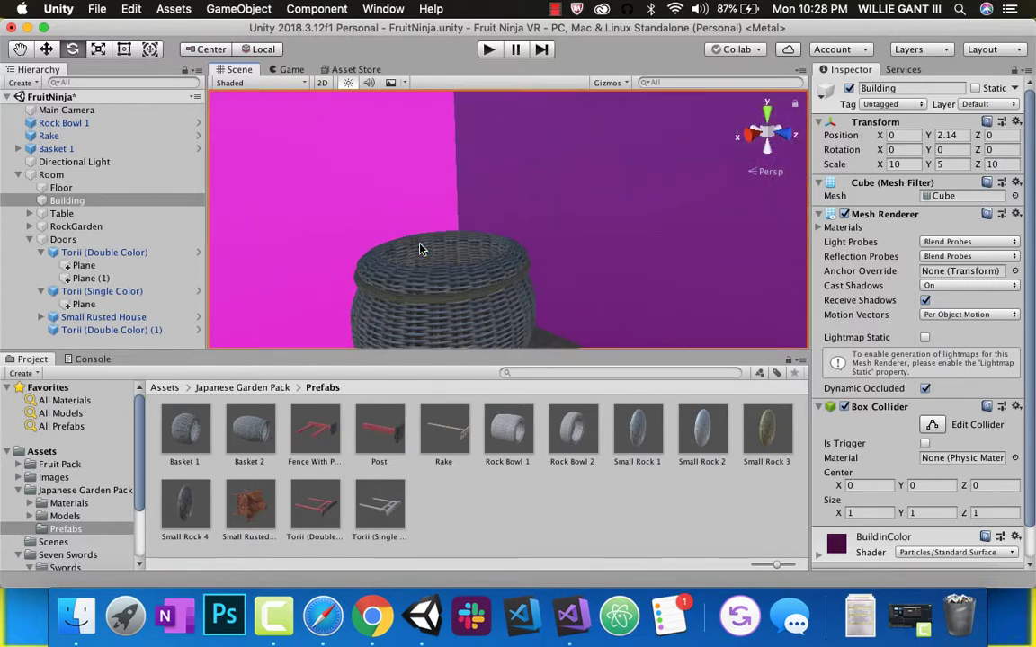
Place an Apple prefab from the Fruit Pack over the basket, scaled to about 2.13.
click(60, 465)
double_click(364, 441)
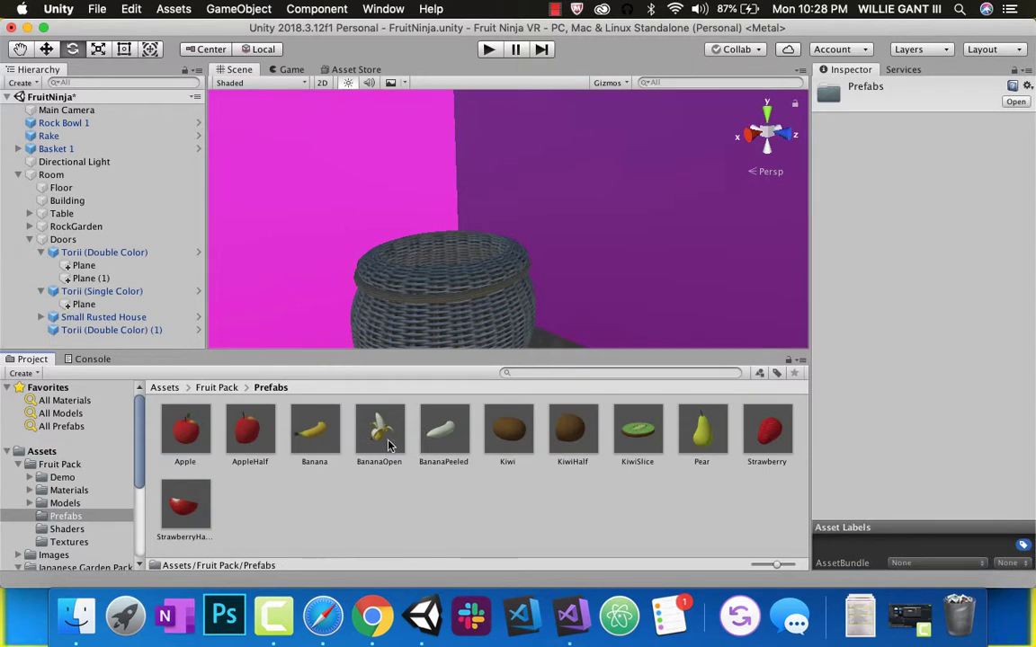
drag(207, 432, 434, 272)
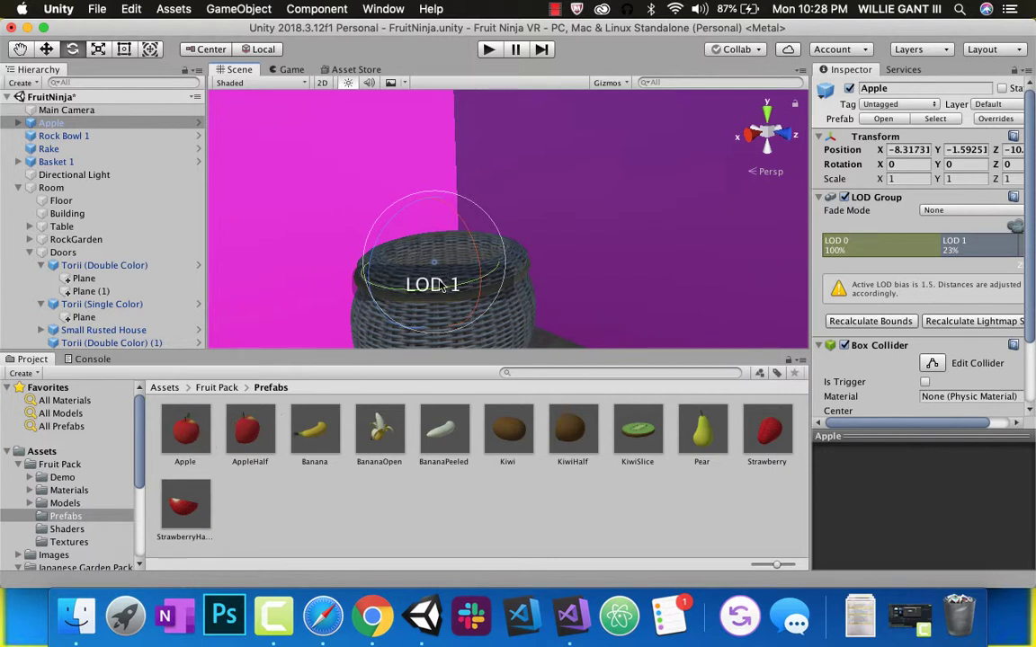
click(98, 49)
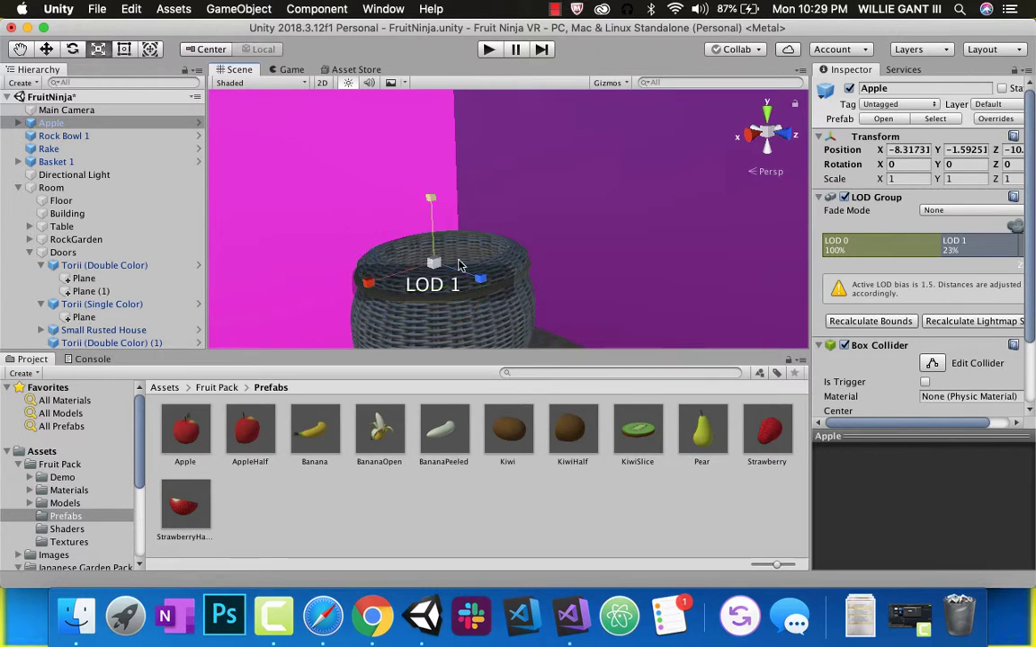
drag(433, 264, 604, 301)
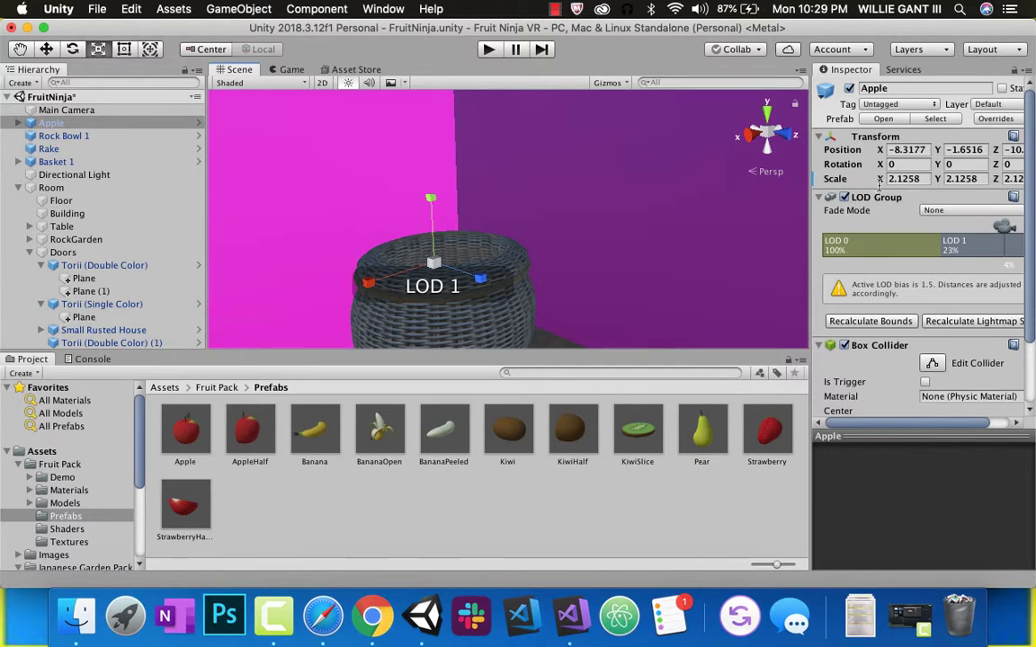
Try raising Basket 1, undo back to height 1, and collapse the Torii (Double Color) and Doors groups.
click(488, 284)
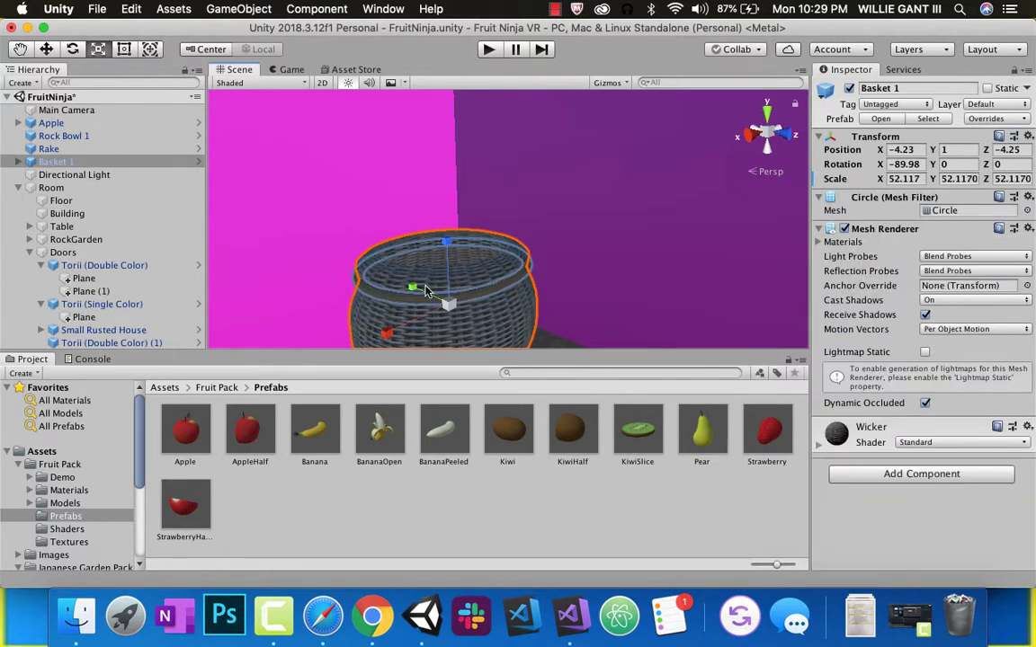
click(45, 50)
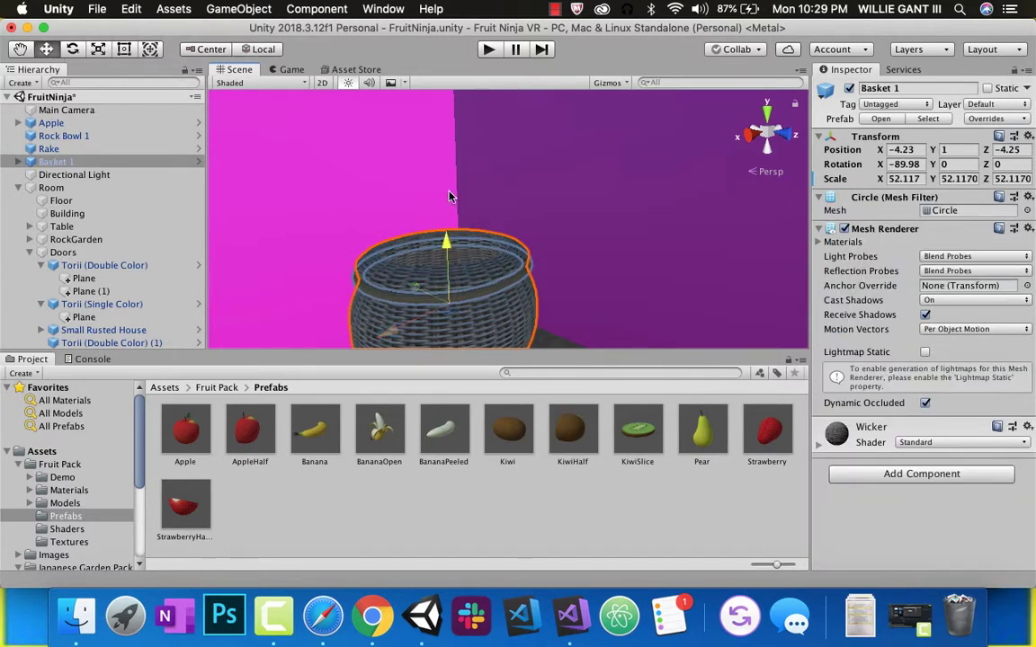
drag(445, 262, 397, 154)
drag(387, 272, 385, 279)
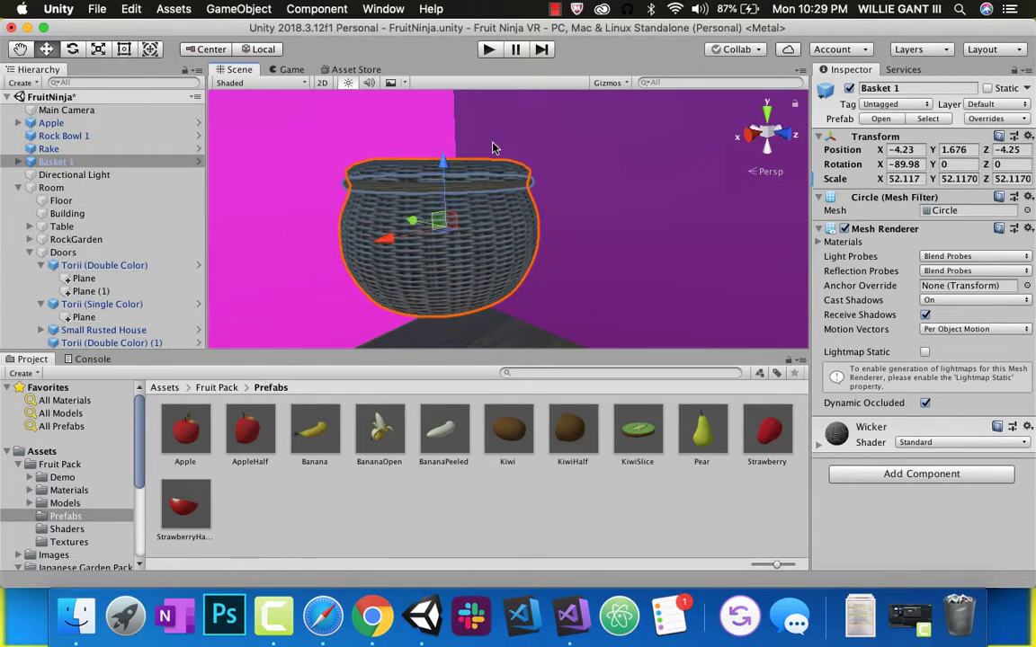
key(super+z)
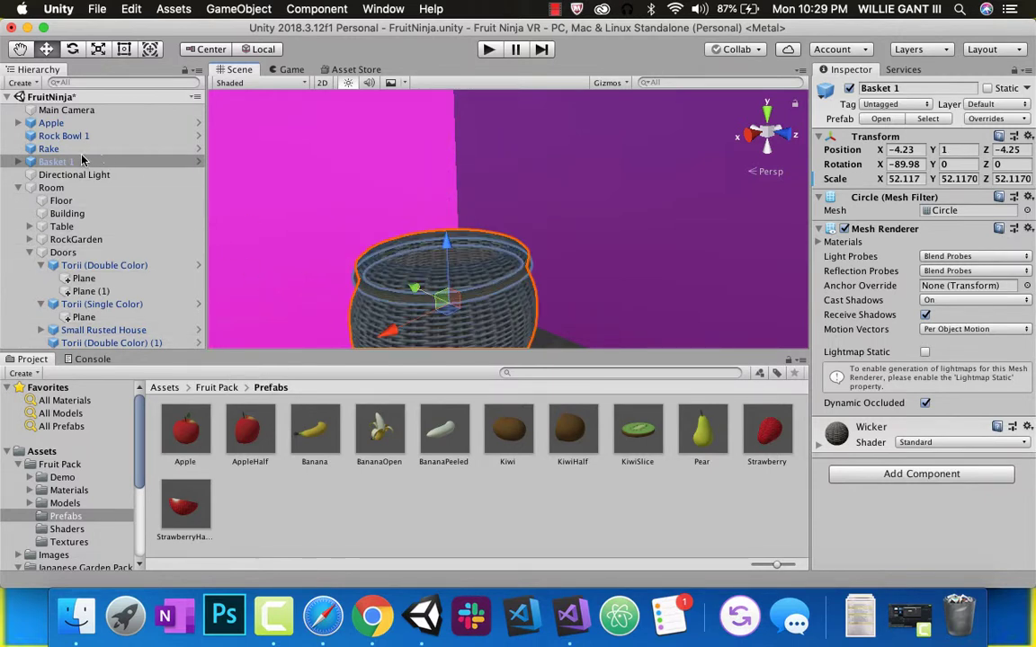
click(41, 265)
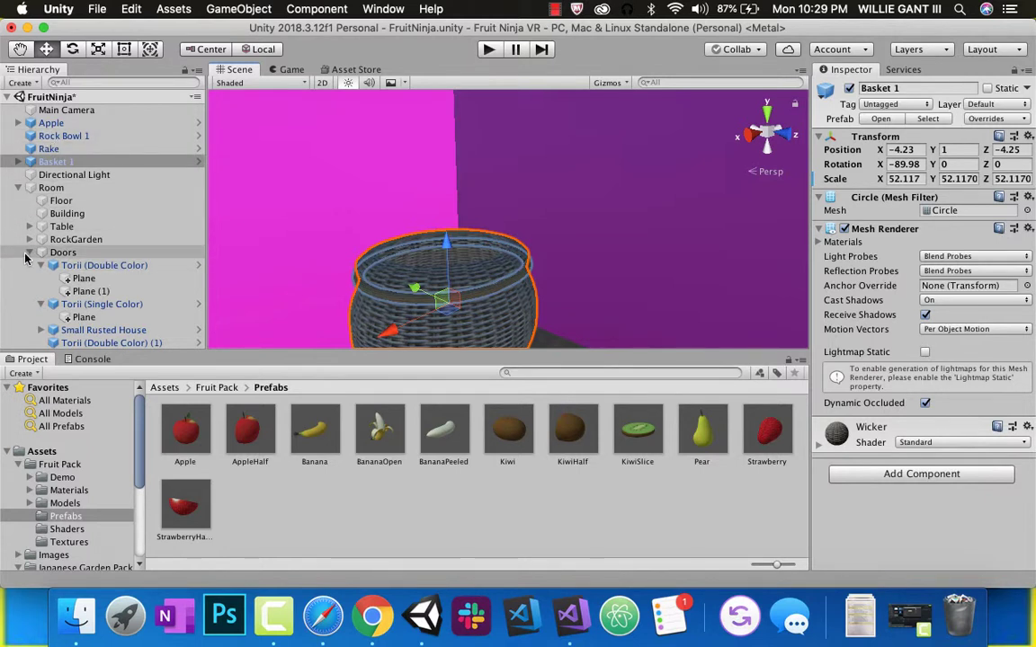
click(29, 253)
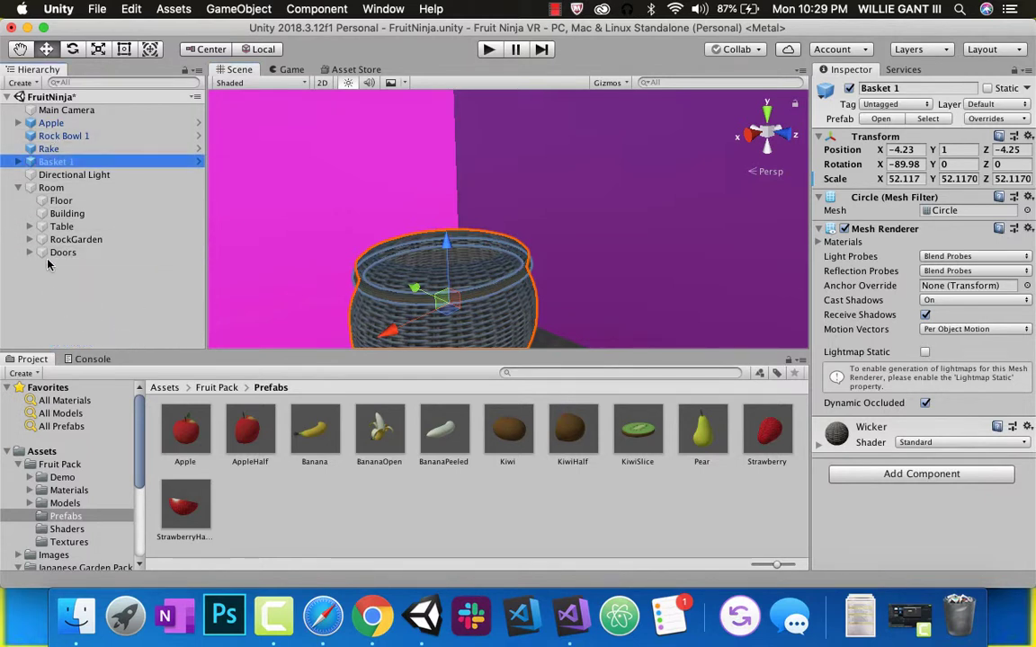
Create an empty FruitBasket under Room and put Basket 1 and an Apple inside it.
right_click(40, 188)
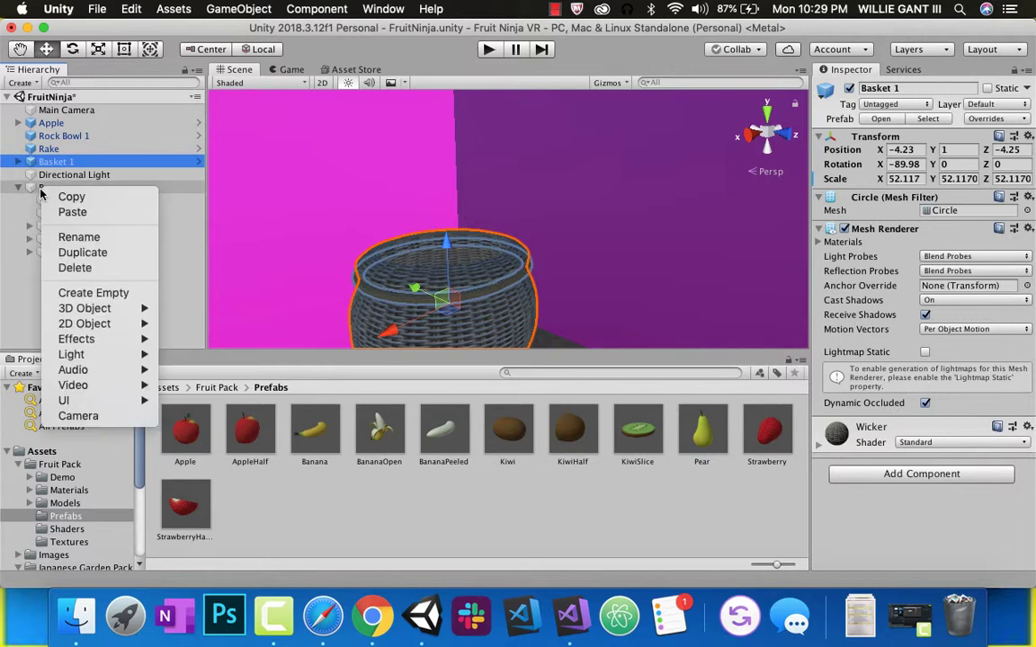
click(91, 293)
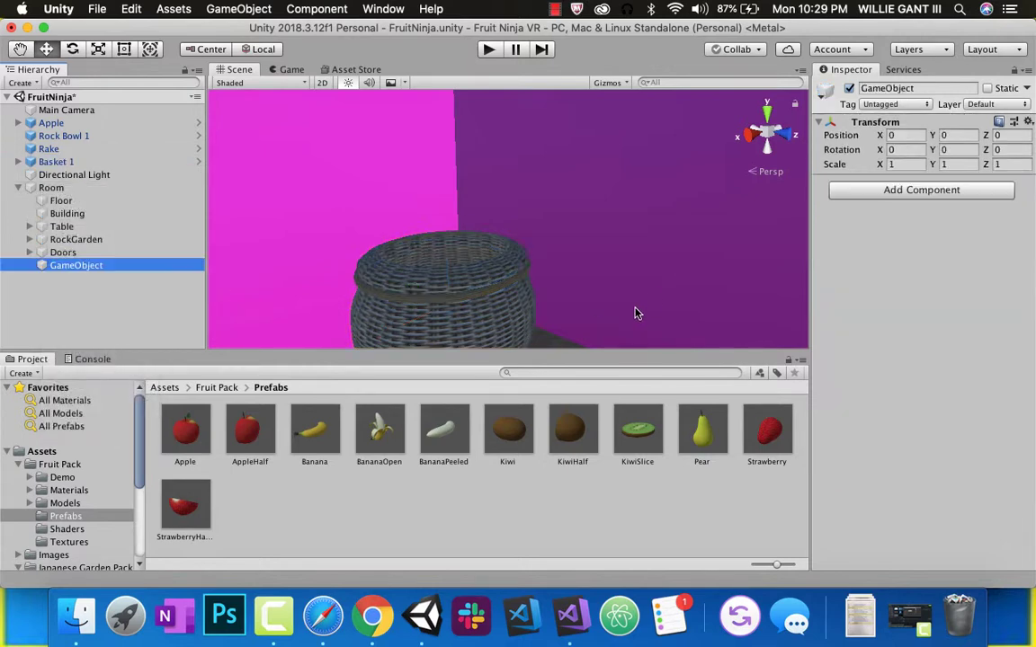
click(899, 89)
text(FruitBasket)
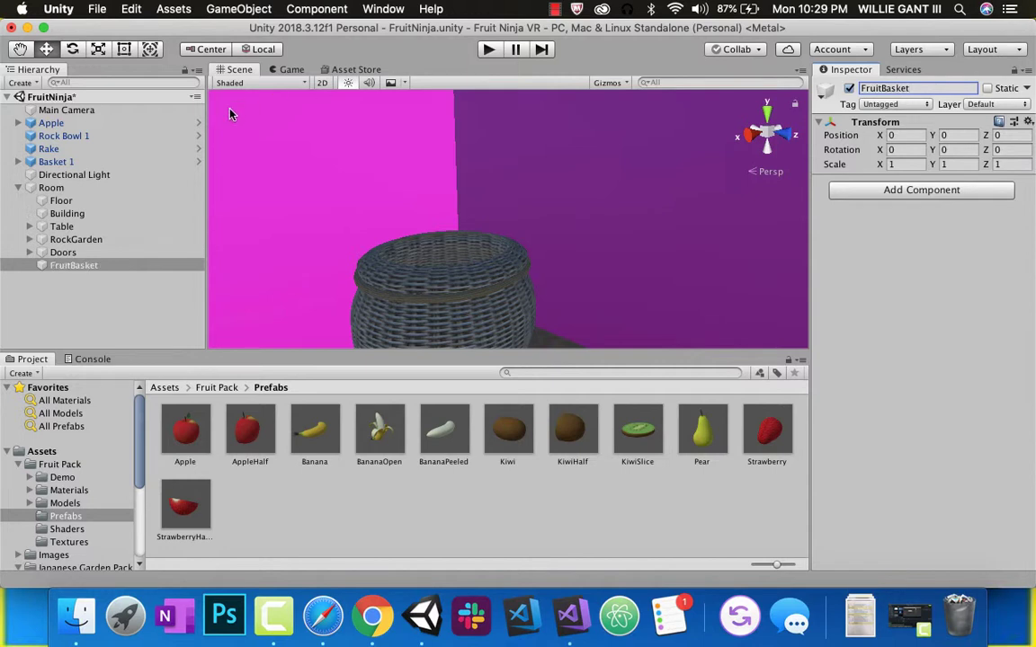
click(45, 162)
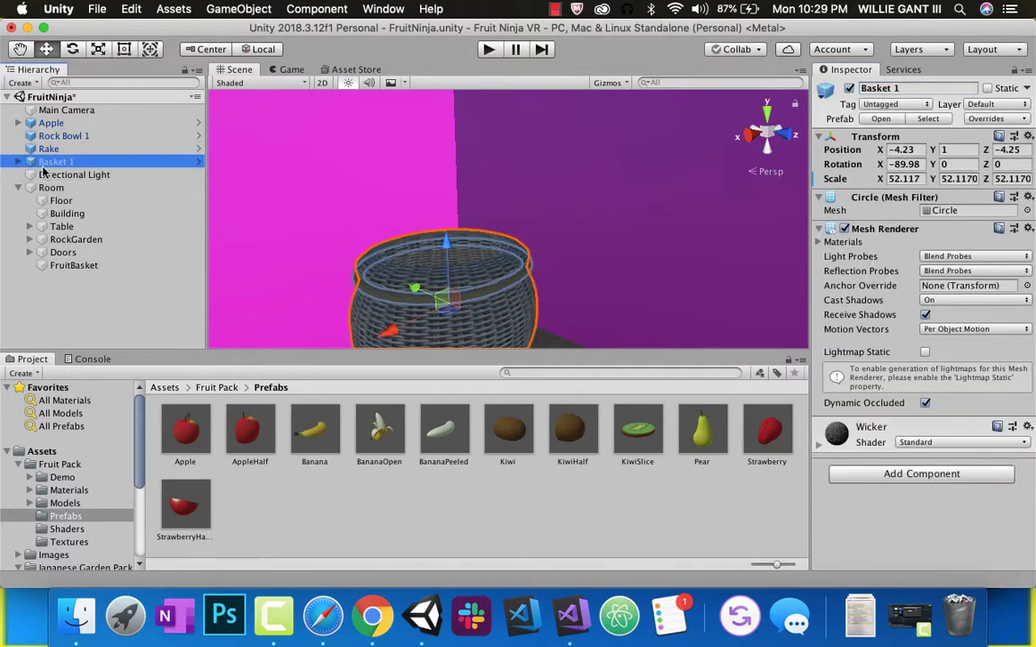
drag(43, 171, 72, 254)
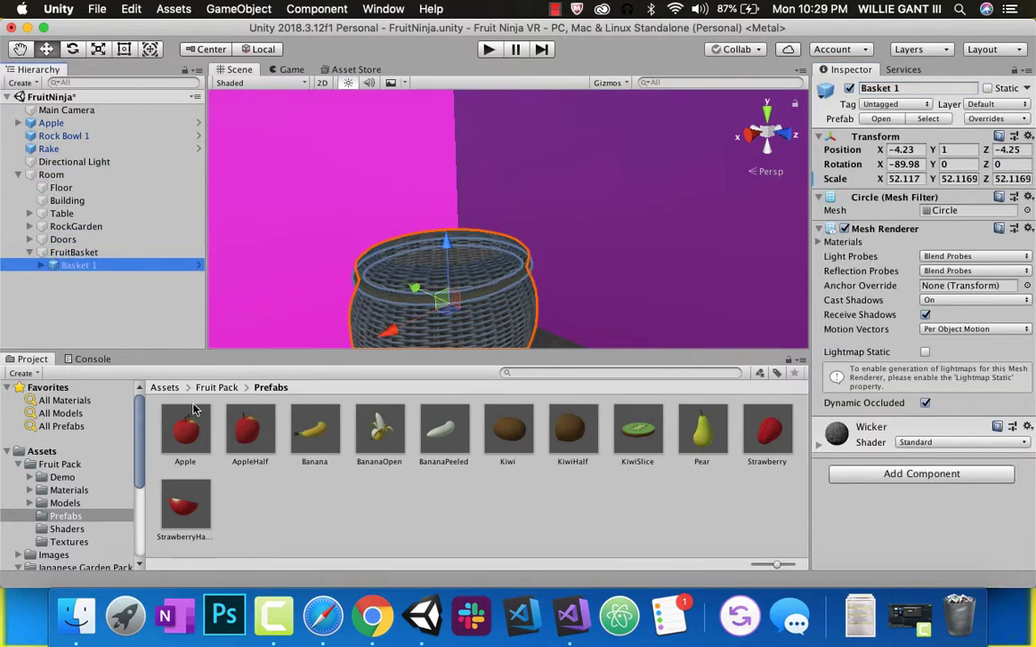
drag(171, 441, 66, 255)
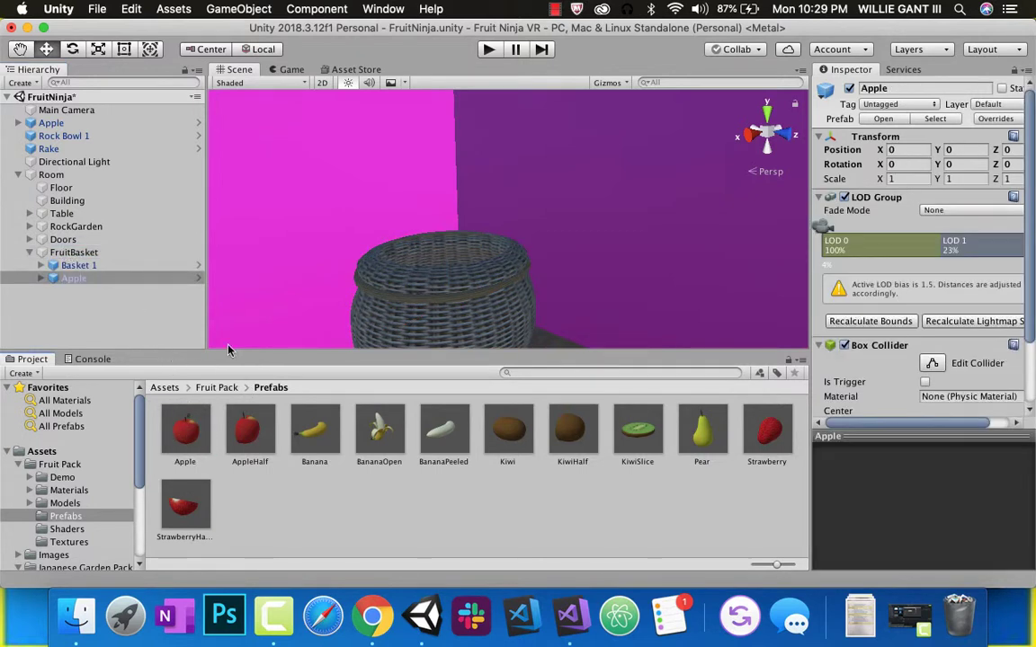
Frame the new Apple and drag it into the wicker basket at -4.33, 0, -4.8.
key(f)
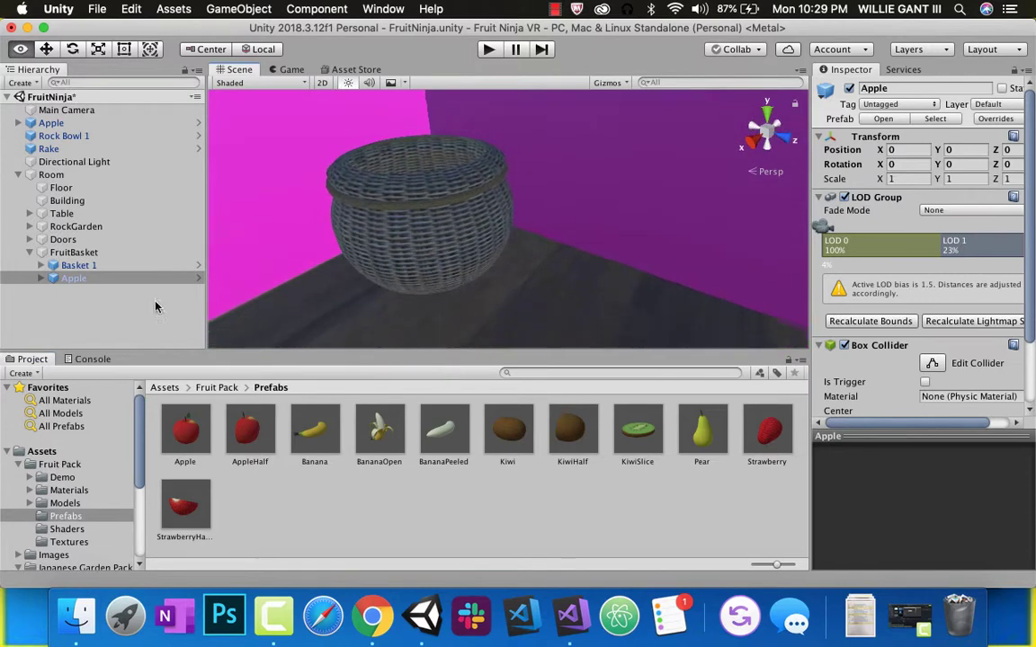
click(57, 280)
double_click(57, 279)
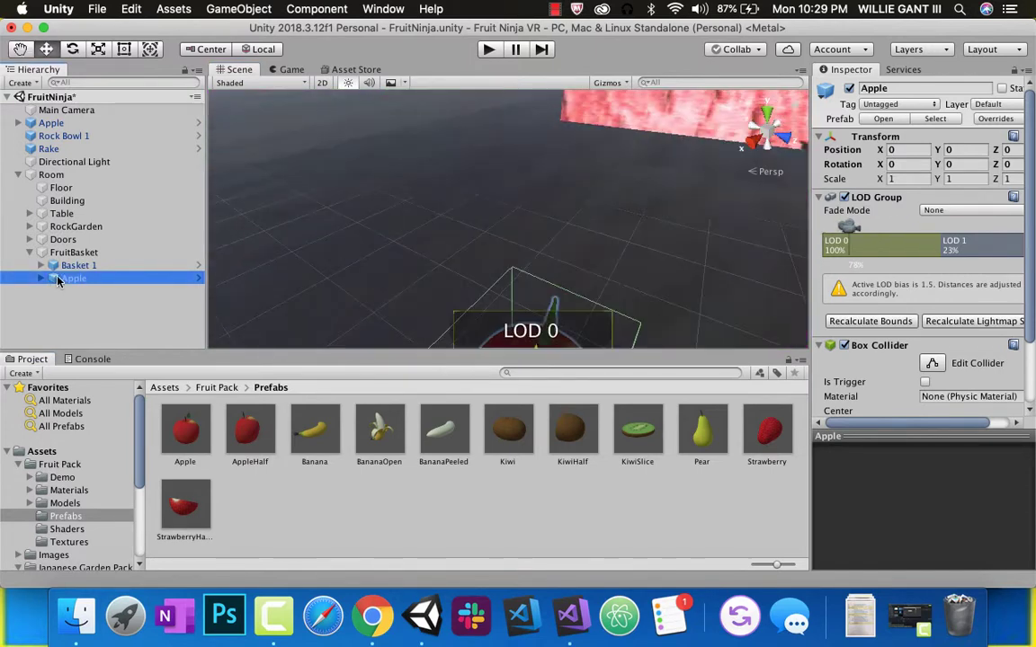
scroll(482, 215, down, 10)
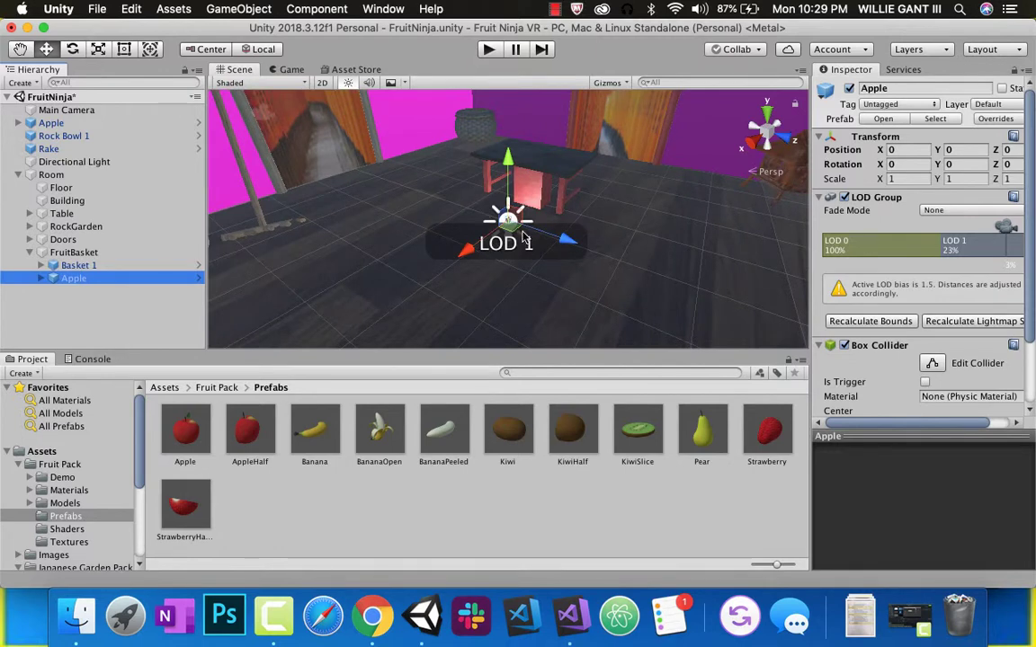
drag(499, 236, 440, 158)
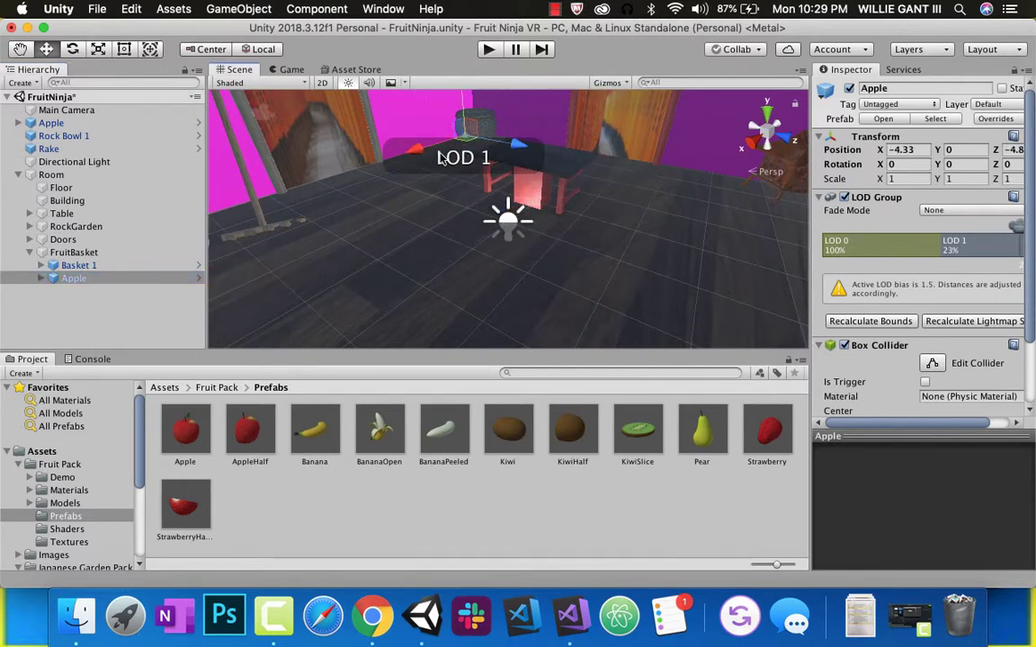
scroll(440, 158, up, 3)
scroll(440, 158, up, 3)
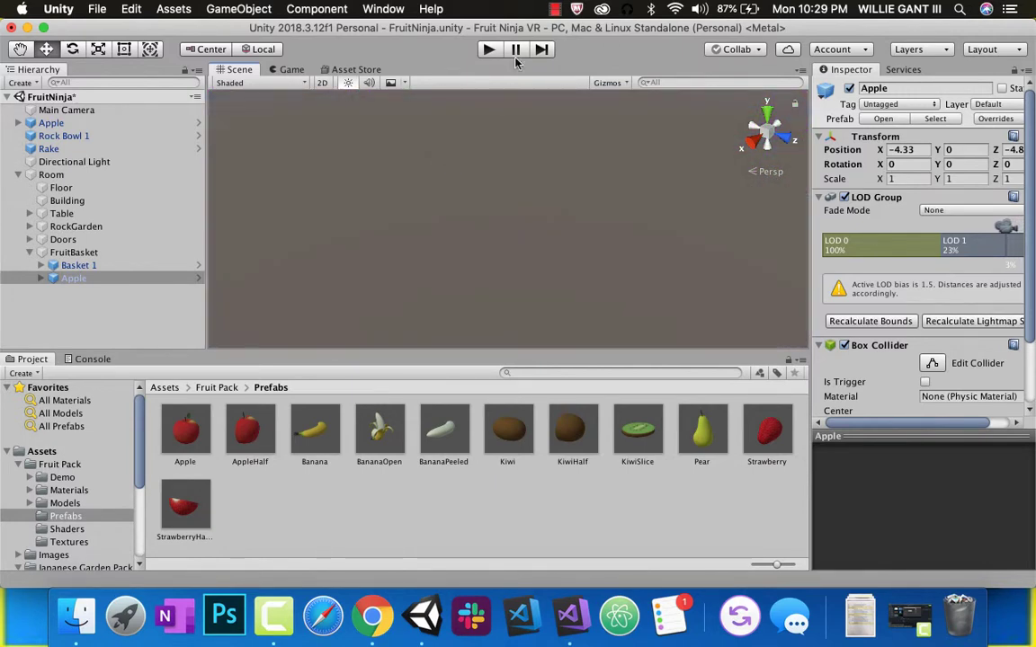
middle_drag(495, 159, 543, 301)
scroll(516, 277, down, 5)
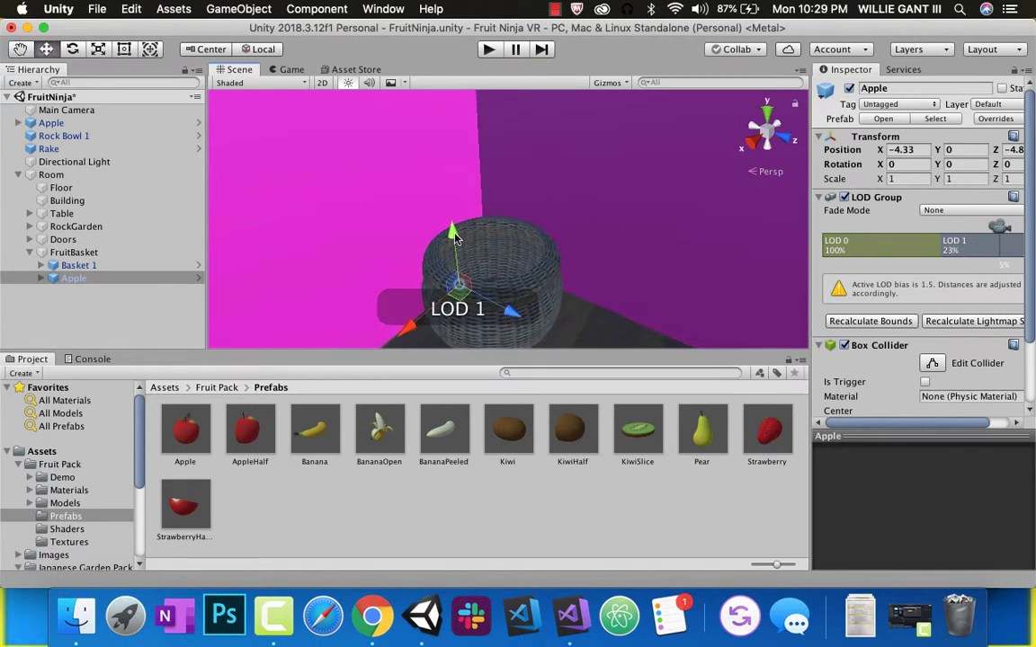
drag(471, 258, 419, 320)
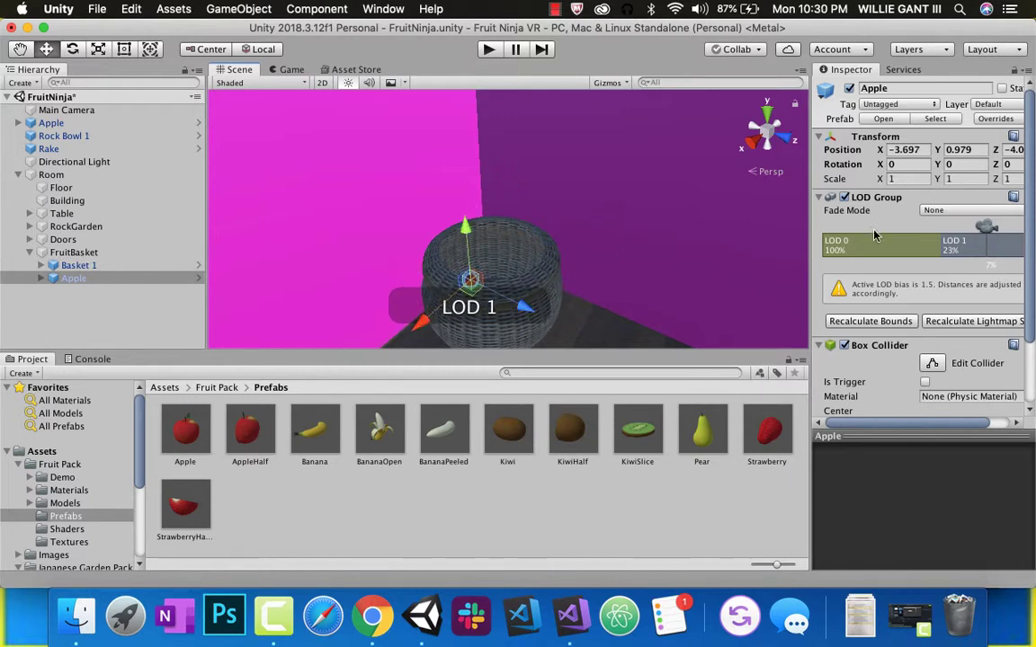
Scale the Apple to 2, 2, 2 and lift it above the basket rim.
click(904, 177)
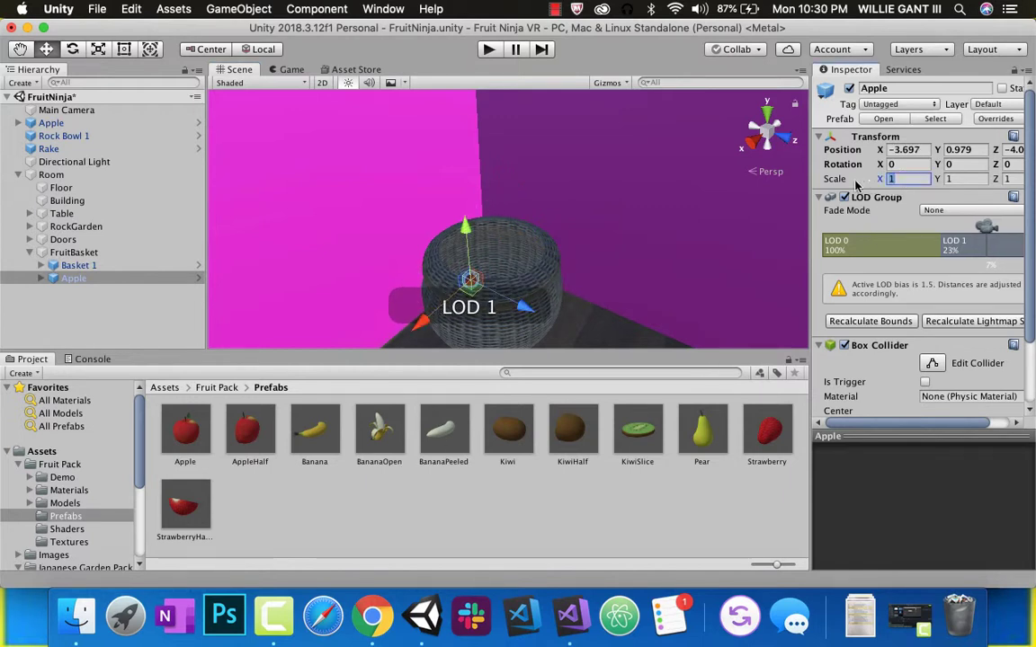
text(2)
key(Tab)
text(2)
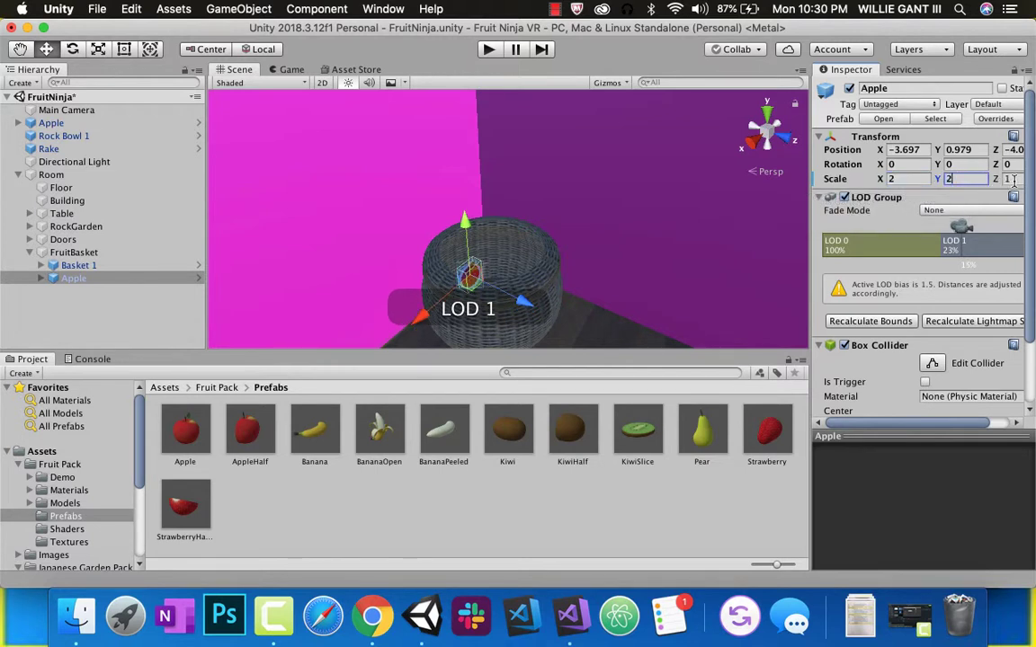
key(Tab)
text(2)
drag(477, 230, 456, 207)
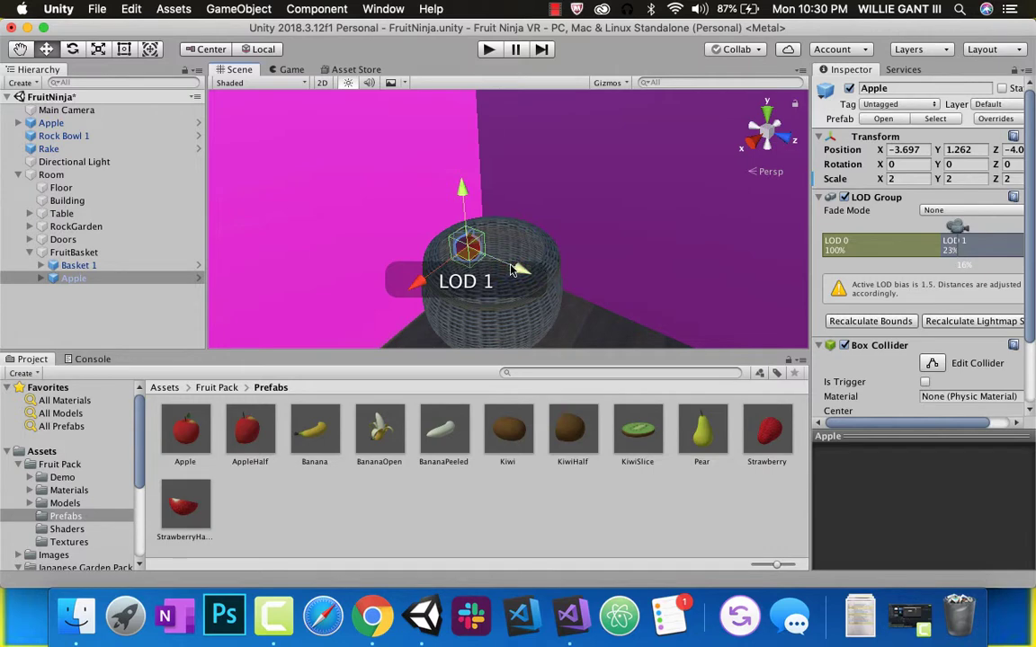
Duplicate the apple into Apple (1) and Apple (2) spread on the basket, then add a Pear.
right_click(59, 281)
click(204, 335)
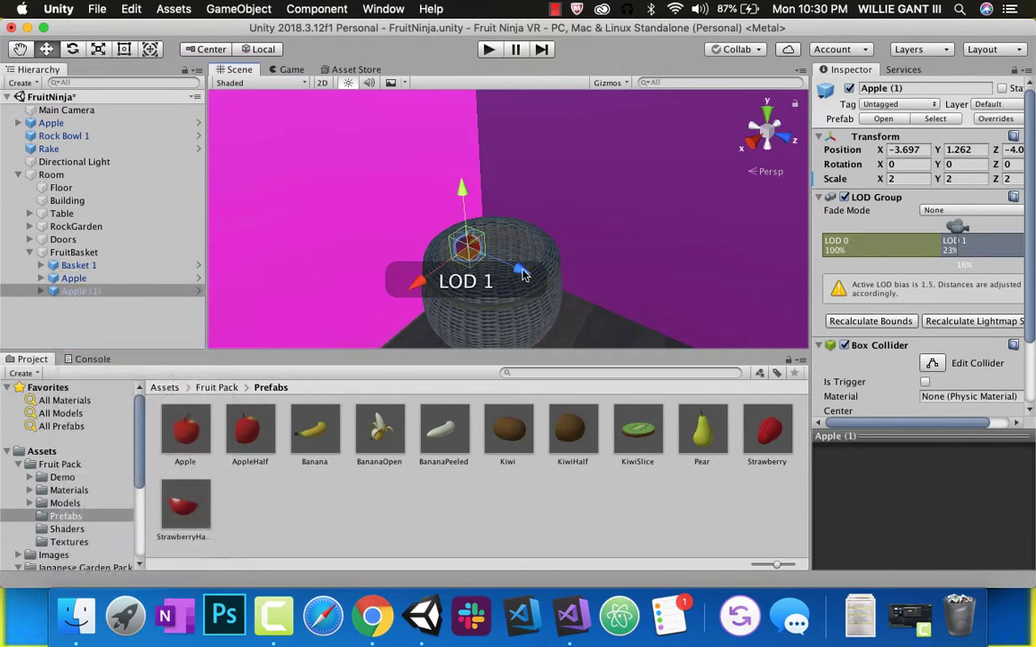
drag(525, 275, 487, 291)
right_click(70, 296)
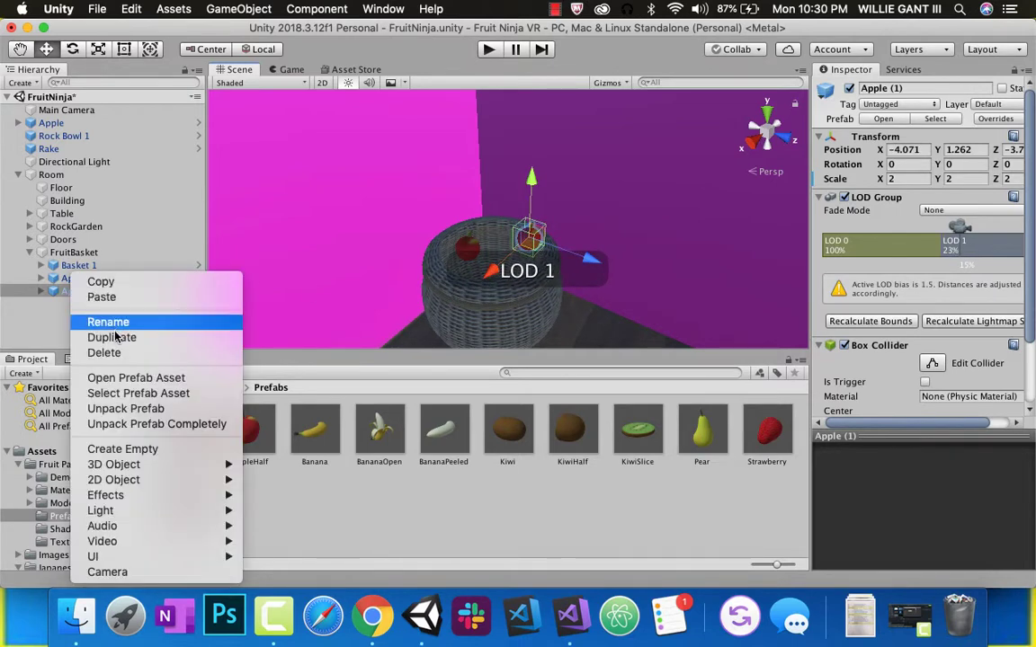
click(113, 337)
drag(542, 258, 537, 255)
drag(701, 440, 81, 253)
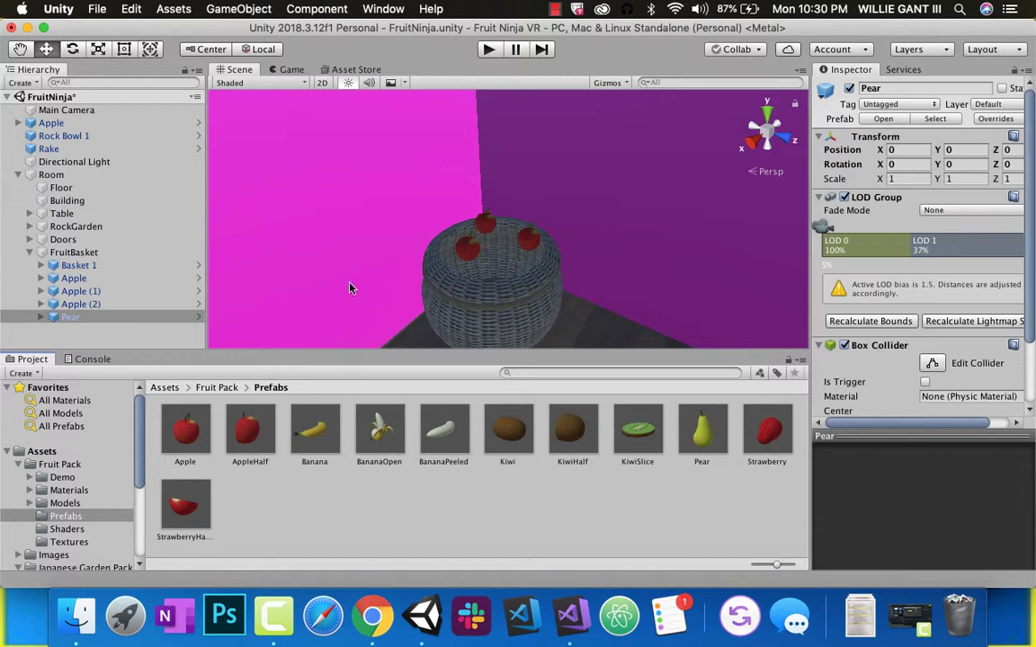
Undo the stray Pear, drop a new Pear on the basket and scale it to 3, 3, 3.
key(super+z)
drag(708, 431, 495, 267)
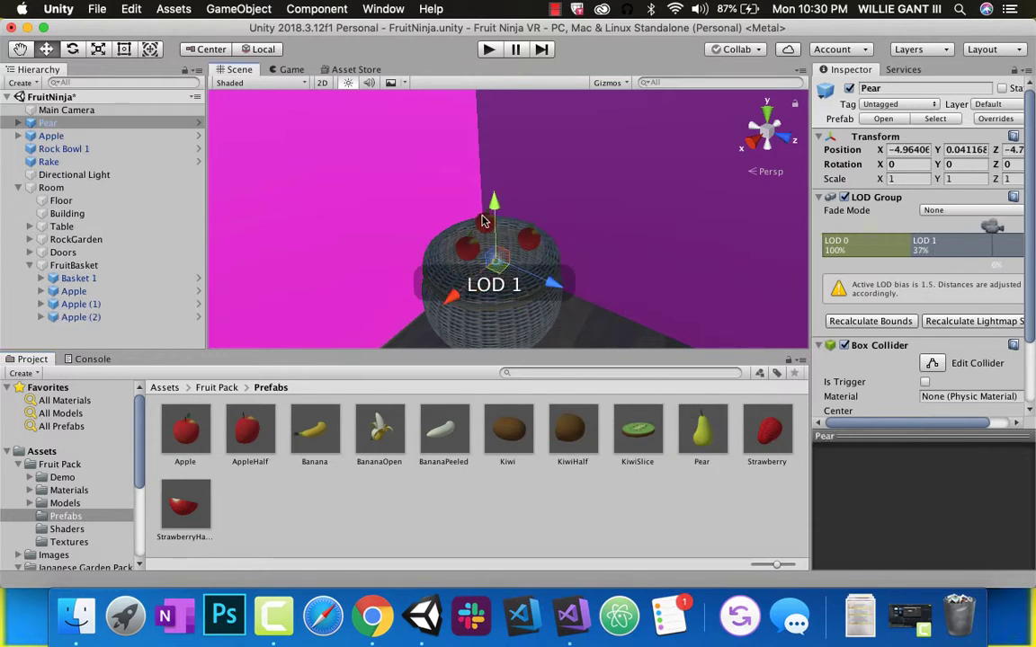
click(903, 179)
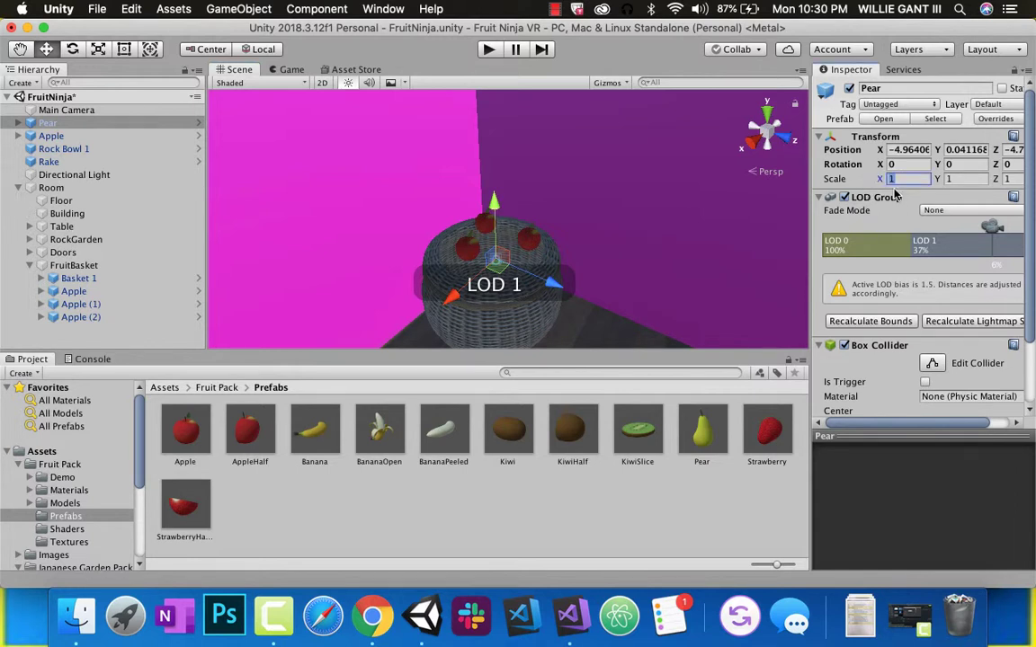
text(2)
key(Tab)
text(2)
key(Tab)
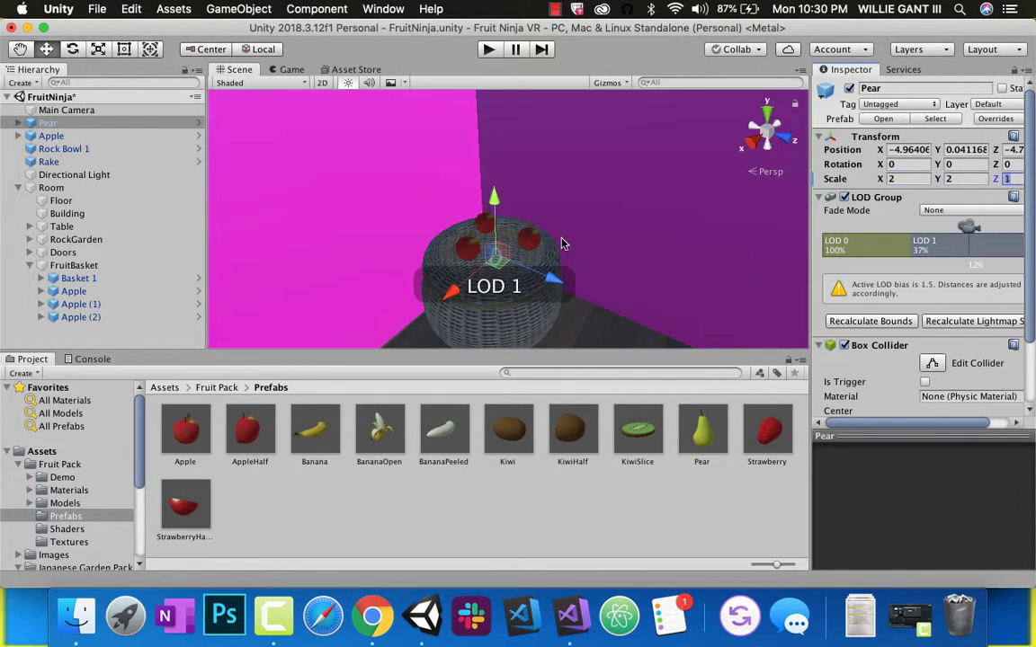
text(2)
click(896, 179)
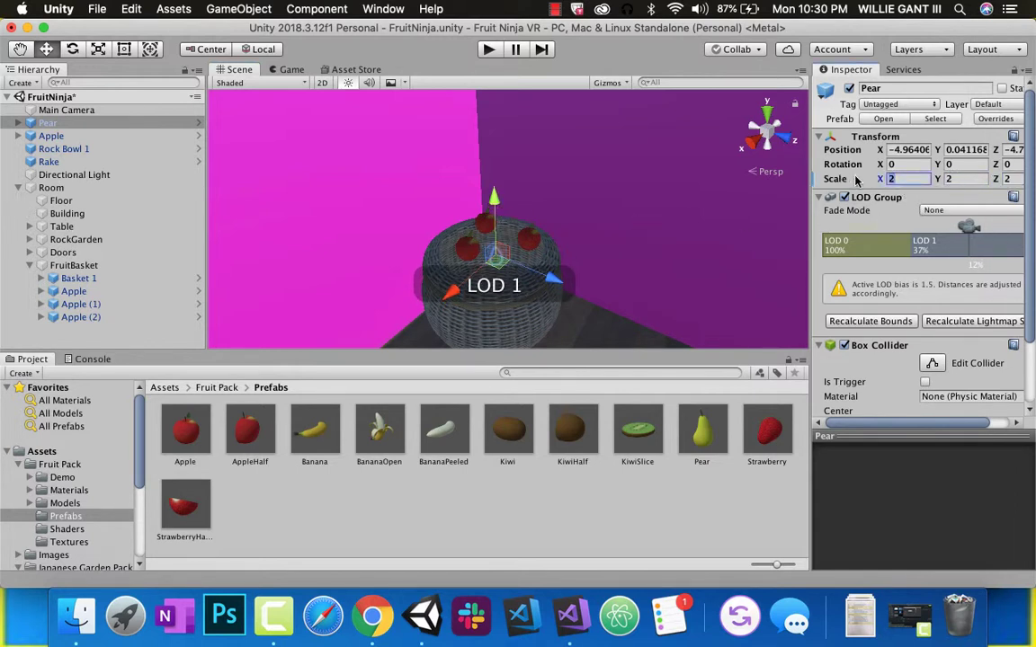
text(3)
key(Tab)
text(3)
key(Tab)
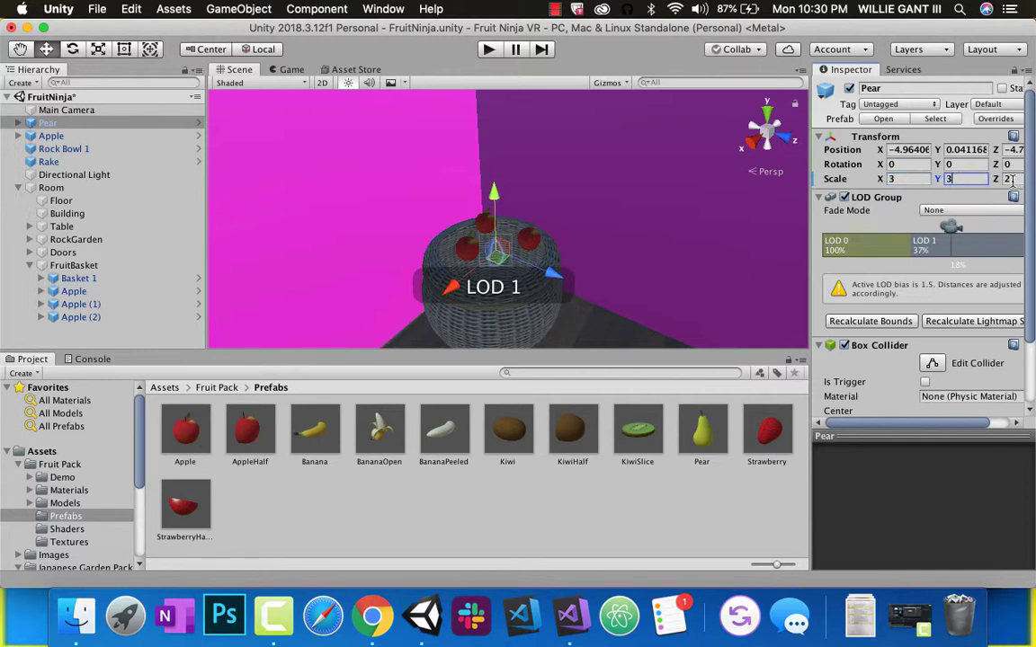
text(3)
Position the pear on the basket inside FruitBasket and add a duplicate Pear (1) beside it.
drag(494, 192, 494, 160)
drag(561, 245, 459, 268)
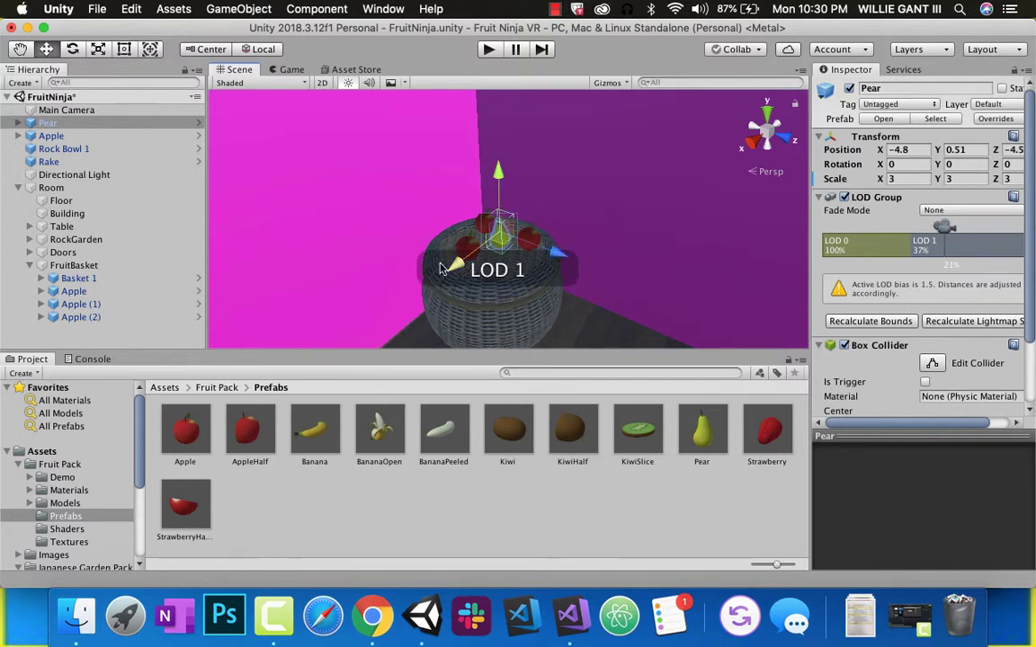
drag(35, 129, 48, 266)
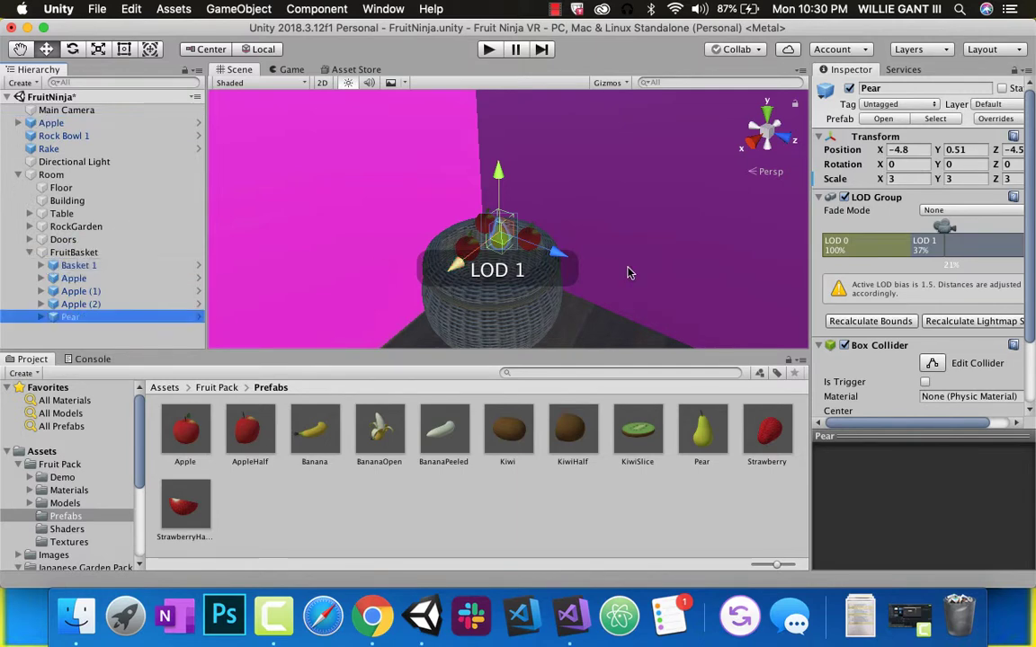
right_click(109, 316)
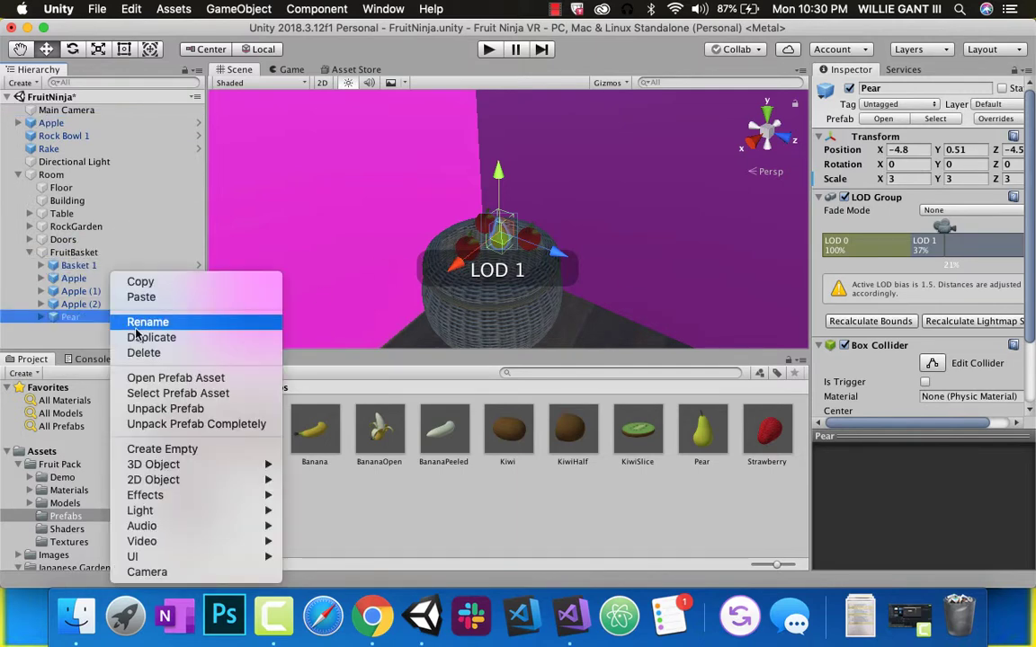
key(Return)
drag(456, 263, 415, 287)
drag(431, 212, 440, 202)
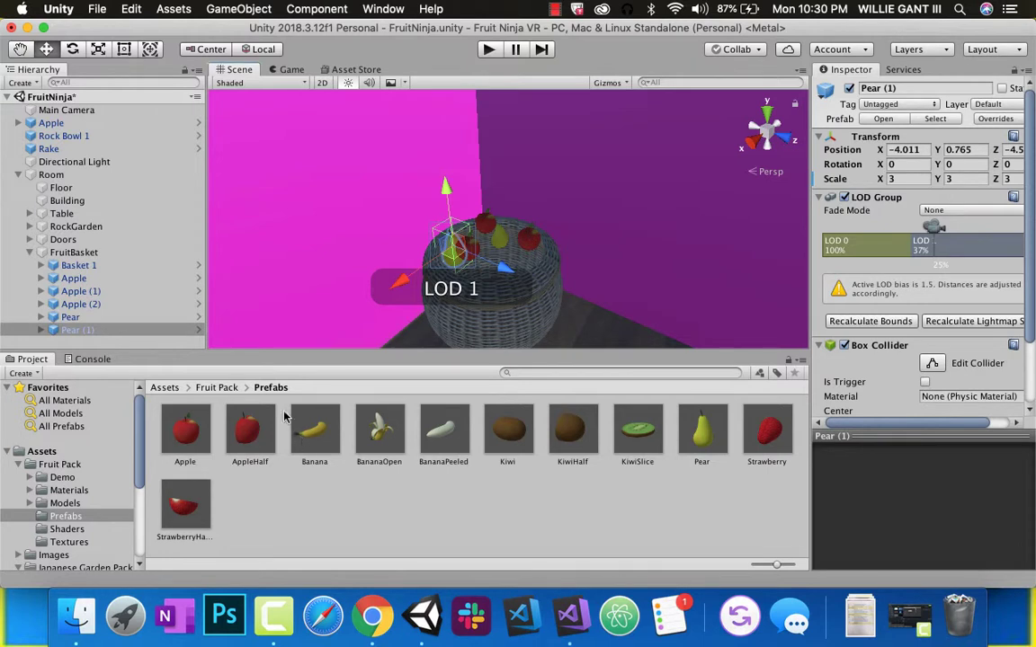
Add a Banana, scale it to 3, and position it on the fruit basket.
drag(310, 424, 522, 274)
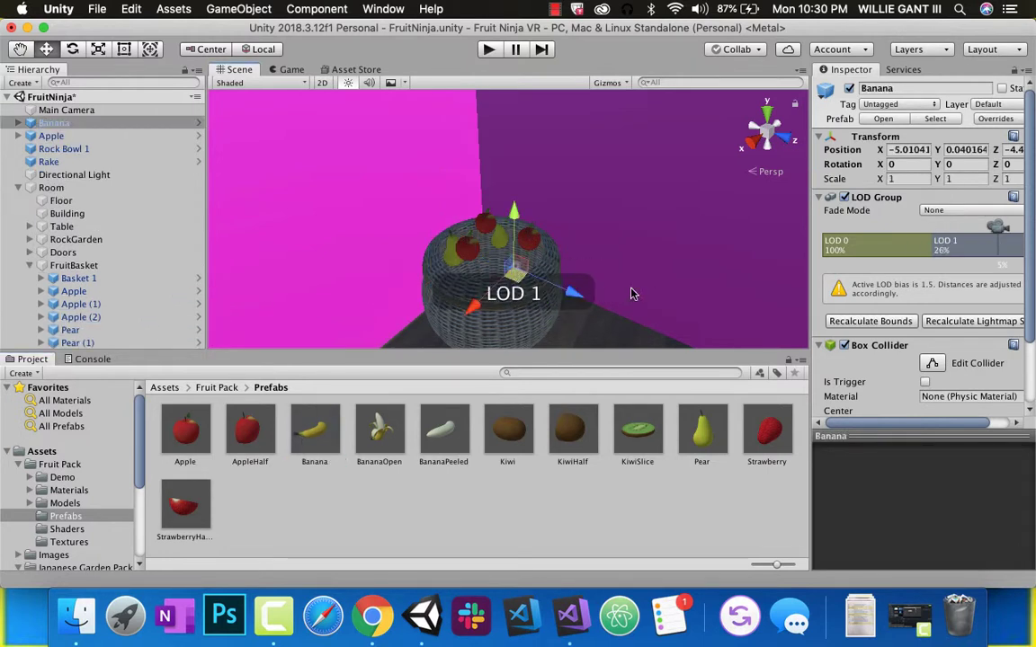
click(902, 179)
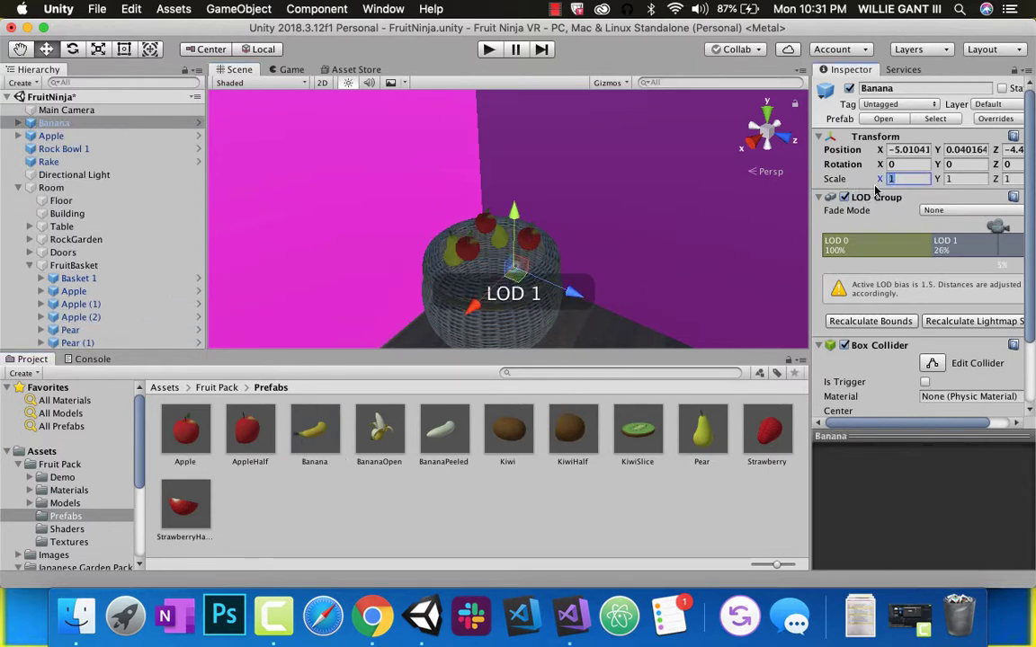
text(3)
click(949, 179)
text(3)
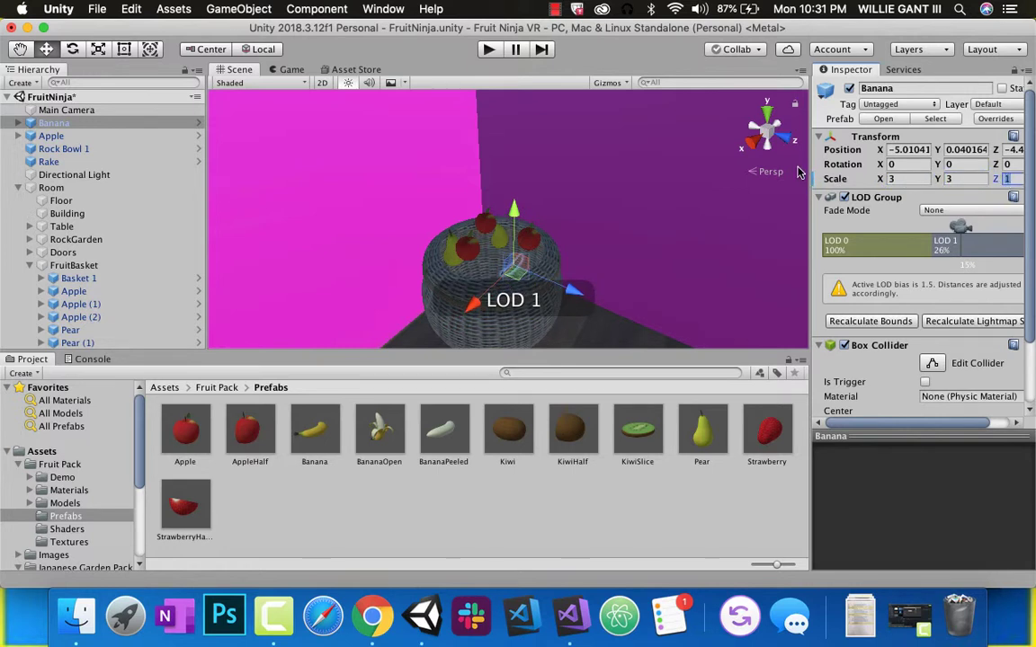
text(3)
drag(514, 219, 513, 169)
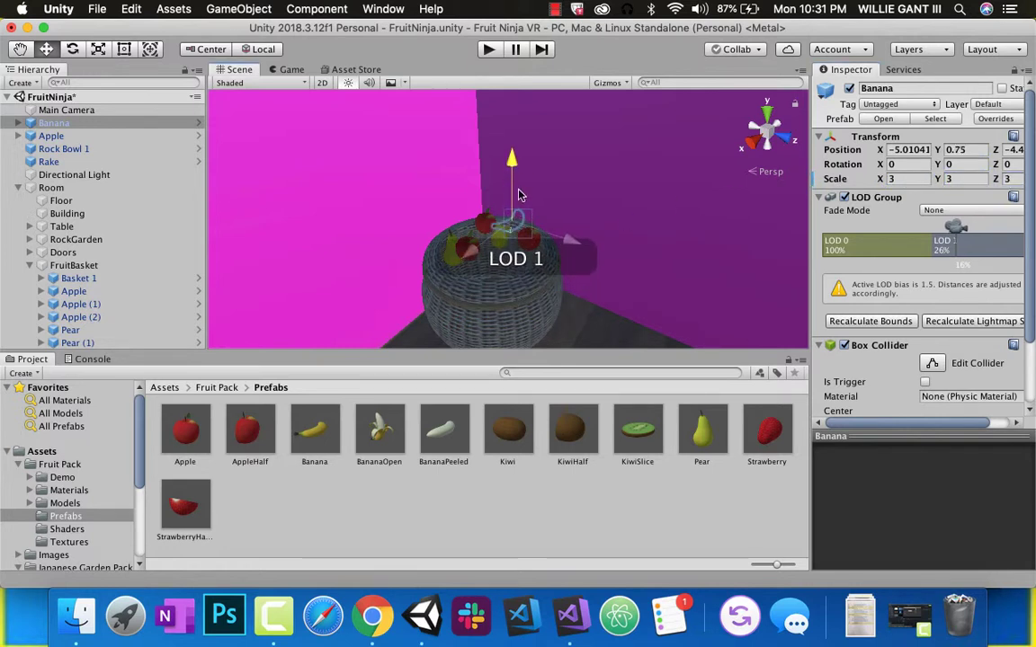
drag(456, 269, 405, 288)
drag(518, 286, 513, 199)
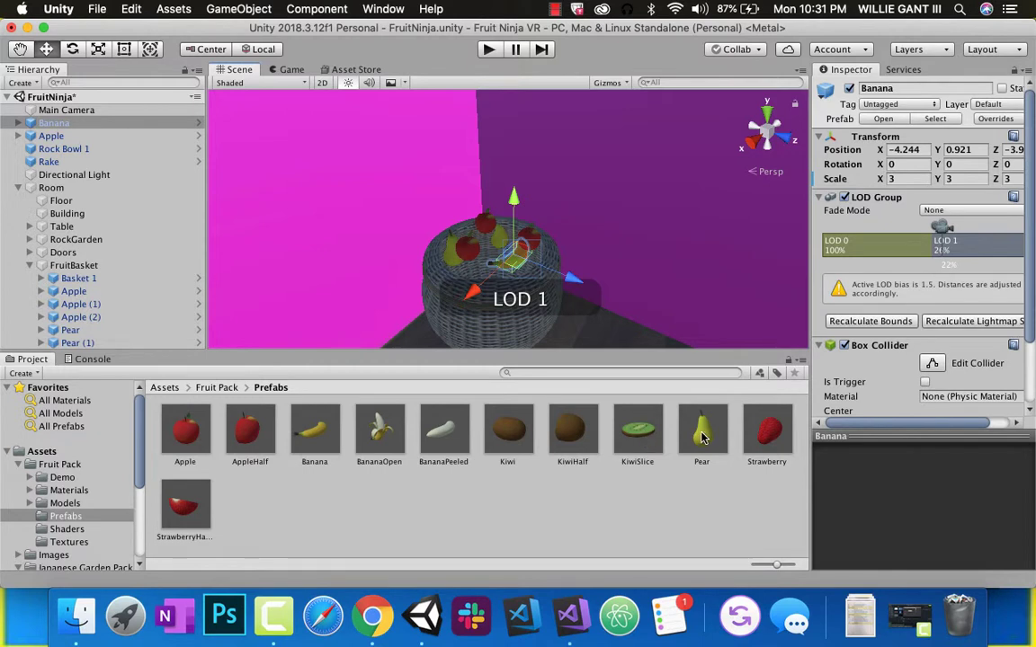
Add a Strawberry scaled to 4 on all axes and set it on the basket.
drag(743, 440, 485, 262)
click(903, 179)
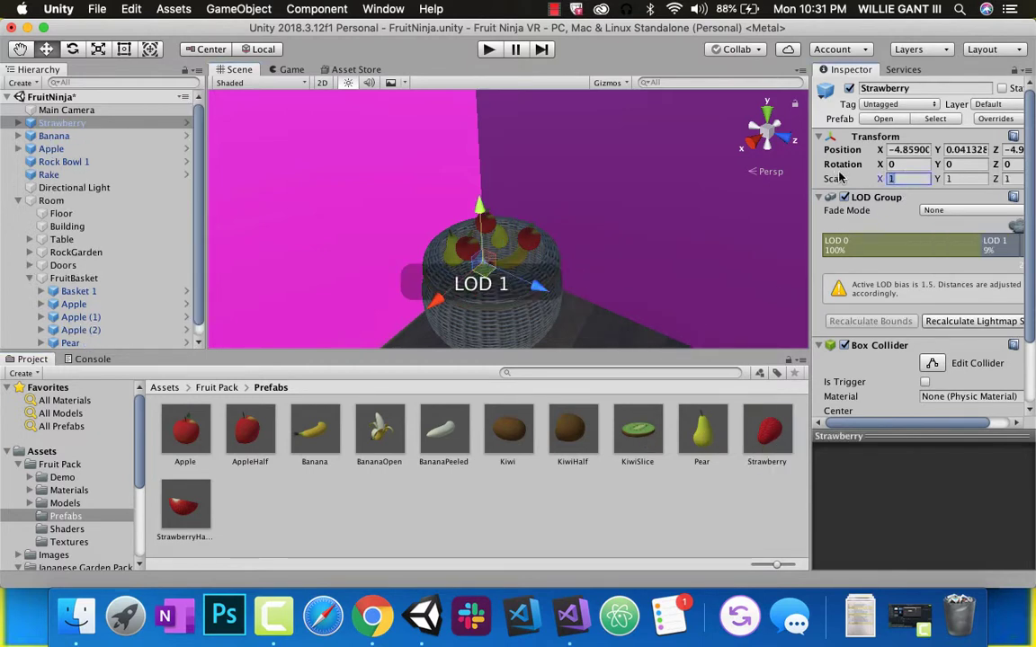
text(4)
key(Tab)
text(4)
key(Tab)
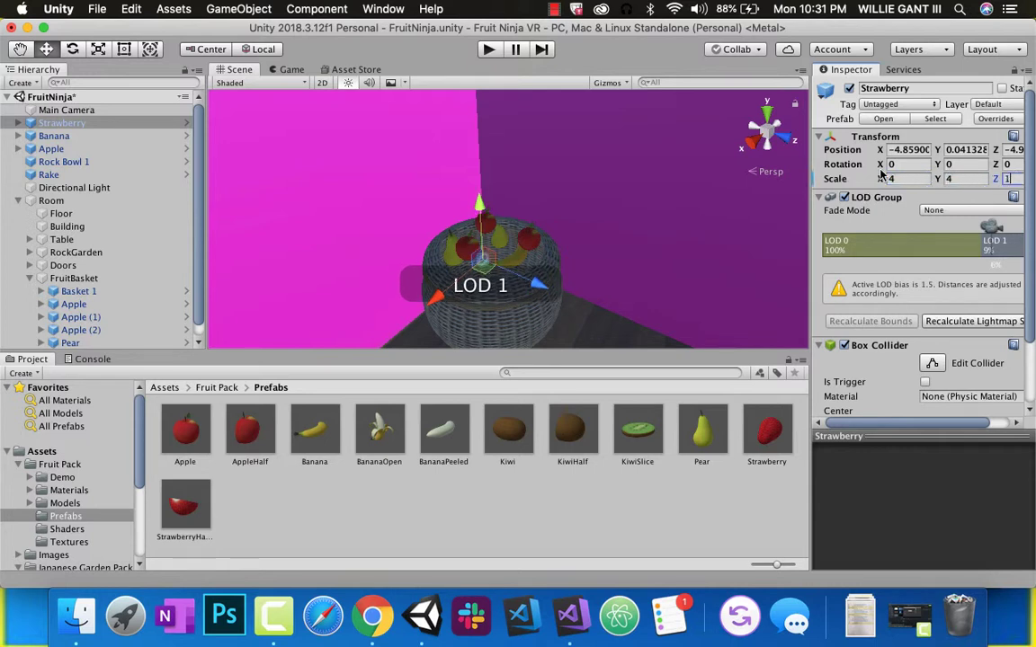
text(4)
drag(499, 216, 532, 244)
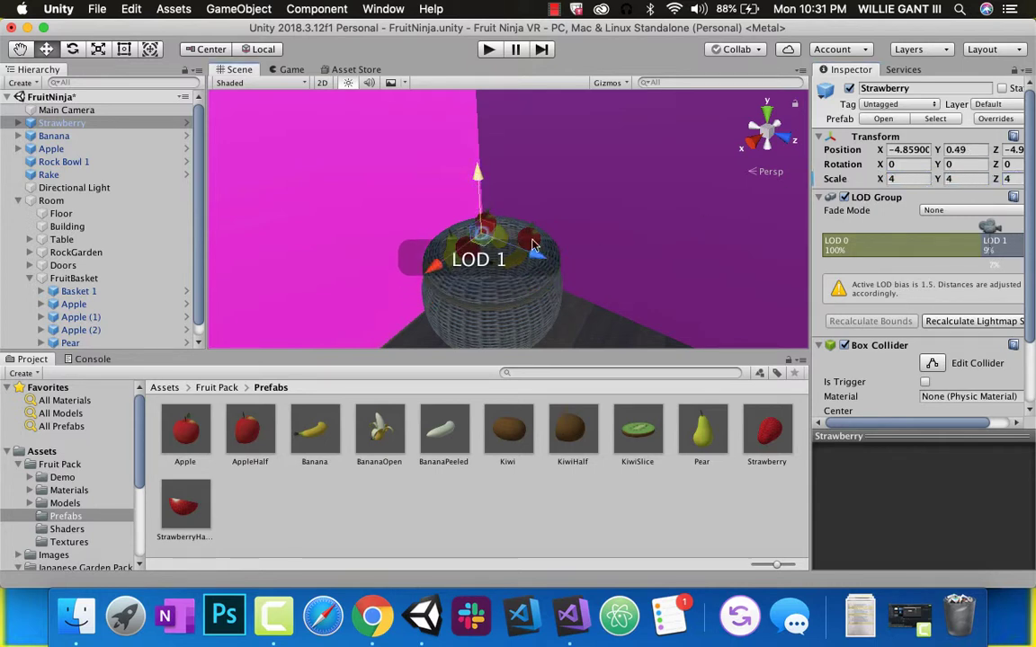
drag(450, 266, 517, 294)
mouse_move(468, 220)
mouse_down()
mouse_move(465, 236)
mouse_move(460, 196)
mouse_move(458, 209)
mouse_up()
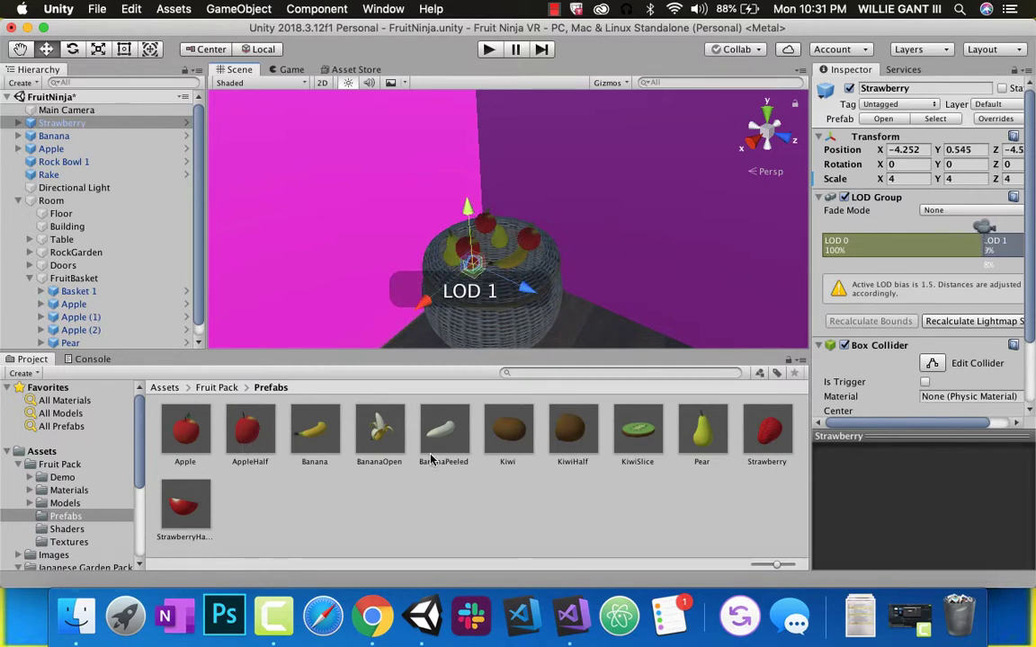
Place a KiwiHalf scaled to 3 in the basket and lower Apple (2) into it.
drag(566, 445, 460, 239)
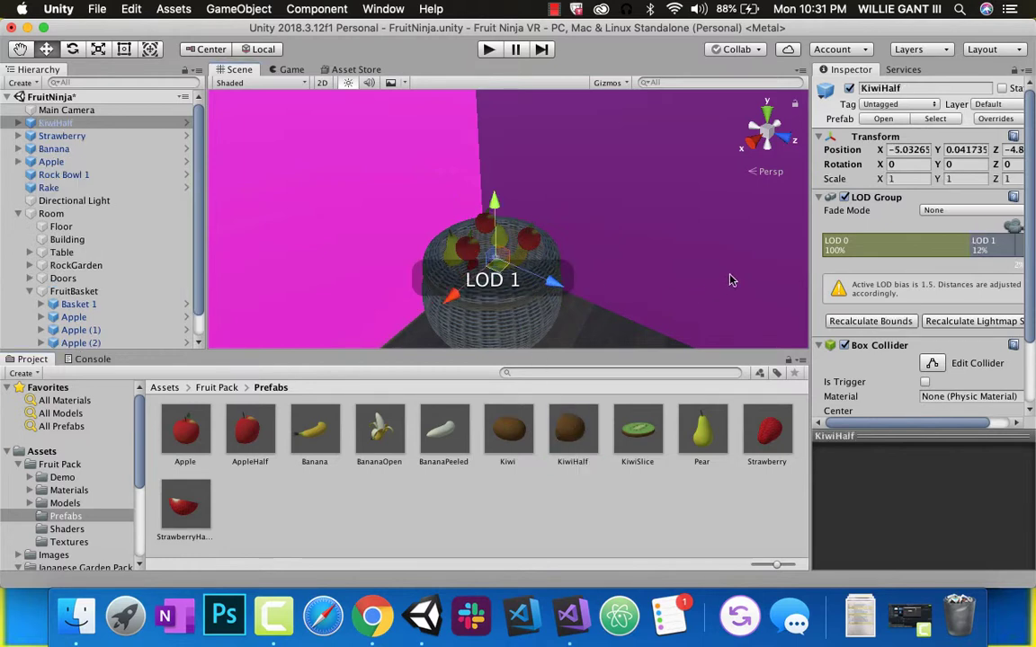
click(888, 179)
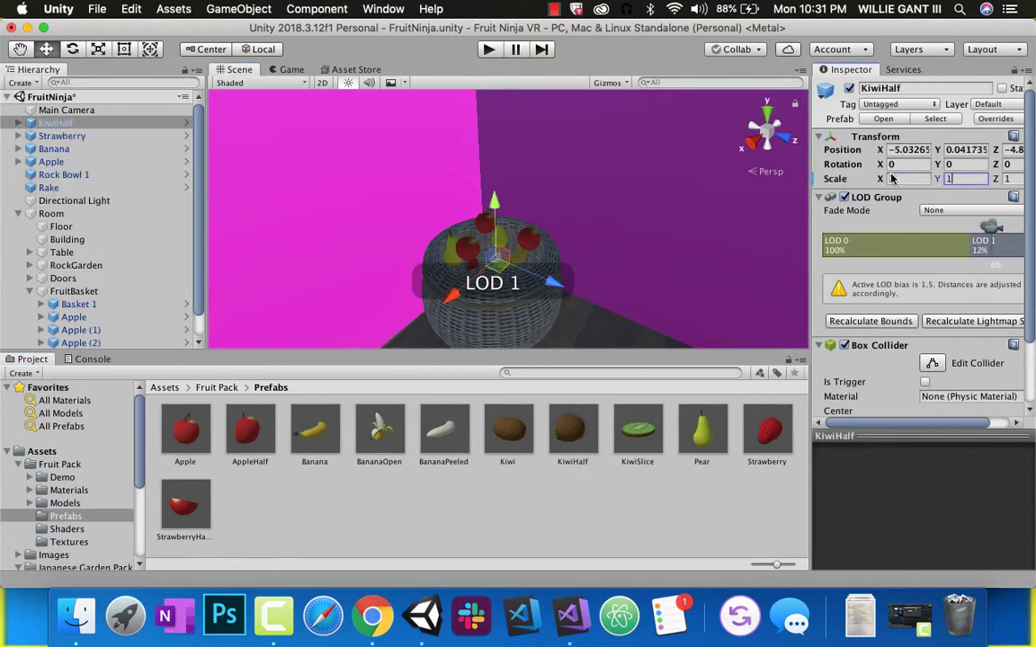
text(3)
key(Tab)
text(3)
text(3)
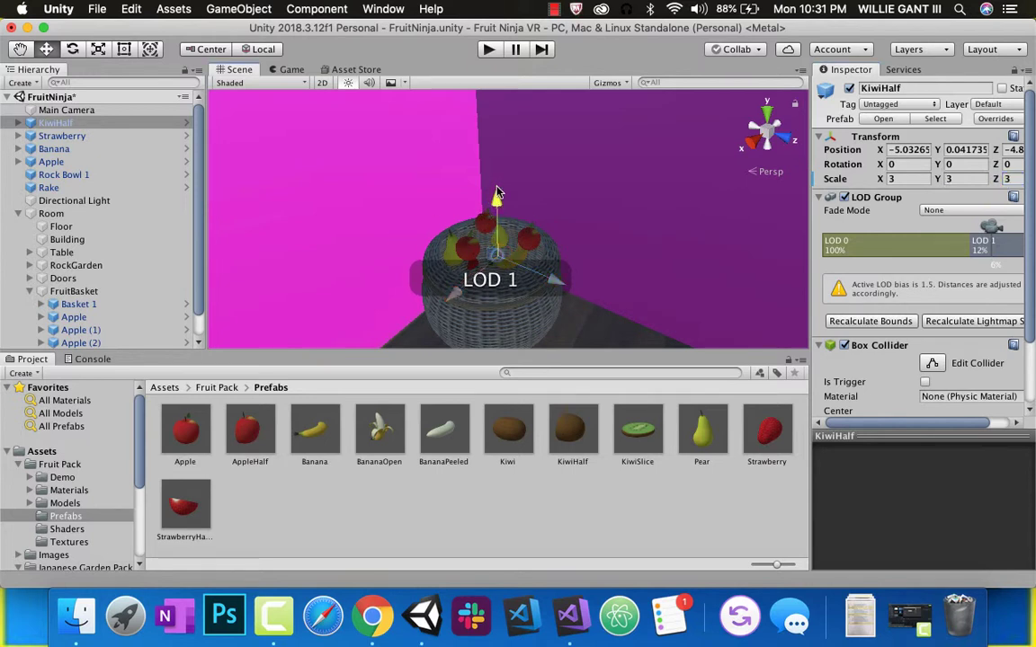
drag(494, 198, 495, 182)
mouse_move(447, 286)
mouse_down()
mouse_move(415, 299)
mouse_move(443, 308)
mouse_up()
click(496, 217)
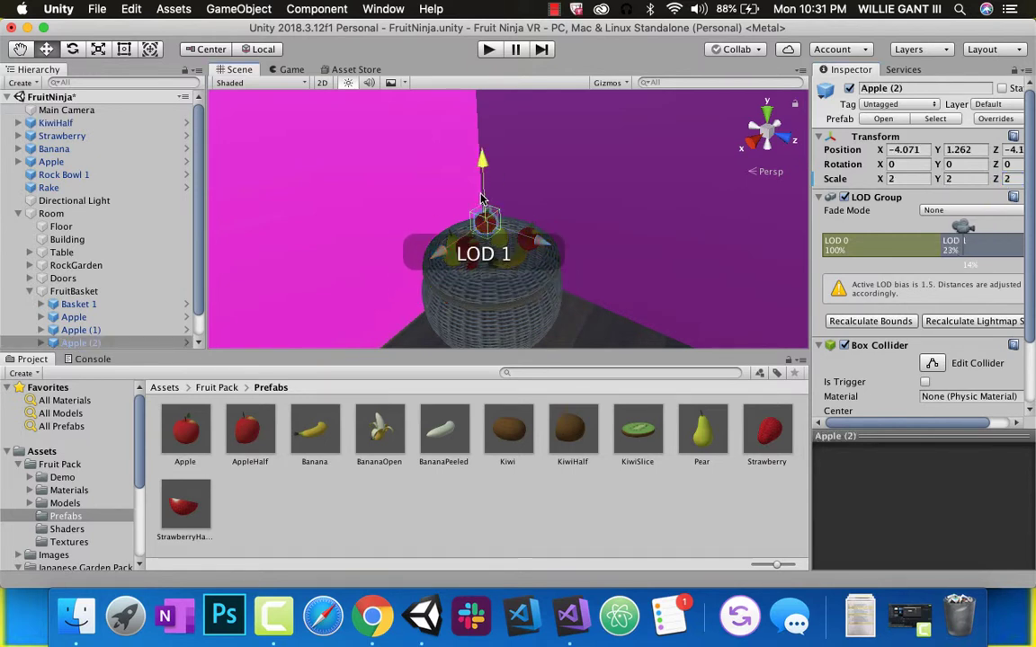
drag(482, 199, 504, 216)
click(518, 294)
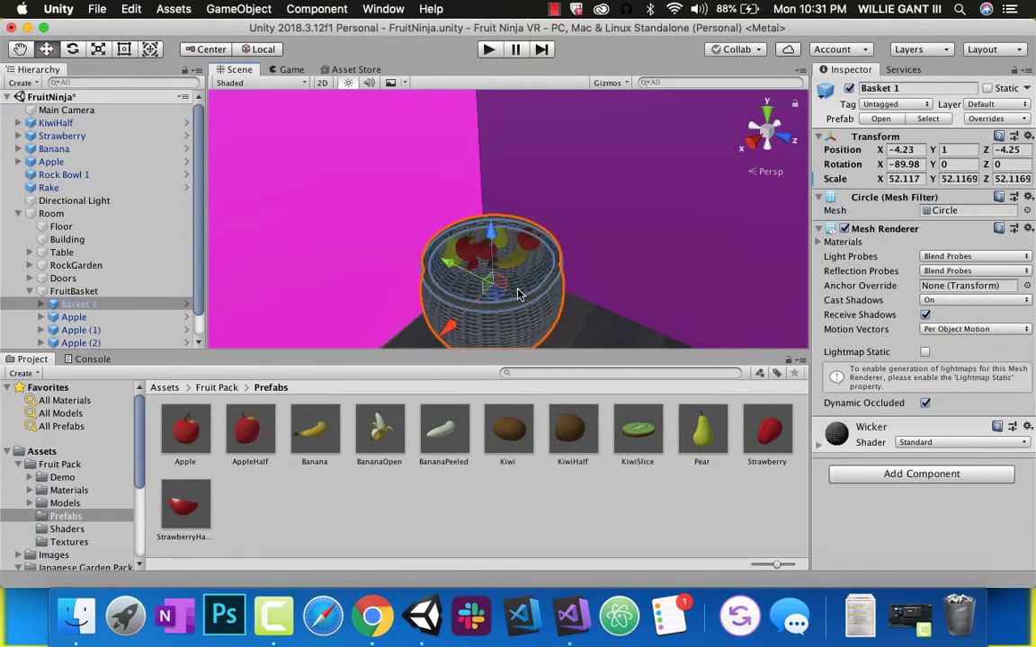
alt+drag(536, 316, 755, 250)
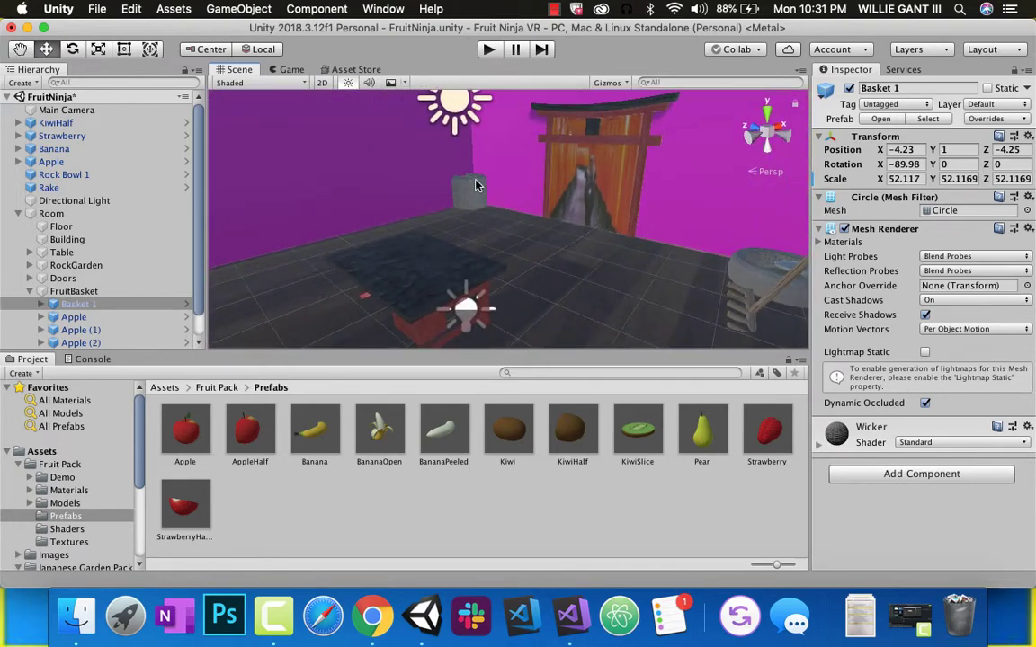
alt+drag(484, 197, 436, 189)
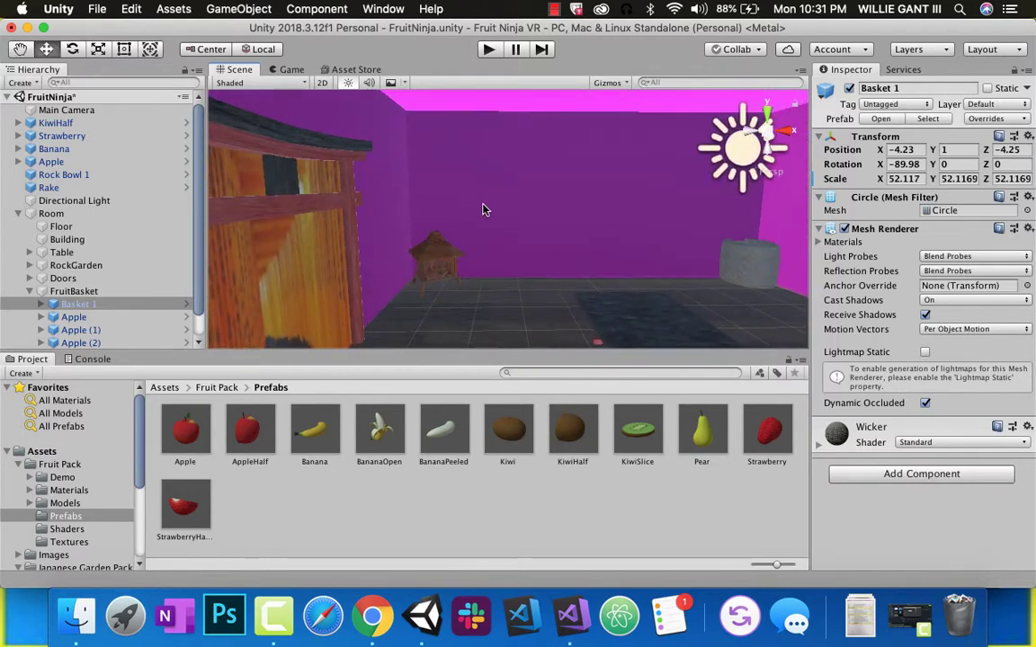
alt+drag(451, 237, 361, 271)
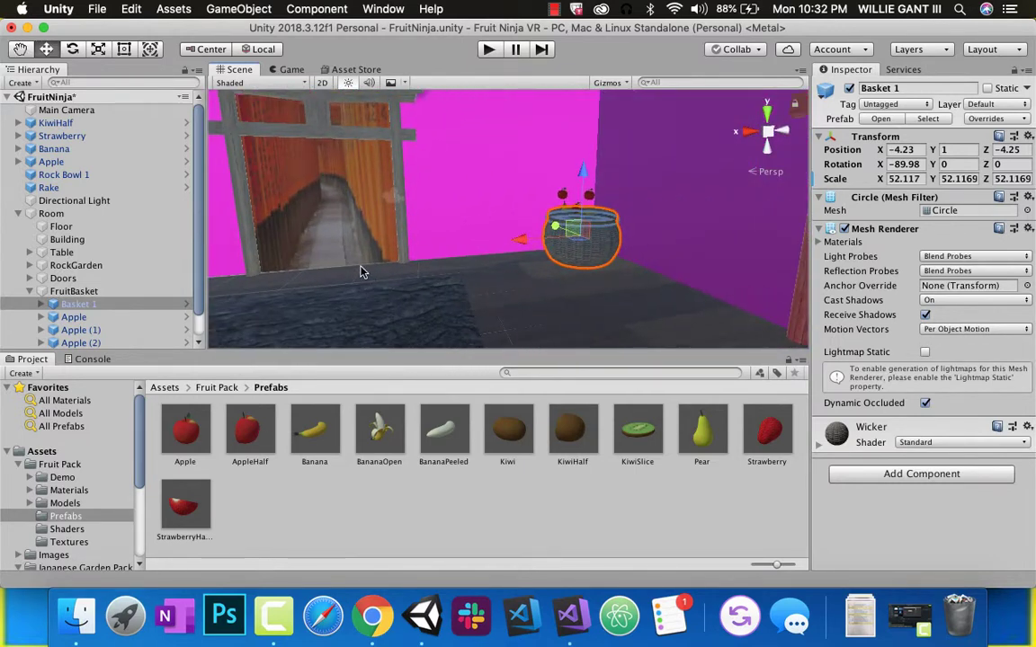
scroll(356, 230, down, 3)
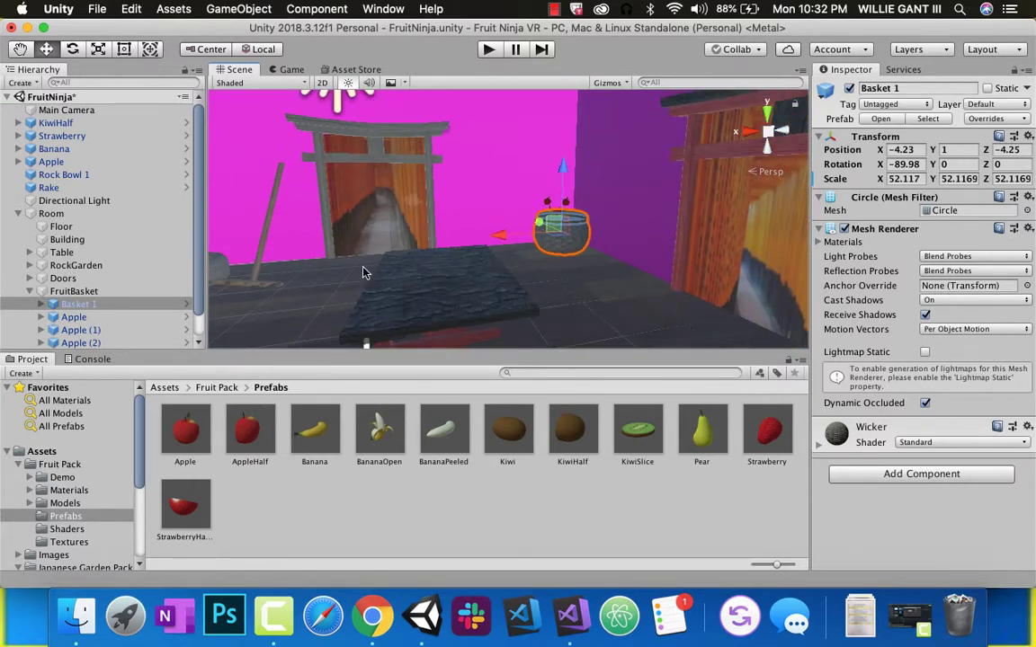
alt+drag(481, 278, 369, 271)
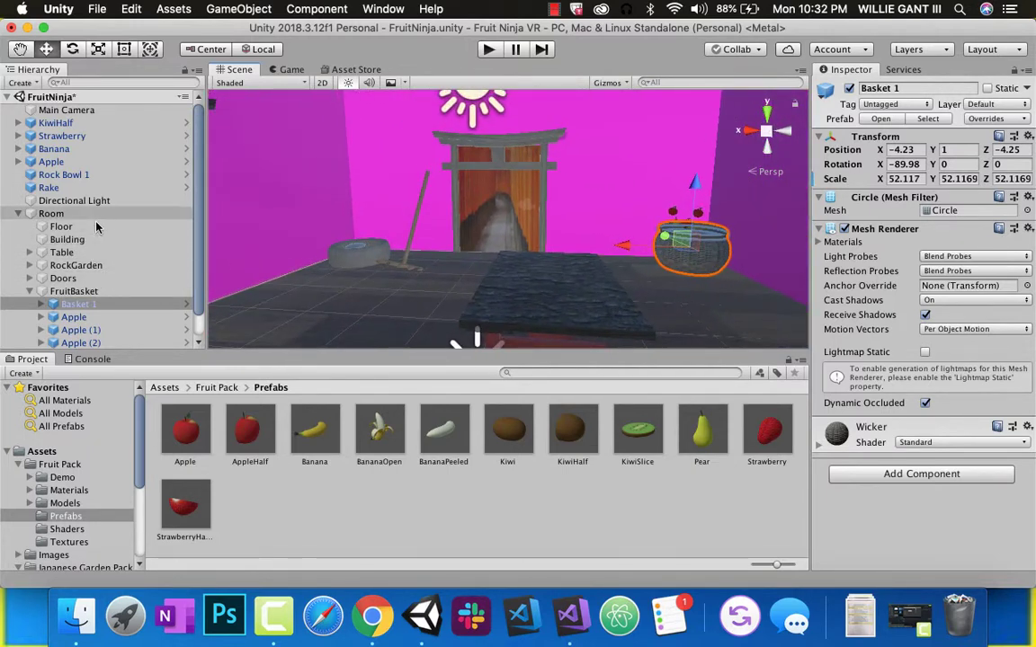
click(61, 253)
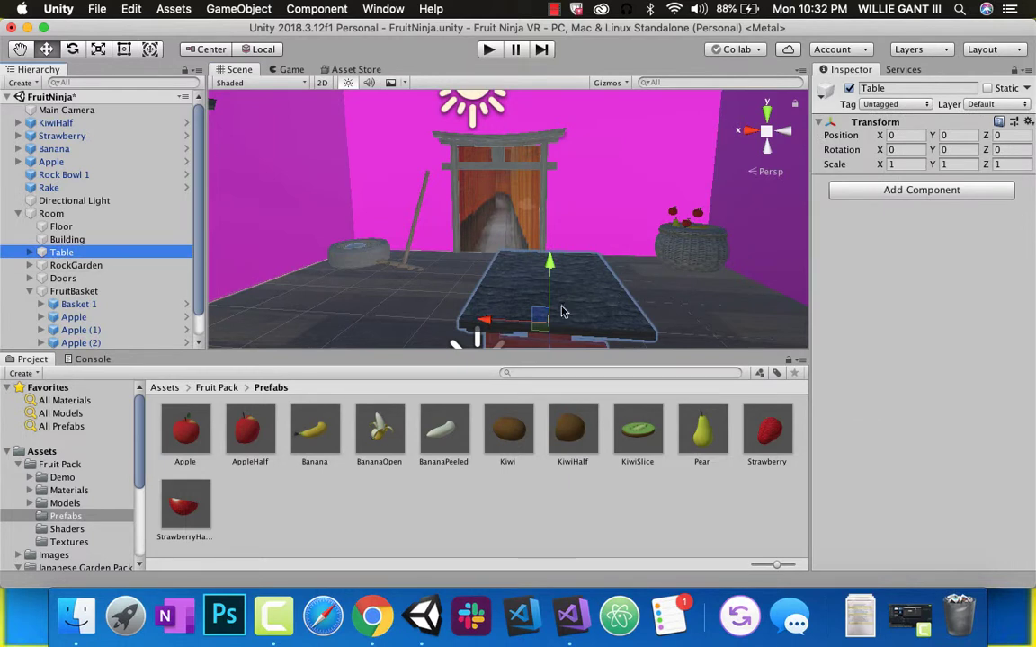
Rotate the Table around Y and set its Rotation Y to exactly -90.
click(100, 51)
click(78, 50)
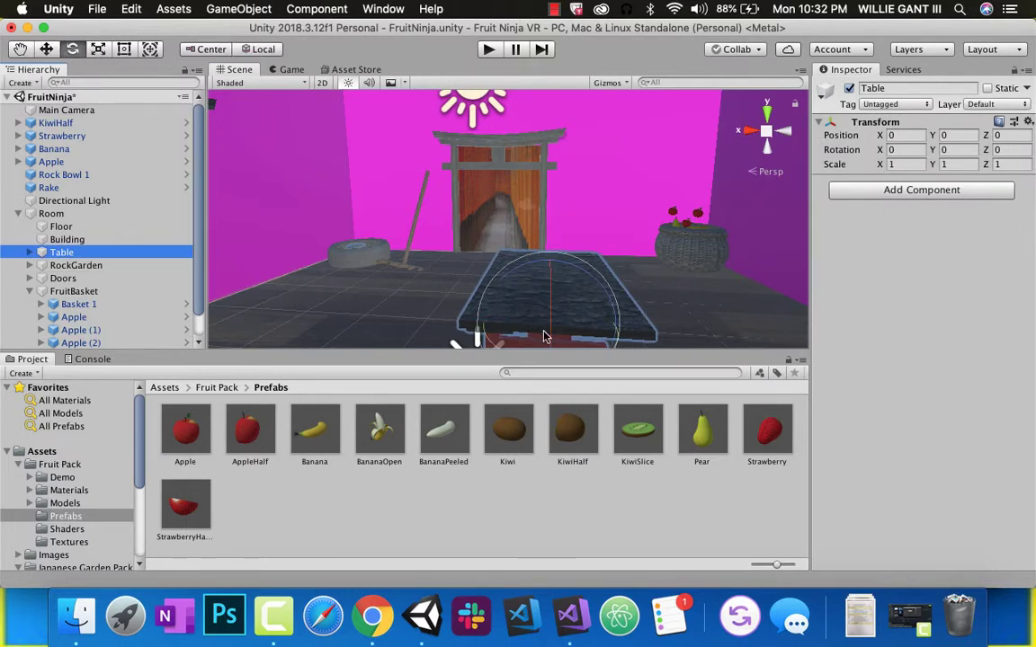
right_drag(583, 309, 544, 342)
drag(530, 295, 766, 171)
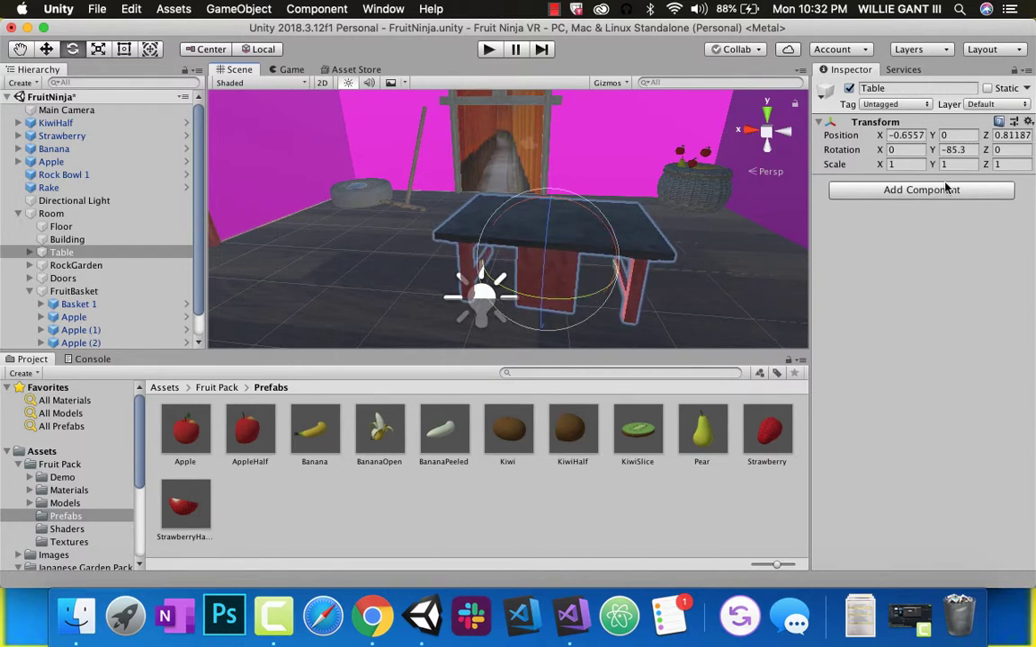
click(959, 150)
text(-90)
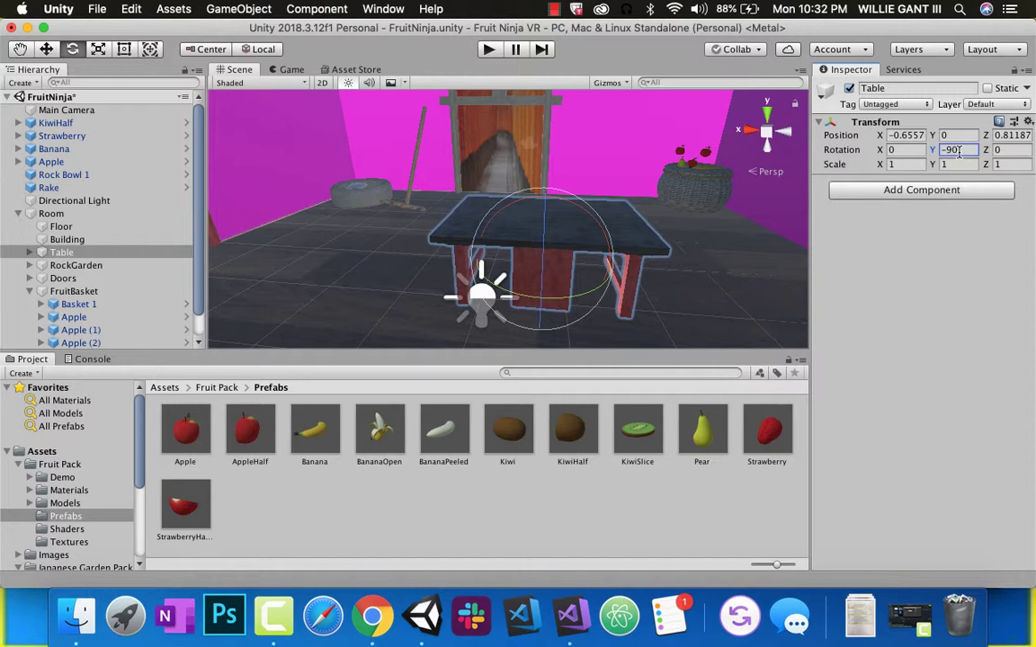
key(Return)
right_drag(451, 183, 484, 170)
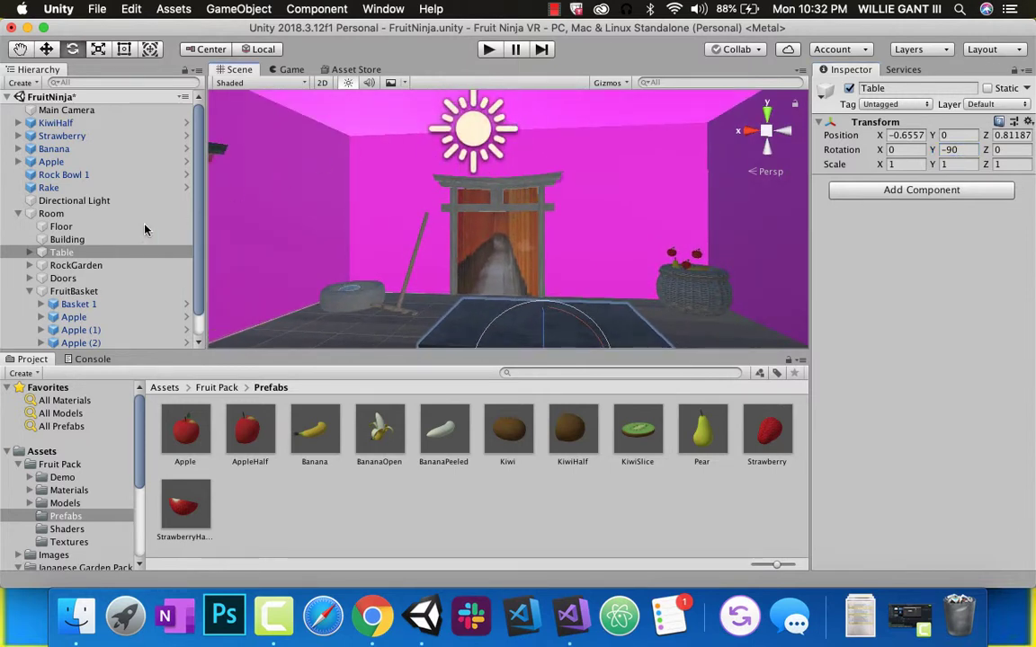
click(30, 292)
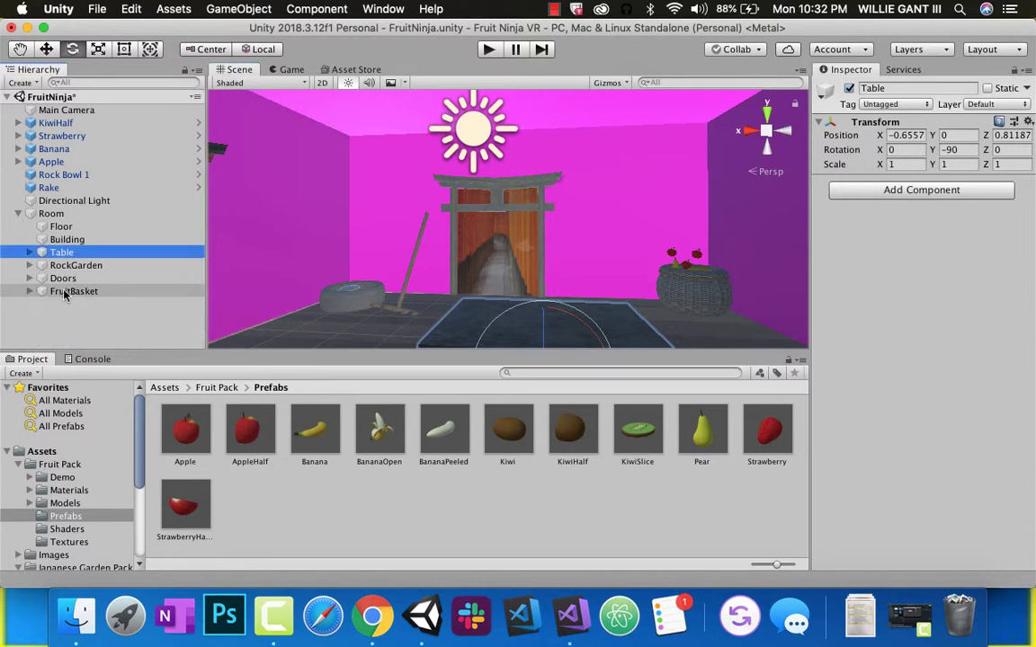
Create an empty GameText object under Room with a 3D Text child reading Hello World.
right_click(52, 215)
click(107, 286)
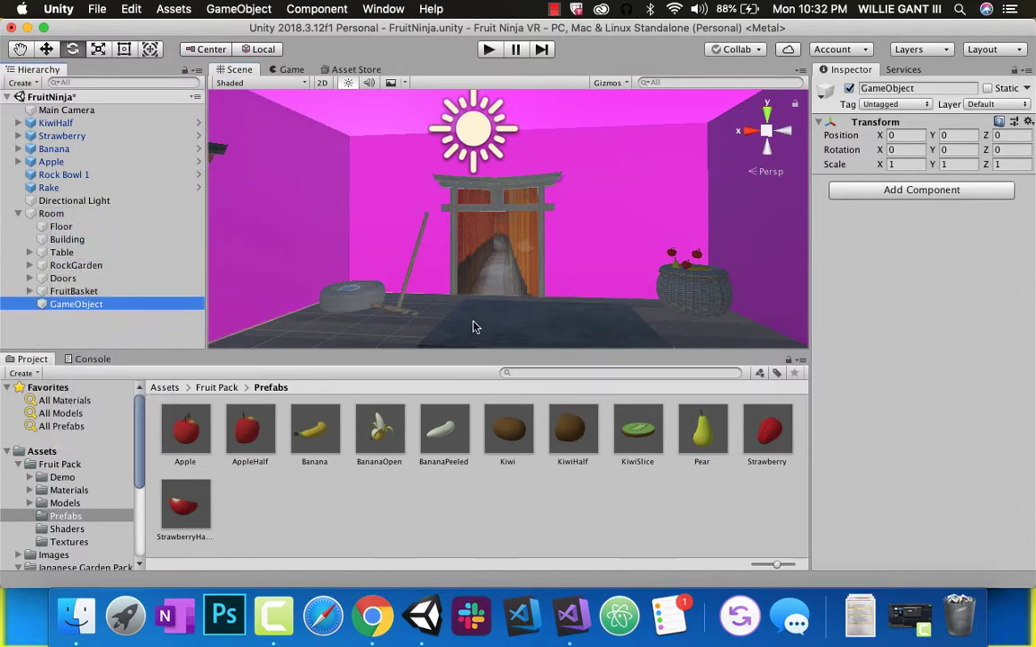
click(911, 86)
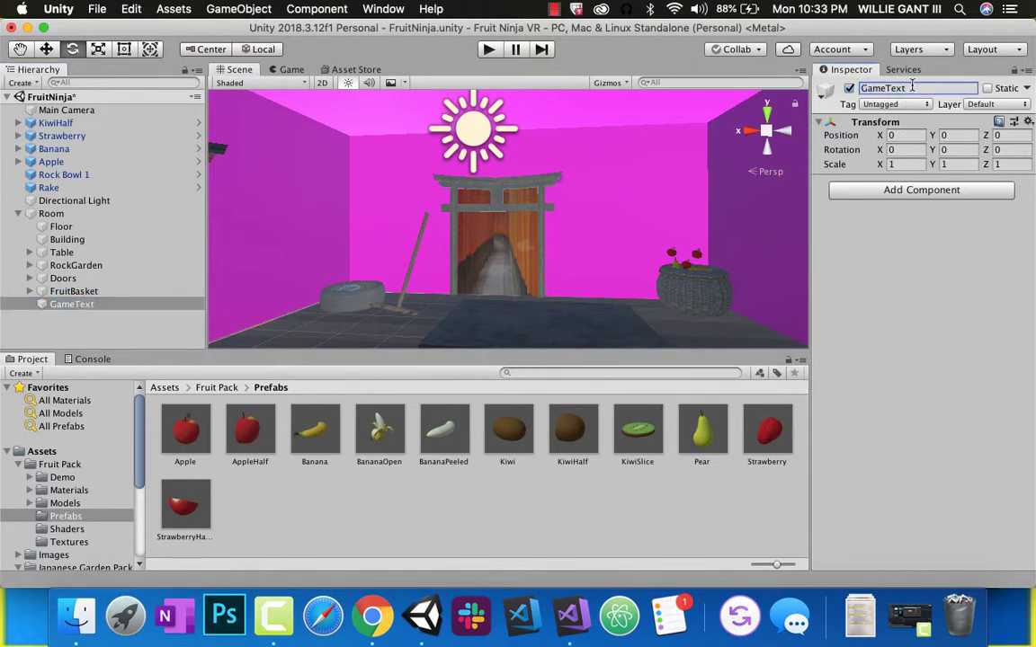
right_click(69, 310)
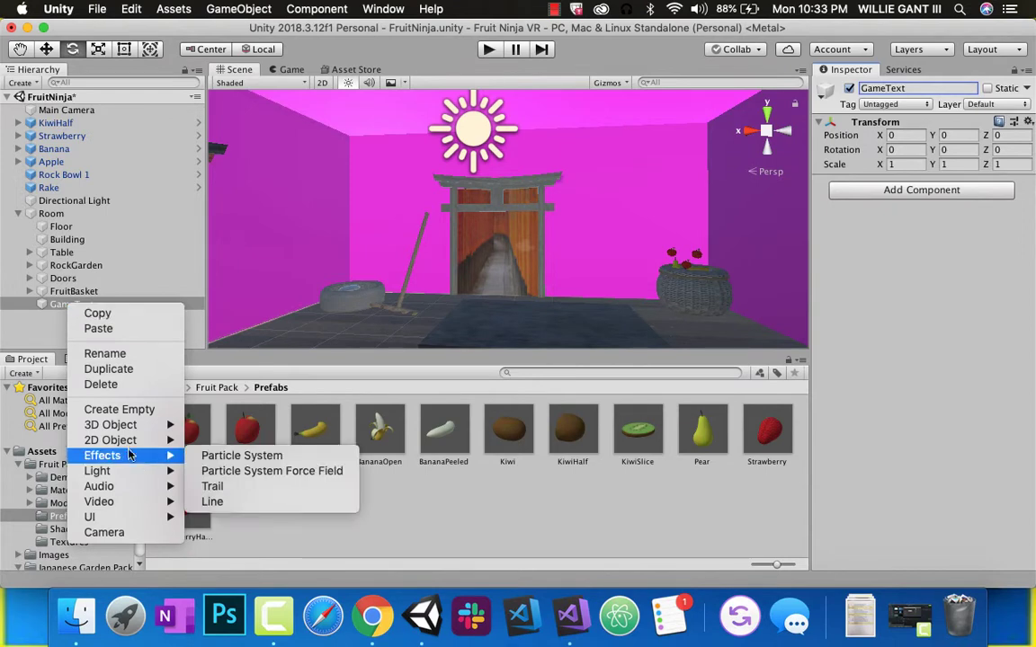
mouse_move(110, 424)
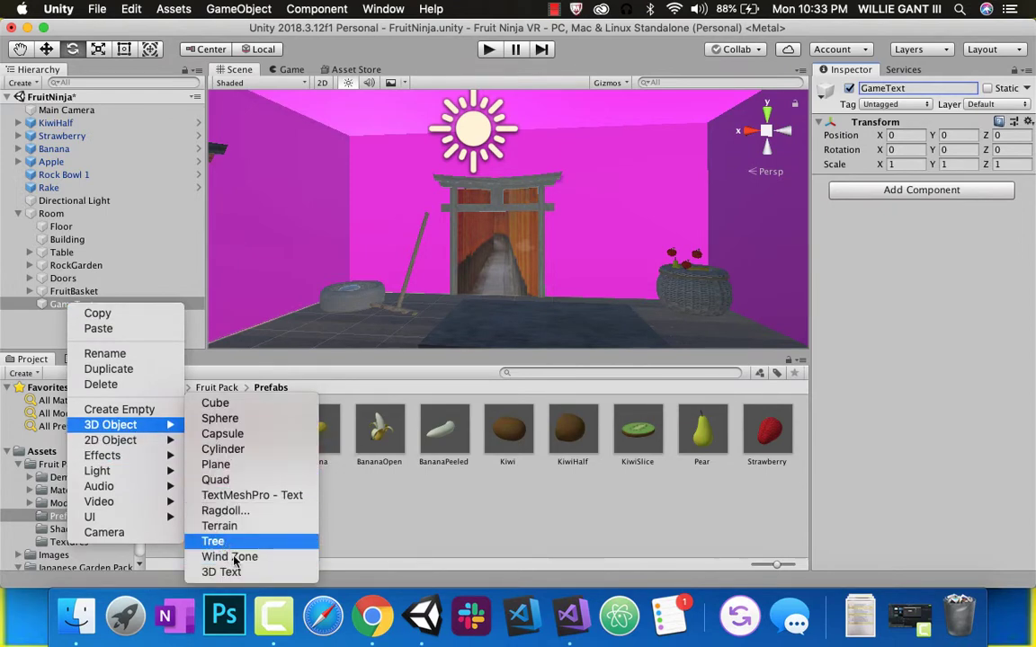
click(386, 395)
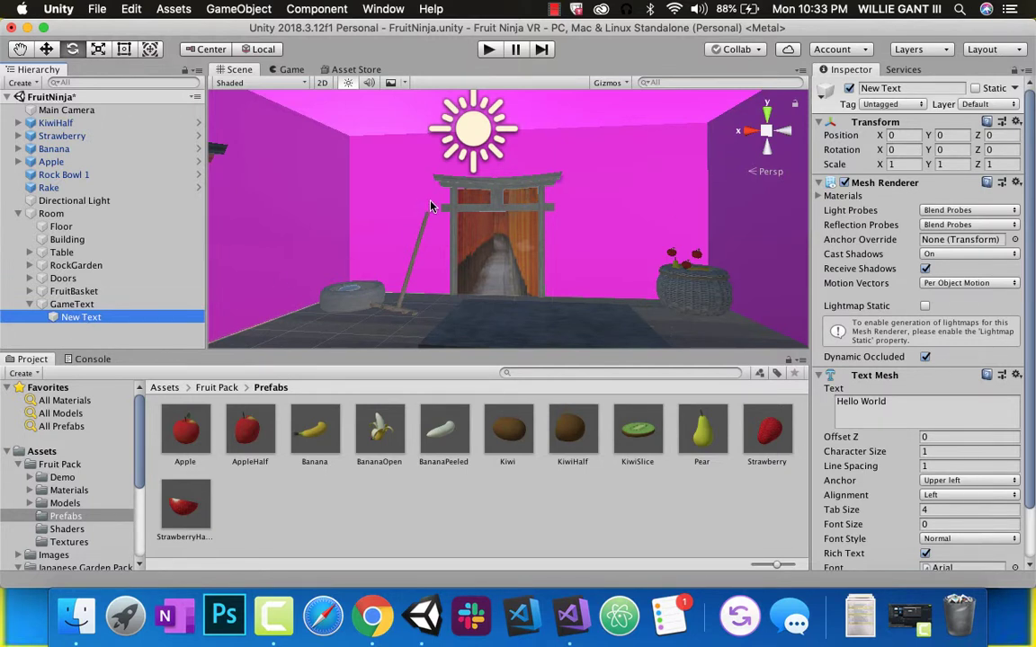
key(f)
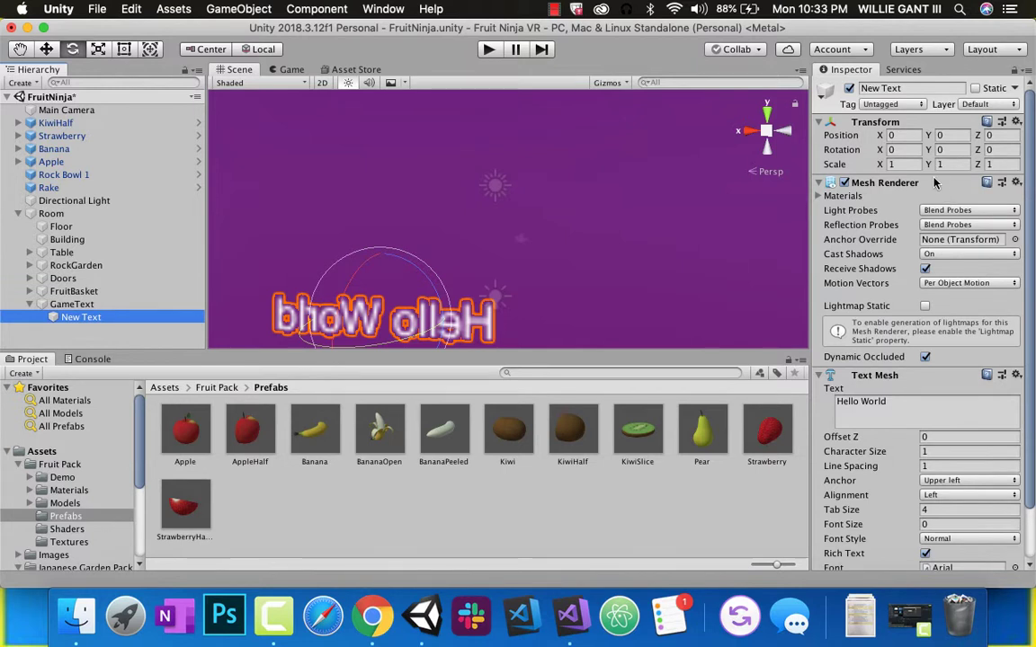
Set the text's Rotation X to 0 and Rotation Y to 180.
click(886, 157)
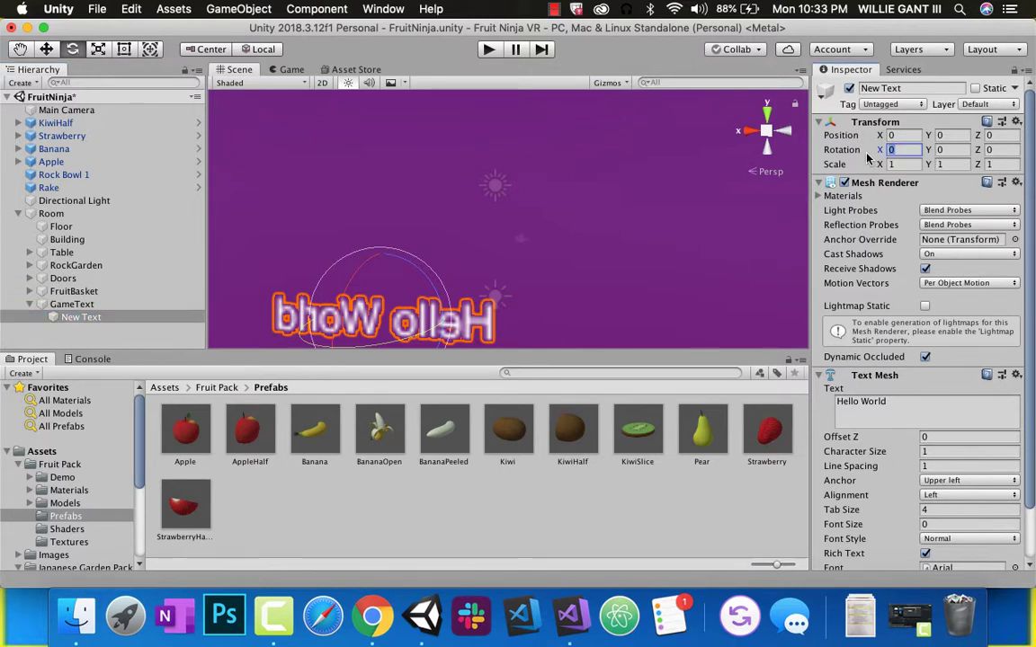
text(180)
key(Return)
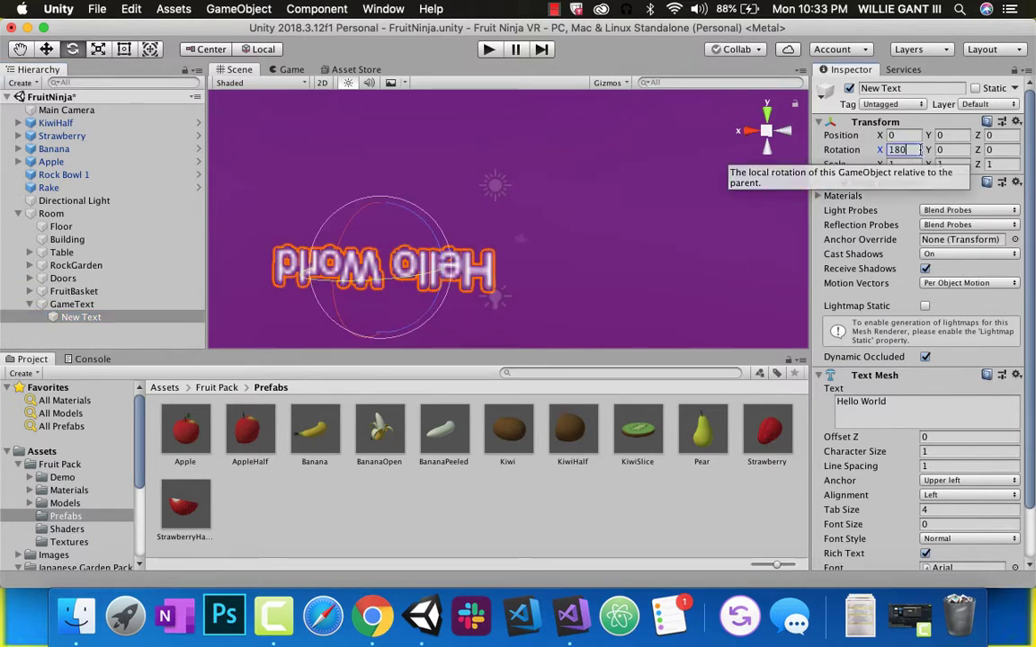
text(0)
key(Tab)
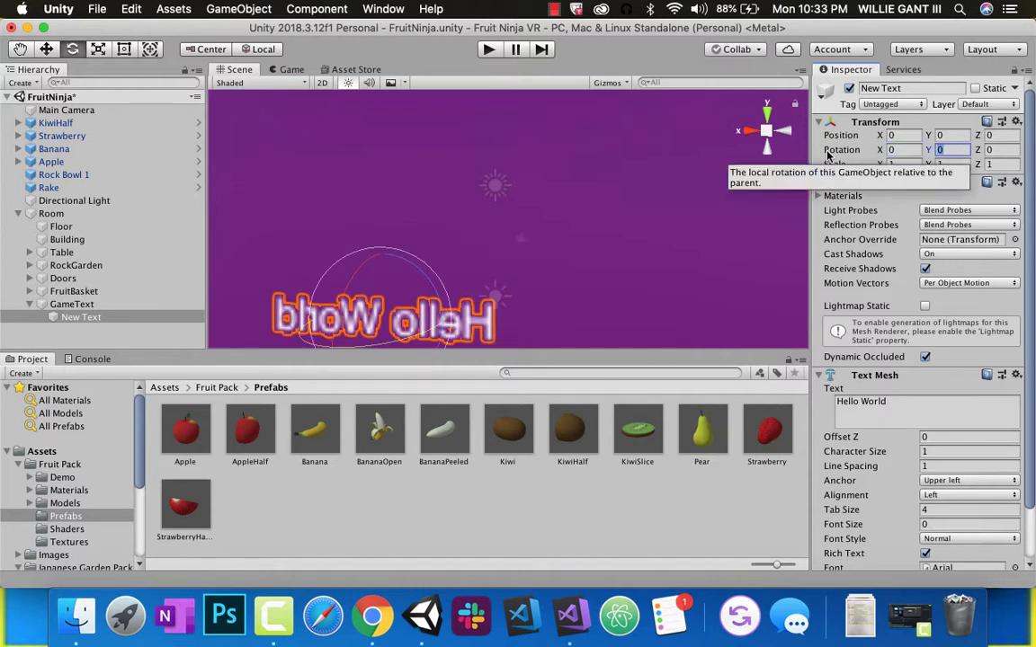
text(180)
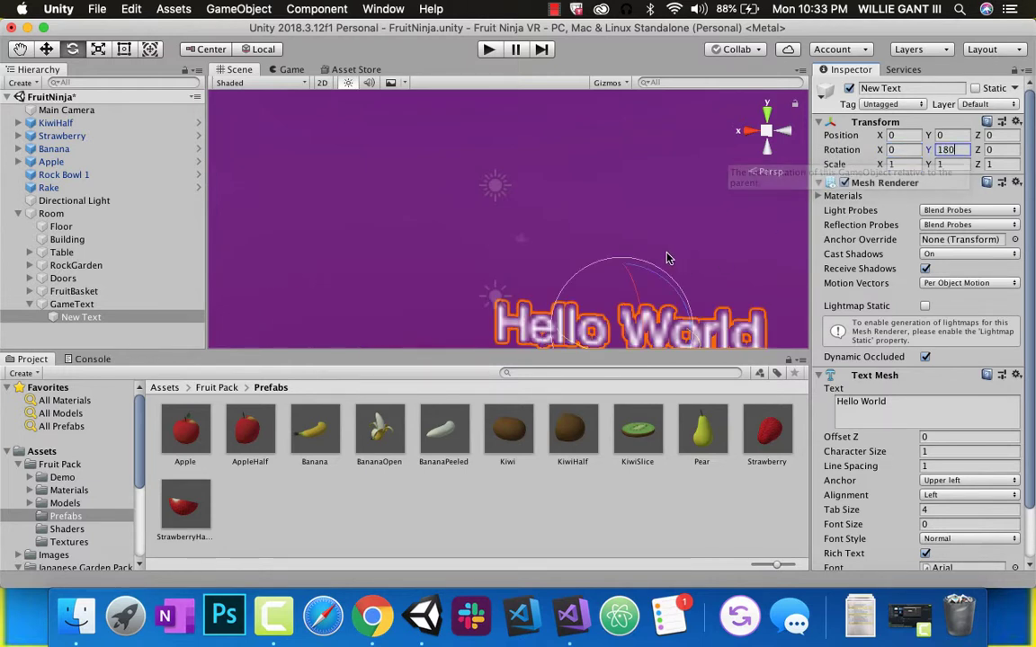
text(w)
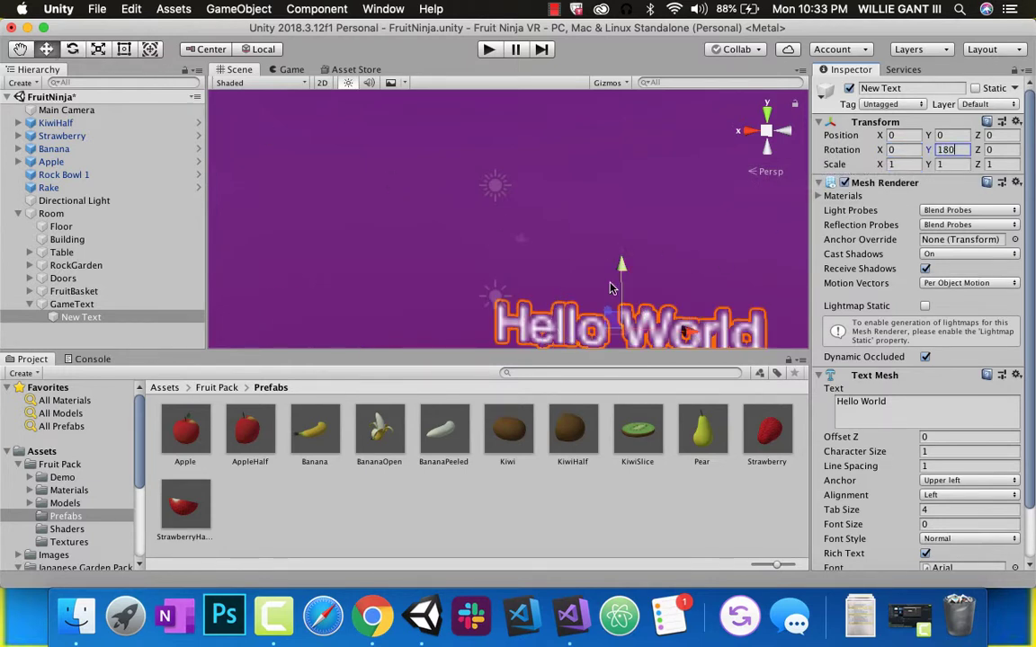
Raise the Hello World text and set its Text Mesh font size to 72.
drag(620, 265, 621, 134)
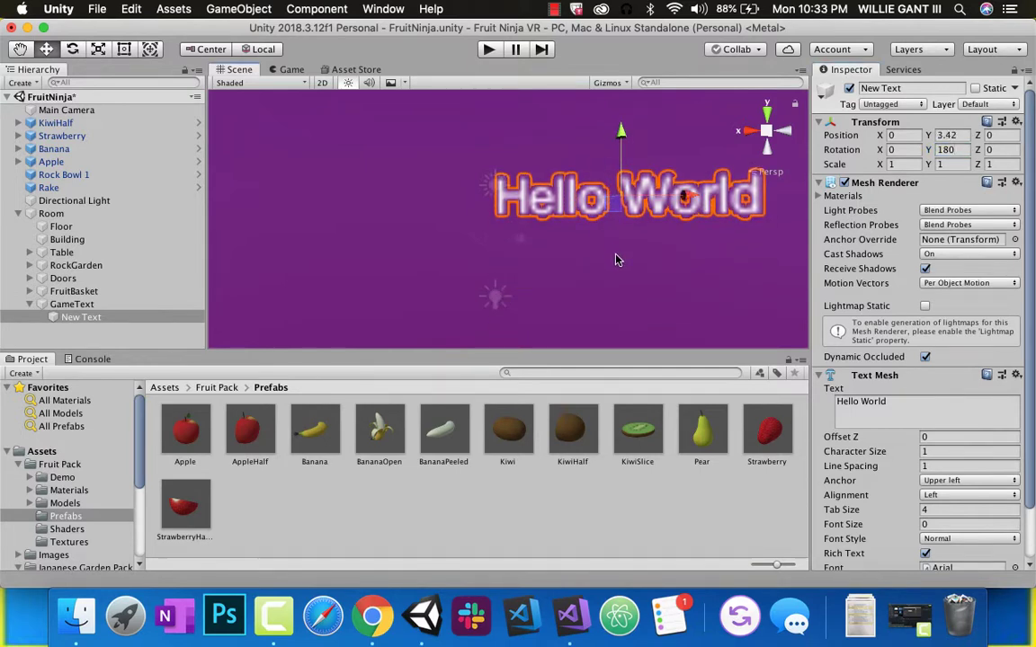
scroll(616, 260, up, 10)
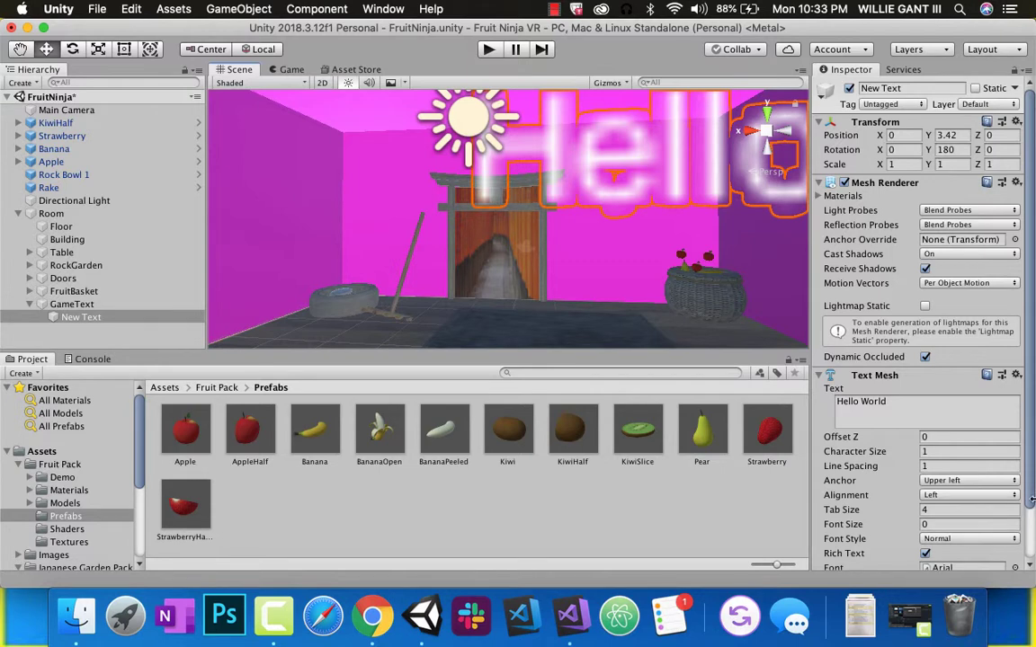
drag(1031, 500, 1032, 548)
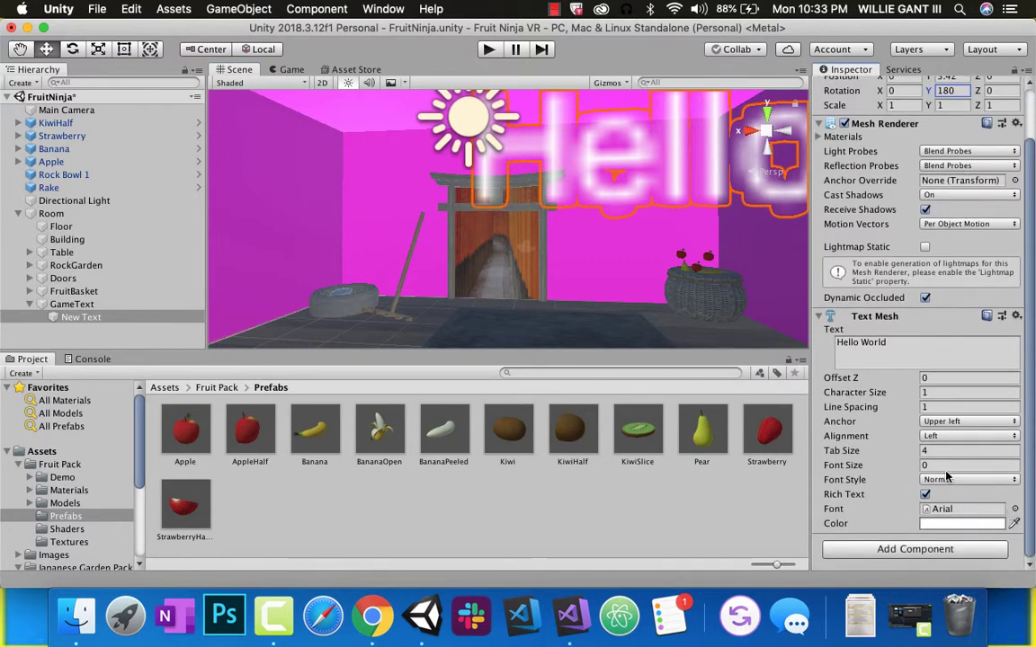
click(879, 466)
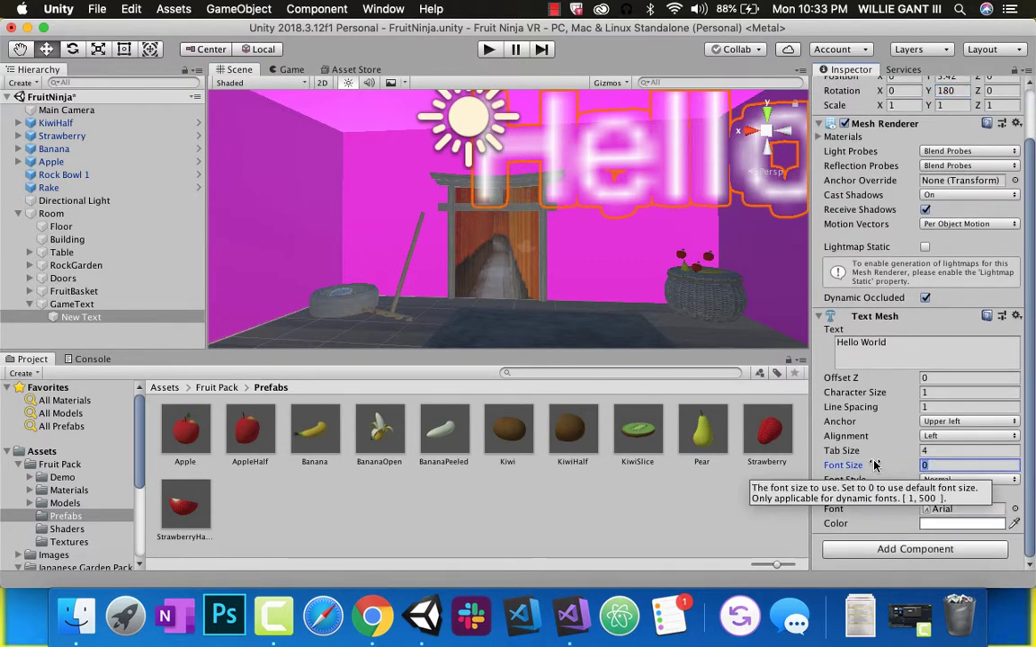
text(72)
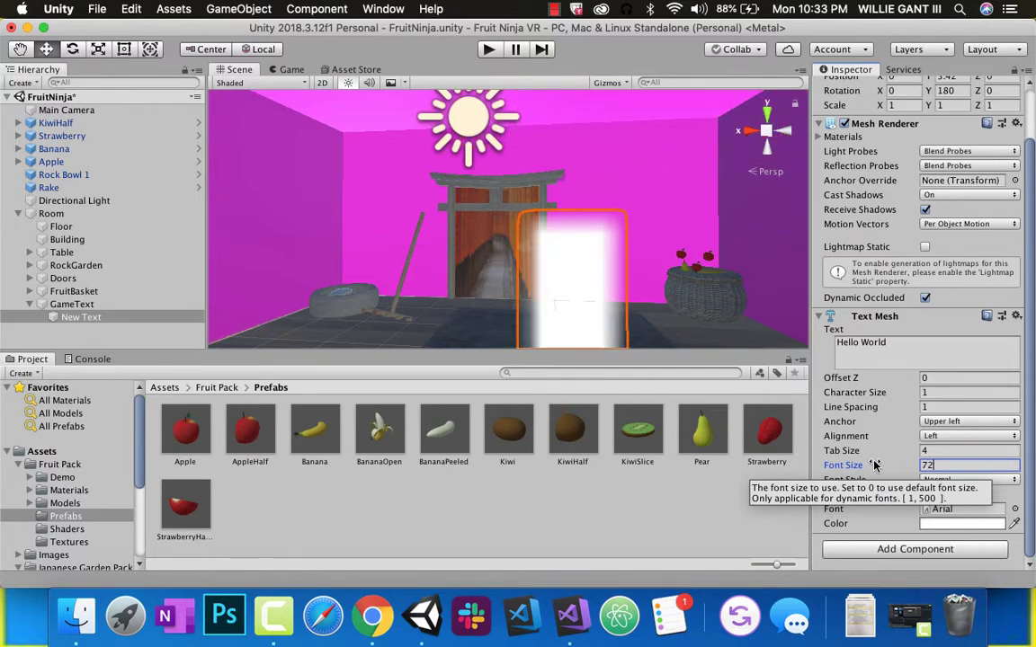
Shrink the text with the Scale tool to about 0.1616.
click(98, 48)
key(f)
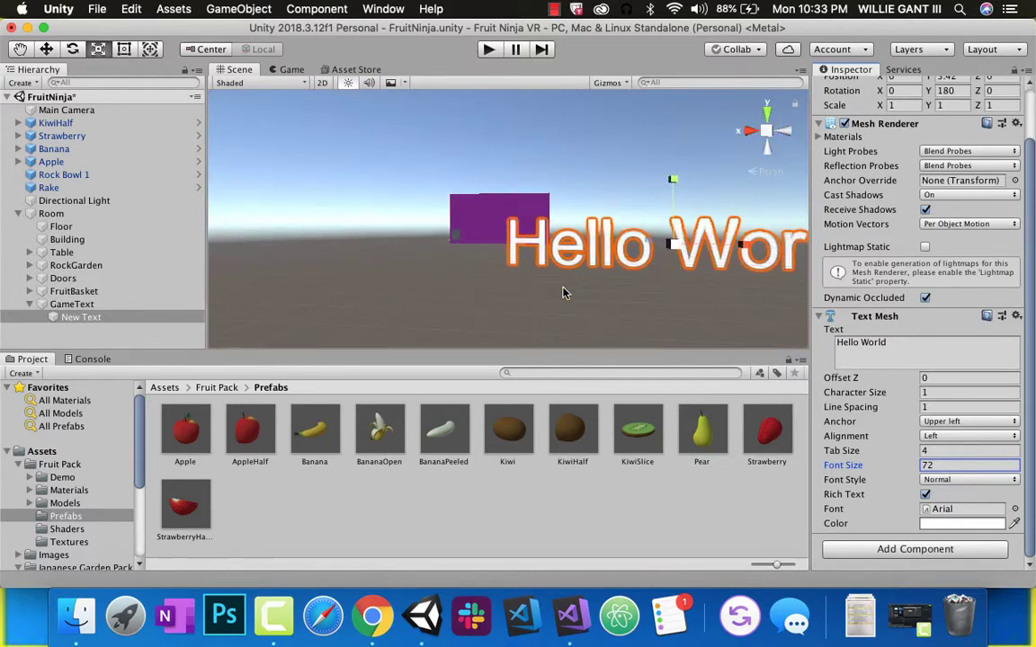
drag(678, 244, 614, 250)
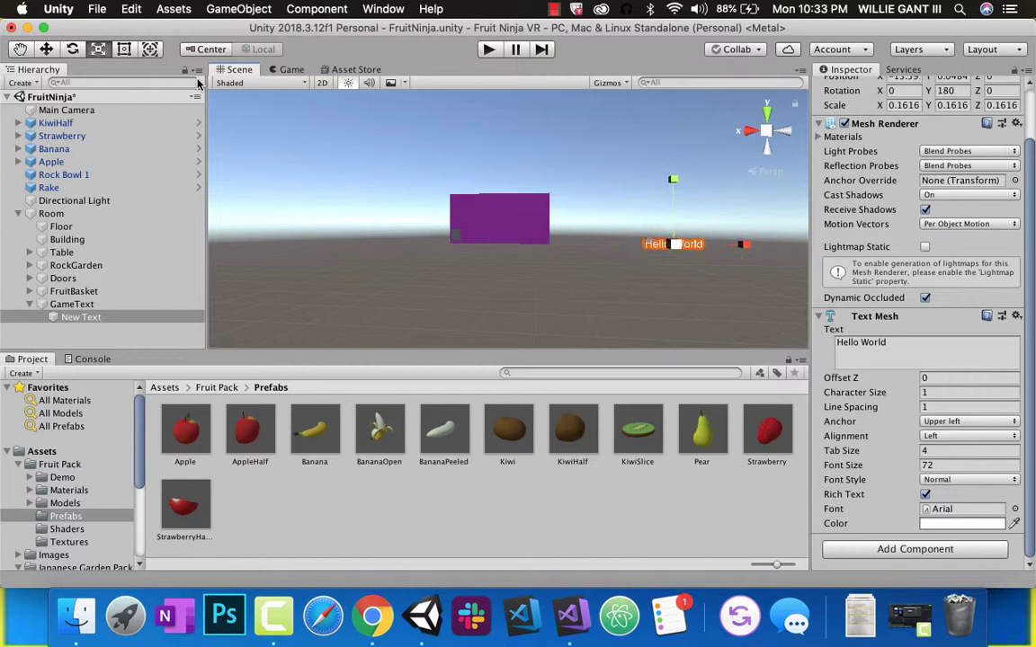
Move the text to mid-room height, floating above the fruit basket.
click(47, 51)
drag(733, 254, 537, 241)
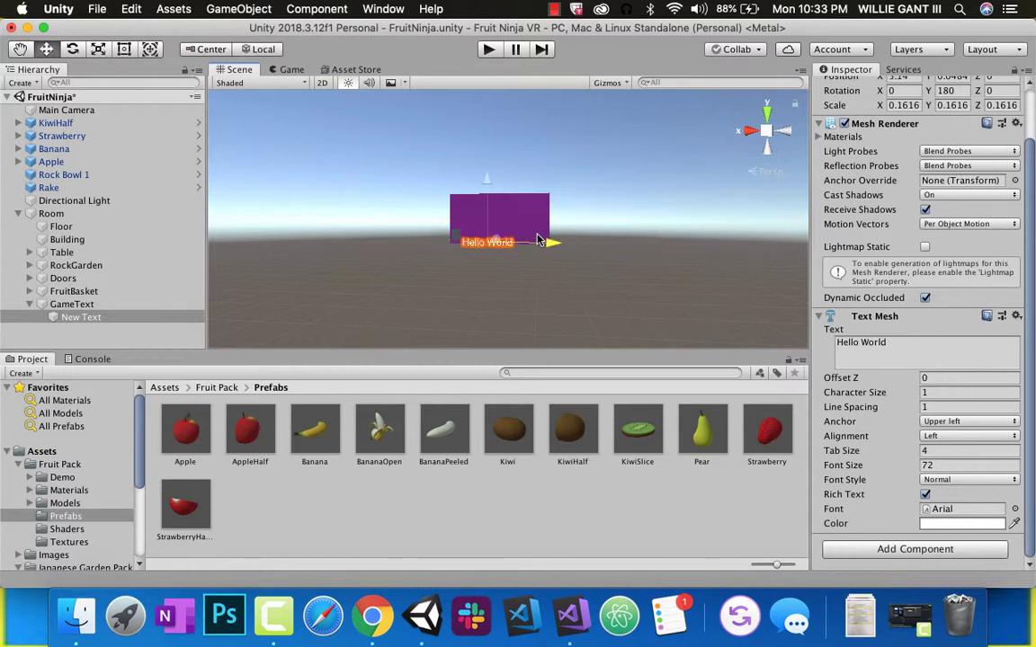
scroll(511, 243, up, 10)
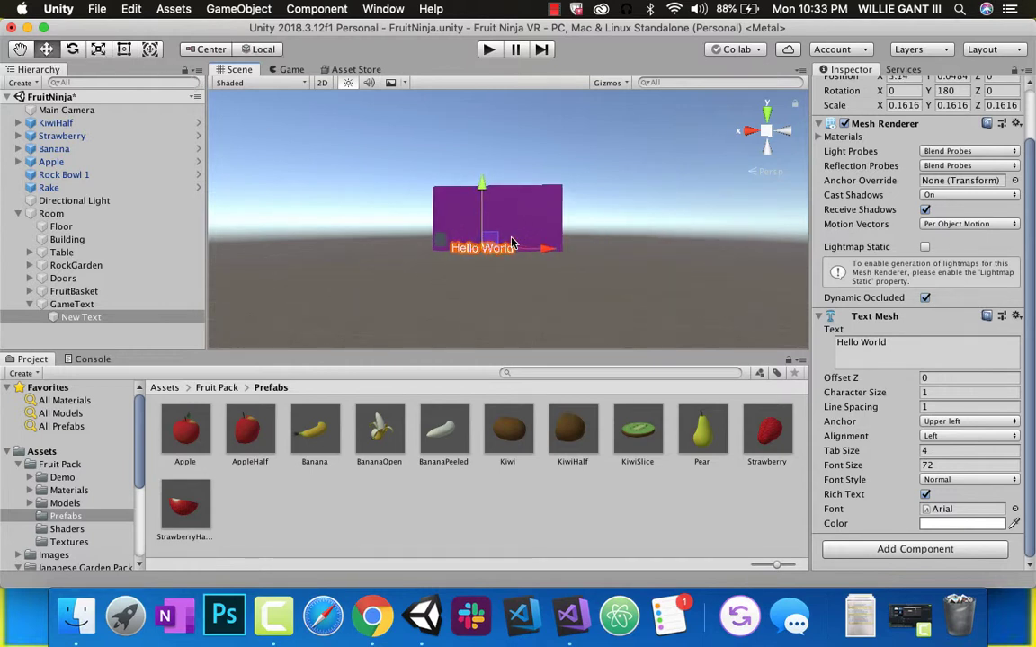
scroll(510, 243, up, 3)
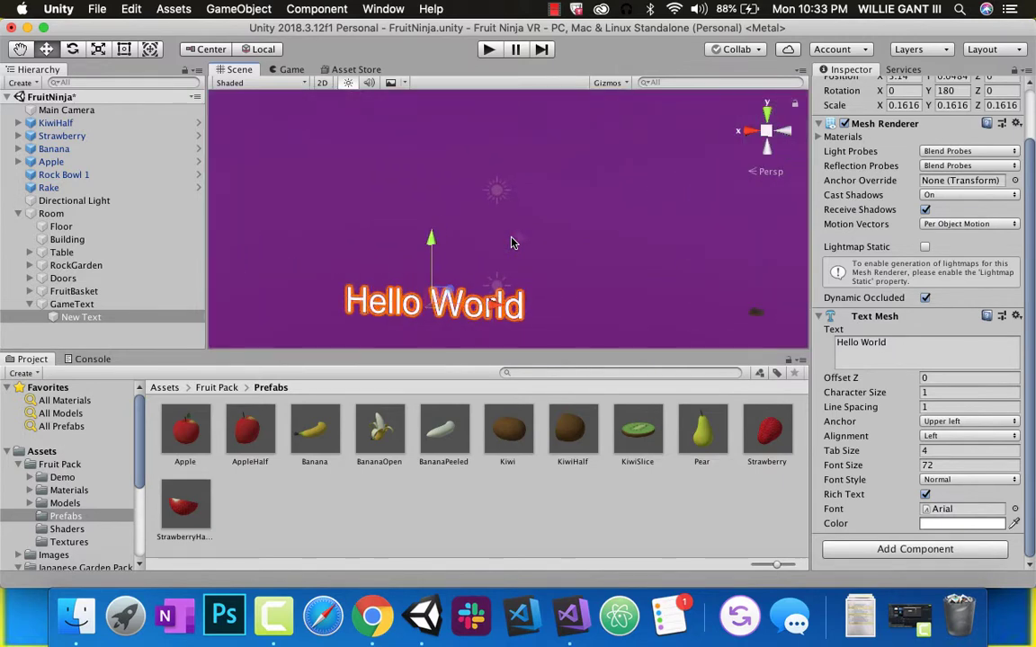
scroll(512, 243, up, 2)
scroll(512, 243, down, 5)
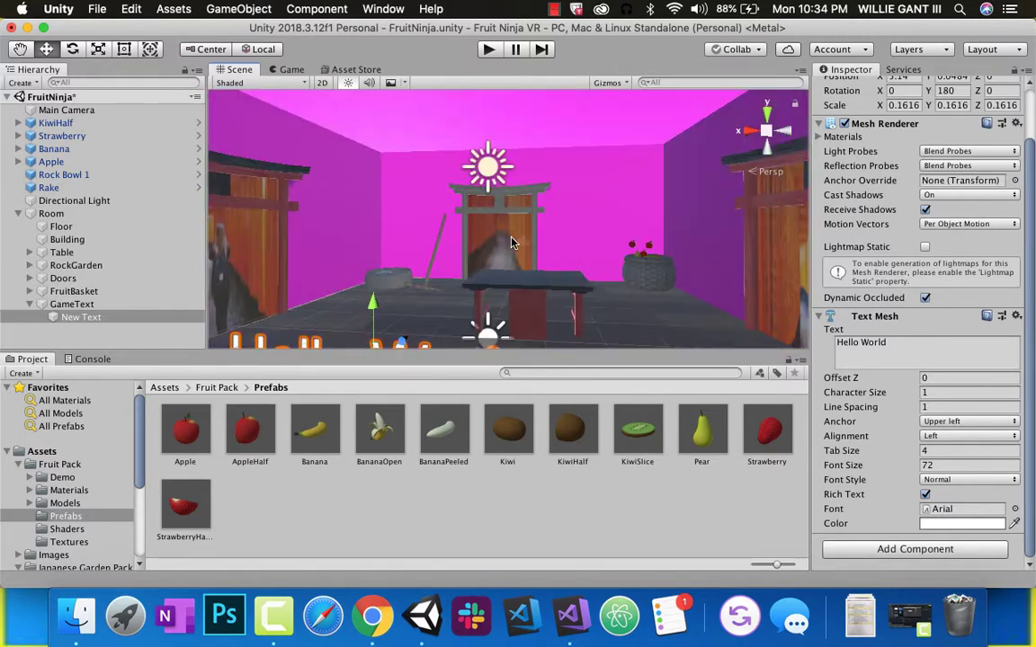
drag(368, 312, 884, 144)
drag(551, 232, 642, 232)
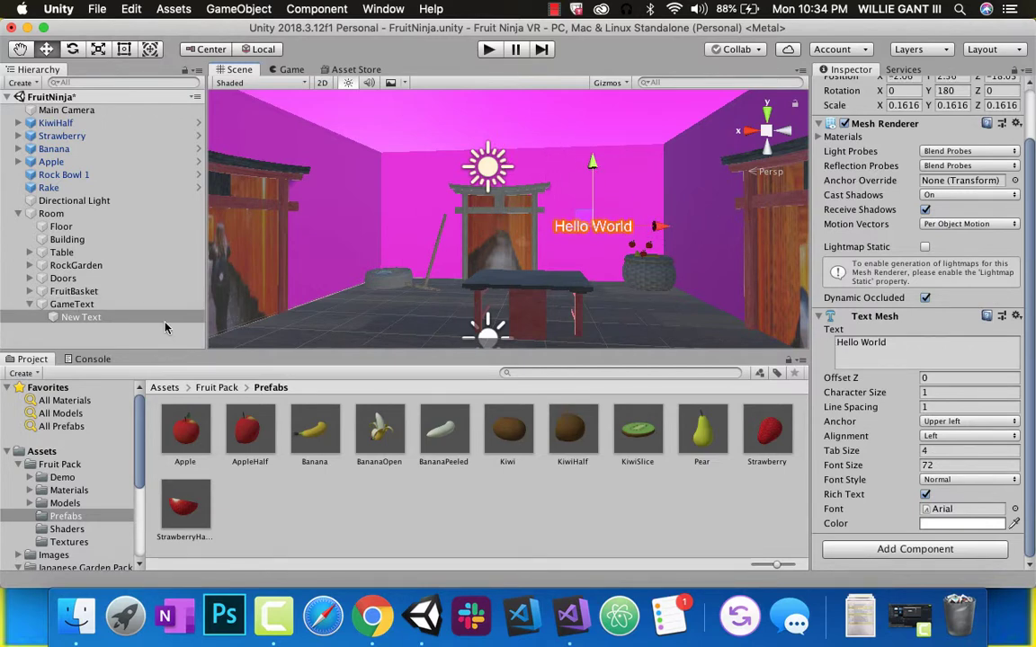
Rename New Text to timerText and change its text to 'TIMER: 30.0'.
click(77, 320)
scroll(993, 223, up, 3)
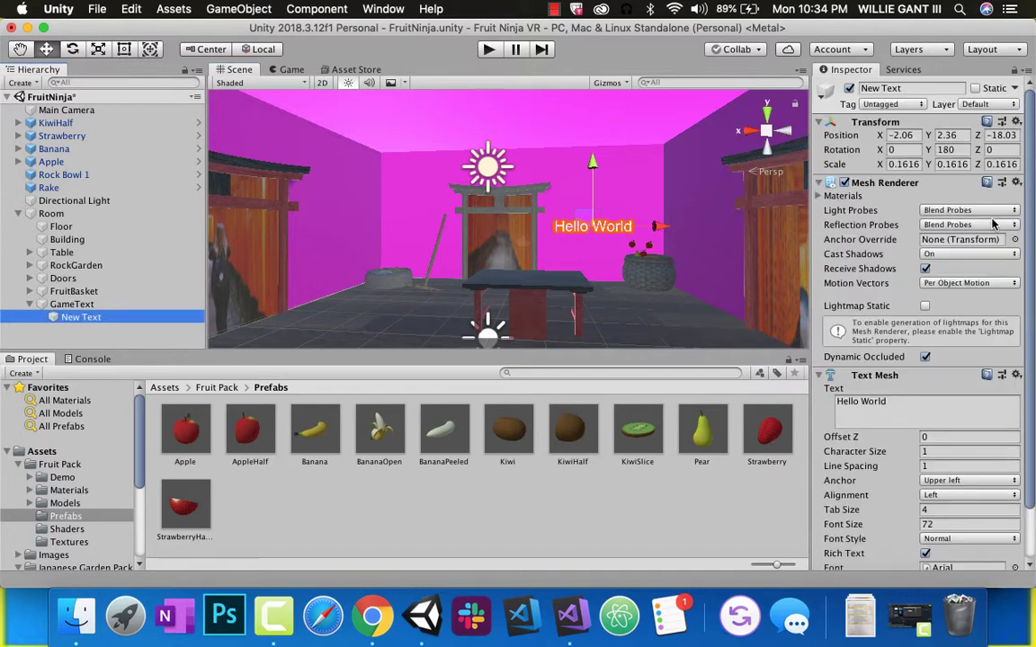
click(908, 88)
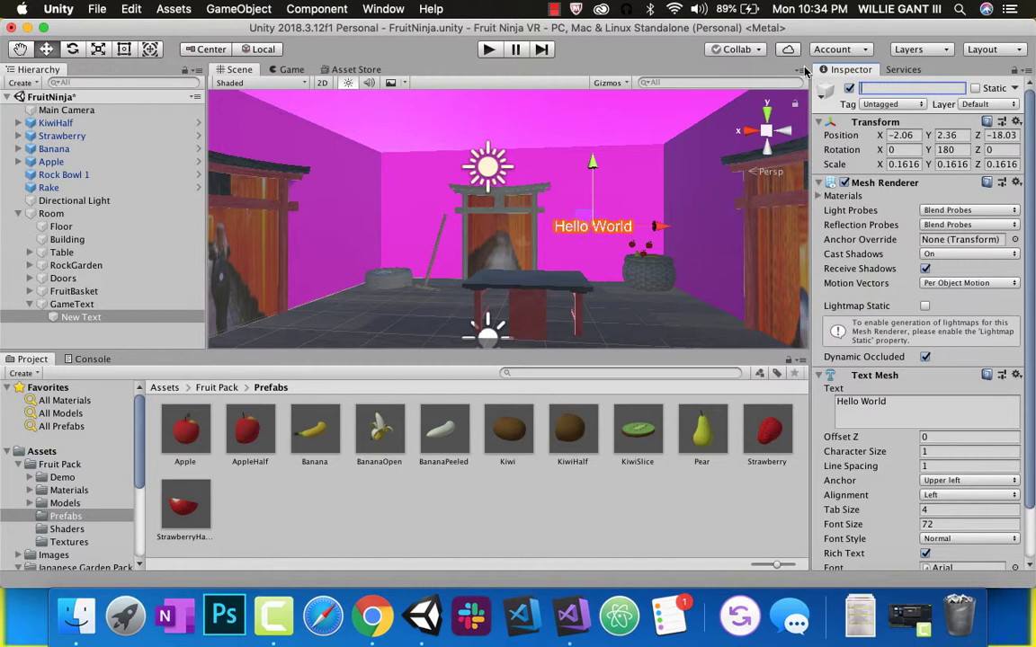
text(timerText)
key(Return)
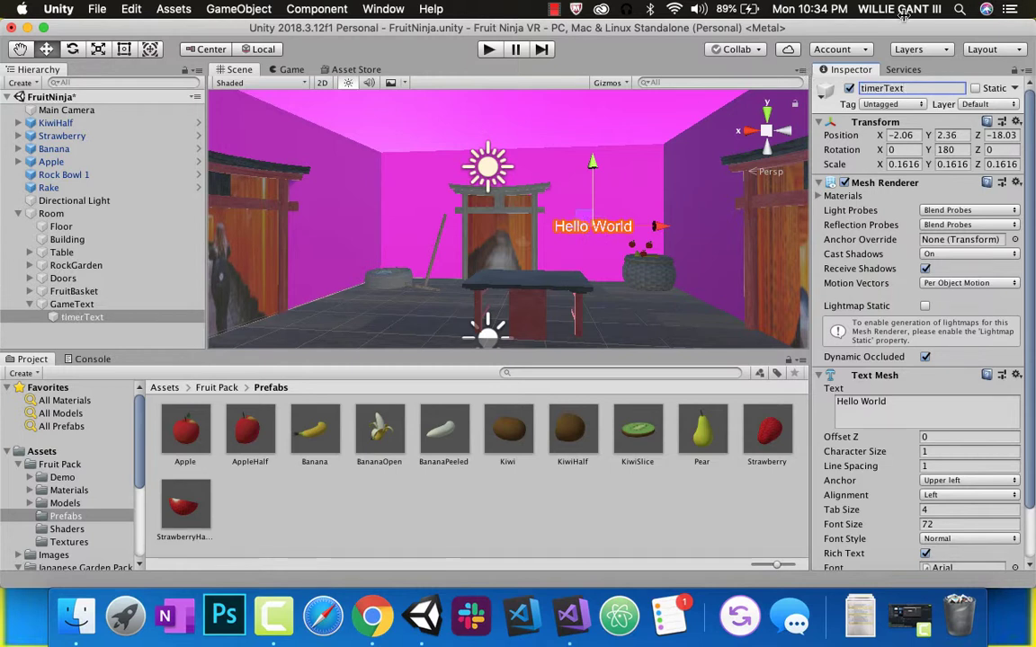
click(885, 411)
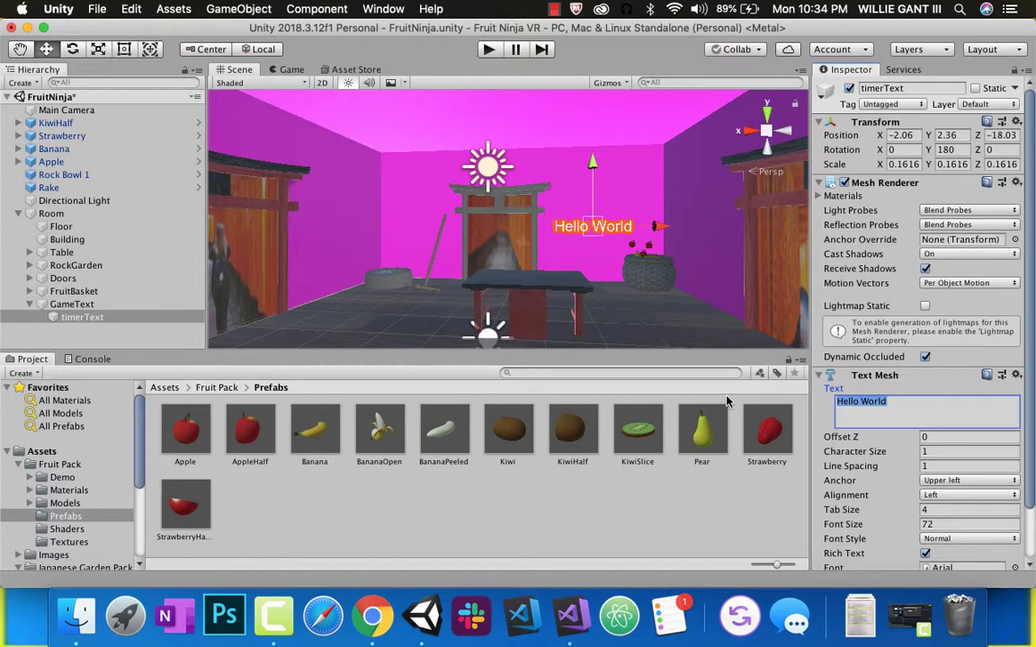
key(BackSpace)
text(TIMER: )
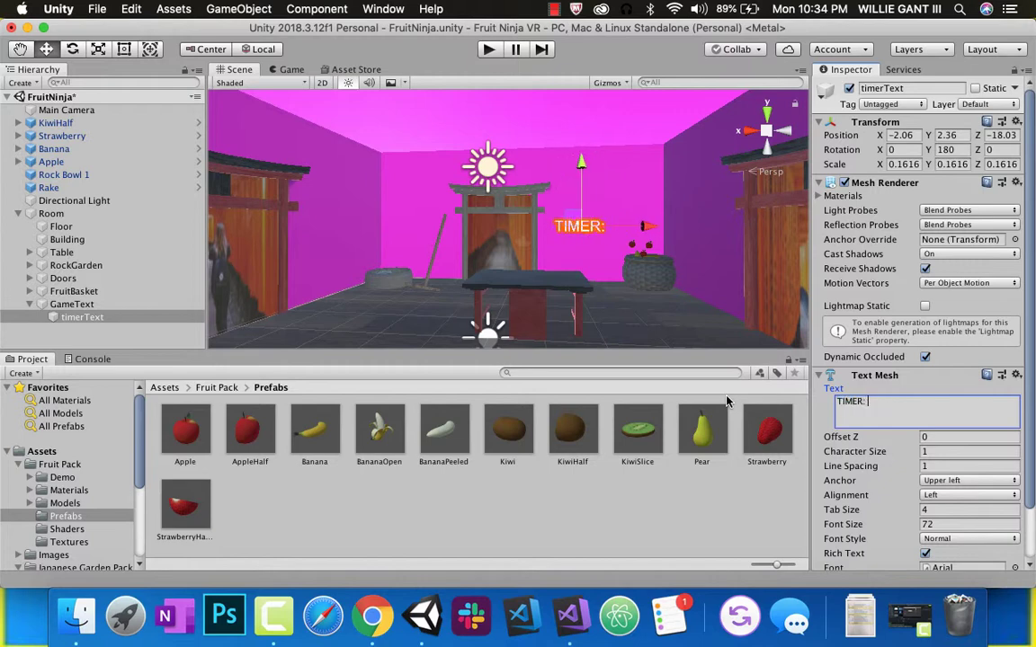
text(30.0)
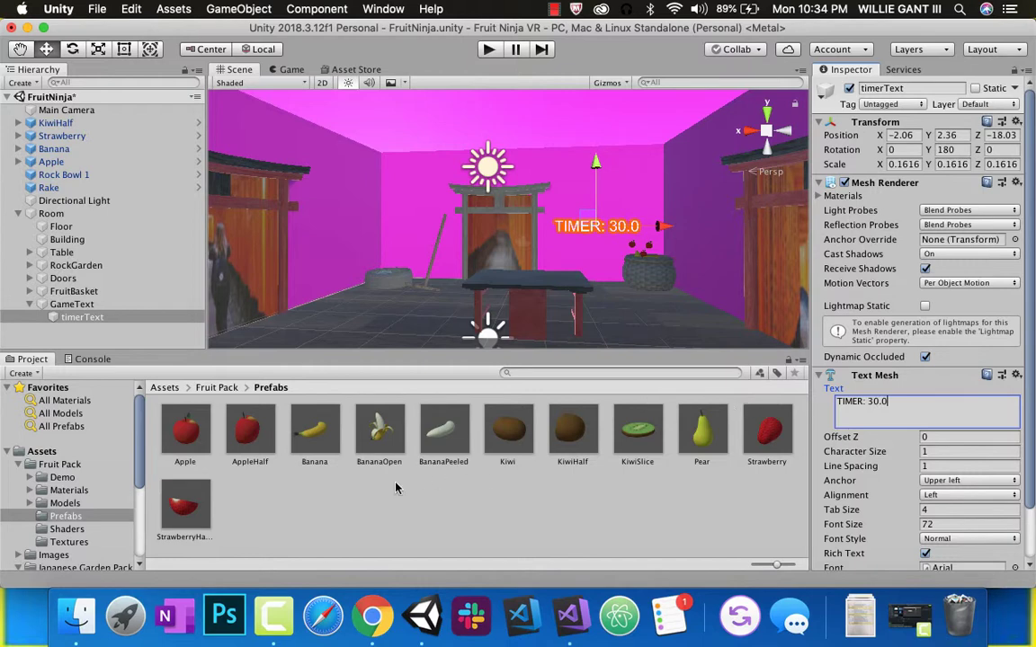
Duplicate timerText and move the copy left of the gate and higher up the wall.
click(88, 303)
click(90, 318)
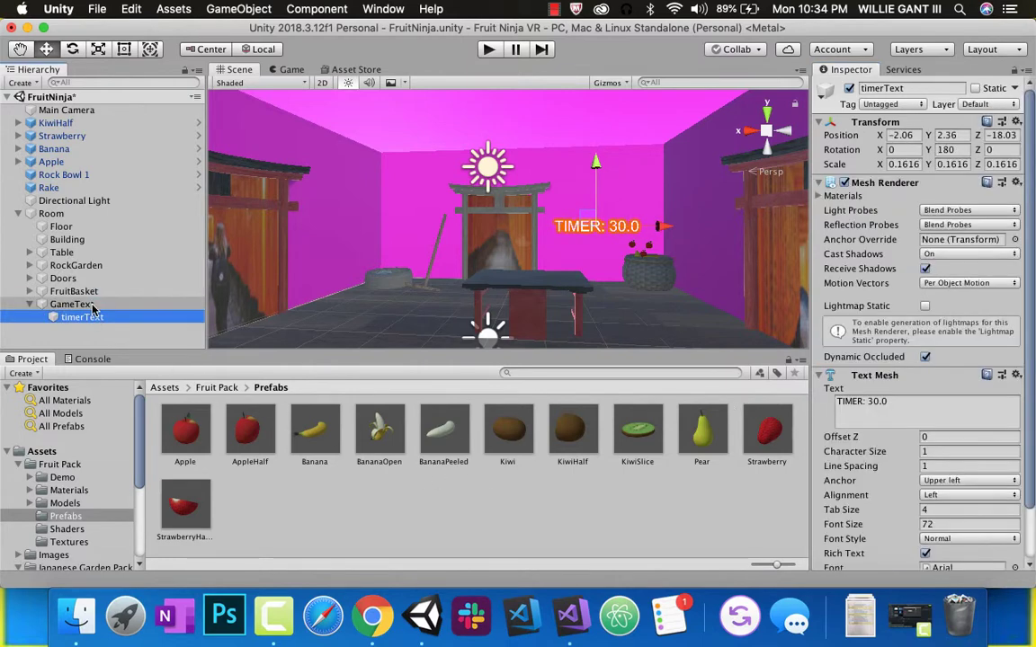
right_click(84, 324)
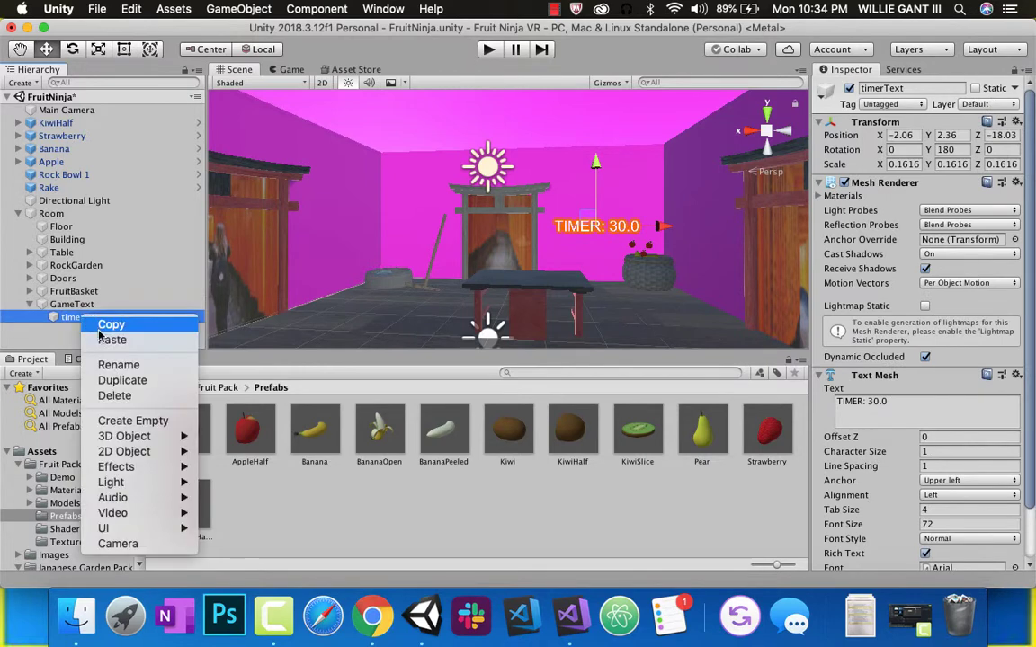
click(113, 379)
drag(655, 234, 478, 232)
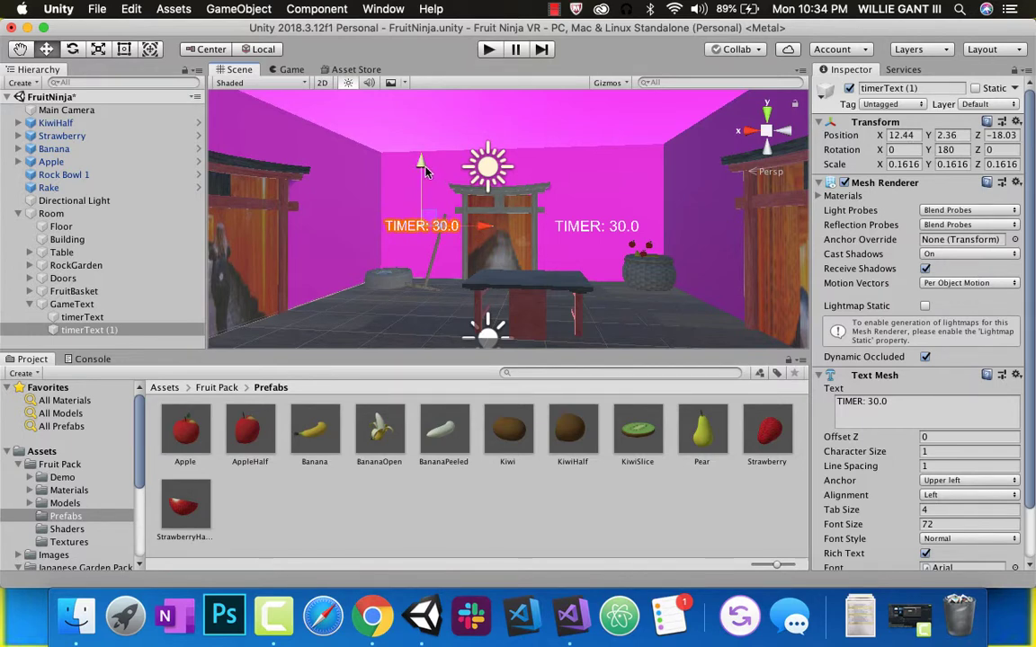
drag(426, 171, 426, 119)
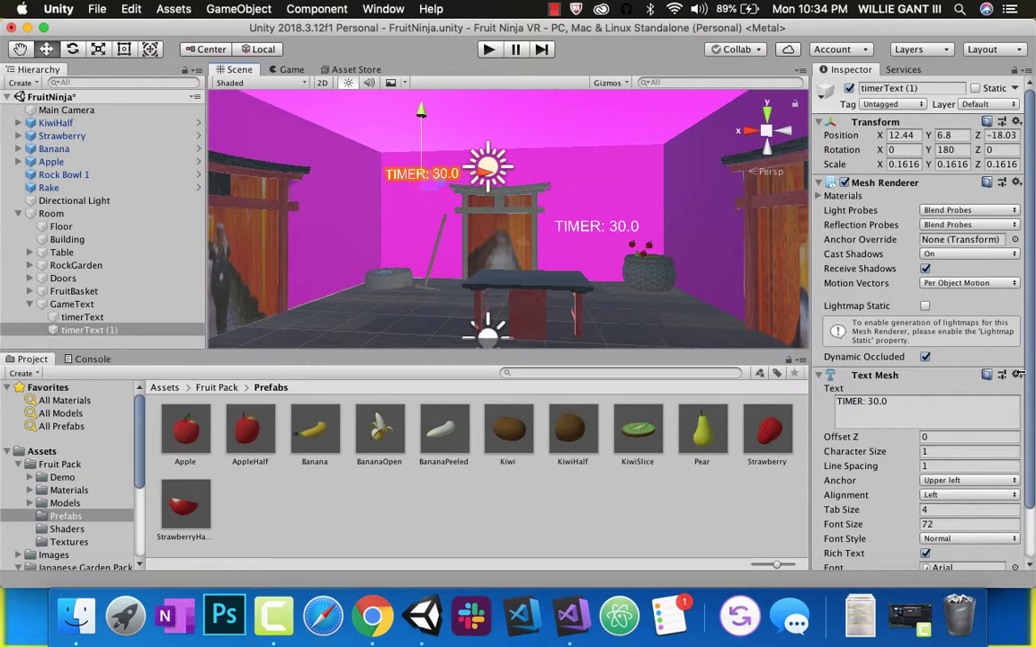
Rename timerText (1) to scoreText, change its text to SCORE: 0, and lower it to Y 2.34.
click(931, 91)
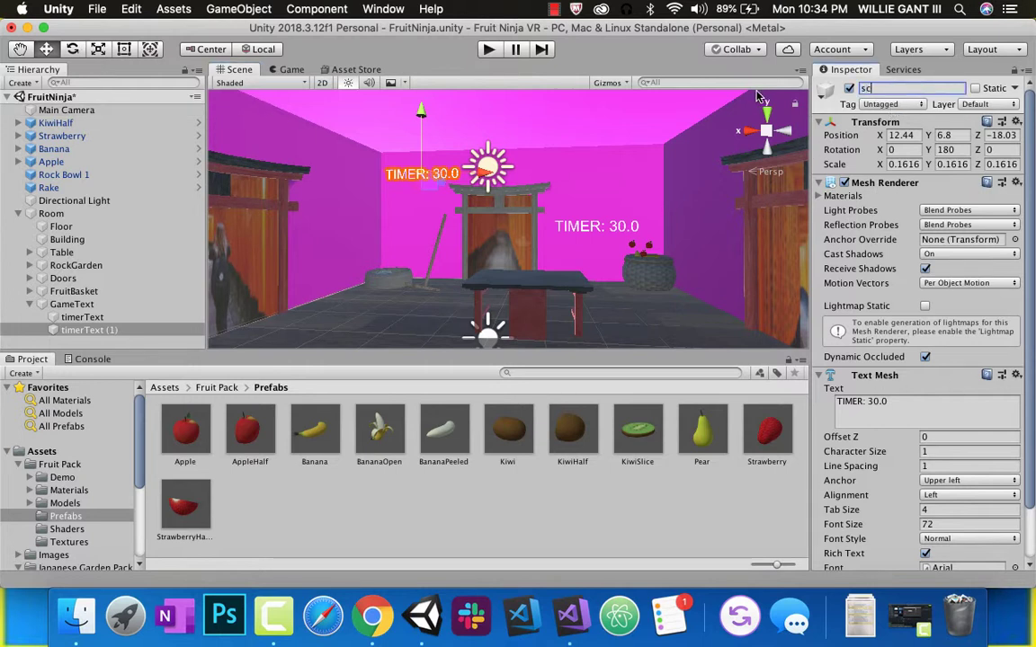
key(Return)
click(878, 405)
key(BackSpace)
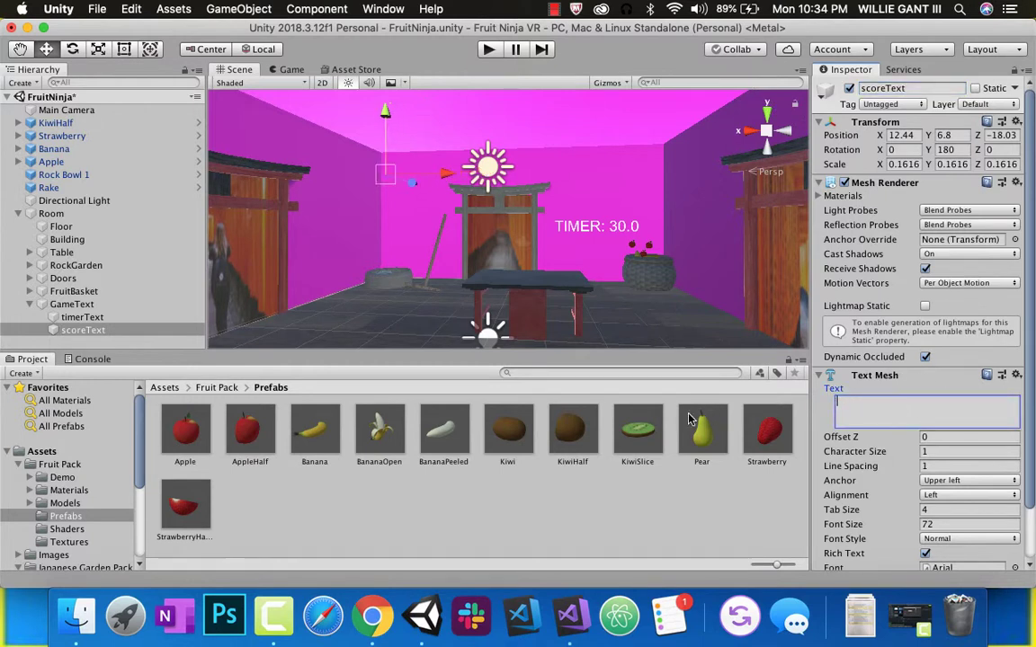
text(SCORE: 0)
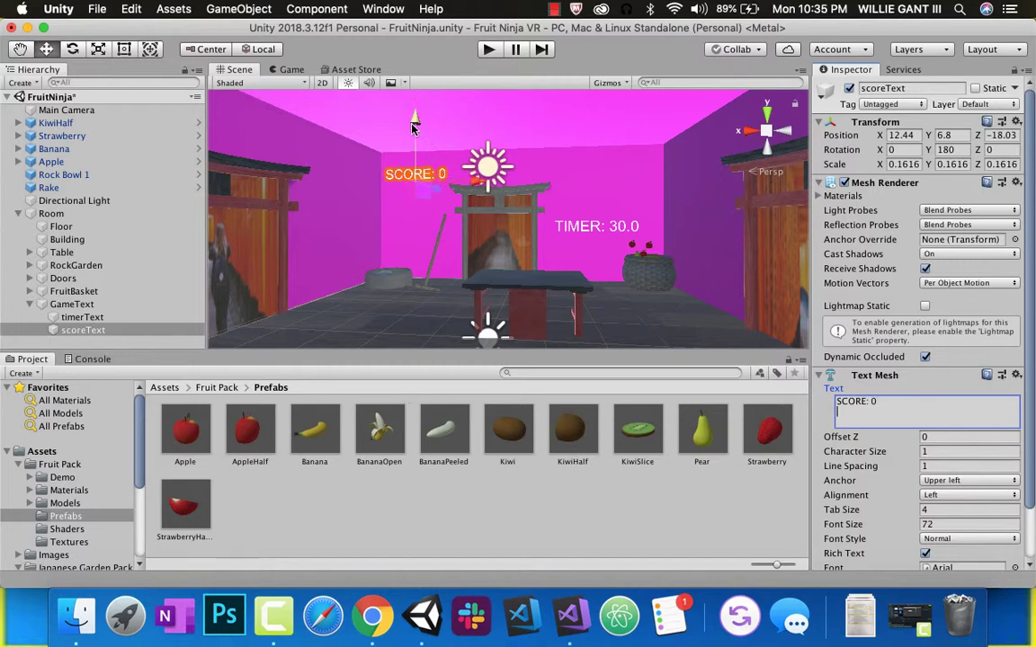
drag(416, 121, 420, 179)
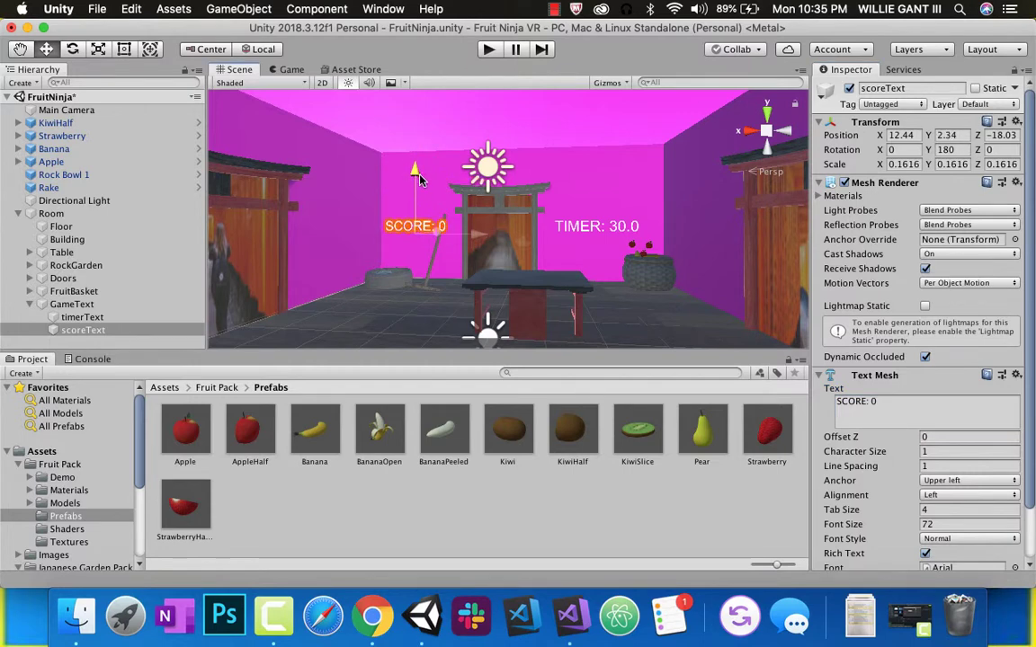
click(431, 273)
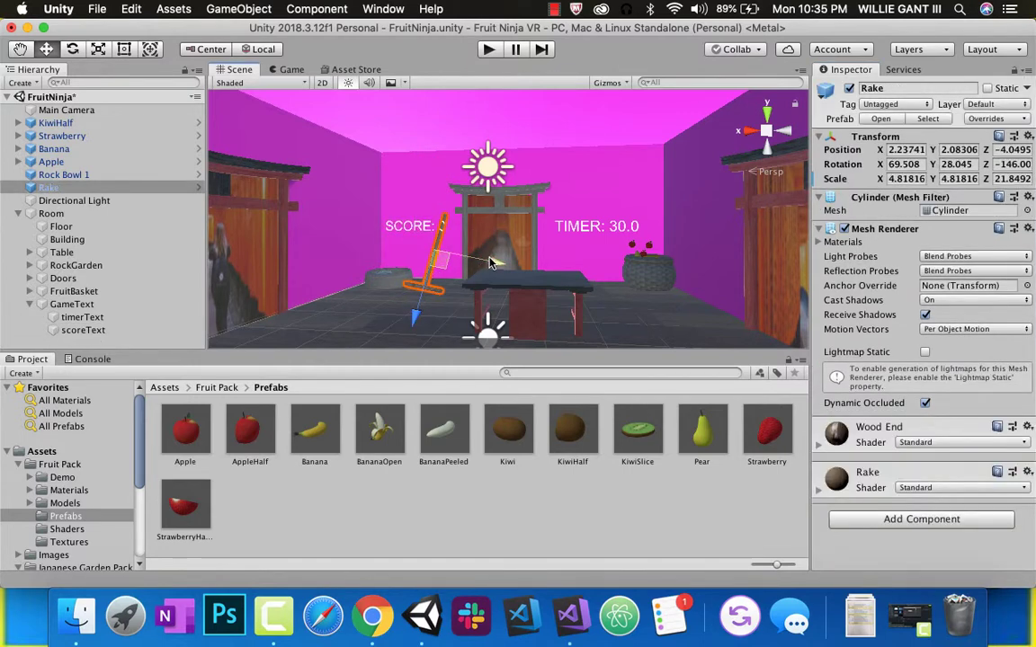
Move the rake across the room toward the fruit basket area.
drag(489, 264, 740, 283)
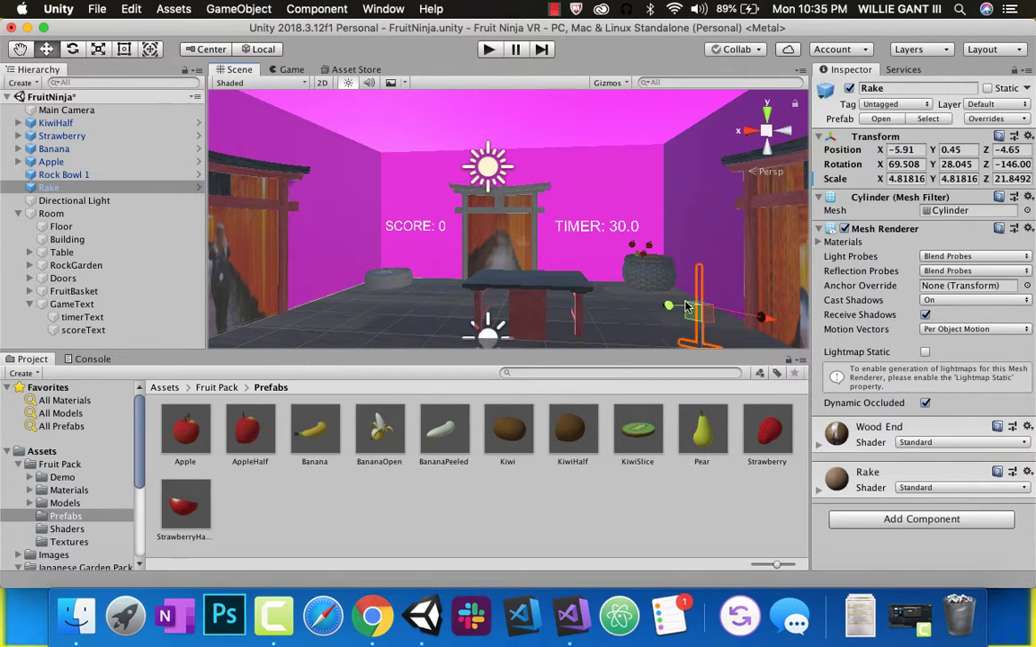
right_drag(699, 324, 700, 334)
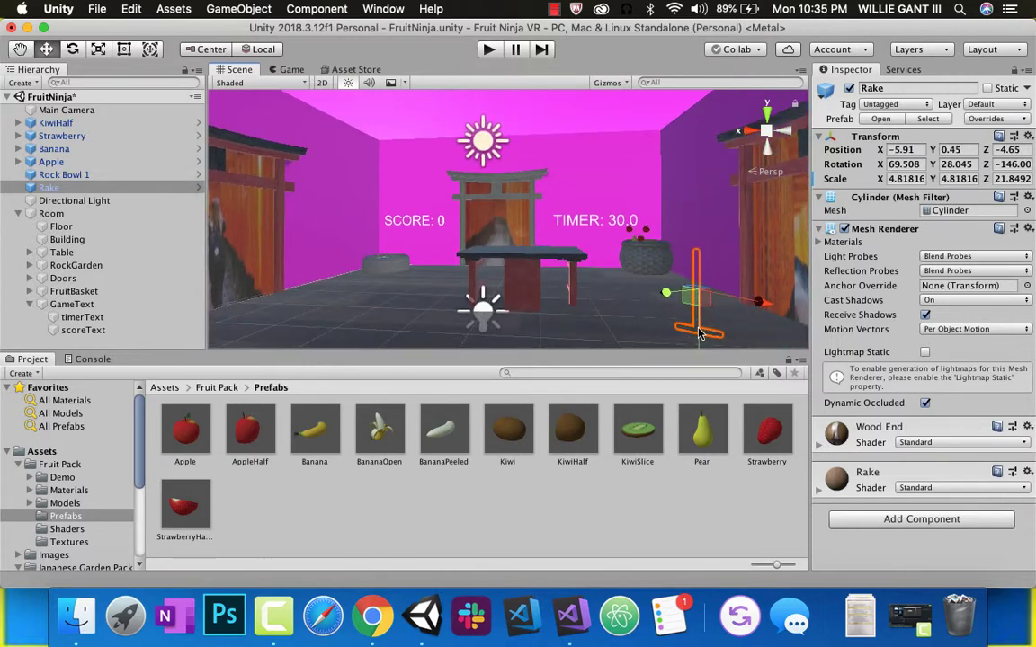
drag(699, 338, 700, 271)
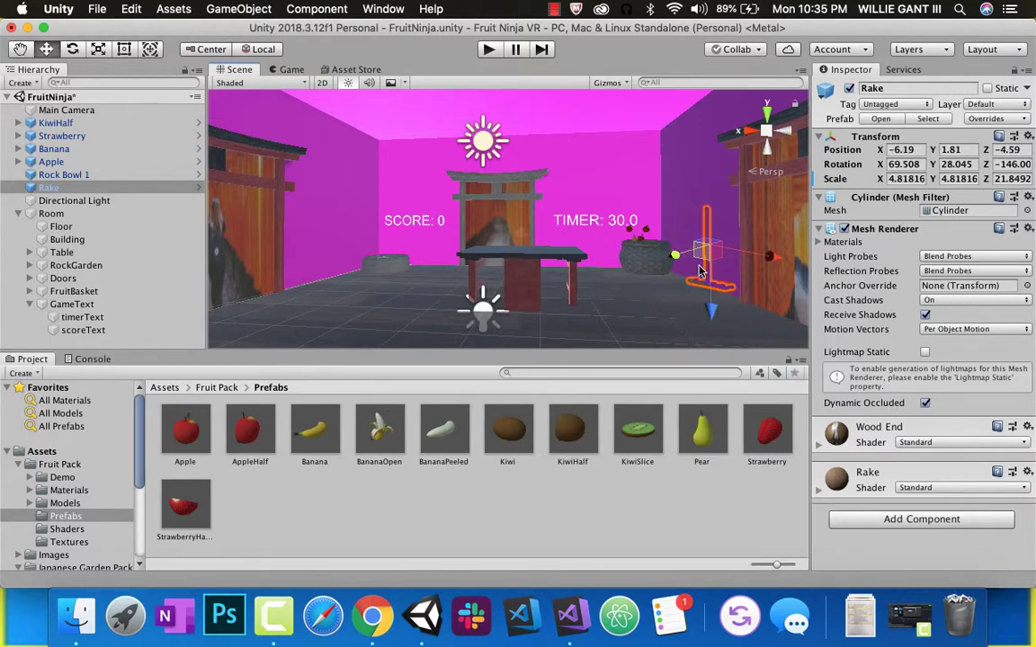
scroll(697, 270, up, 5)
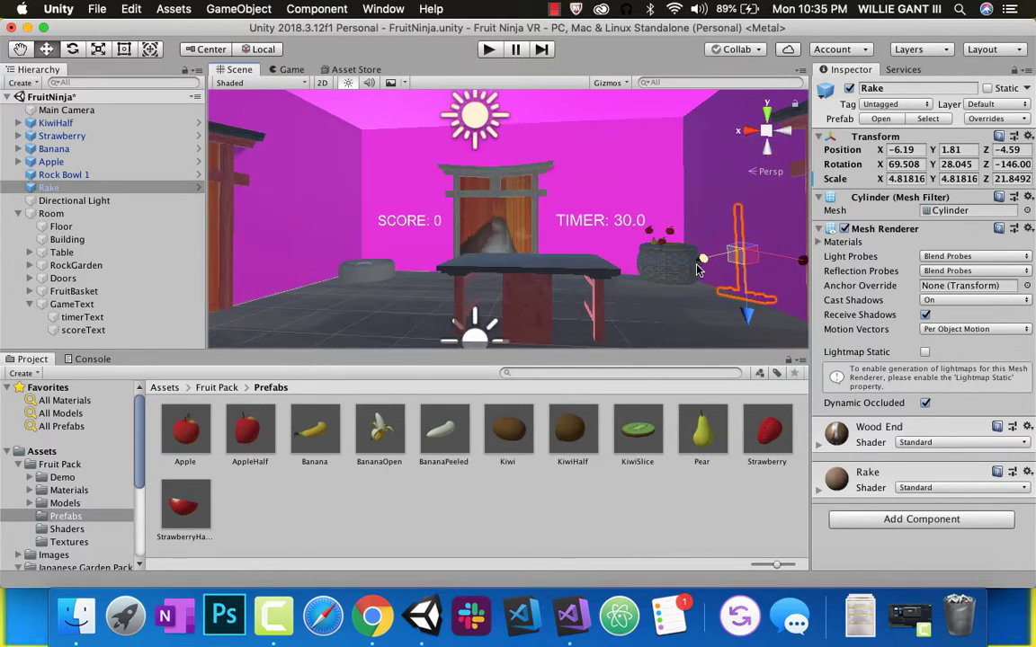
right_drag(755, 296, 500, 225)
drag(500, 225, 410, 240)
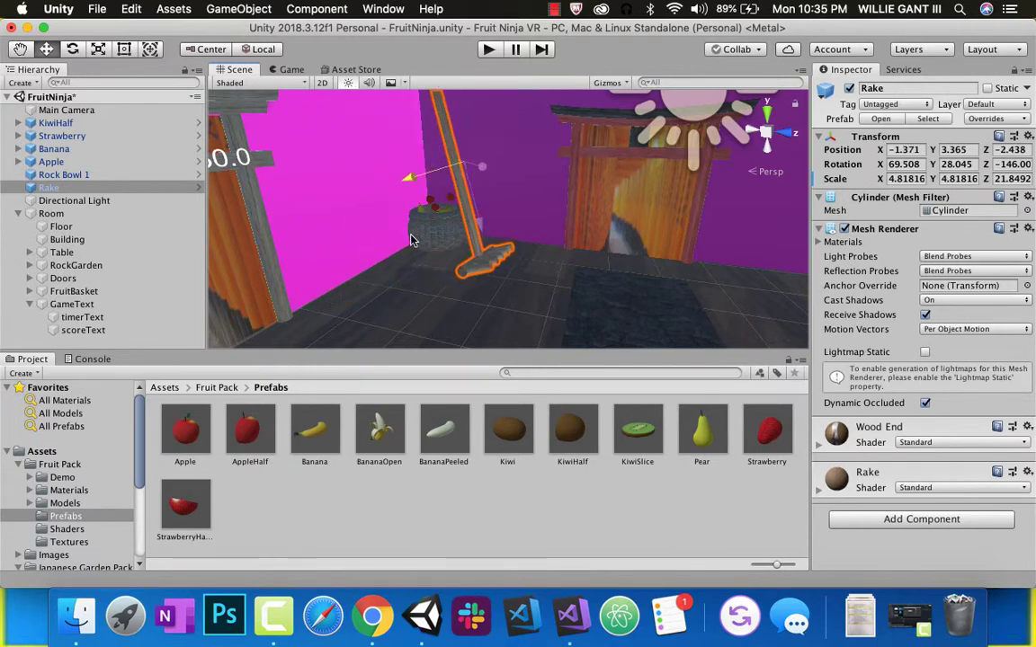
Rotate the rake so it stands upright.
click(75, 49)
drag(492, 147, 365, 96)
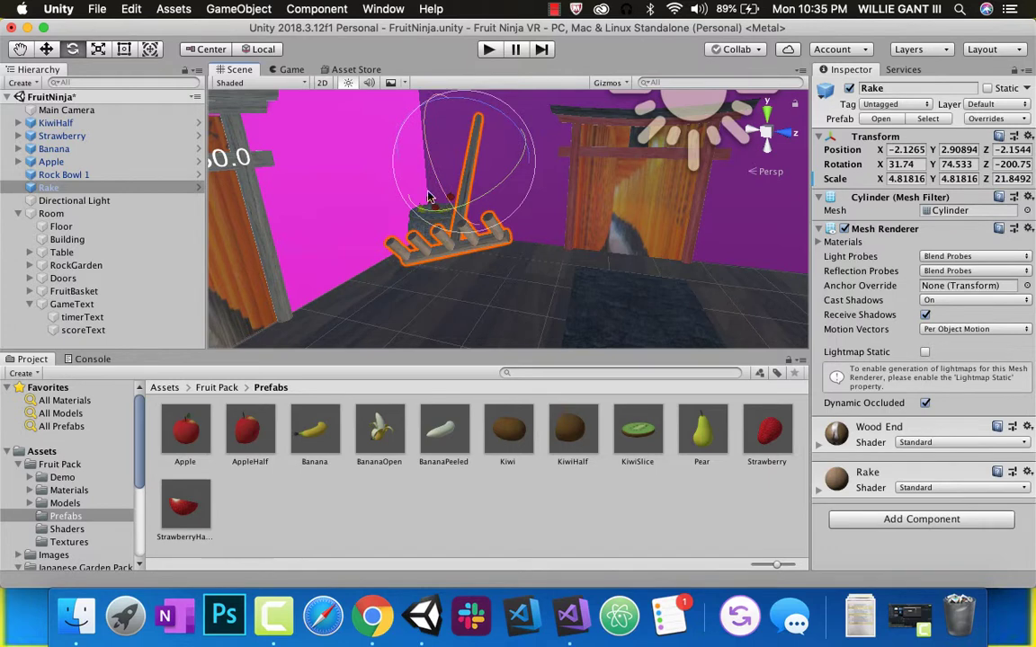
mouse_move(427, 196)
mouse_down()
mouse_move(342, 176)
mouse_move(331, 189)
mouse_move(399, 217)
mouse_move(416, 173)
mouse_move(423, 180)
mouse_up()
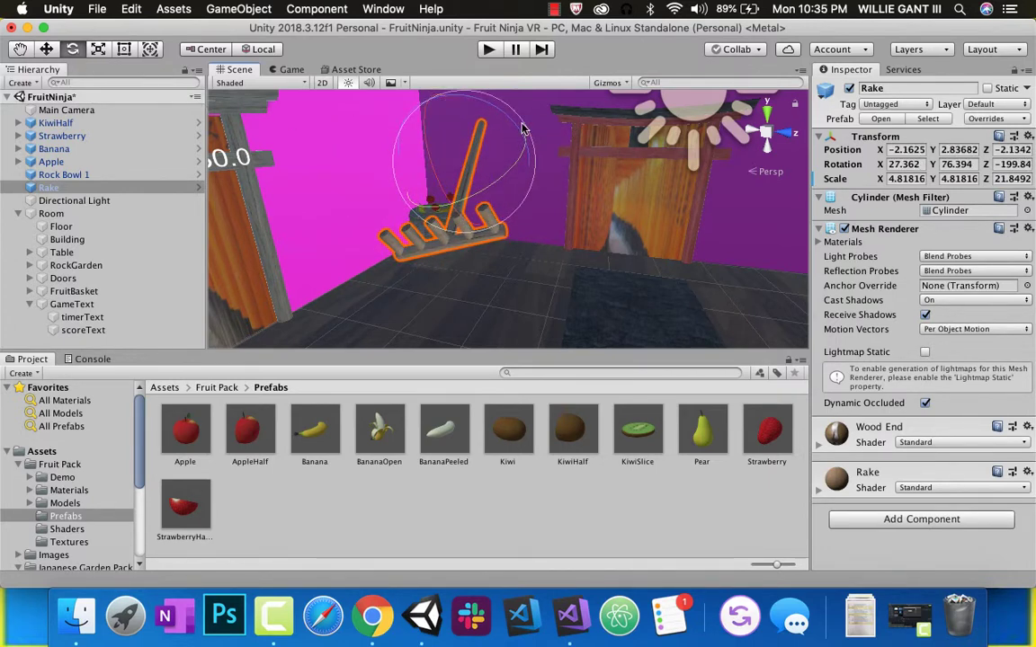
drag(506, 124, 517, 145)
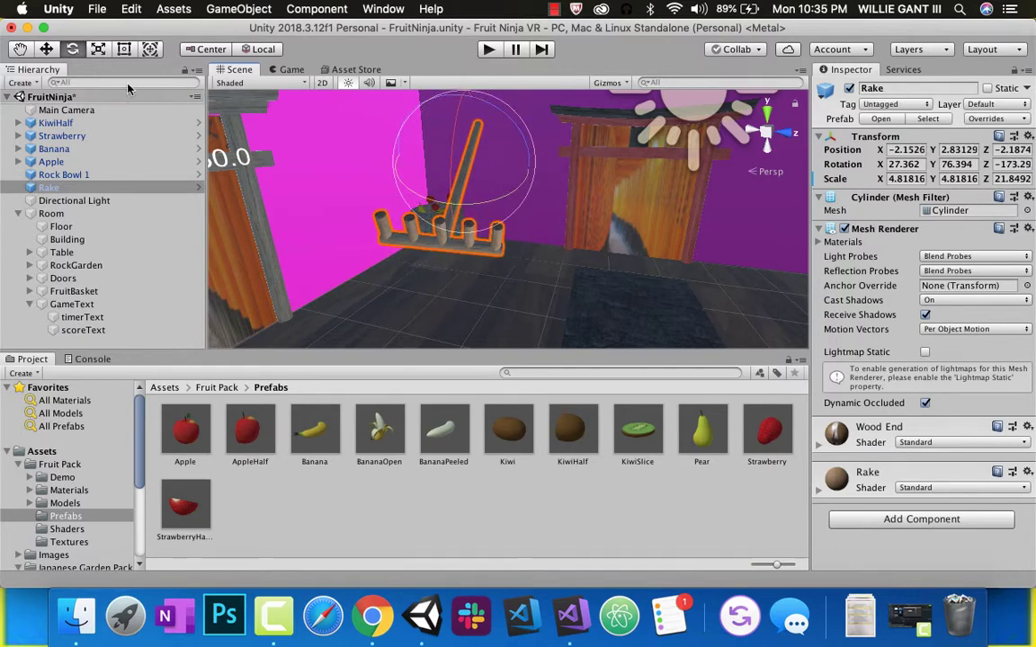
Shrink the rake evenly and reposition it near the basket.
click(100, 50)
drag(463, 167, 411, 171)
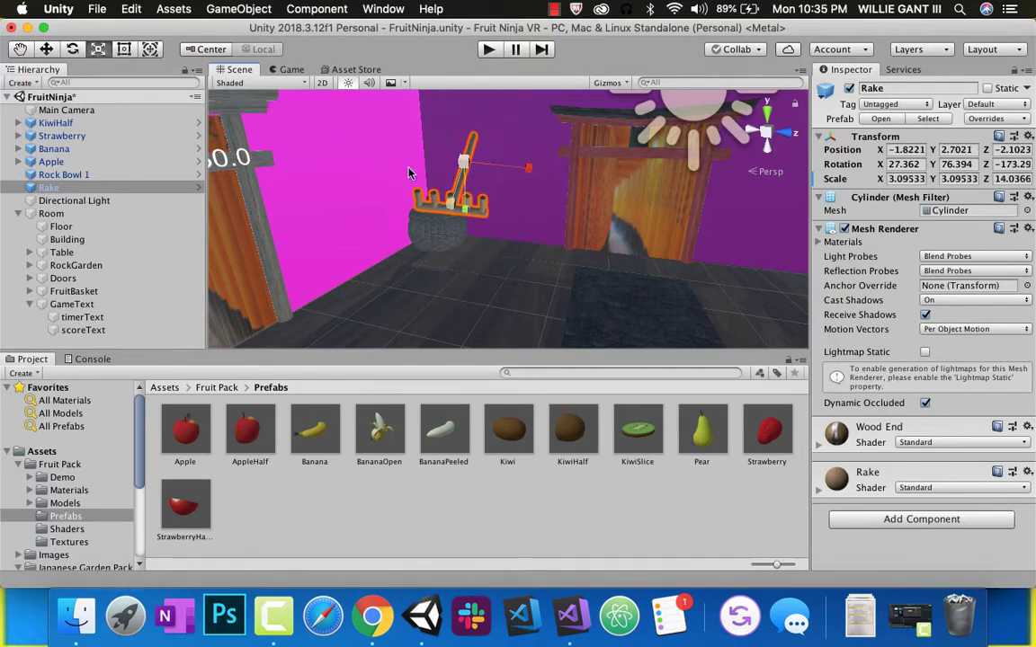
click(41, 49)
drag(469, 164, 450, 289)
drag(483, 256, 522, 225)
Fine-tune the rake's position to X -4.12, Y 1.96, Z -1.88.
click(75, 48)
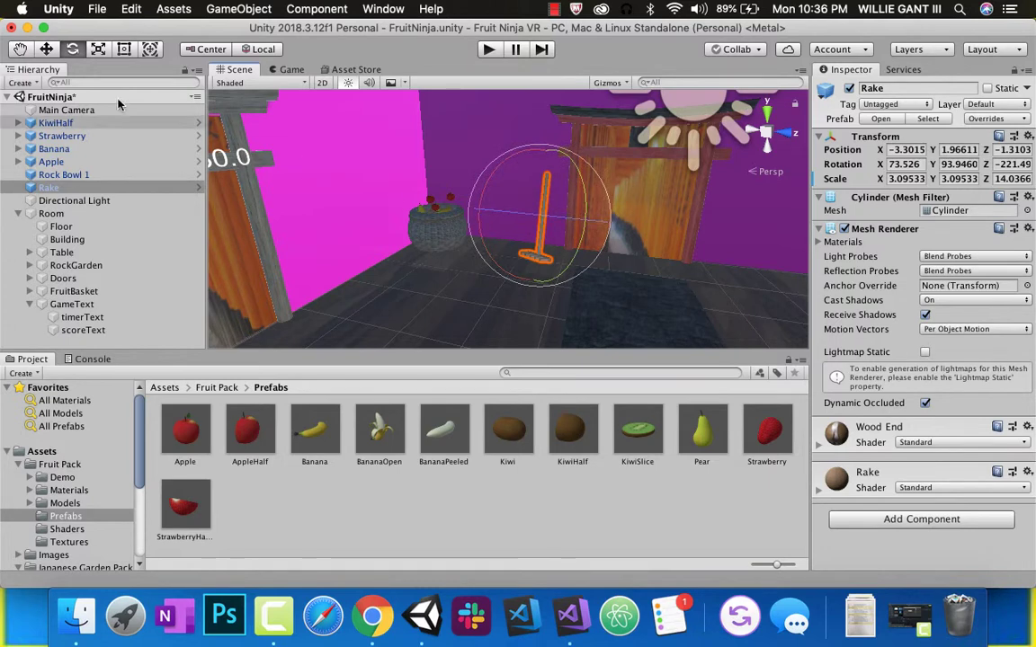
click(46, 48)
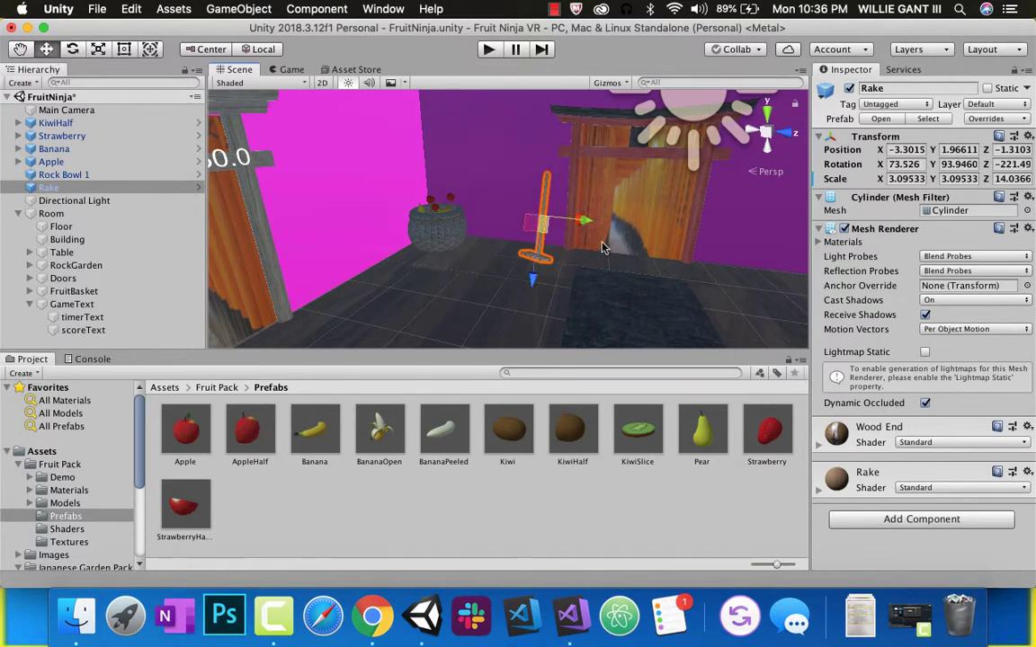
mouse_move(603, 247)
alt+mouse_down()
mouse_move(626, 262)
mouse_move(301, 208)
mouse_move(512, 234)
mouse_move(533, 227)
mouse_move(597, 254)
mouse_move(592, 263)
alt+mouse_up()
drag(533, 281, 587, 223)
Nudge the rake beside the basket and lower Apple and Apple (1) into it.
middle_drag(587, 223, 479, 202)
click(480, 169)
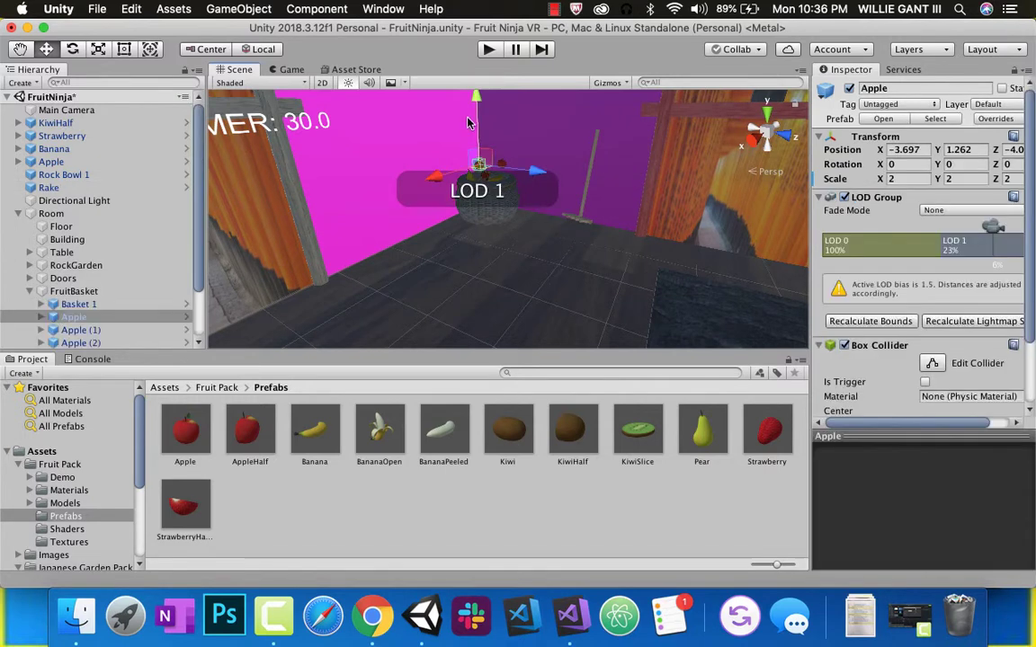
drag(477, 105, 505, 166)
click(495, 110)
drag(494, 110, 497, 121)
alt+drag(530, 210, 428, 235)
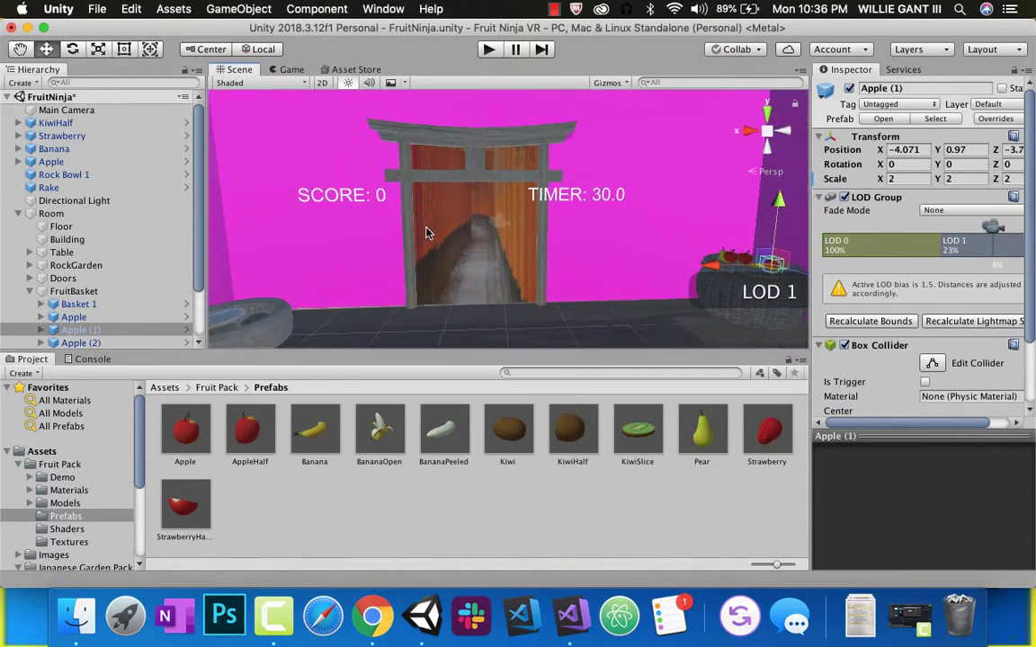
scroll(427, 235, down, 5)
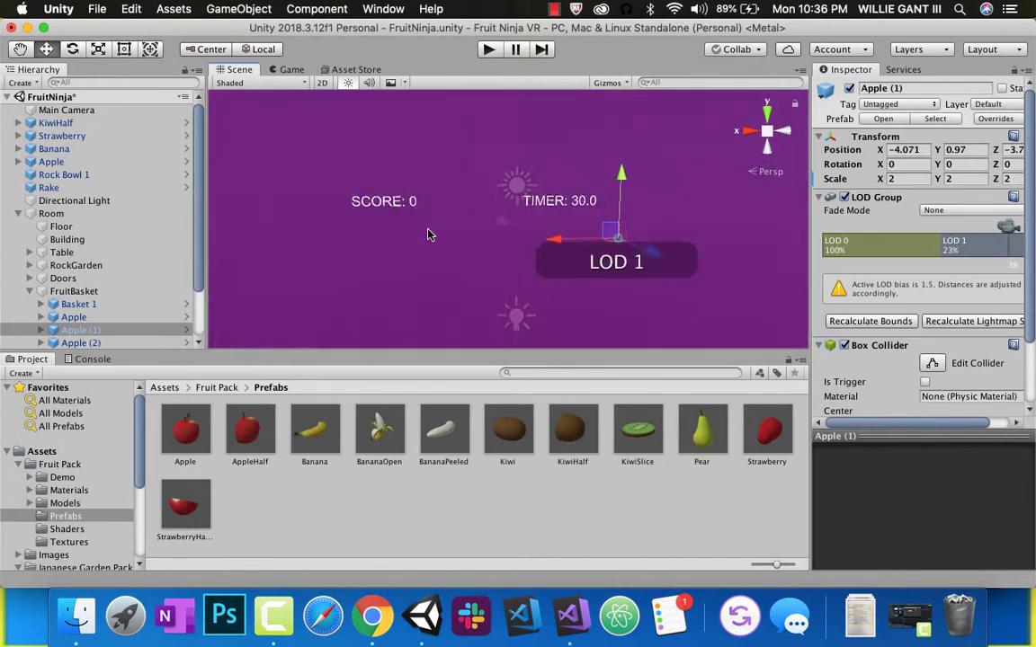
scroll(428, 234, up, 2)
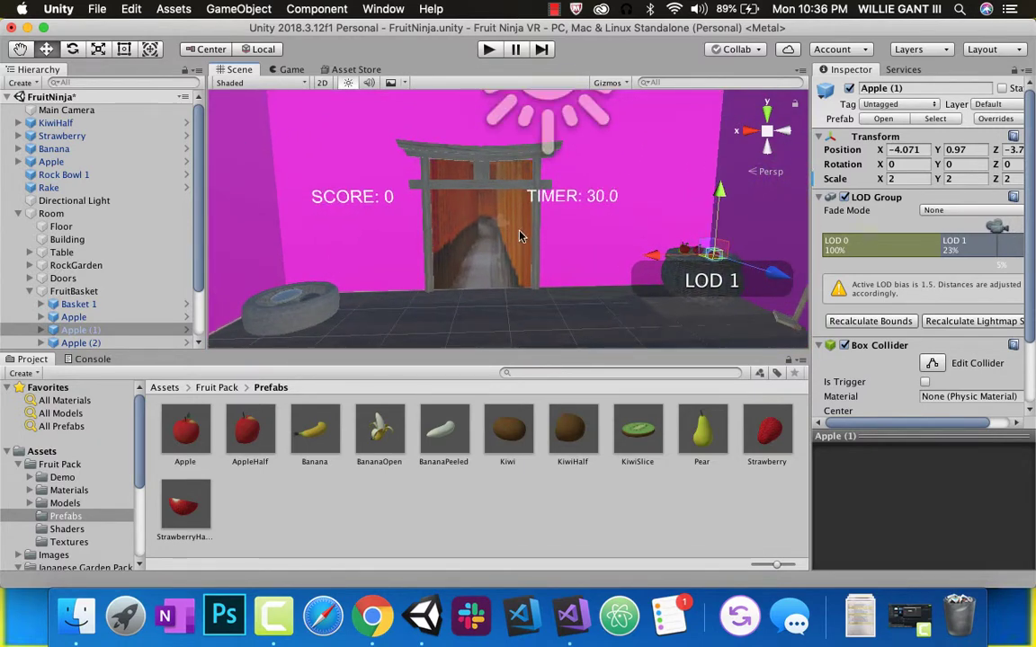
Shift the TIMER: 30.0 text further right along X on the back wall.
click(568, 203)
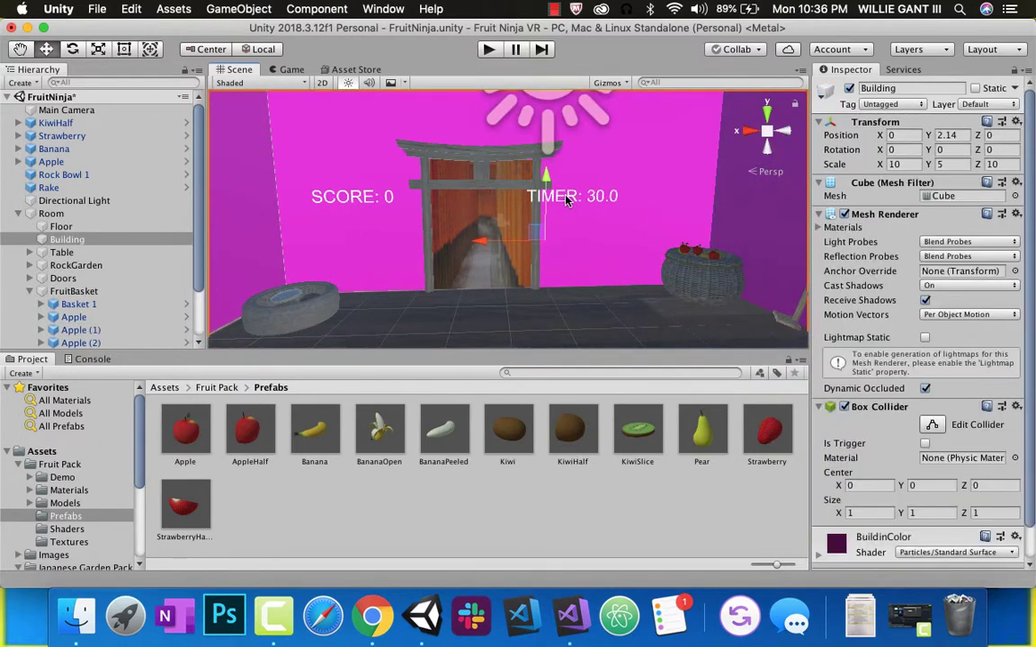
click(570, 200)
drag(649, 199, 693, 198)
alt+drag(520, 219, 549, 272)
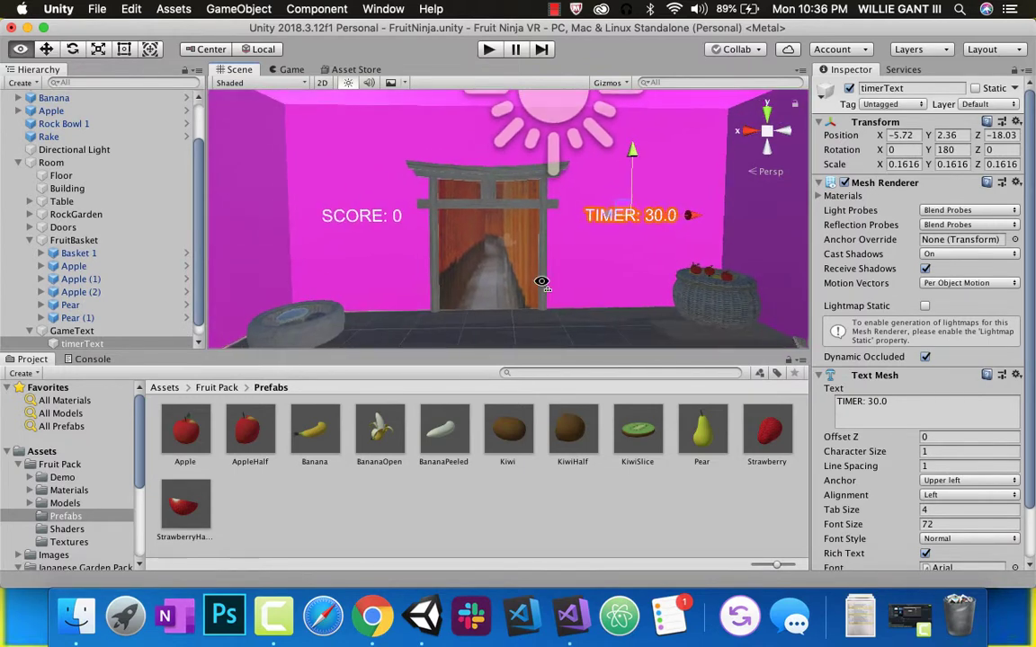
scroll(550, 273, up, 1)
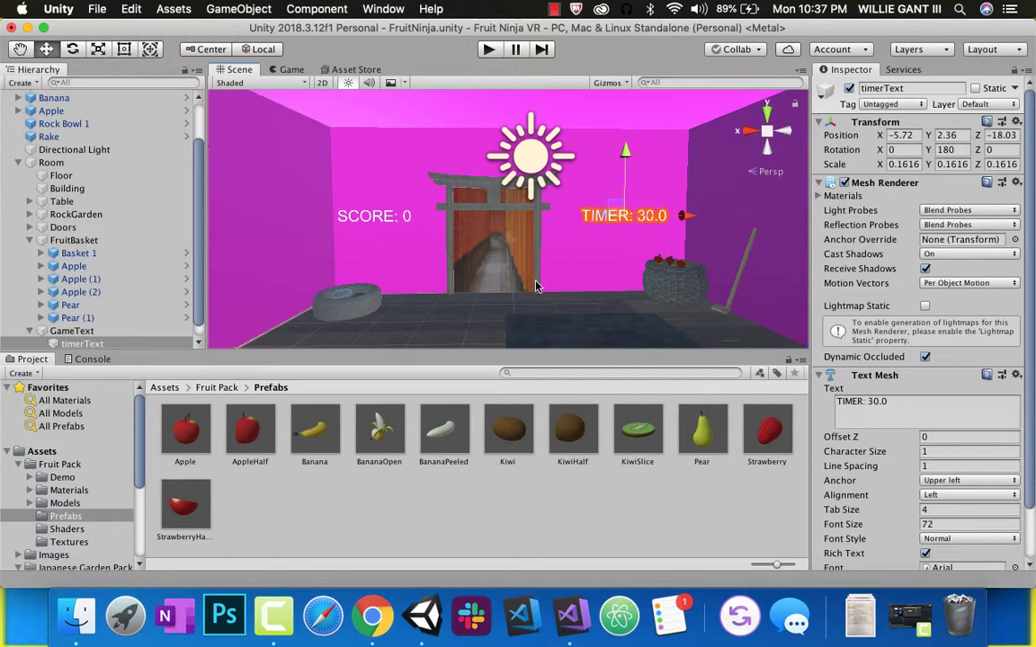
alt+drag(535, 286, 423, 270)
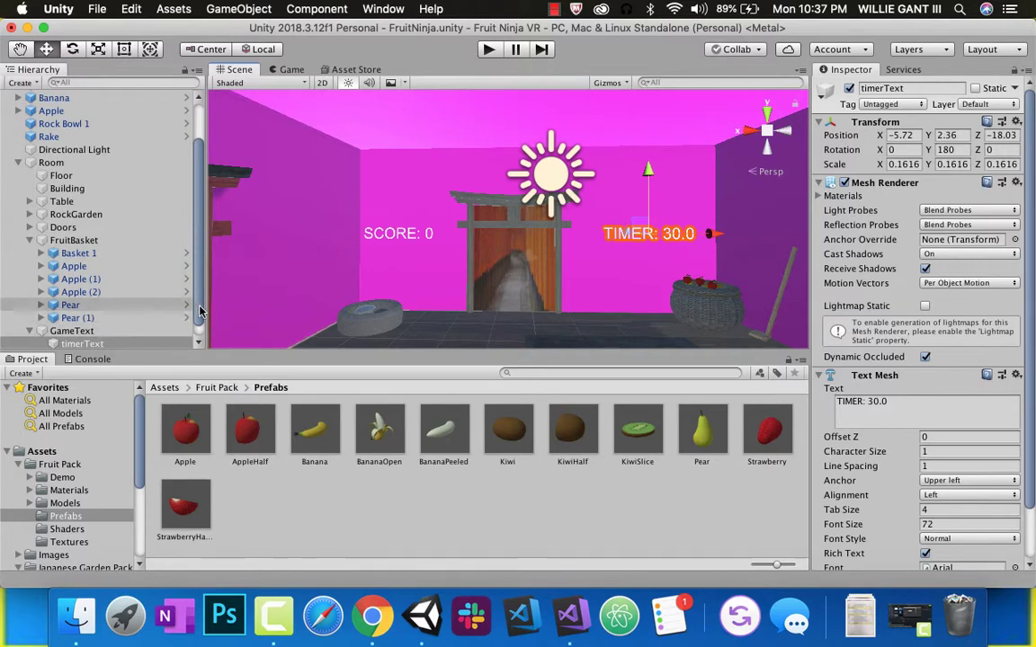
drag(202, 311, 197, 307)
scroll(174, 285, down, 1)
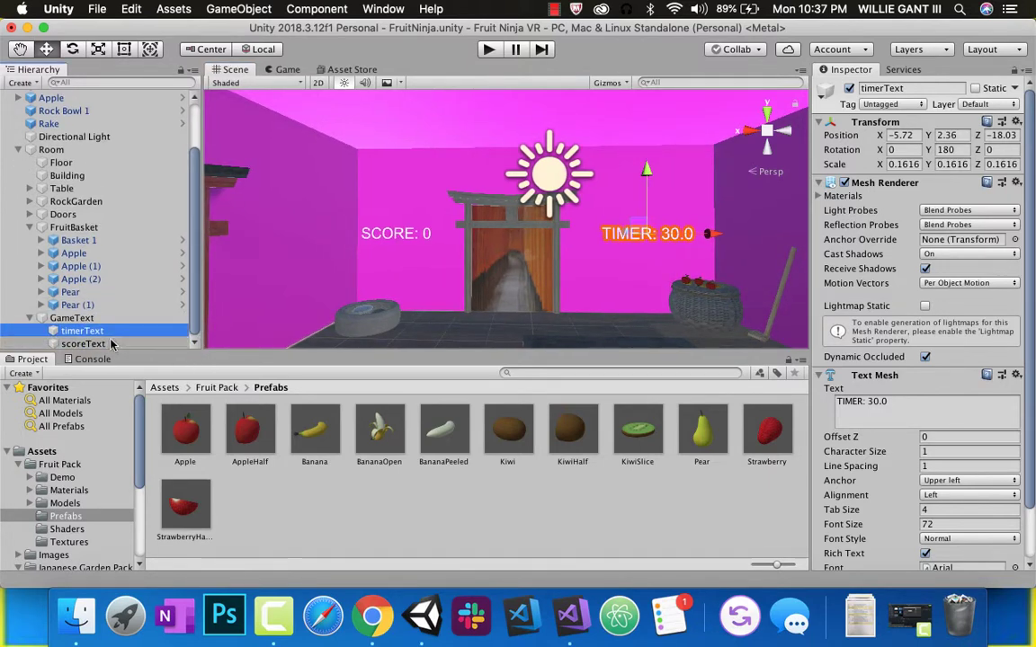
Duplicate timerText and rename the copy as the creator credit text.
right_click(81, 332)
click(132, 398)
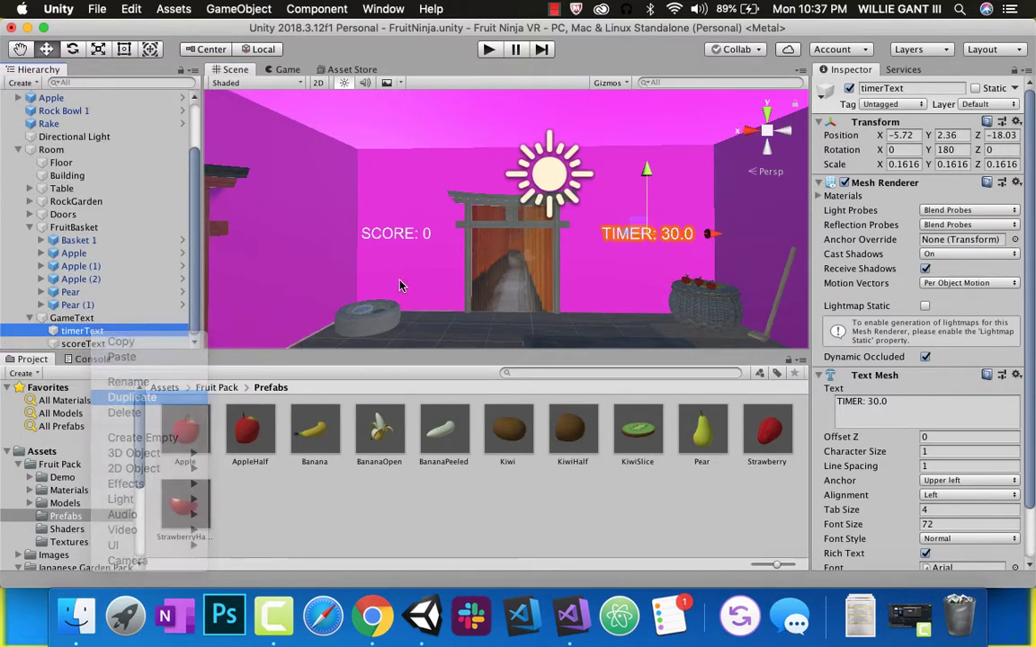
click(912, 89)
text(care)
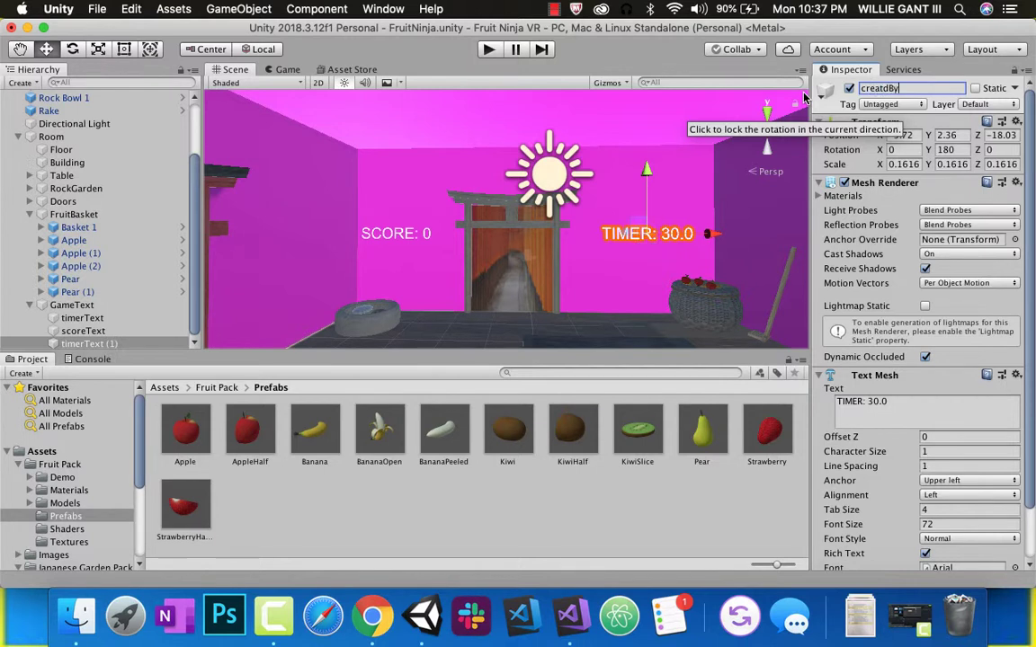
Set the credit text to the creator's name and class period on two lines, centre-aligned.
click(932, 405)
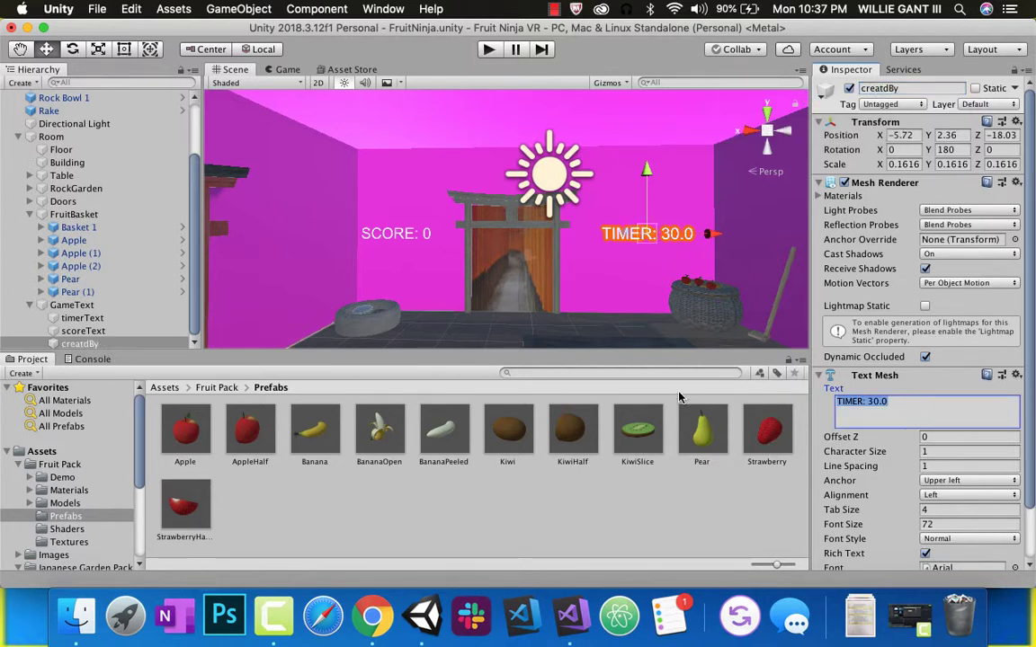
text(JAMIE GANT)
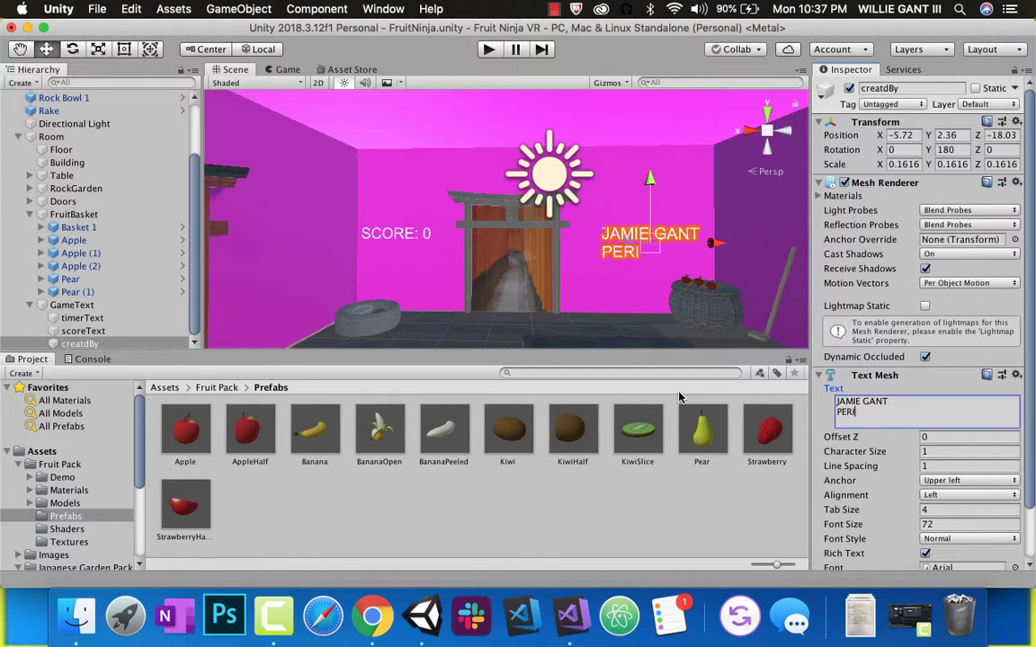
key(Return)
text(PERIOD 8)
key(Return)
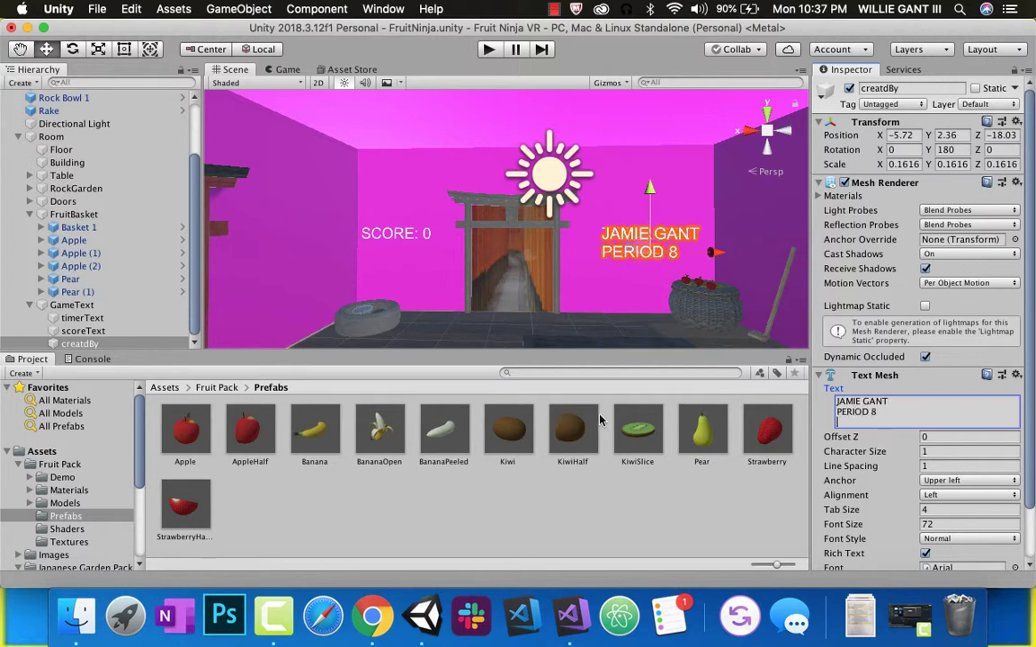
drag(1030, 446, 1027, 511)
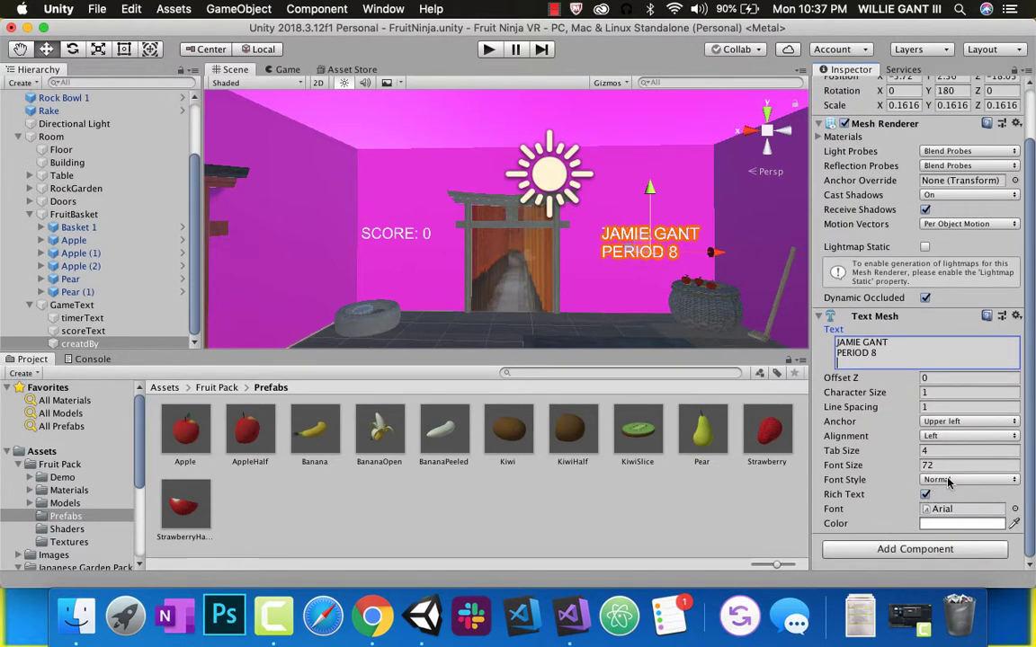
click(964, 436)
click(964, 447)
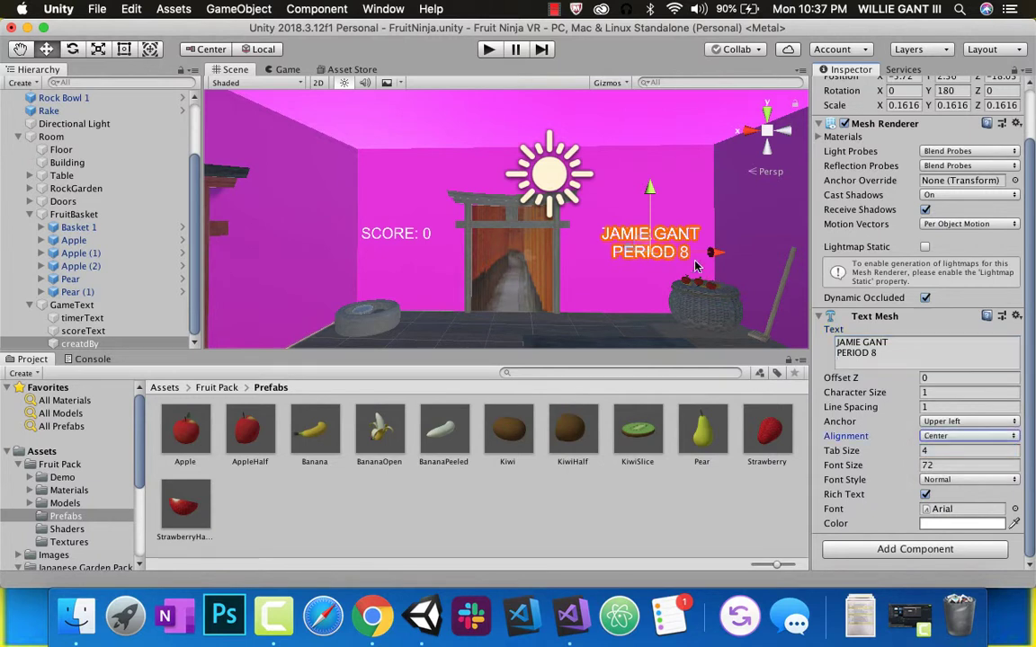
drag(710, 241, 778, 258)
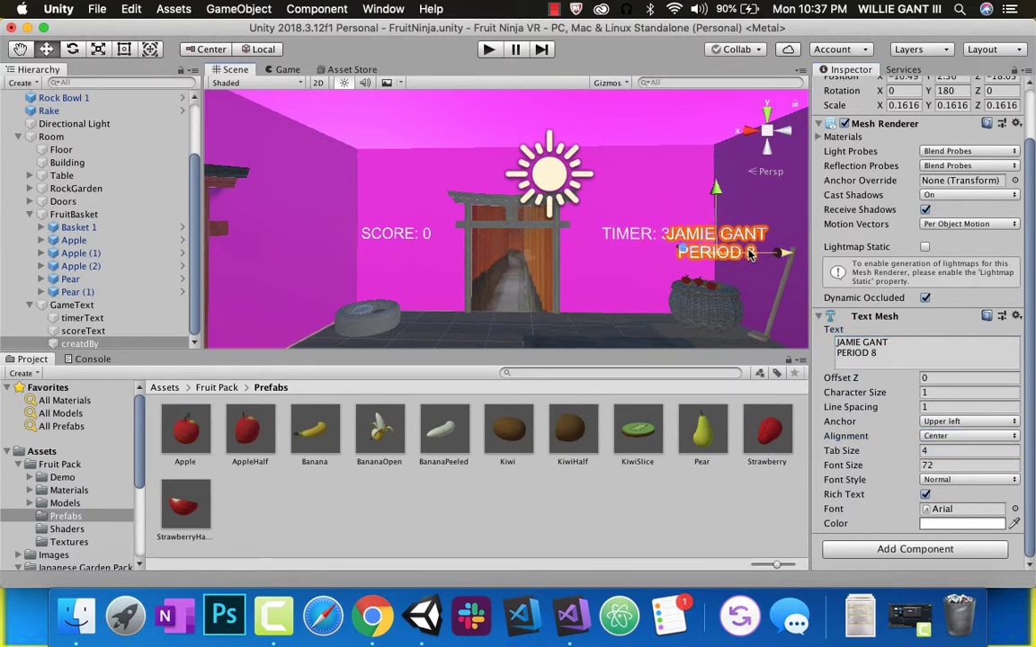
Turn the credit text to Y rotation 270 and raise it high on the right wall.
click(74, 51)
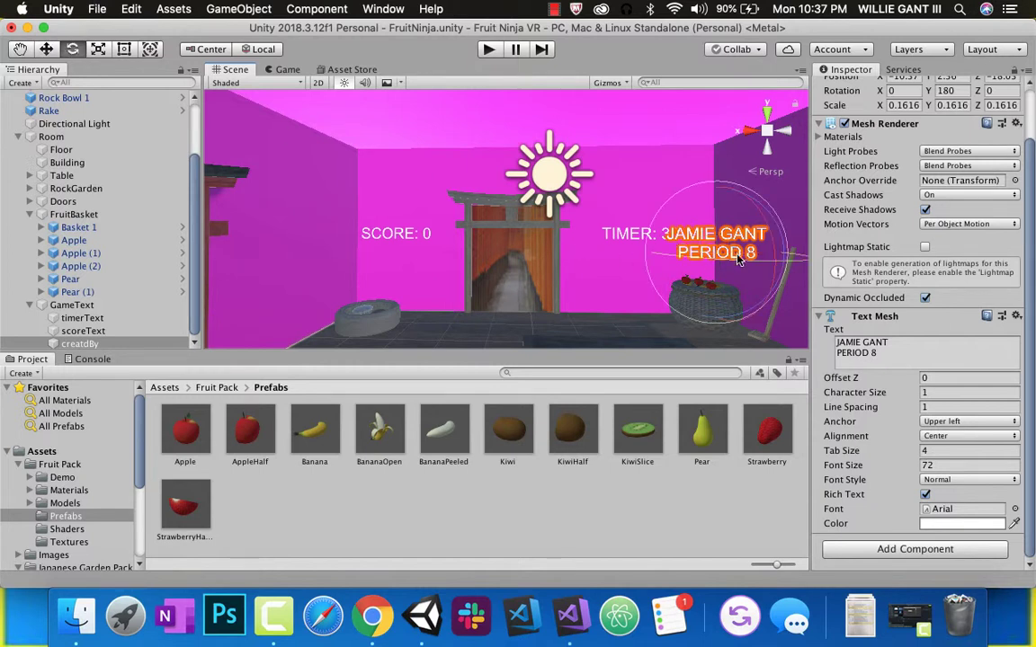
drag(738, 259, 454, 262)
click(963, 90)
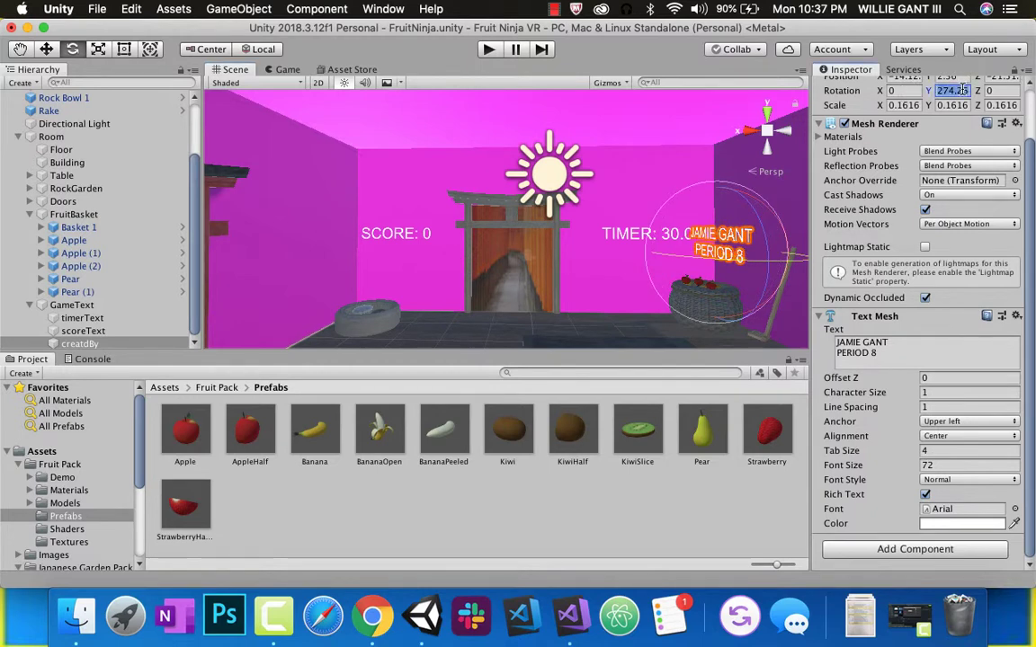
text(270)
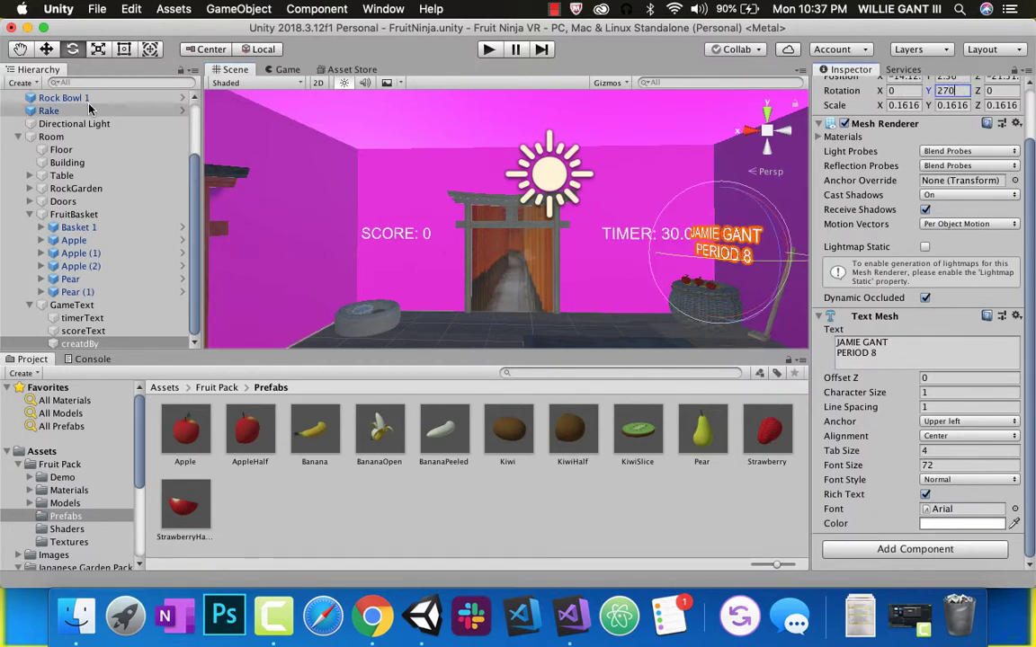
text(w)
drag(762, 261, 785, 260)
drag(746, 198, 760, 133)
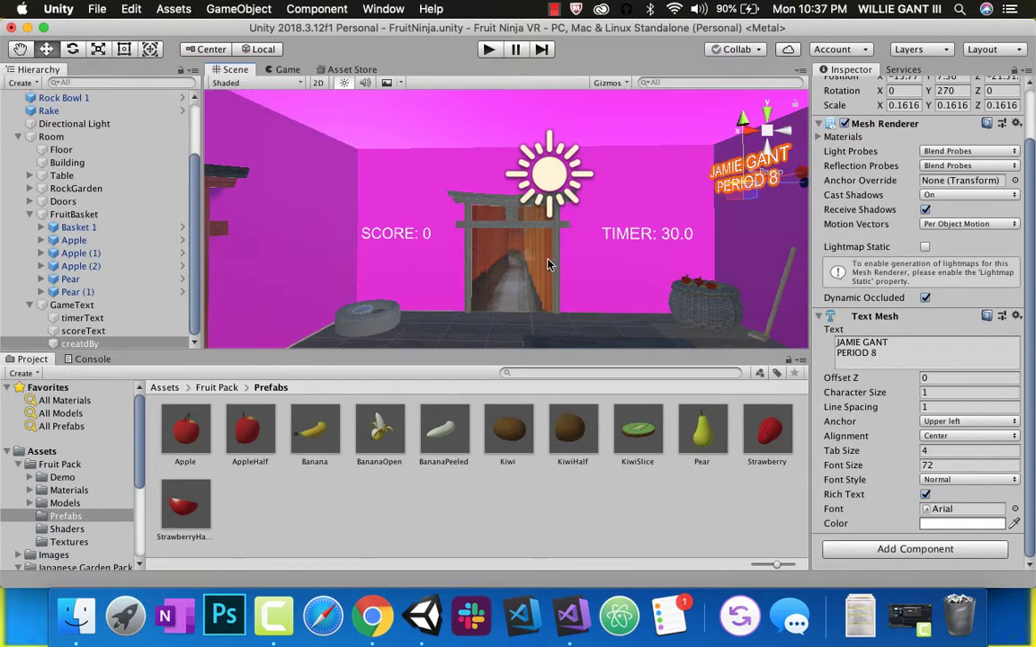
mouse_move(629, 256)
right_down()
mouse_move(684, 257)
mouse_move(616, 262)
right_up()
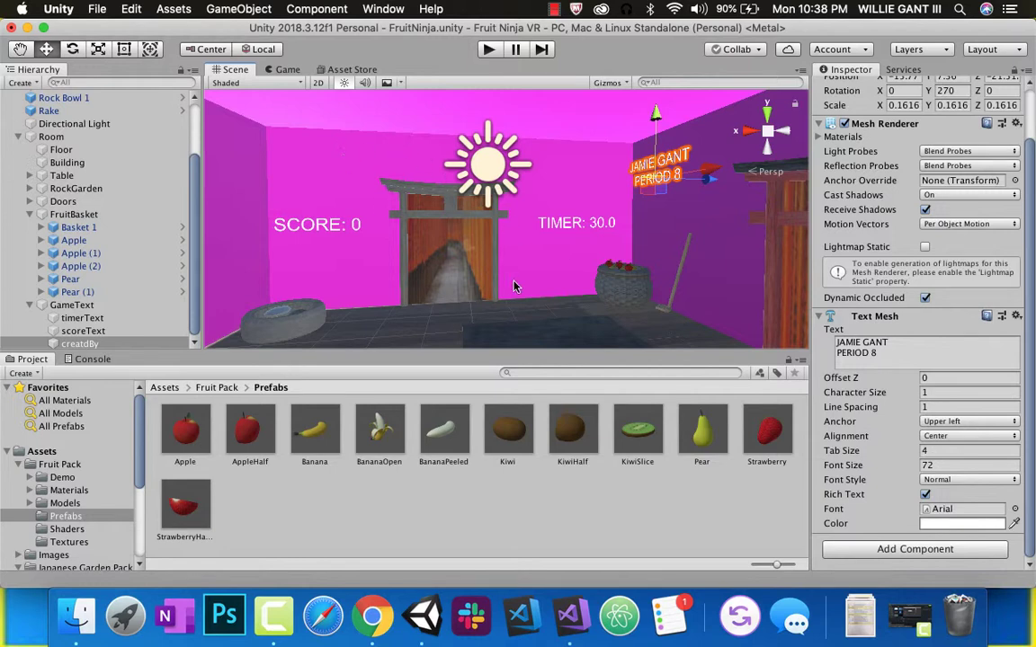
right_drag(515, 286, 441, 226)
scroll(401, 260, down, 1)
scroll(400, 261, up, 2)
Duplicate the torii door image plane as Plane (2).
click(493, 258)
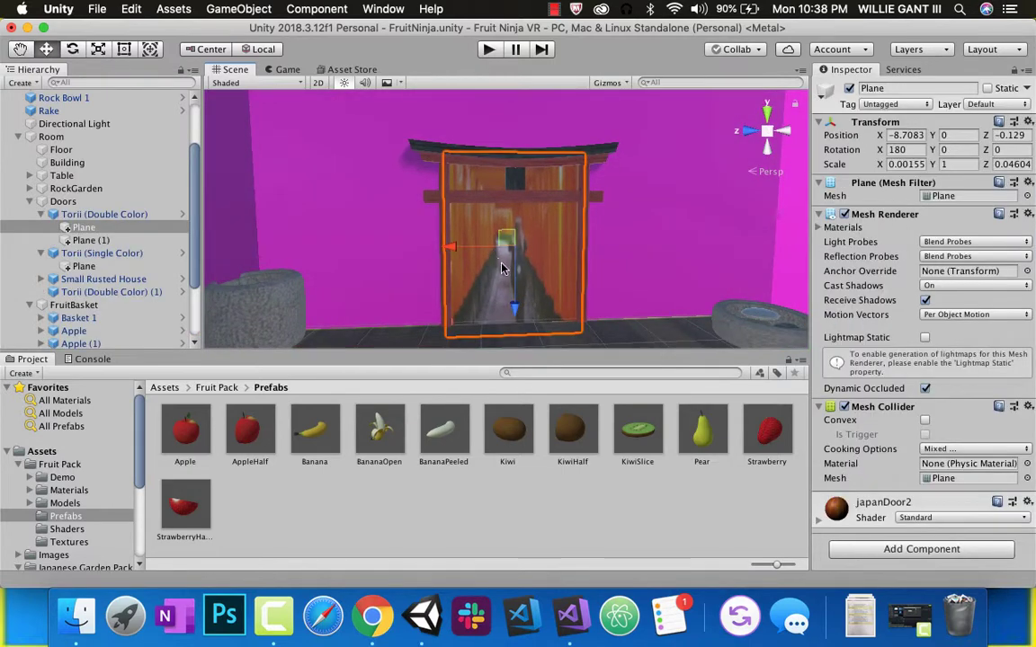
right_click(79, 231)
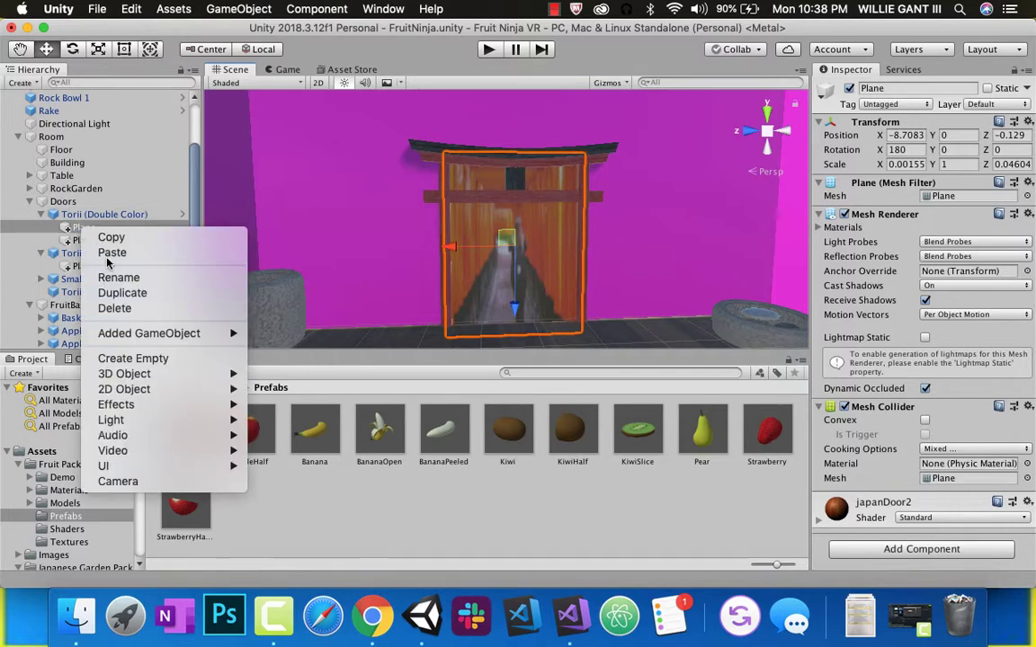
click(122, 293)
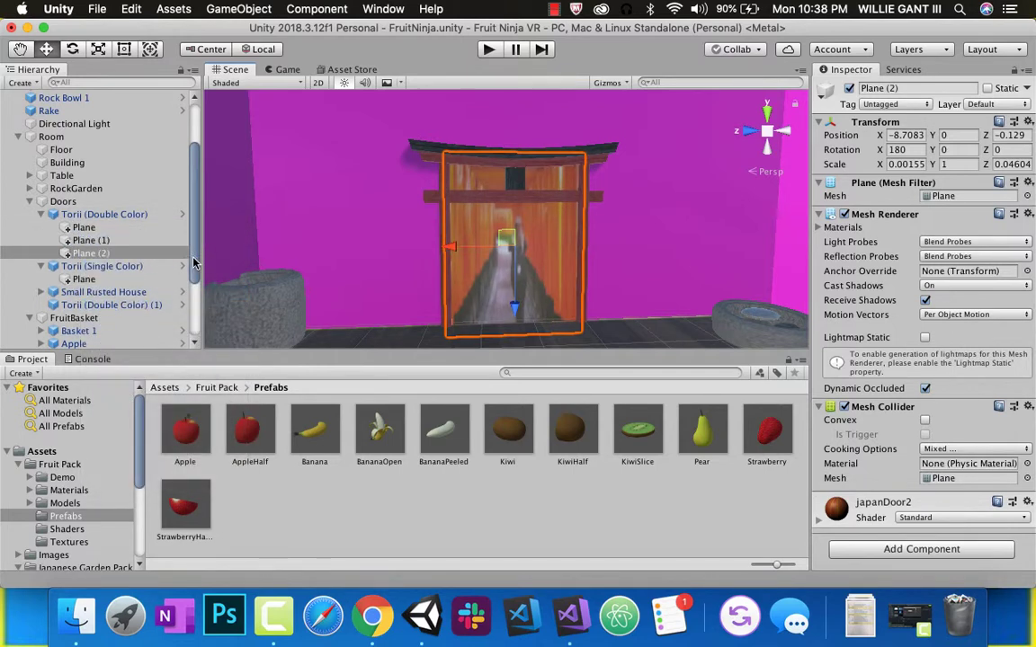
drag(192, 262, 161, 272)
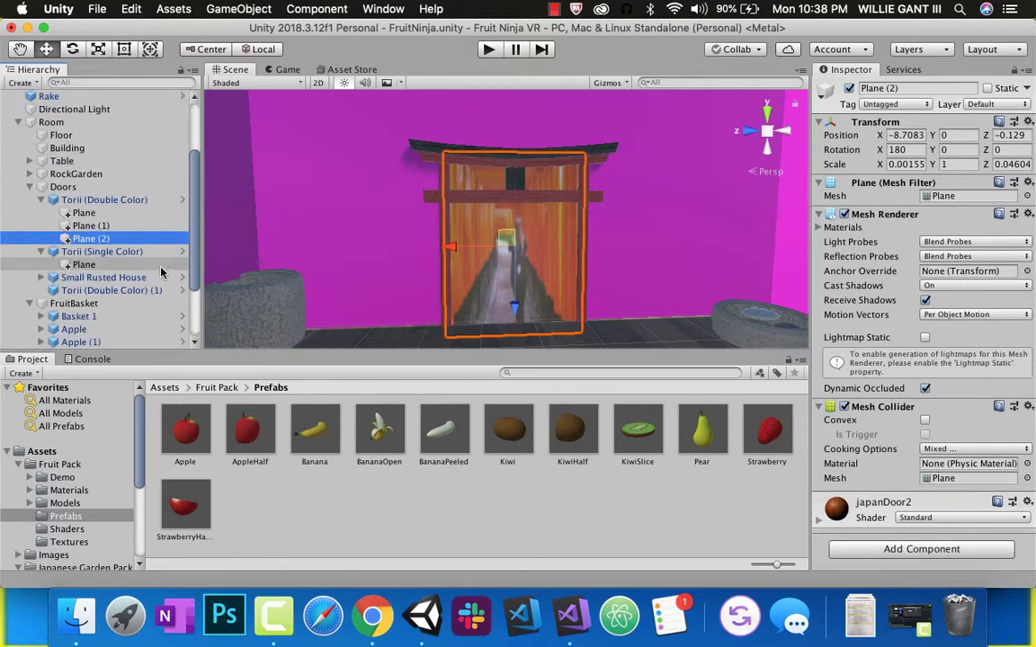
scroll(162, 273, up, 2)
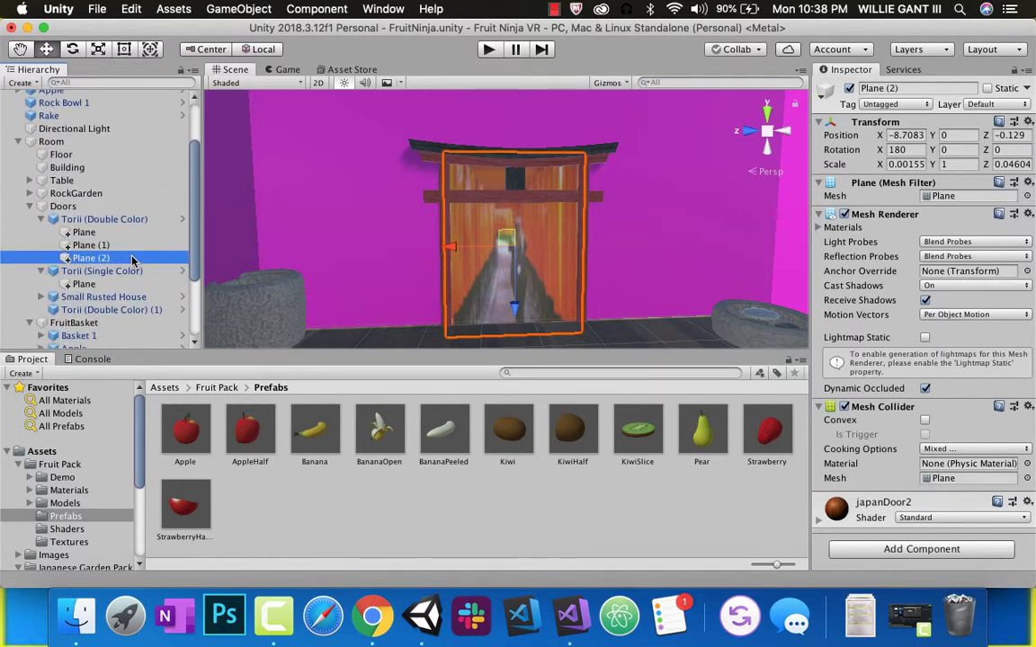
Move Plane (2) left of the torii gate and shrink it to poster size.
drag(467, 249, 295, 249)
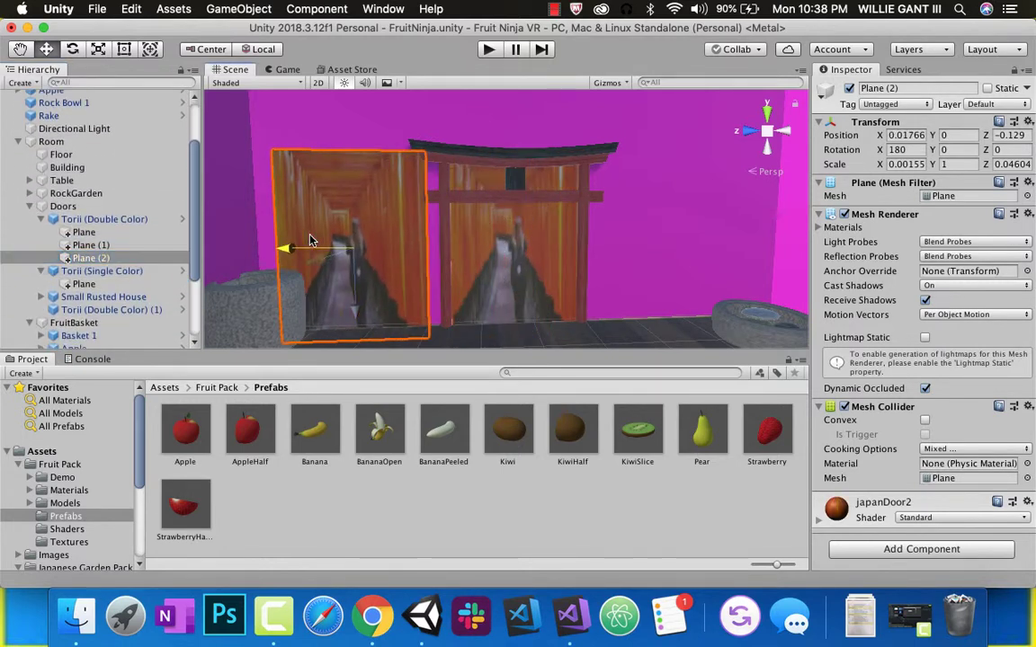
click(99, 49)
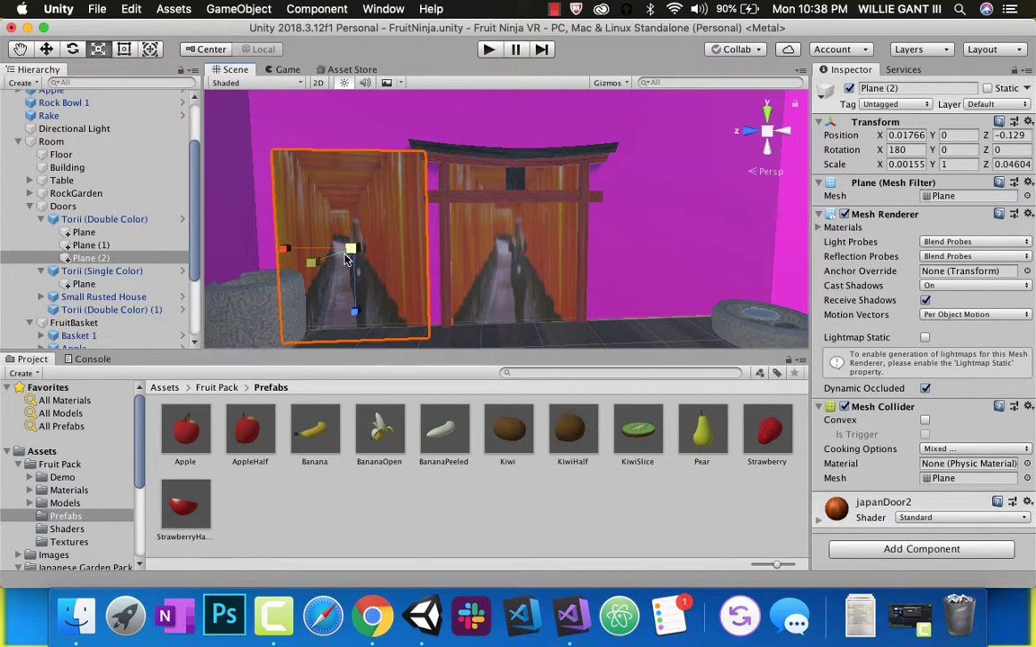
drag(354, 248, 307, 262)
Raise Plane (2) slightly and apply the japanDowntown image from Assets > Images to it.
click(47, 49)
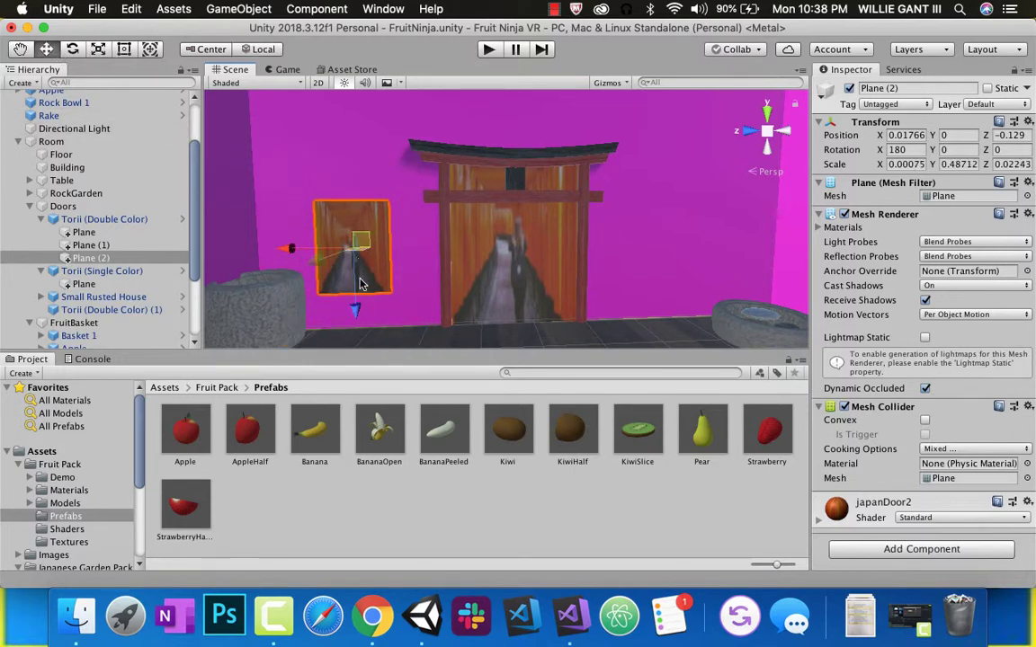
drag(354, 293, 353, 265)
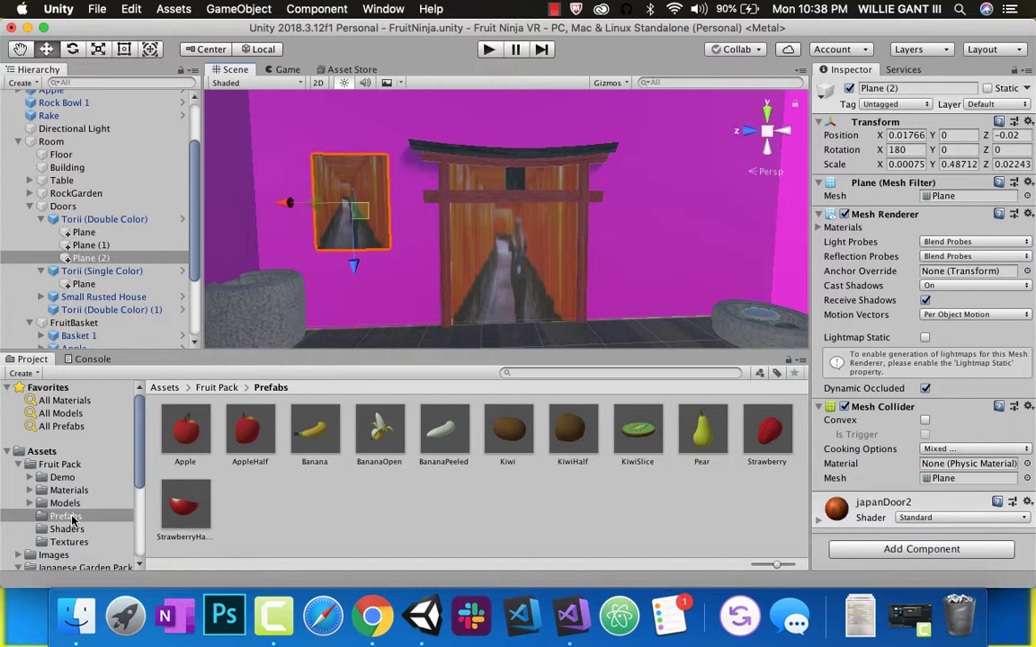
click(63, 555)
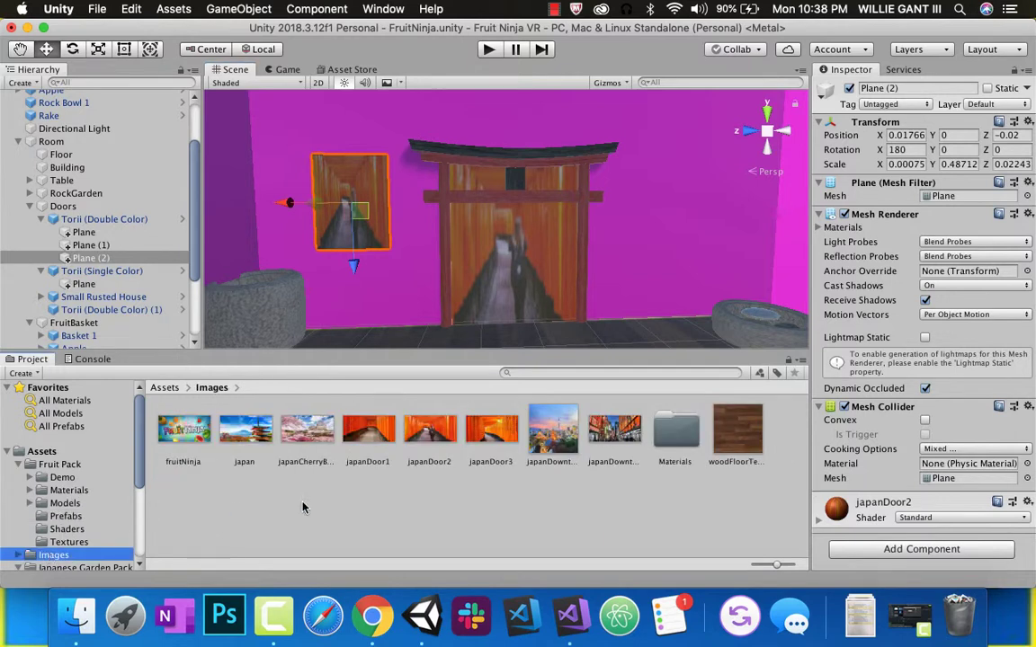
drag(321, 452, 490, 454)
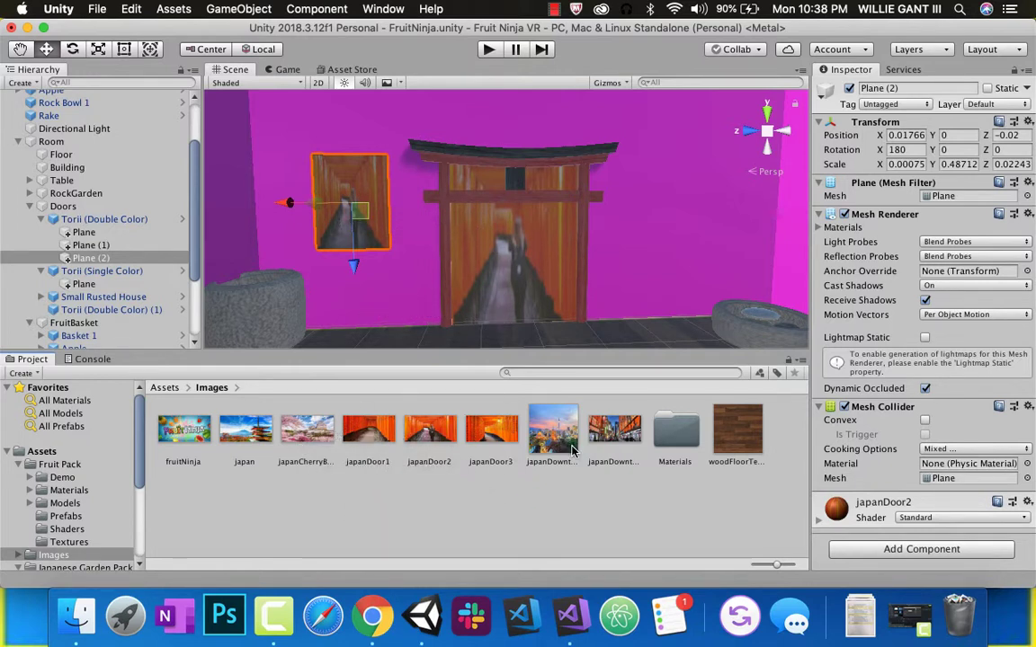
drag(569, 440, 357, 243)
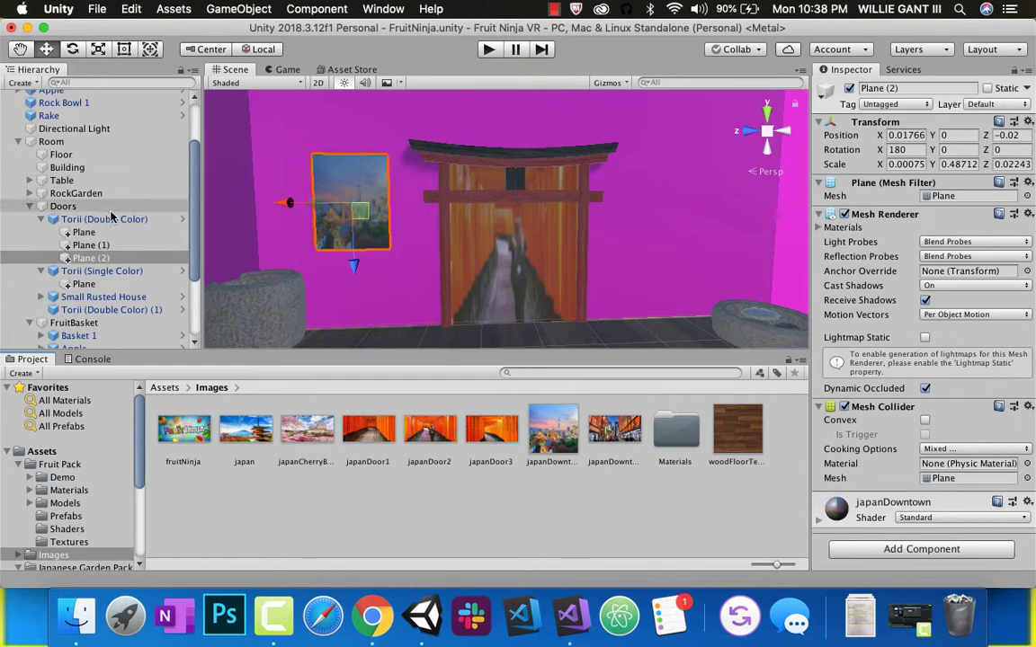
click(178, 259)
scroll(153, 270, down, 5)
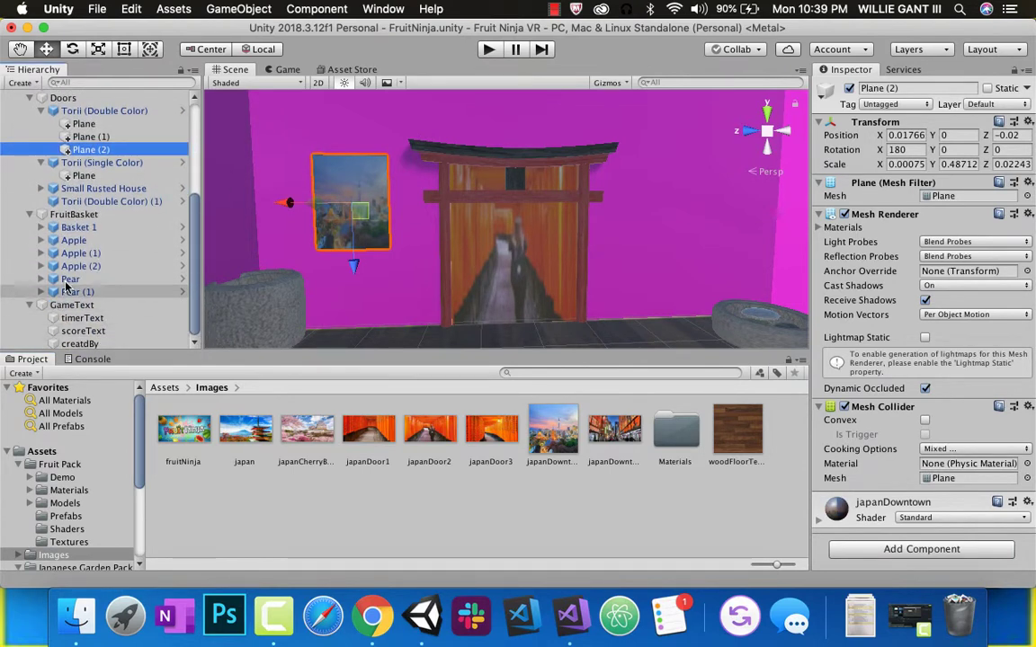
scroll(27, 274, up, 3)
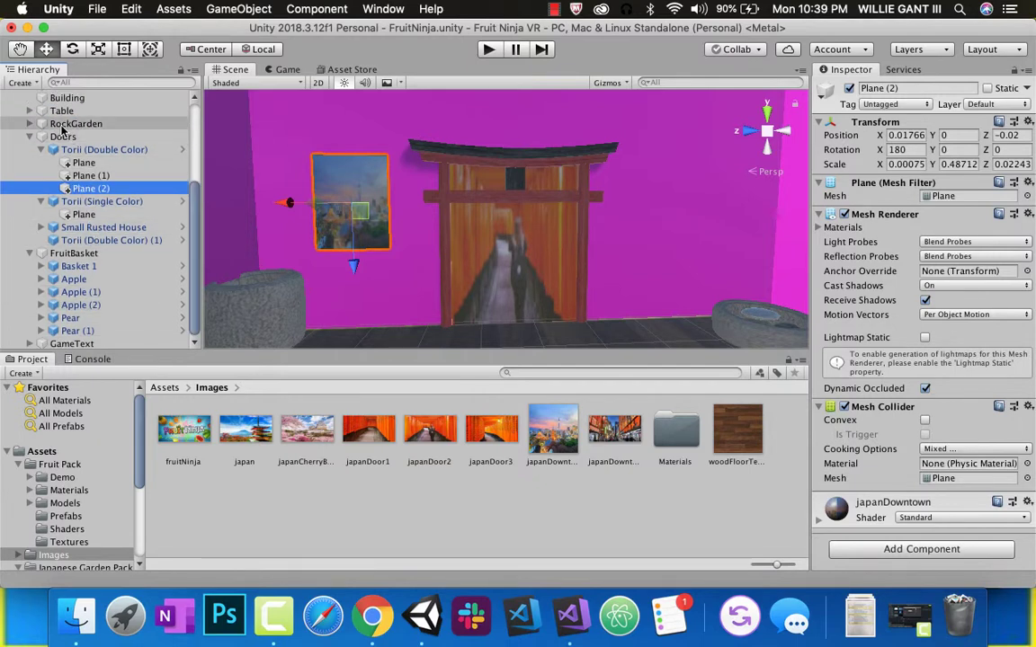
scroll(52, 149, up, 5)
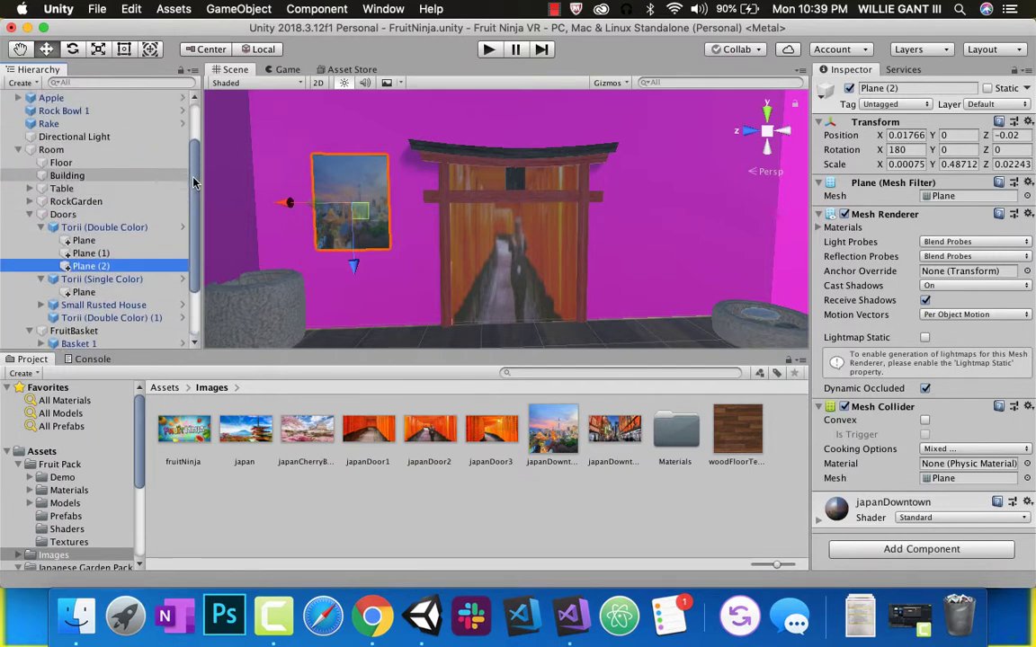
Create an empty Posters object under Room and move Plane (2) into it.
right_click(47, 151)
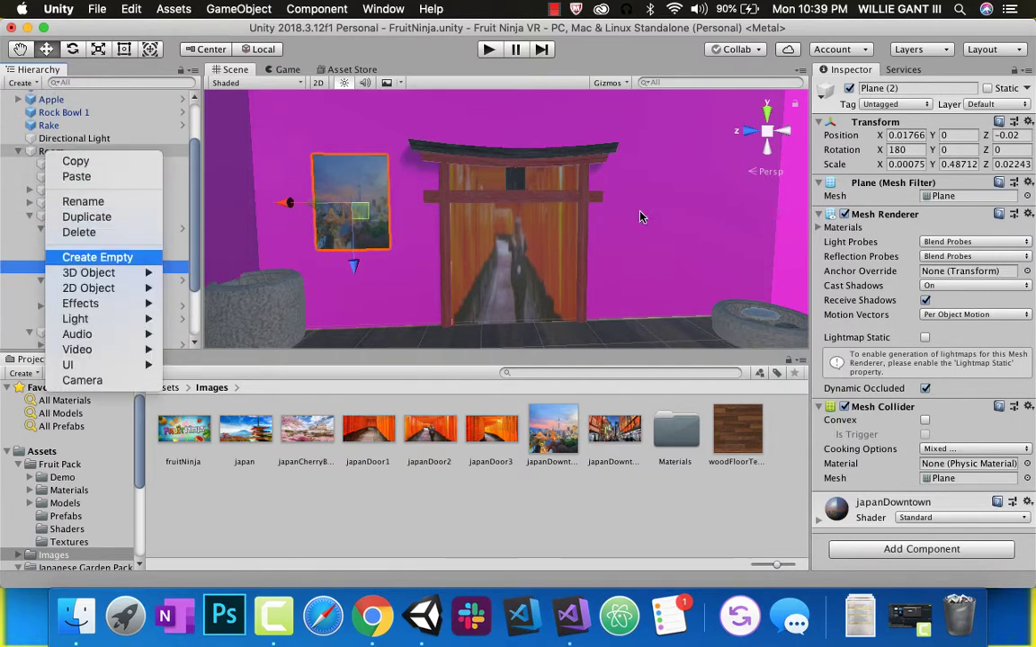
click(97, 257)
click(902, 88)
text(F)
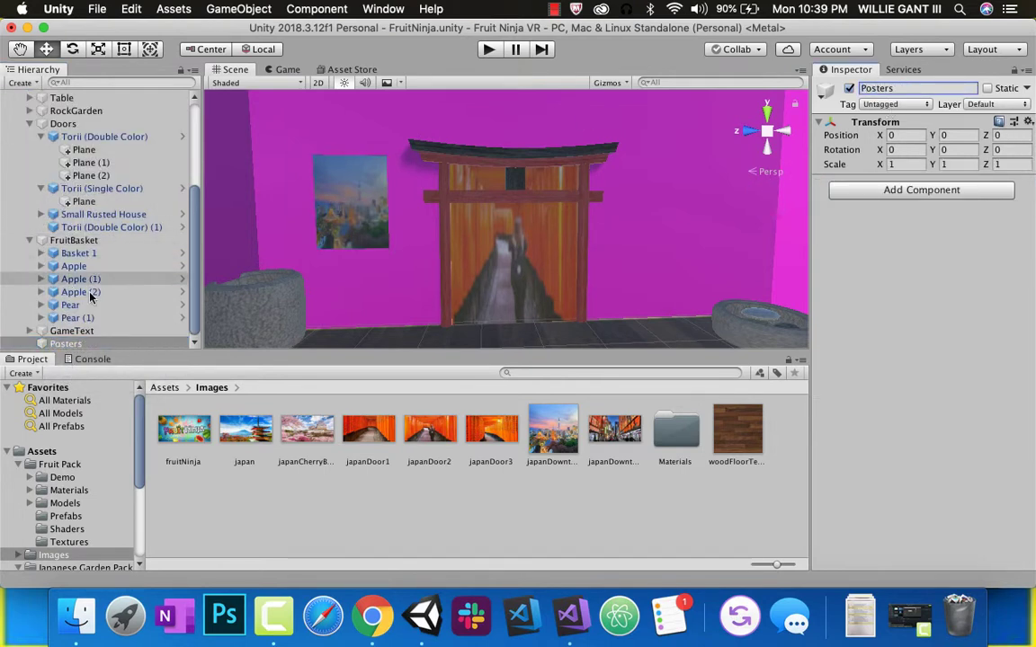
click(357, 213)
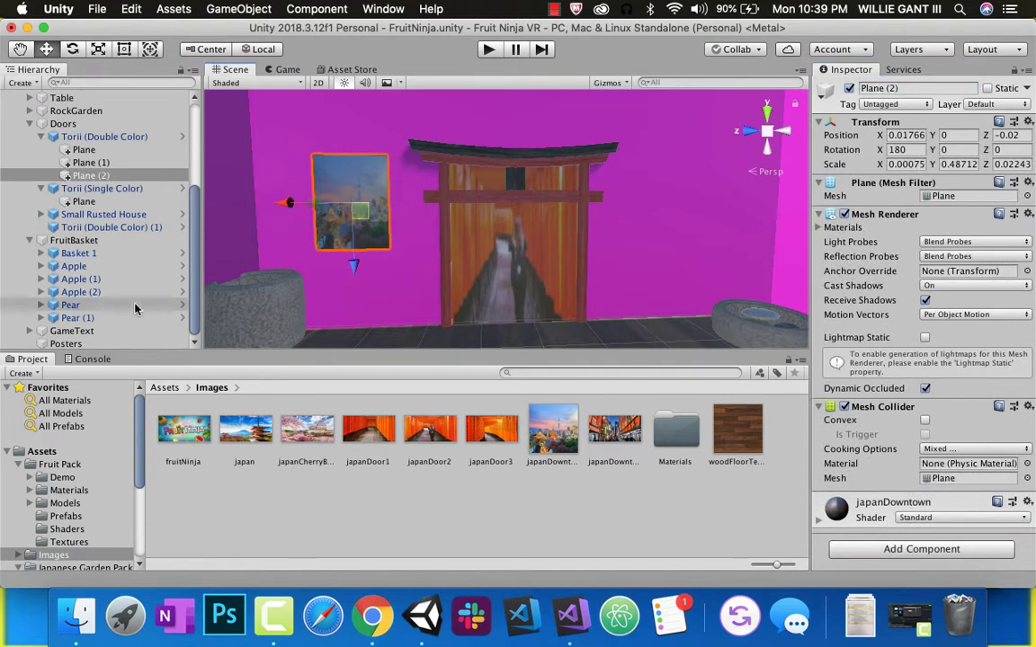
drag(90, 175, 81, 342)
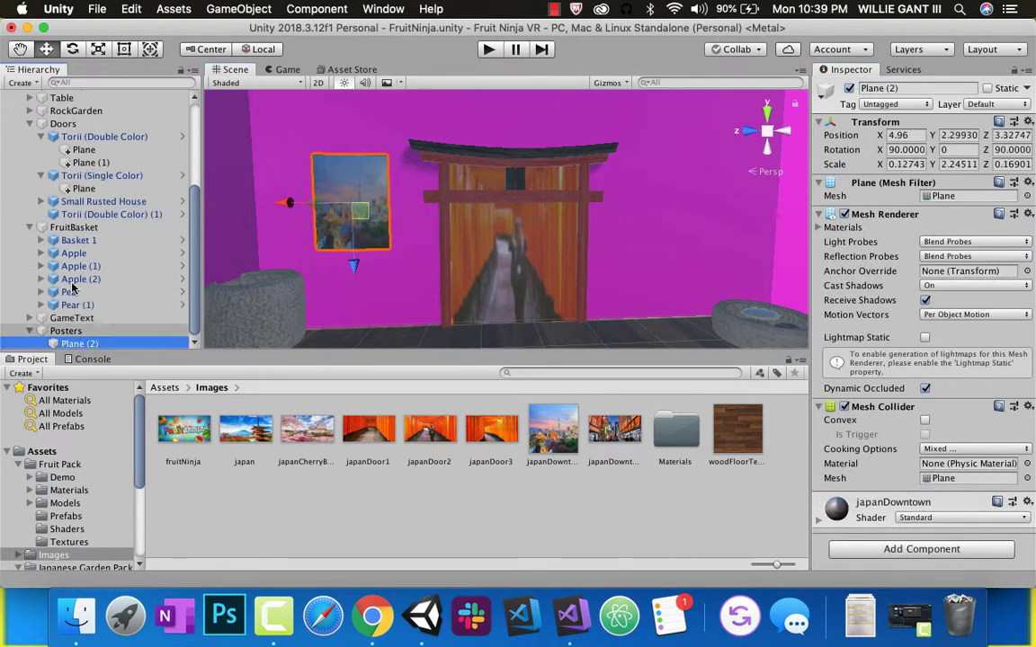
click(29, 123)
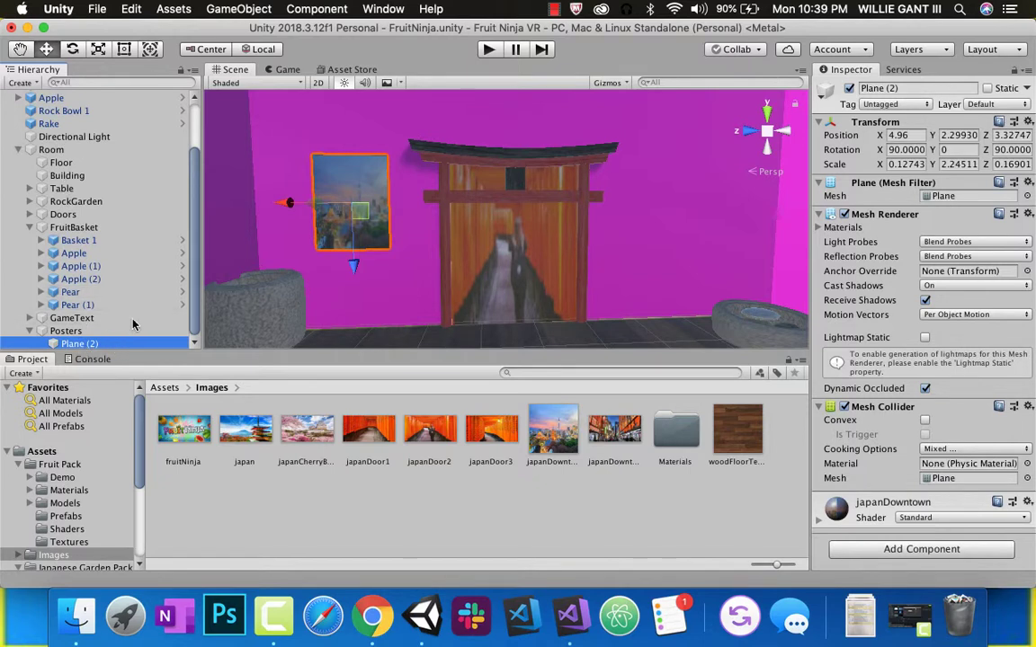
Duplicate the poster as Plane (3), move it right of the gate, and apply the japan image.
right_click(84, 343)
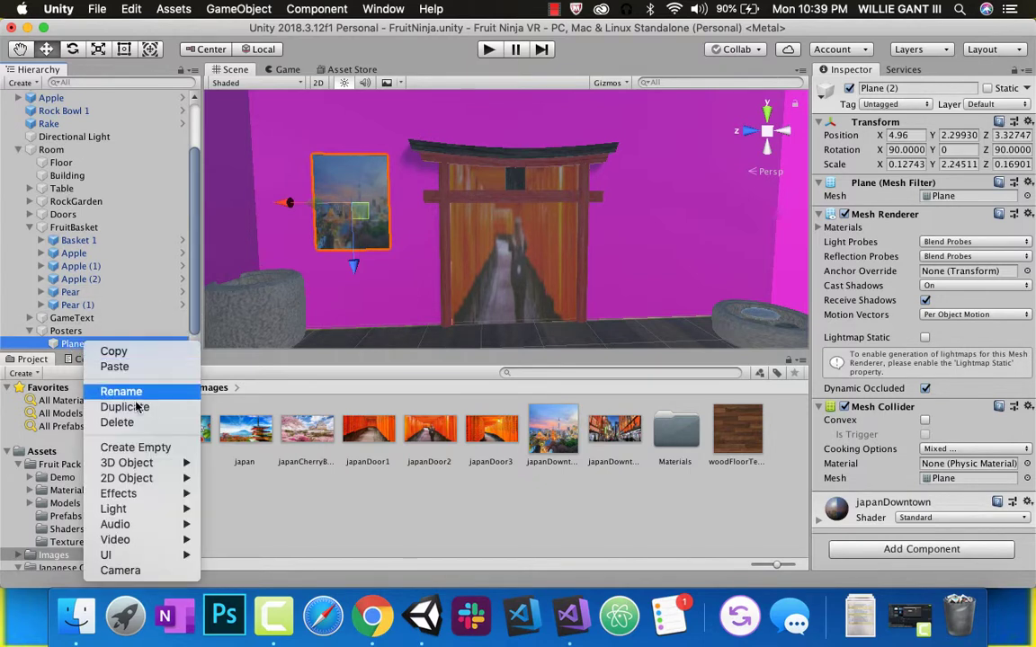
click(125, 406)
drag(297, 205, 685, 241)
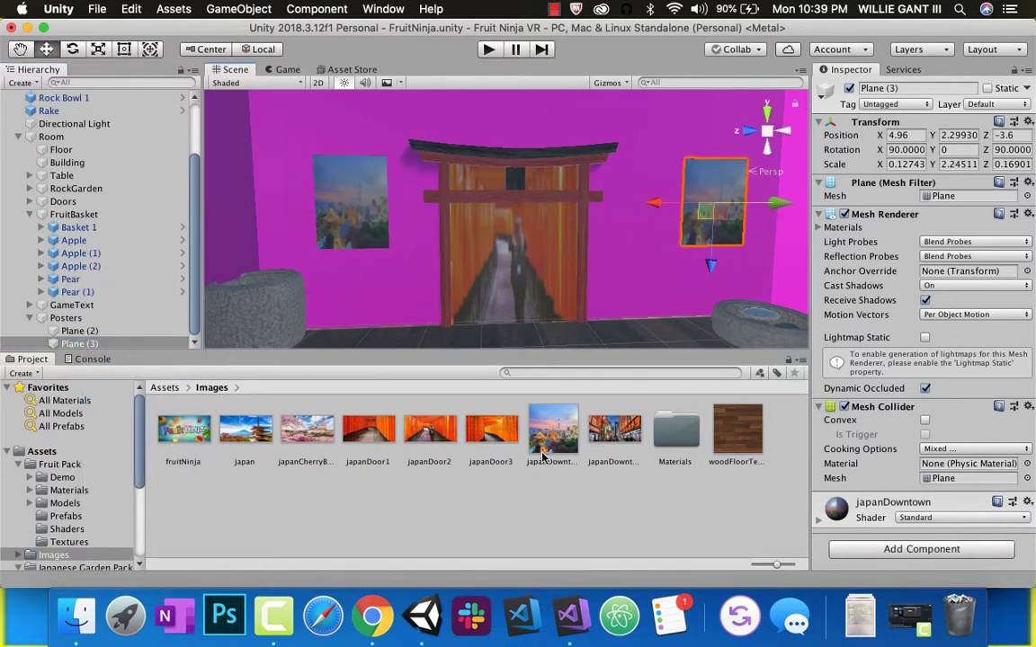
drag(553, 454, 348, 209)
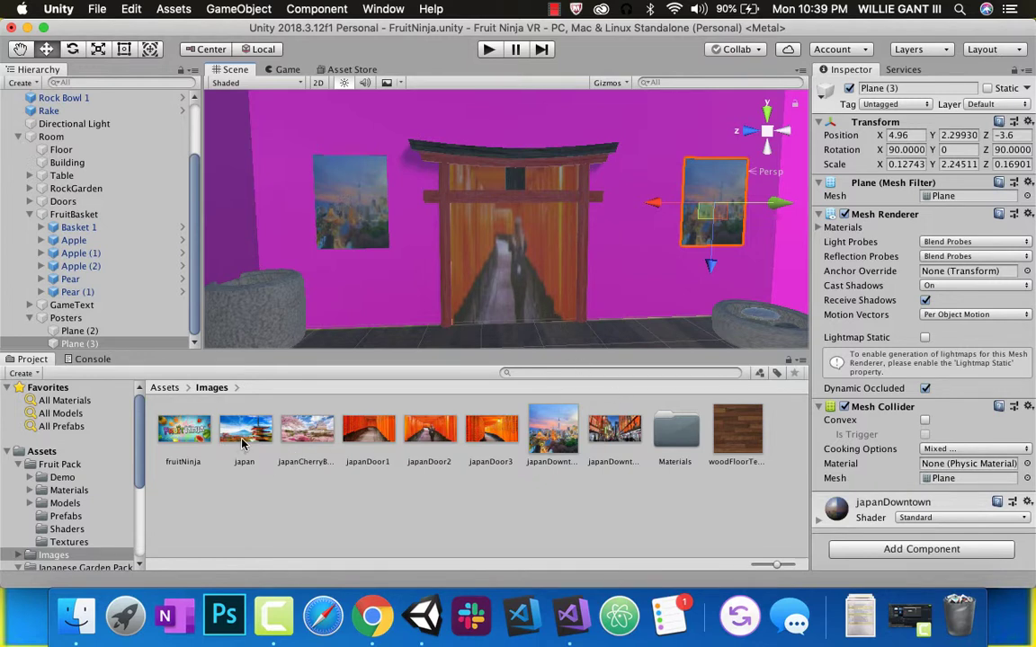
drag(244, 430, 677, 223)
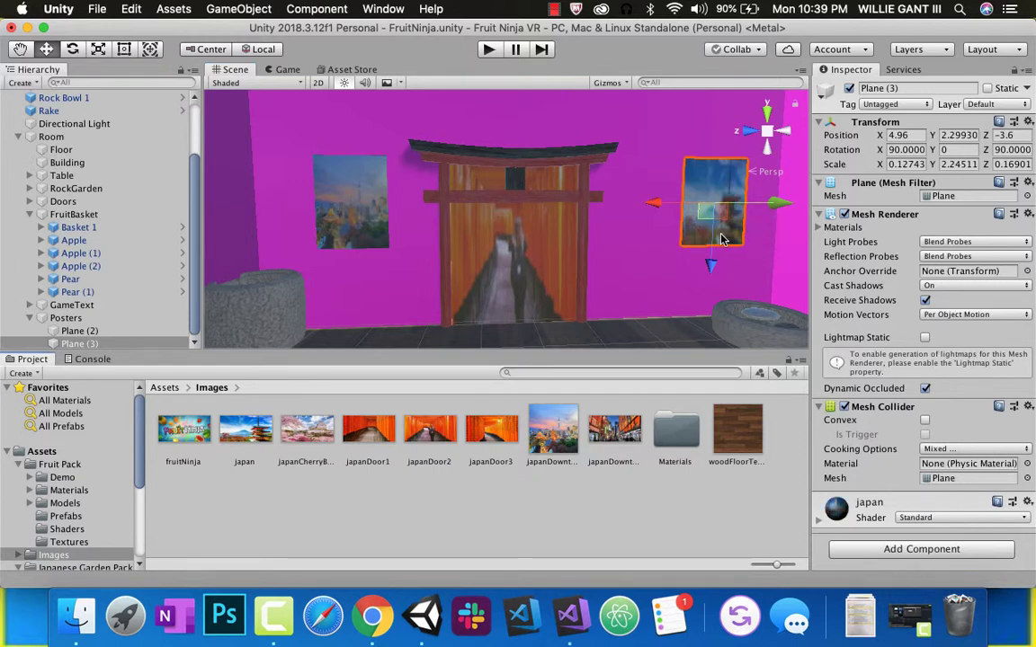
Widen the Japan poster and slide it closer to the torii gate.
click(98, 48)
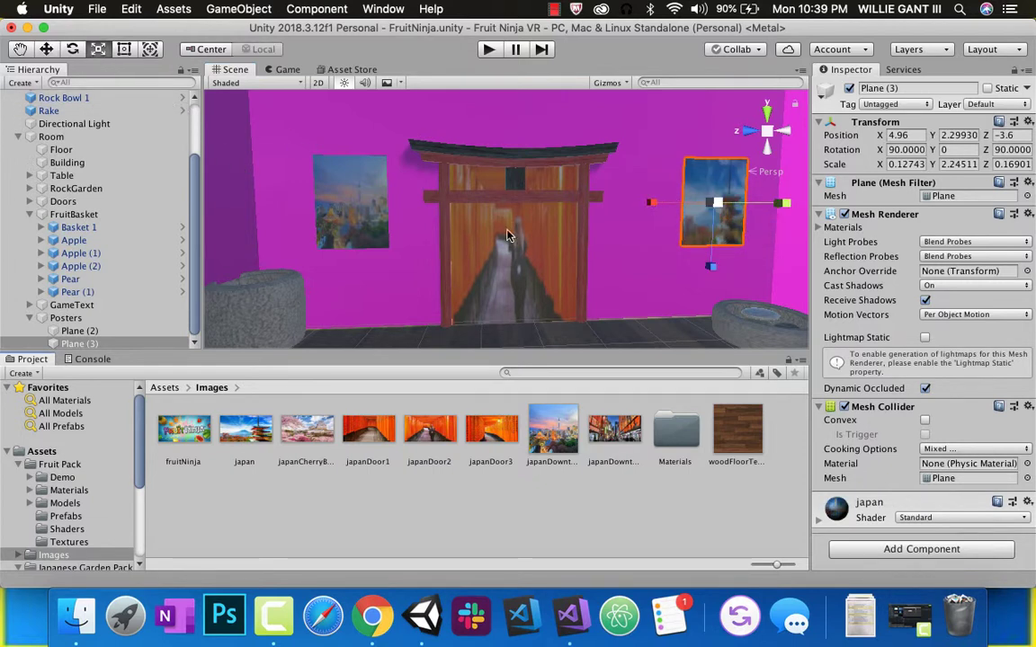
drag(653, 205, 551, 204)
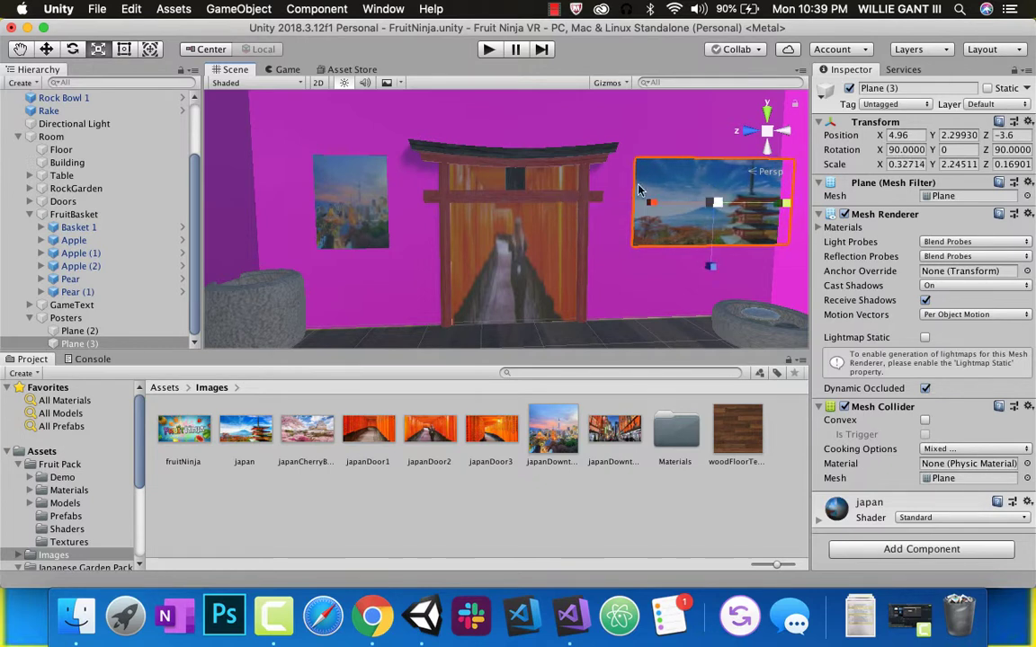
click(46, 48)
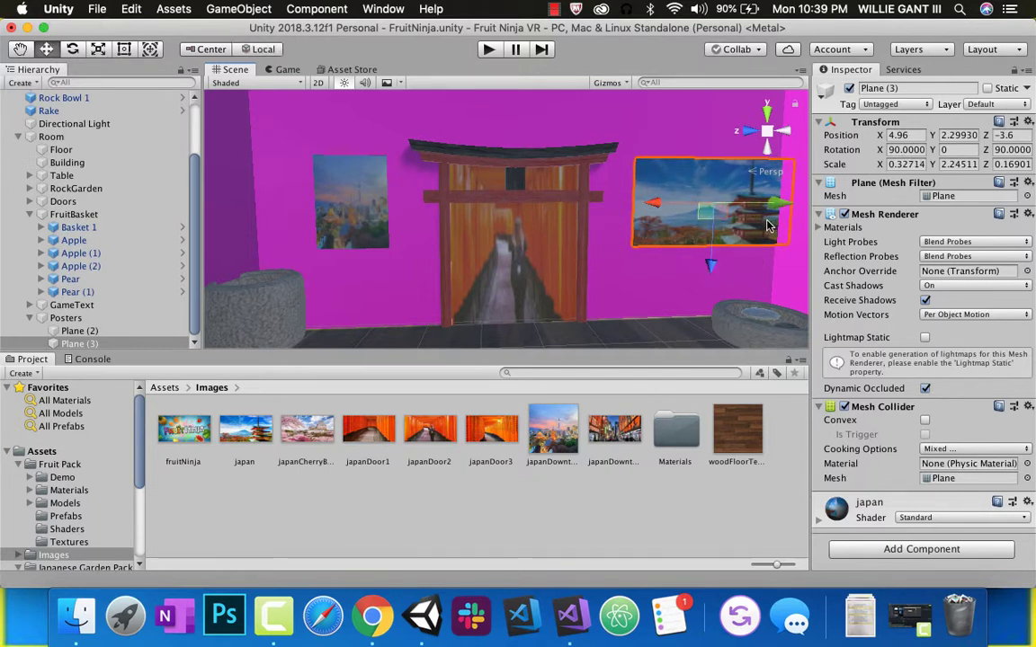
drag(761, 210, 744, 208)
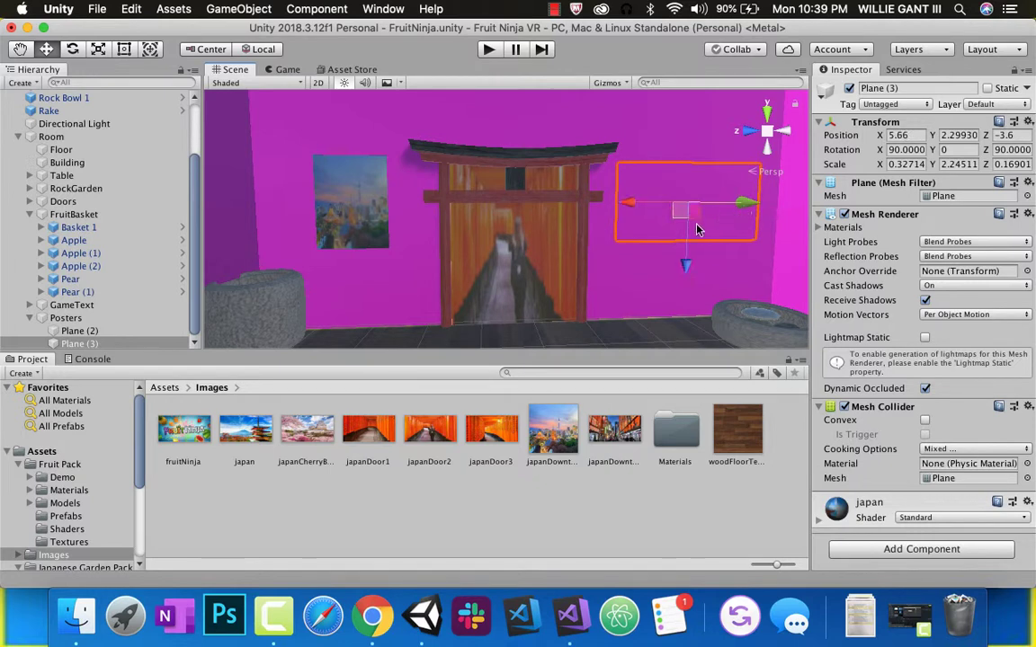
key(super+z)
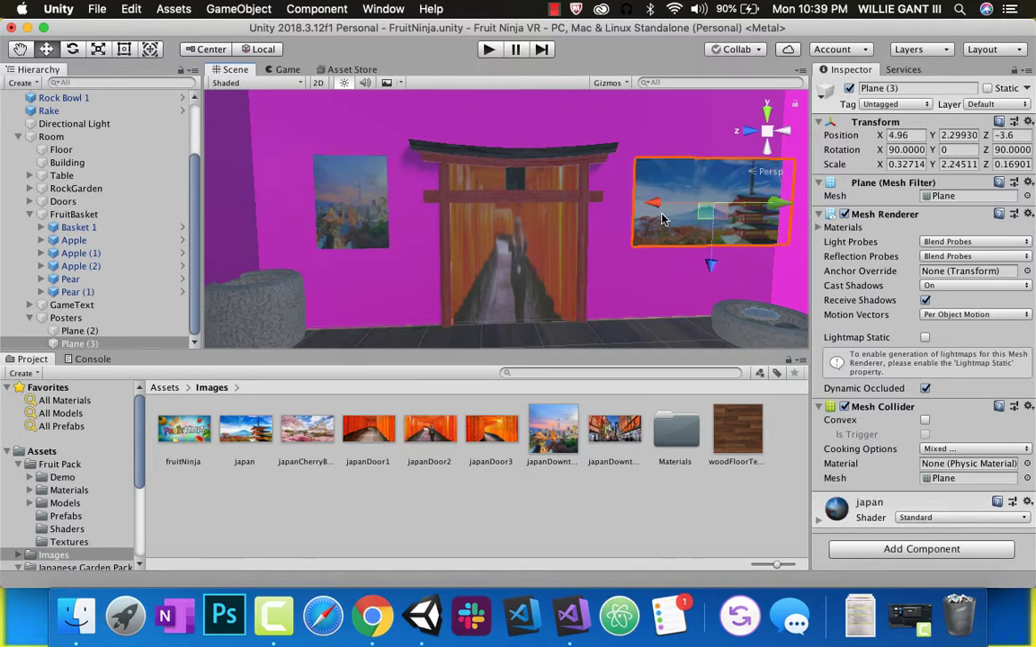
drag(652, 210, 594, 228)
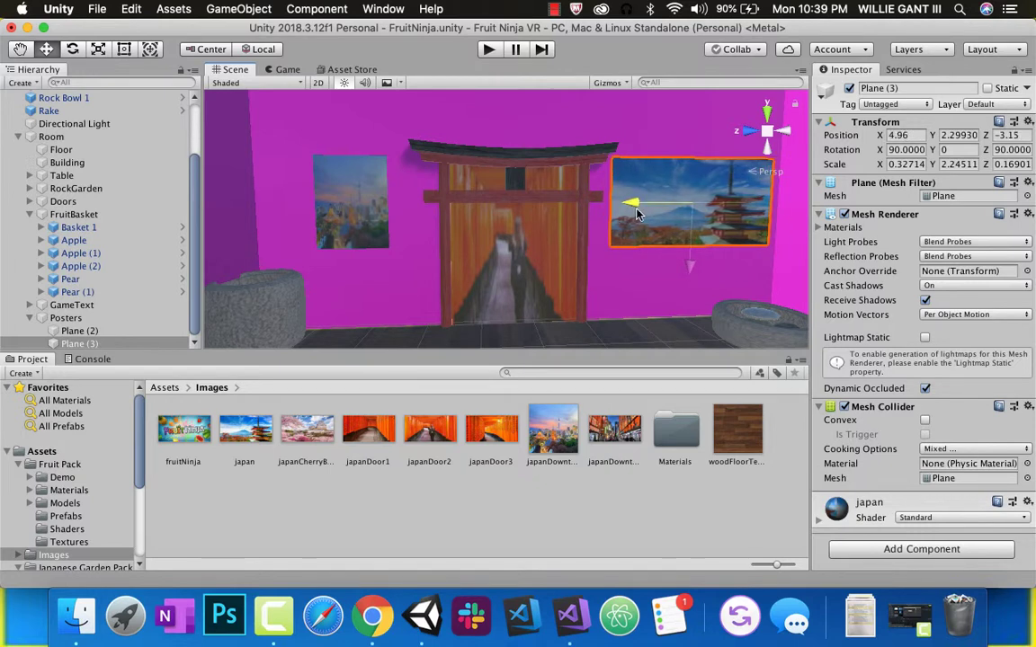
Widen the left downtown poster, Plane (2).
click(326, 196)
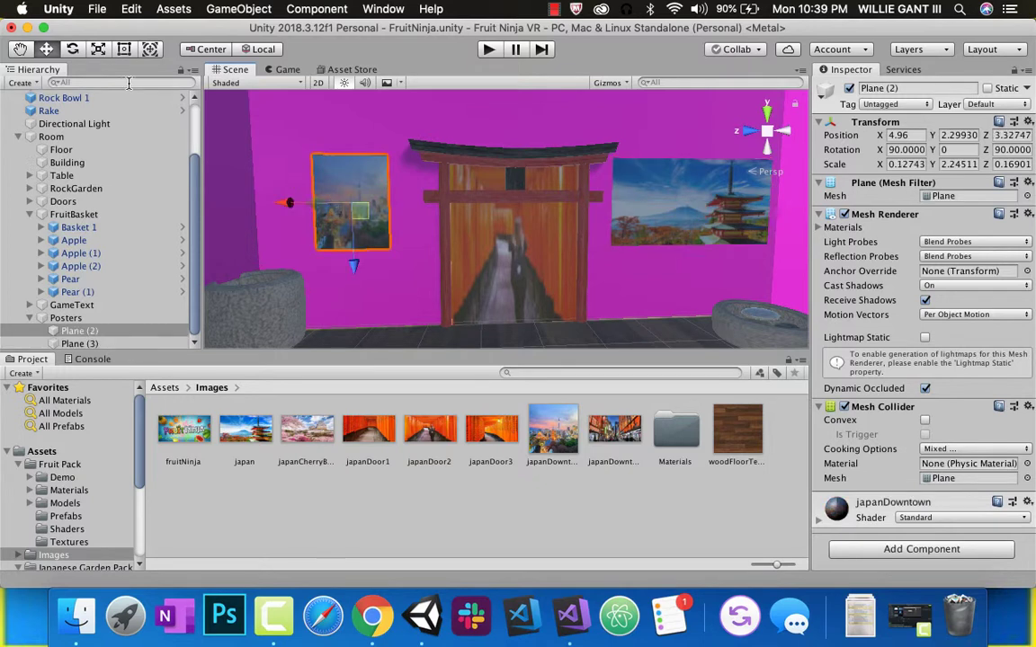
click(98, 50)
mouse_move(282, 206)
mouse_down()
mouse_move(225, 206)
mouse_move(279, 204)
mouse_up()
click(45, 50)
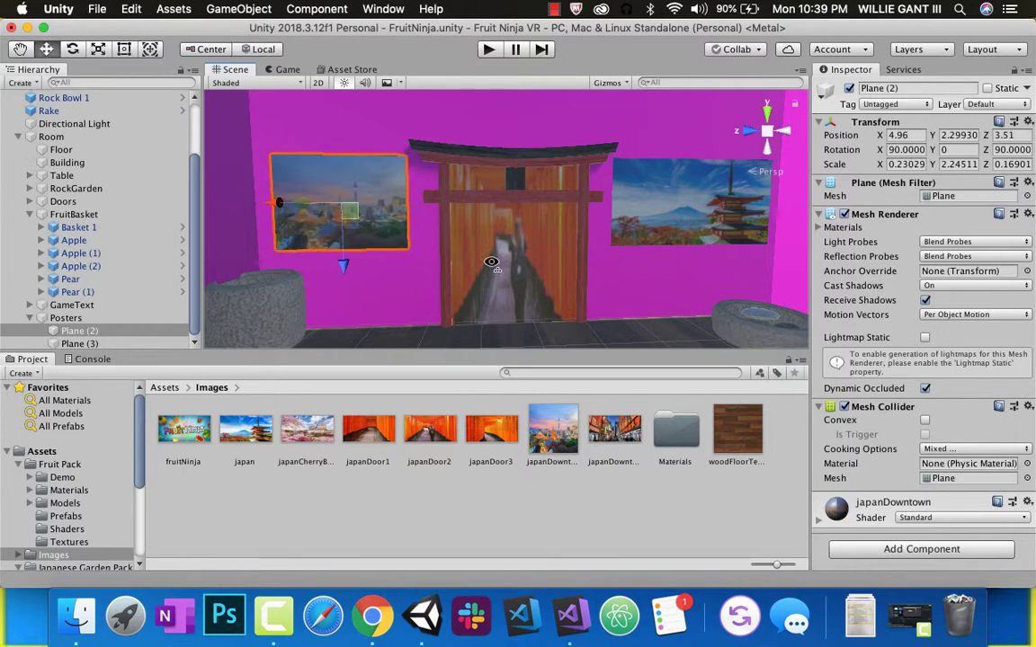
alt+drag(491, 262, 774, 224)
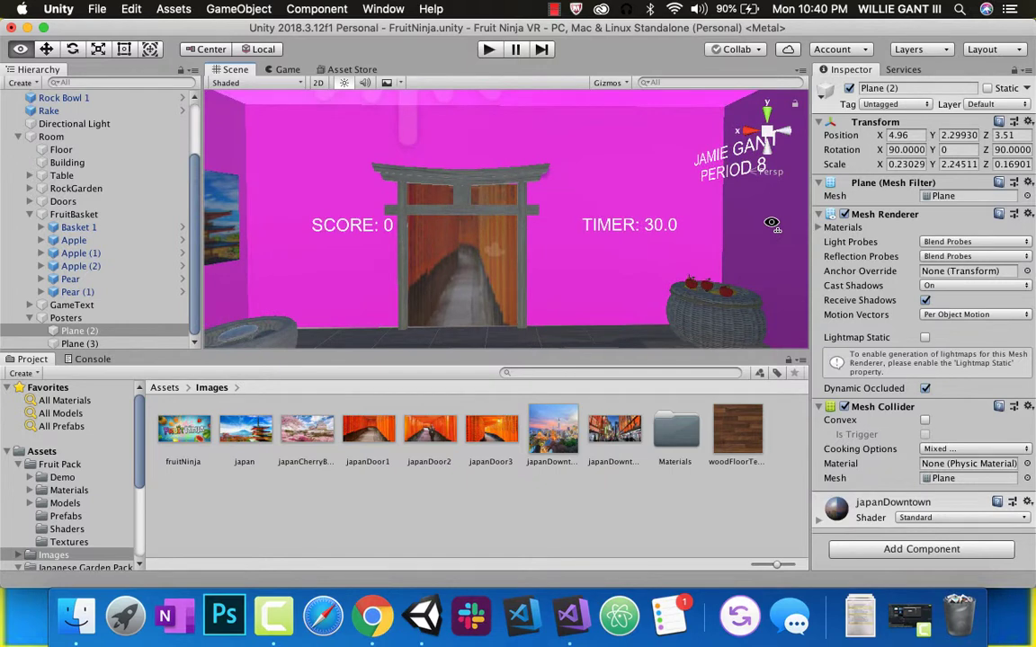
Duplicate the gate's door plane and move the copy into the Posters group.
click(458, 284)
right_click(83, 266)
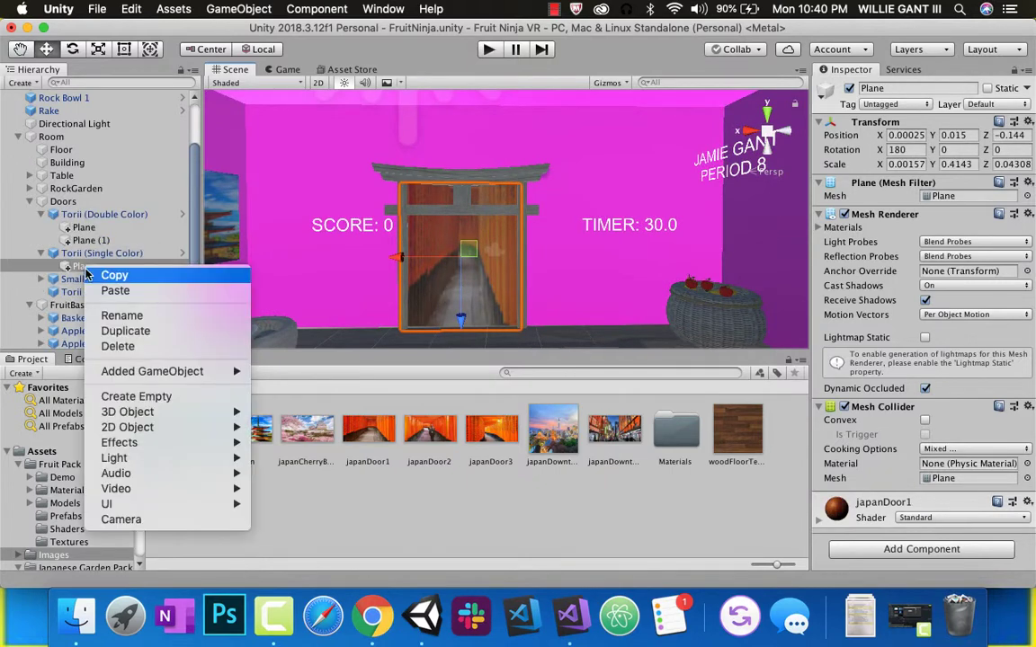
click(125, 333)
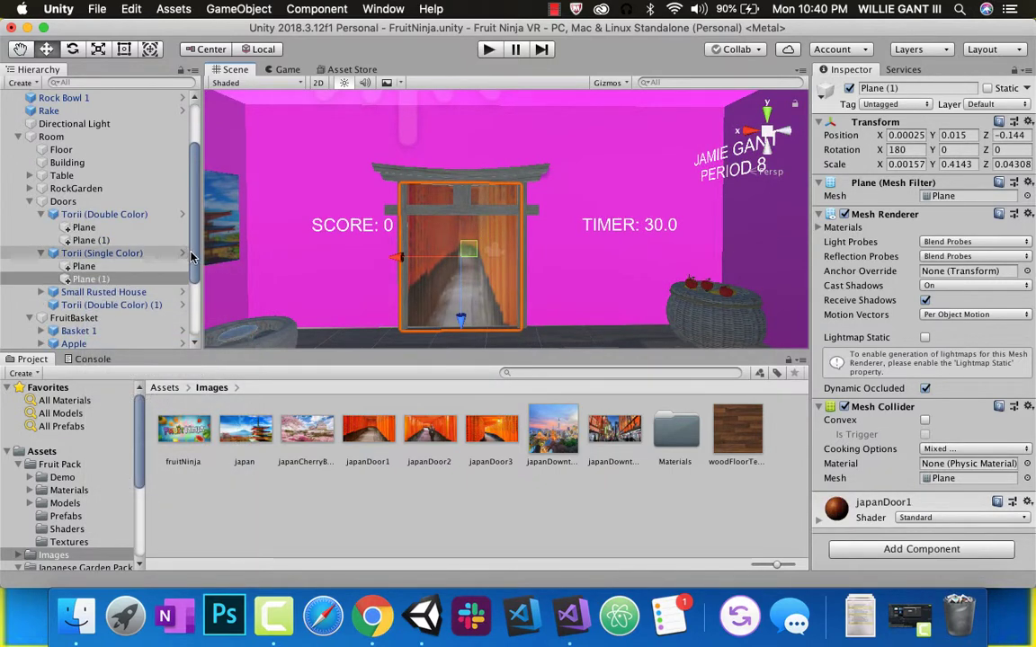
scroll(184, 336, down, 5)
scroll(180, 238, up, 3)
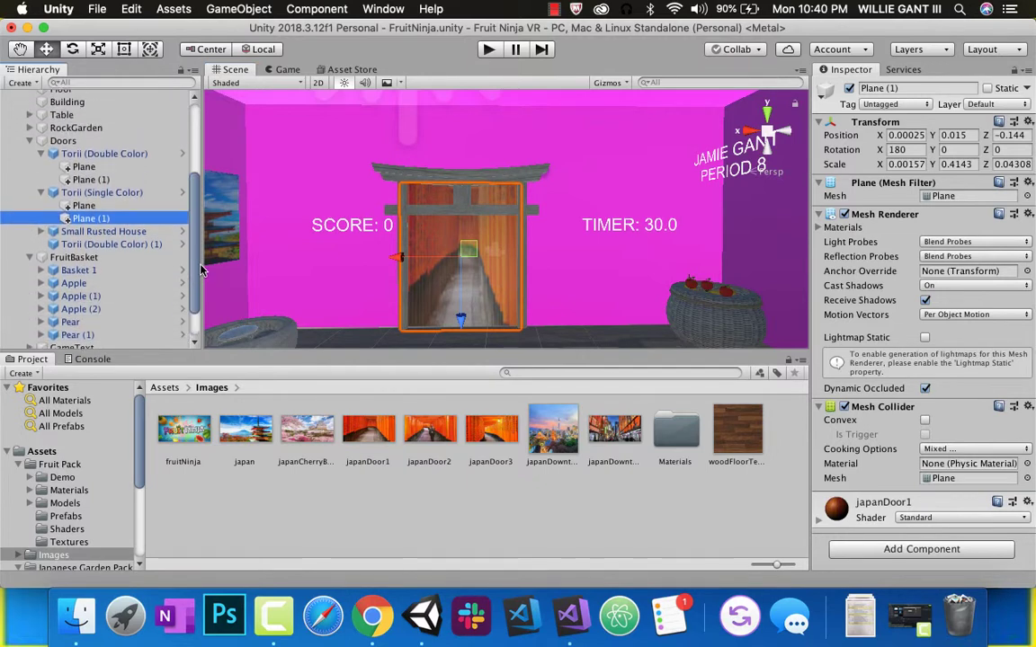
scroll(189, 297, down, 3)
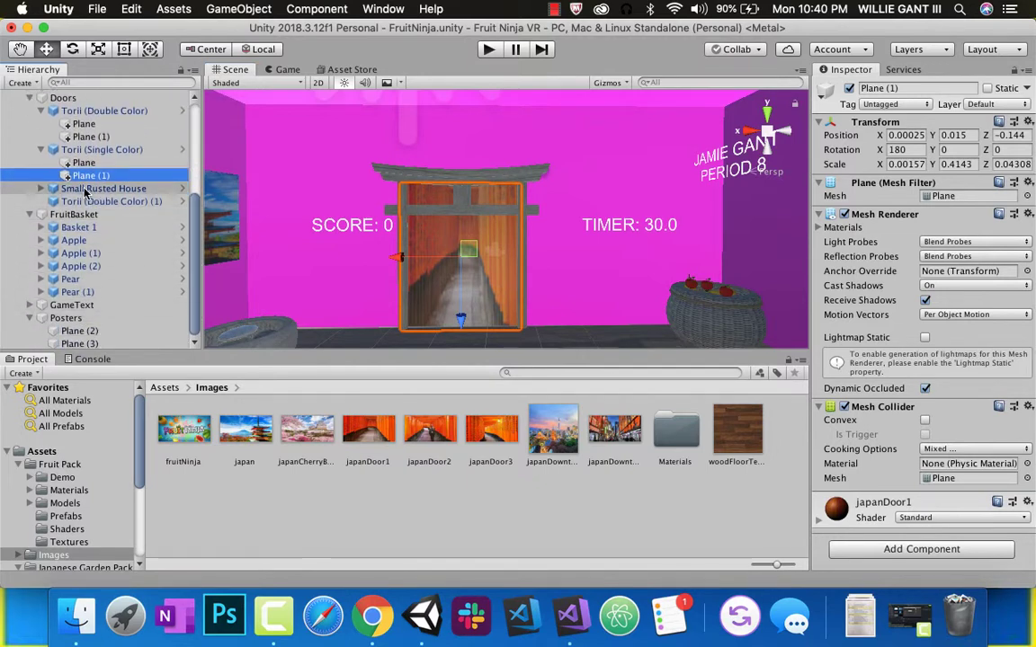
drag(82, 175, 68, 320)
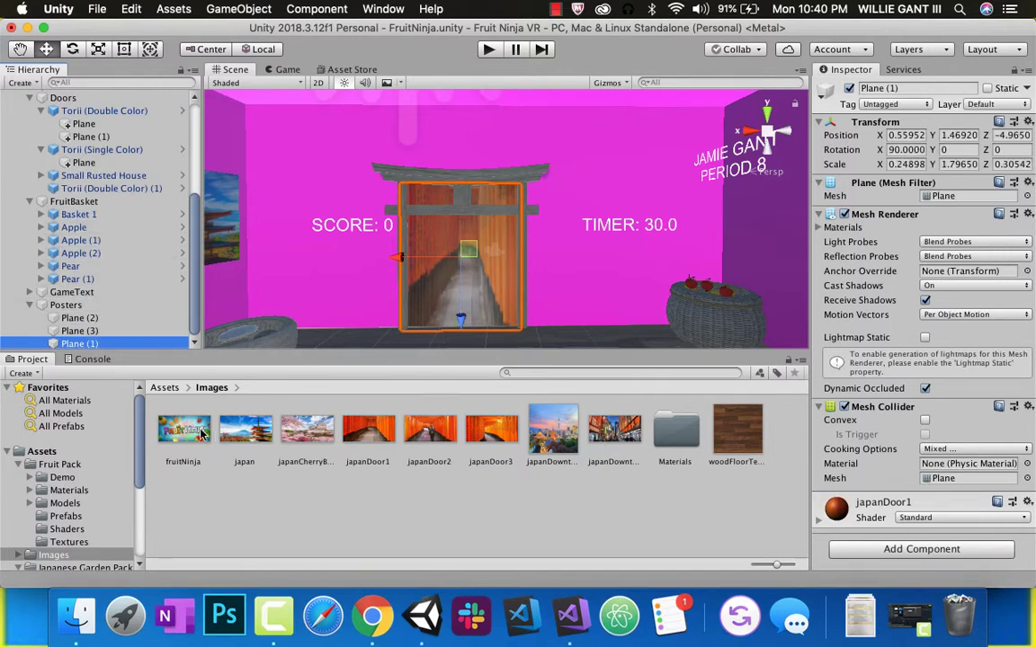
Apply the fruitNinja image to the copied plane and slide it beside the gate.
drag(201, 434, 485, 301)
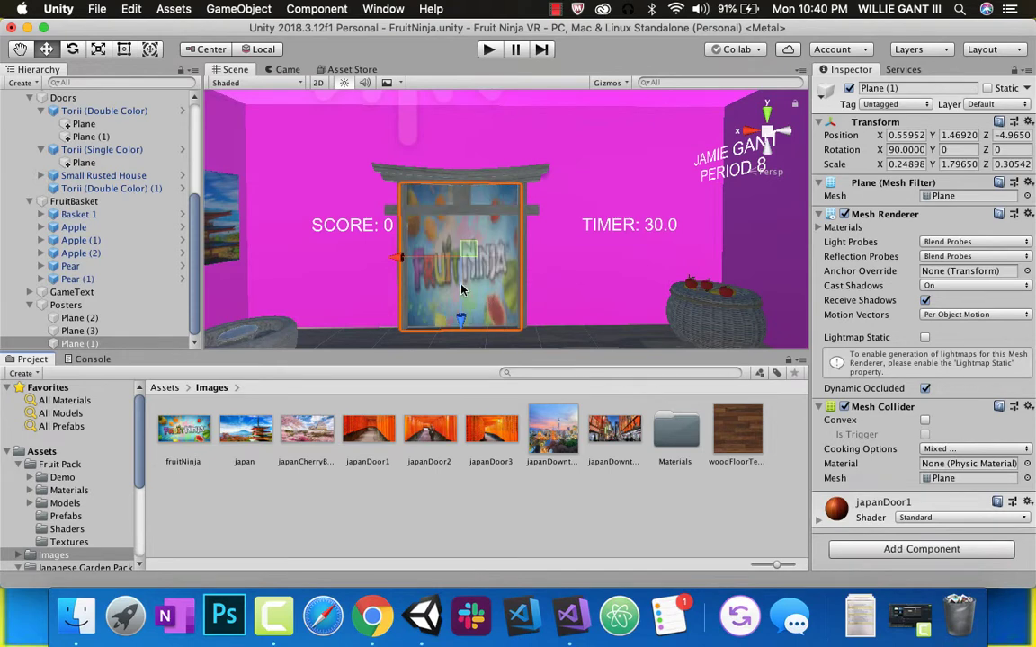
text(2.97)
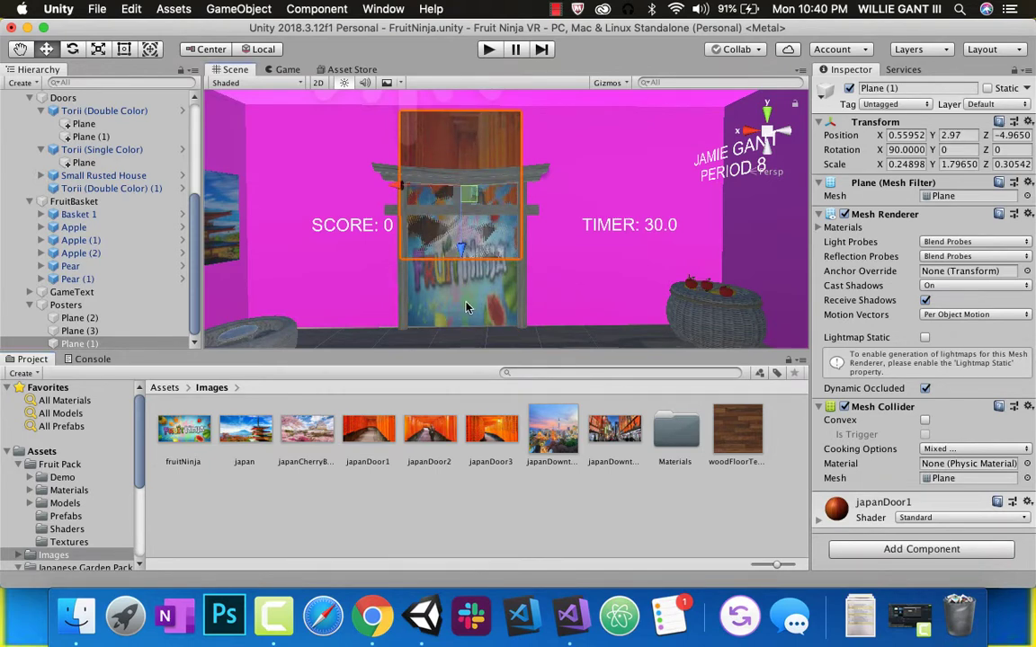
key(super+z)
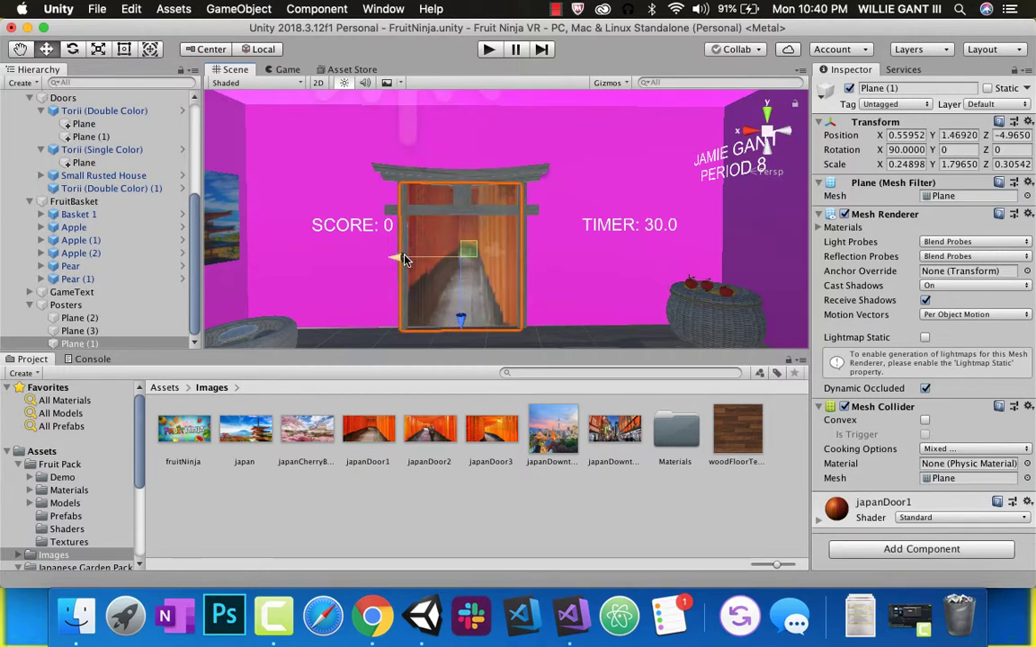
drag(398, 259, 534, 258)
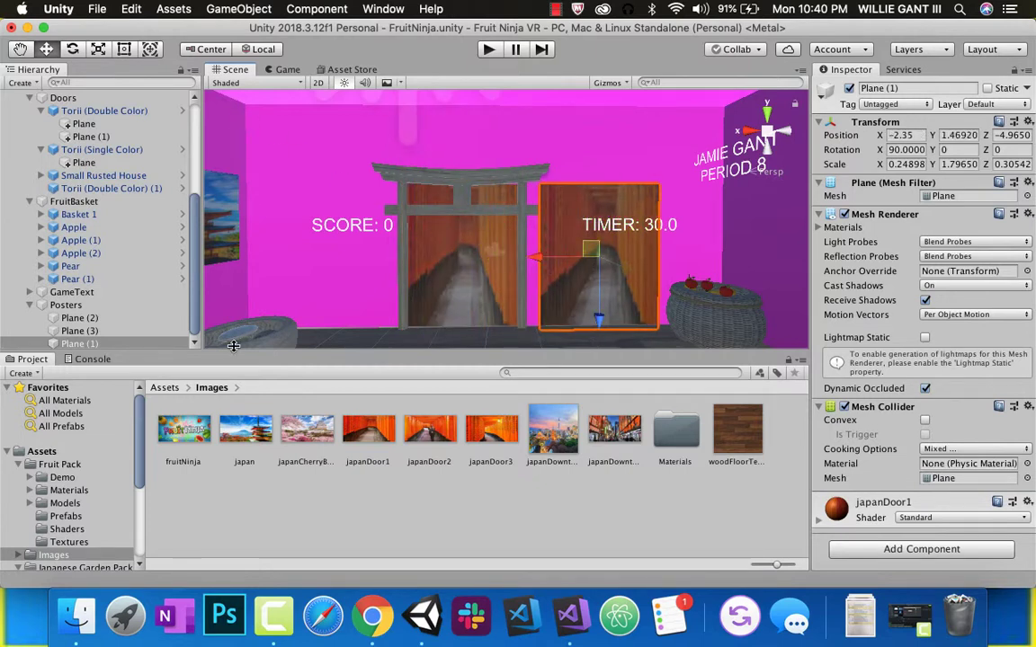
drag(183, 404, 592, 318)
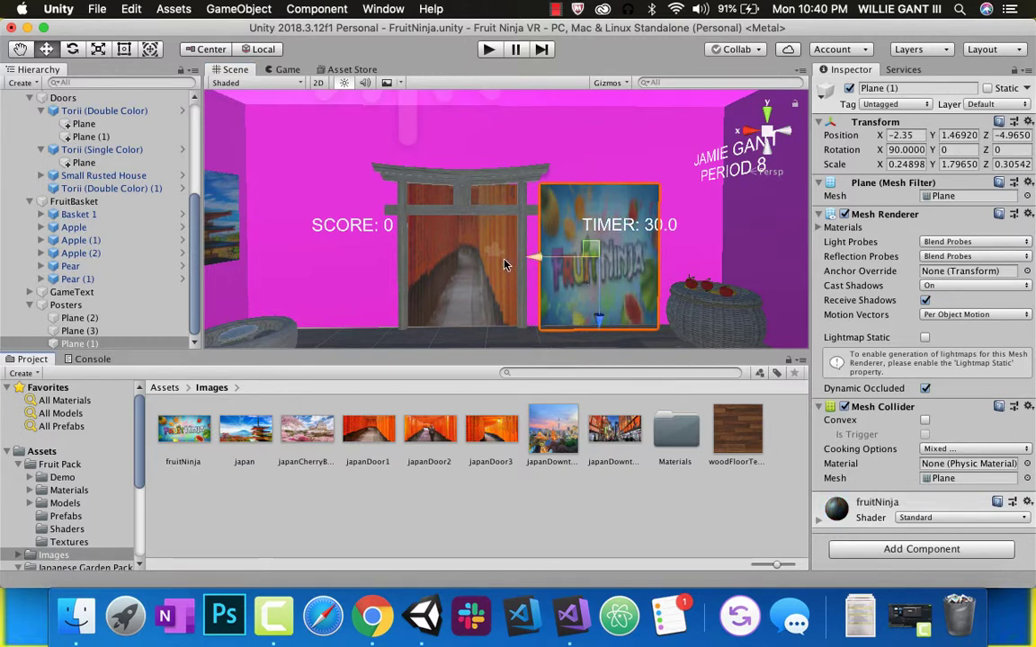
Flatten the Fruit Ninja poster to a landscape shape and move it onto the left wall.
click(99, 49)
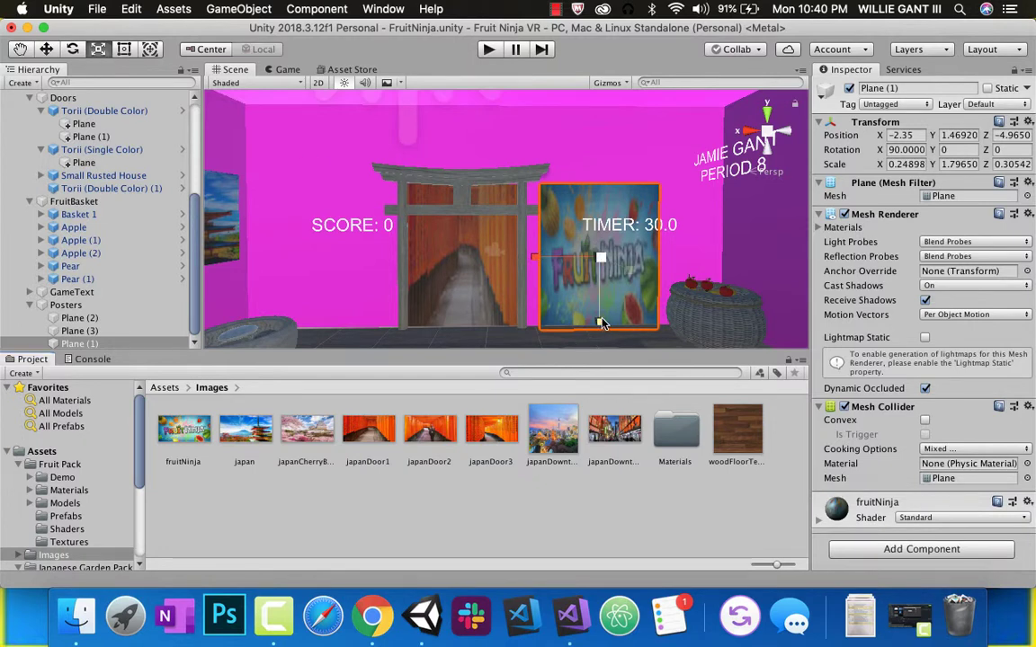
drag(601, 323, 602, 298)
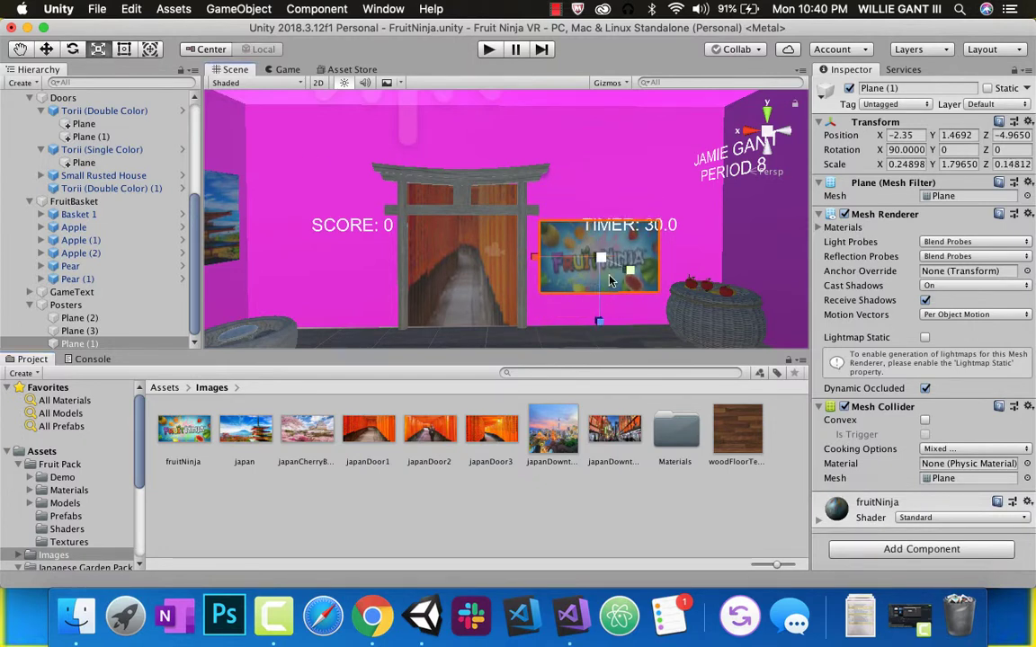
click(47, 48)
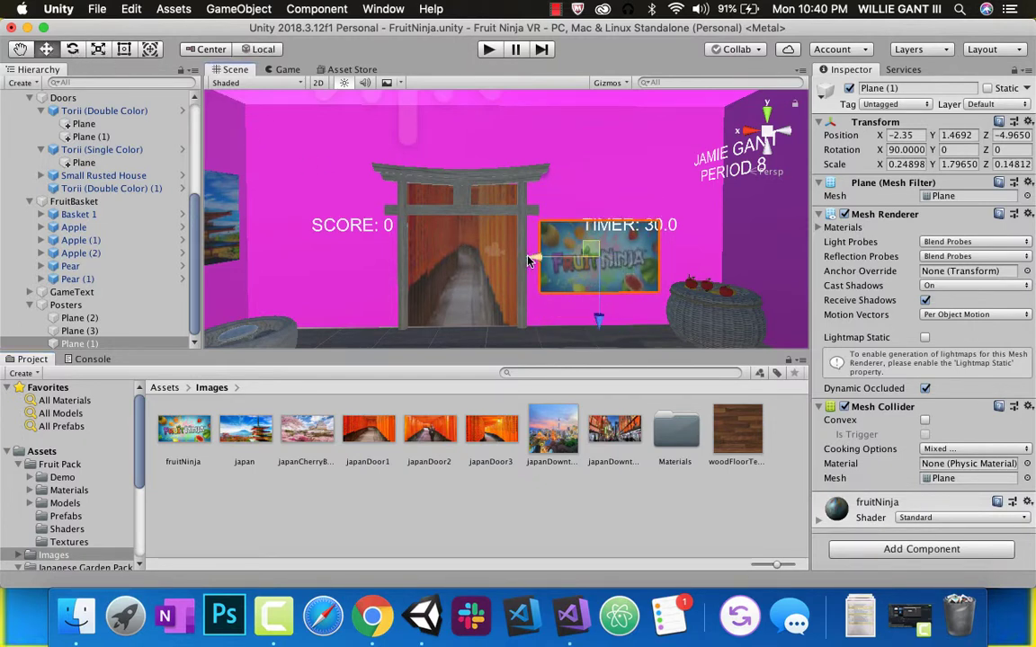
drag(603, 301, 314, 248)
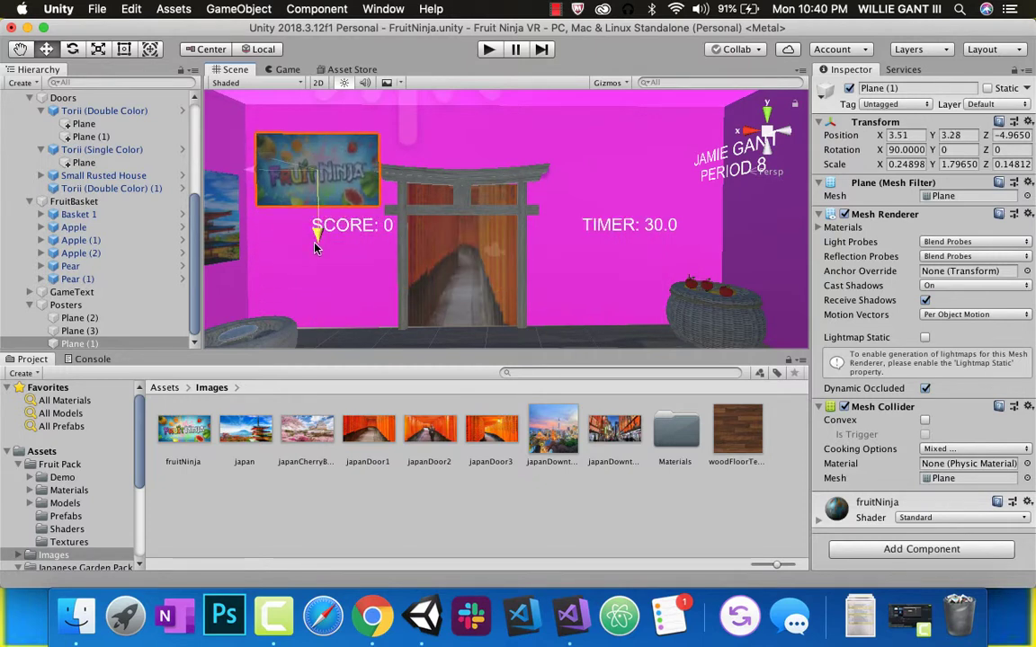
Slide the SCORE text under the poster and nudge the torii gate to re-centre it.
click(320, 225)
click(356, 229)
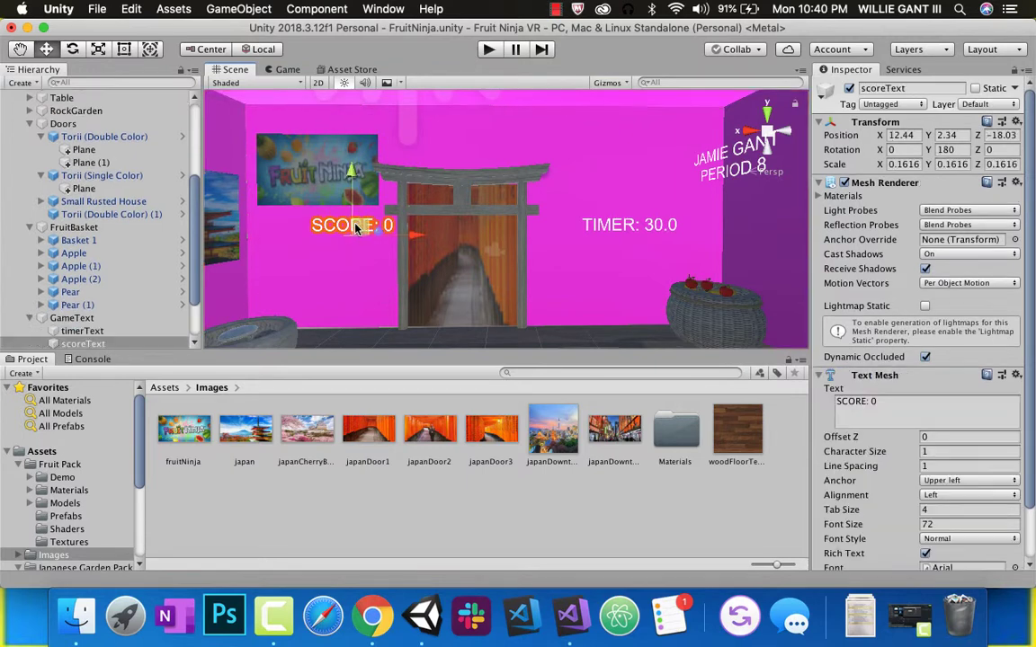
drag(413, 235, 375, 243)
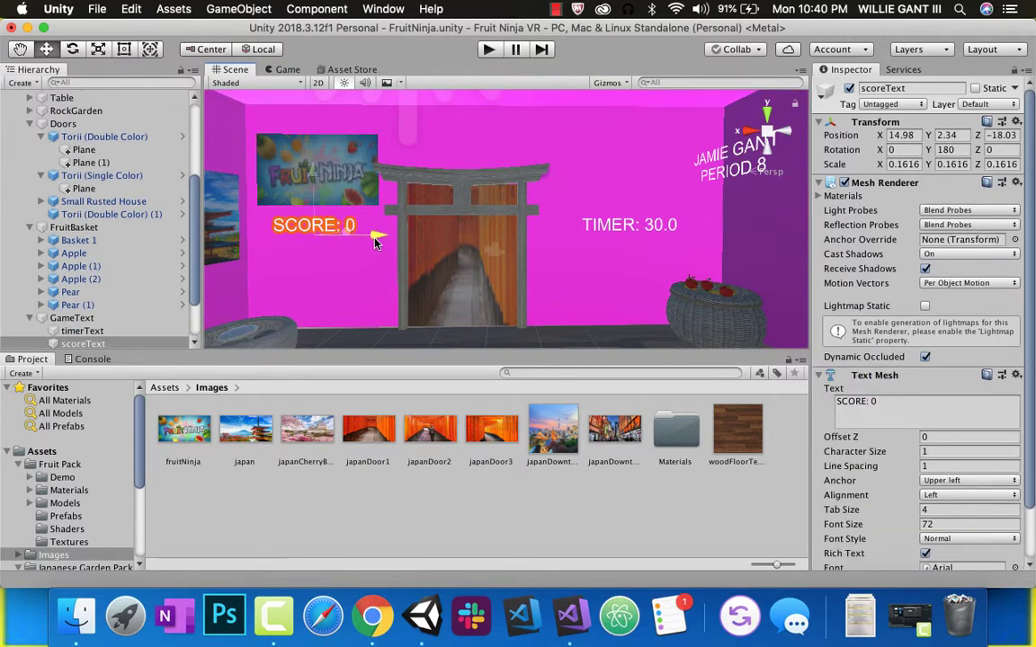
click(433, 181)
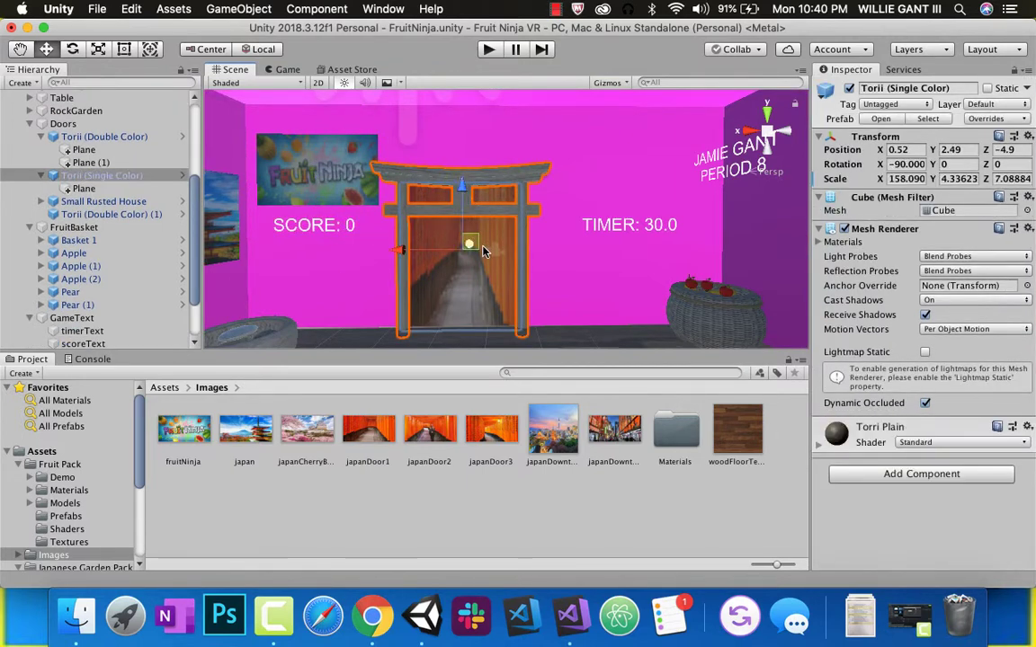
drag(414, 254, 441, 252)
Resize the Fruit Ninja poster Plane (1) with the Scale tool to Scale X 0.28842.
click(353, 199)
click(308, 151)
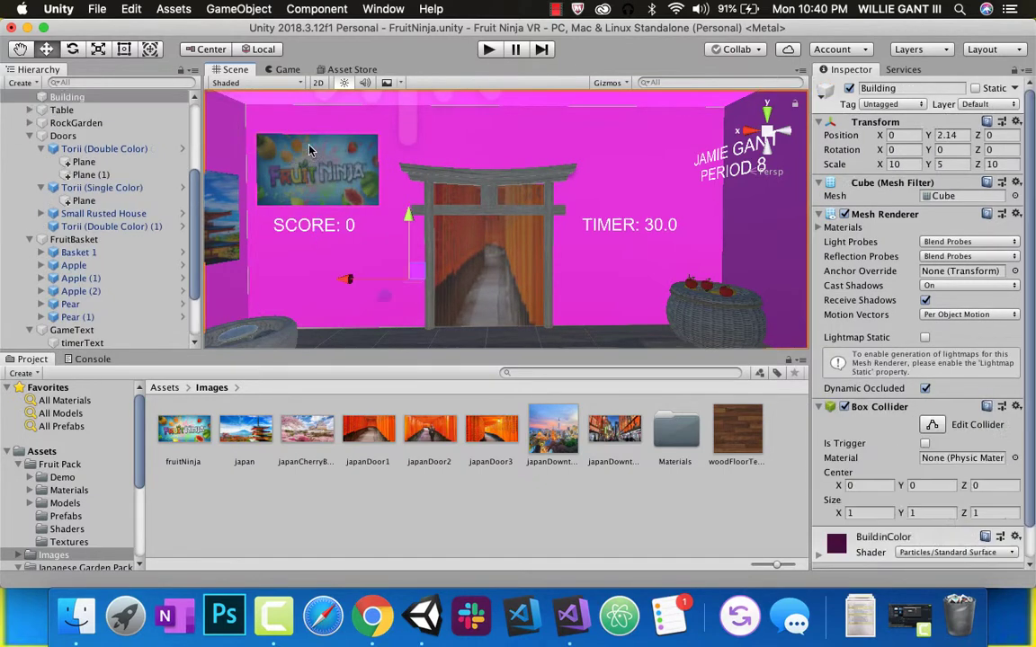
click(339, 183)
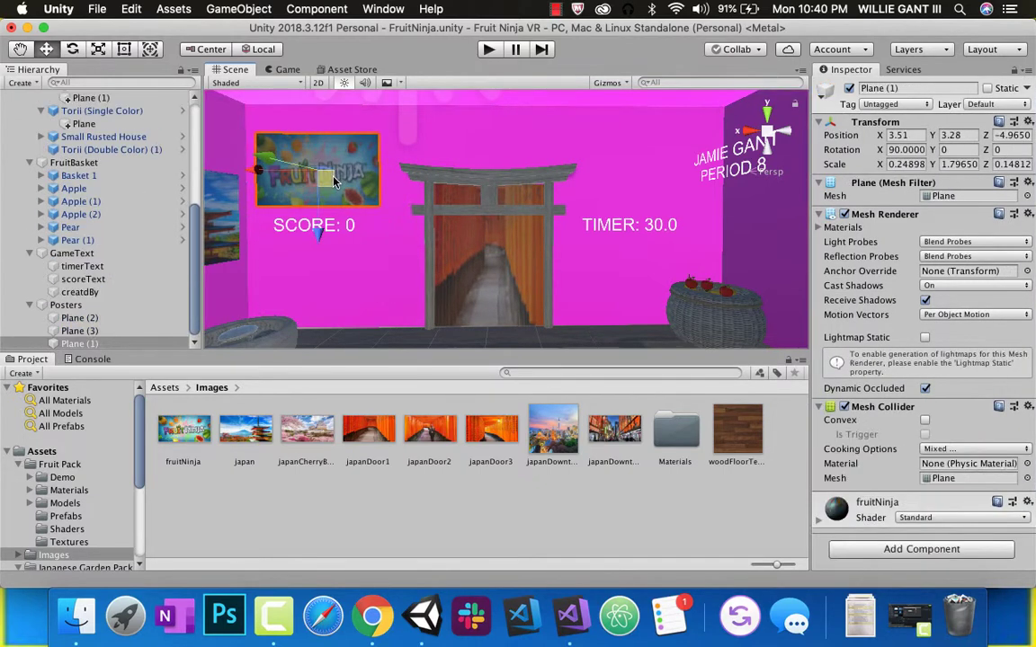
click(97, 50)
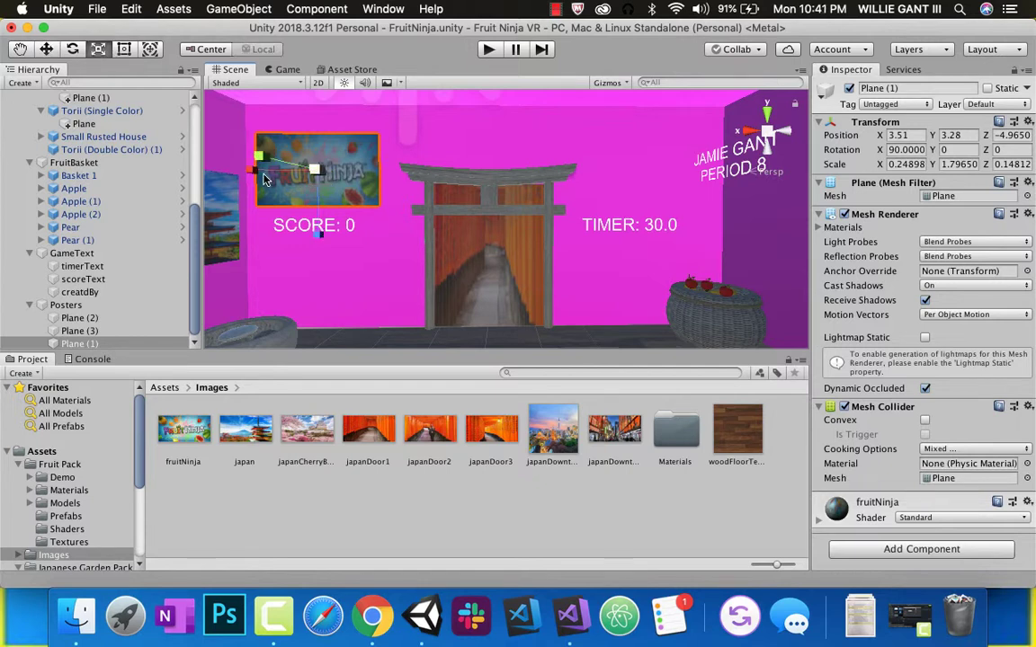
drag(248, 169, 229, 158)
drag(317, 241, 317, 259)
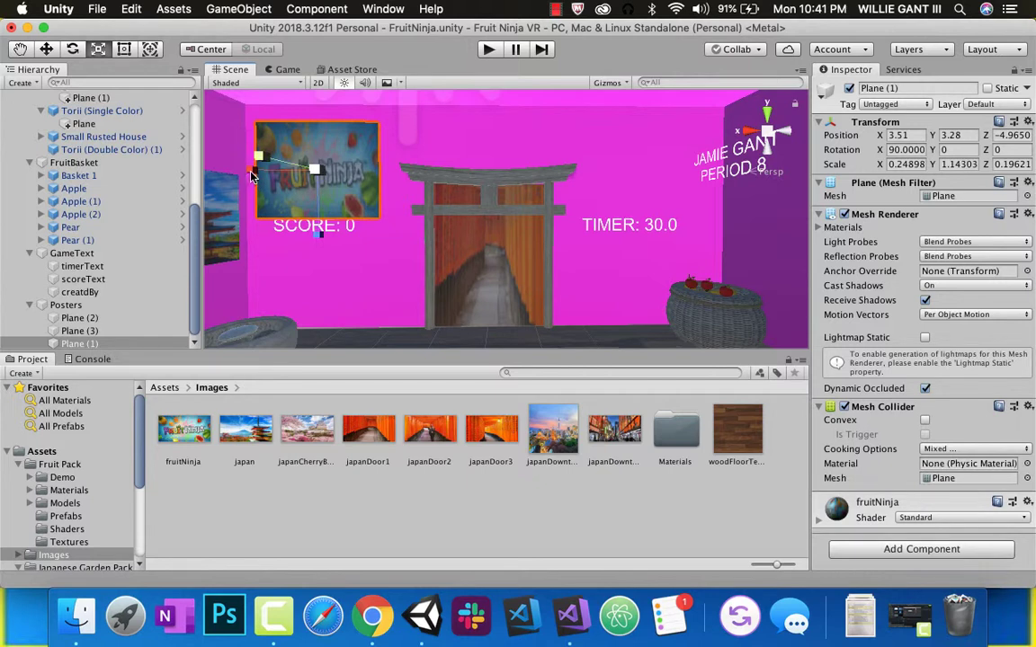
drag(253, 176, 239, 169)
middle_drag(238, 169, 530, 238)
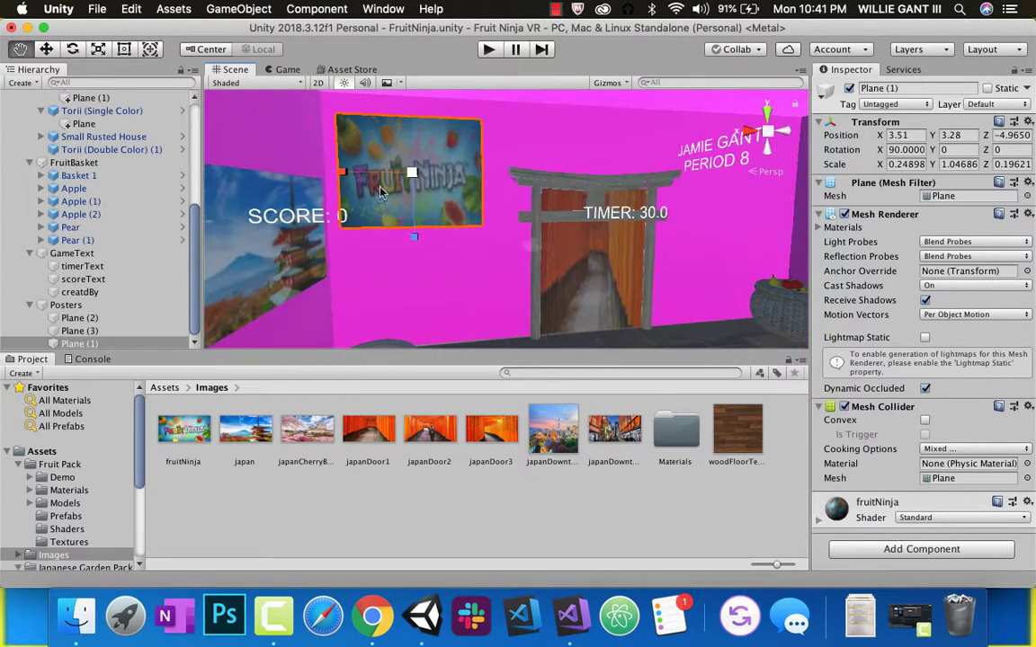
drag(310, 158, 360, 175)
click(43, 49)
click(98, 49)
middle_drag(377, 181, 316, 172)
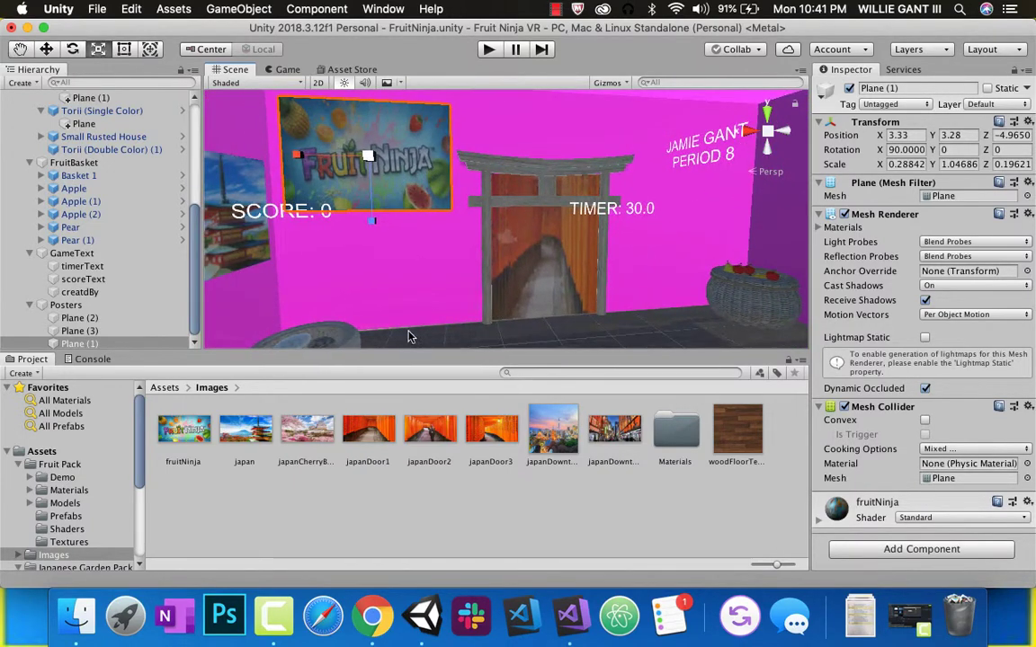
Look around the room and start selecting the SCORE text among overlapping objects.
mouse_move(459, 289)
right_down()
mouse_move(679, 287)
mouse_move(558, 225)
mouse_move(660, 245)
mouse_move(423, 259)
mouse_move(384, 291)
mouse_move(442, 297)
right_up()
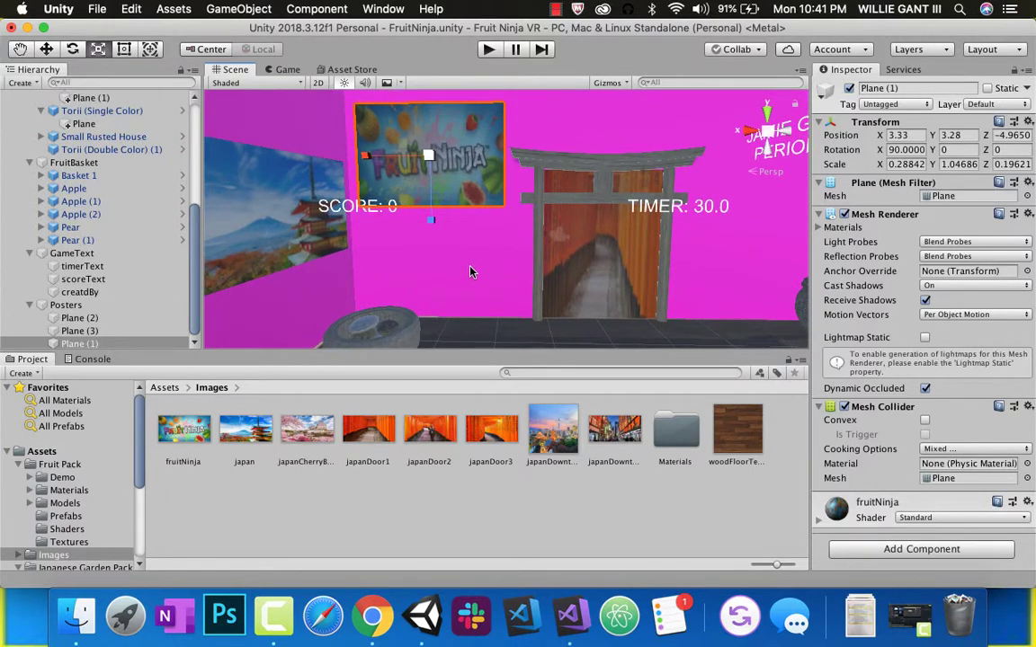
click(359, 207)
click(320, 192)
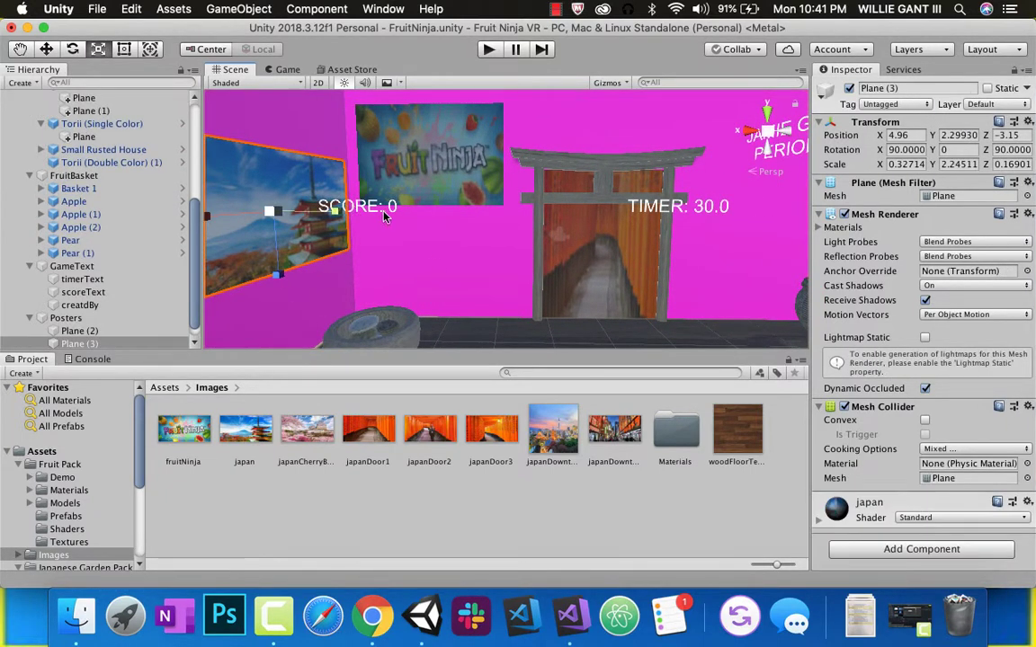
Move the SCORE text under the poster and set its font size to 120.
click(347, 196)
click(344, 194)
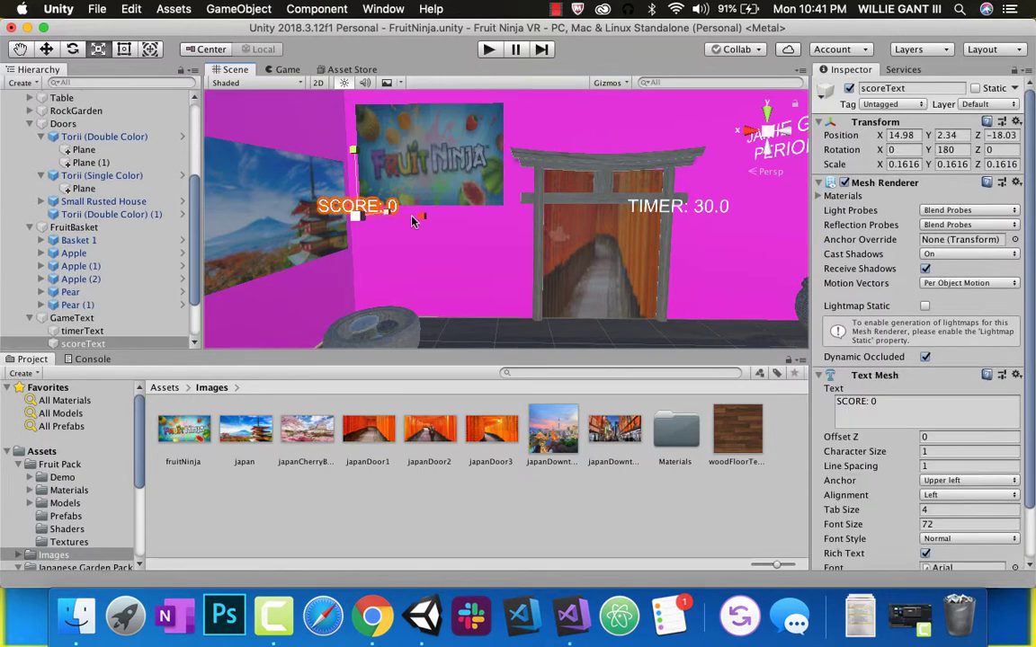
click(48, 50)
drag(380, 197, 436, 187)
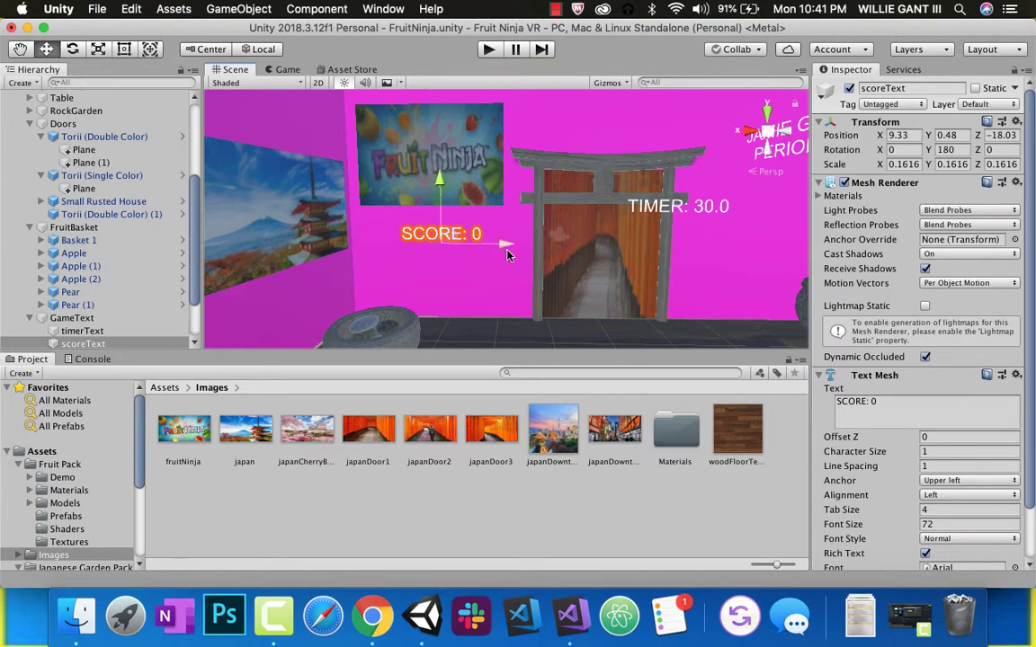
drag(507, 250, 473, 243)
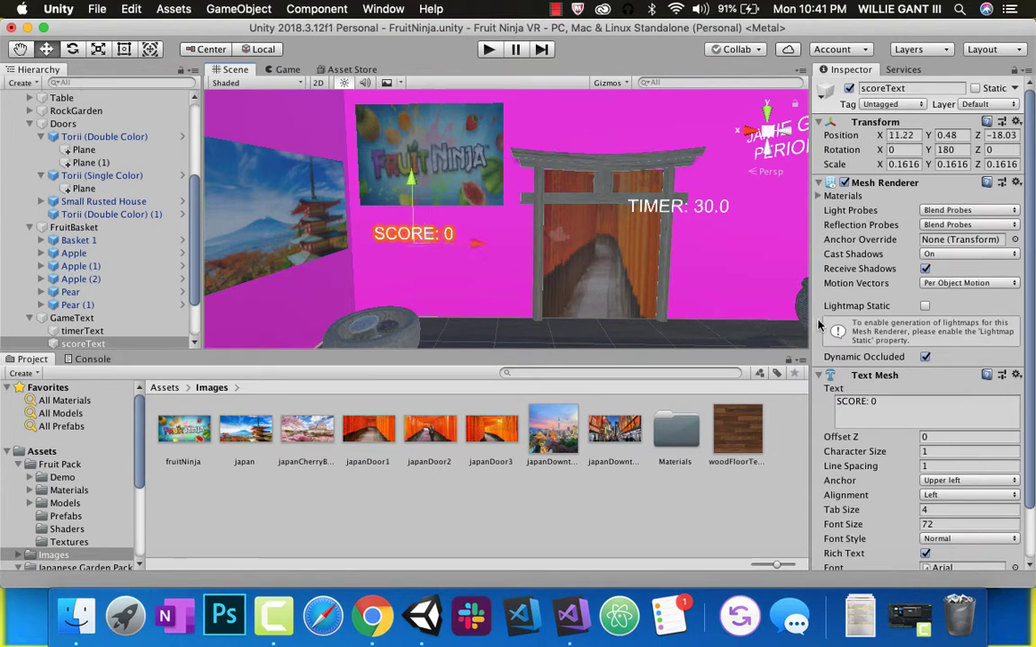
click(926, 526)
text(120)
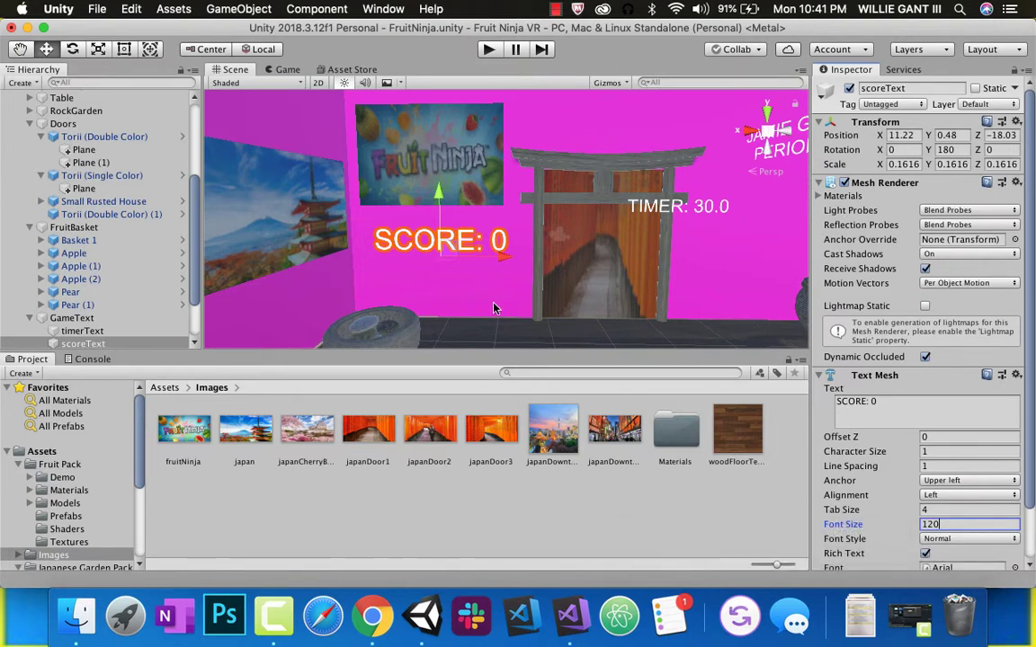
Fine-tune the SCORE text's position, shifting it left and slightly up.
alt+drag(472, 253, 410, 300)
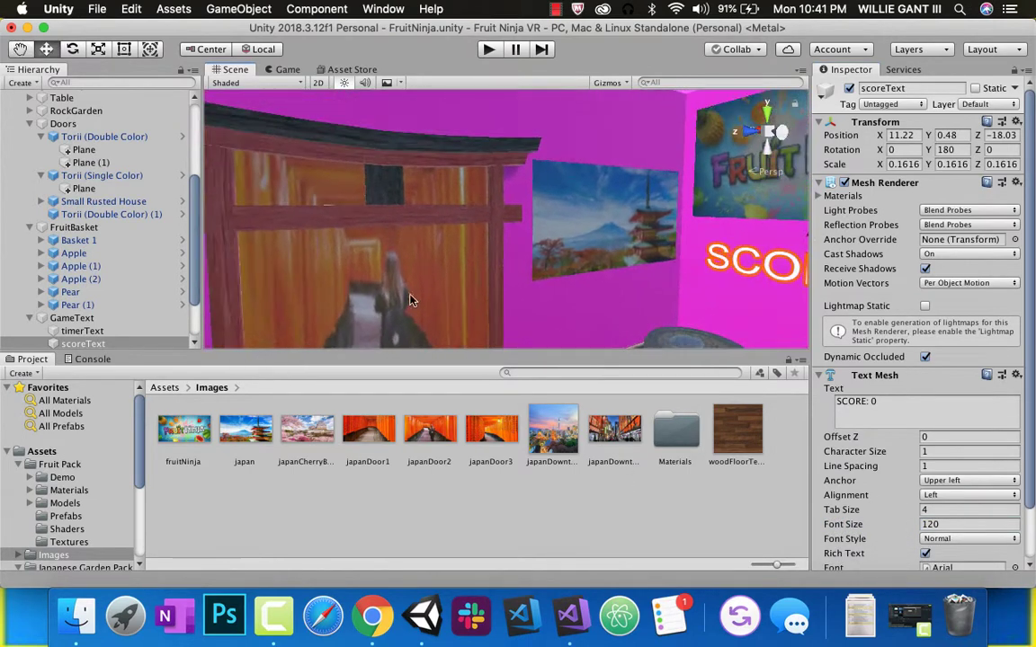
scroll(490, 288, down, 10)
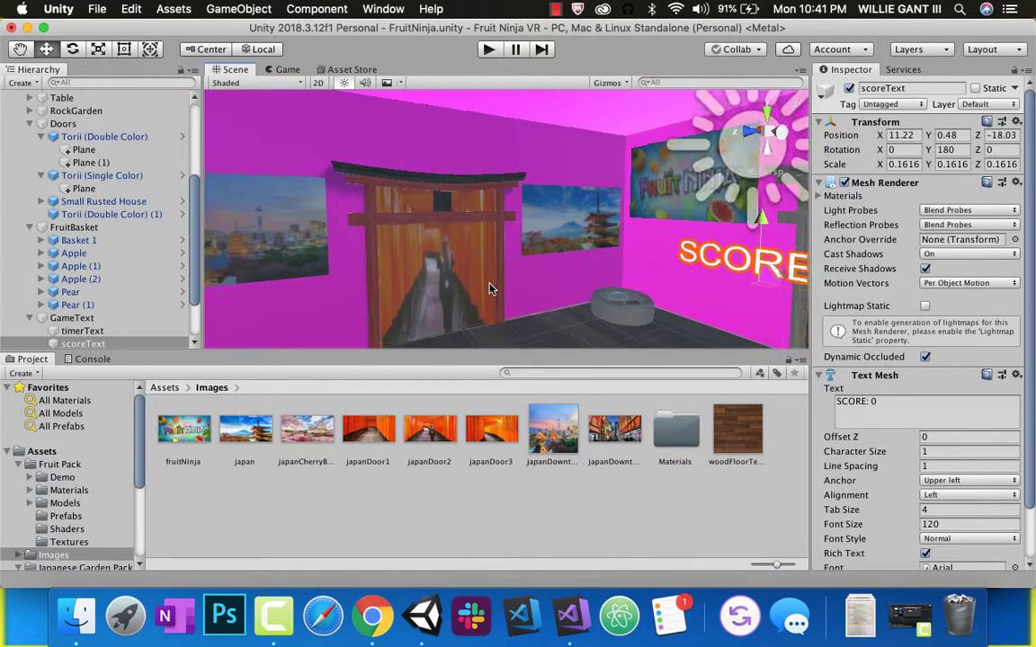
alt+drag(490, 288, 535, 261)
drag(409, 236, 416, 197)
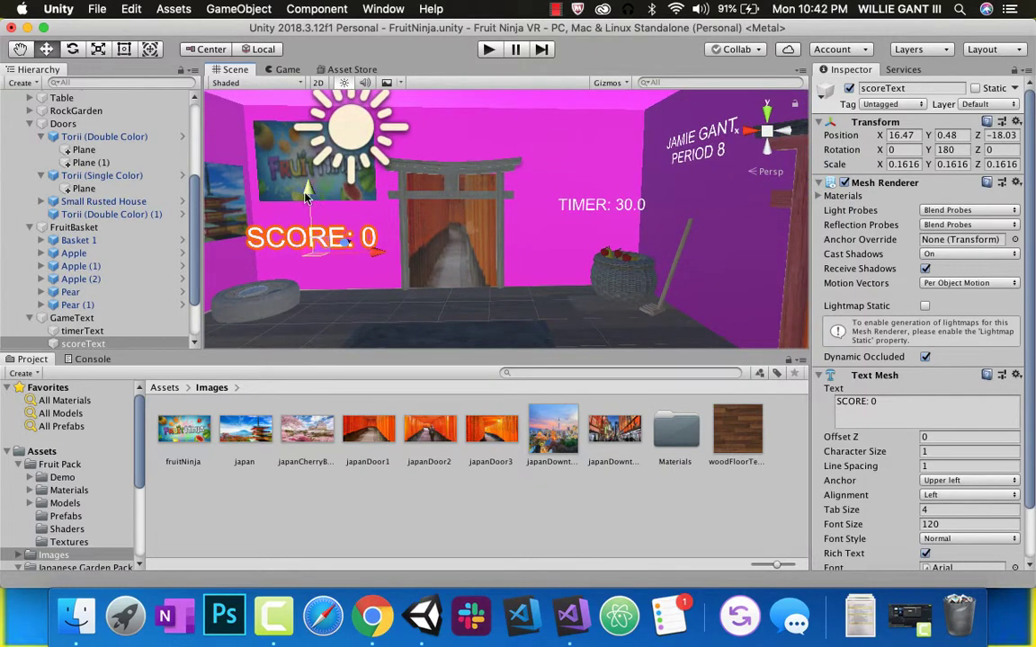
drag(305, 193, 305, 178)
mouse_move(373, 239)
mouse_down()
mouse_move(370, 231)
mouse_move(389, 235)
mouse_up()
Slide the TIMER text left and lower on the wall.
click(598, 205)
click(612, 207)
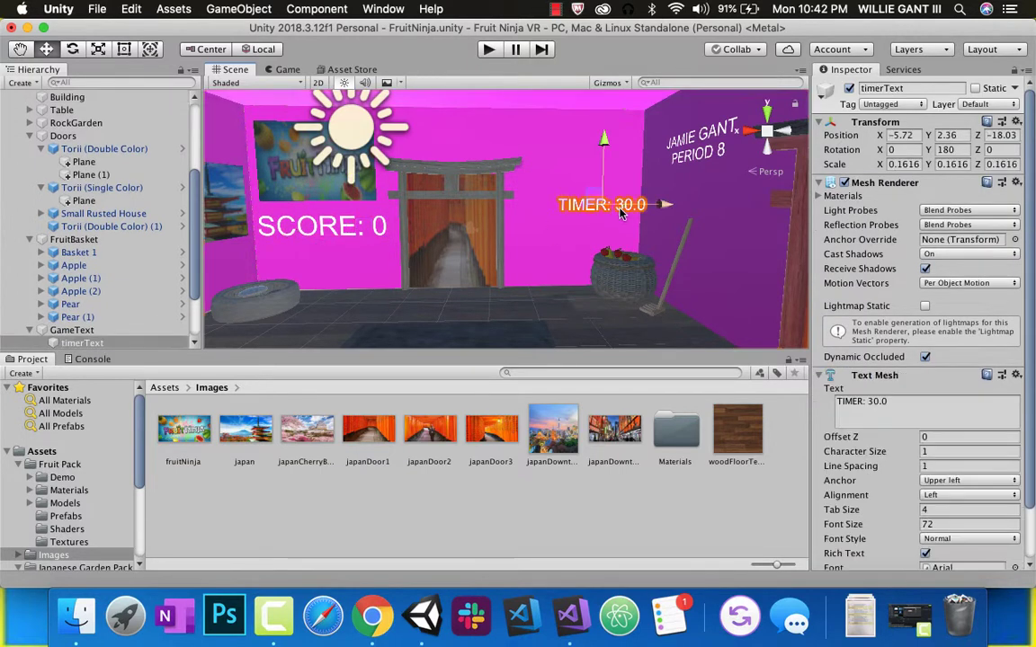
drag(636, 212, 597, 196)
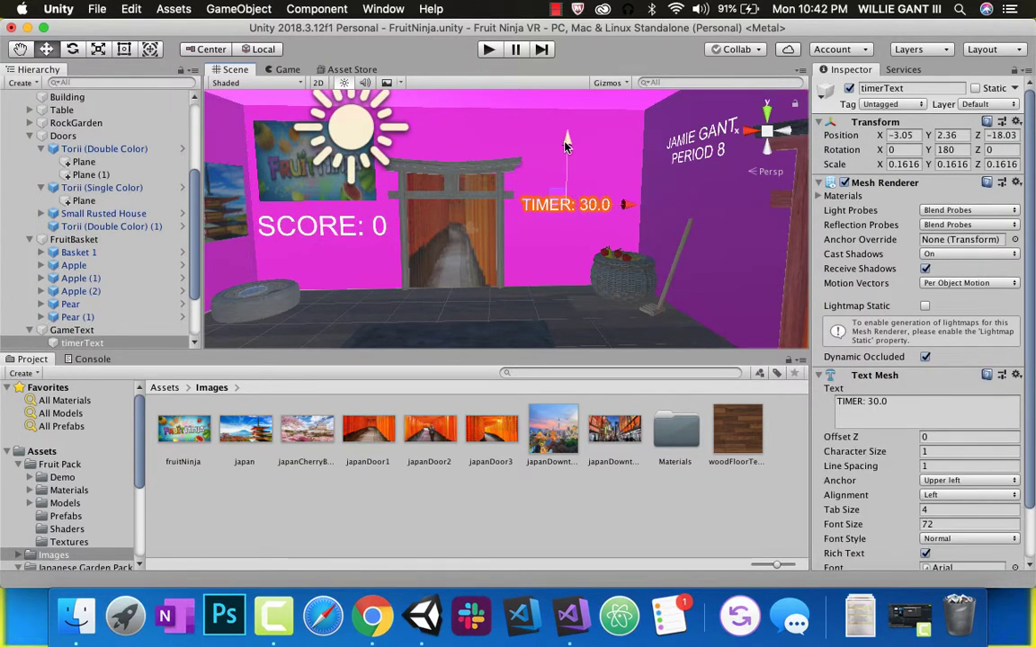
drag(566, 146, 254, 171)
click(261, 167)
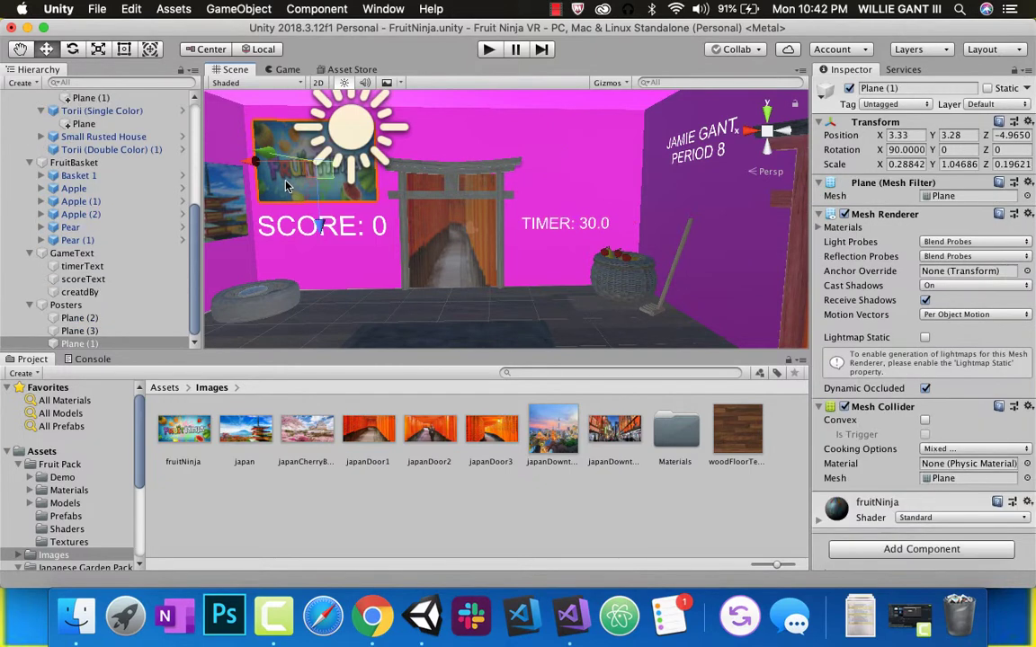
Duplicate the Fruit Ninja poster, place the copy above TIMER, and apply japanCherryBlossoms.
right_click(86, 344)
click(129, 406)
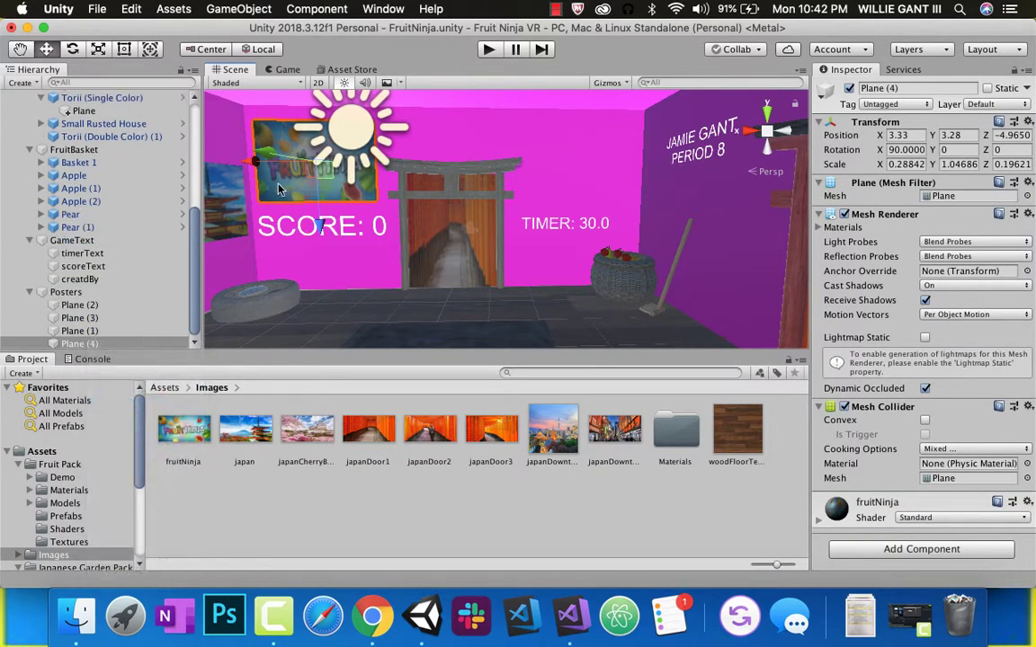
drag(256, 166, 522, 187)
key(super+z)
drag(247, 166, 519, 184)
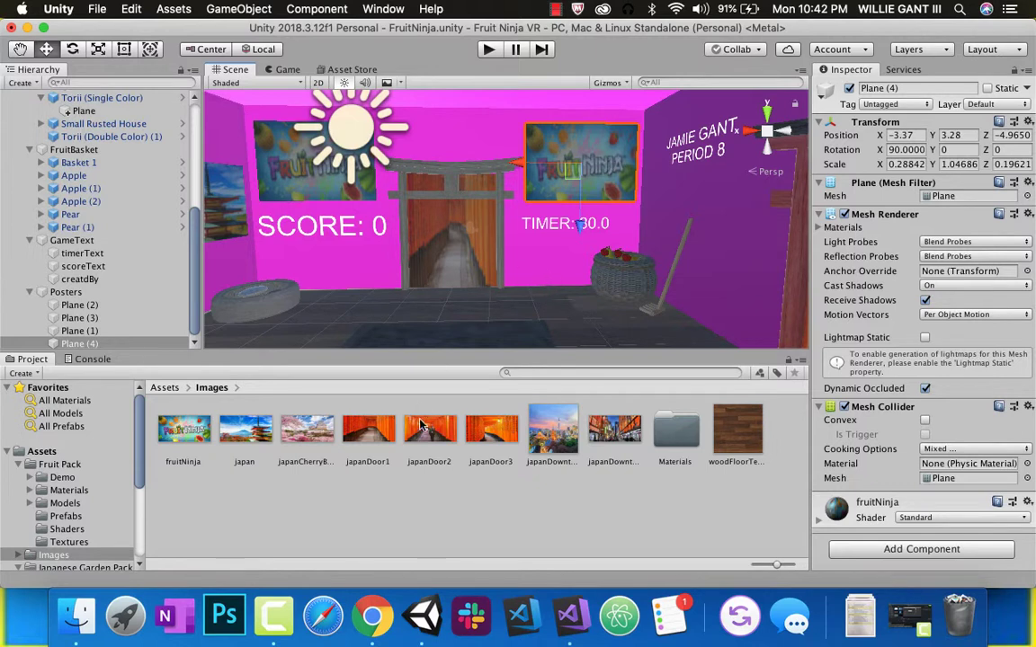
drag(311, 438, 603, 177)
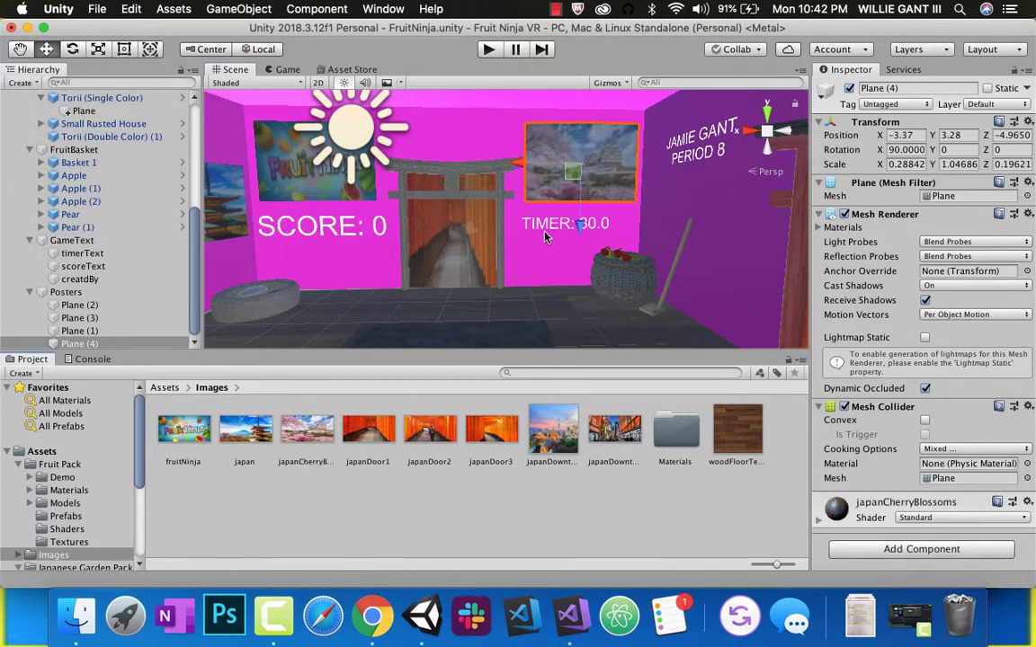
Orbit the Scene view around the room toward the SCORE wall and torii gate.
right_drag(545, 237, 608, 252)
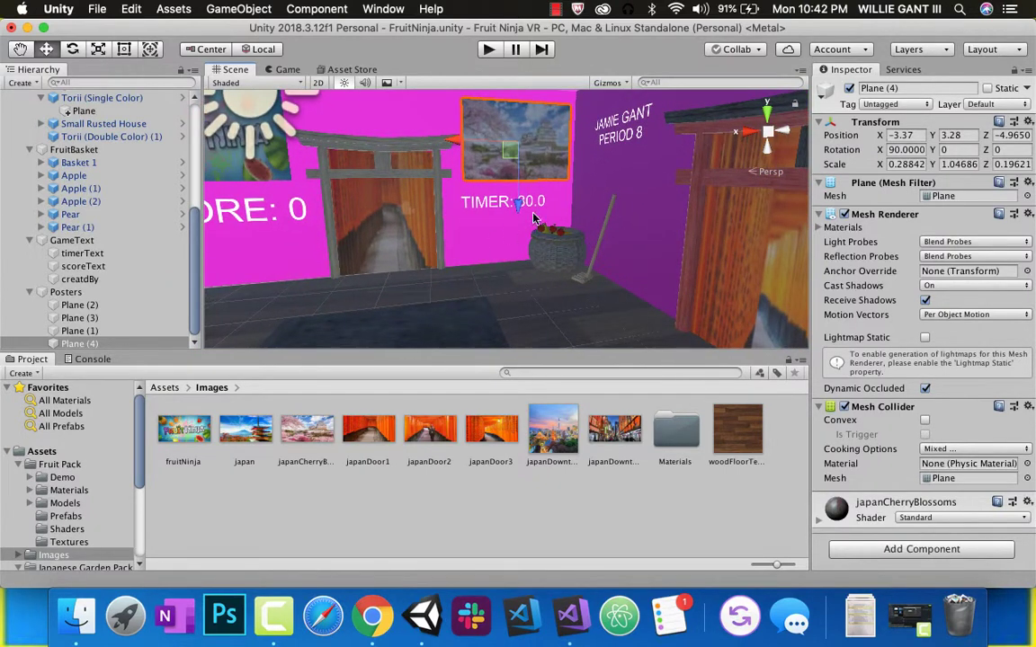
right_drag(580, 259, 508, 180)
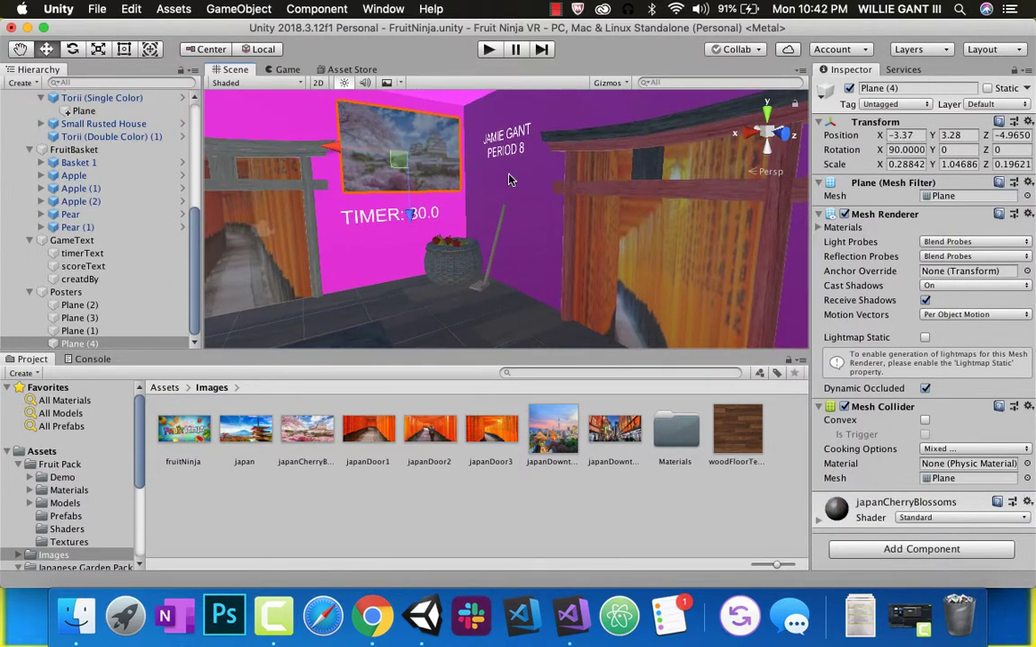
right_drag(512, 230, 622, 140)
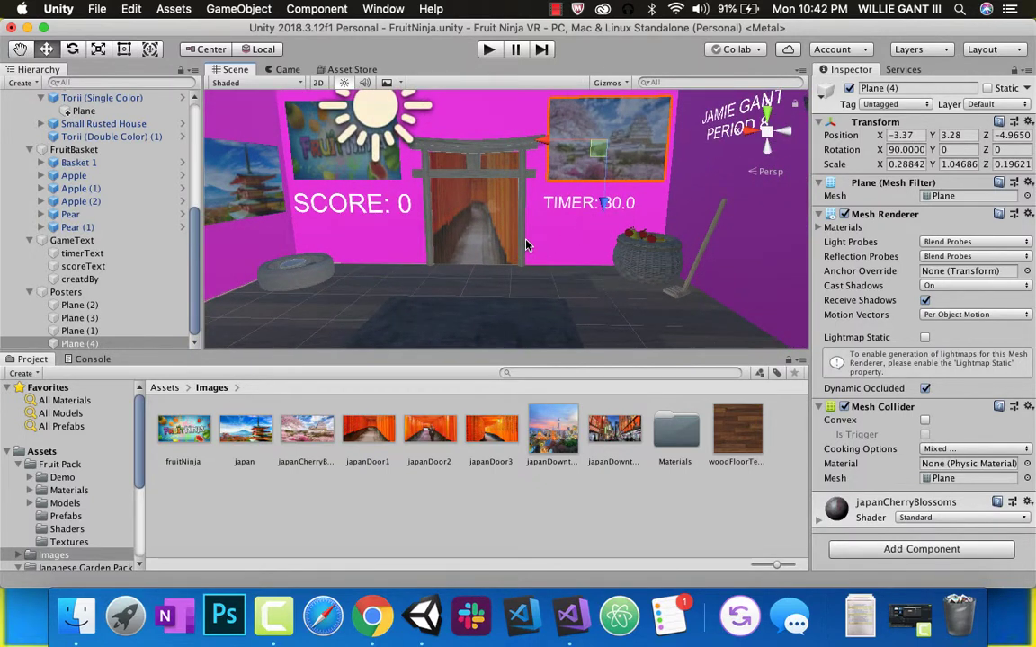
right_drag(660, 209, 643, 203)
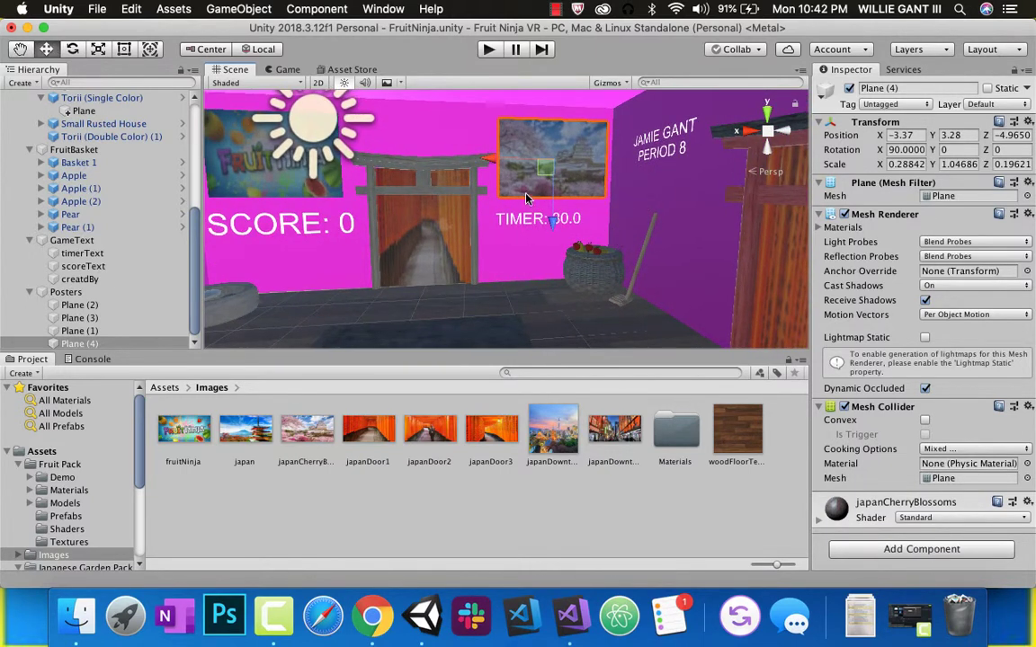
right_drag(722, 264, 441, 208)
Duplicate the torii door plane into the Posters group and slide the copy aside.
click(443, 210)
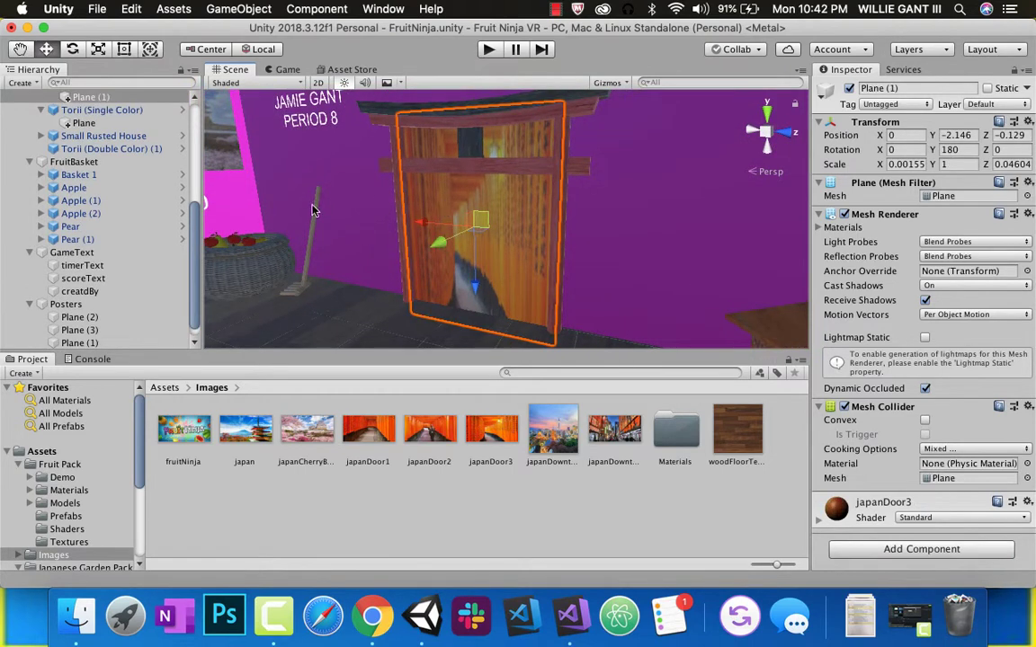
drag(79, 331, 105, 97)
right_click(105, 97)
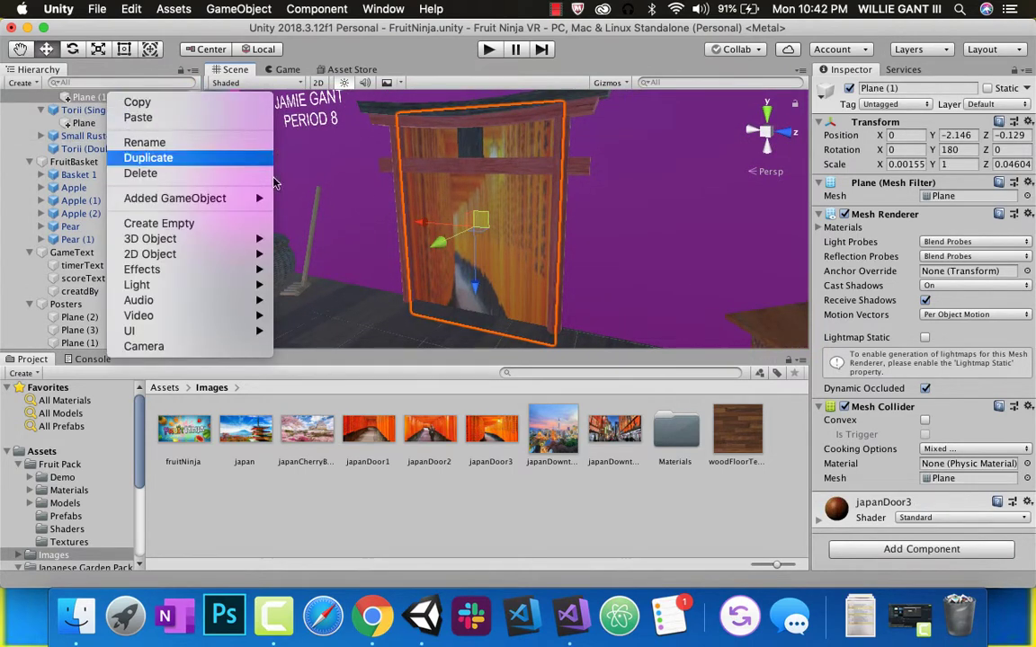
click(149, 157)
drag(86, 109, 88, 340)
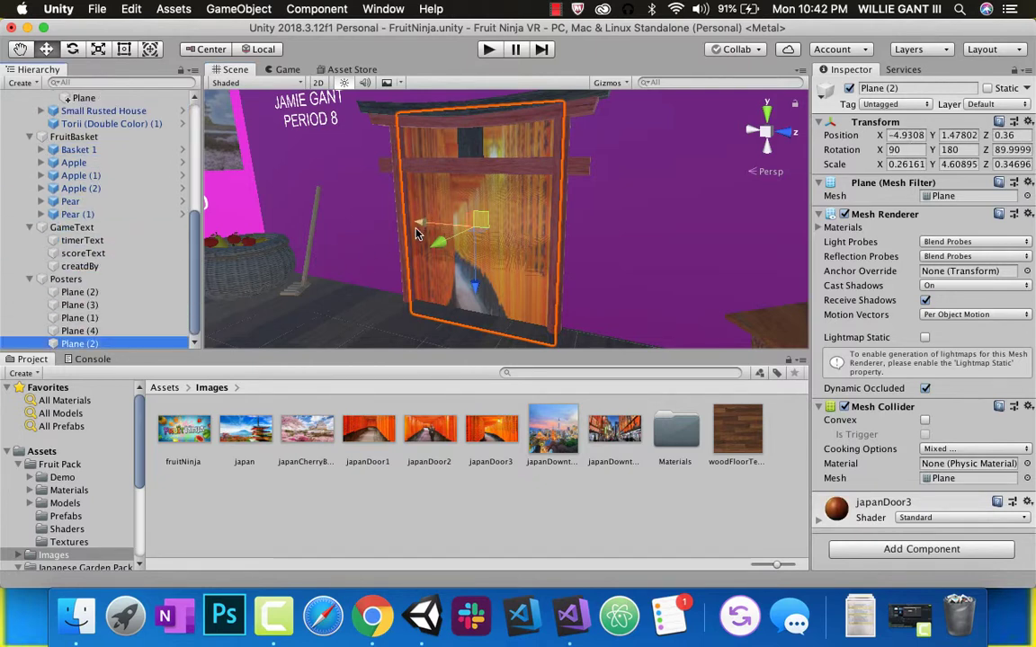
drag(416, 232, 288, 213)
Move the rake beside the right torii post at X -3.868, Y 1.989, Z 0.506.
click(289, 297)
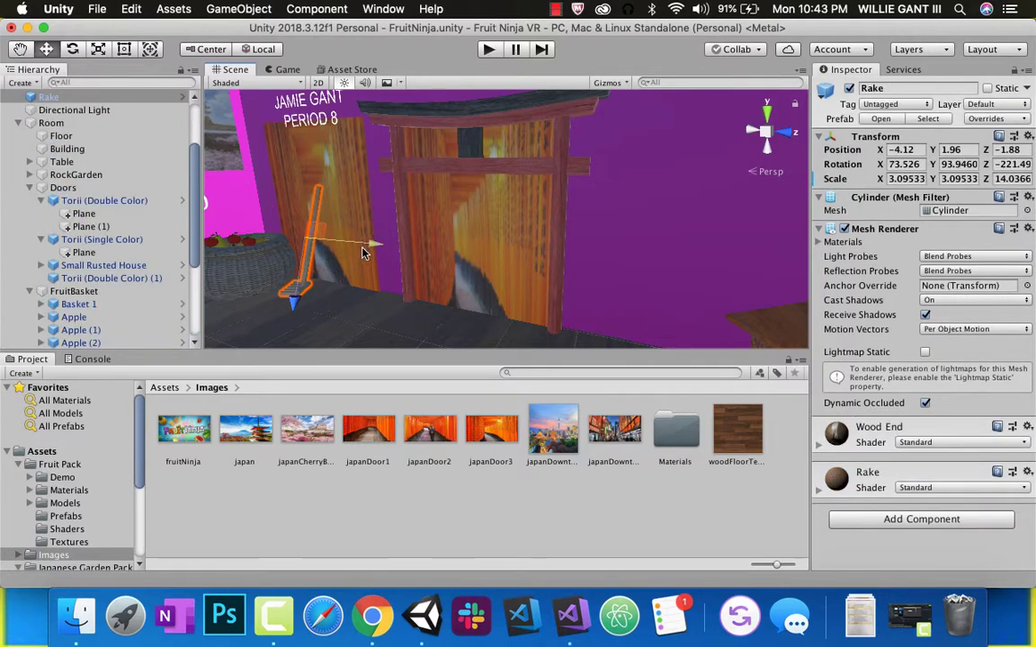
drag(362, 253, 486, 259)
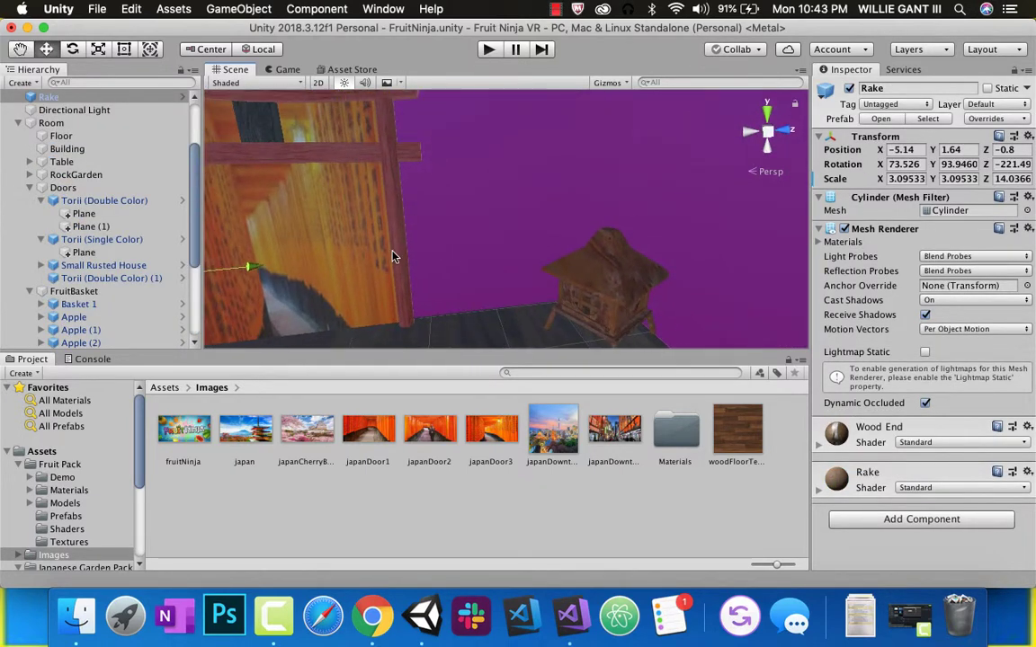
alt+drag(406, 257, 580, 220)
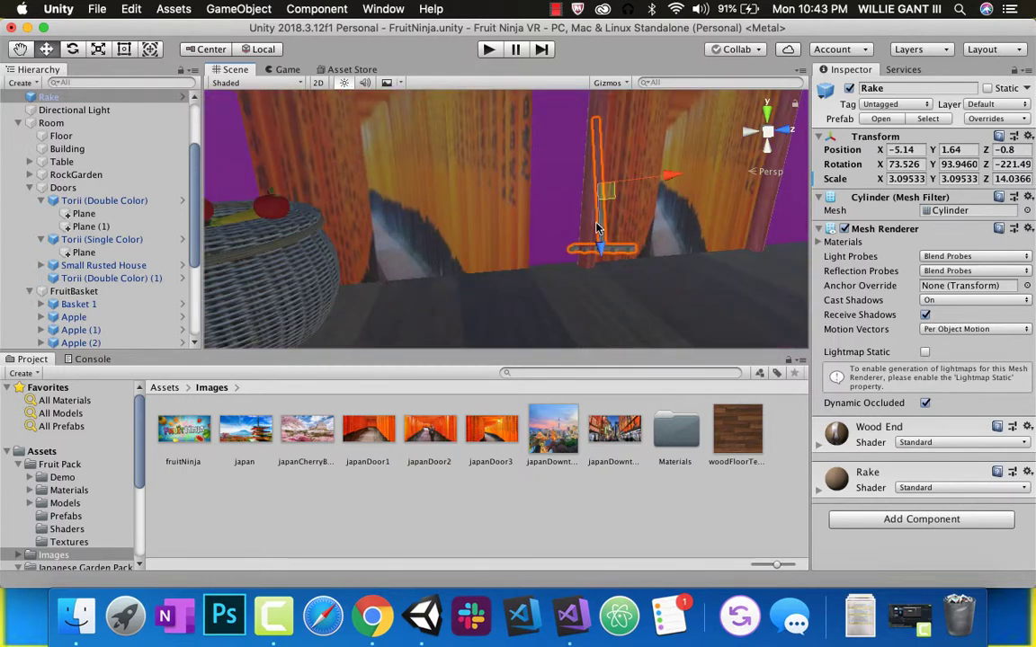
middle_drag(596, 226, 519, 231)
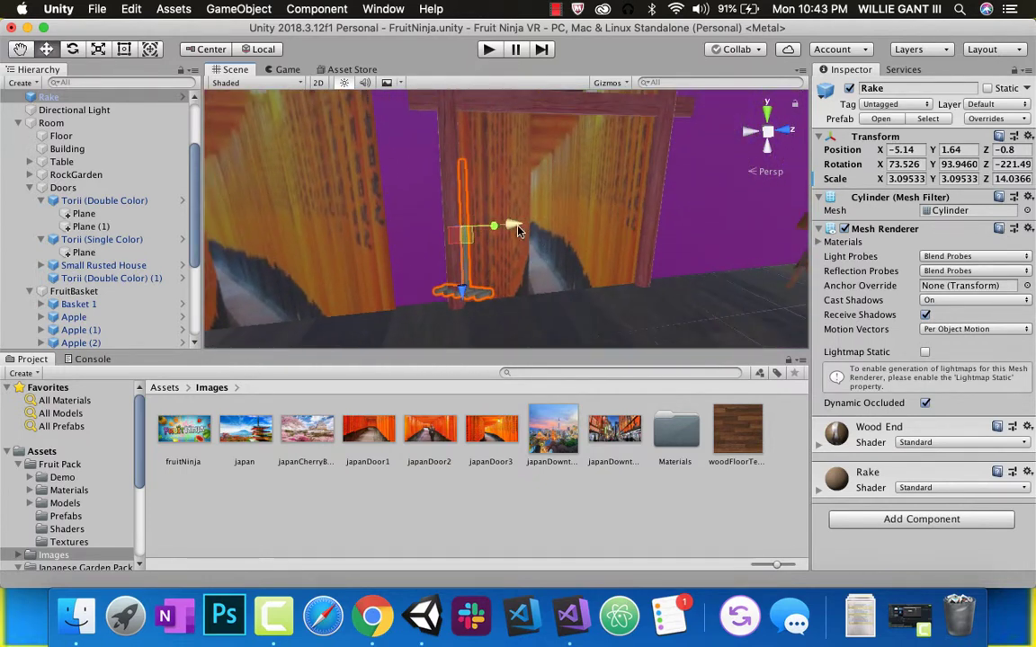
drag(518, 231, 447, 232)
alt+drag(297, 213, 428, 157)
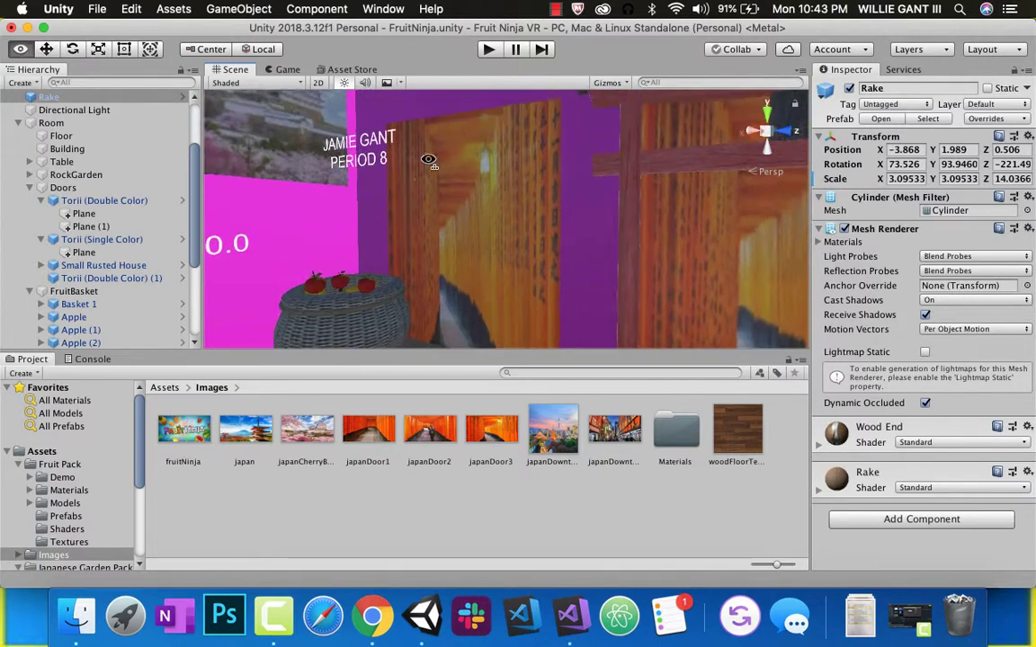
click(443, 175)
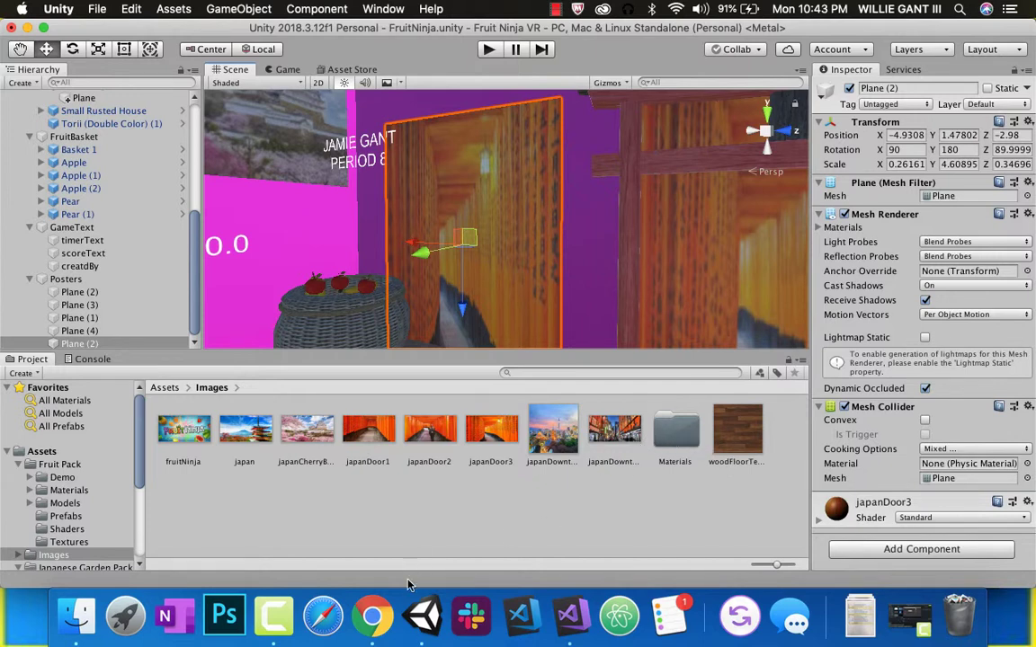
Save the old-man picture from Chrome as fruitNinjaOldMan.jpg in FruitNinja, then return to Unity.
click(372, 616)
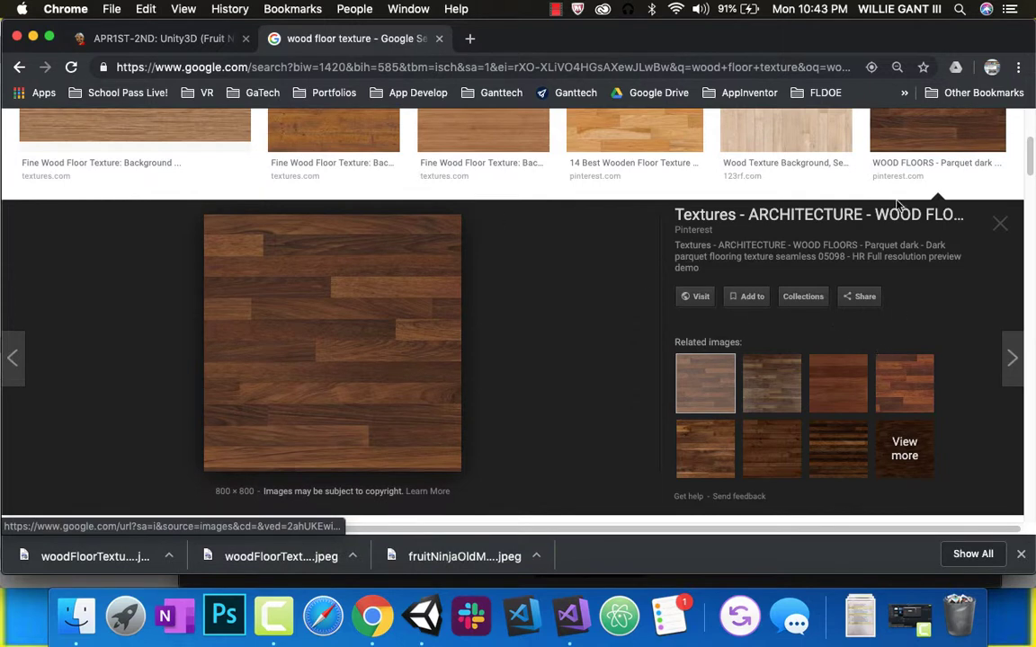
scroll(1033, 159, up, 5)
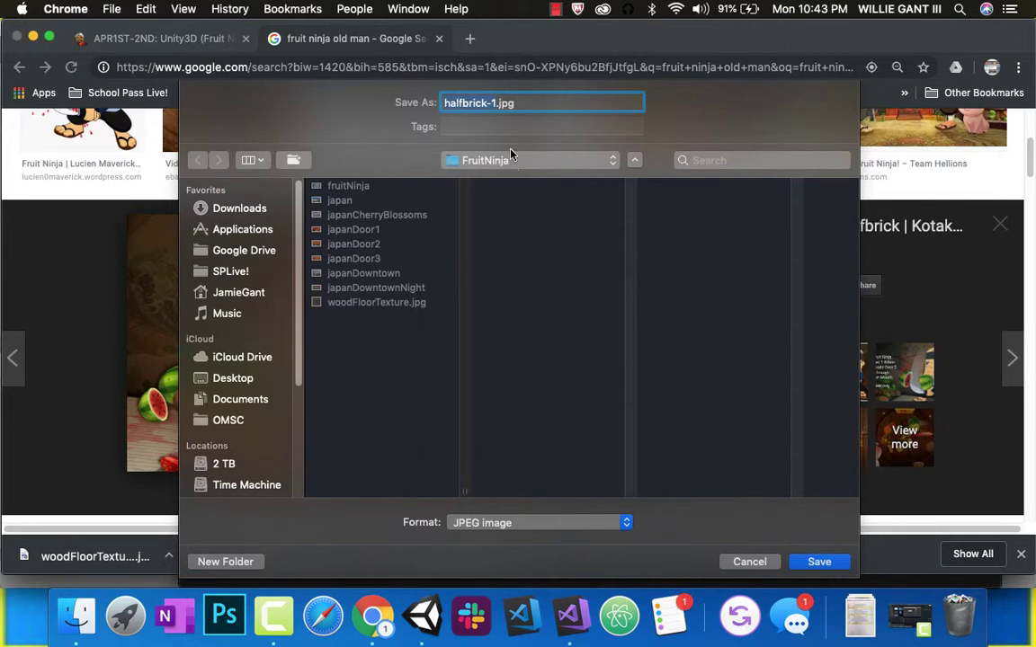
text(fruitNinjaOldMan)
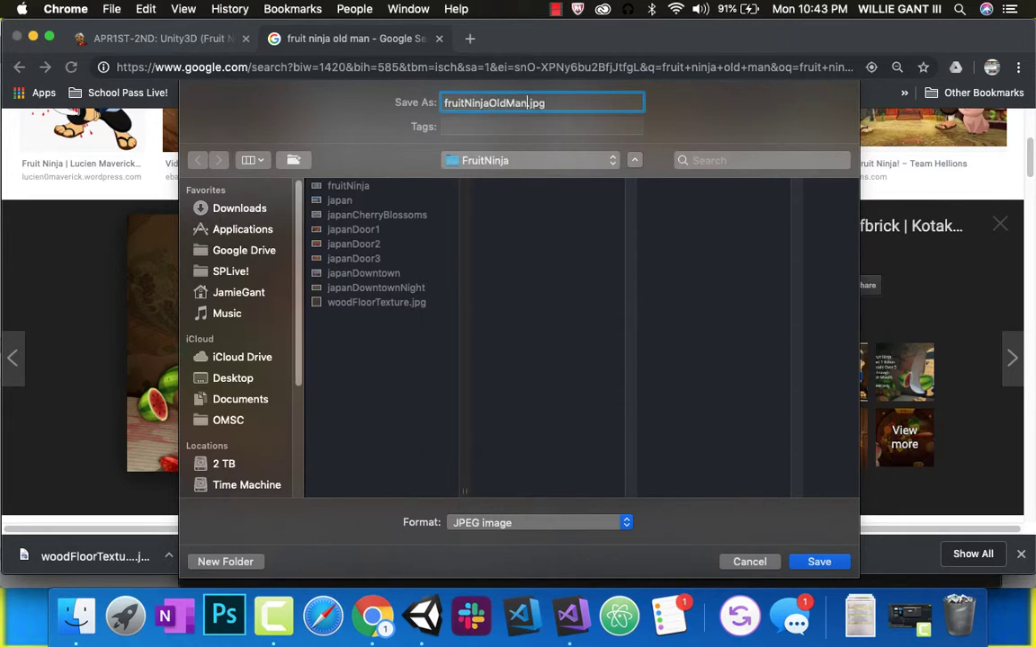
key(Return)
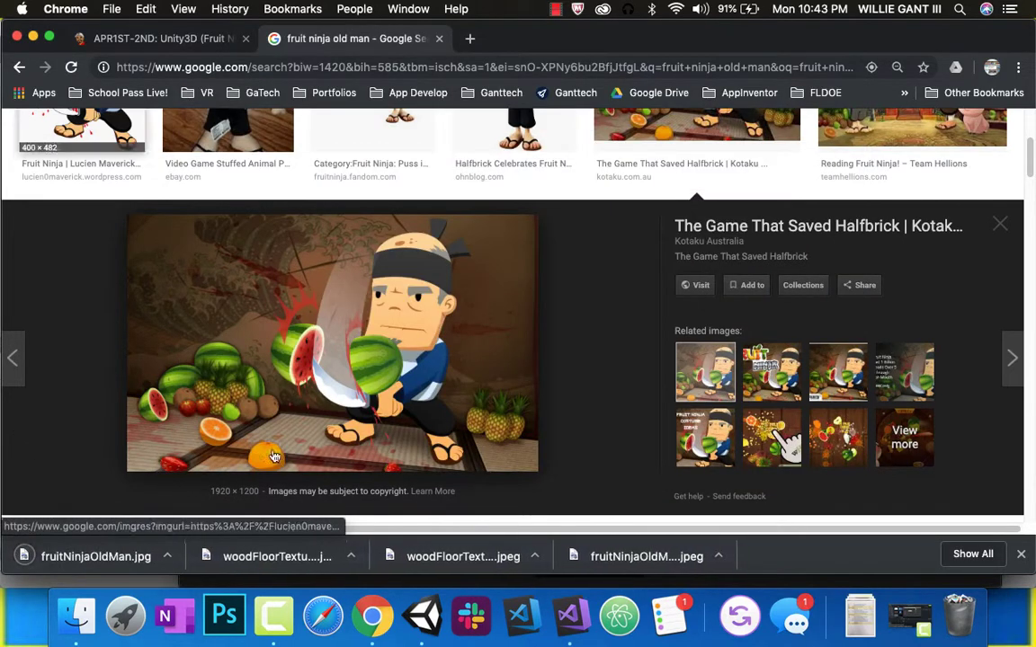
click(423, 616)
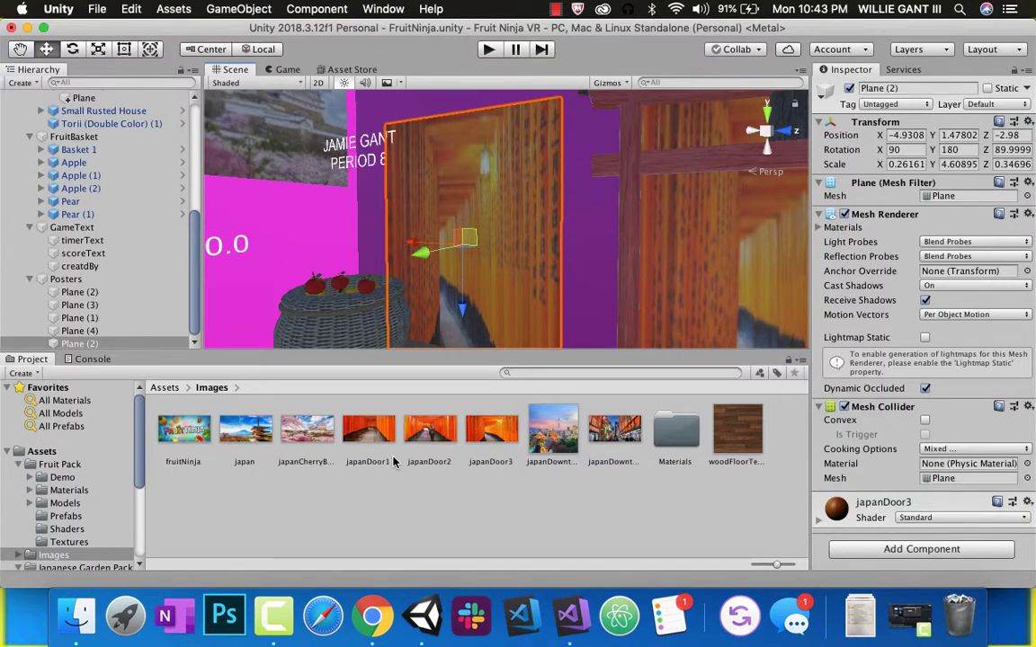
Import fruitNinjaOldMan.jpg from Finder into Images and apply it to the Plane (2) poster.
click(76, 615)
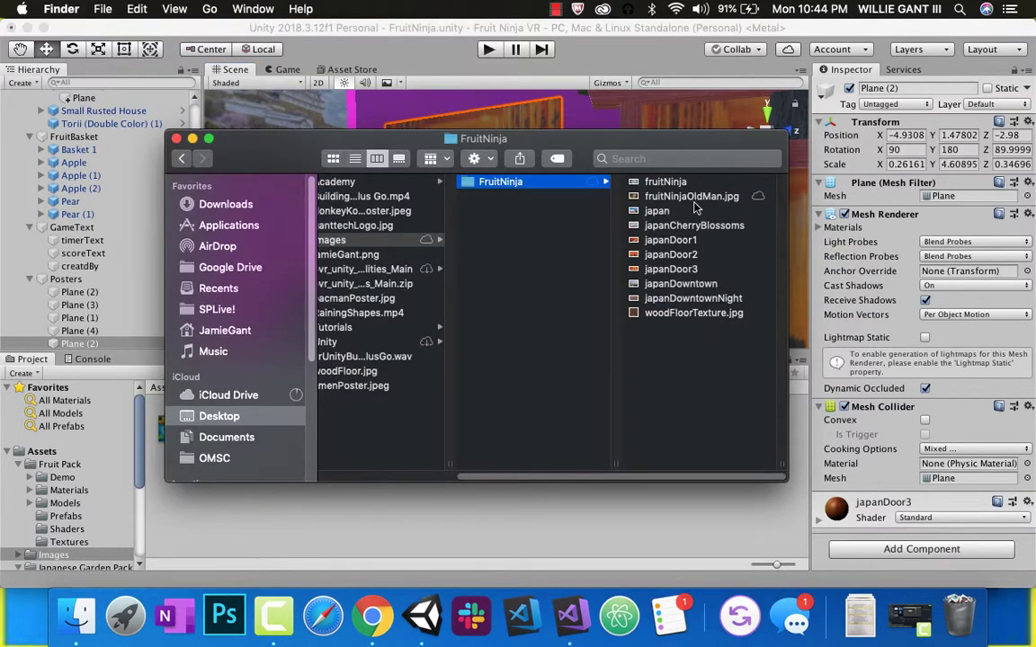
drag(693, 198, 517, 522)
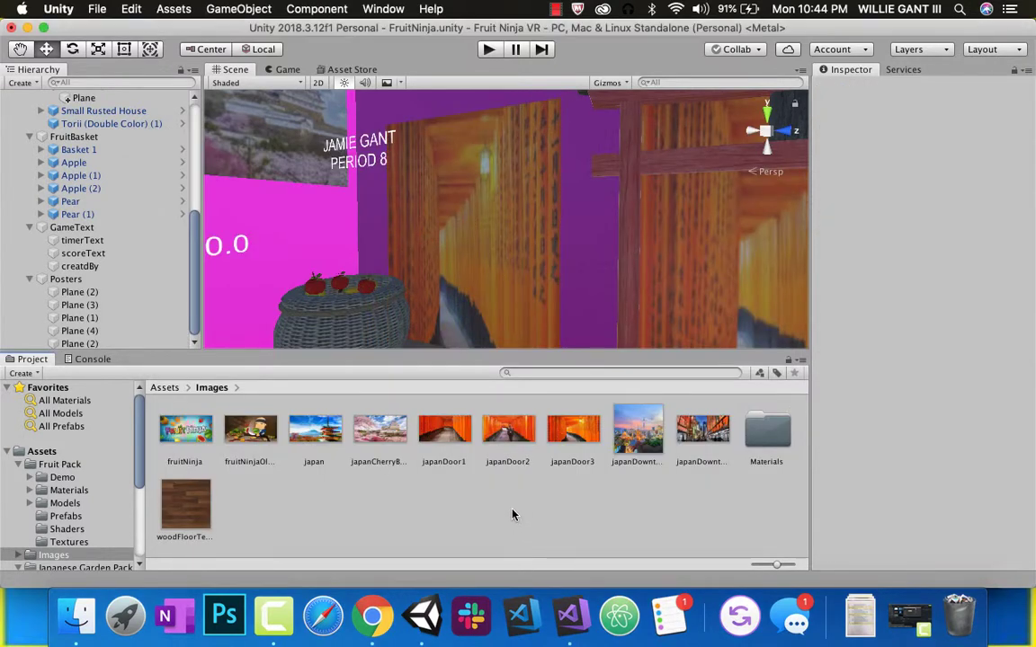
drag(257, 436, 489, 256)
right_drag(491, 263, 508, 301)
click(428, 223)
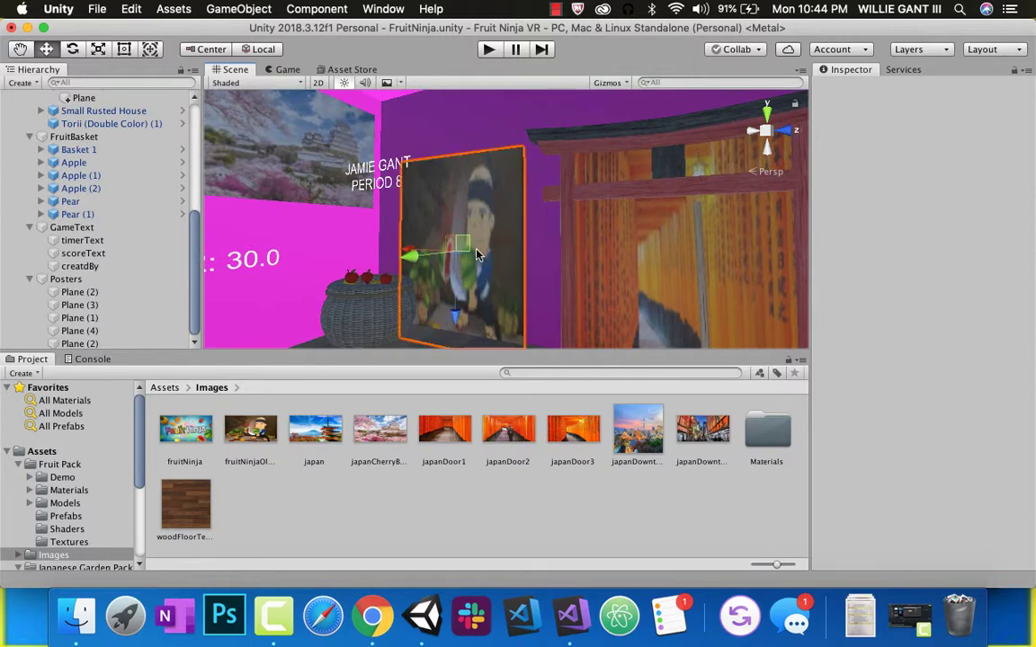
Shrink the old-man poster to Scale Z 0.24258 and bring the view closer.
click(99, 50)
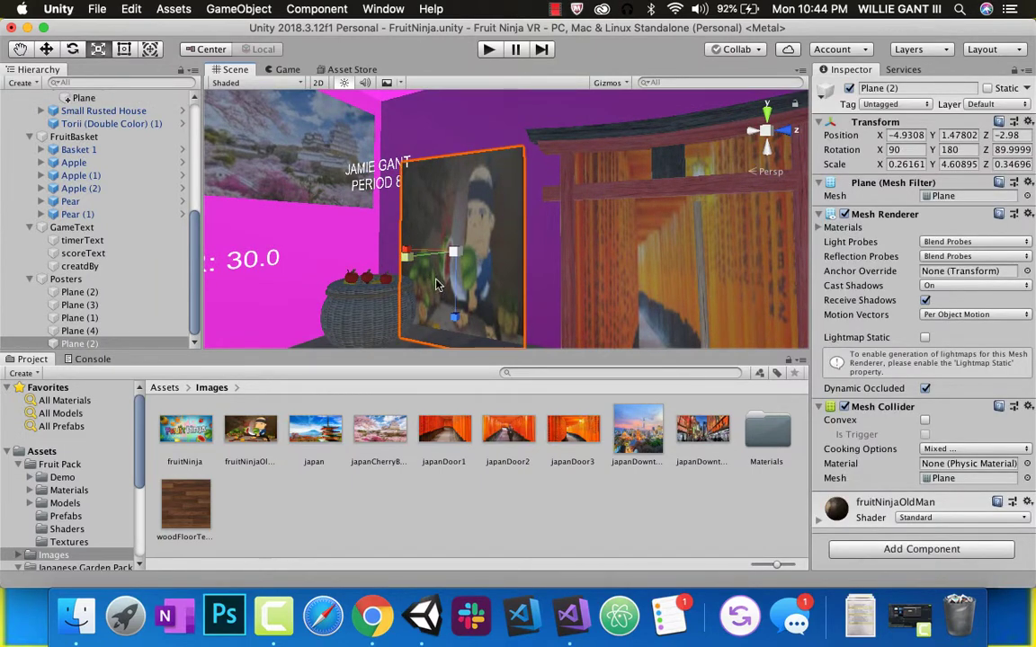
drag(454, 318, 467, 267)
click(47, 48)
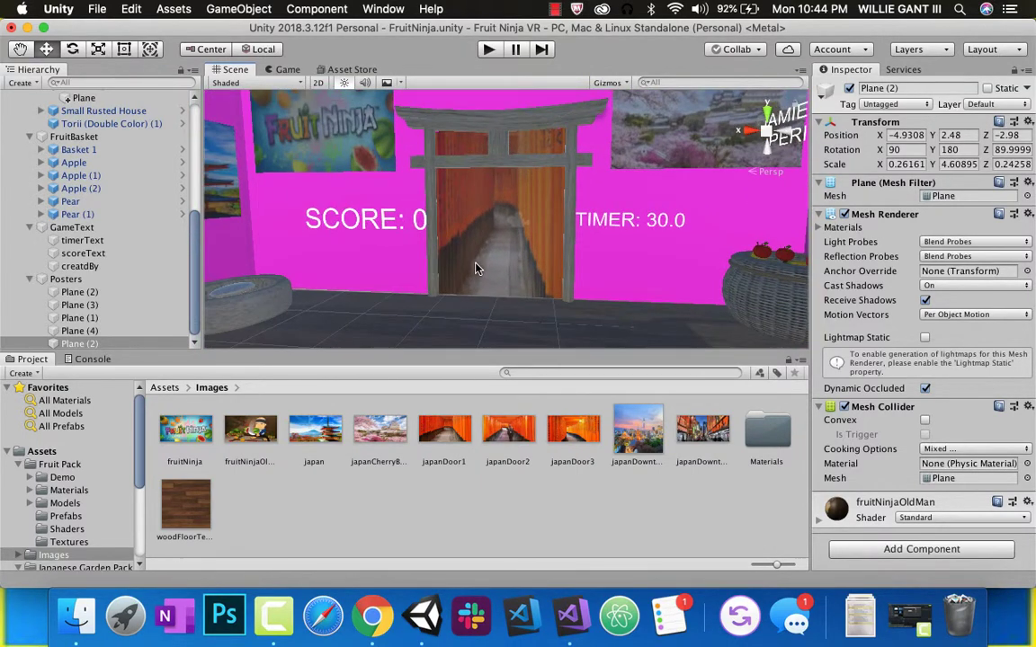
scroll(476, 268, down, 10)
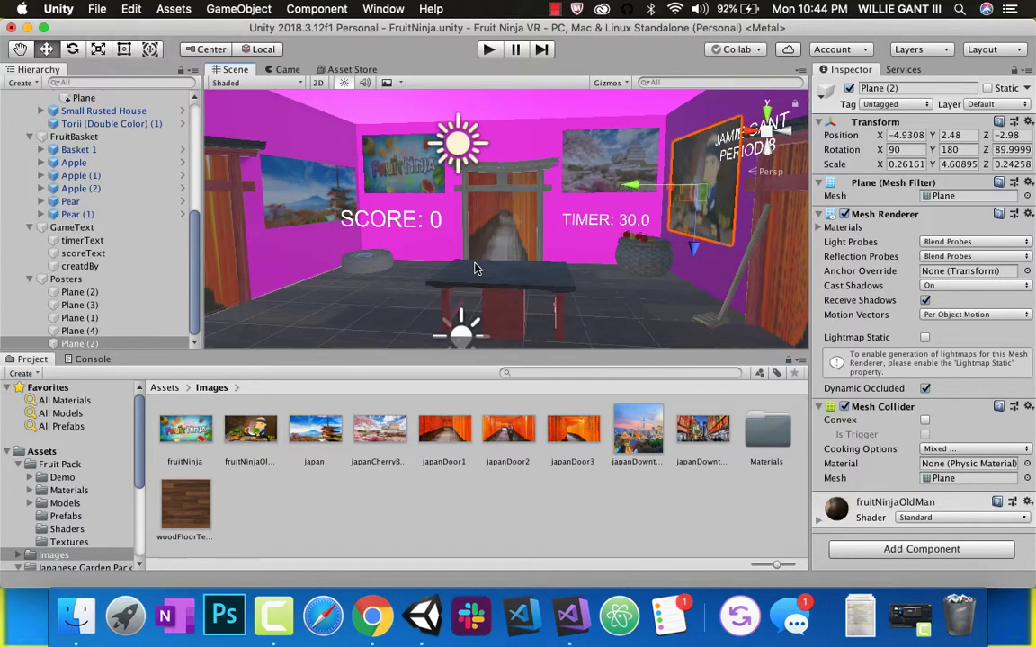
middle_drag(478, 262, 552, 277)
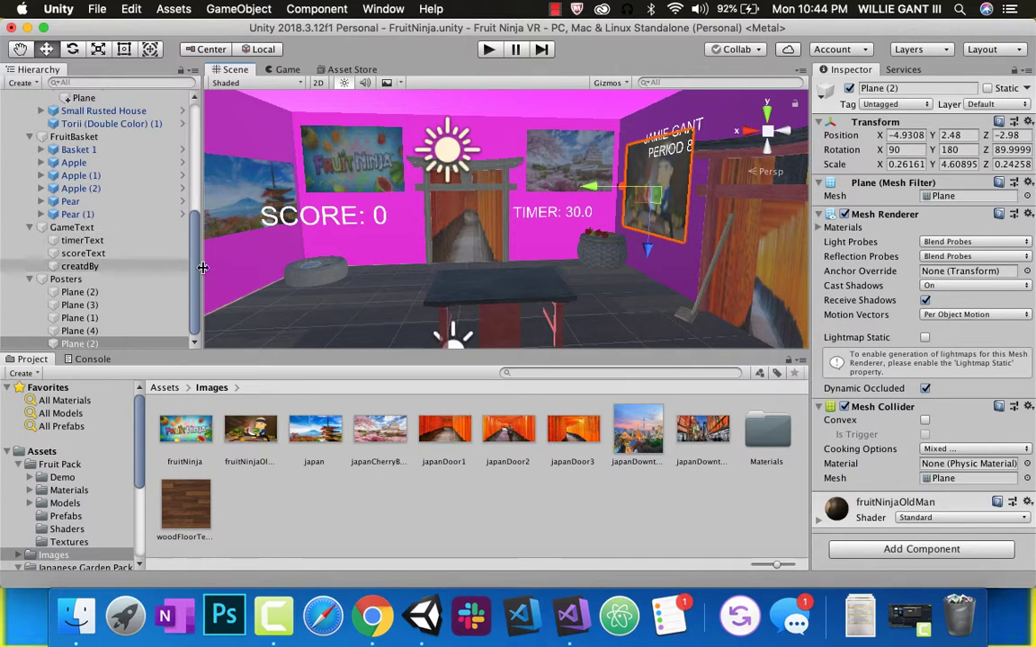
Collapse the Posters and GameText groups and orbit to face the back wall.
click(30, 280)
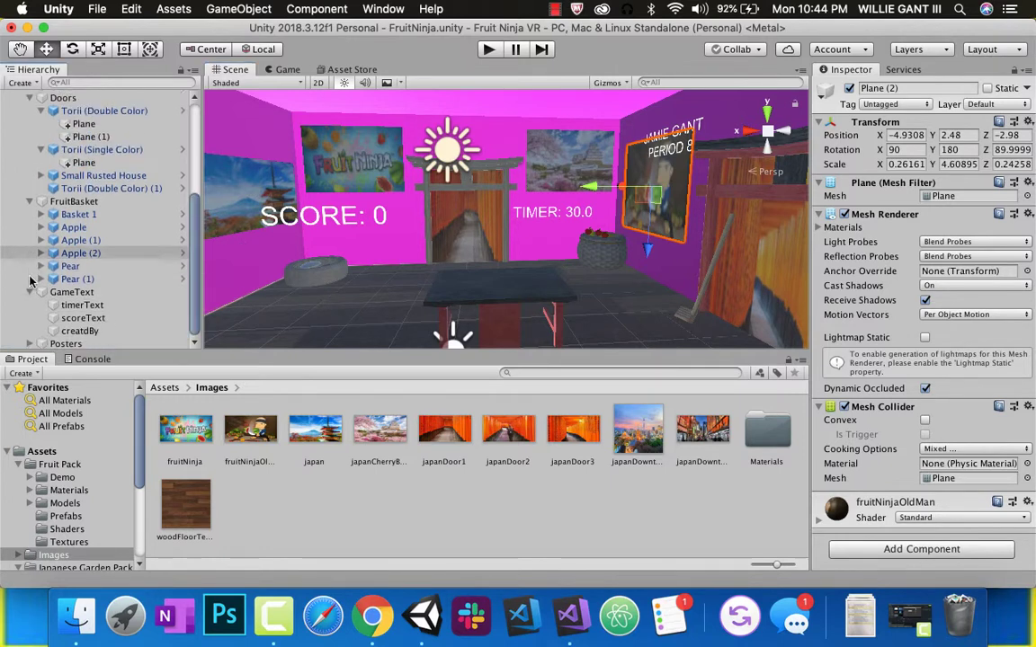
click(33, 289)
alt+drag(269, 251, 385, 266)
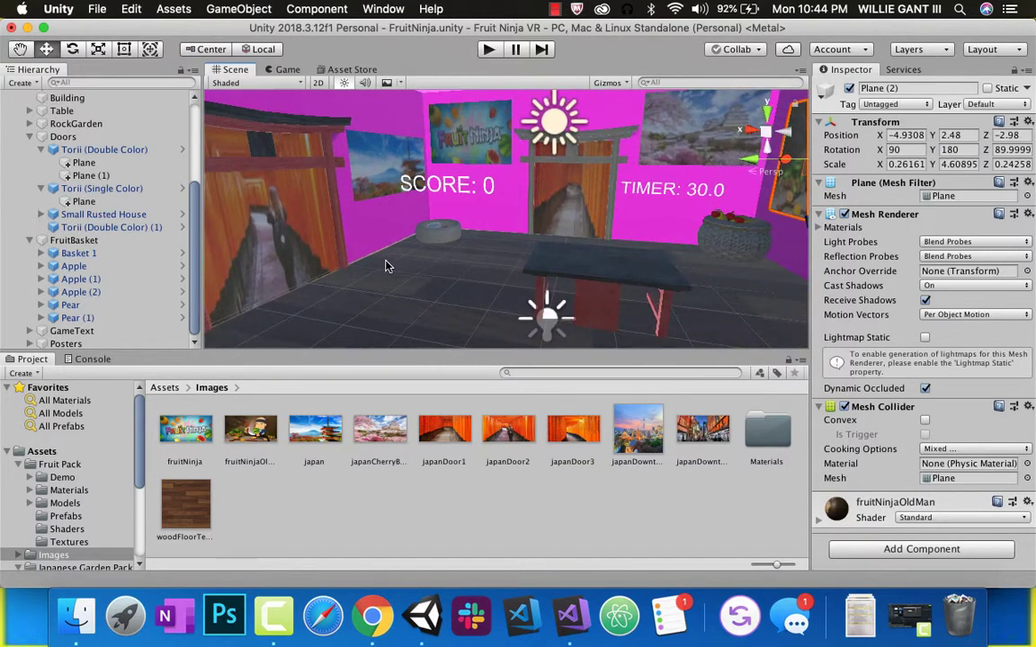
alt+drag(534, 261, 571, 256)
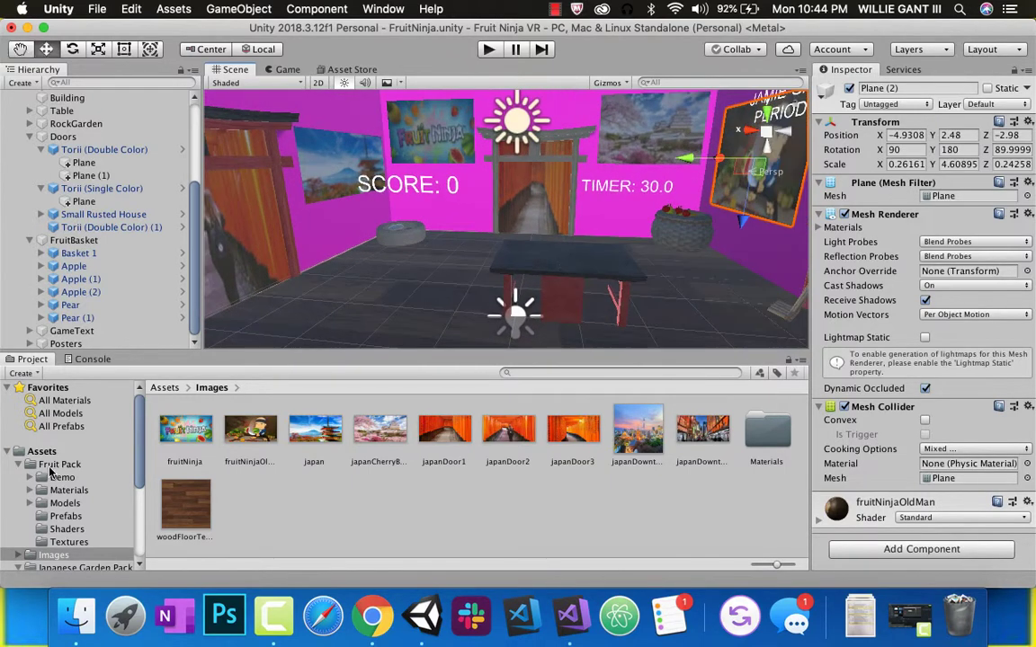
scroll(119, 441, down, 5)
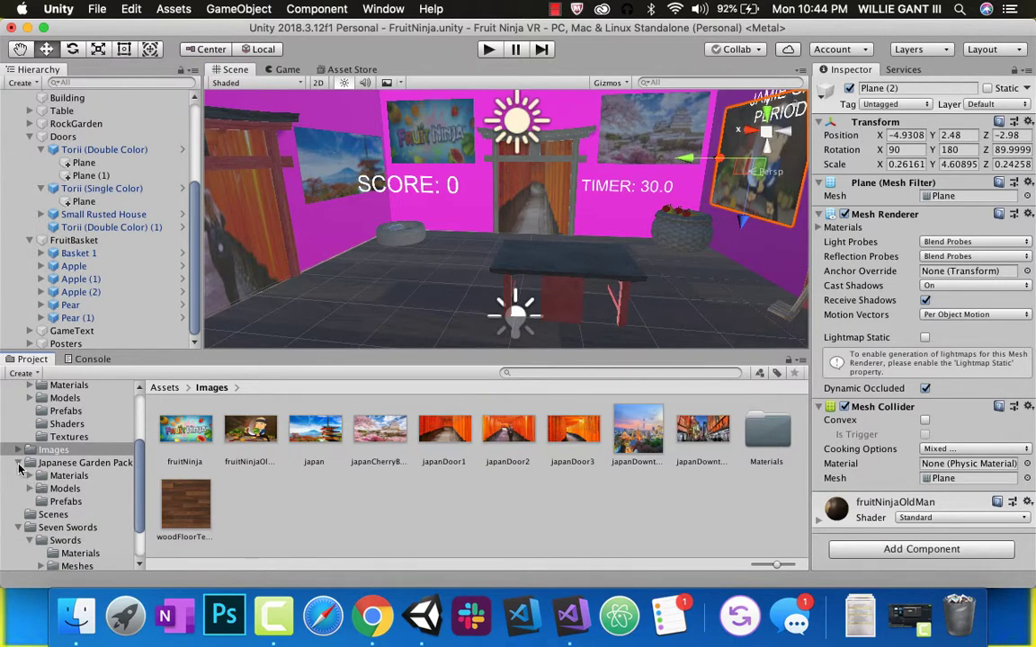
Place a Fence With Post from Japanese Garden Pack > Prefabs into the room.
click(18, 463)
click(43, 463)
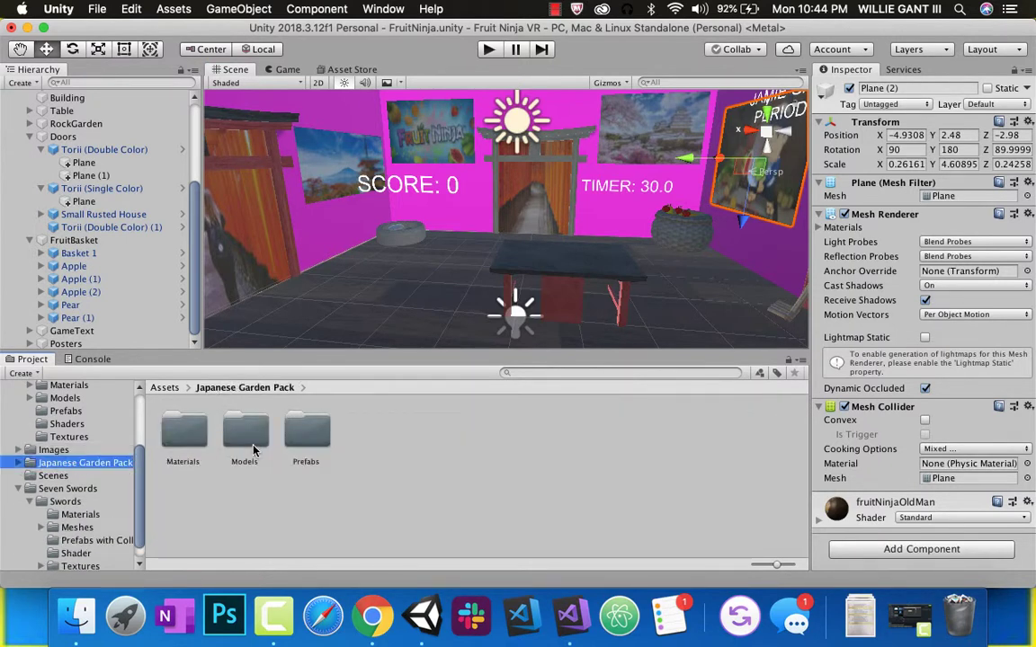
double_click(303, 431)
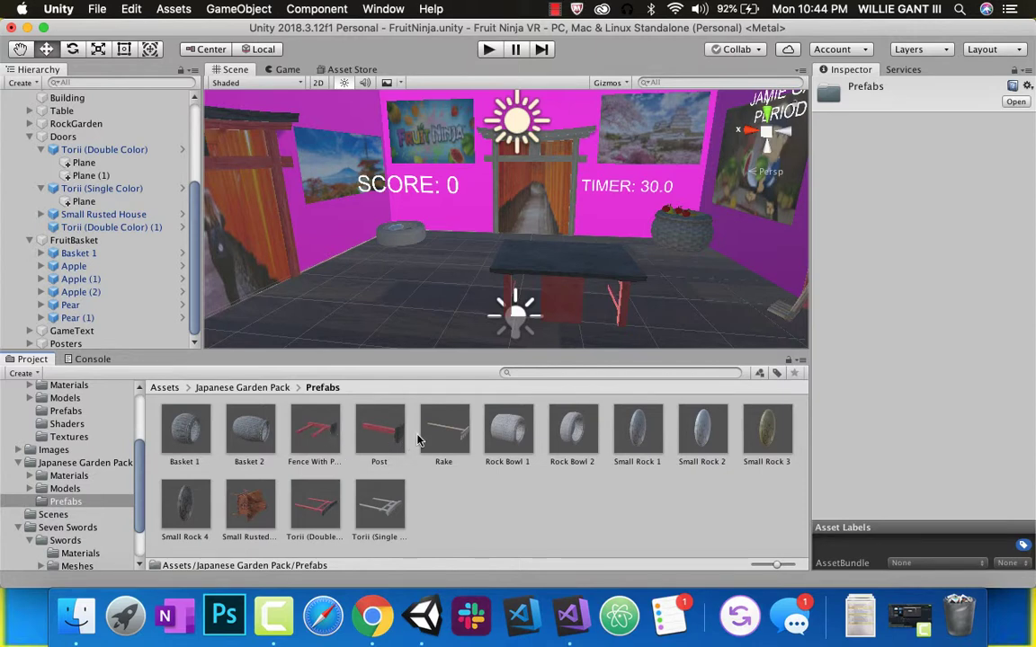
drag(314, 440, 465, 241)
Try raising the fence and lowering the Fruit Ninja poster, undoing both.
drag(454, 191, 438, 121)
key(super+z)
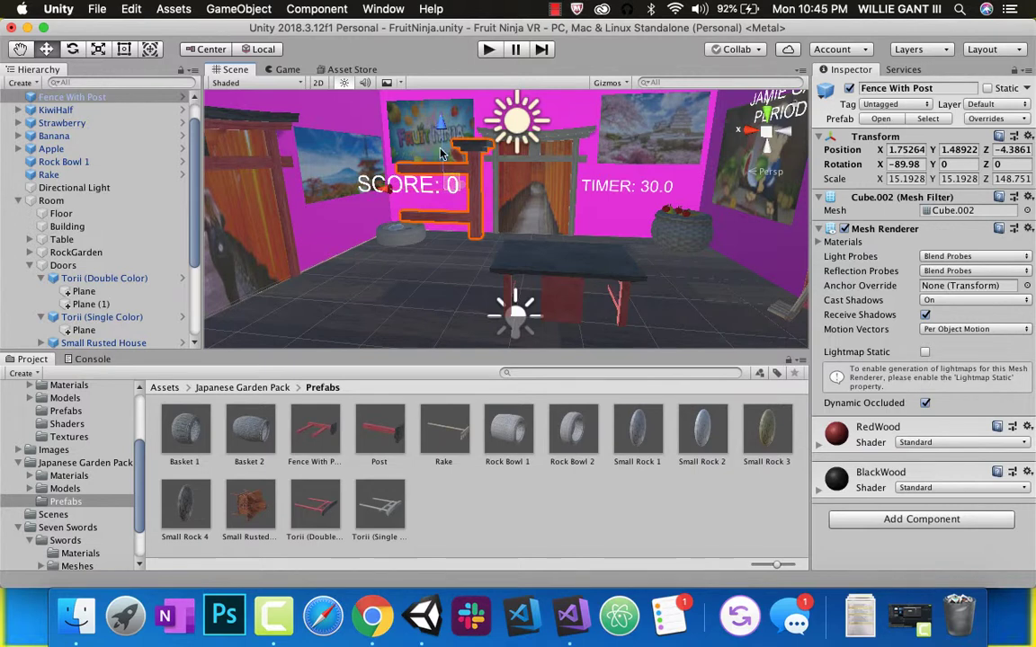
click(423, 131)
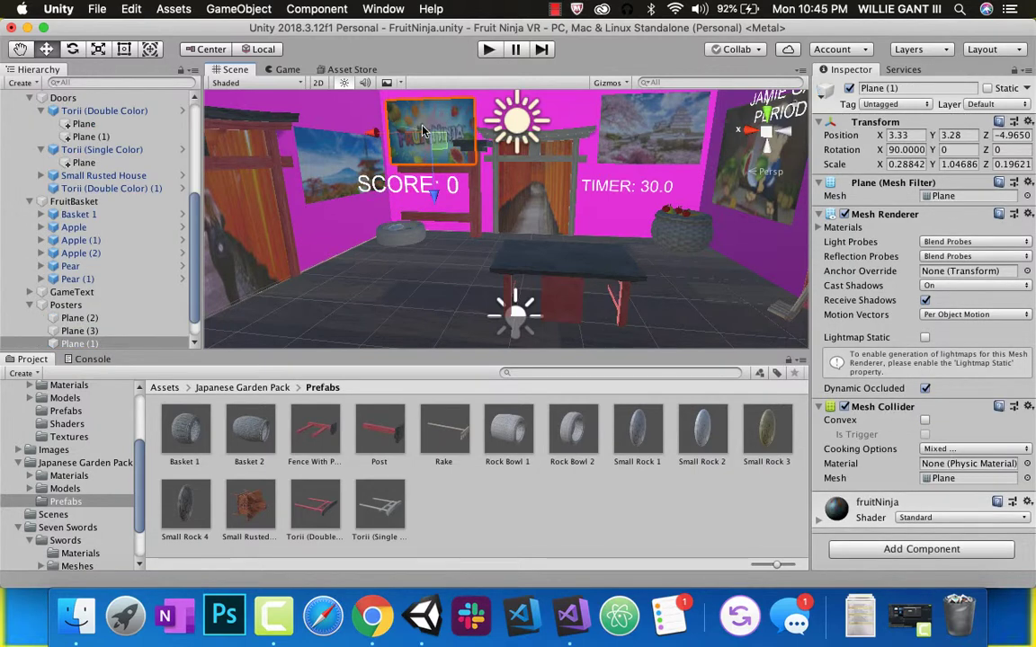
drag(434, 175, 440, 250)
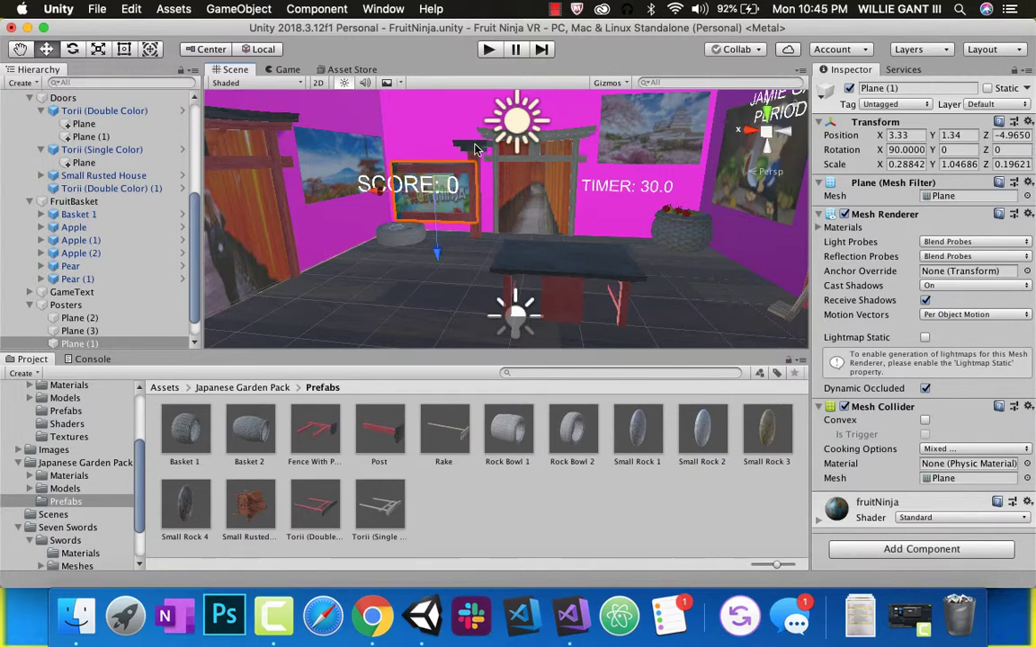
key(super+z)
click(474, 184)
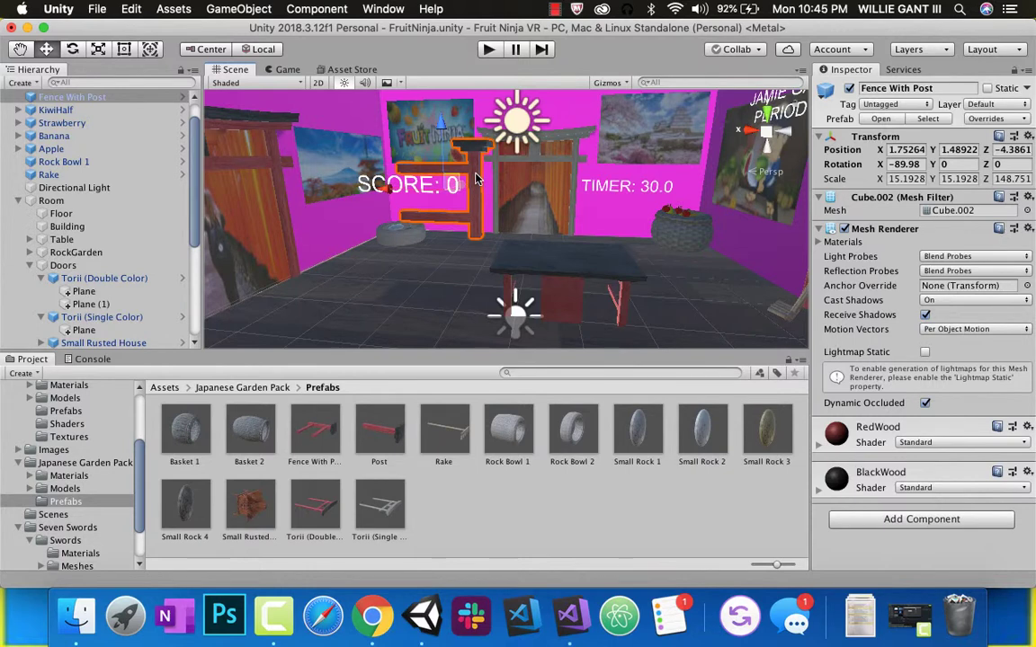
Delete the Fence With Post and select KiwiHalf through Rake in the Hierarchy.
right_click(87, 96)
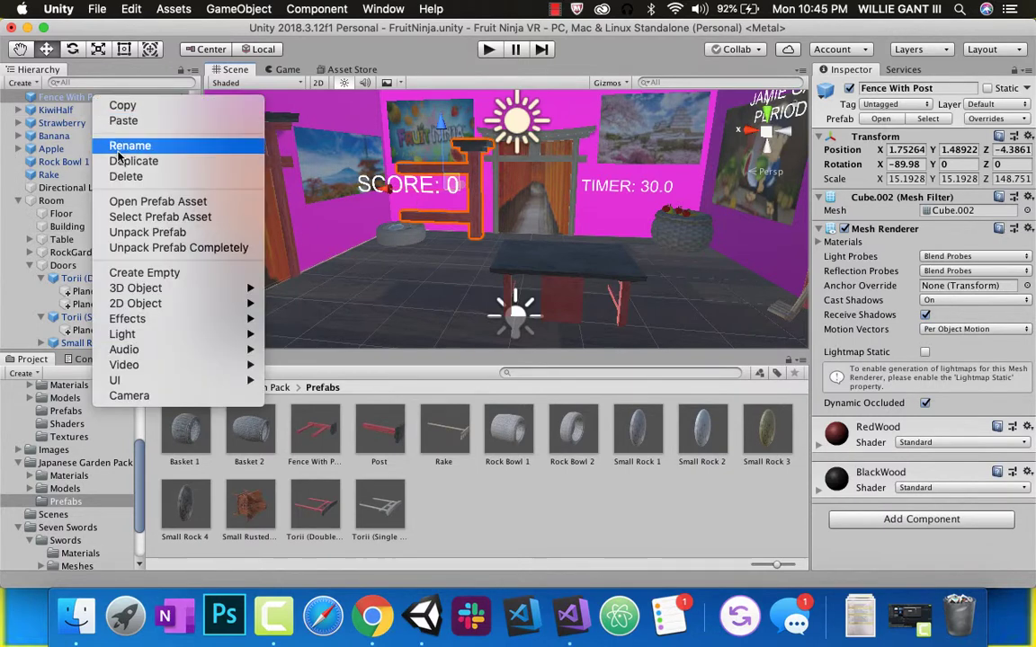
click(127, 177)
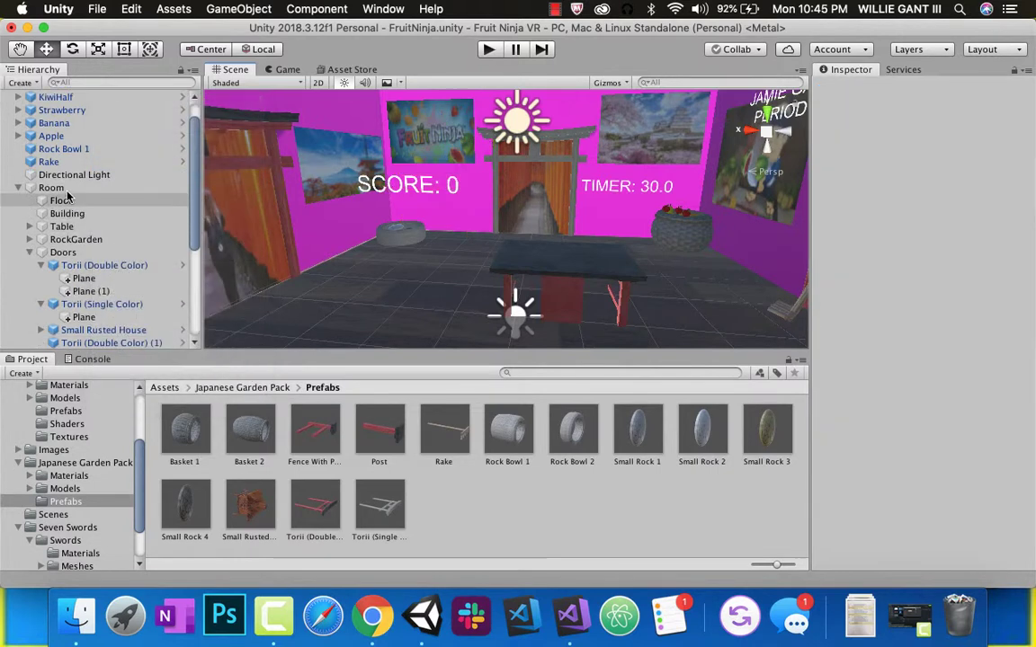
click(54, 97)
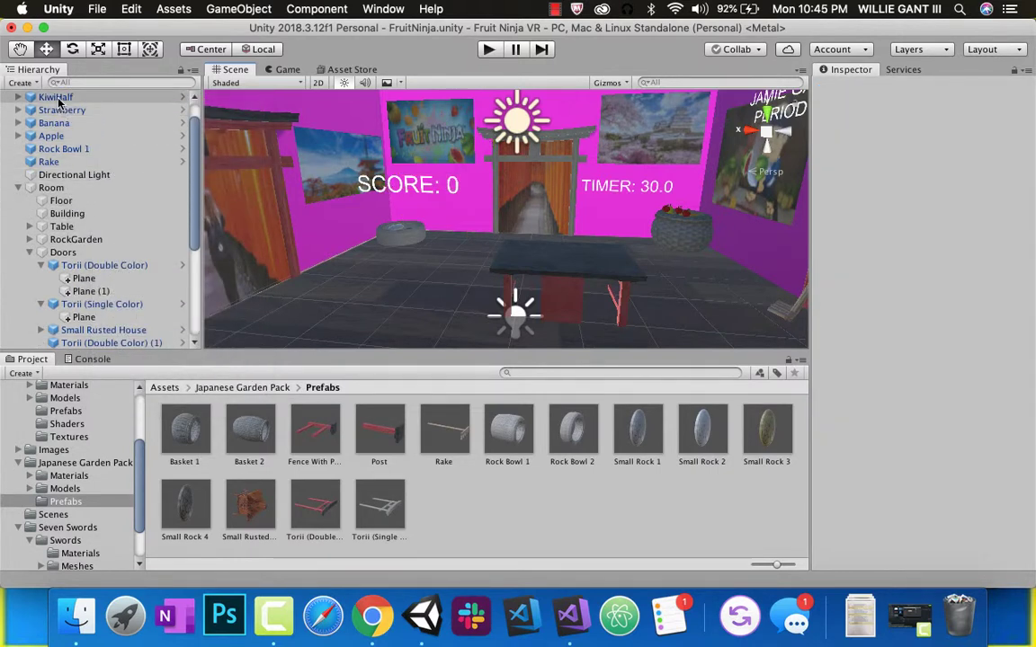
shift+click(63, 163)
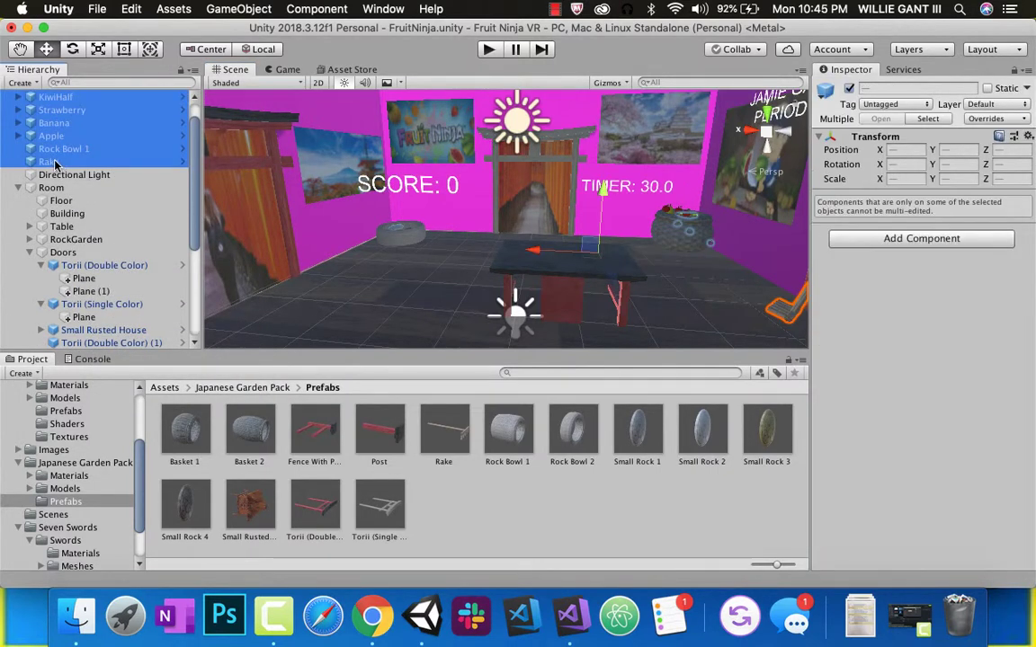
Parent the selected fruit objects, Rock Bowl 1 and Rake under FruitBasket, collapsing the groups.
click(30, 254)
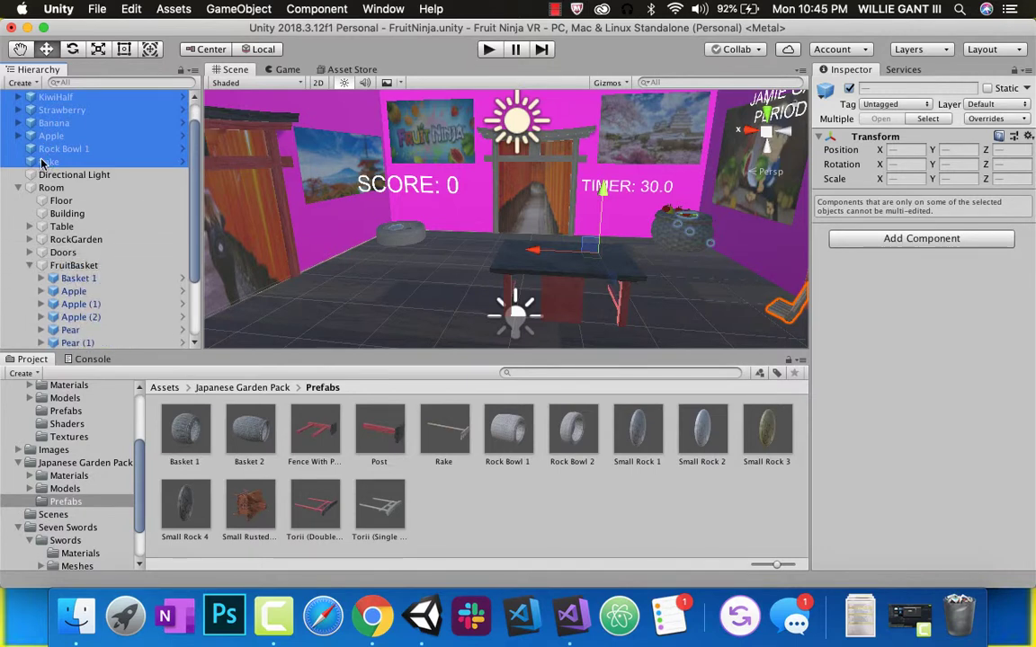
drag(42, 163, 64, 266)
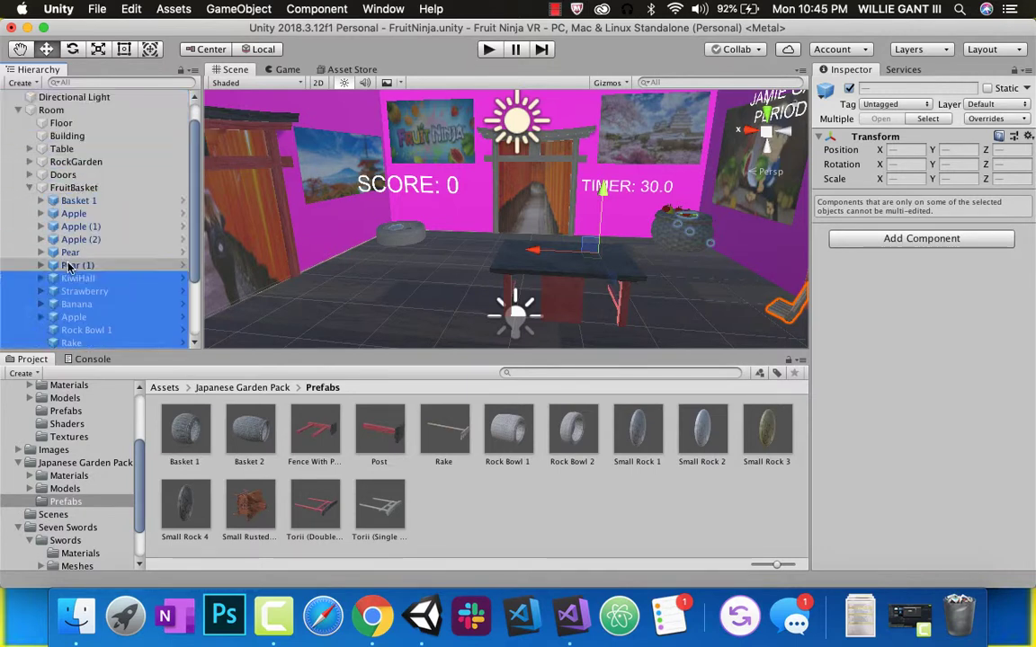
click(29, 189)
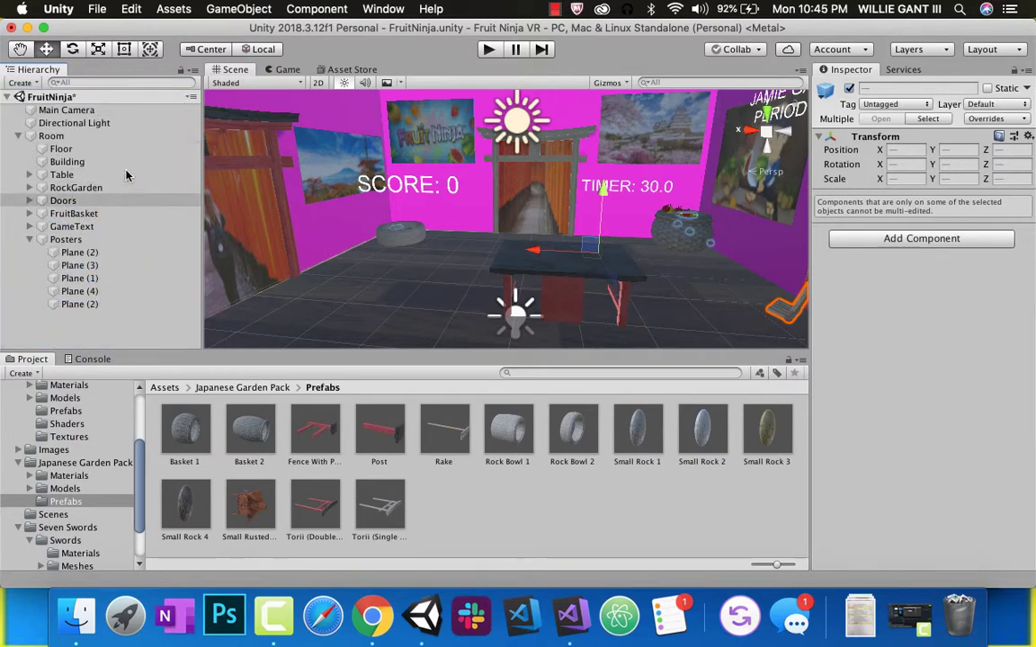
click(29, 239)
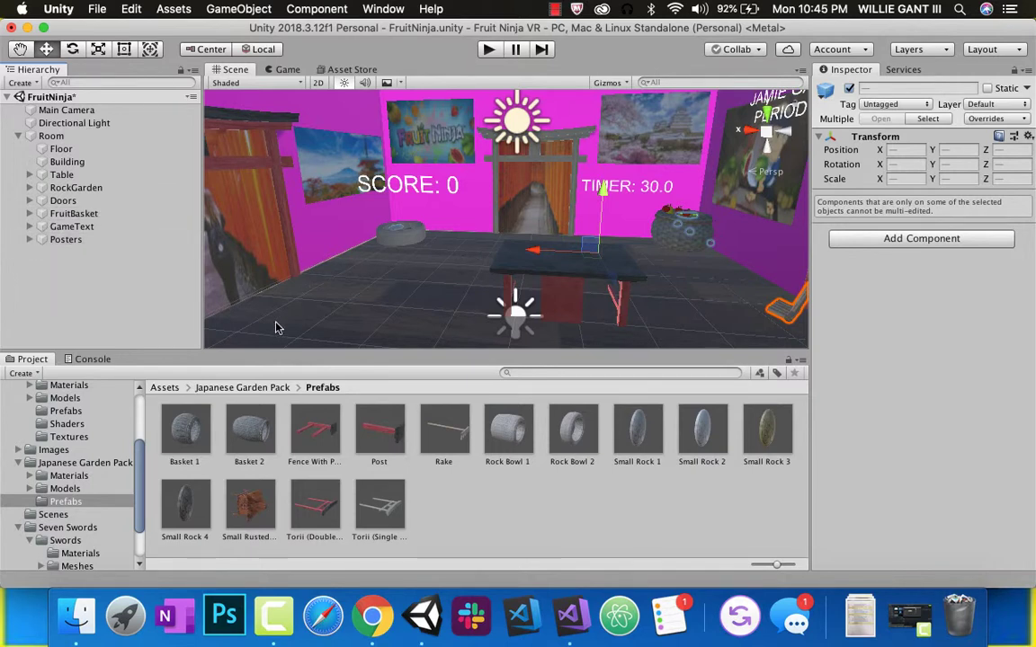
Create an empty object under Room and begin renaming it, typing 'S'.
right_click(47, 139)
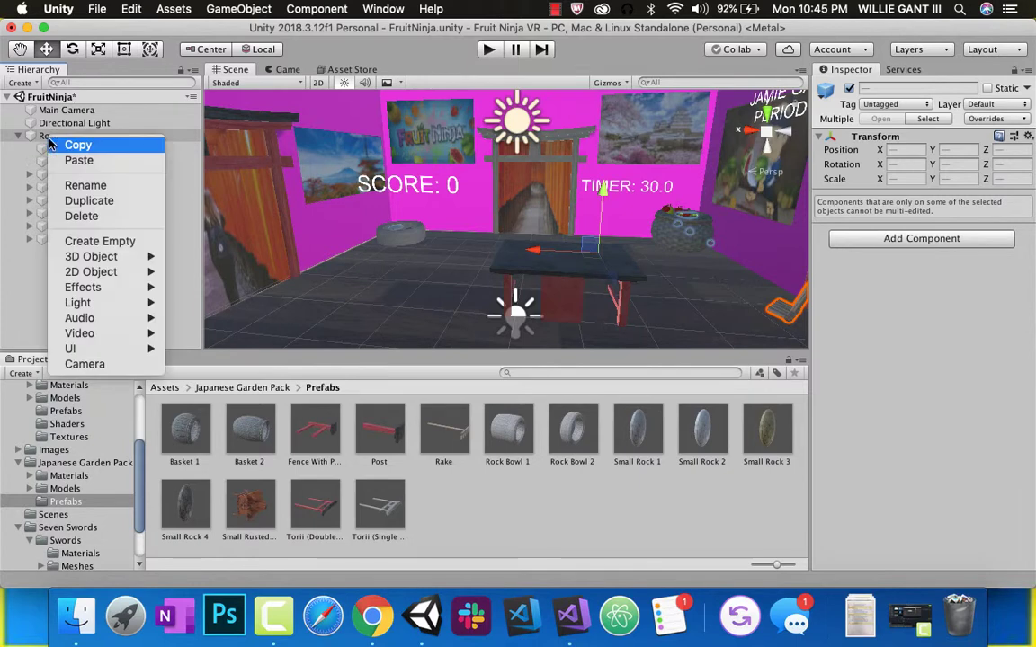
click(94, 238)
click(917, 90)
text(Swords)
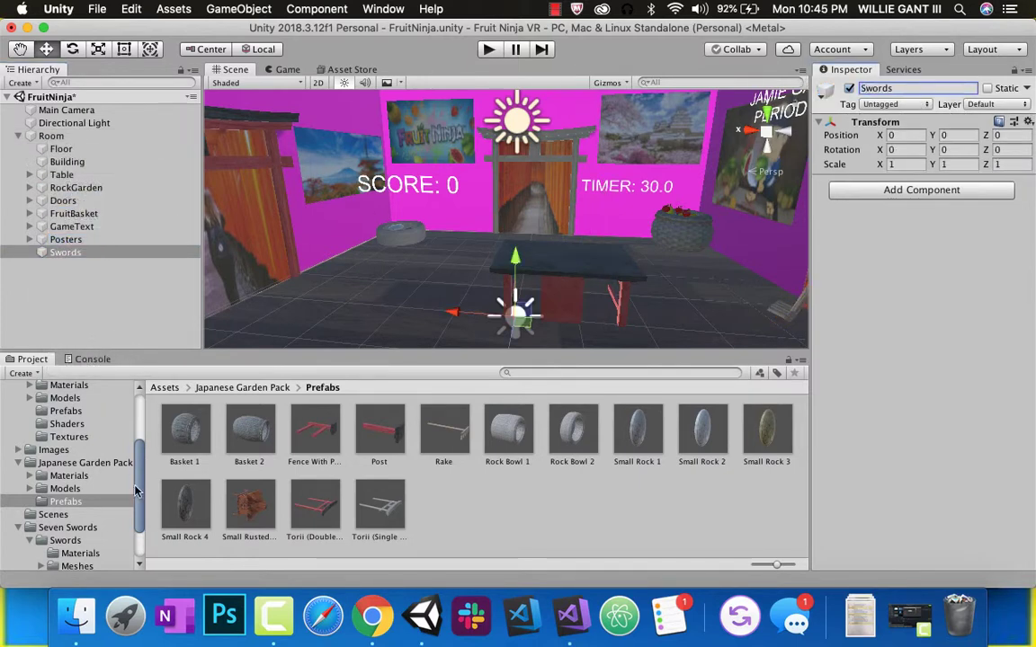
Place Broadsword and Katana prefabs from Seven Swords > Swords > Prefabs with Colliders into the room.
click(67, 530)
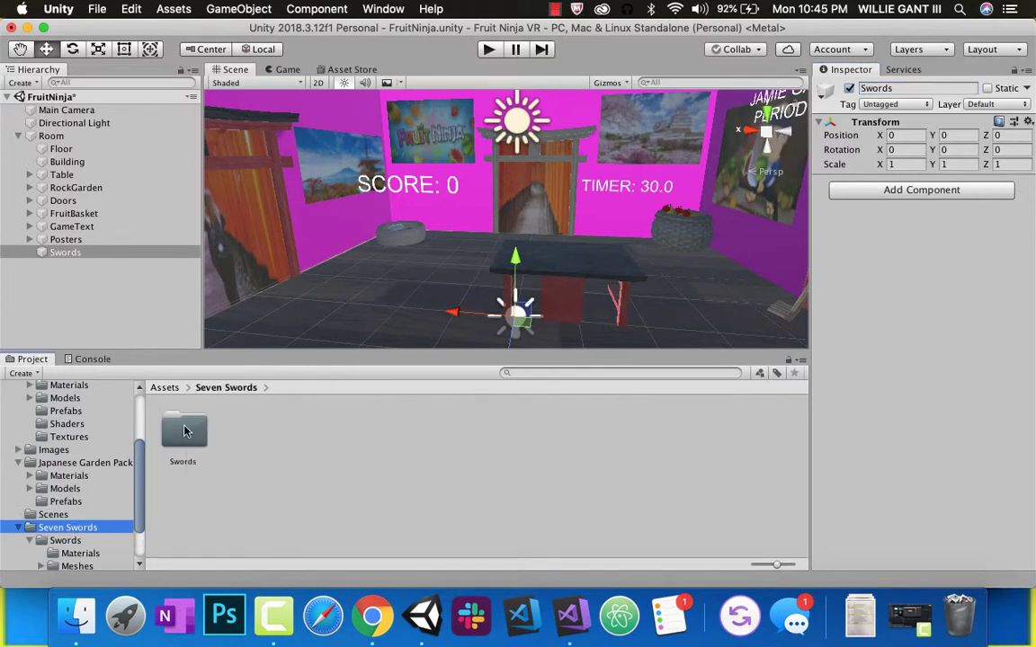
double_click(183, 431)
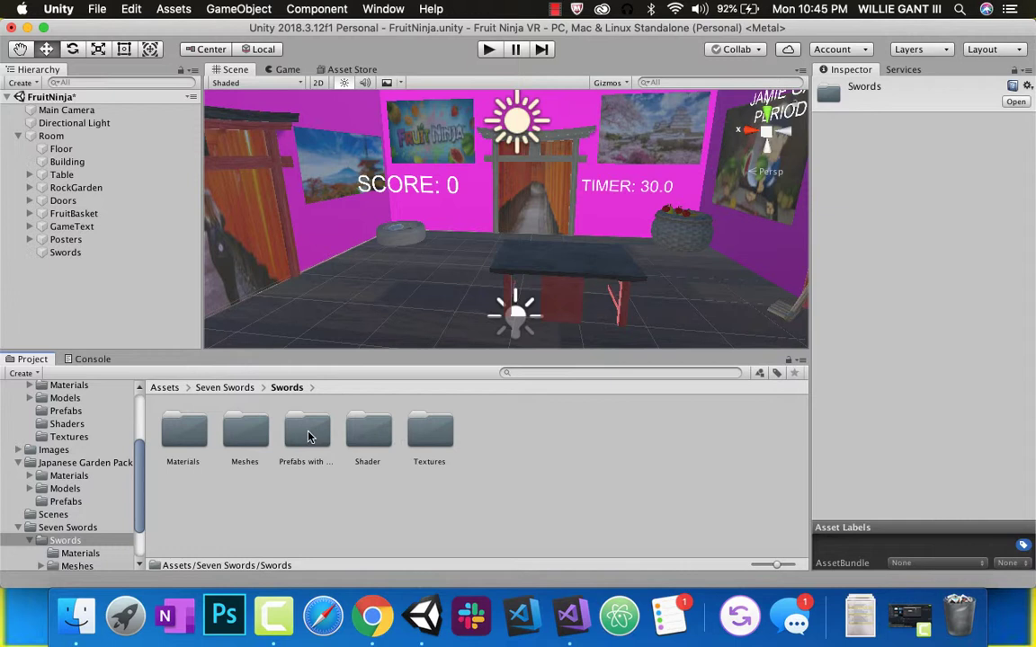
double_click(307, 433)
drag(185, 430, 464, 222)
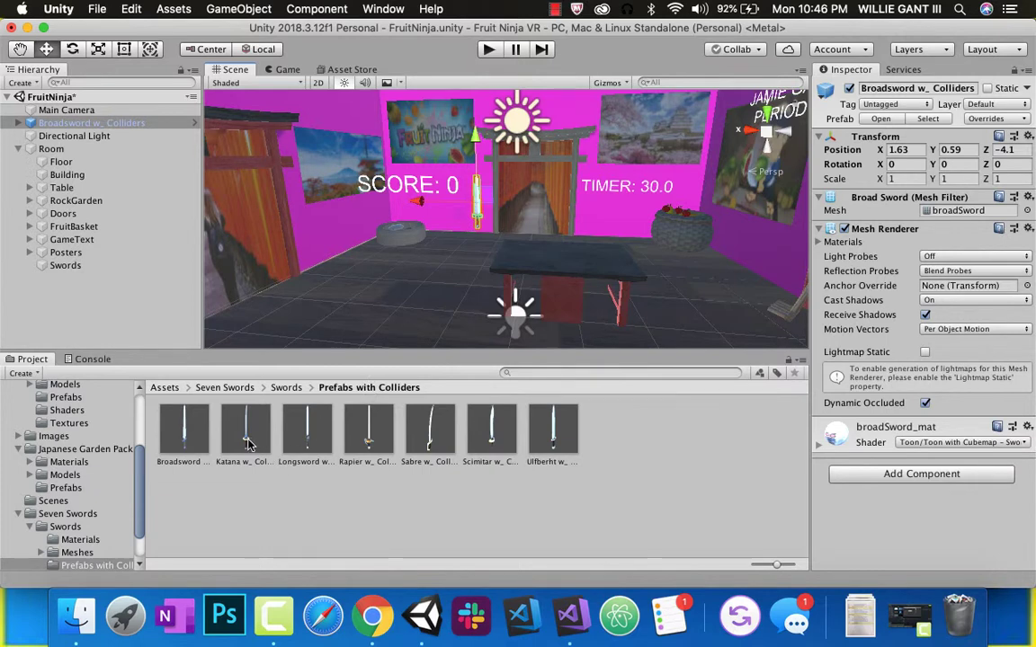
drag(266, 451, 540, 270)
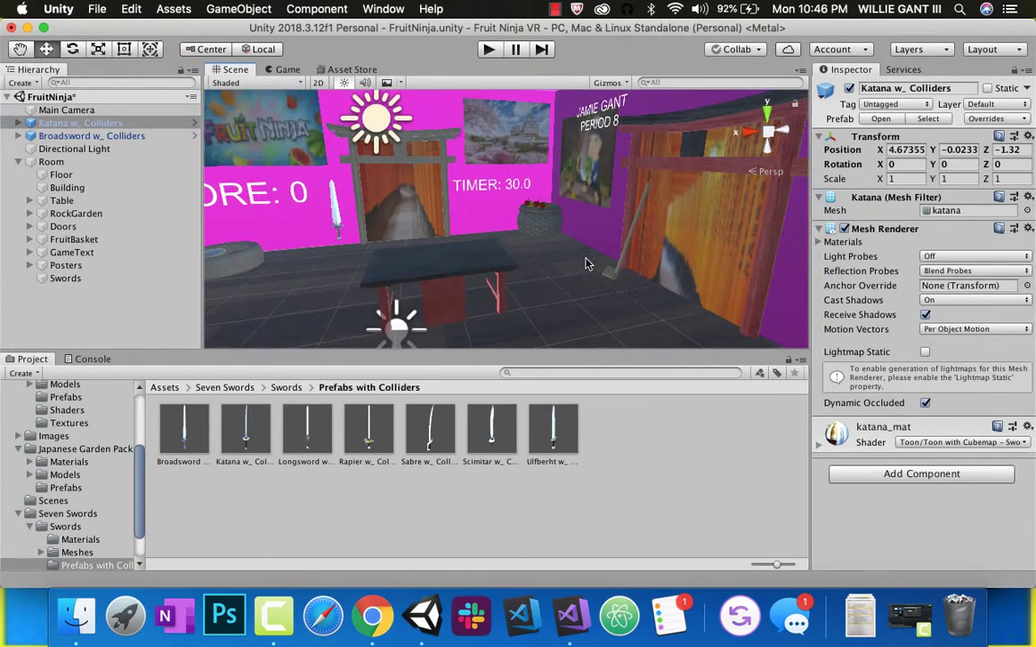
Raise the TIMER text object higher on the wall.
alt+drag(415, 241, 355, 220)
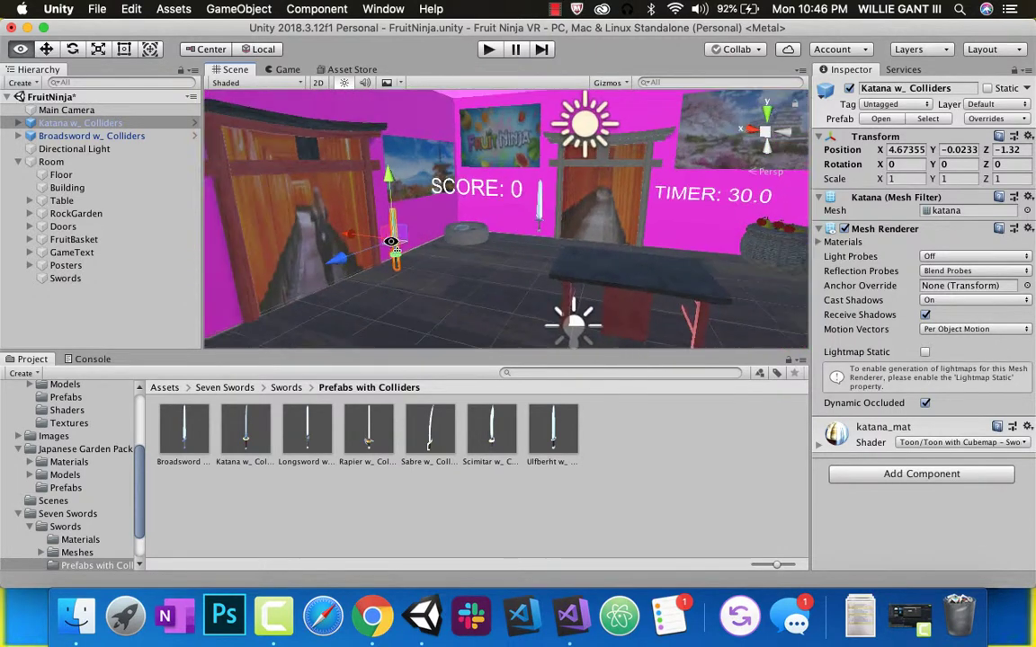
alt+drag(519, 227, 604, 247)
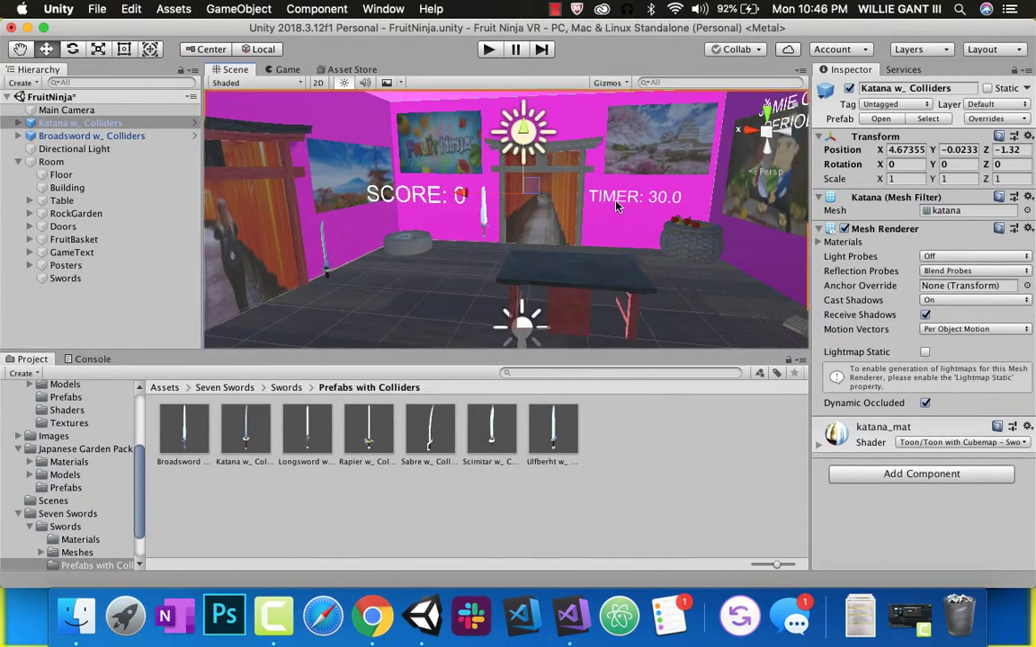
click(616, 212)
click(634, 198)
drag(636, 150, 708, 187)
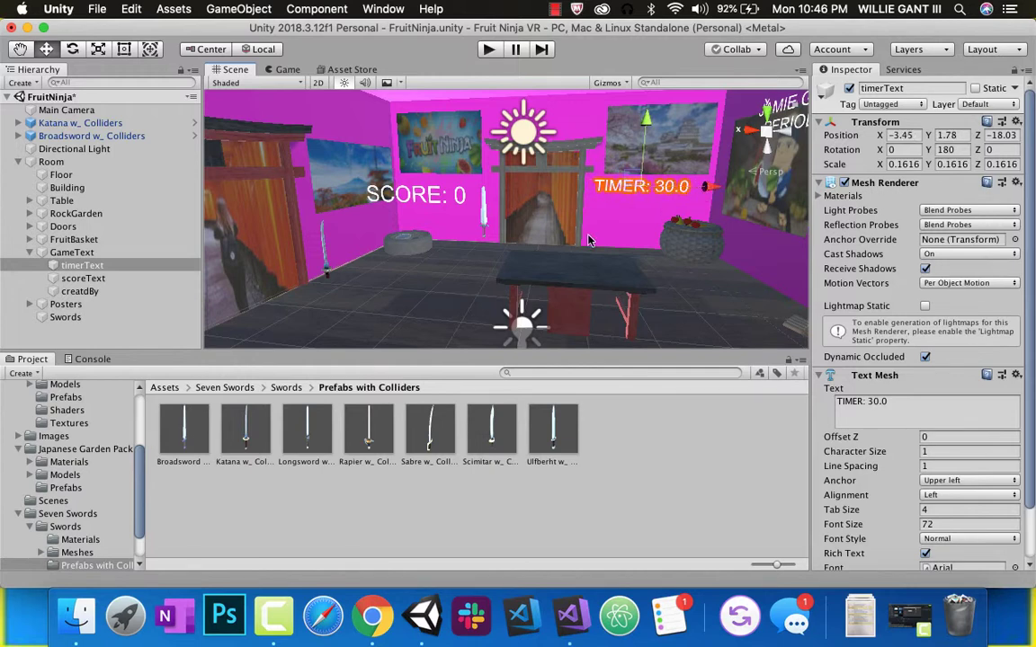
Place the Sabre w_ Colliders prefab in the room, lift it, and tilt it sideways.
drag(423, 441, 621, 253)
drag(612, 173, 613, 160)
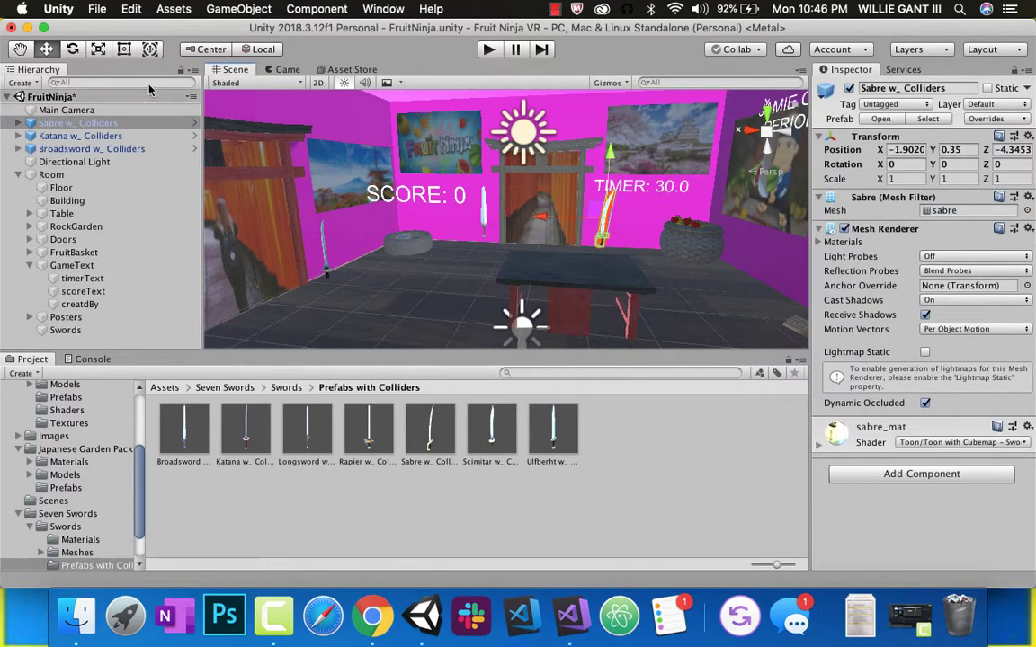
key(e)
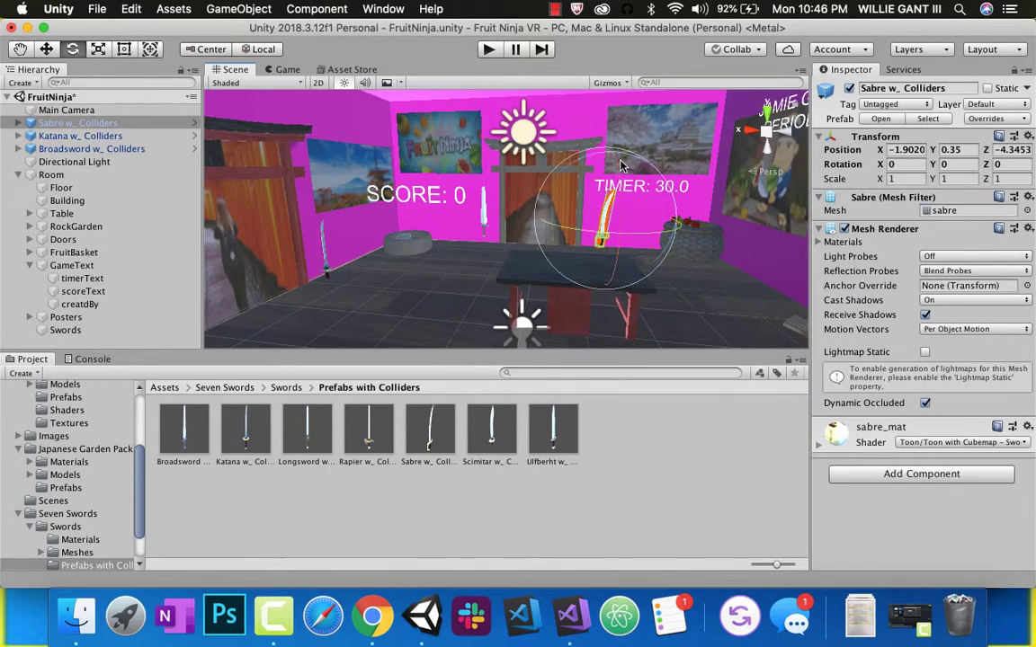
drag(566, 232, 392, 318)
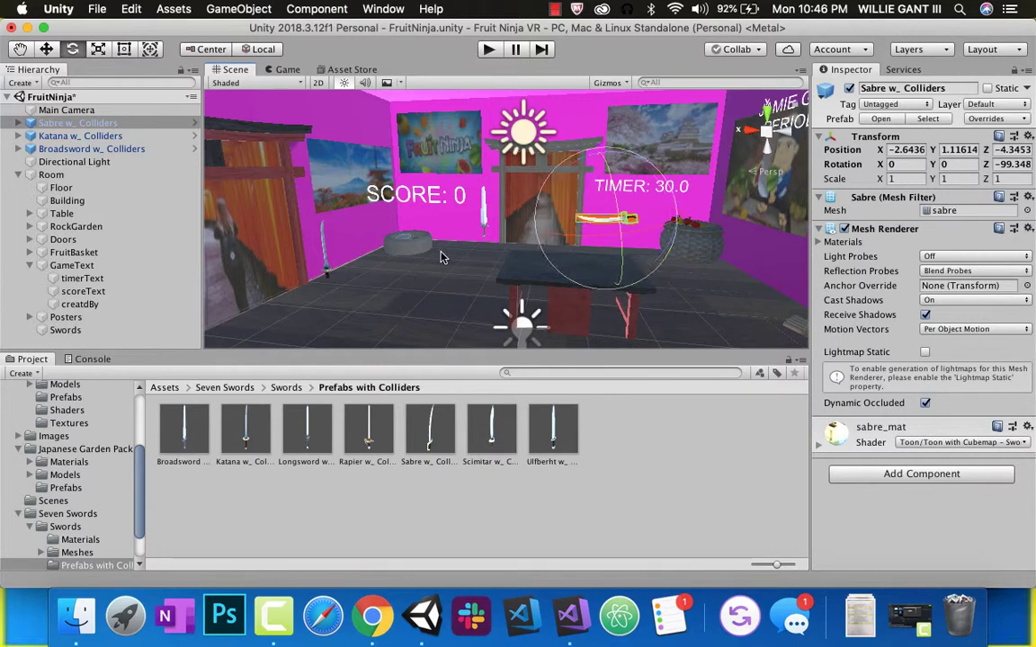
Position the sabre beside the TIMER text at X -3.47, Y 1.48.
click(48, 48)
drag(545, 233, 636, 248)
alt+drag(636, 248, 529, 202)
scroll(535, 200, up, 2)
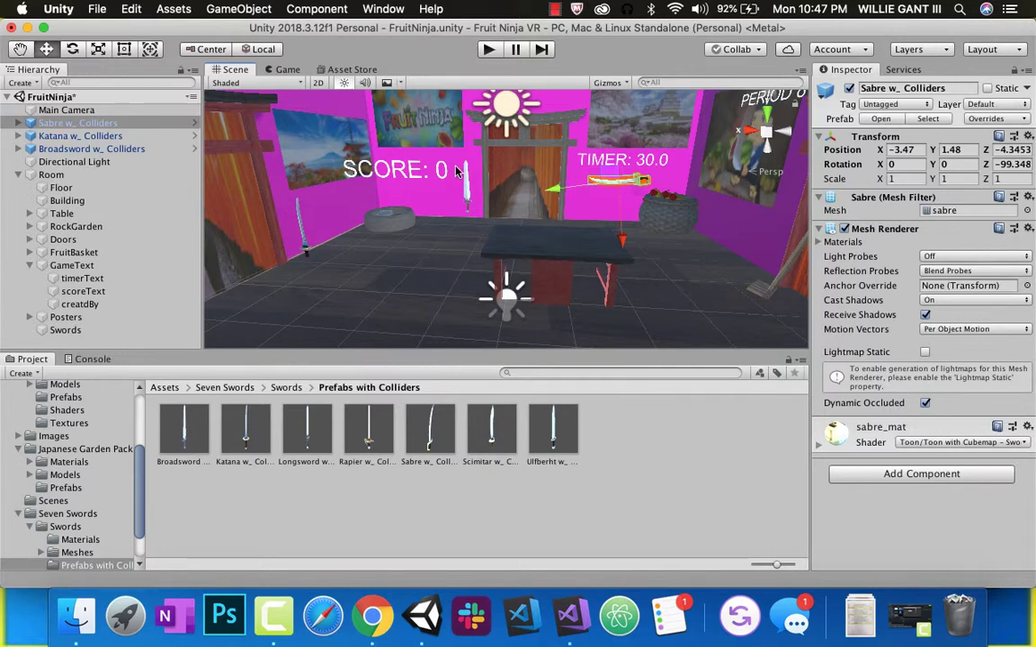
click(364, 72)
click(404, 123)
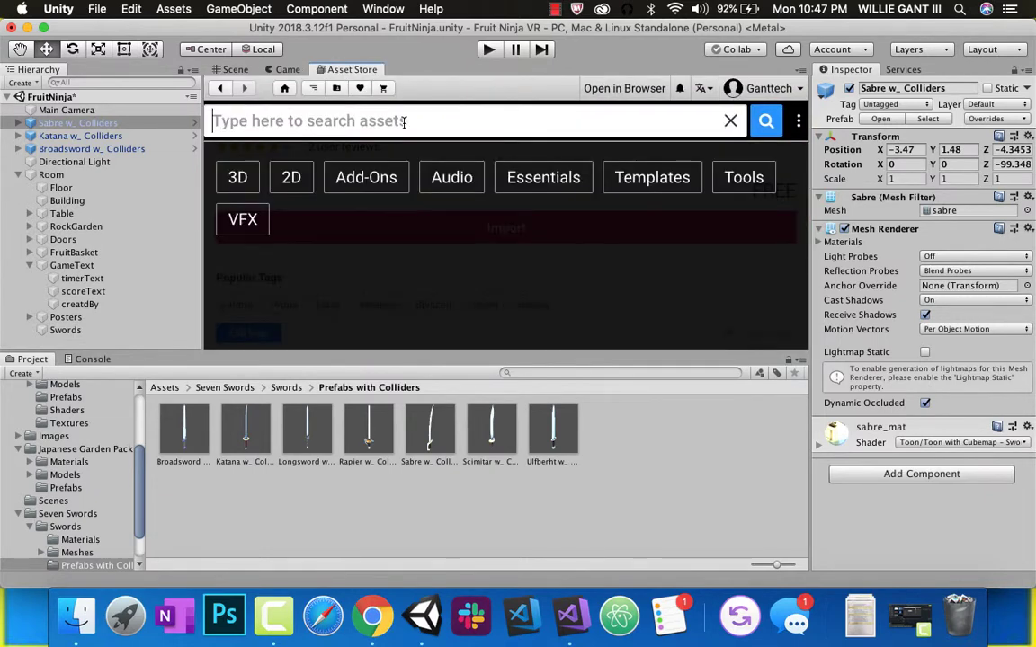
text(fire)
key(Return)
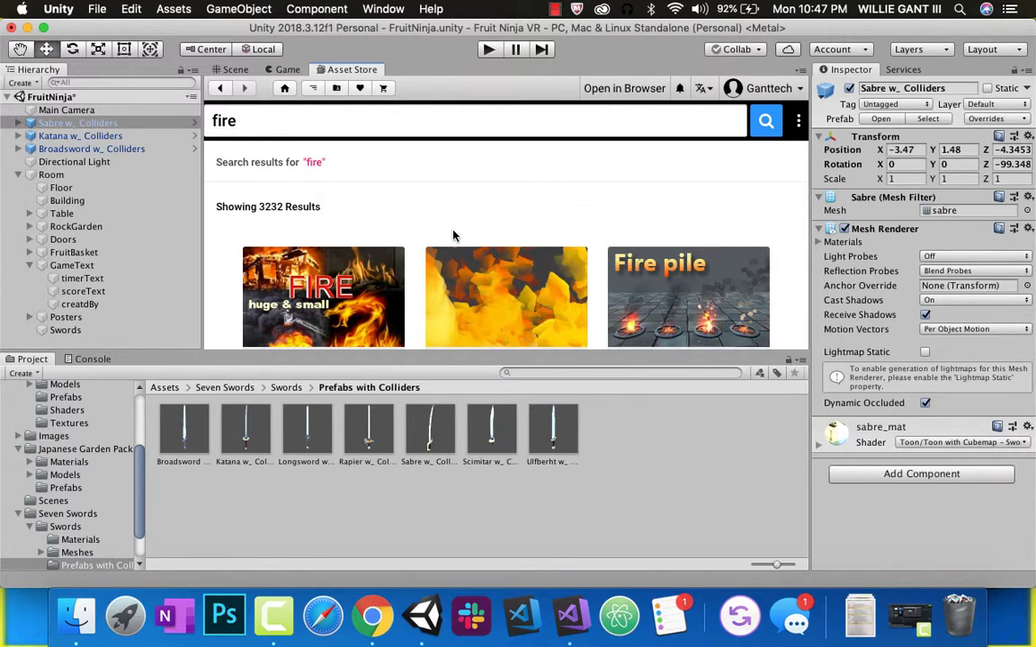
scroll(454, 235, down, 1)
scroll(455, 236, down, 2)
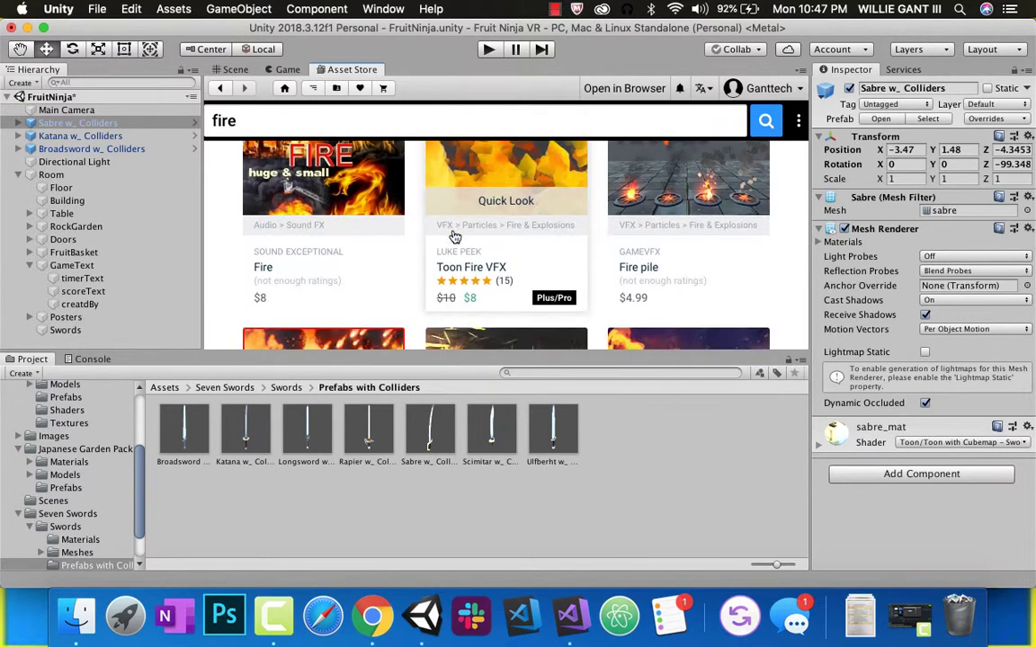
scroll(572, 268, up, 5)
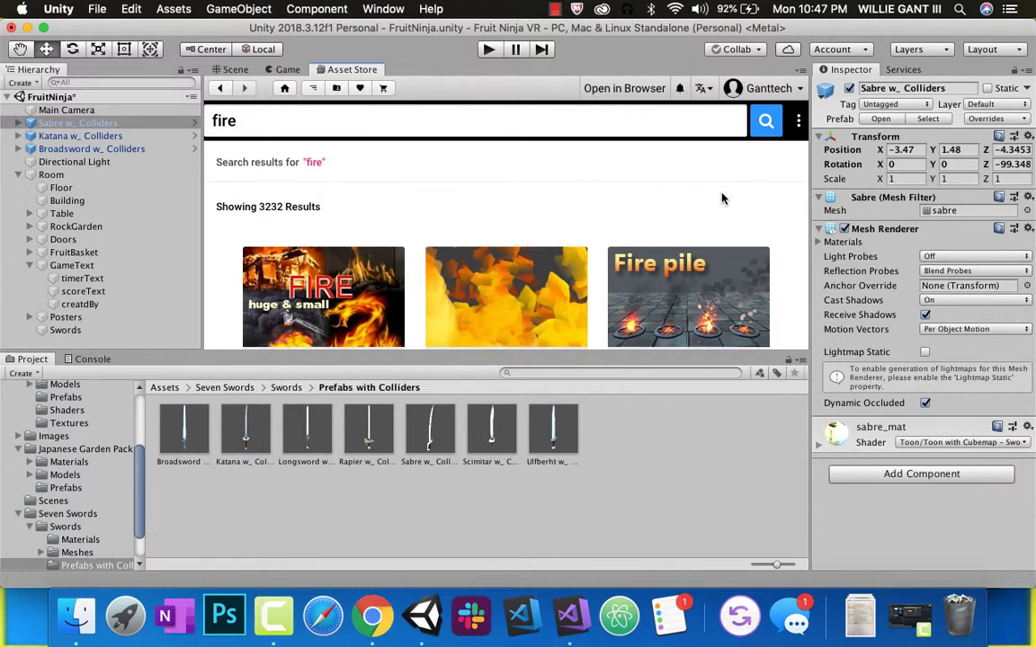
scroll(706, 254, down, 15)
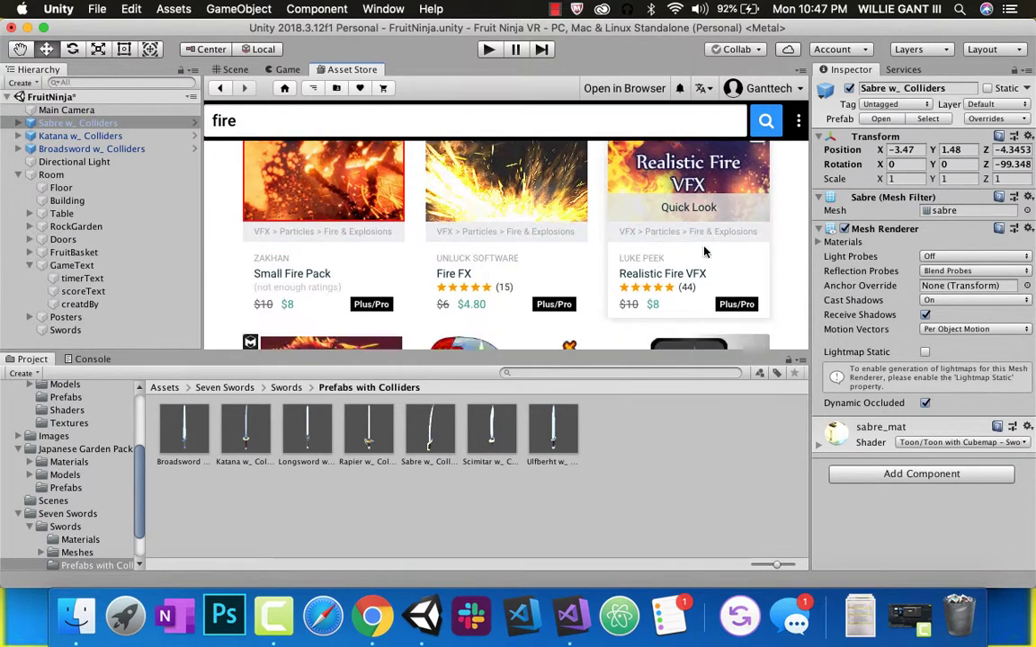
scroll(693, 239, down, 4)
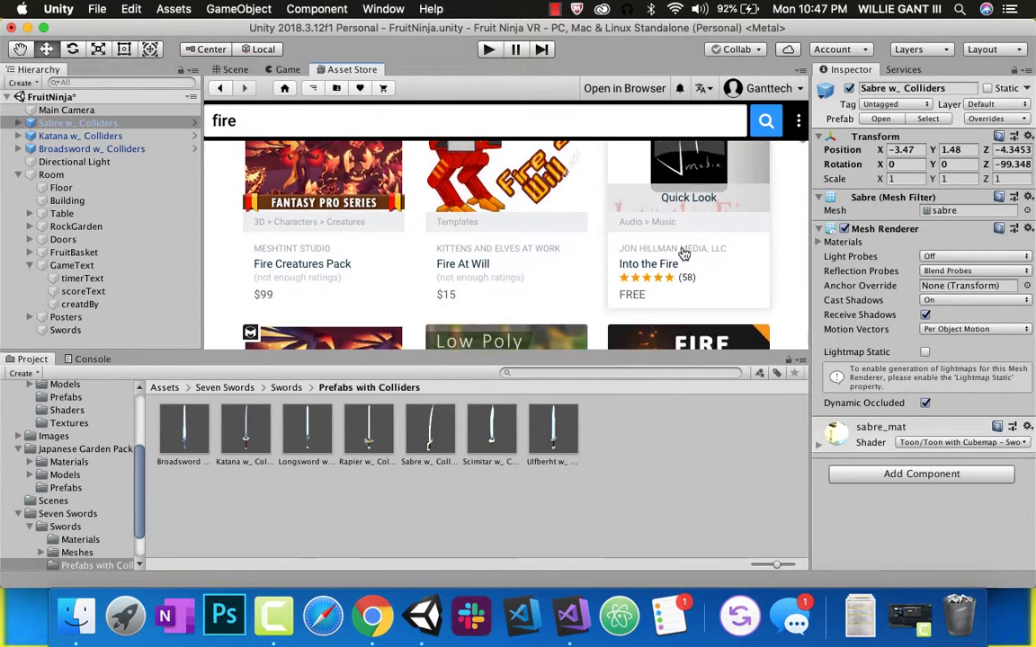
scroll(462, 261, down, 9)
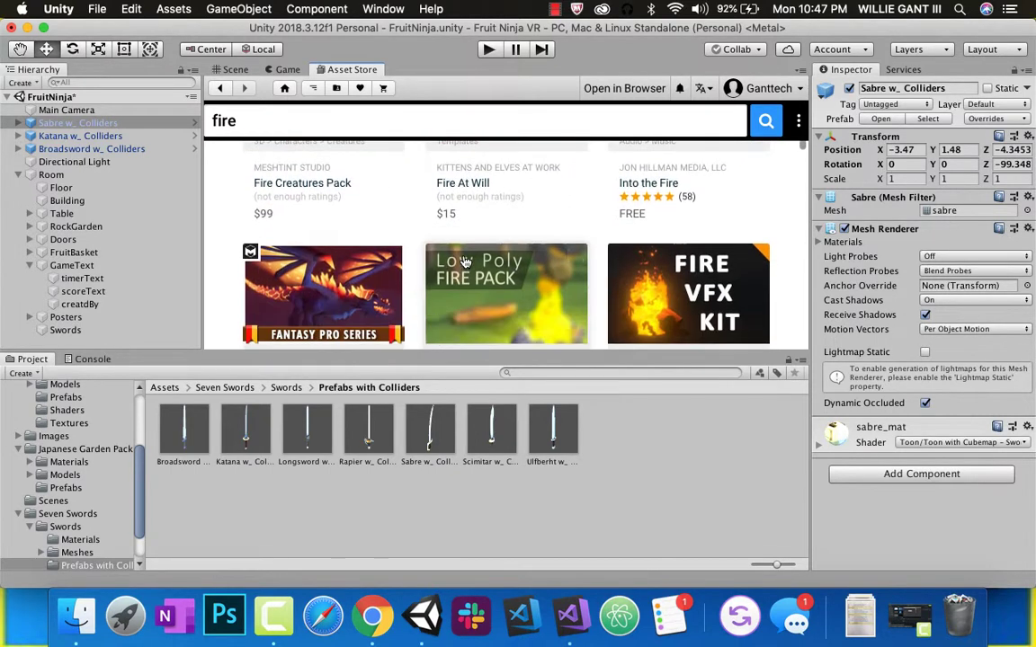
scroll(464, 261, down, 1)
scroll(464, 261, up, 13)
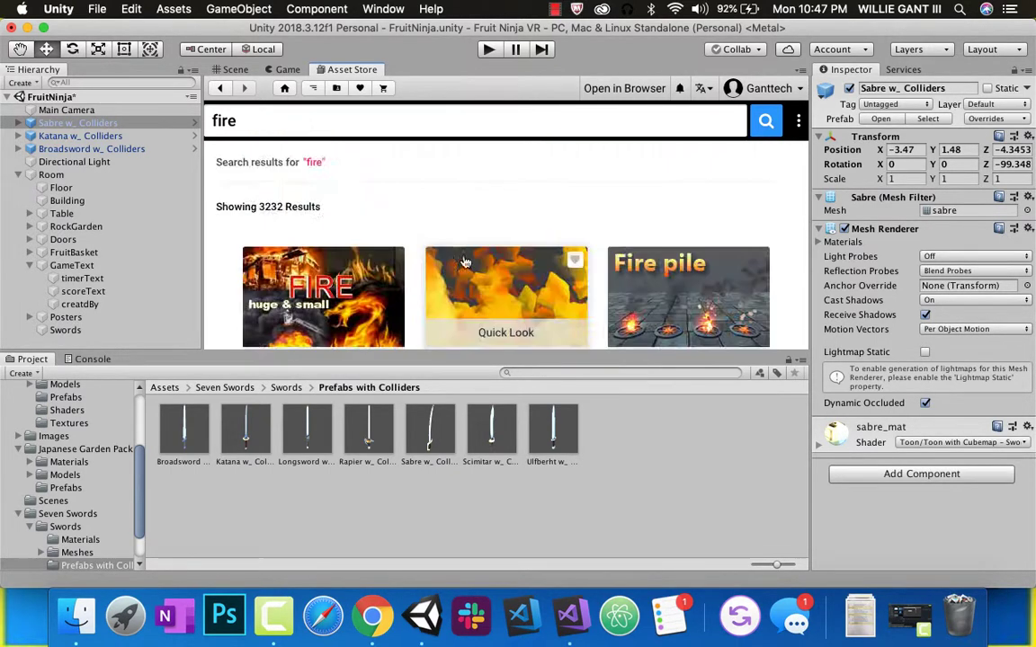
click(233, 71)
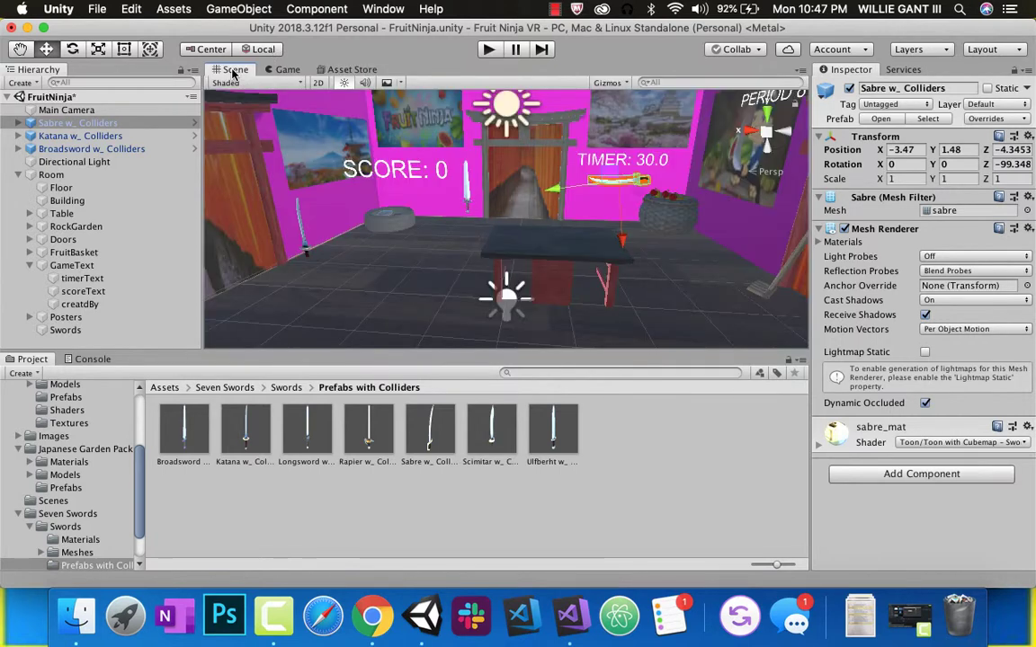
Deactivate the Building object and orbit to view the posters, gates and SCORE/TIMER text.
right_drag(451, 233, 554, 77)
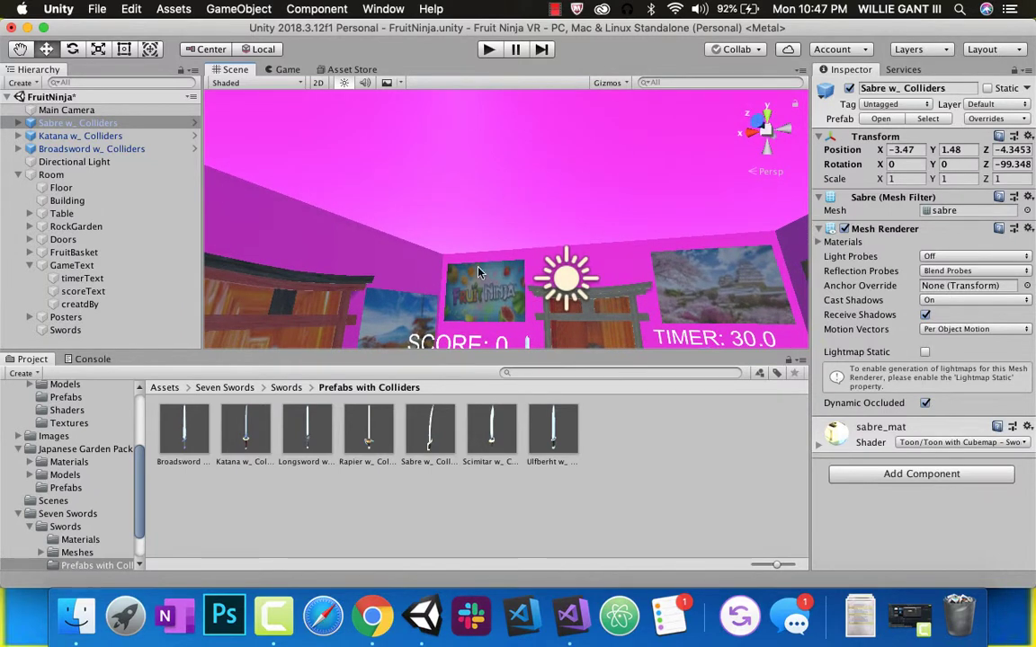
right_drag(478, 271, 491, 299)
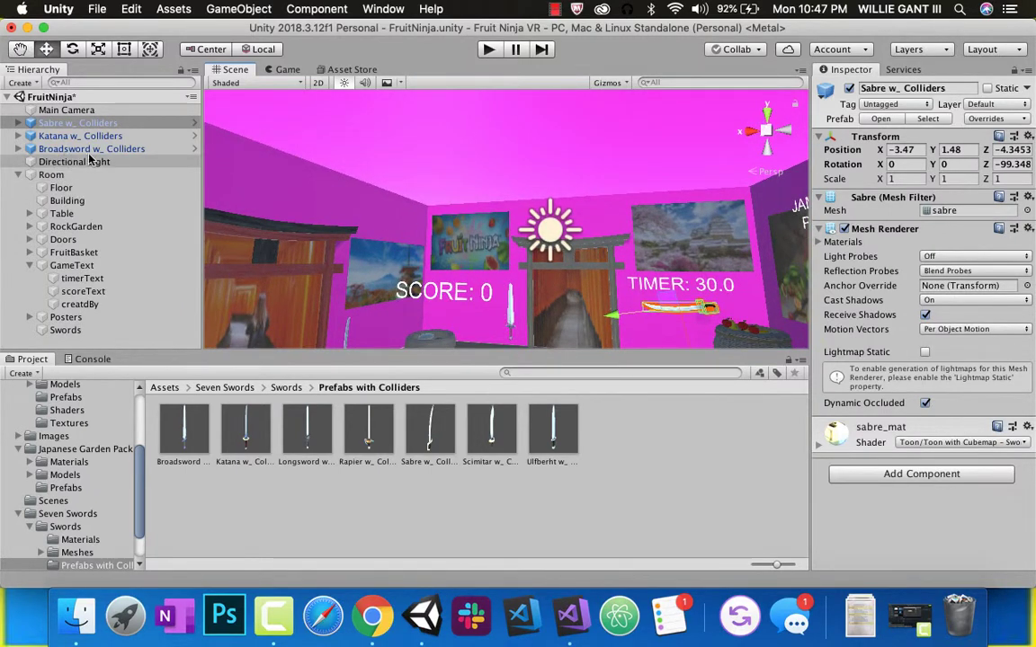
click(67, 200)
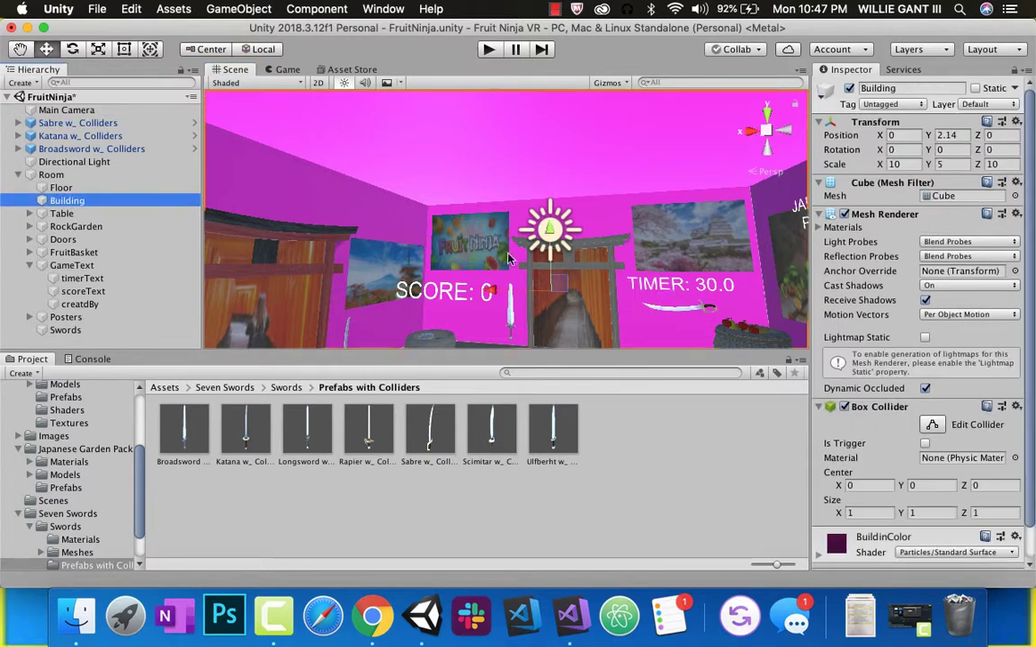
click(946, 165)
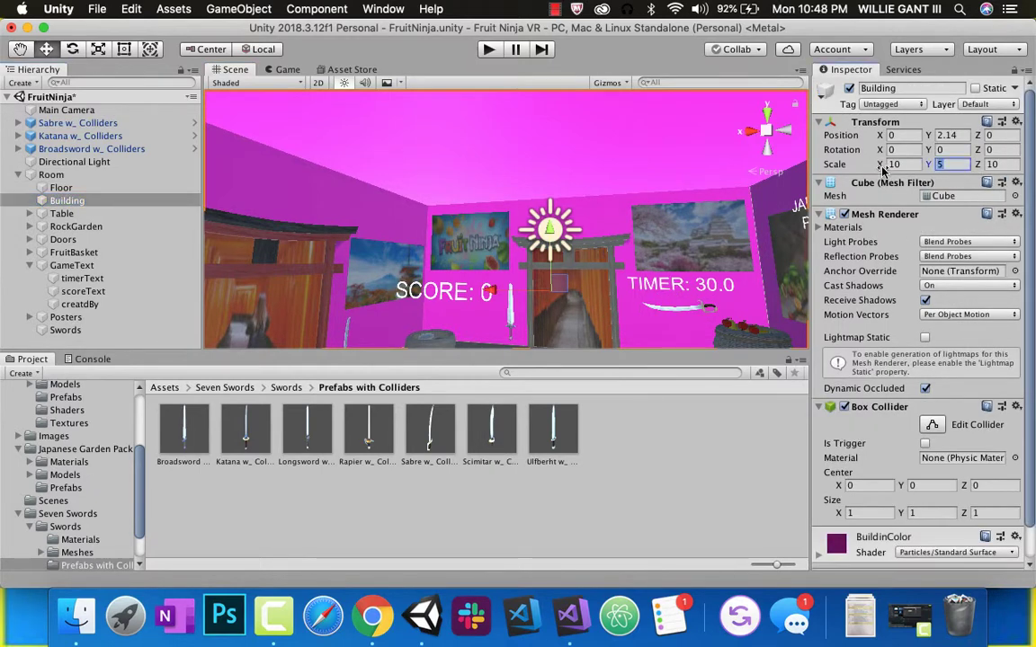
click(849, 88)
right_drag(504, 234, 815, 340)
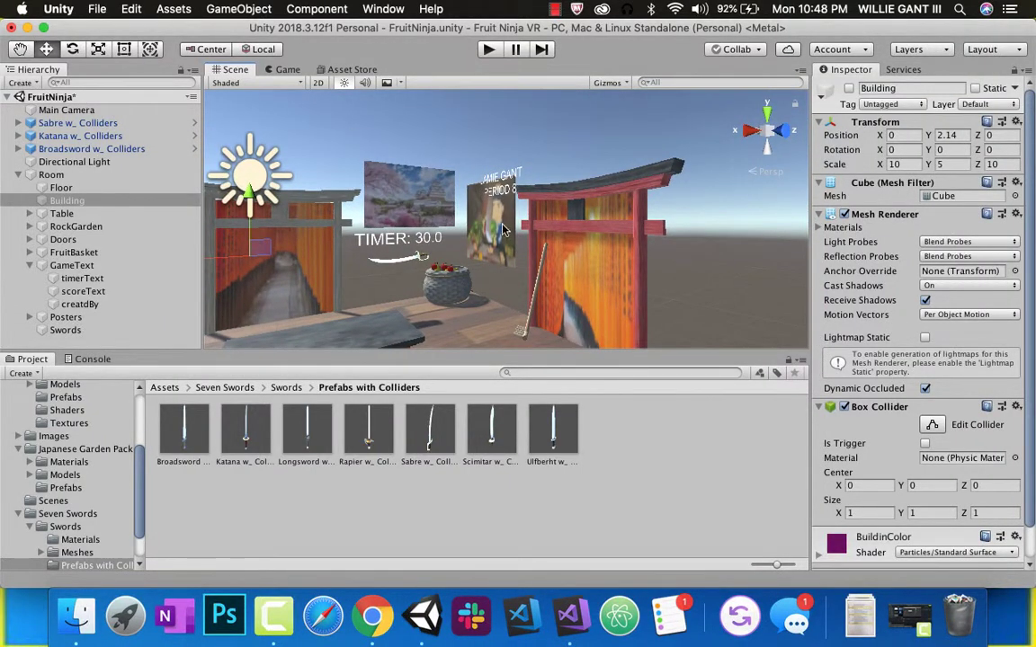
right_drag(520, 232, 414, 238)
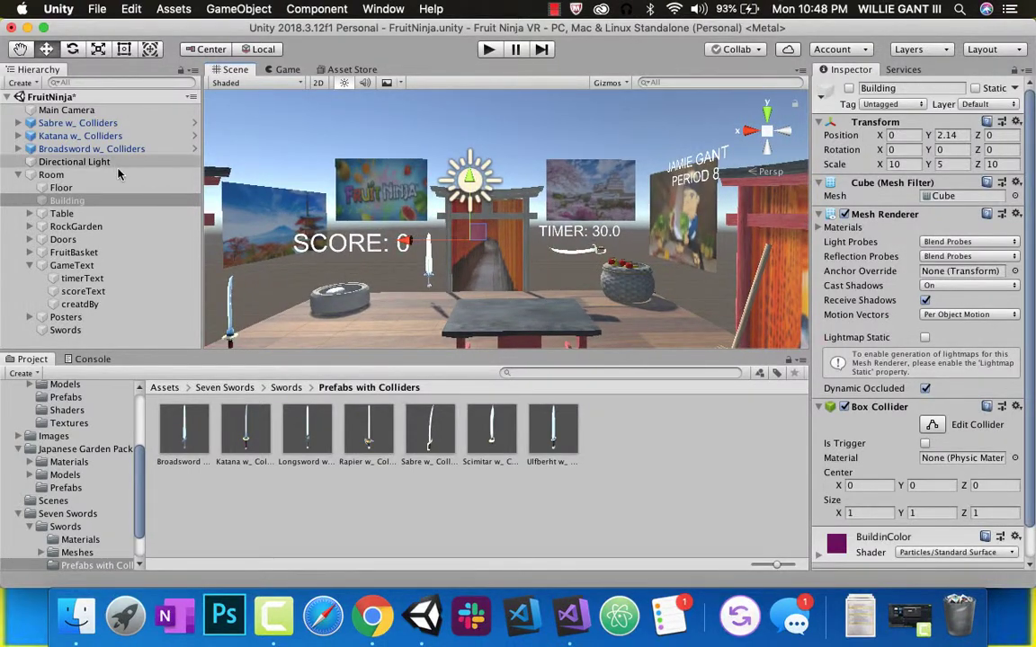